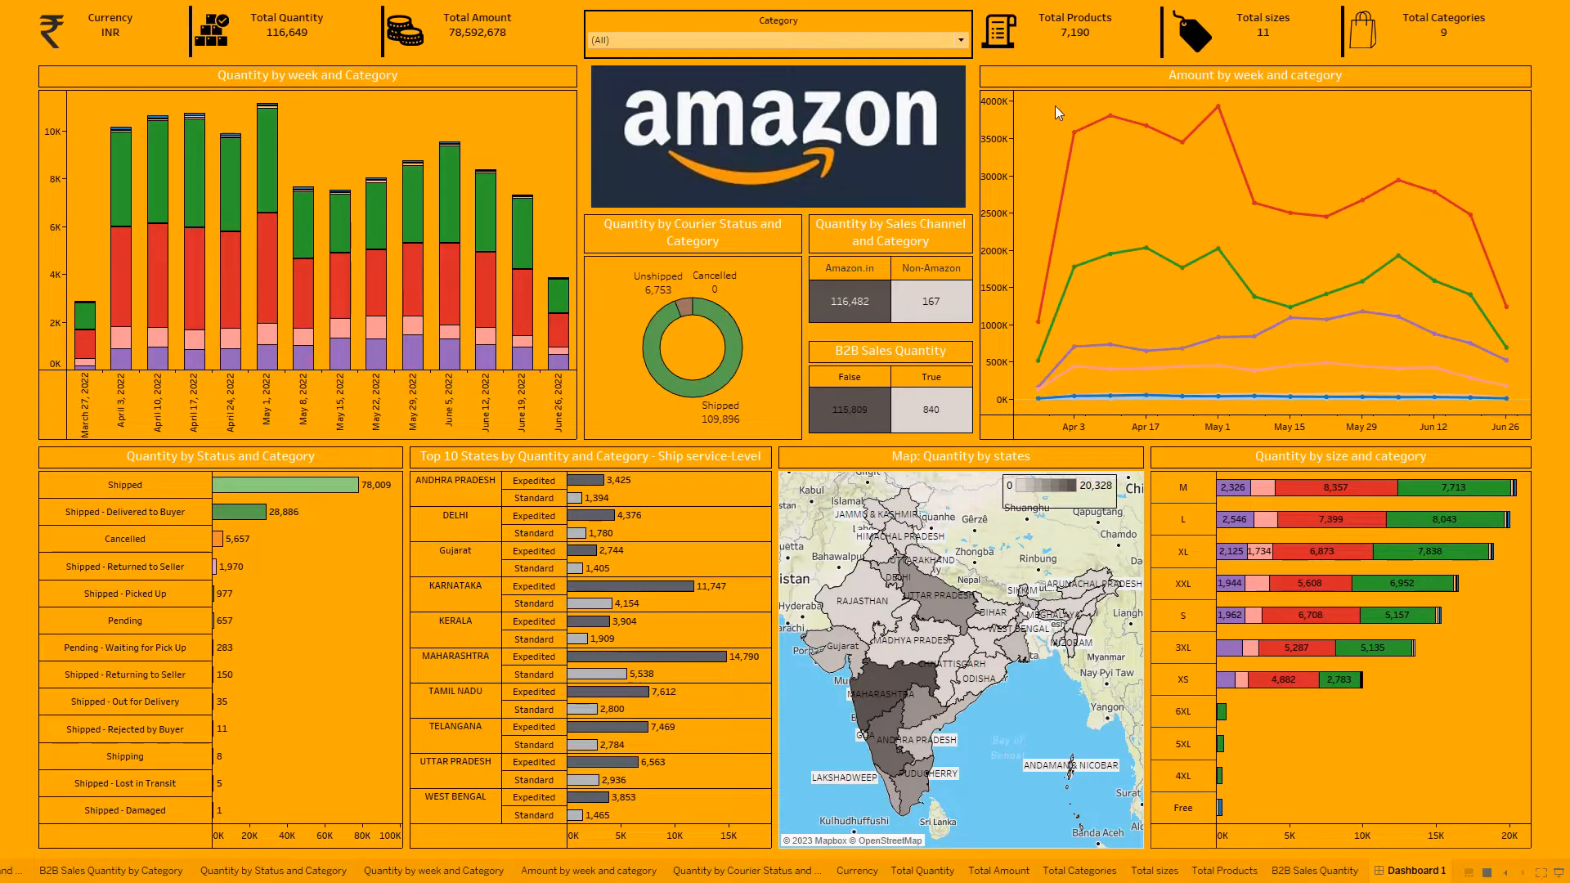
Filter the dashboard's Category by Blouse, Saree and Top in turn, and restore it to (All).
click(901, 41)
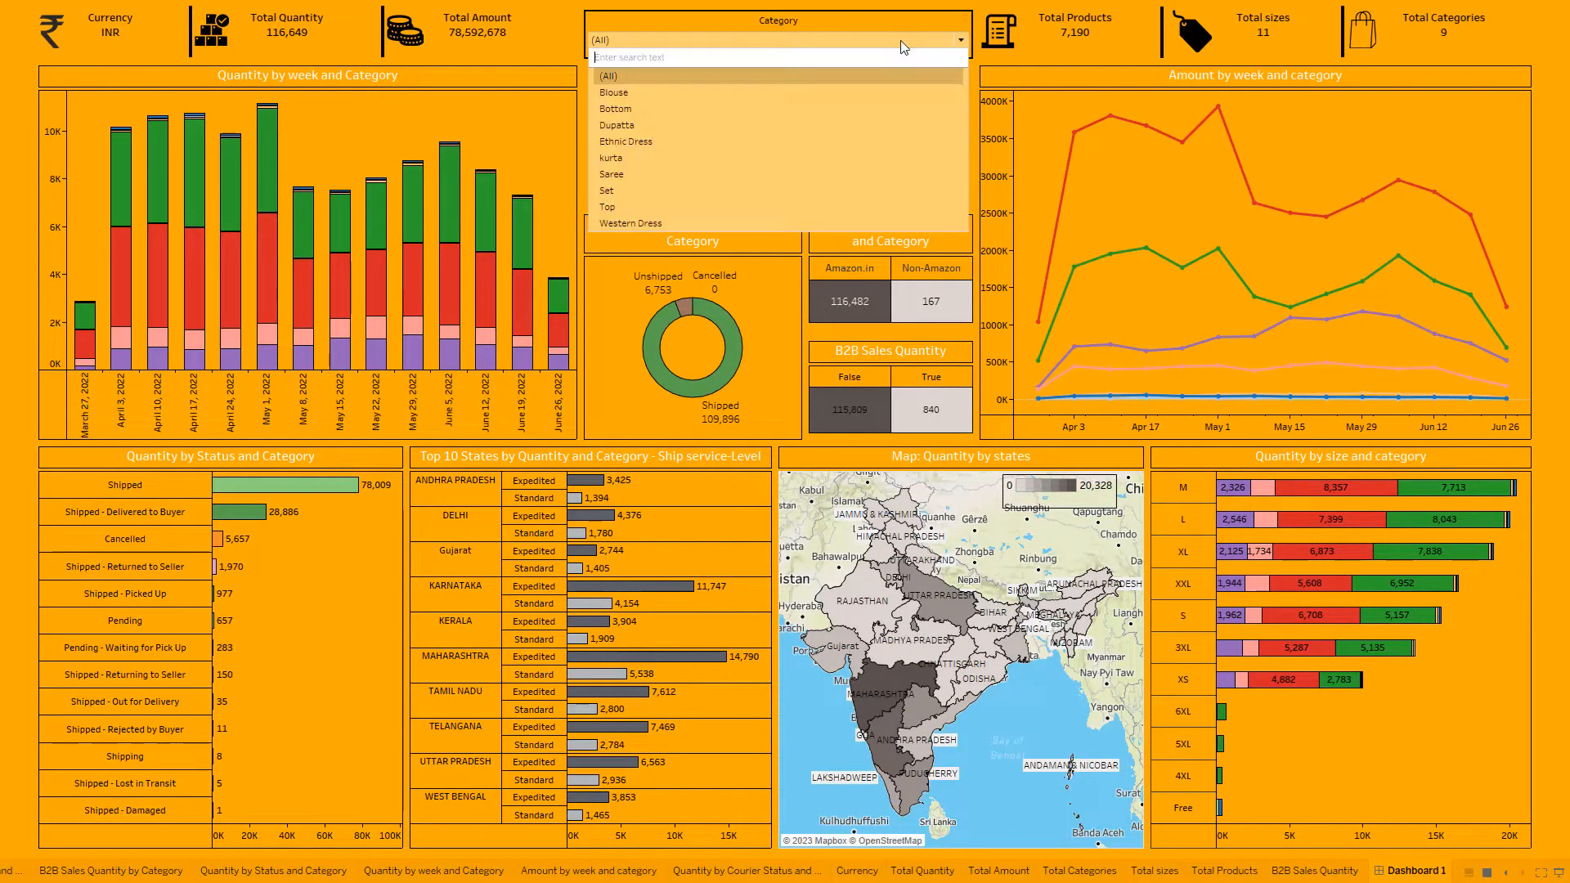
click(843, 93)
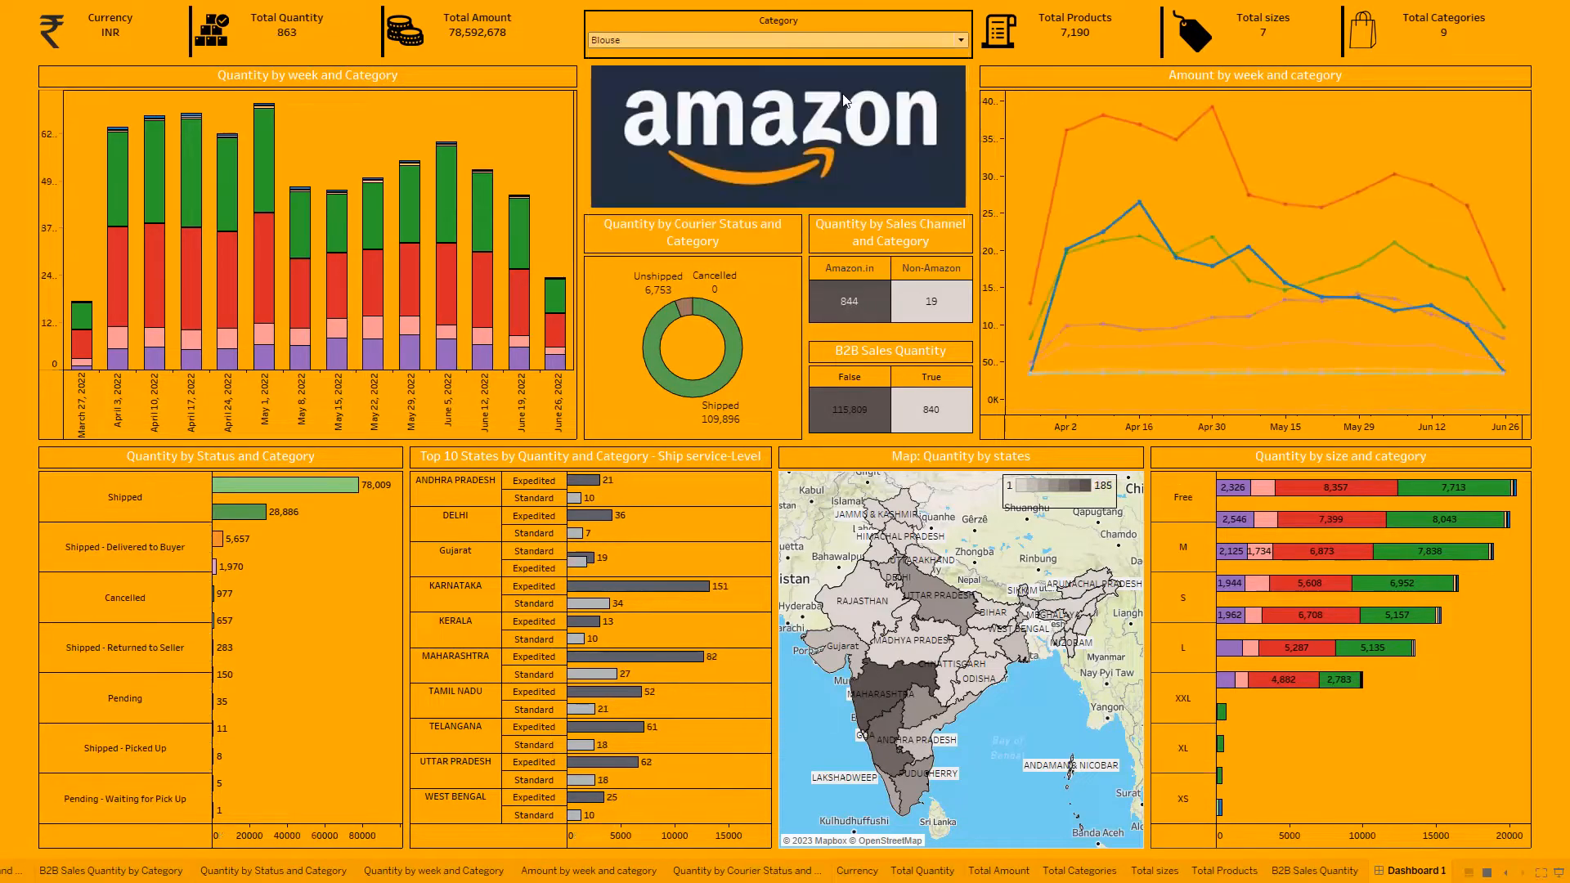
click(842, 39)
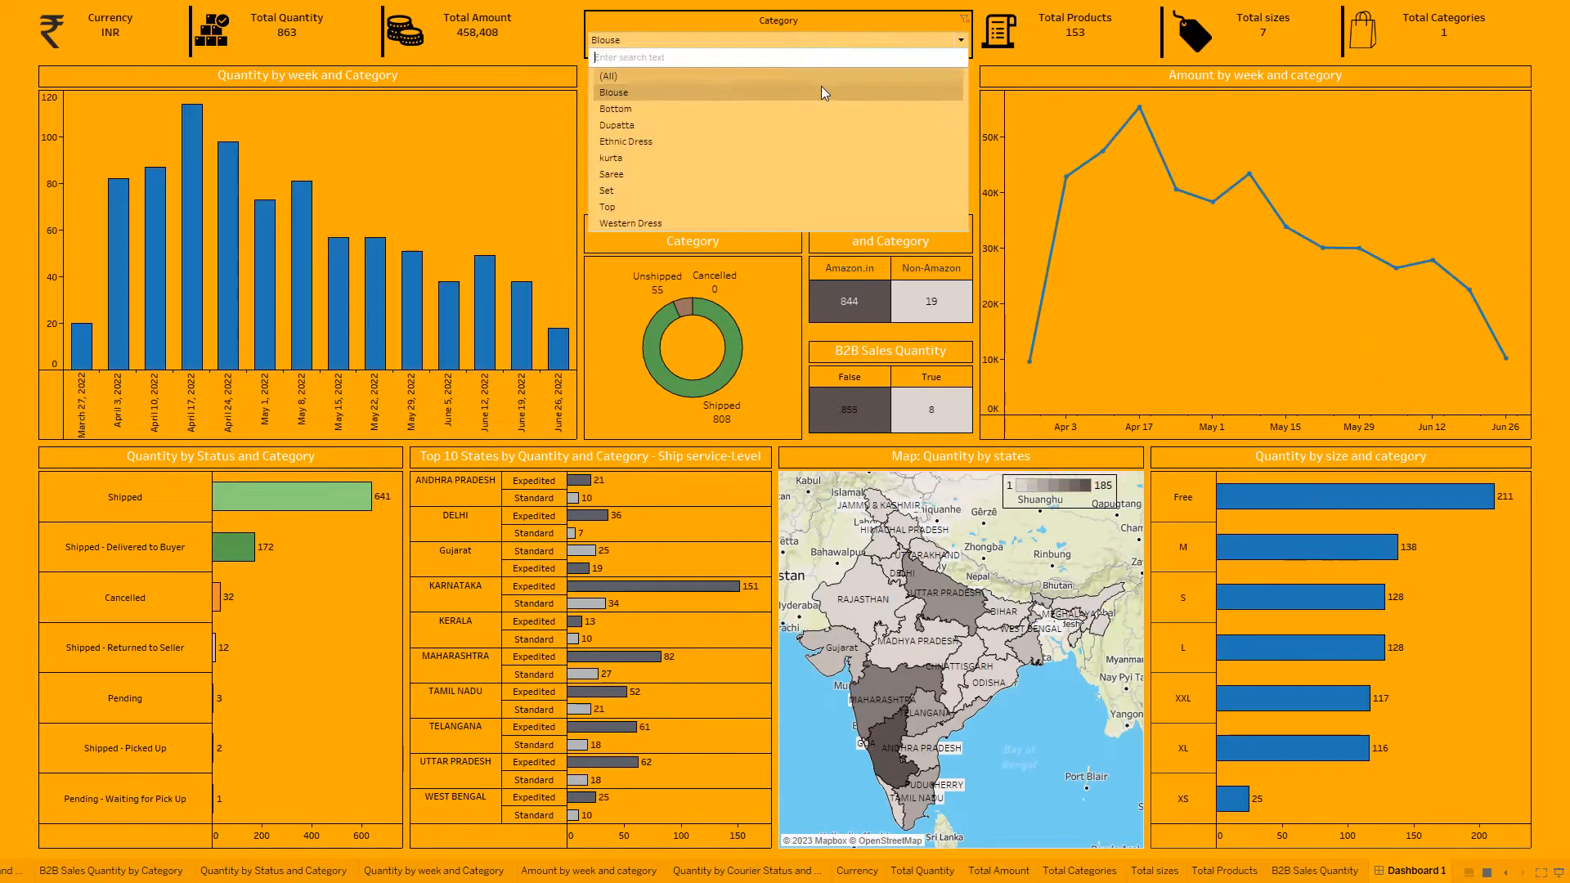
click(715, 174)
click(710, 42)
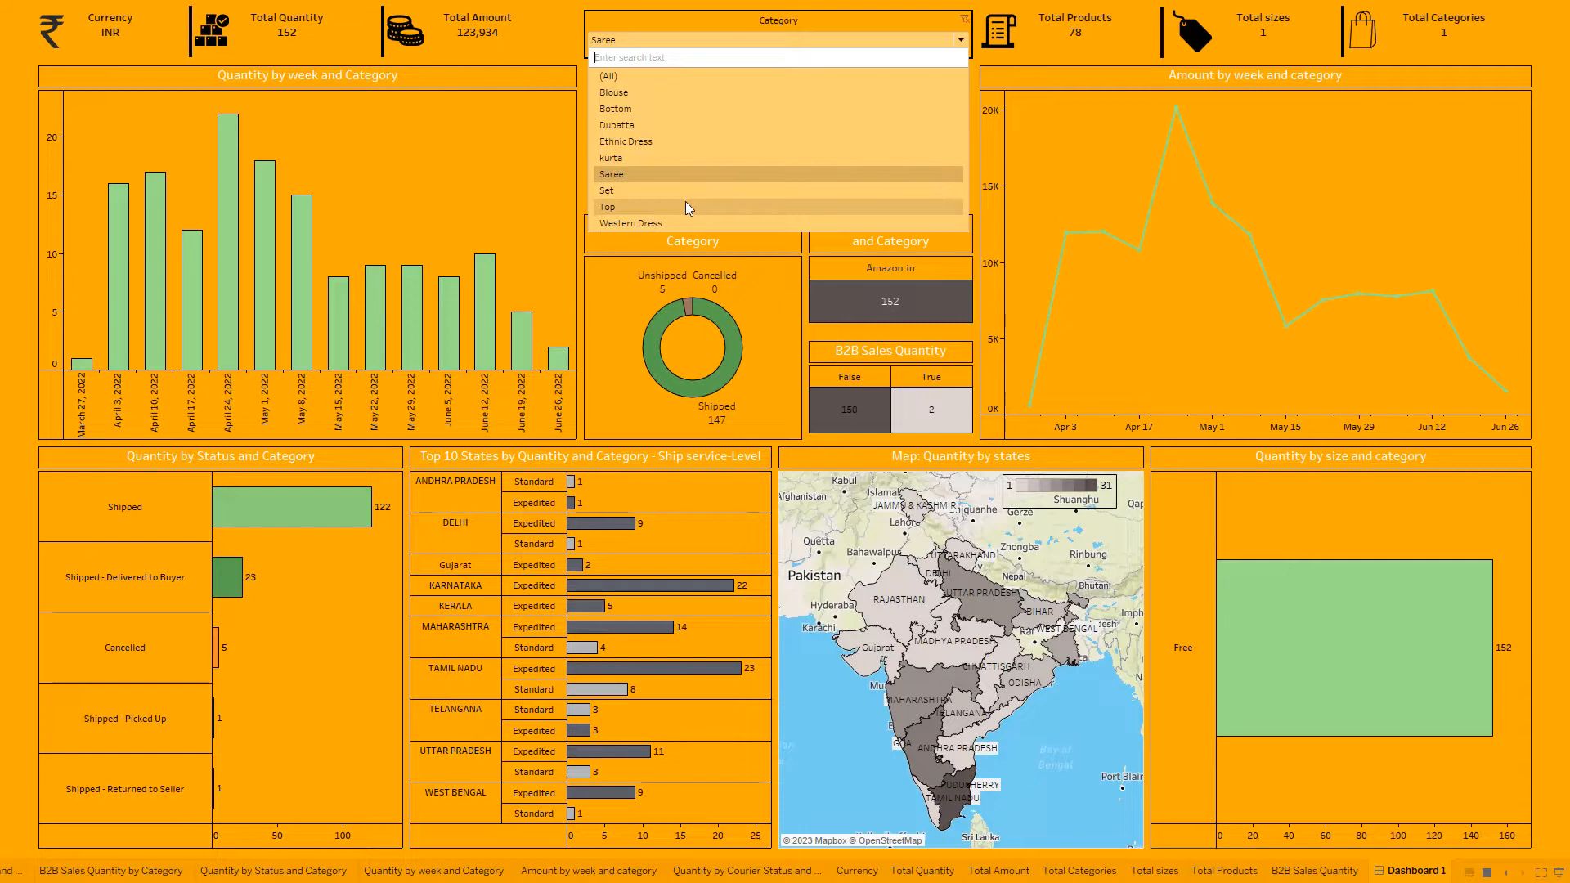
click(685, 202)
click(710, 42)
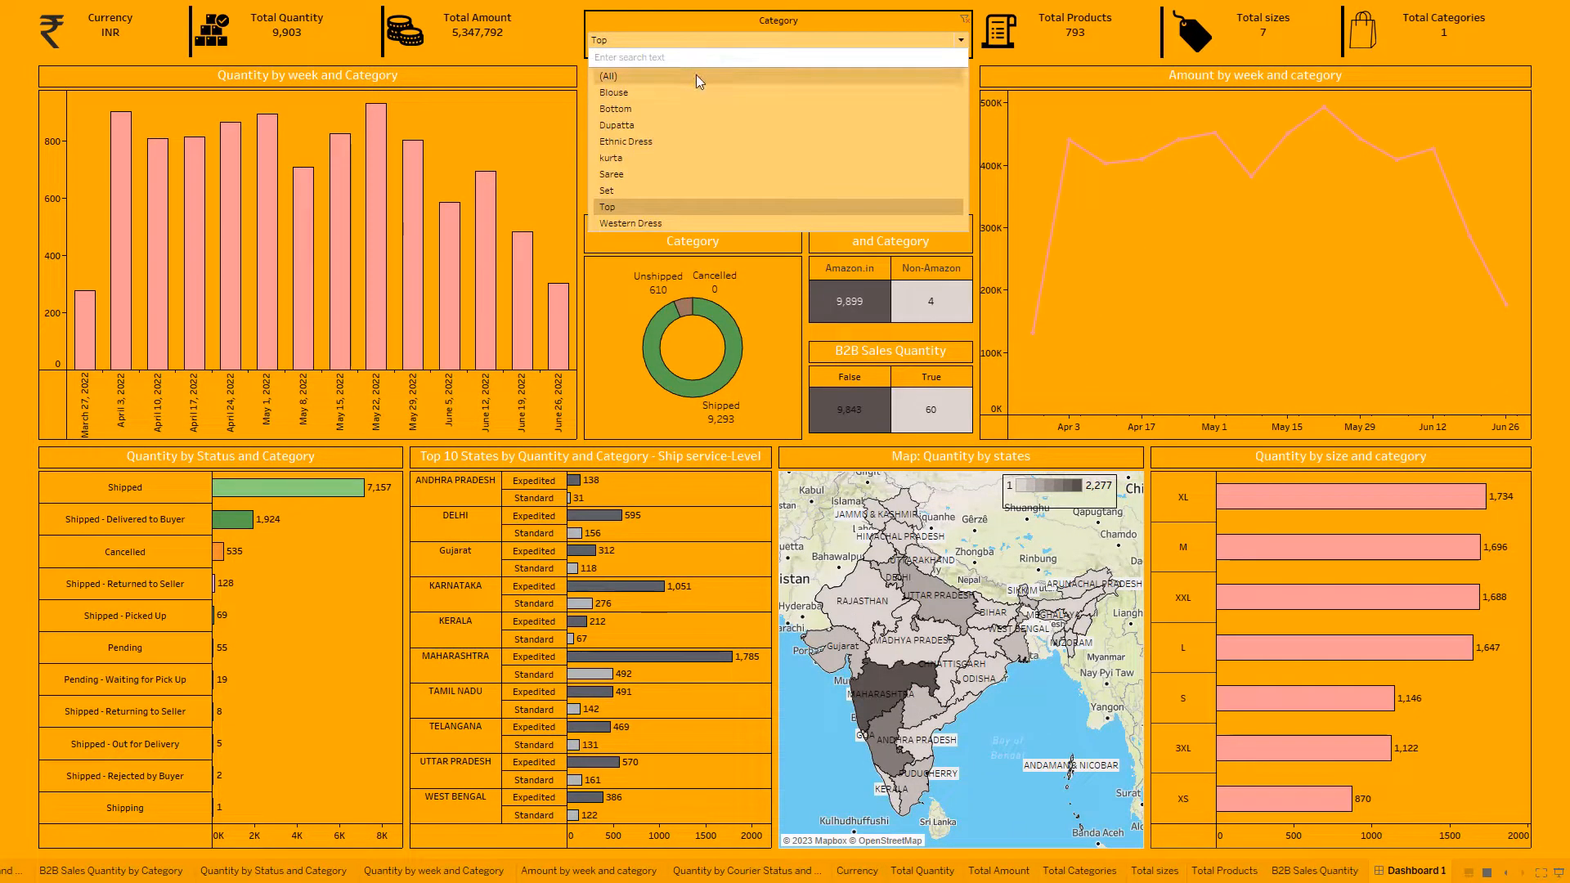
click(695, 75)
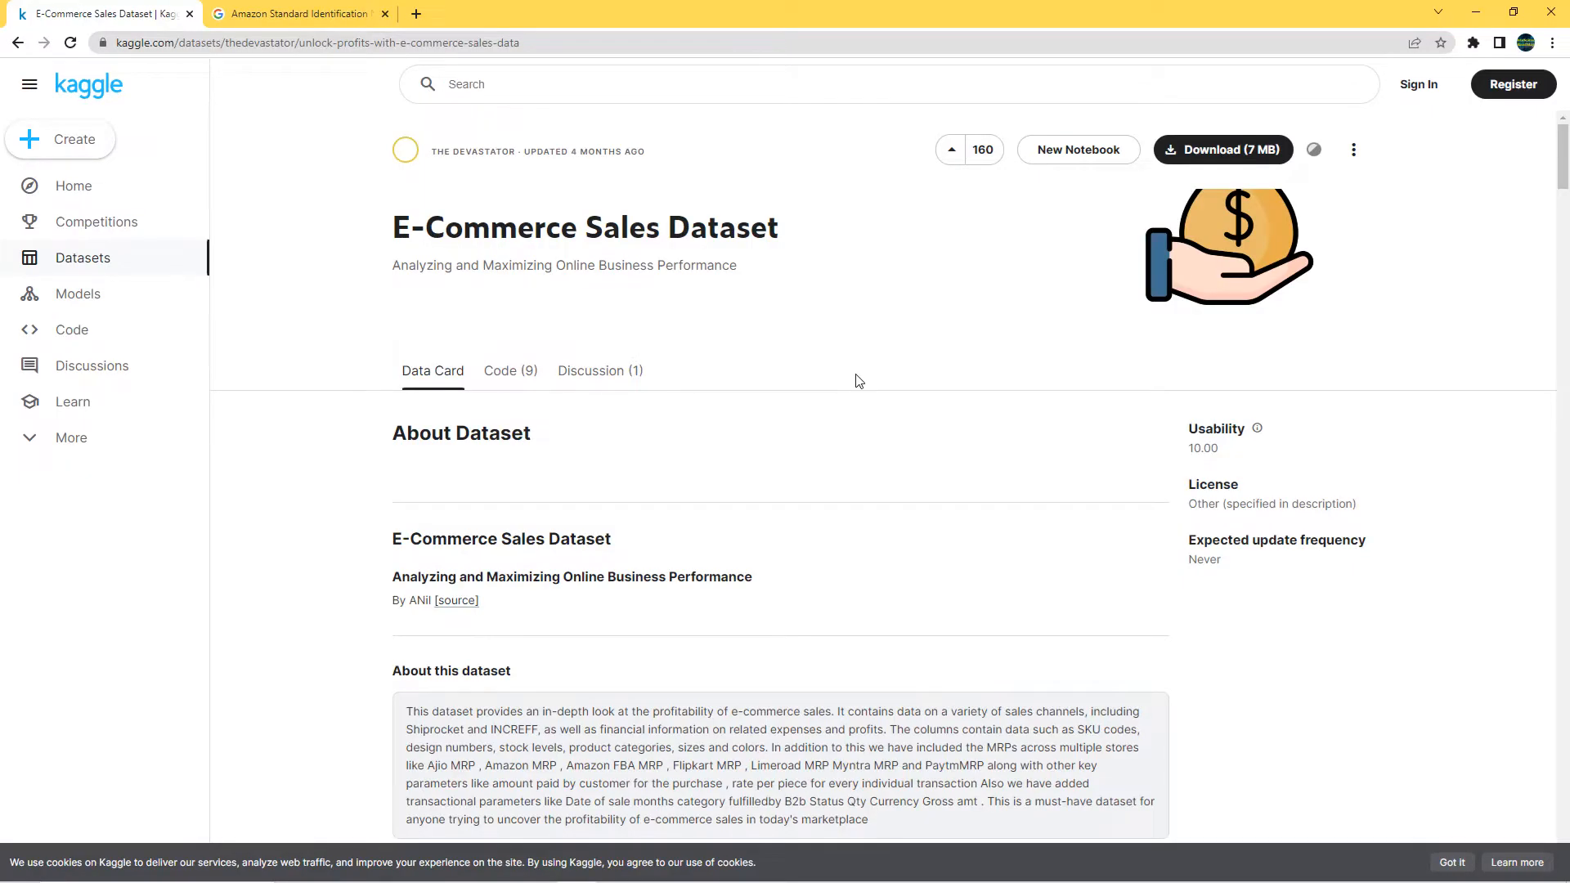
Switch to the browser and read the overview, usage notes and research ideas of the Kaggle E-Commerce Sales Dataset.
double_click(511, 42)
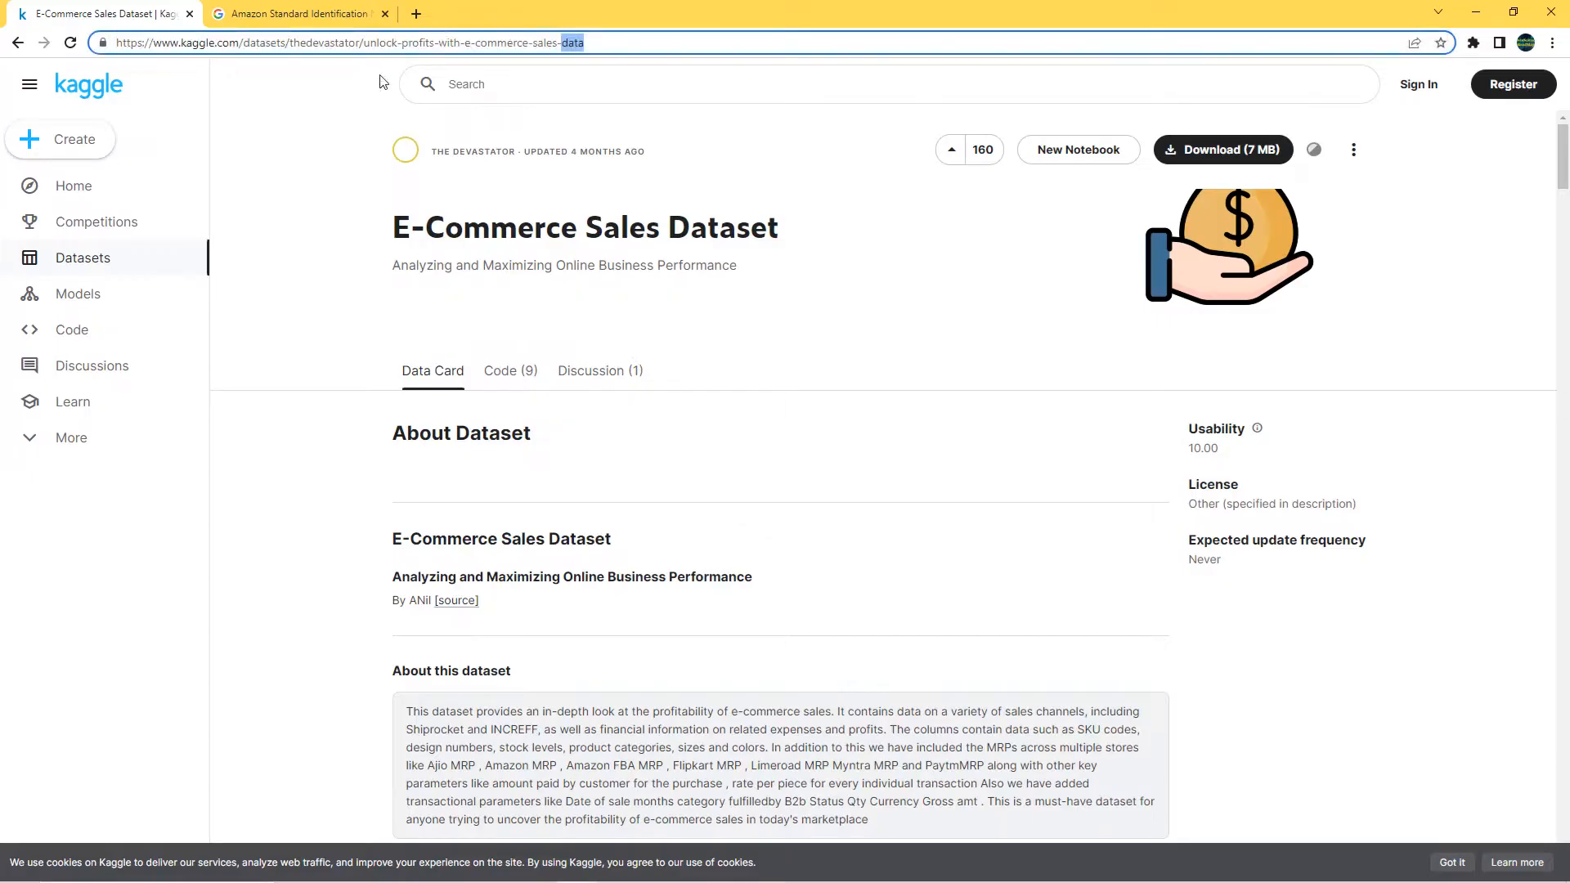
click(327, 207)
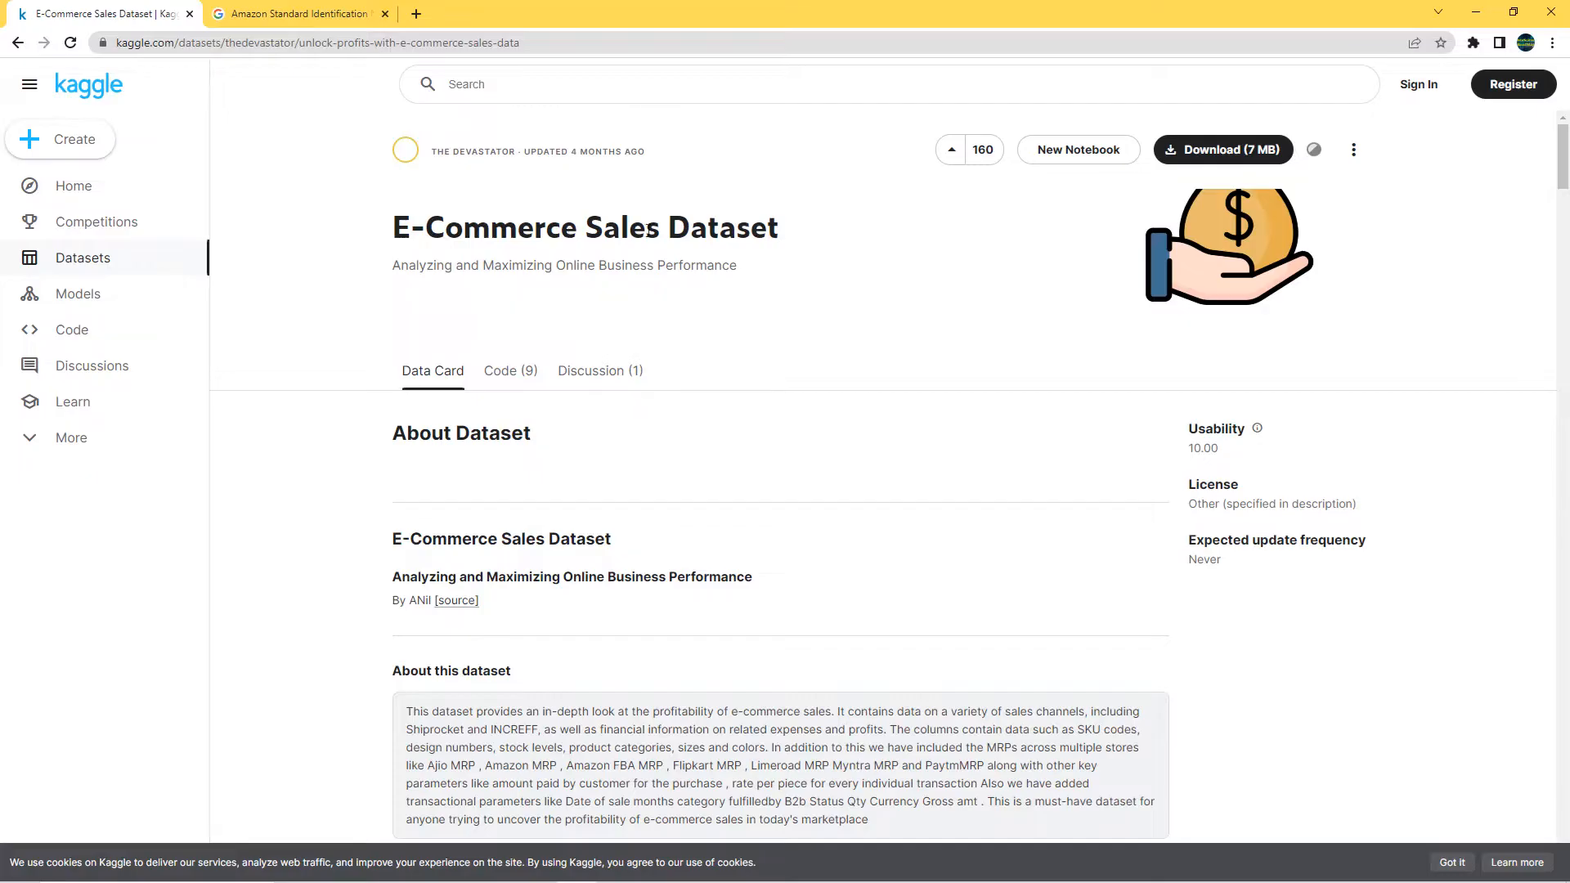
scroll(373, 286, down, 1)
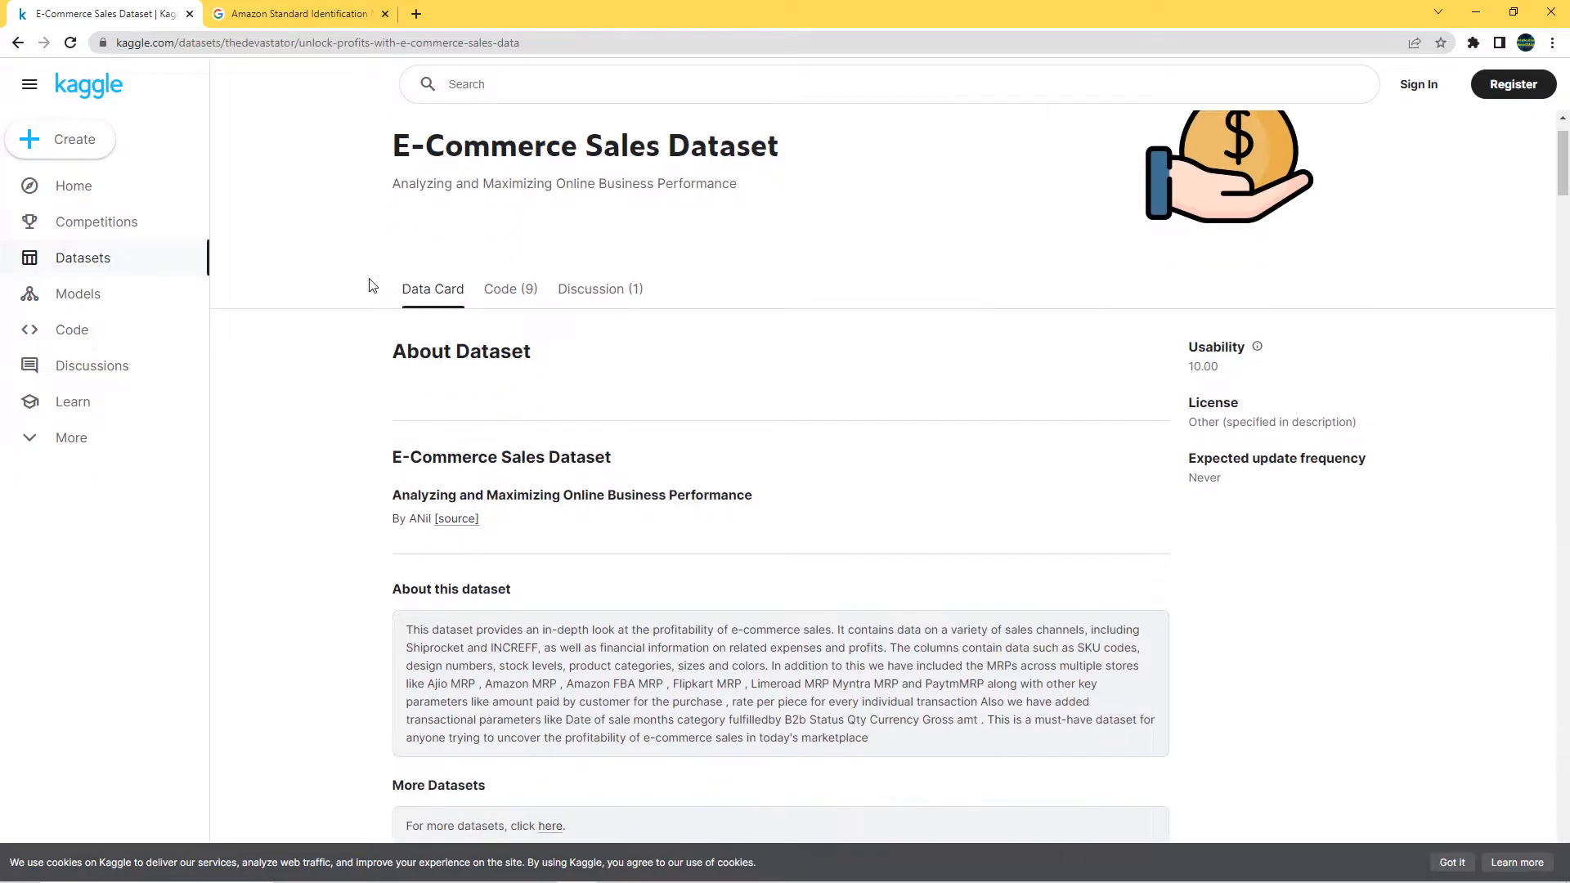
scroll(372, 286, down, 2)
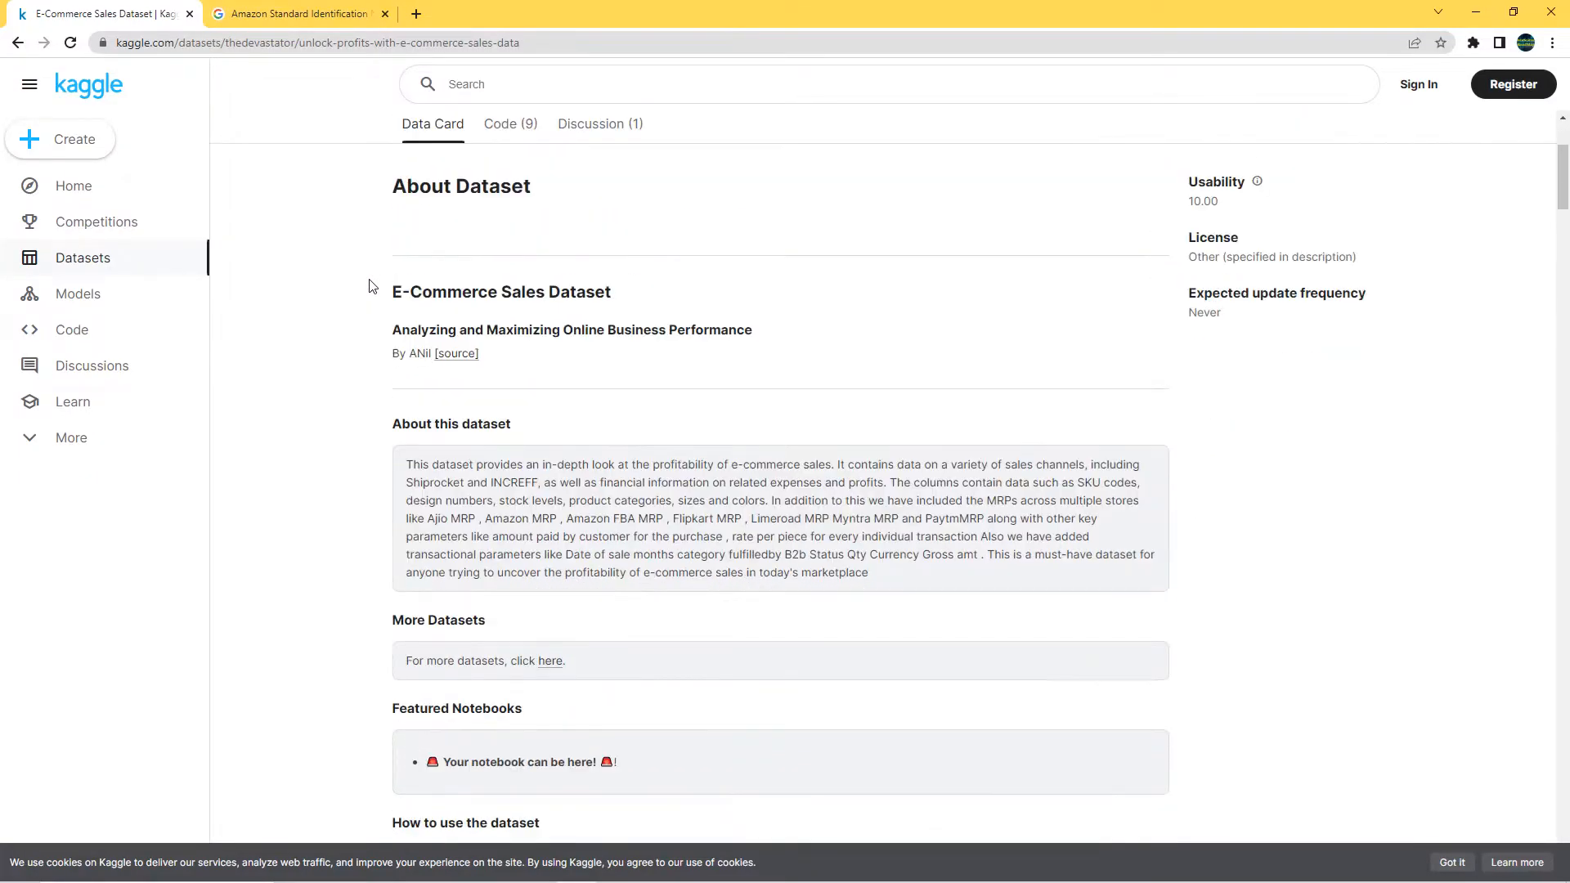
scroll(368, 288, up, 3)
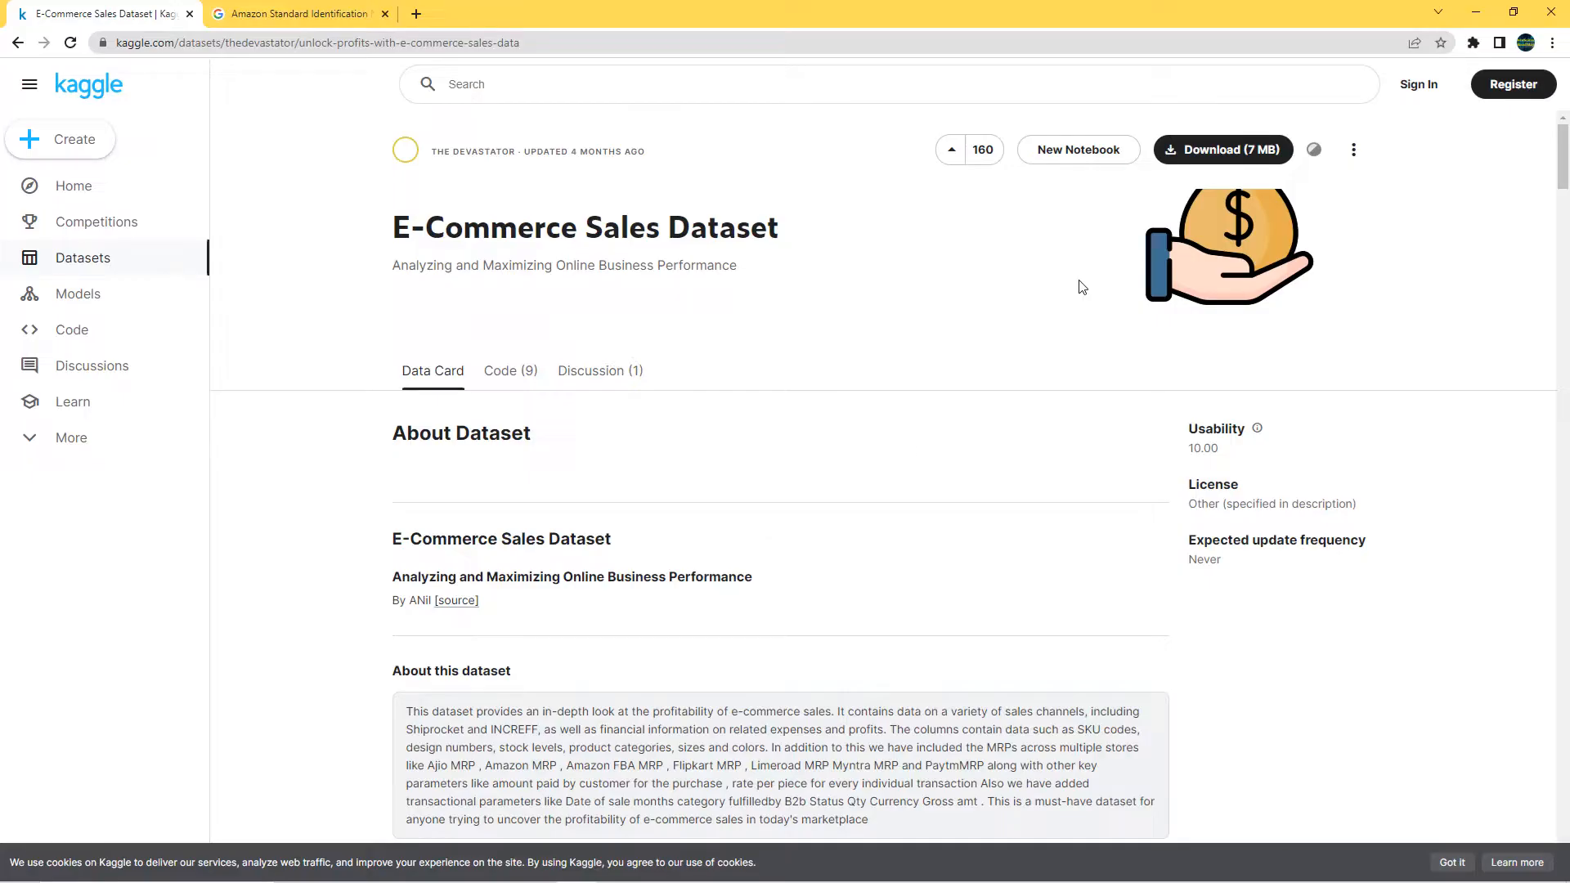
scroll(904, 445, down, 2)
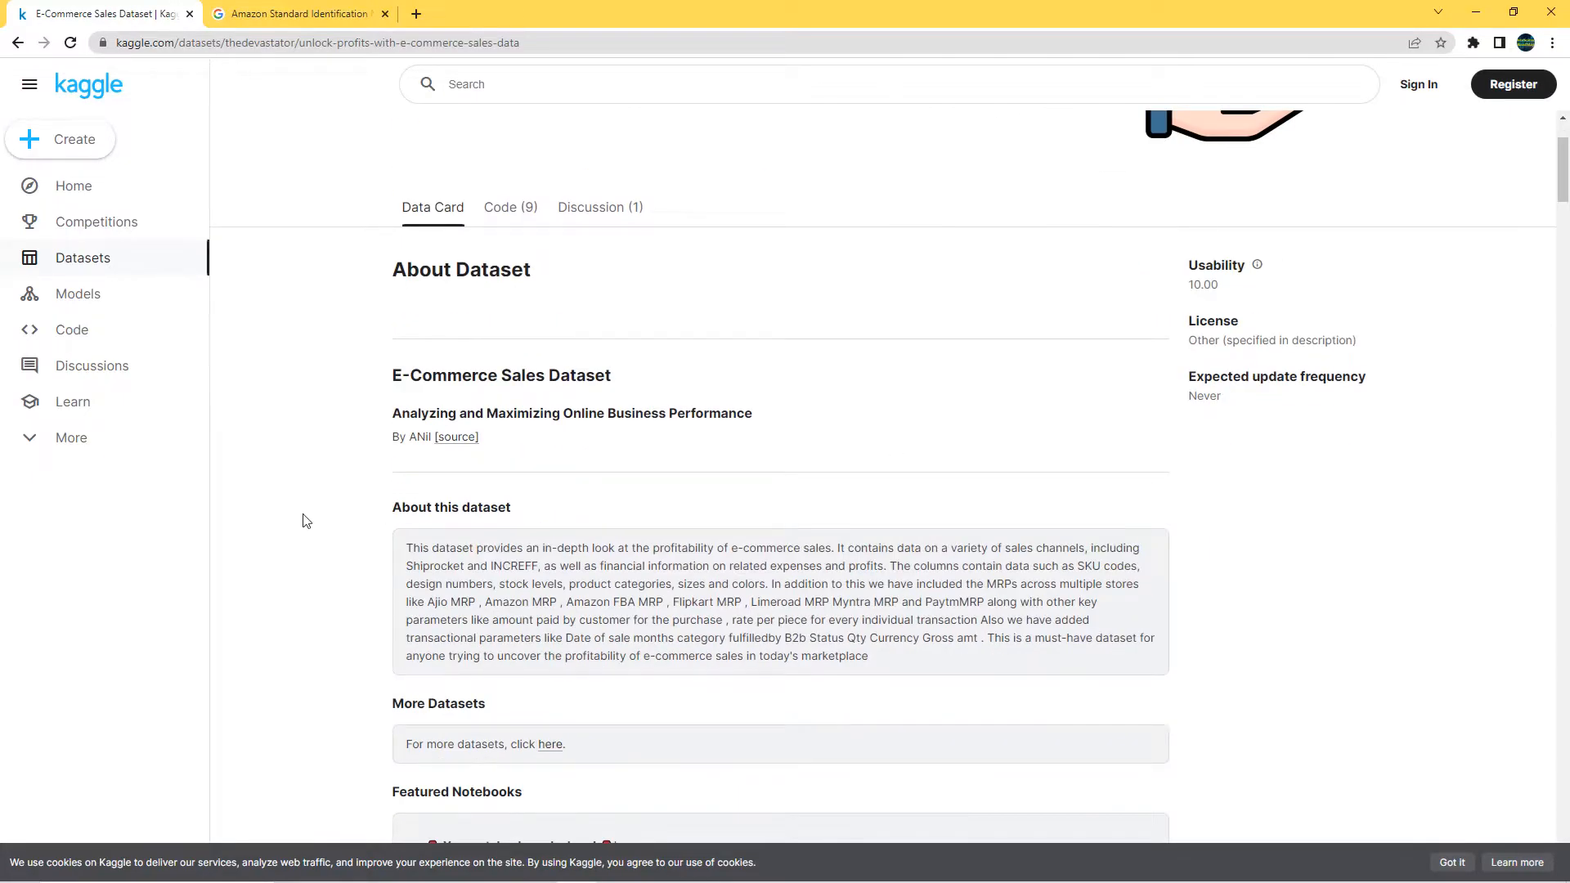
scroll(344, 490, down, 1)
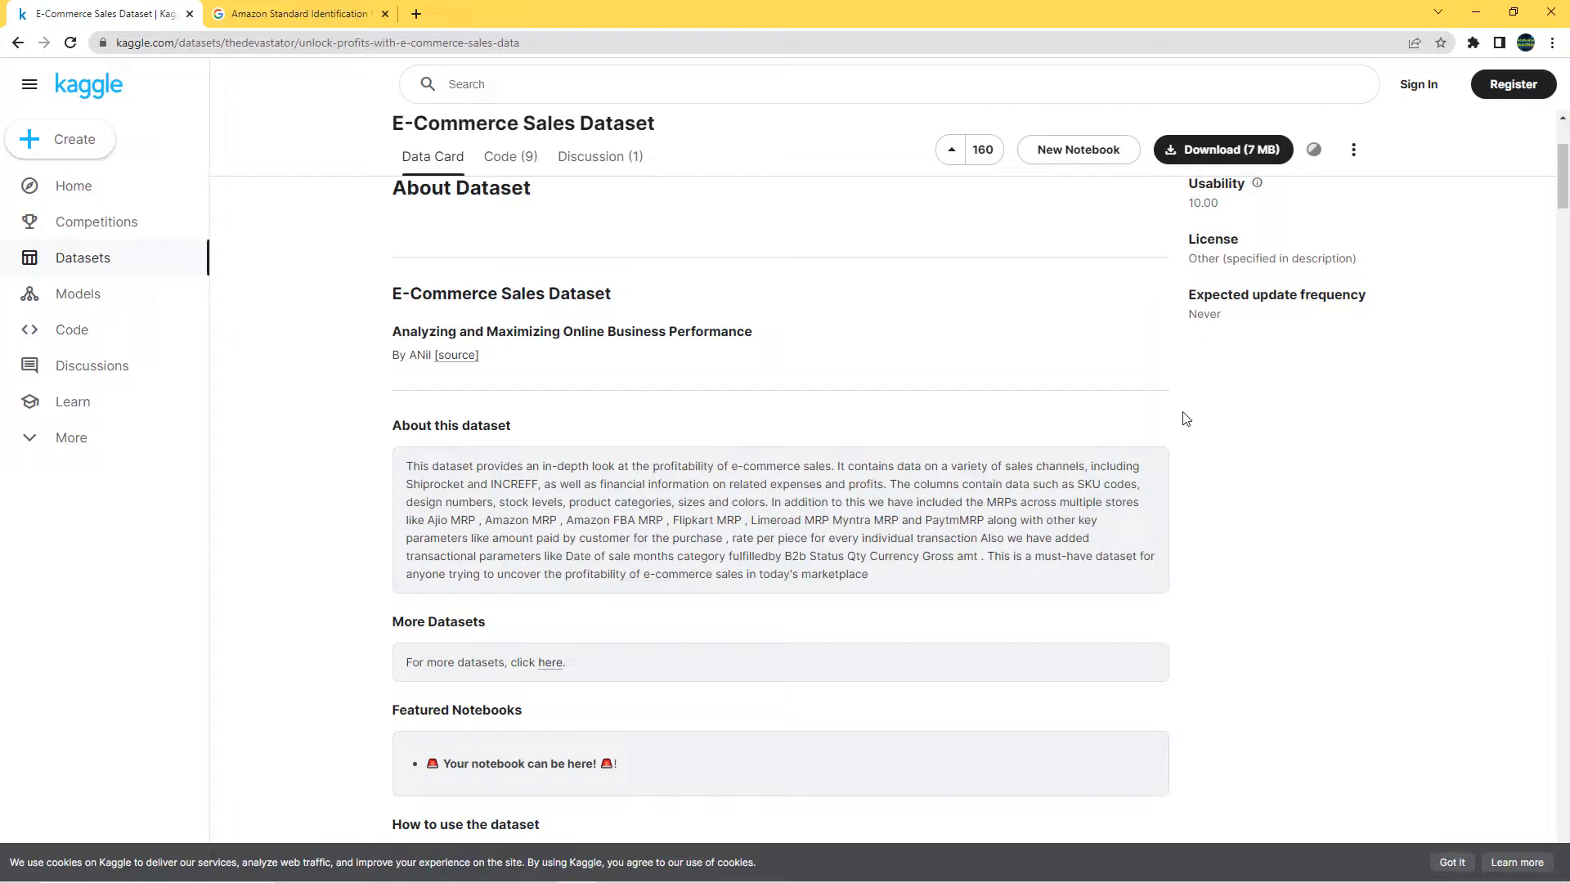
scroll(479, 268, down, 7)
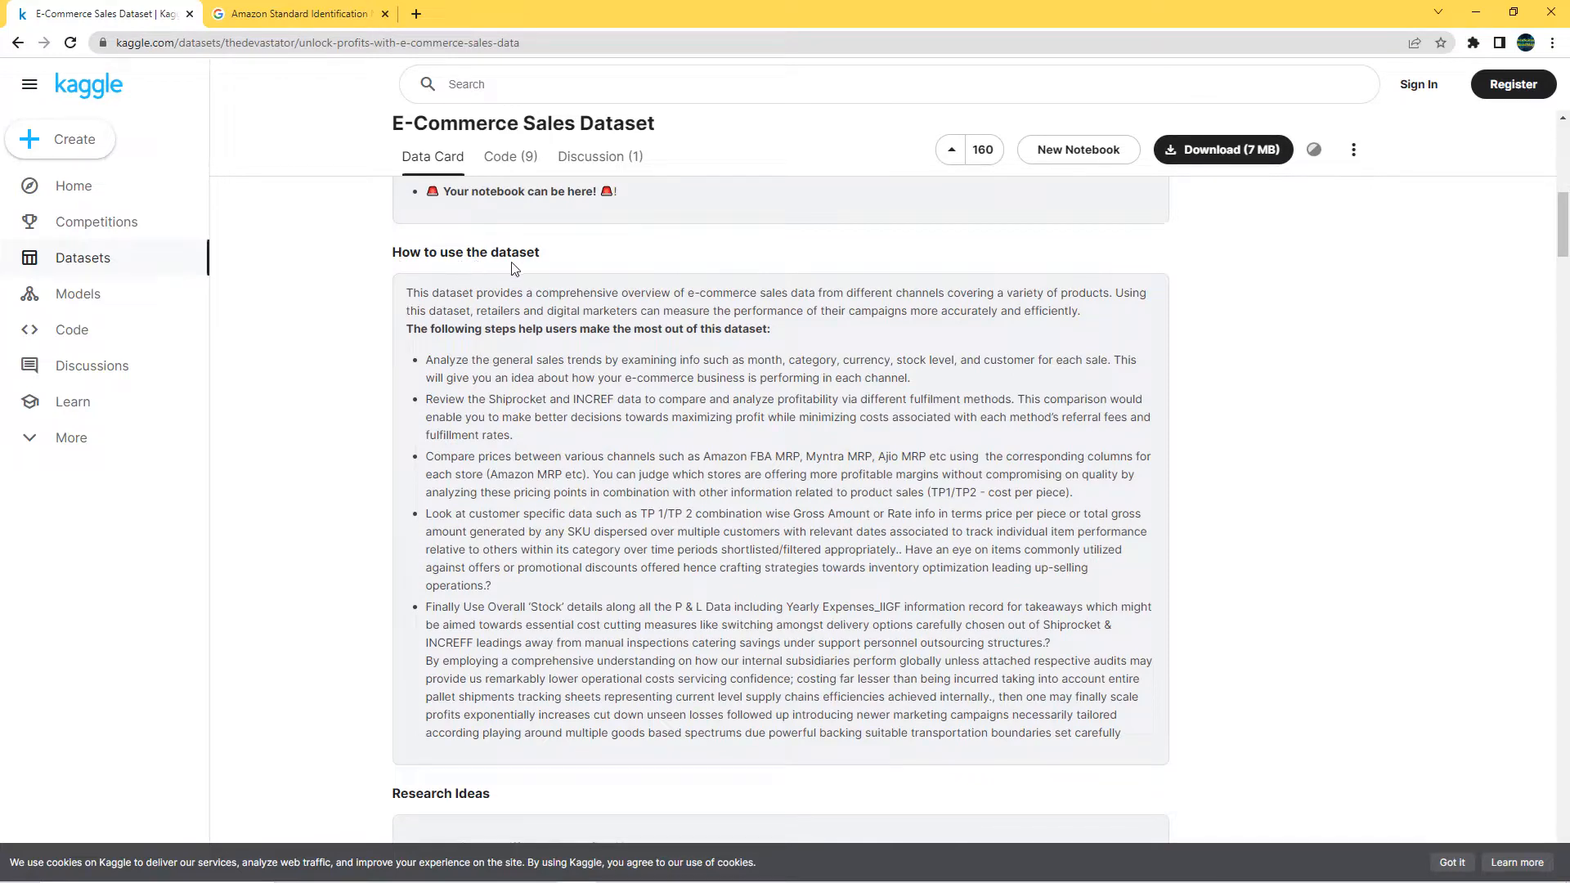
scroll(515, 290, down, 1)
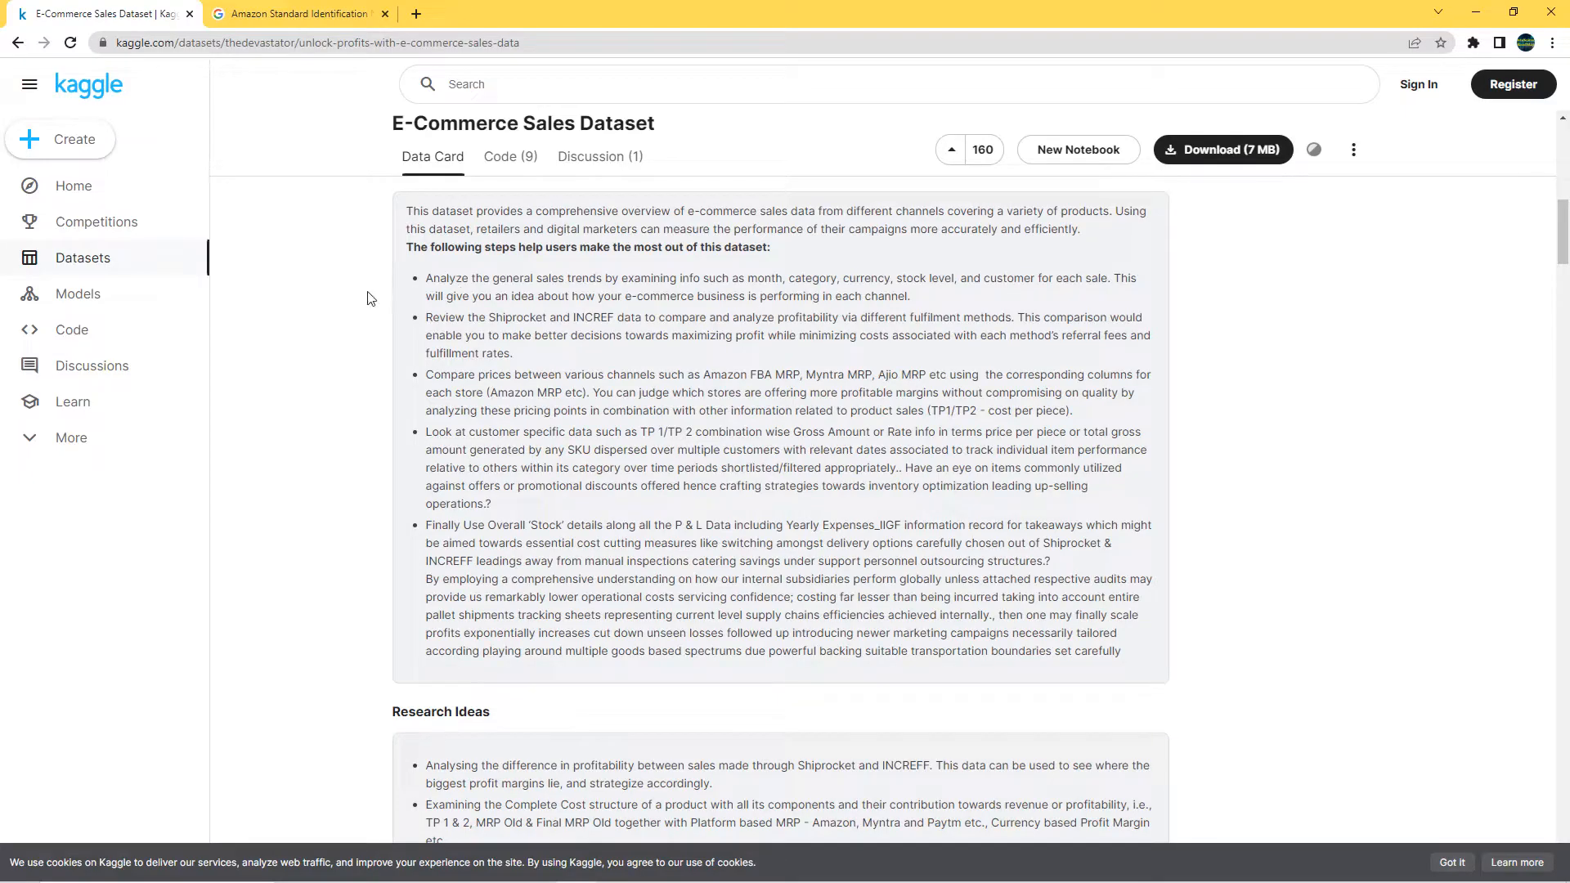
scroll(368, 310, down, 3)
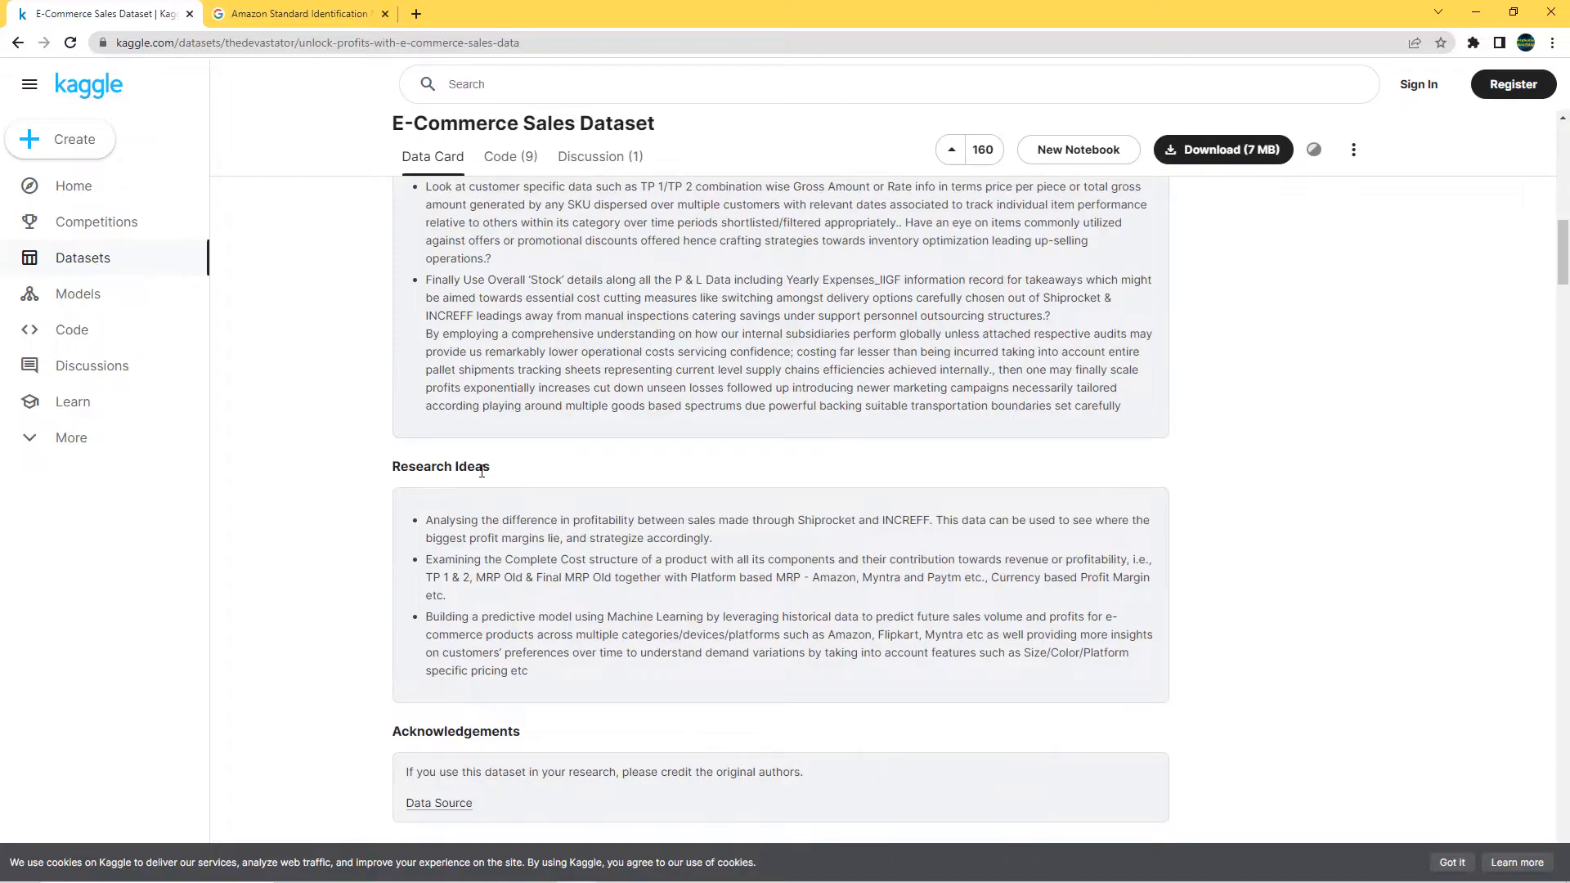
Look through the column descriptions of the dataset's files down to Amazon Sale Report.csv.
scroll(481, 472, down, 6)
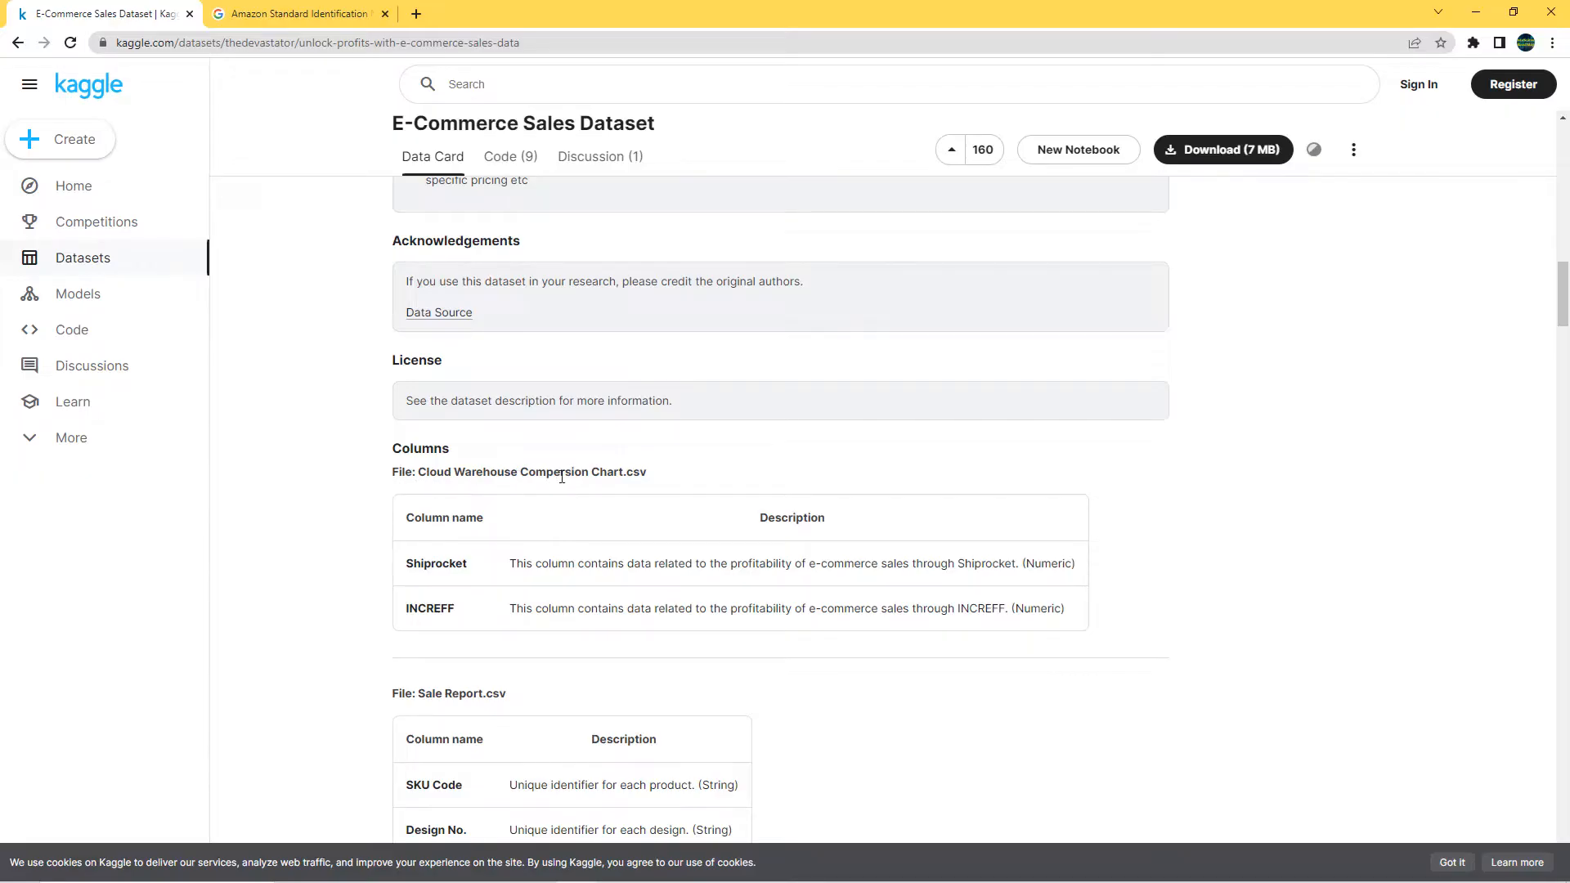
scroll(329, 494, down, 3)
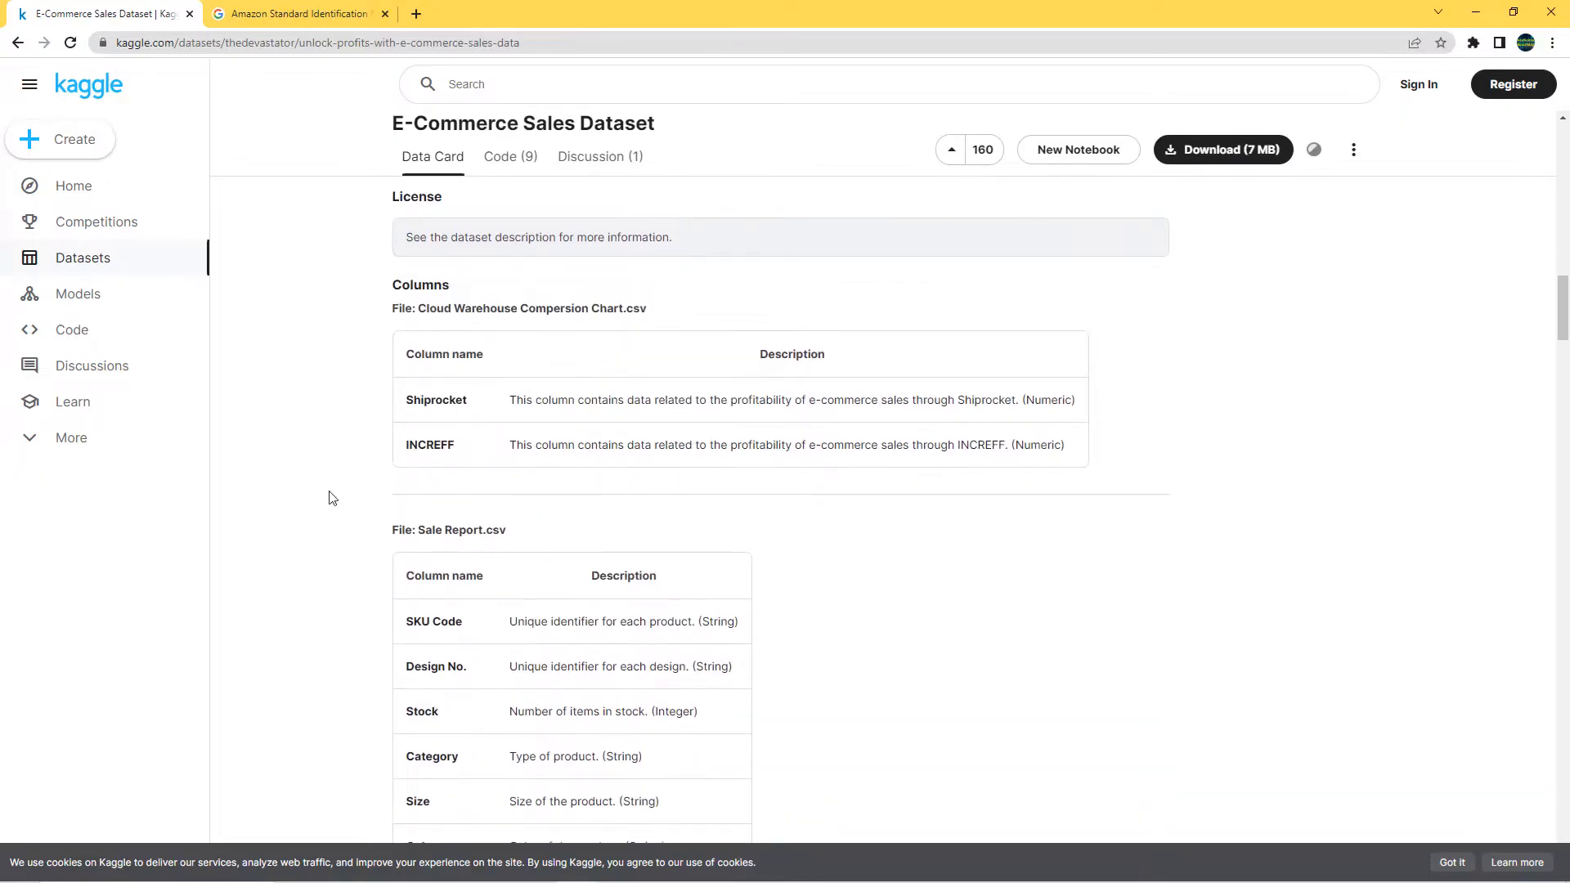
scroll(431, 466, down, 5)
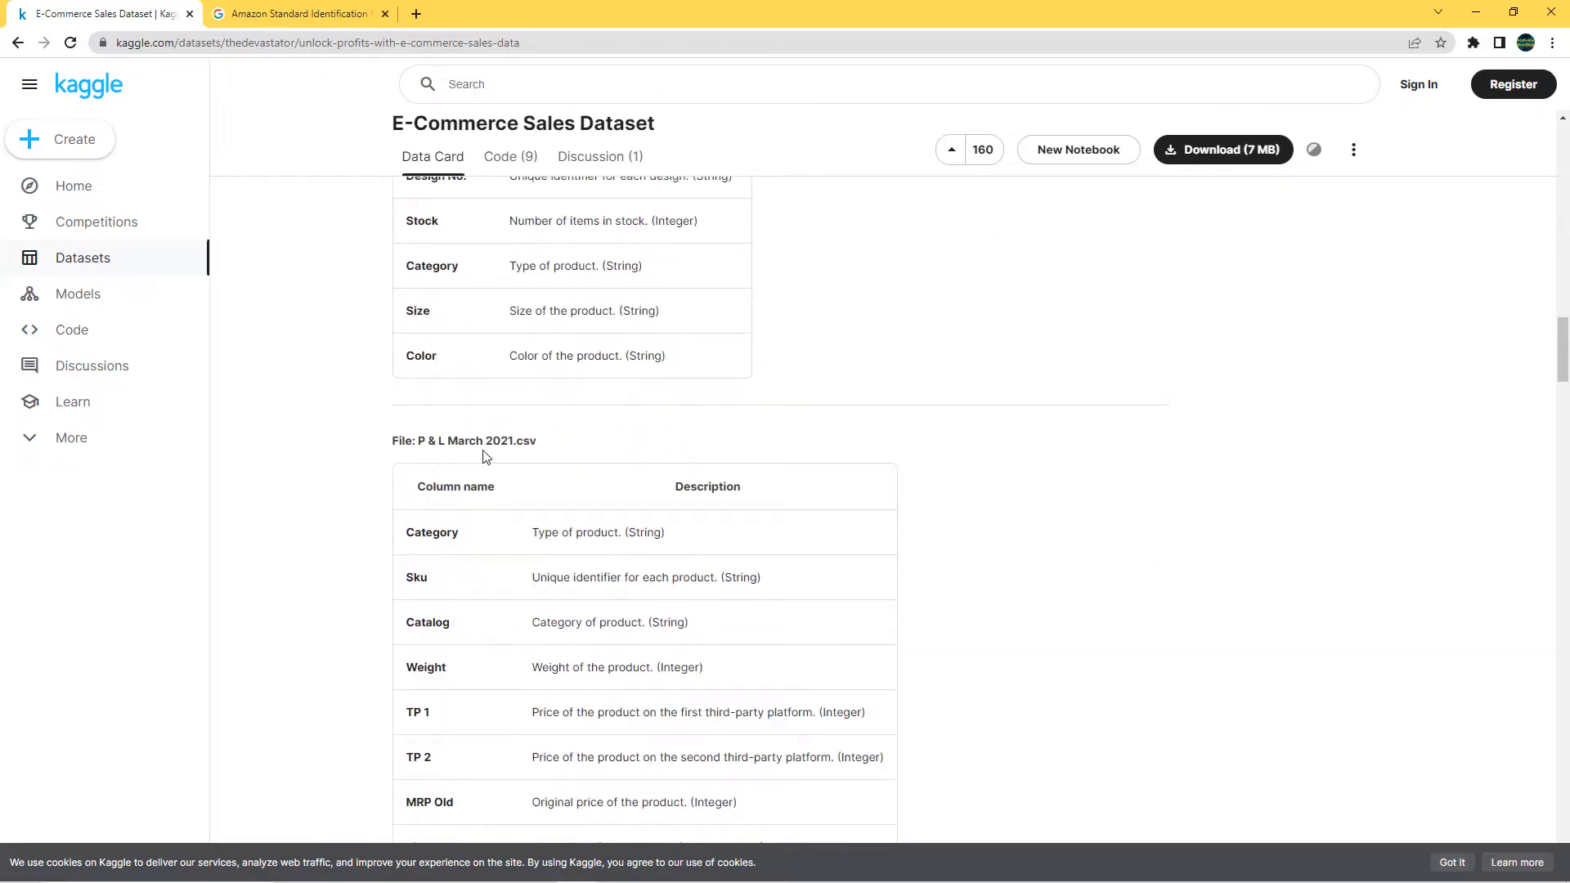
scroll(308, 489, down, 4)
scroll(309, 489, down, 7)
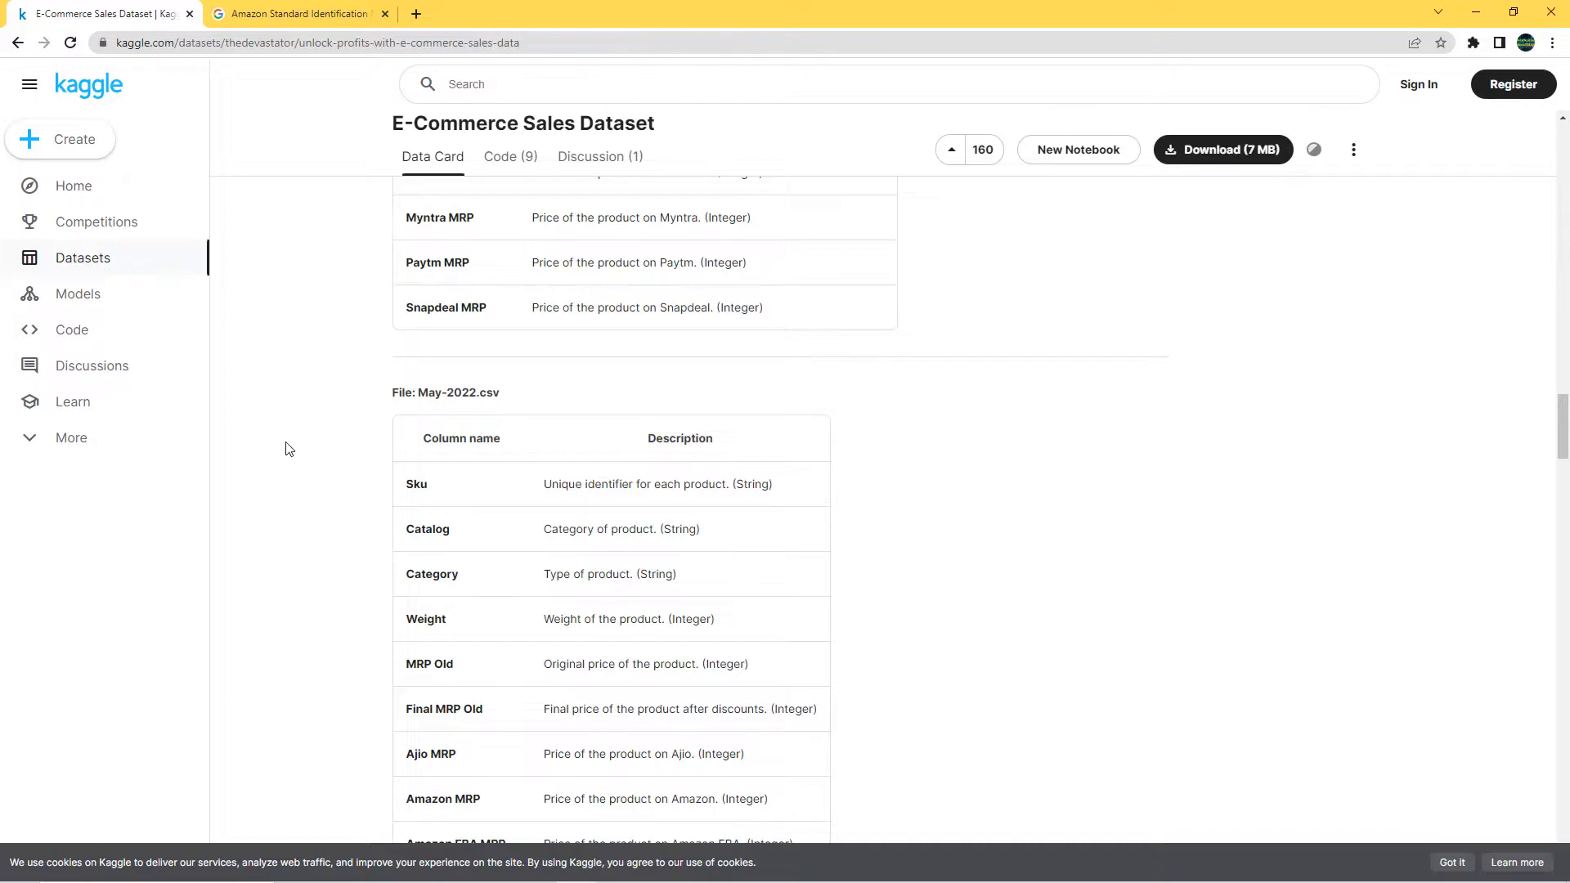
scroll(288, 448, down, 9)
scroll(287, 445, down, 1)
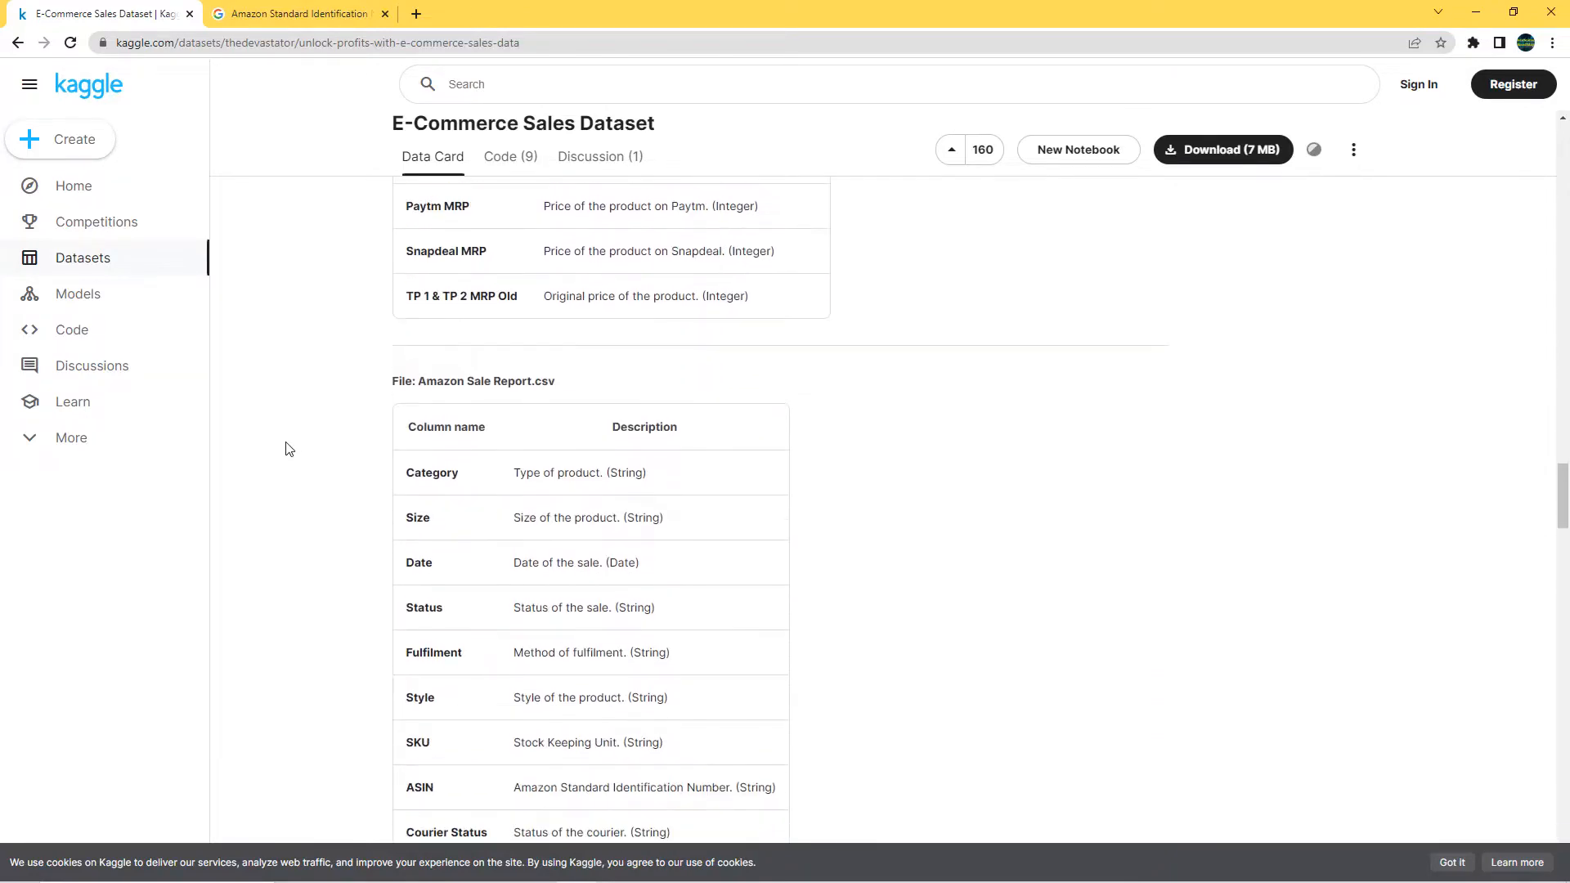
scroll(421, 413, down, 1)
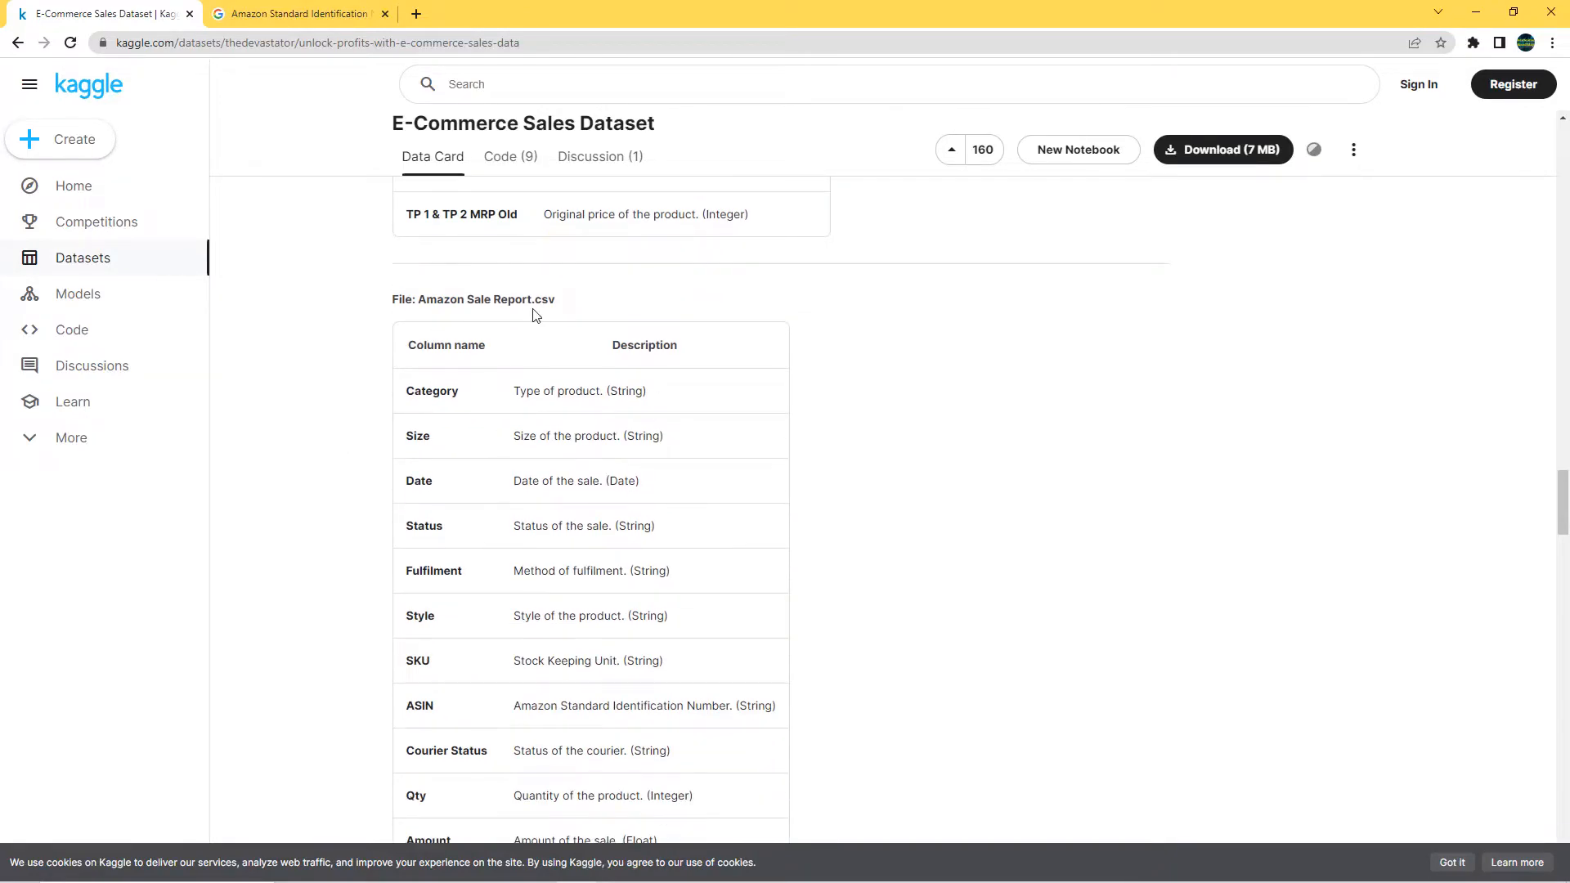
scroll(384, 311, down, 1)
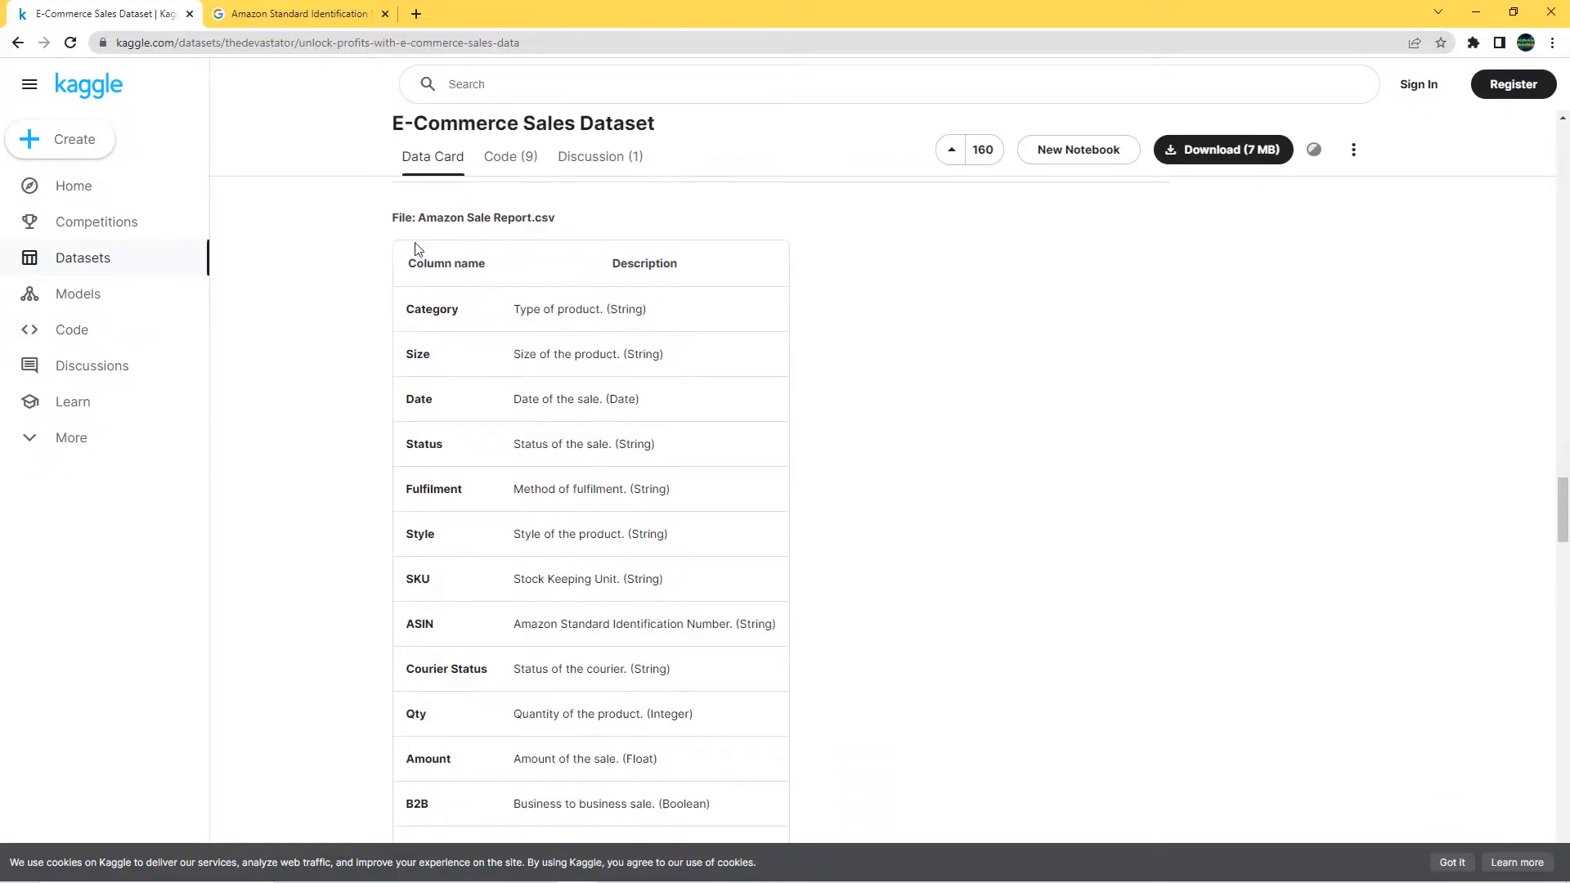
Examine the descriptions and data types of the Category to Style columns in Amazon Sale Report.csv.
drag(419, 218, 526, 218)
click(374, 308)
double_click(627, 311)
click(352, 352)
double_click(636, 353)
double_click(409, 400)
double_click(424, 444)
double_click(642, 444)
double_click(446, 488)
double_click(650, 489)
scroll(458, 525, down, 1)
scroll(448, 527, down, 2)
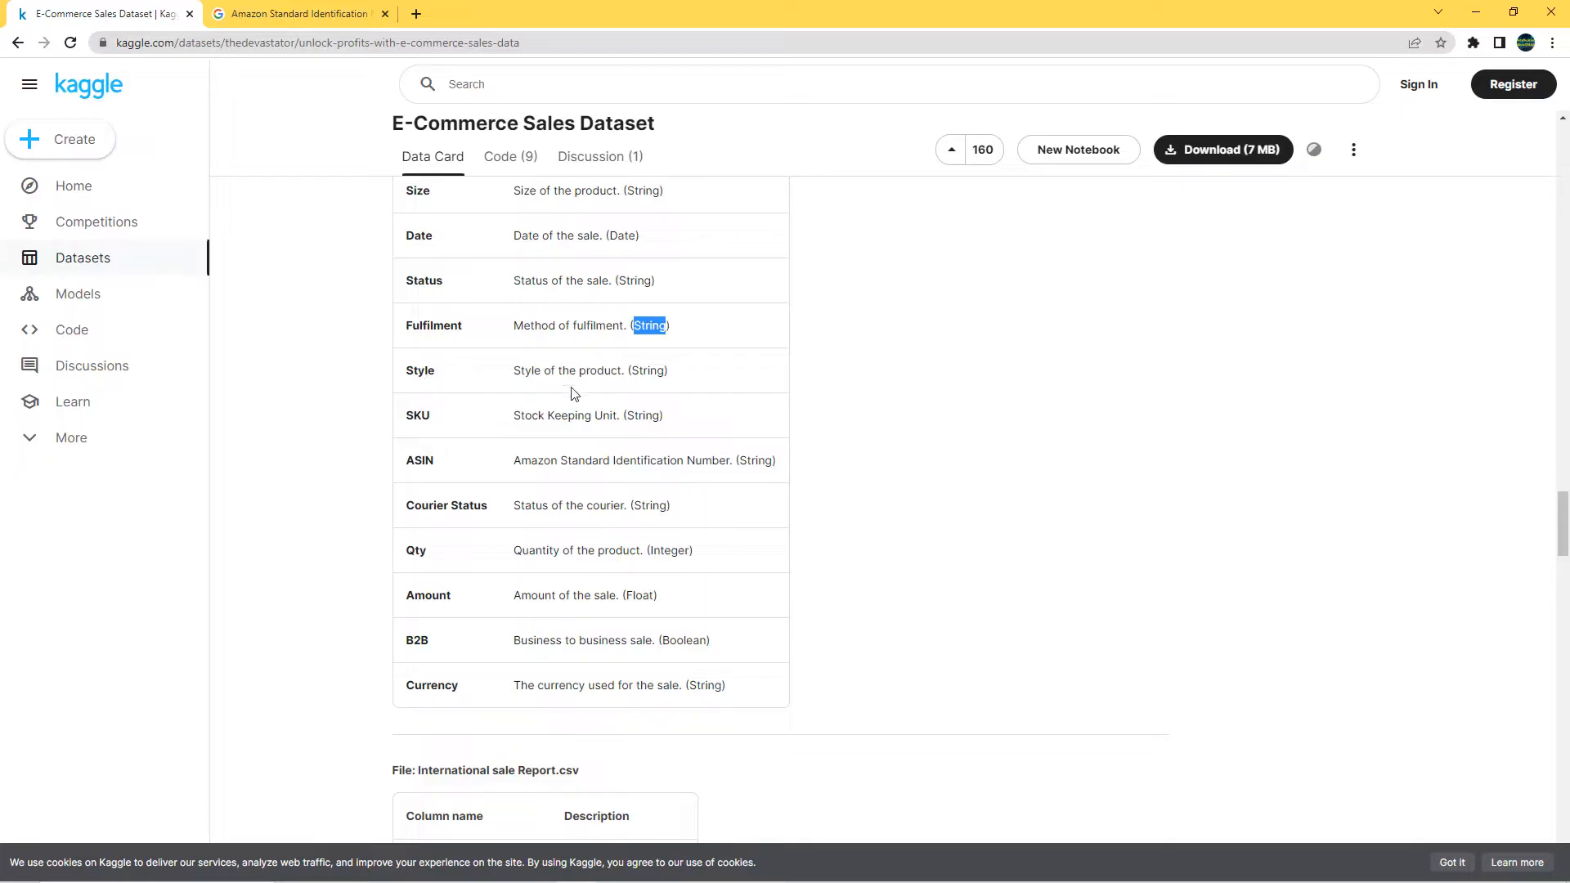
double_click(644, 372)
Check the Google results for Amazon Standard Identification Number and examine the Courier Status to Currency columns of Amazon Sale Report.csv.
click(319, 17)
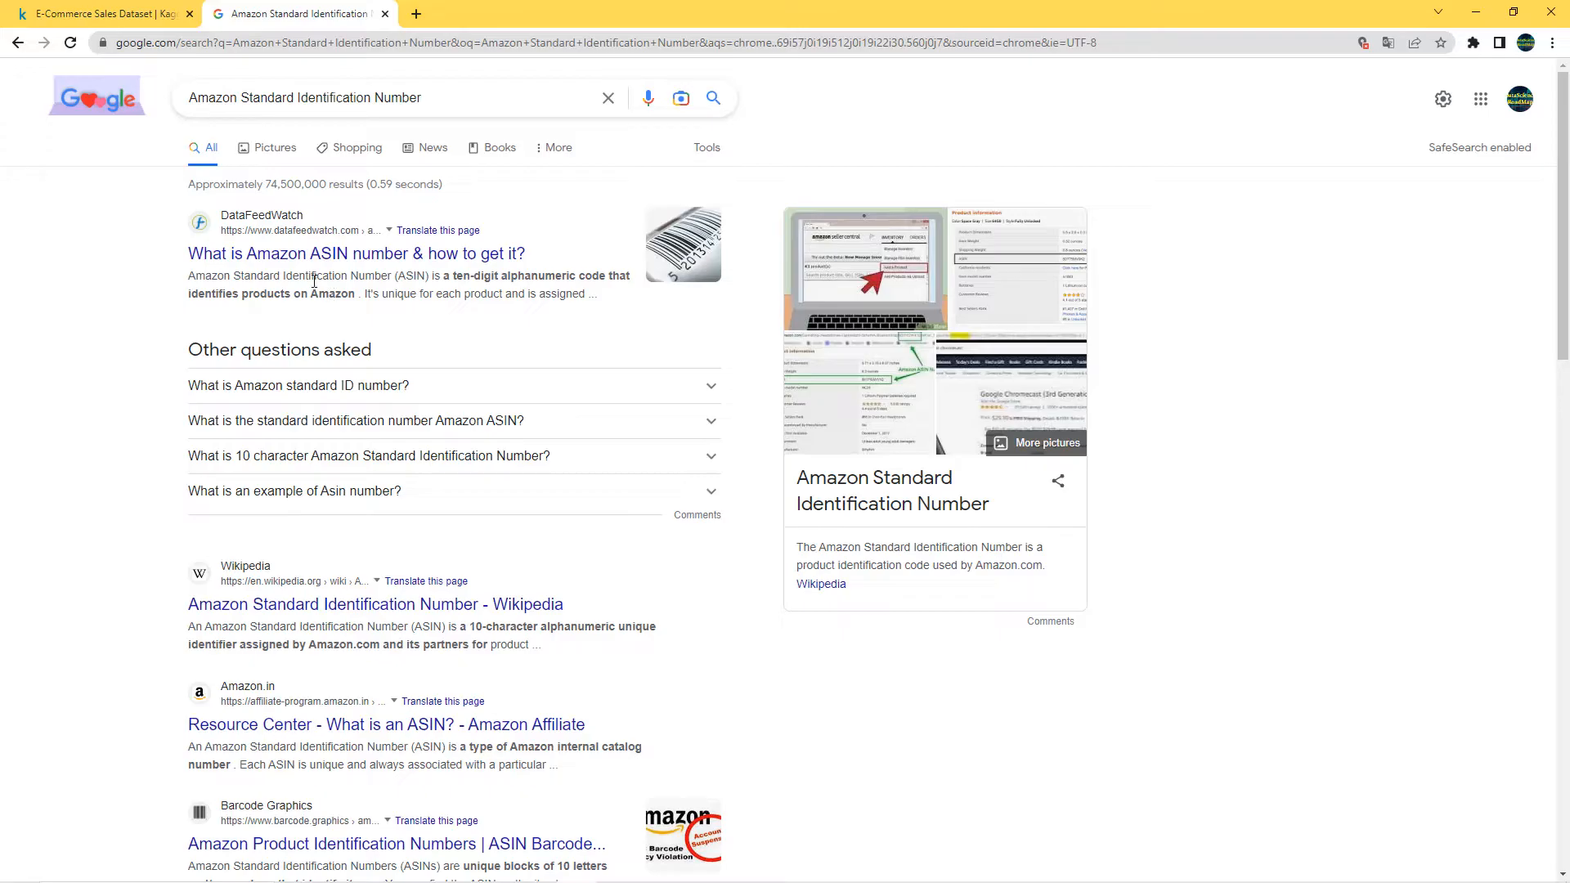
click(123, 14)
scroll(348, 433, down, 1)
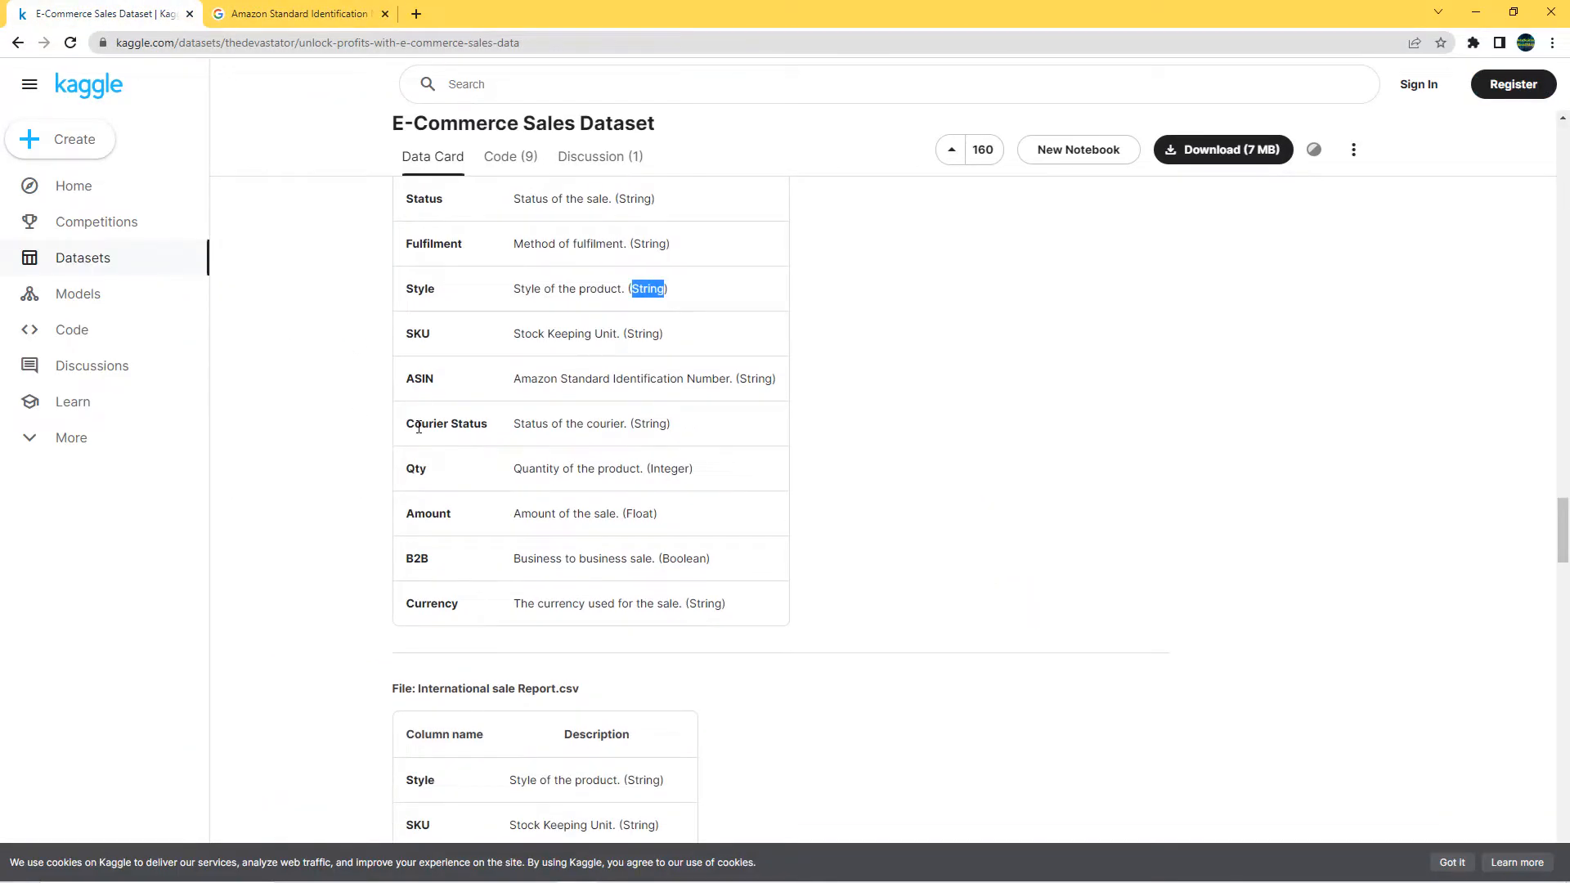
double_click(657, 423)
double_click(669, 469)
double_click(641, 513)
click(679, 564)
double_click(680, 560)
double_click(441, 604)
click(467, 614)
double_click(439, 608)
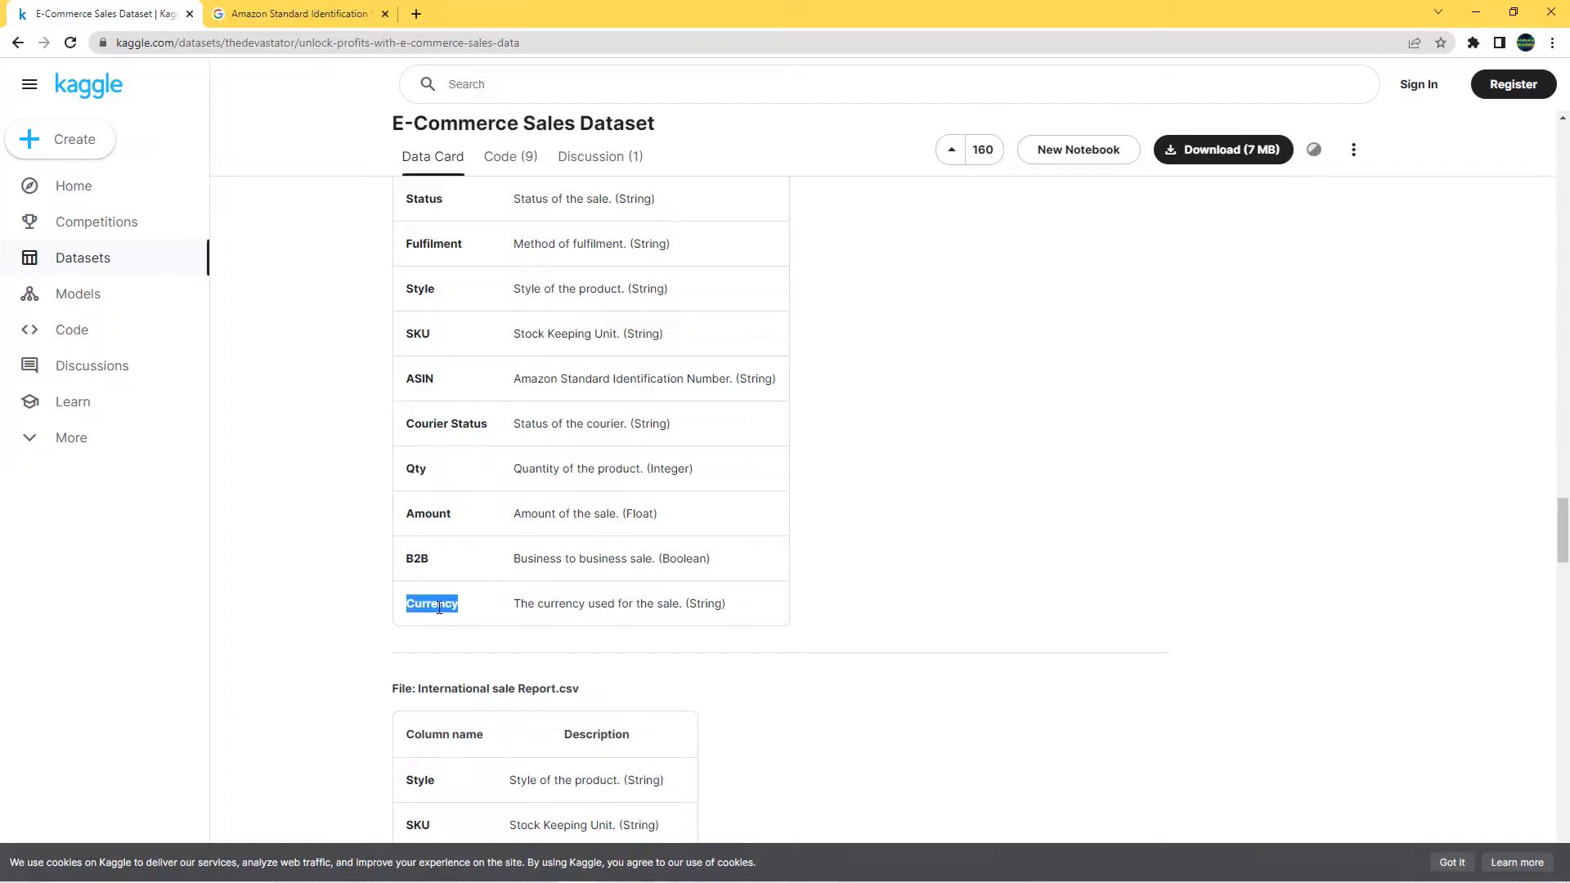
click(905, 599)
scroll(902, 587, up, 2)
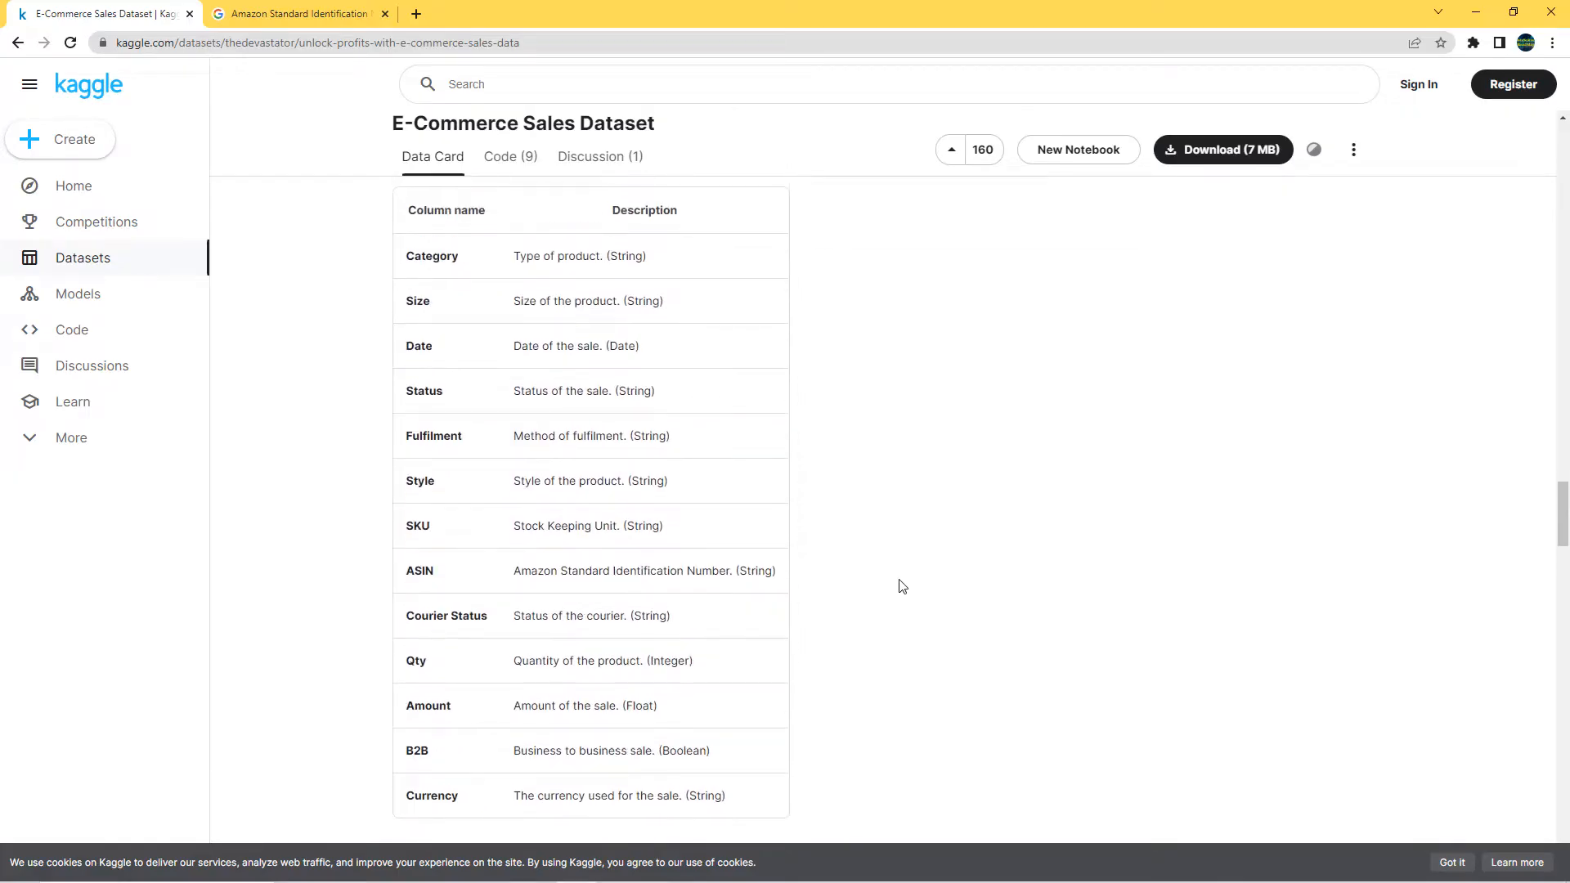
scroll(897, 586, up, 3)
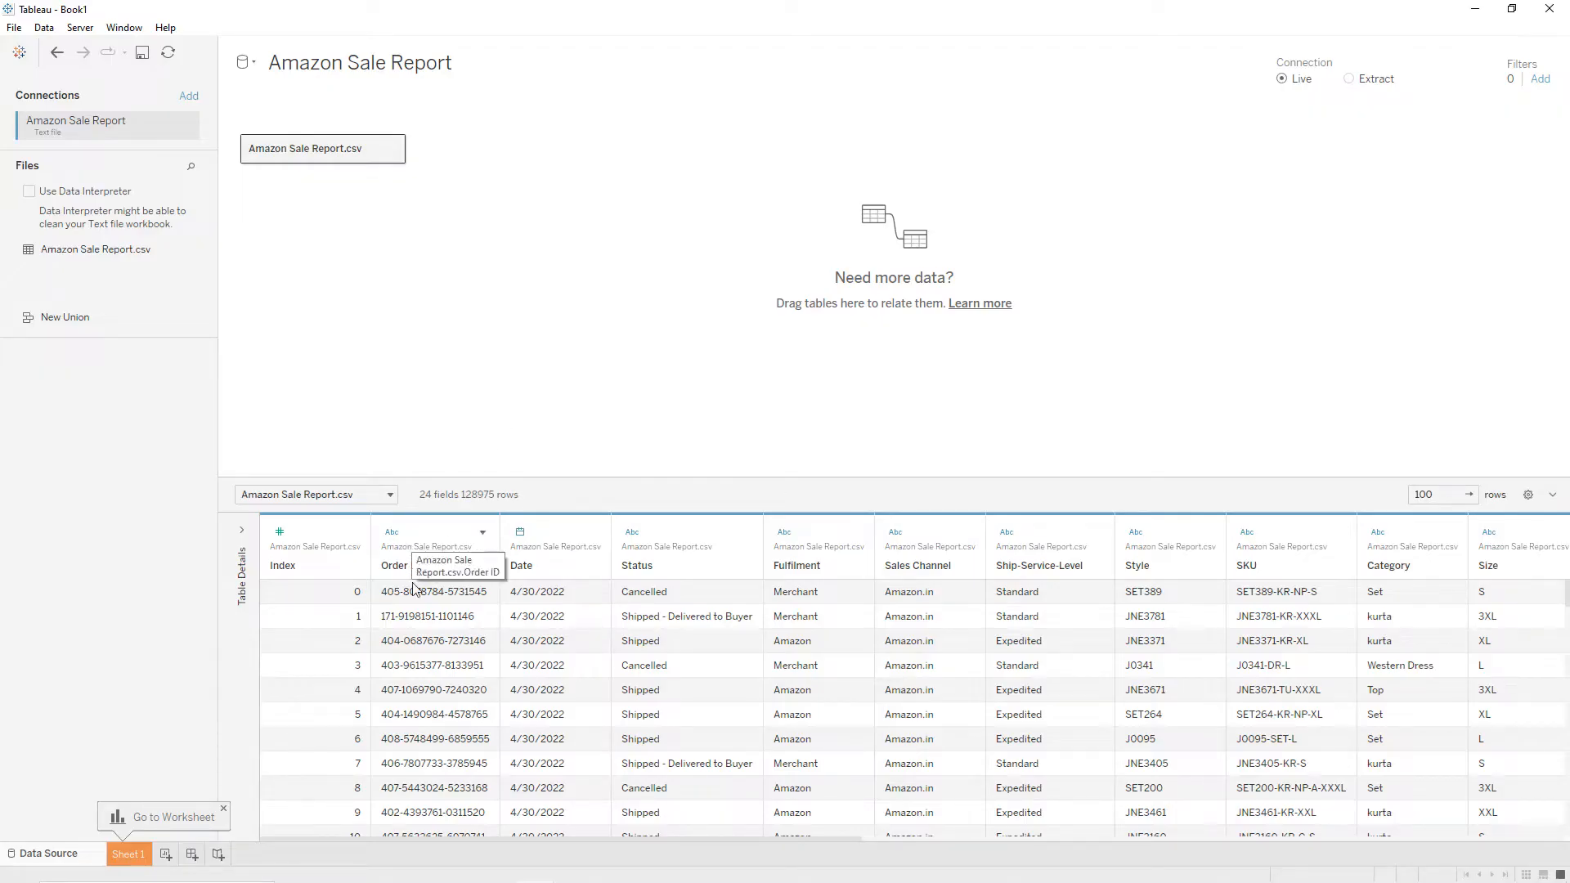
In Tableau, look over the remaining Amazon Sale Report columns and rename Sheet 1 as "Map: Quantity by State".
drag(478, 839, 1075, 798)
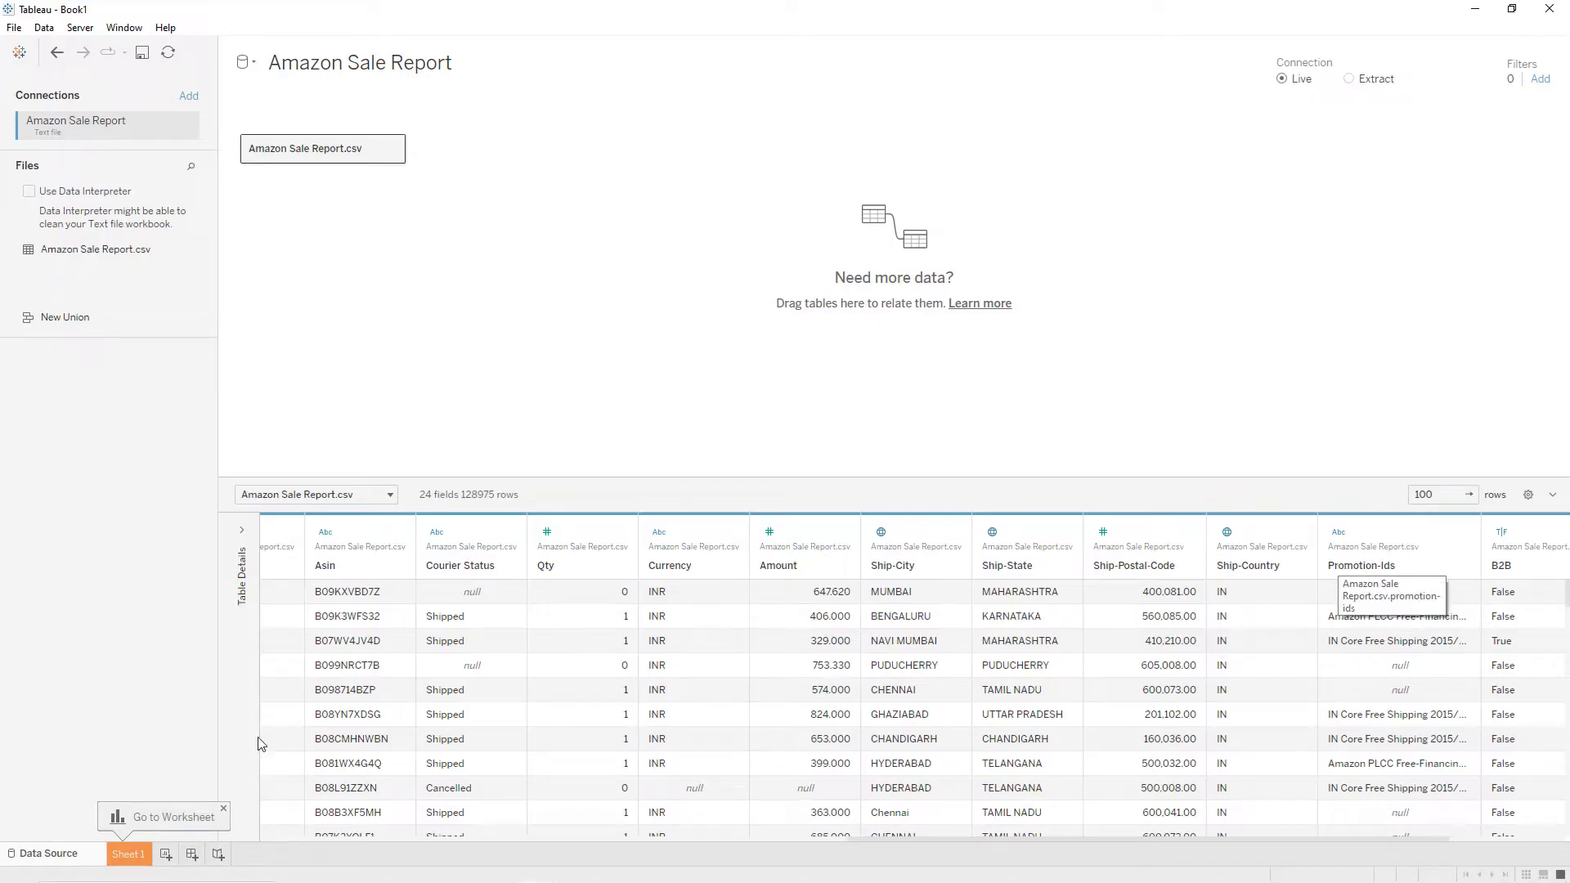
click(129, 855)
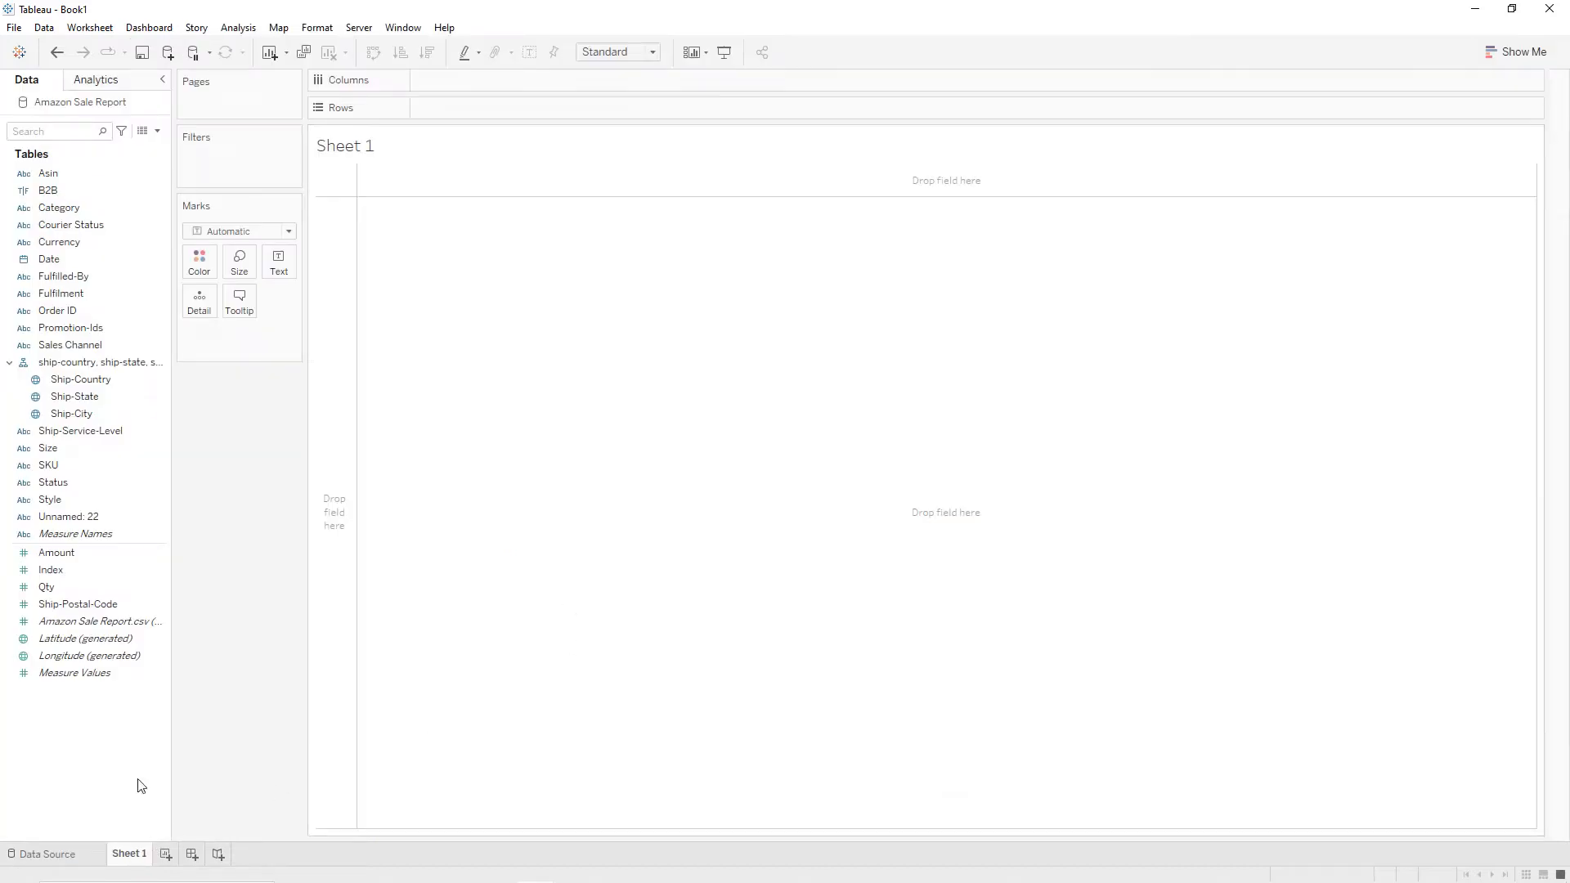
double_click(134, 855)
text(Ma)
text(p: Quantity)
text( by)
text( State)
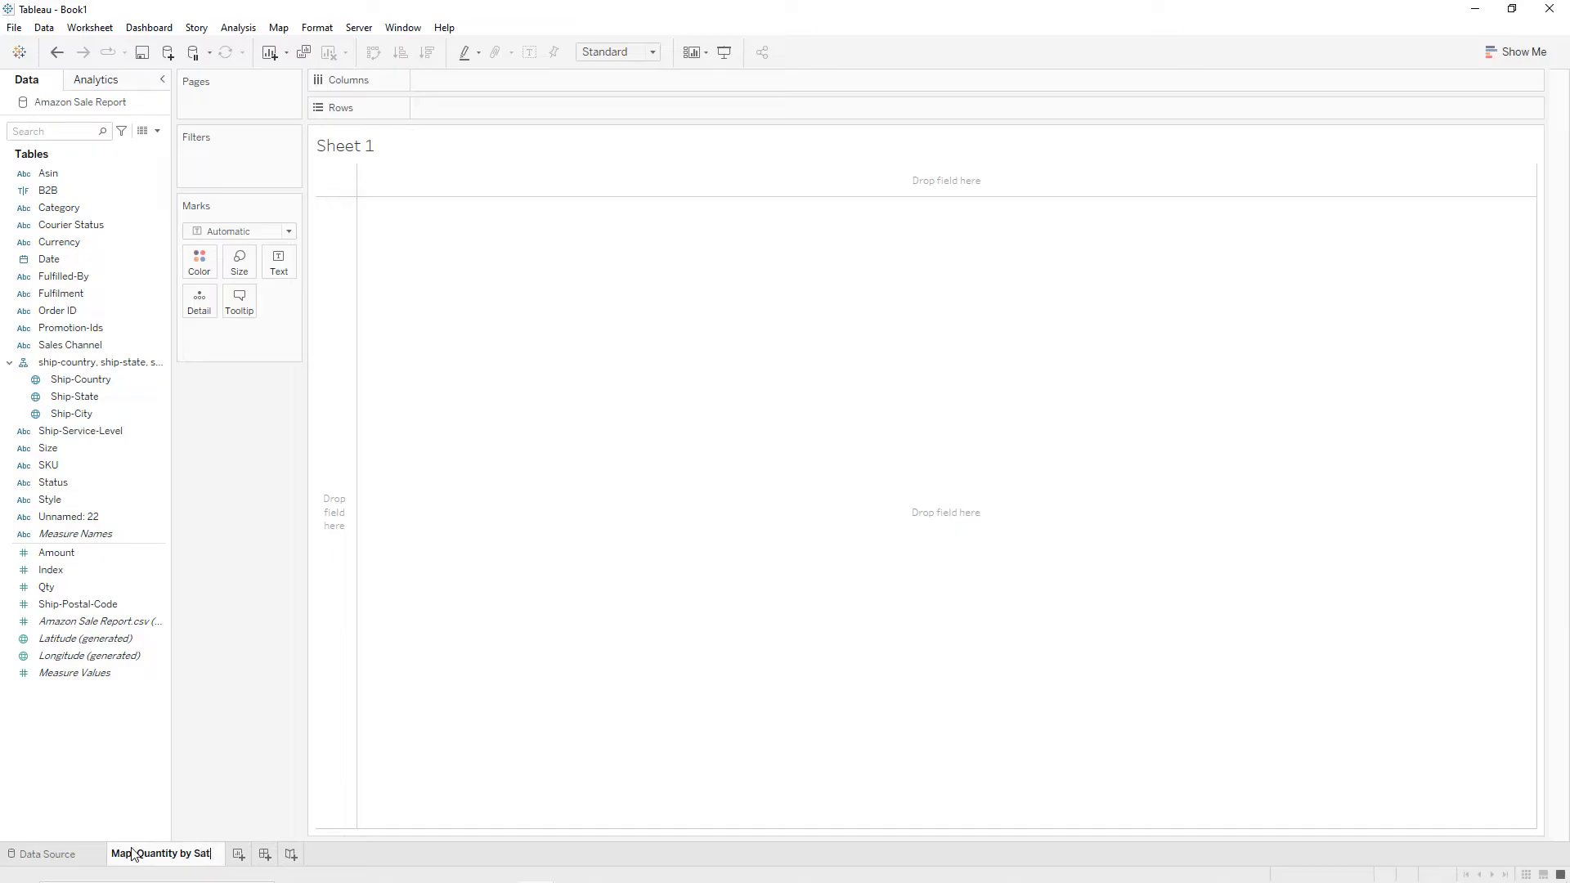
key(Return)
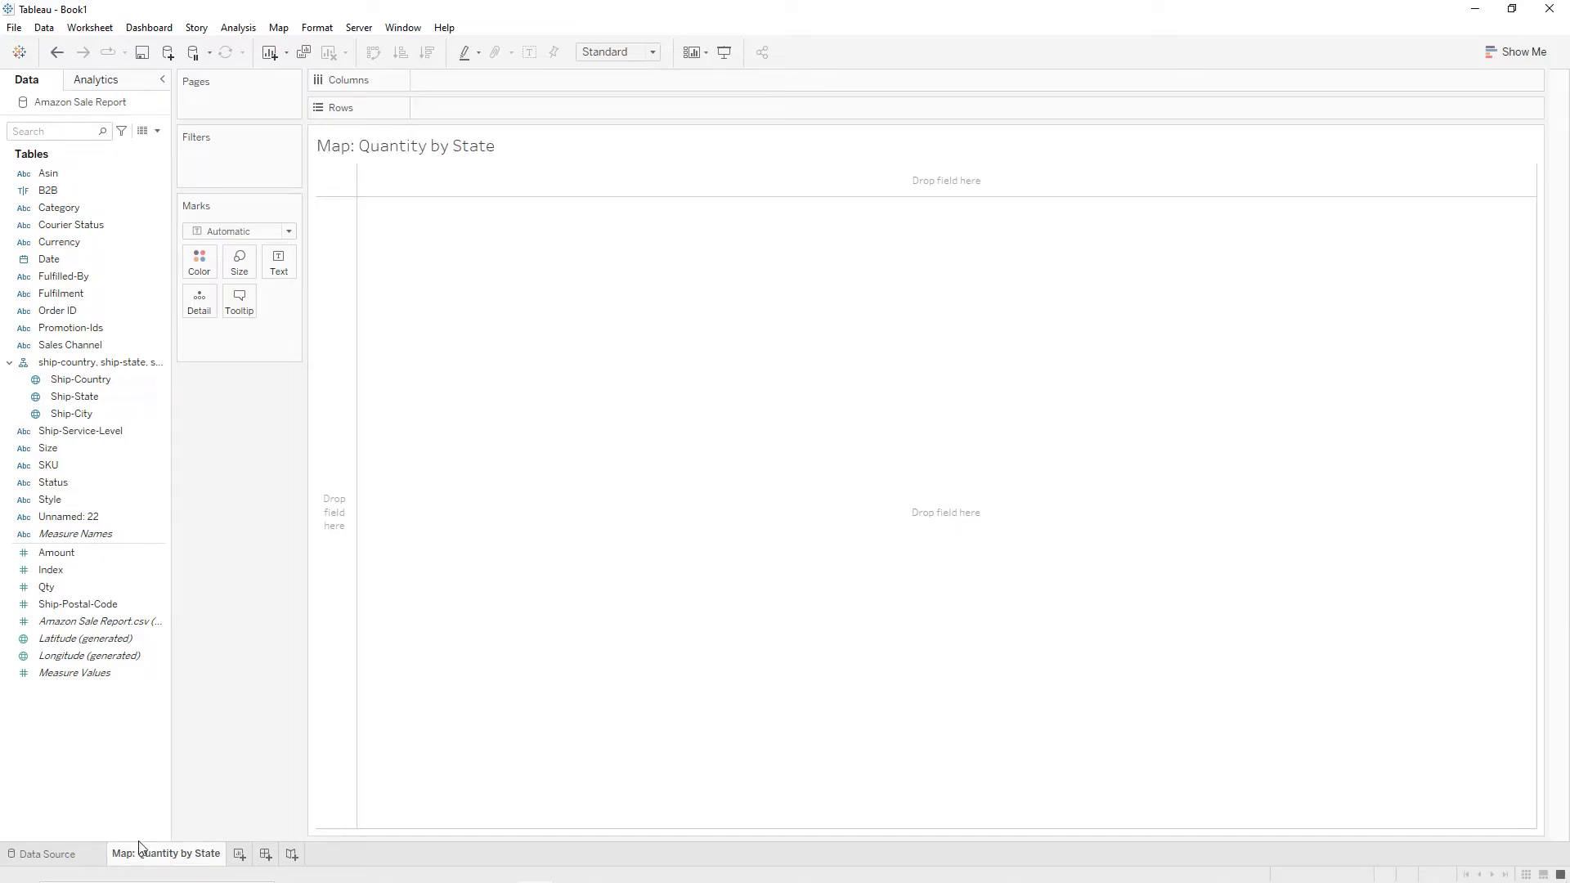
Build a map of Ship-State with the states colored by the sum of Qty.
click(88, 404)
double_click(88, 404)
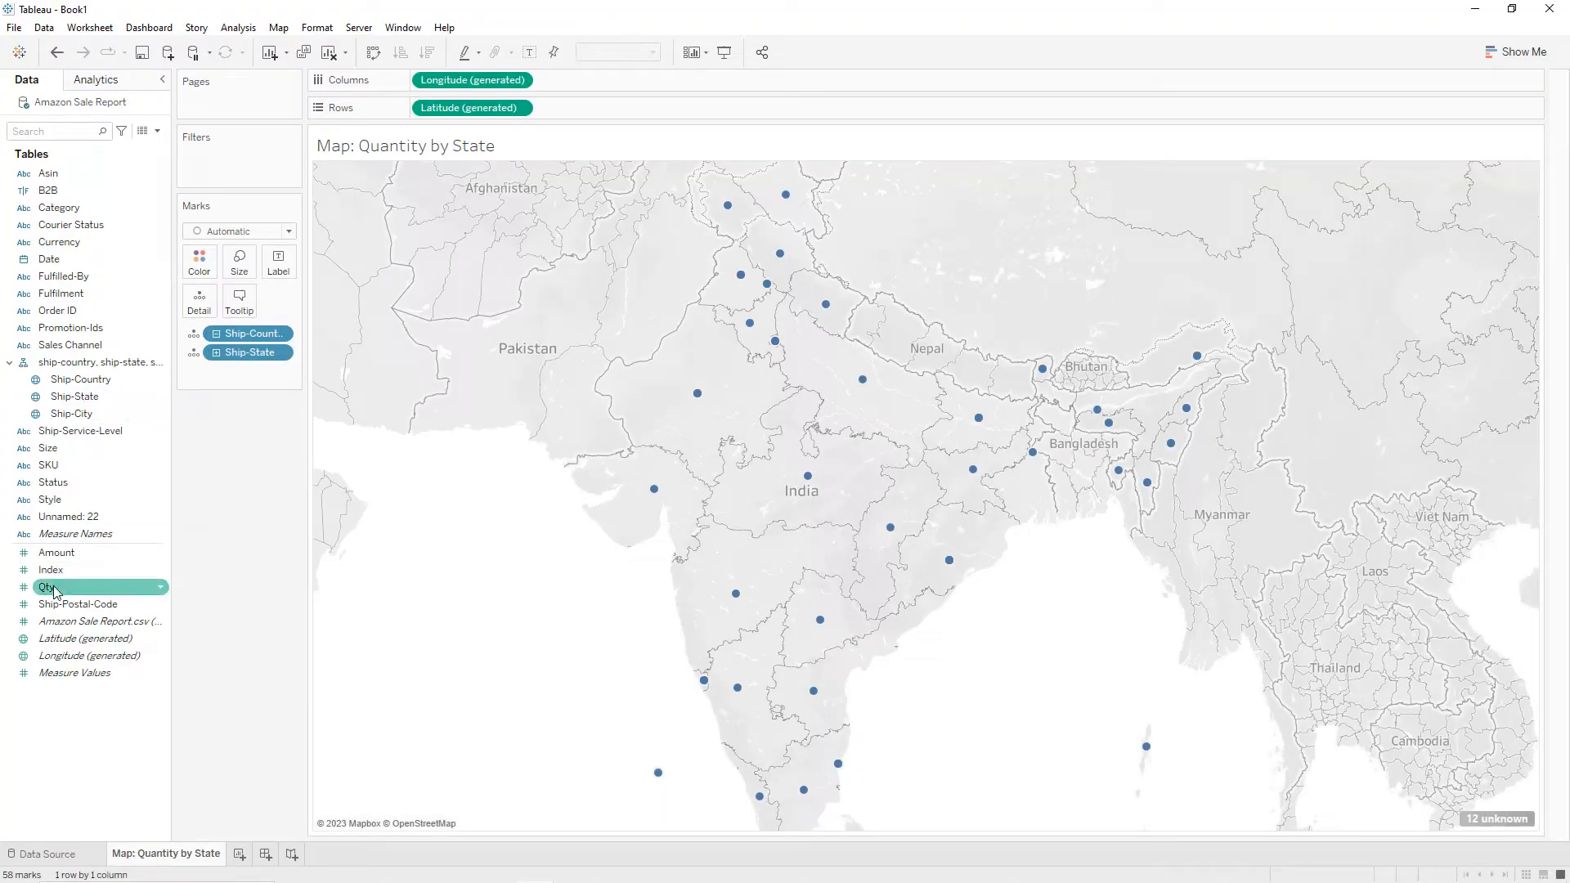
drag(54, 590, 199, 272)
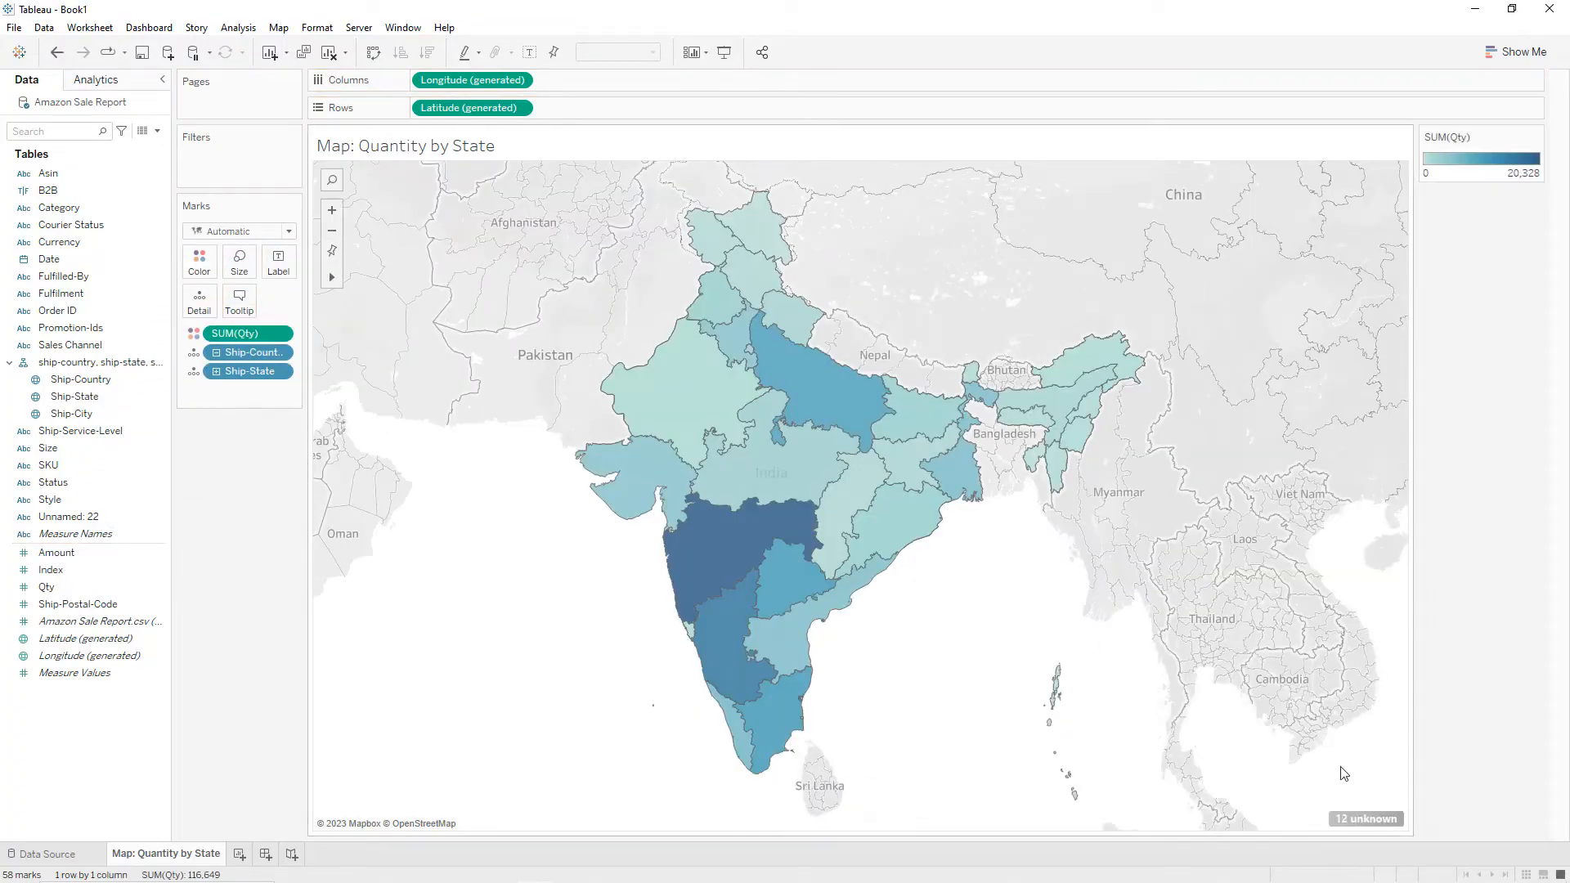
Filter the unknown Ship-State locations out of the map view and change the background map style to Outdoors.
click(1360, 821)
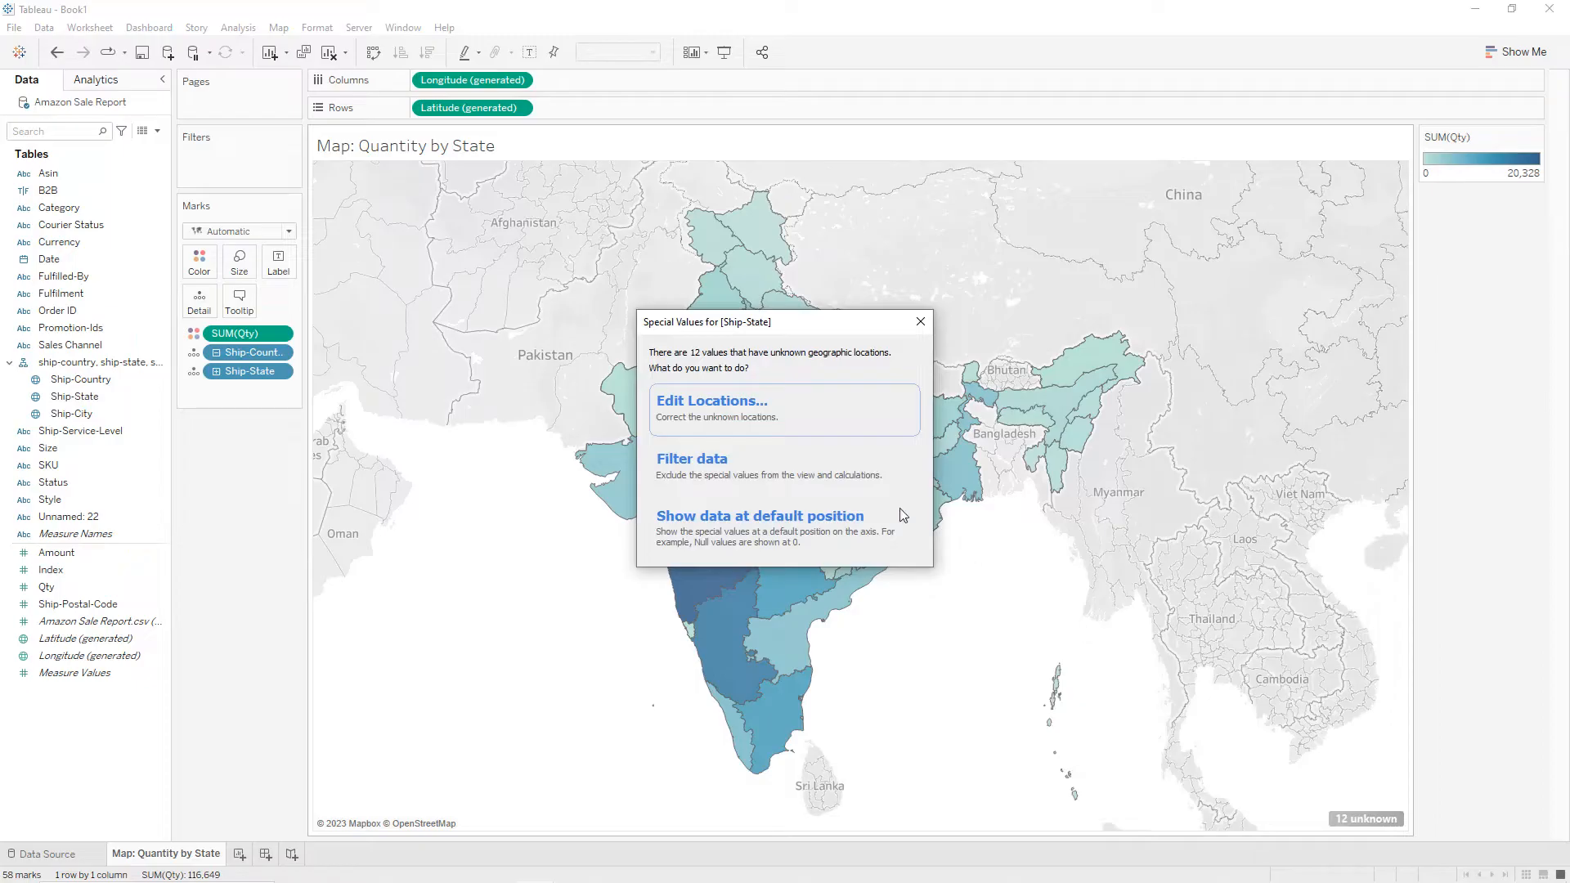
click(746, 466)
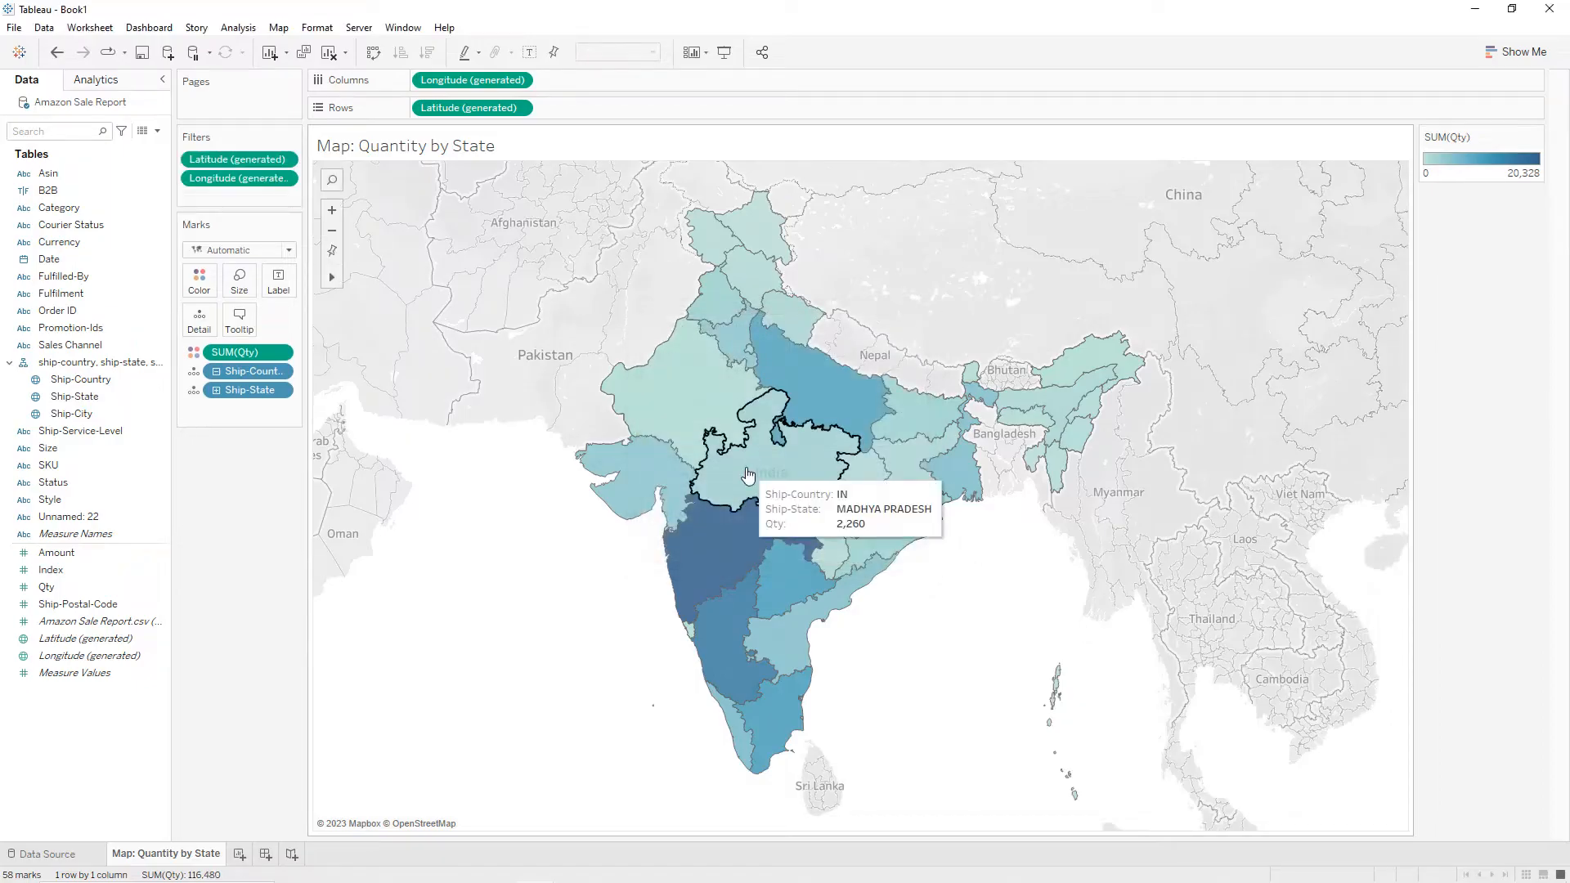
click(280, 29)
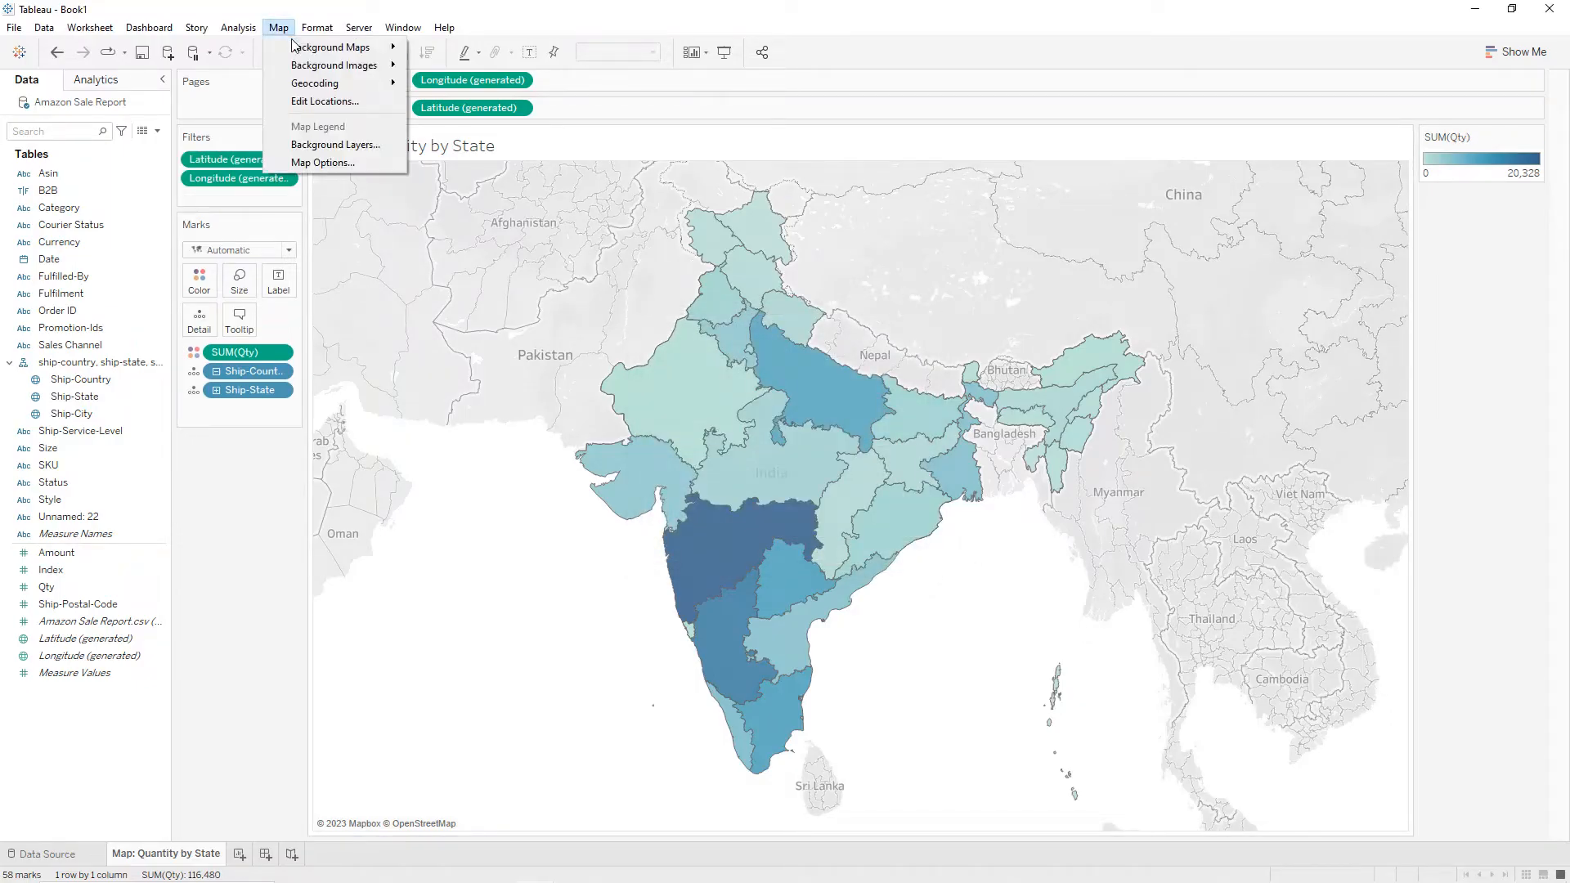
mouse_move(361, 51)
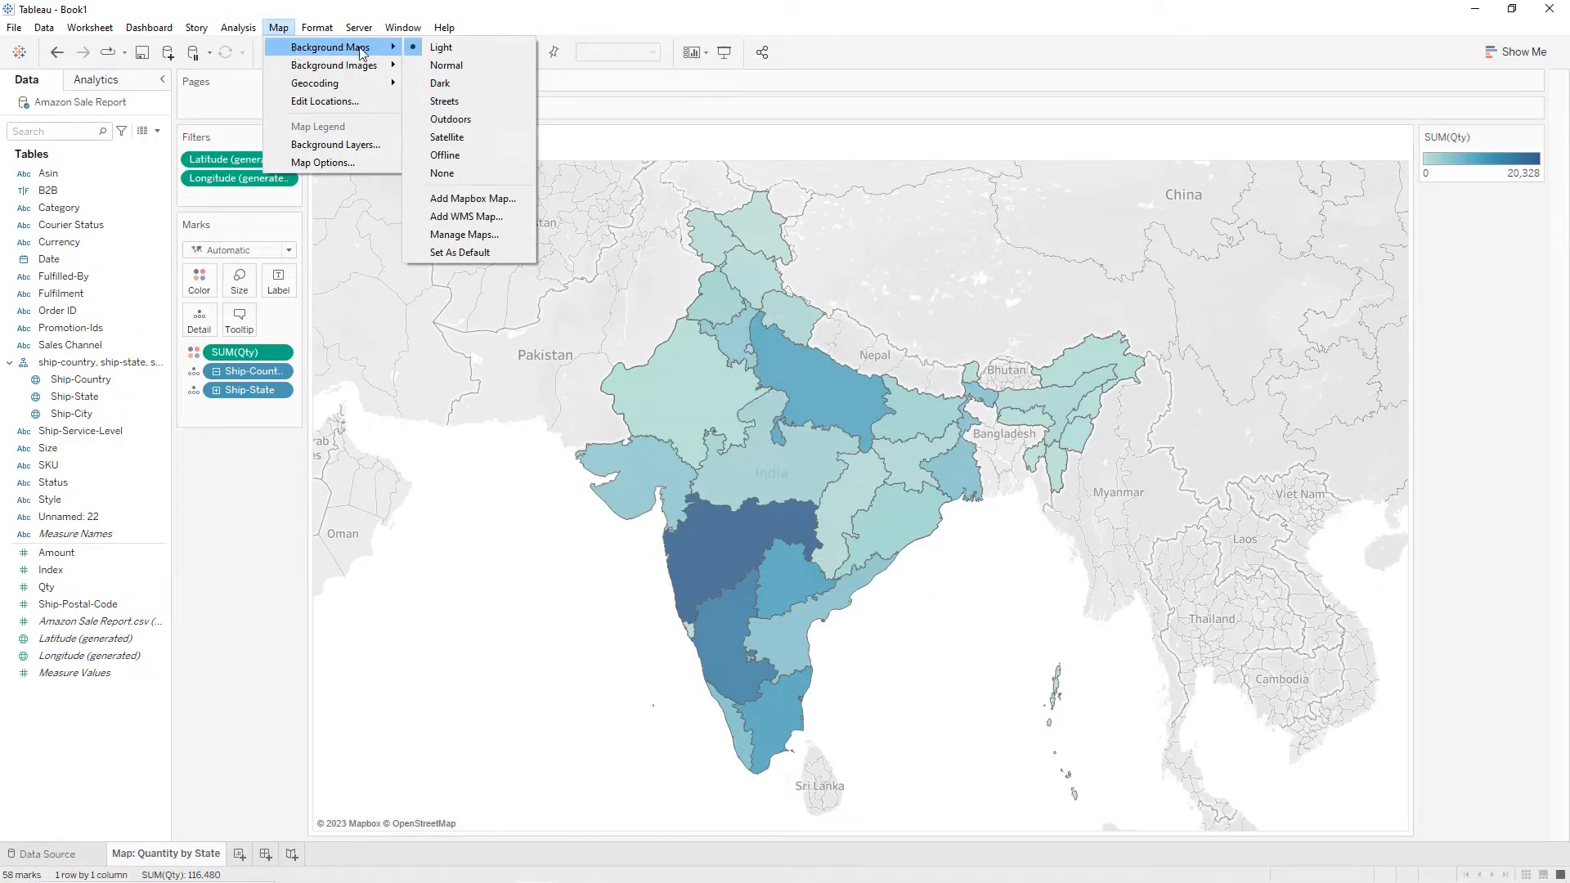
click(451, 120)
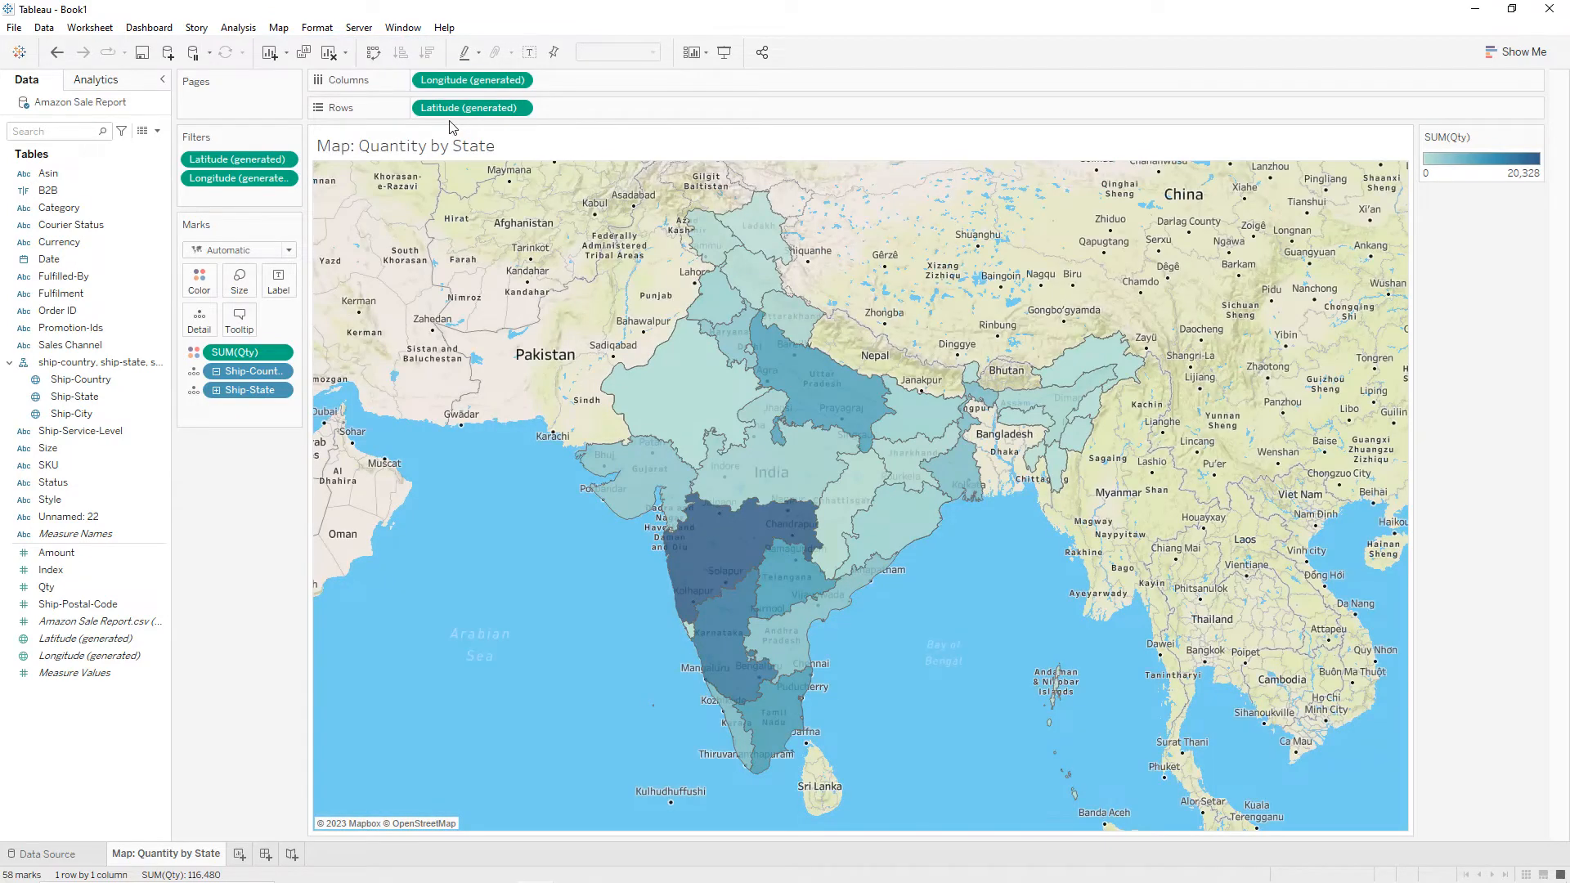
Change the SUM(Qty) color palette of the map to Gray Warm.
click(1537, 139)
click(1490, 149)
click(883, 386)
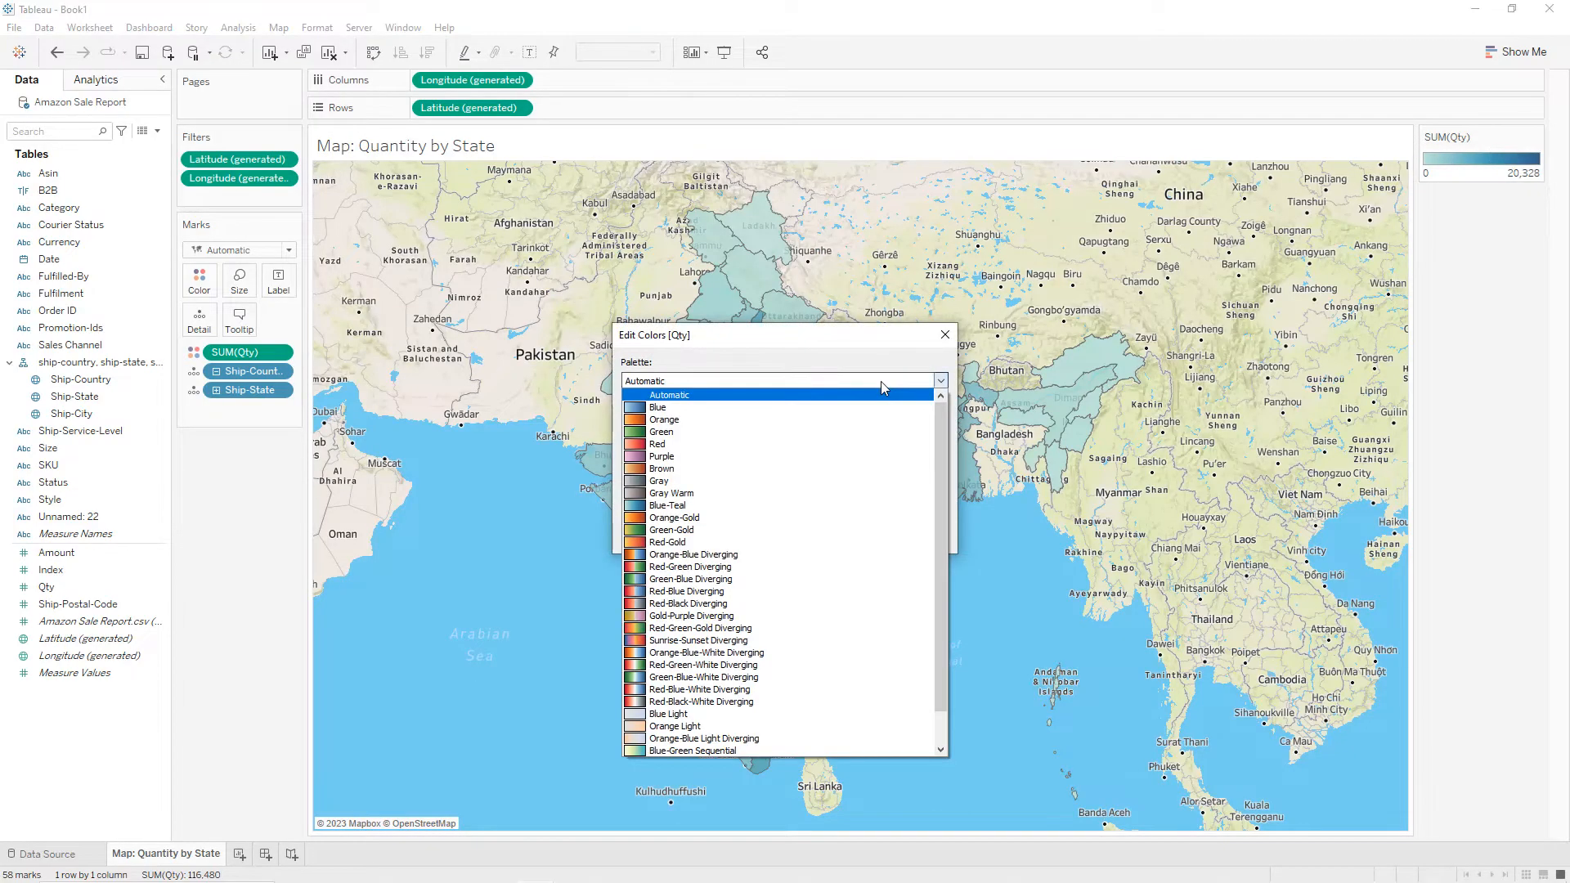
click(699, 494)
click(916, 536)
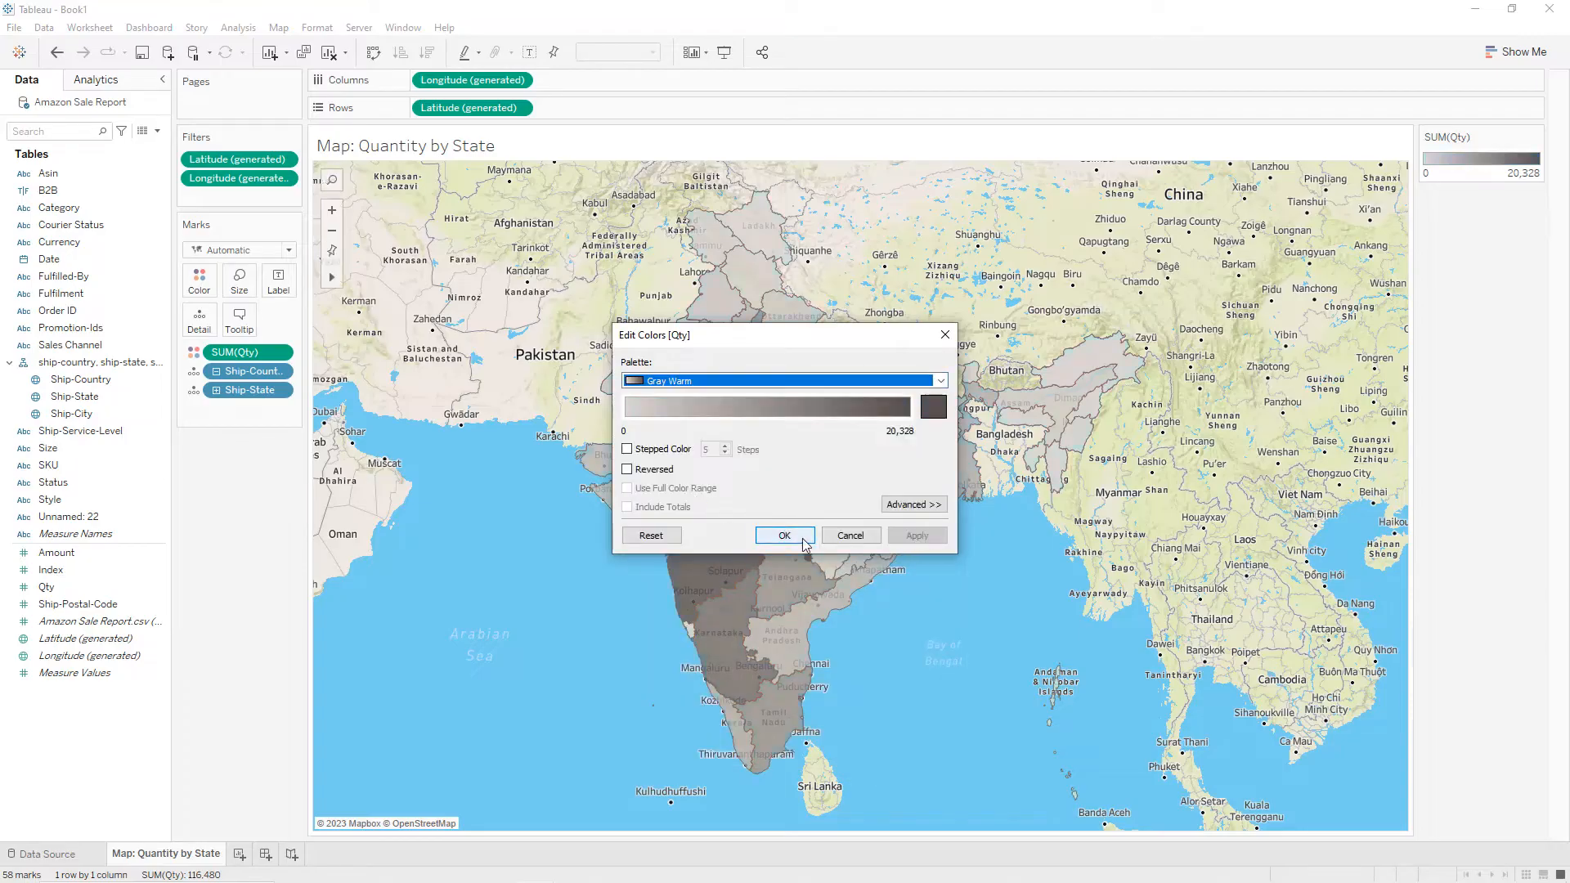
click(798, 537)
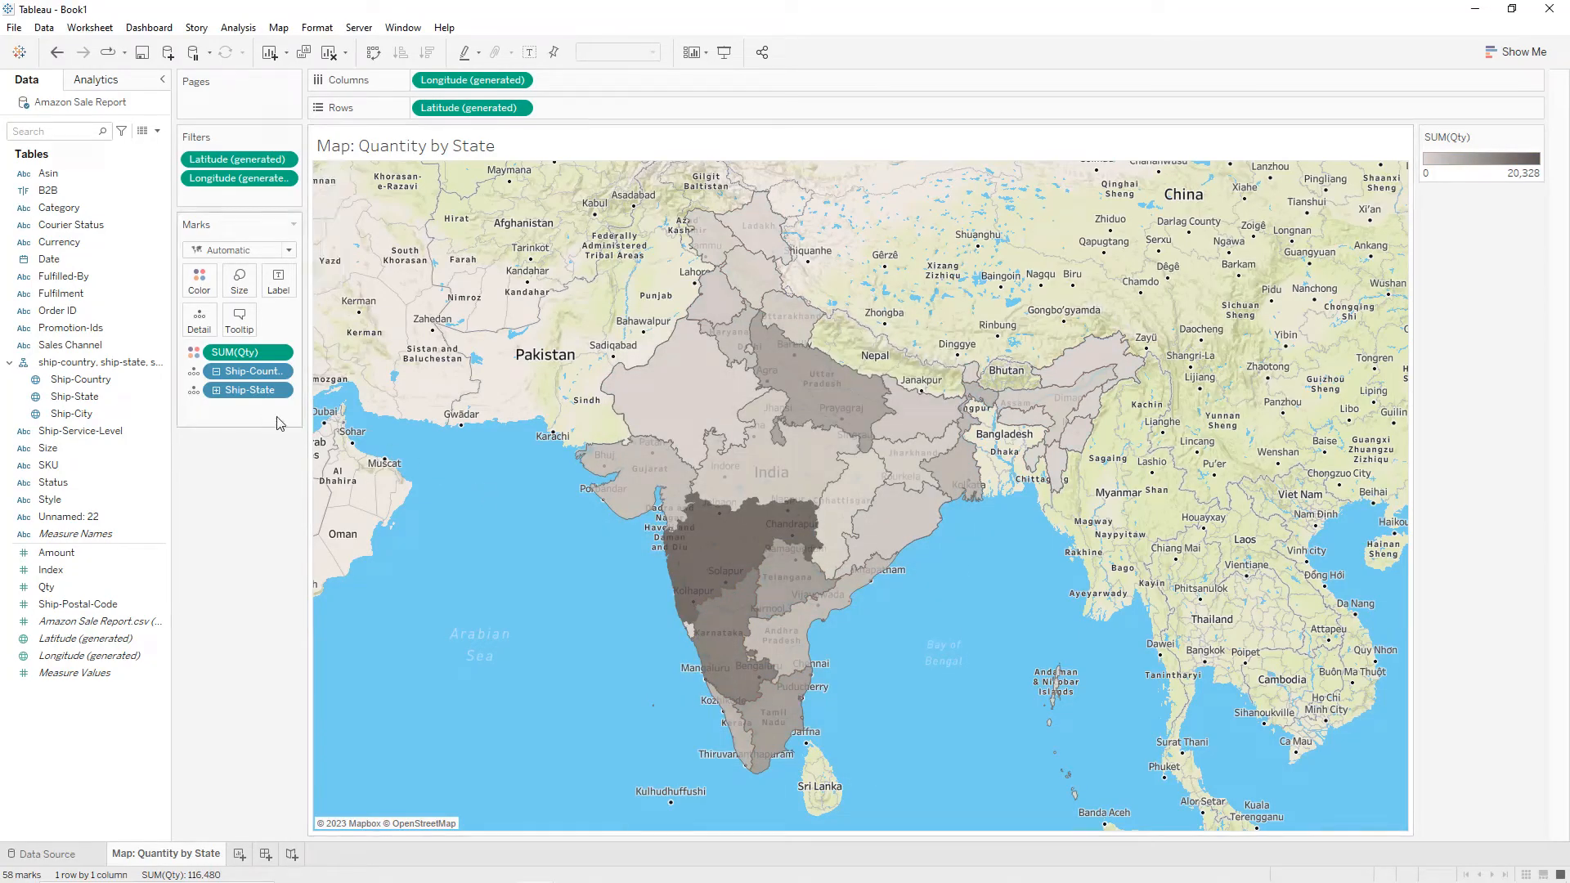
Label the map's states with Ship-State and set the default worksheet shading to orange.
drag(243, 396, 282, 299)
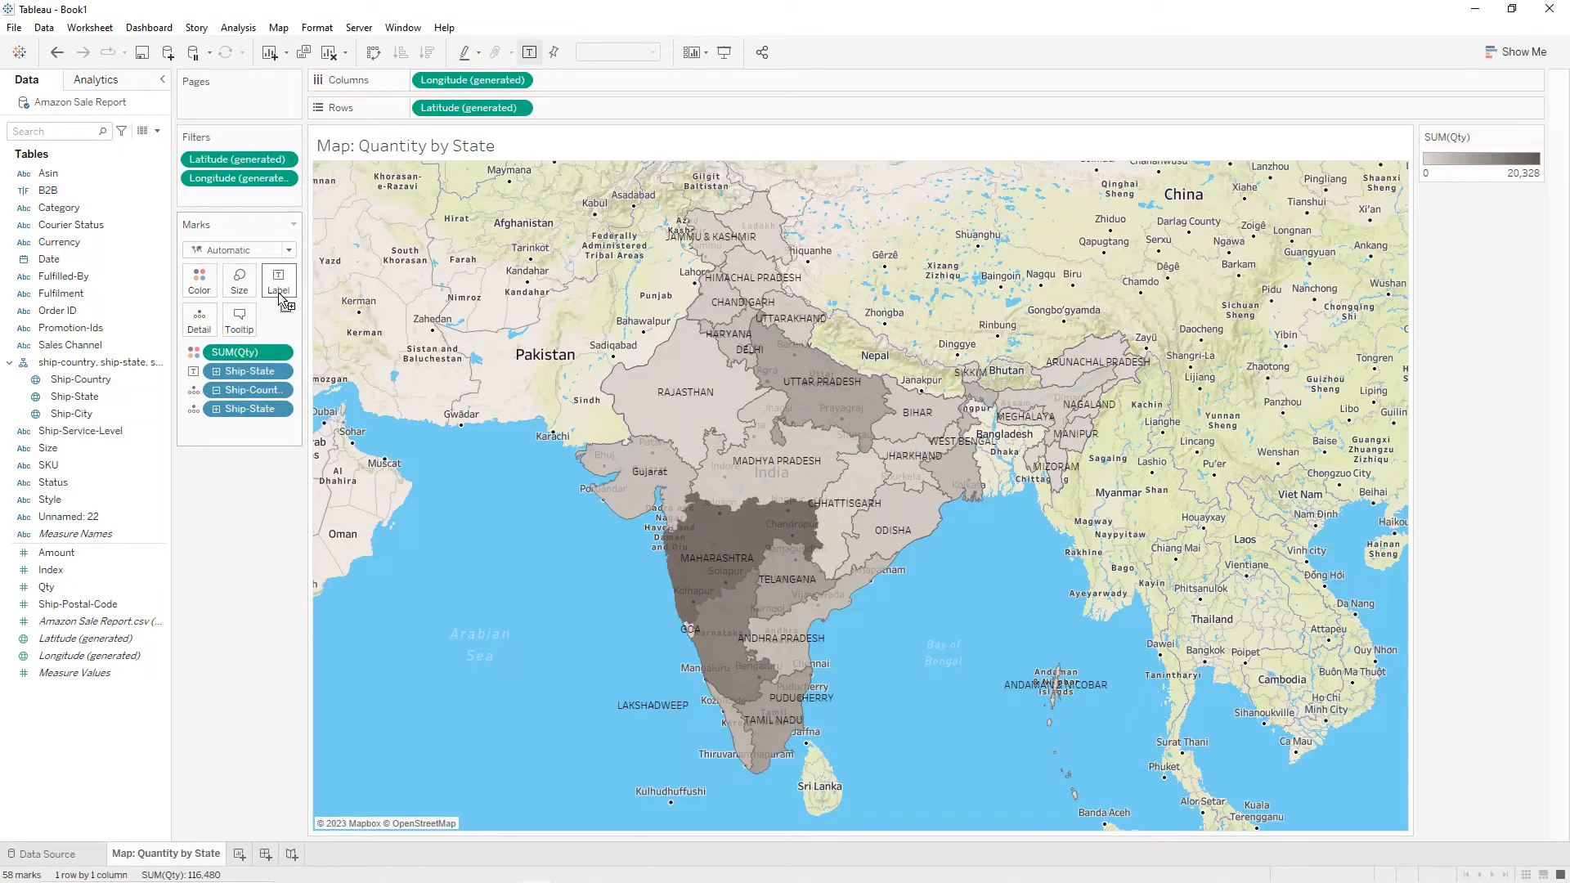
click(317, 27)
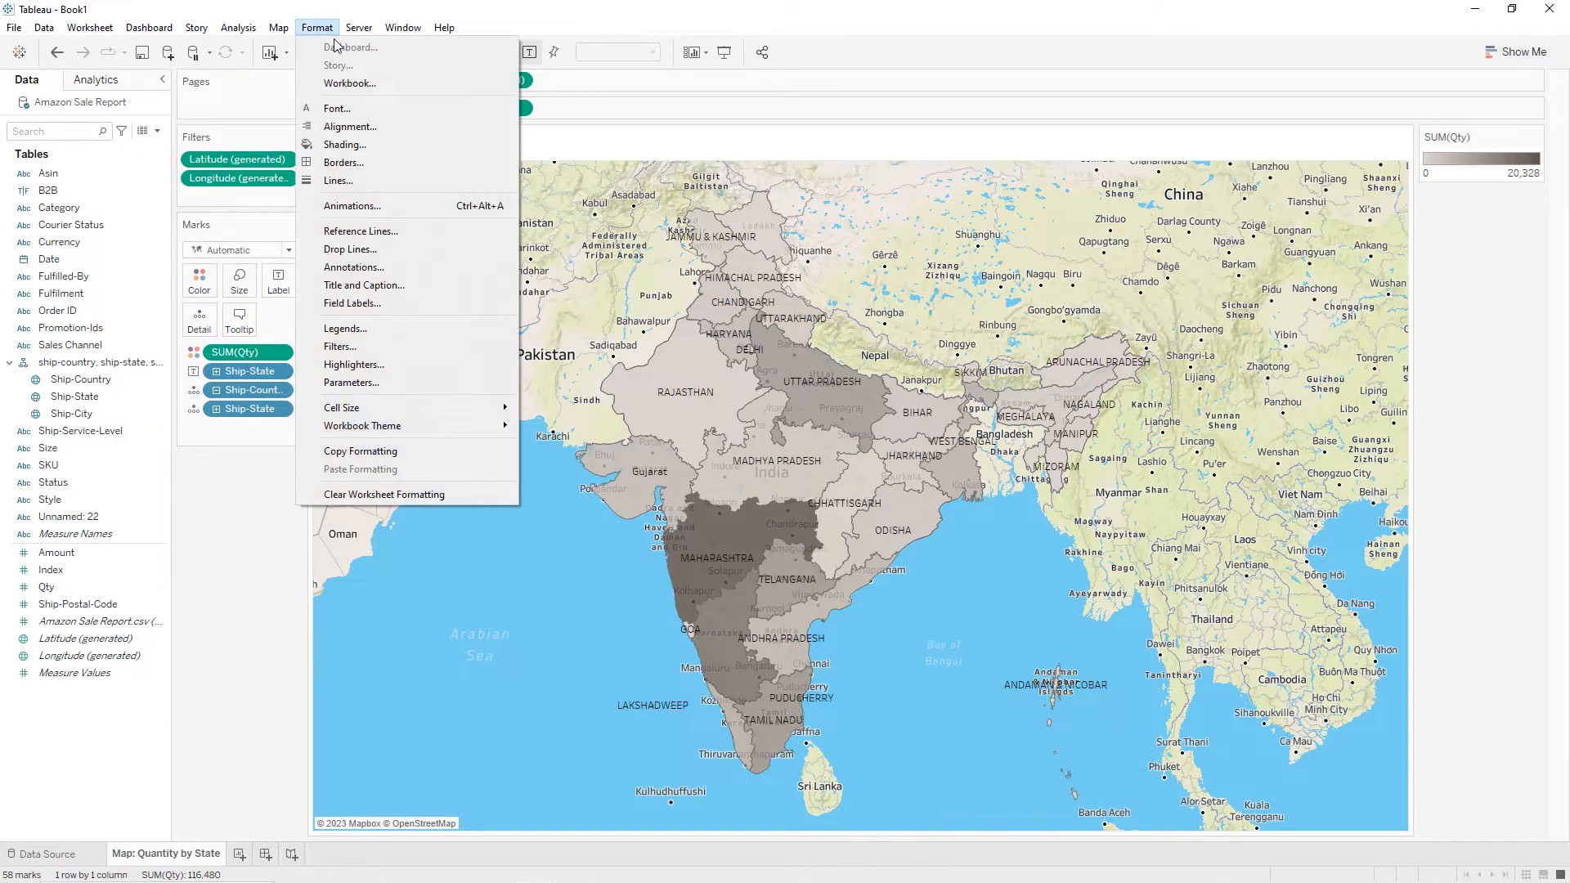
click(343, 146)
click(115, 181)
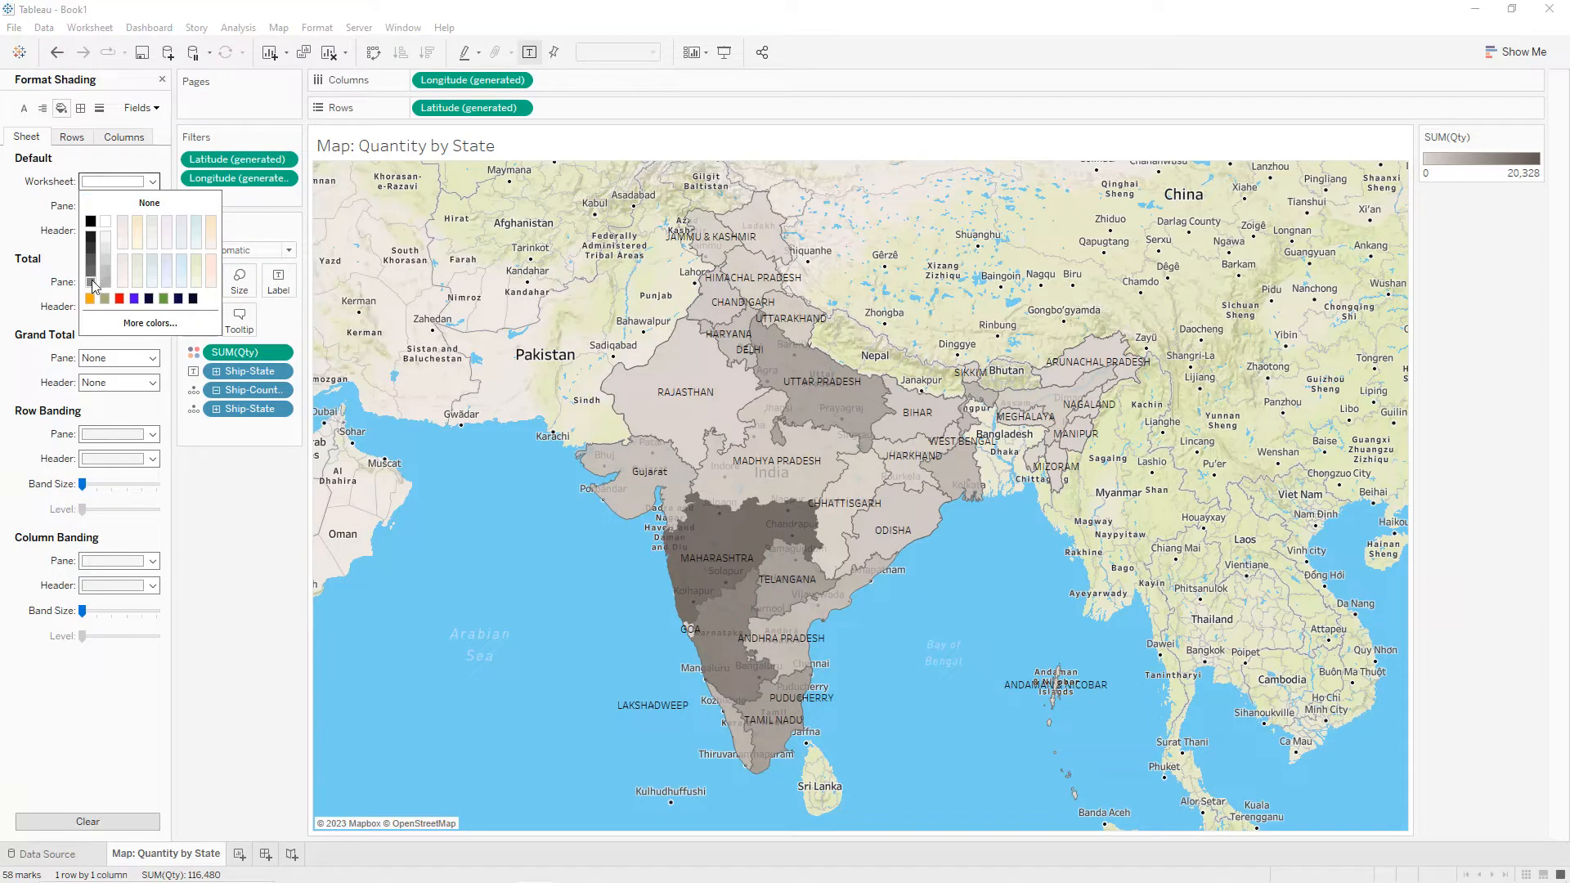
click(90, 300)
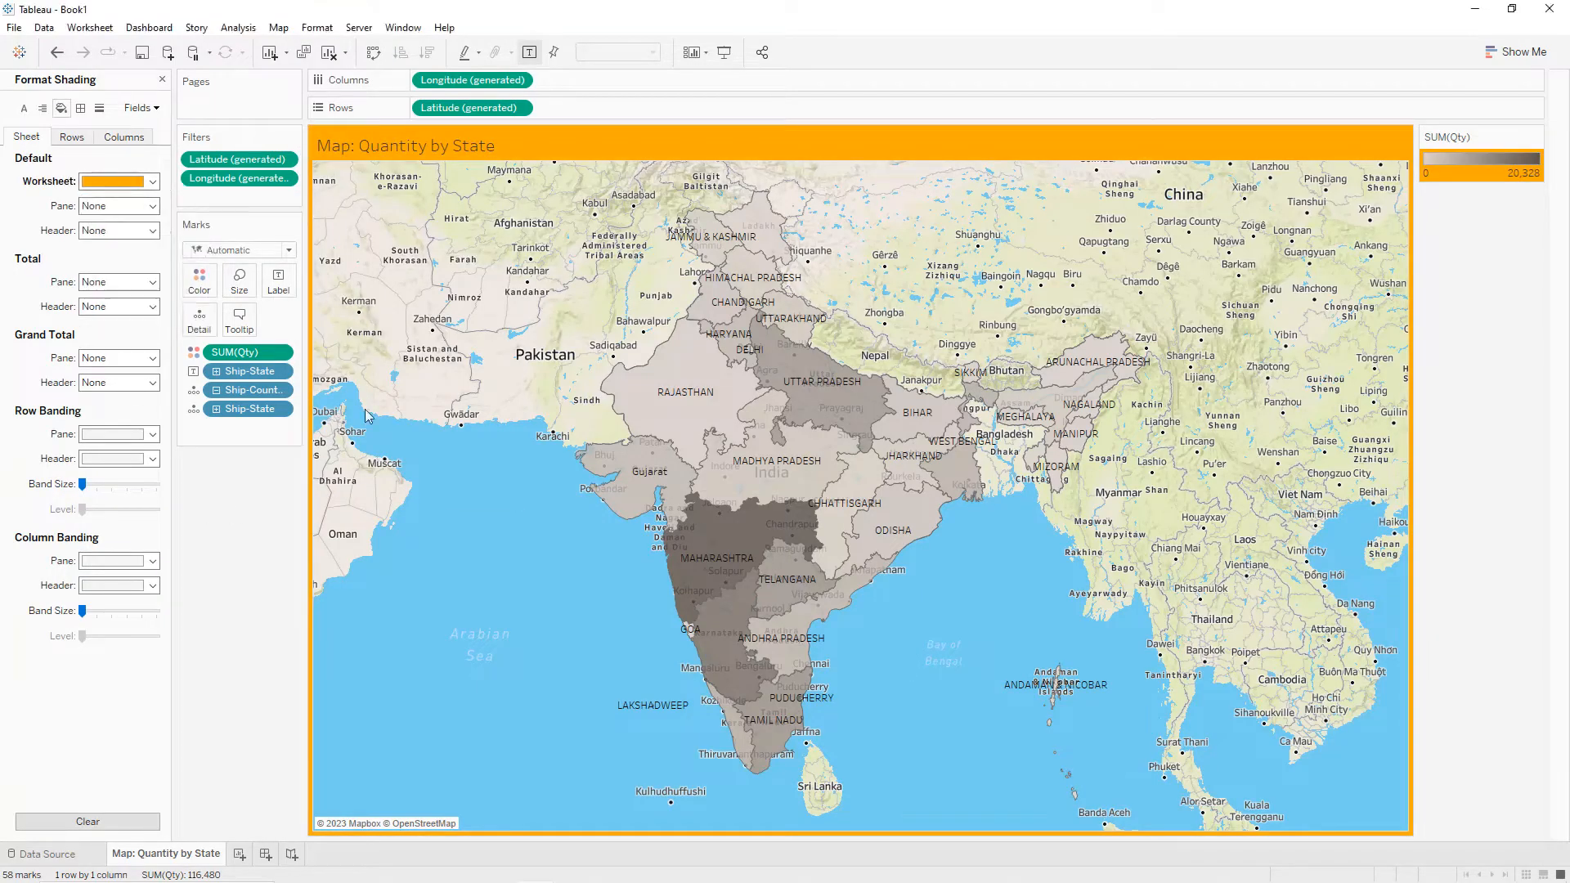
Format the map sheet's title as centered, bold, white text at size 11.
double_click(520, 147)
key(ctrl+a)
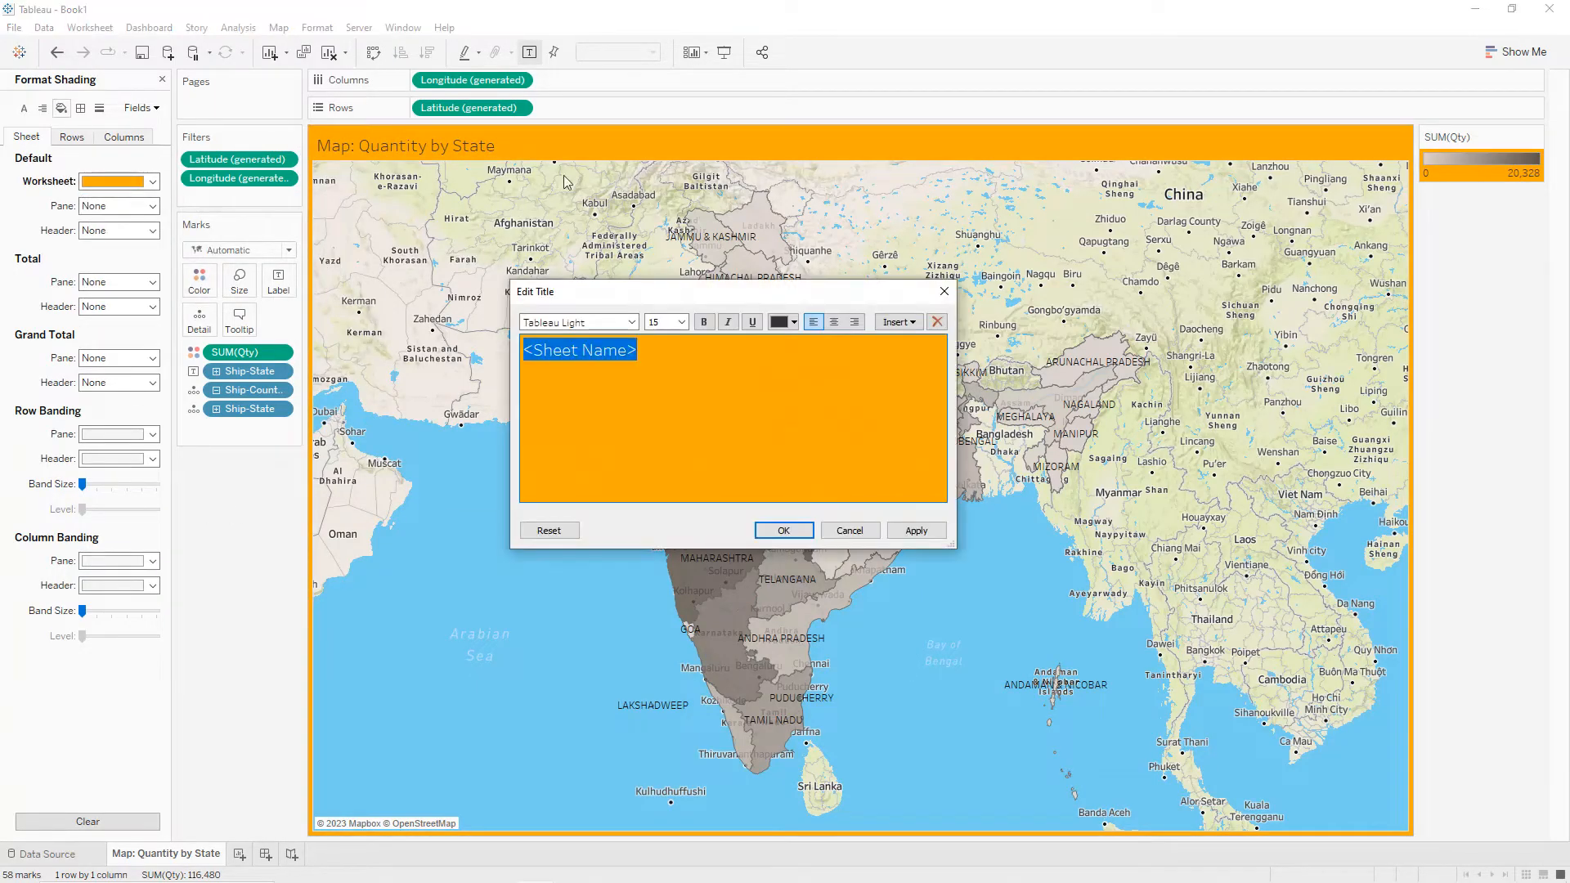
click(835, 322)
click(704, 322)
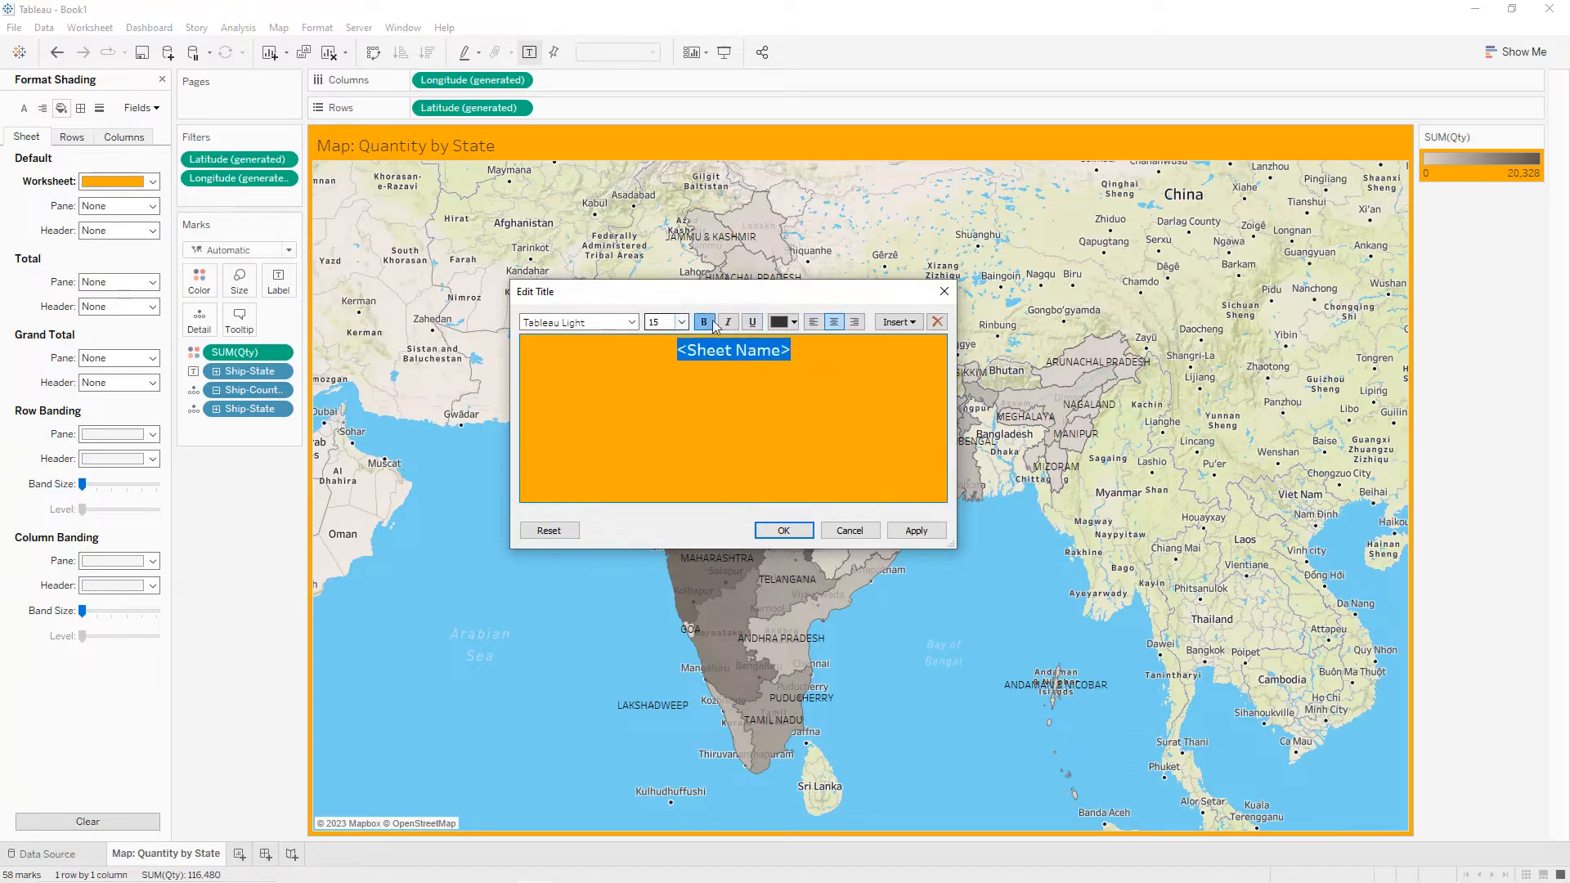
click(783, 324)
click(794, 340)
click(682, 322)
click(653, 368)
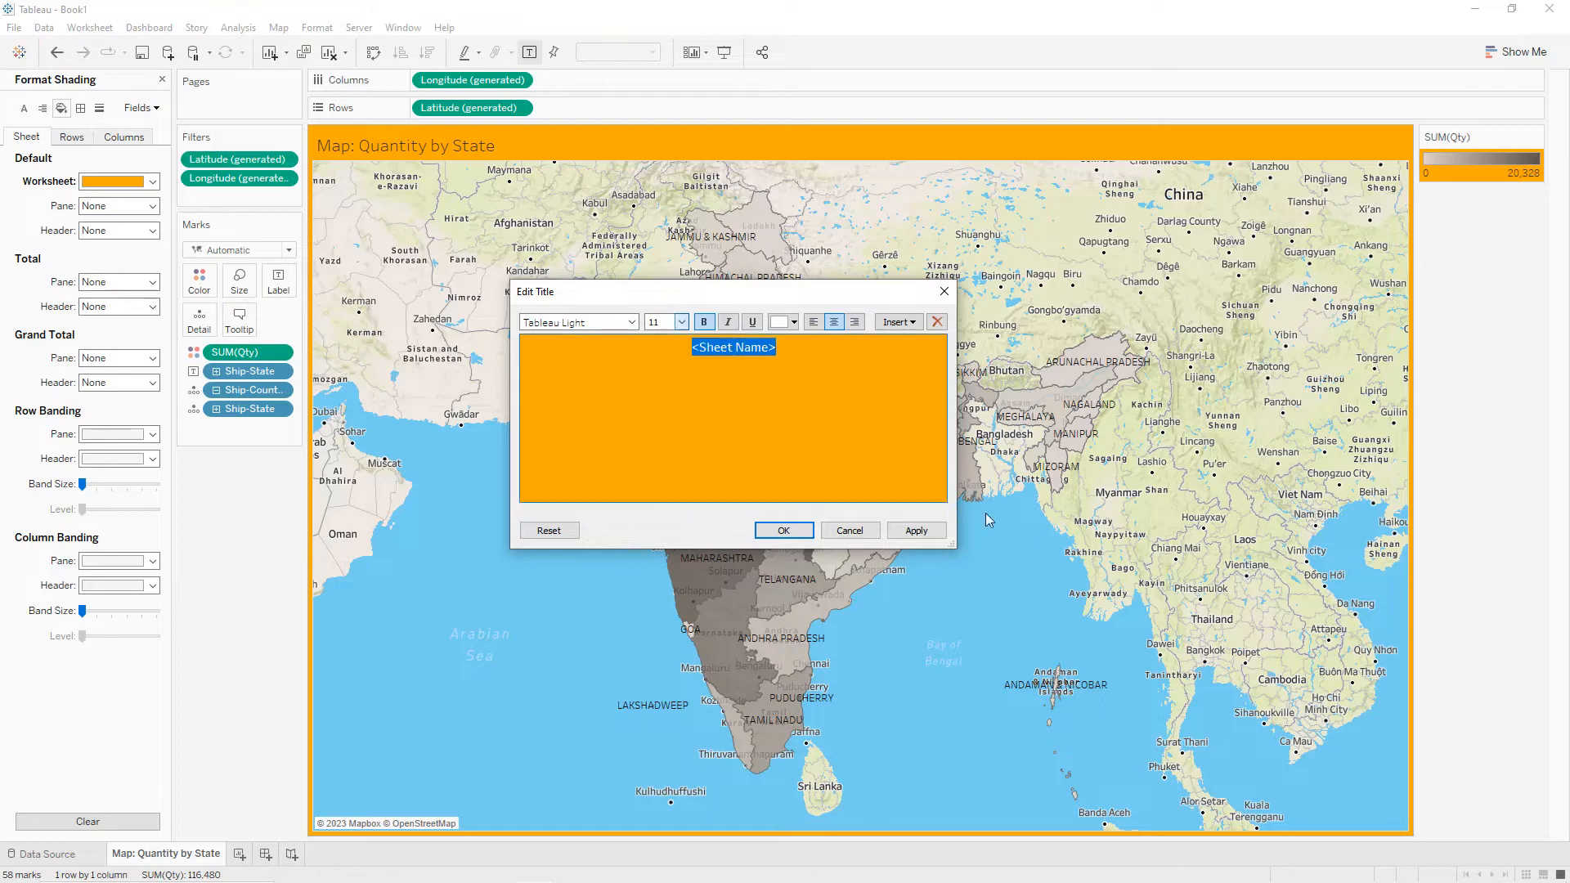
click(916, 531)
click(784, 531)
Add a thin solid black border around the map sheet's title.
right_click(826, 147)
click(854, 215)
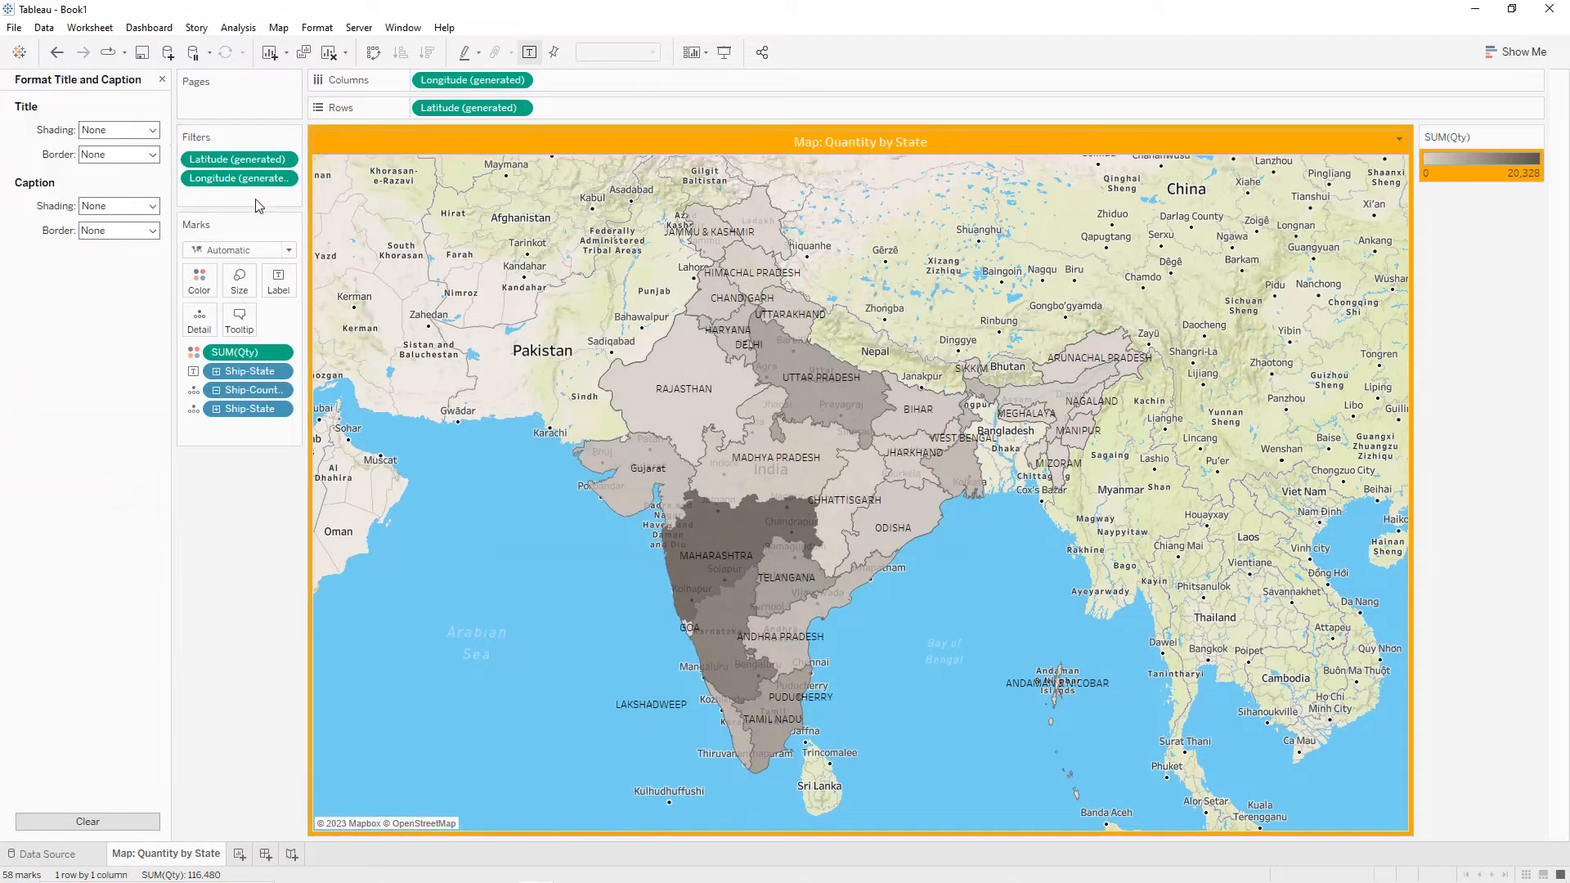
click(119, 154)
click(94, 261)
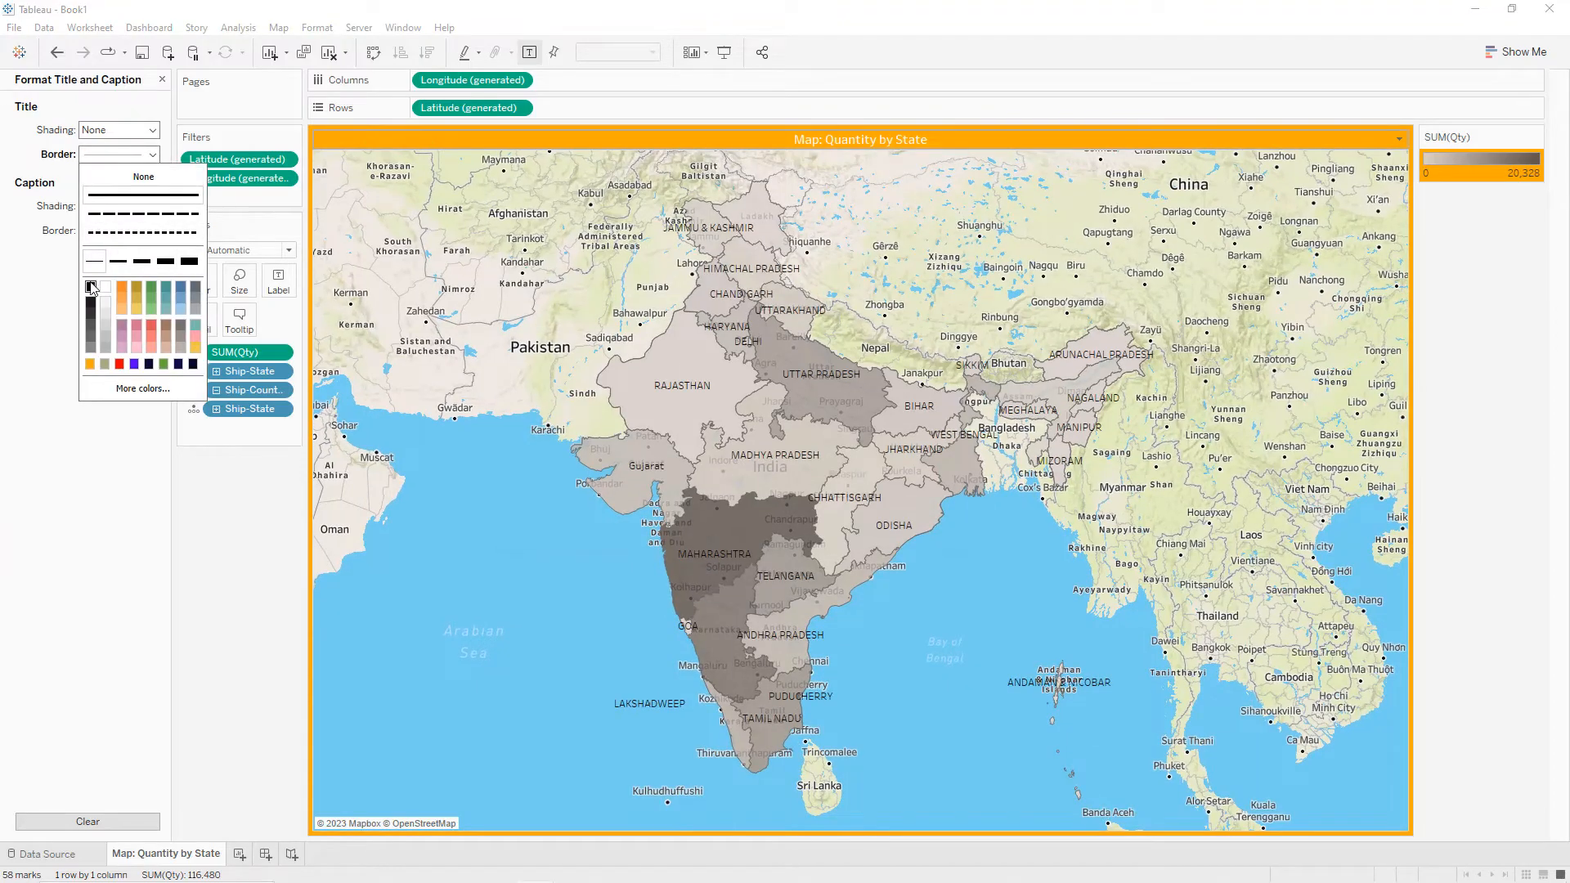
click(91, 286)
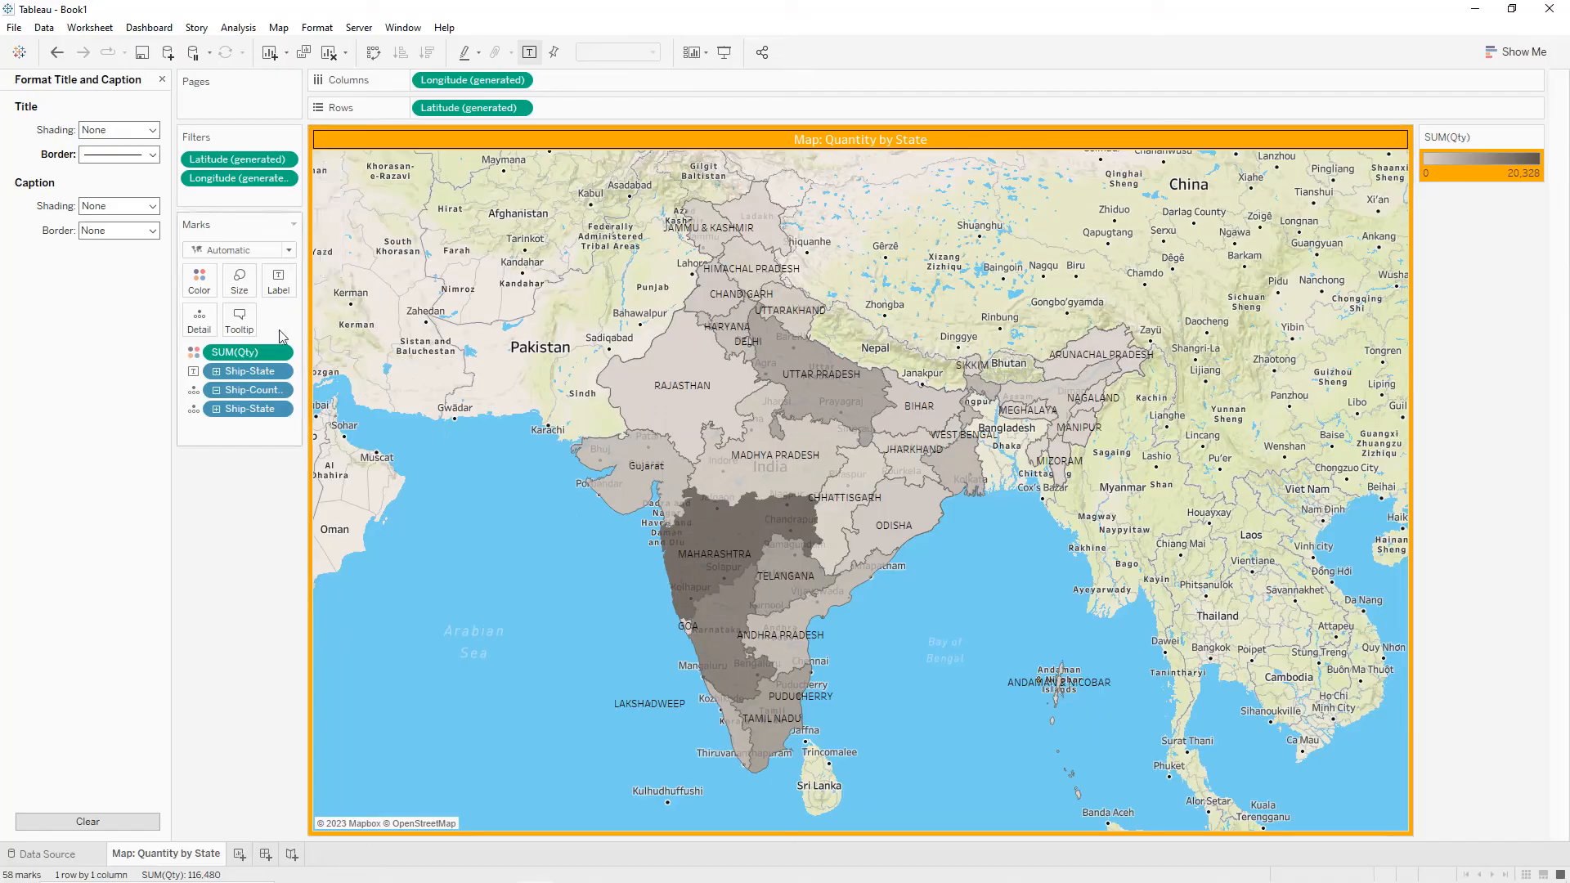
Give the map's states a black border and 100% color opacity, and close the title formatting pane.
click(206, 293)
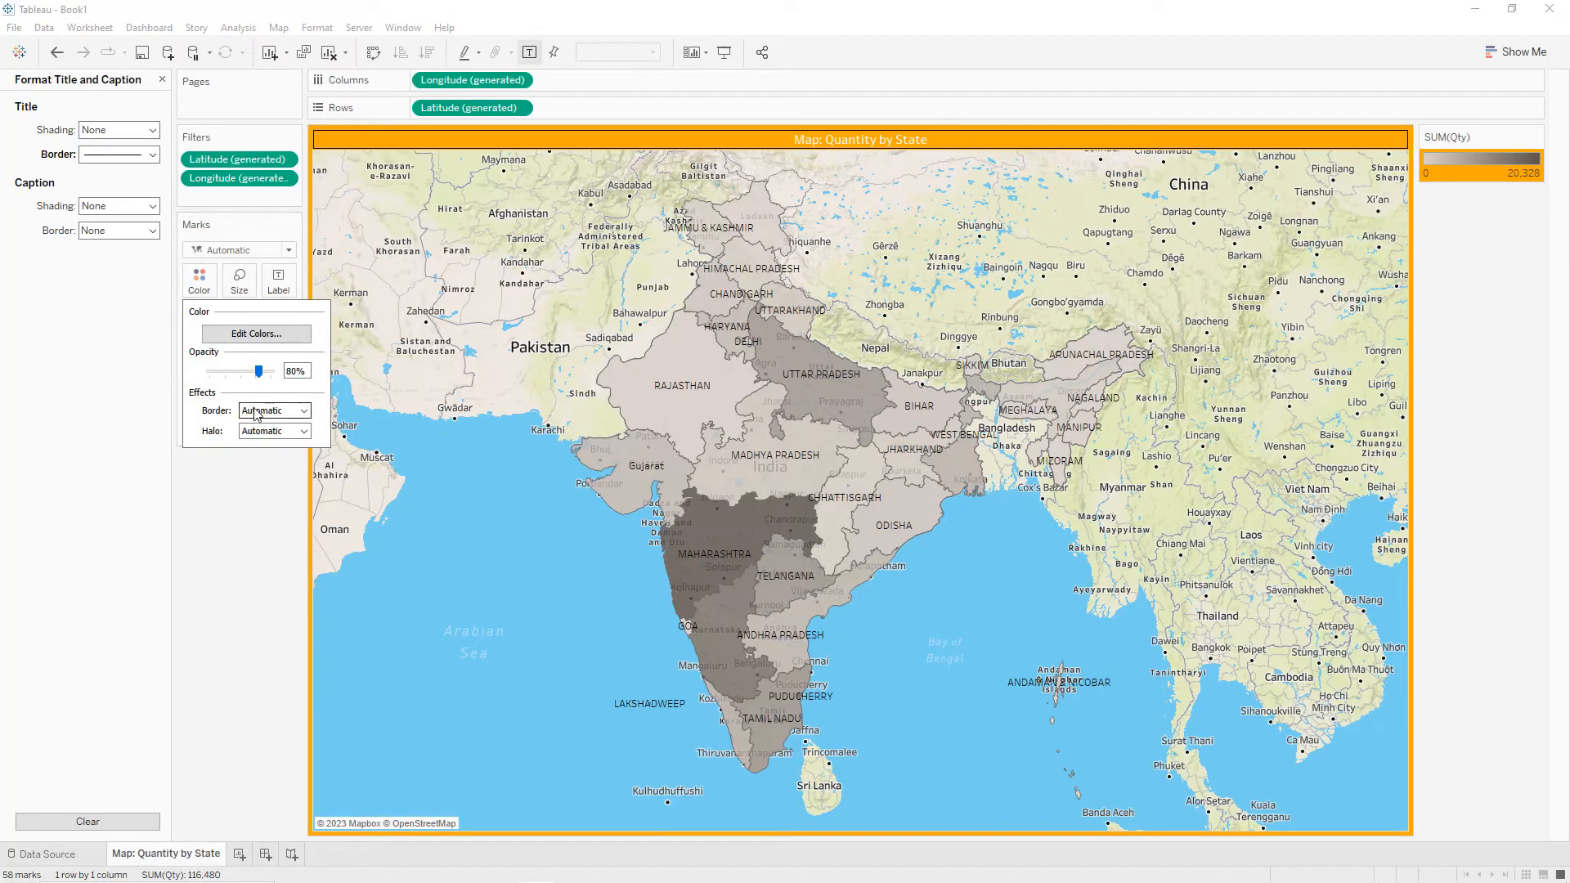
click(258, 410)
click(253, 472)
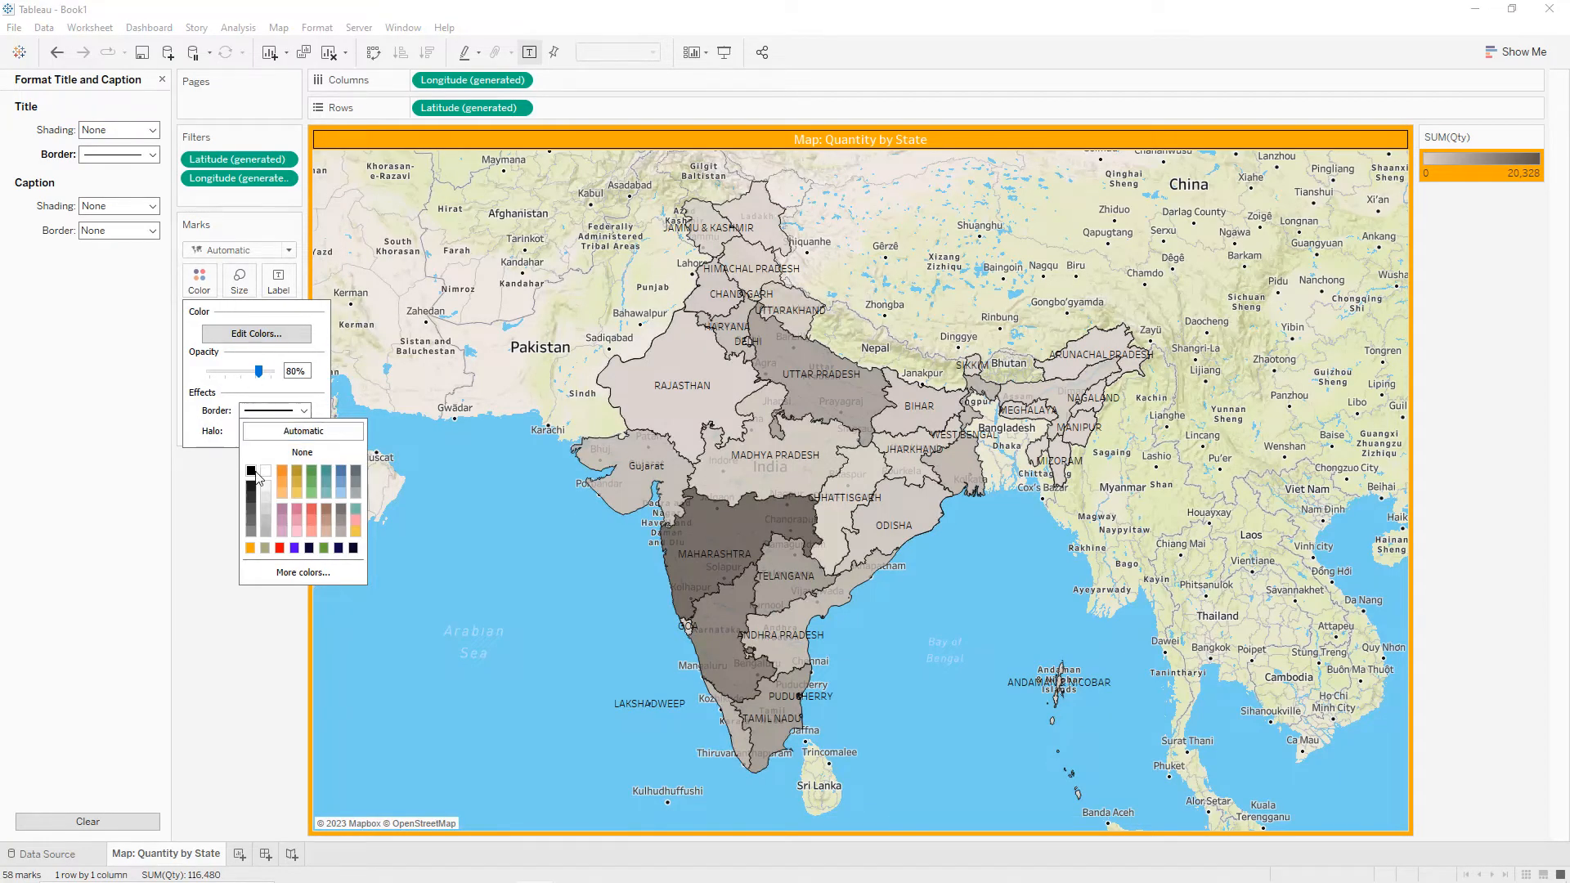
click(262, 379)
drag(262, 379, 283, 379)
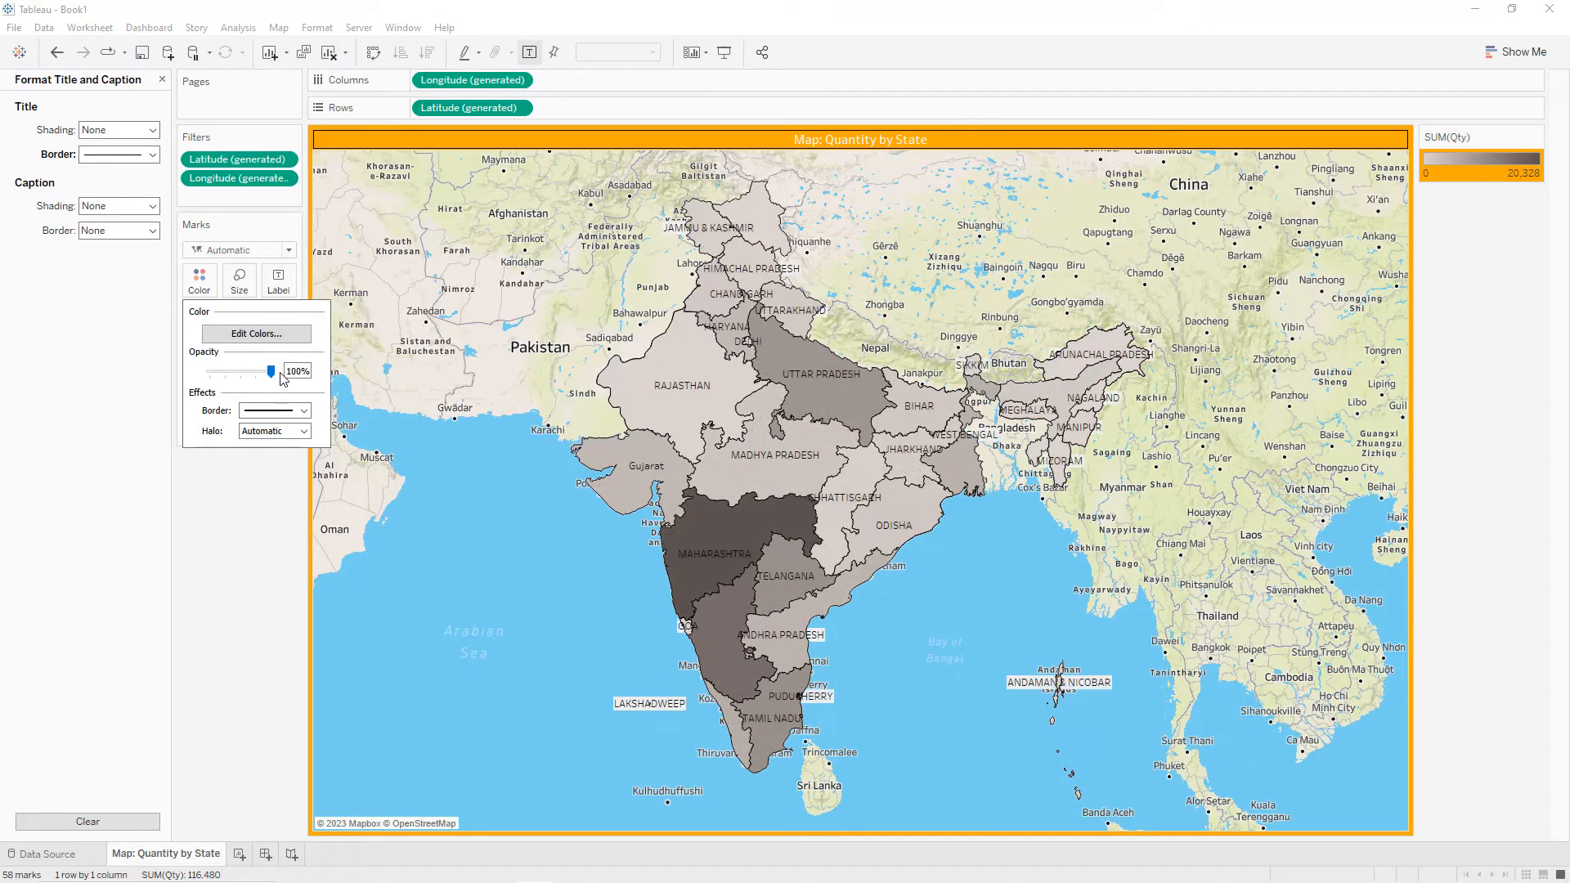
click(476, 518)
click(162, 79)
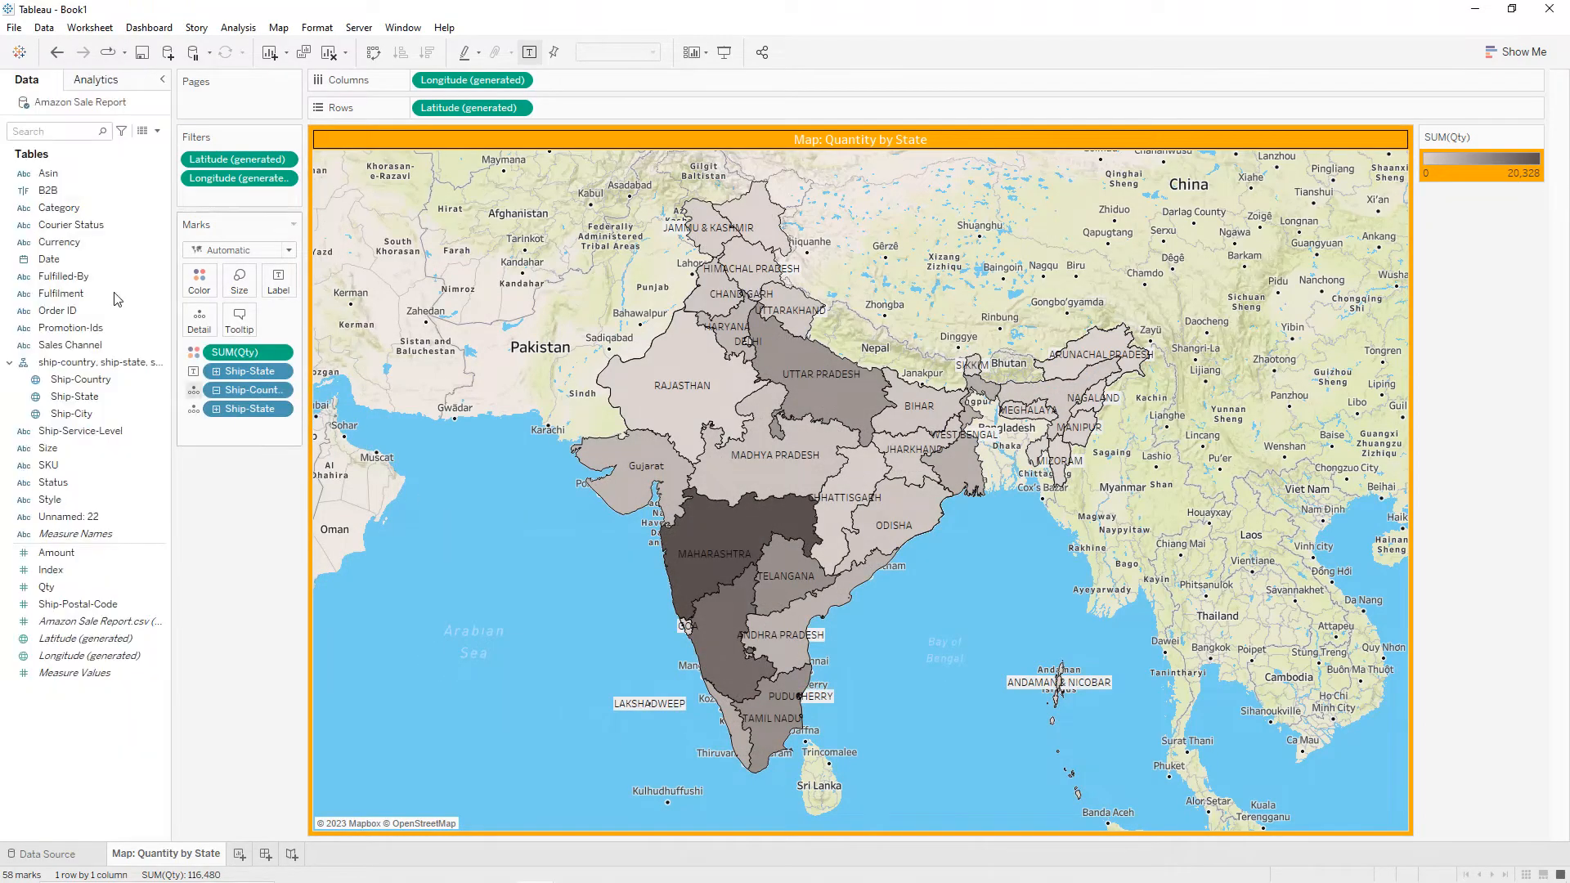
Add a Category filter with all values selected and apply it to all worksheets using this data source.
drag(59, 208, 216, 193)
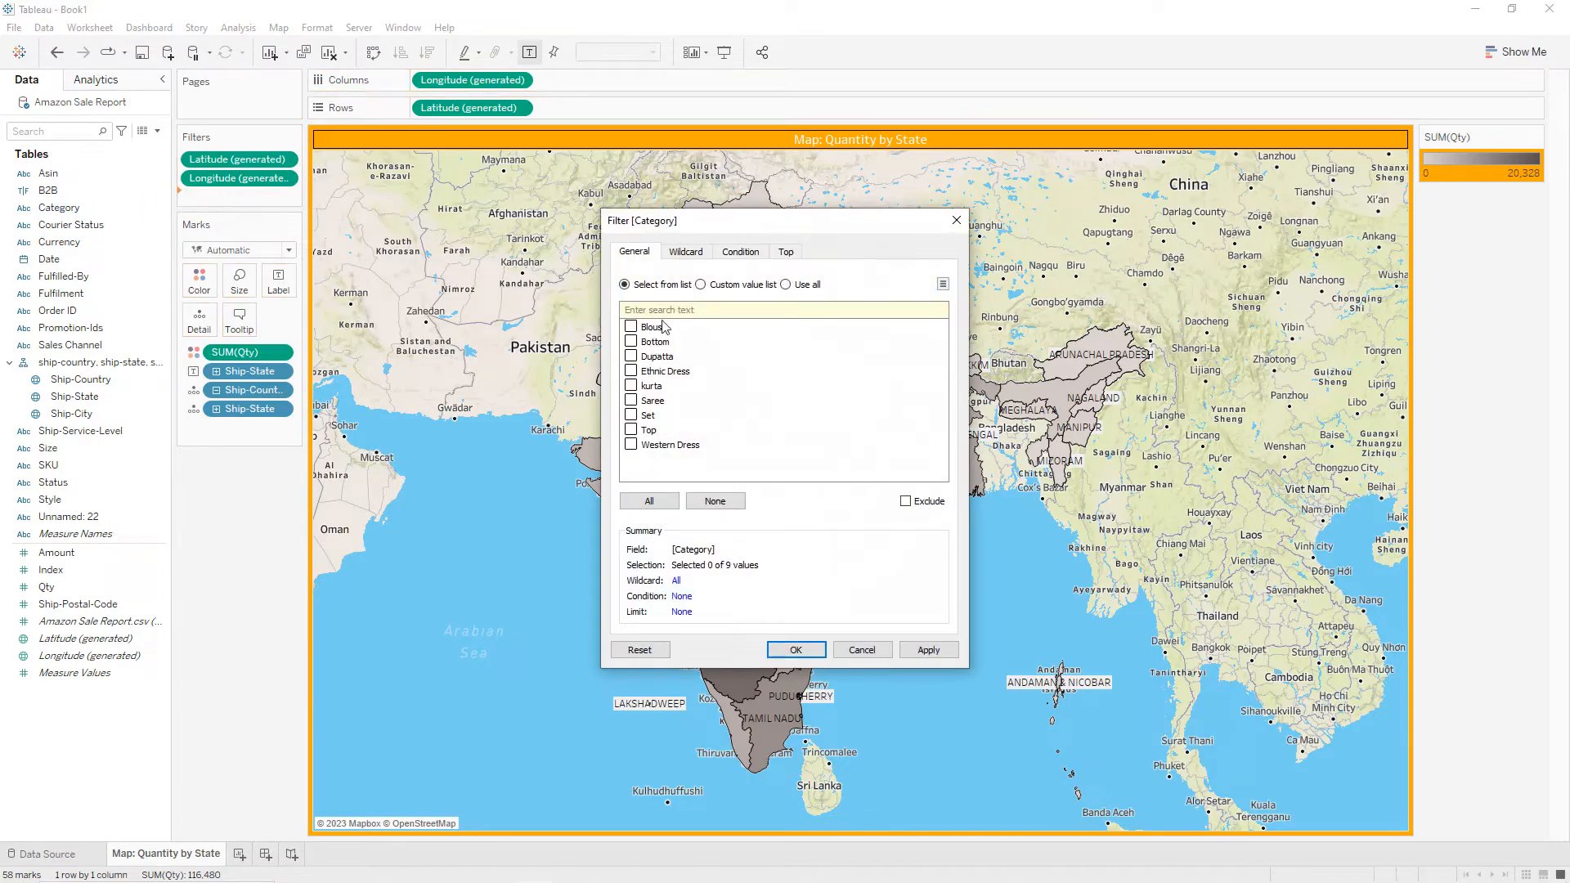
click(648, 501)
click(796, 649)
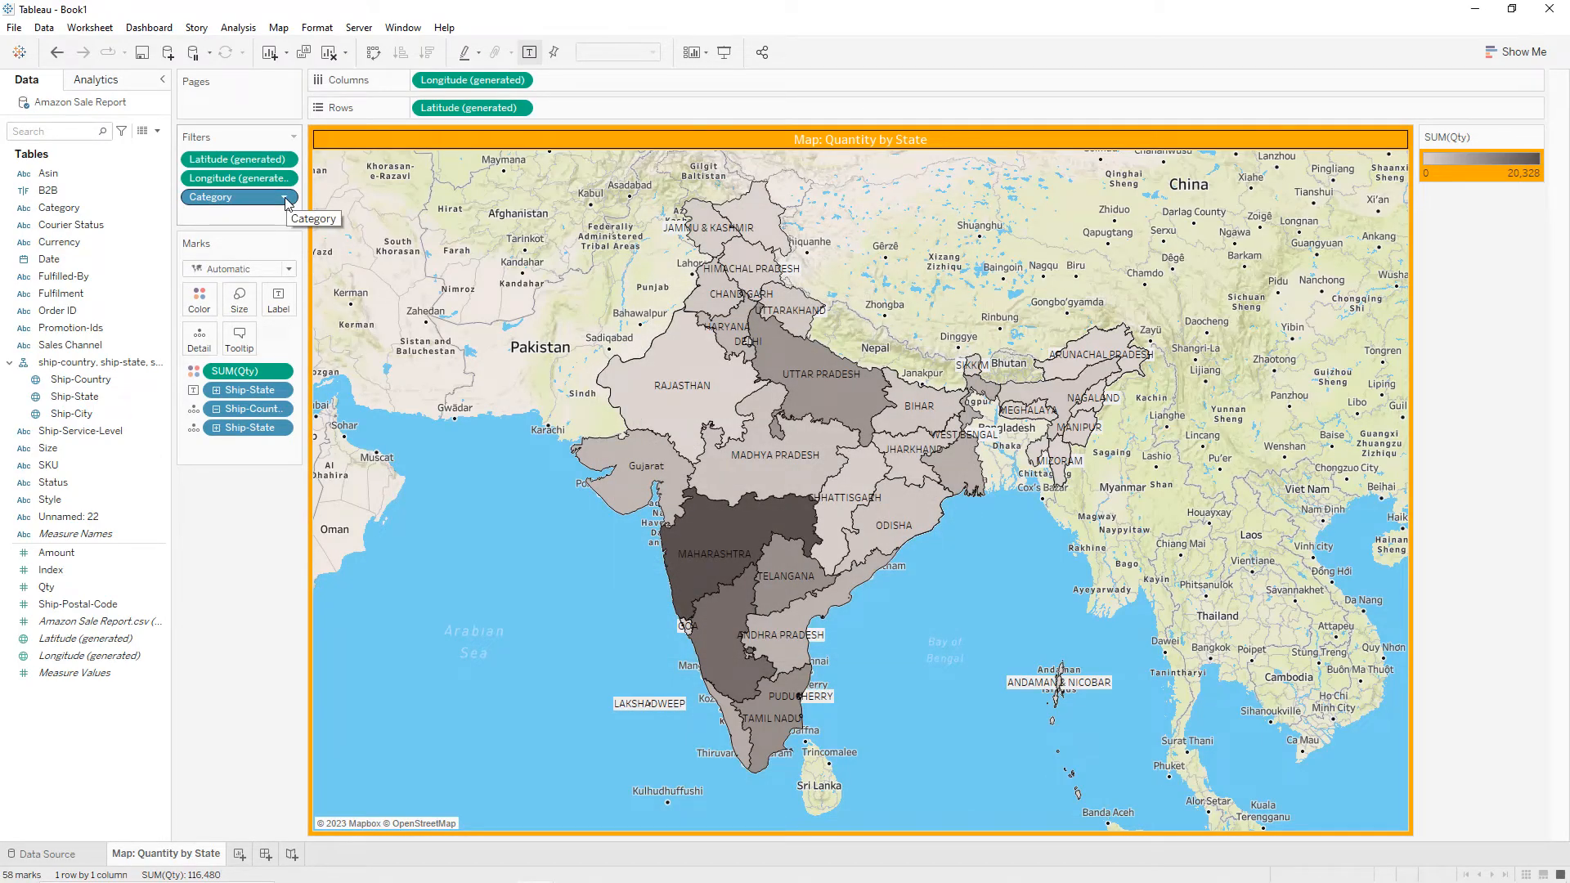
click(286, 198)
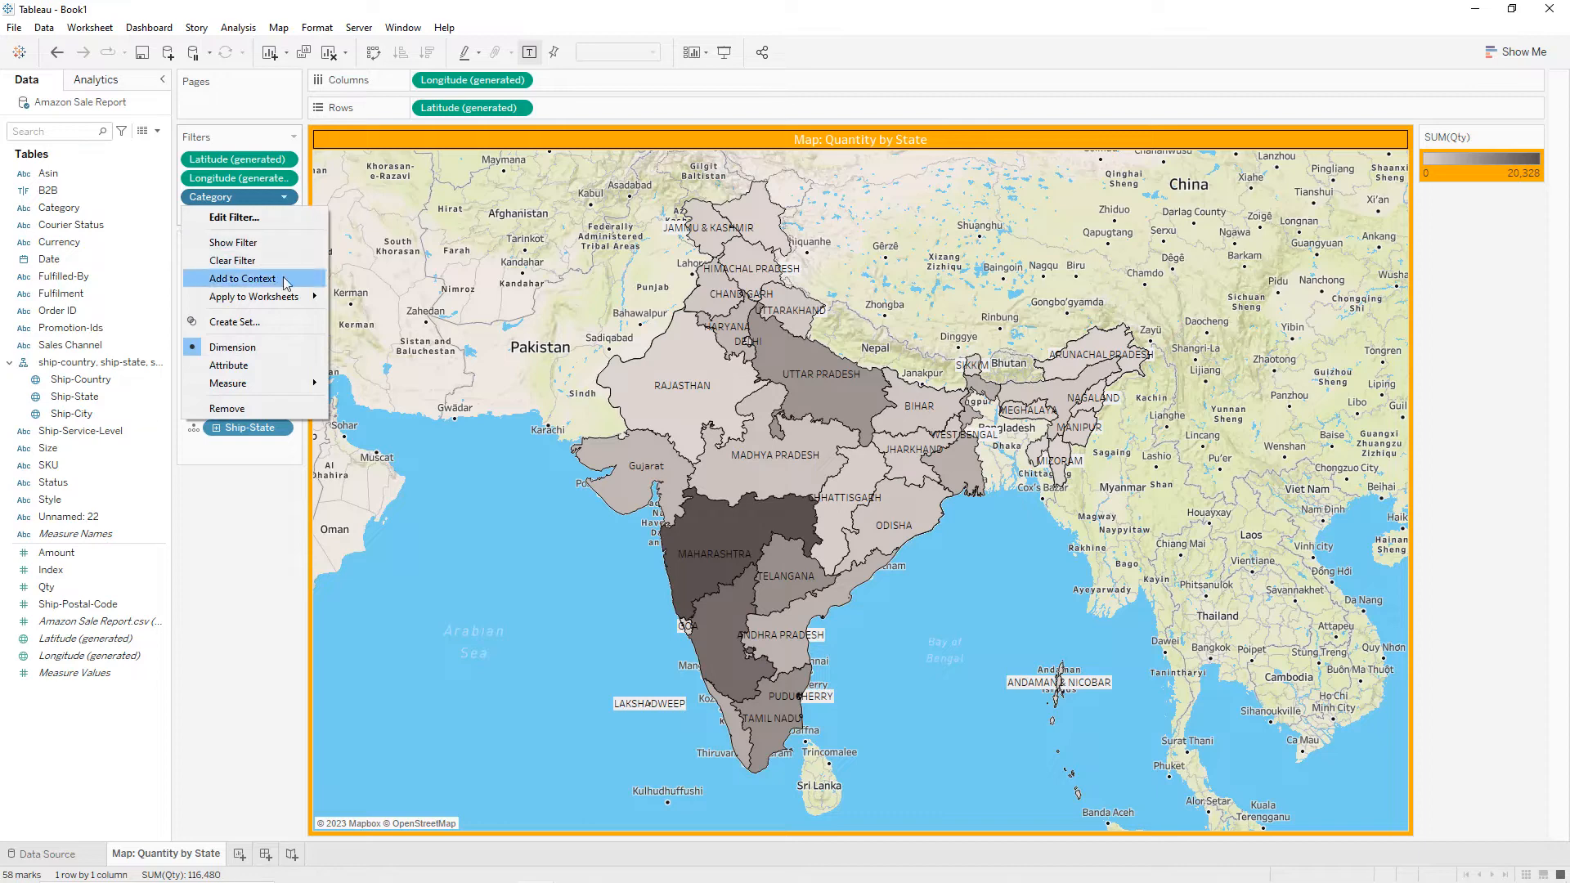
mouse_move(286, 300)
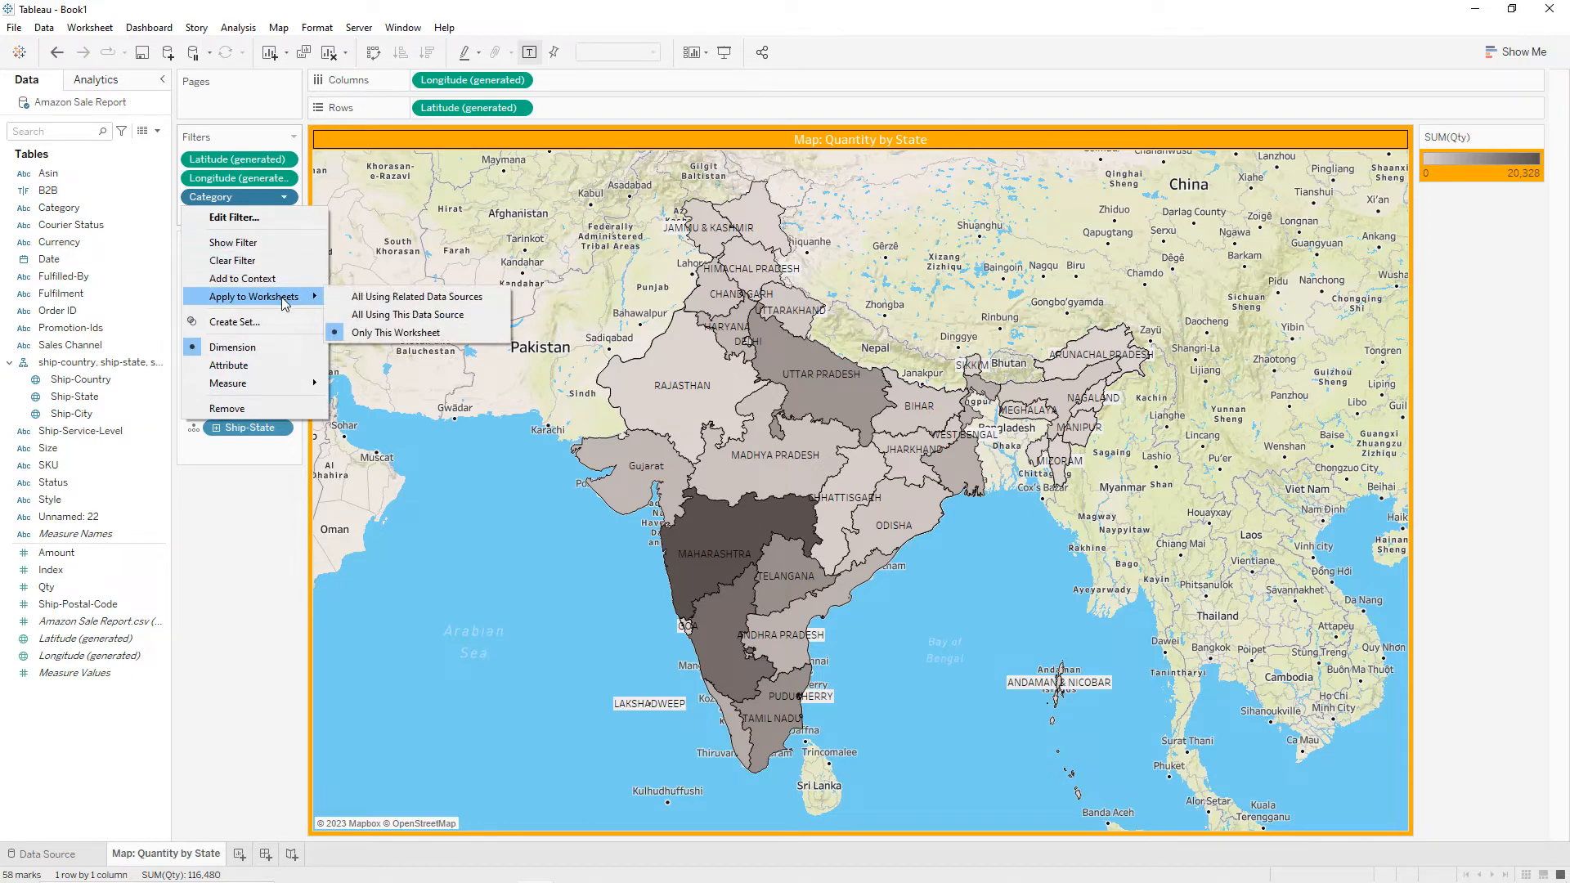
click(351, 316)
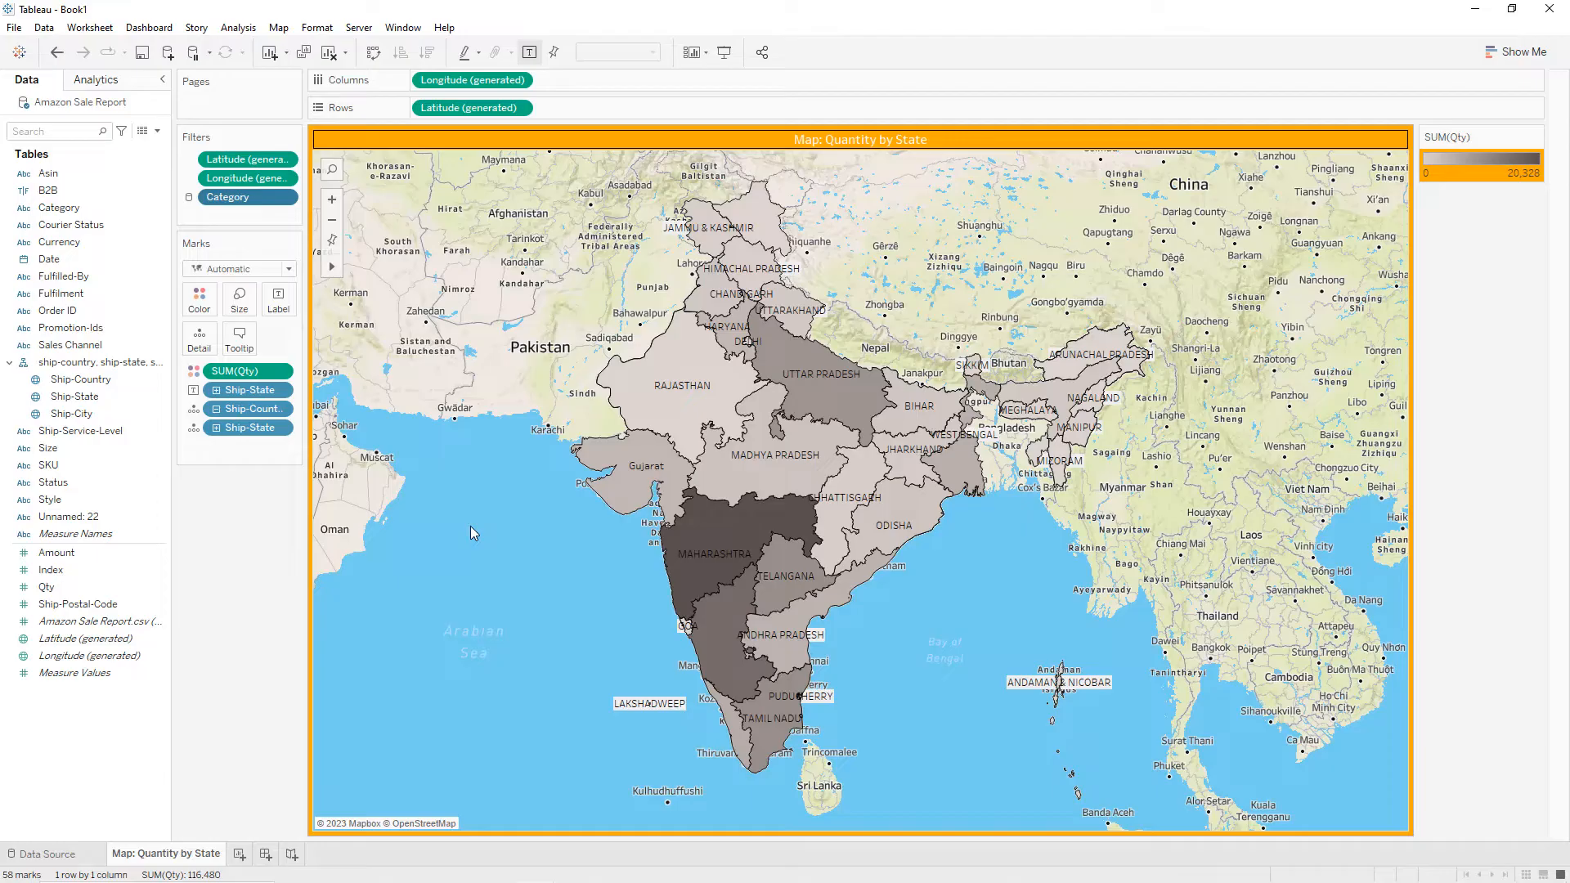
Show the Category filter beside the map as a Single Value (dropdown) control.
click(284, 197)
click(268, 244)
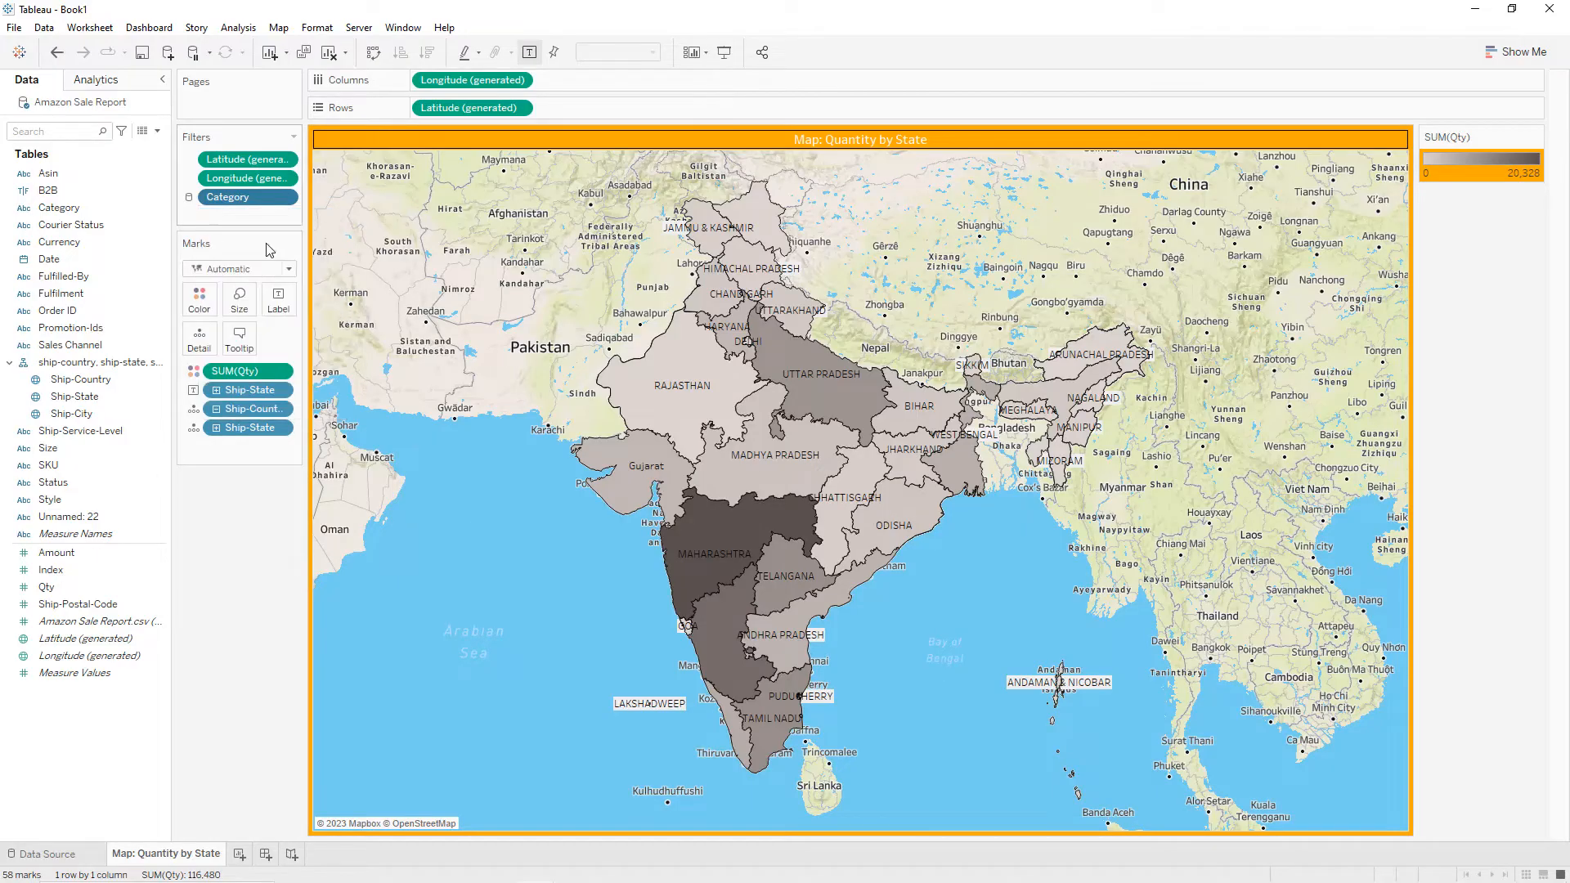
click(1538, 137)
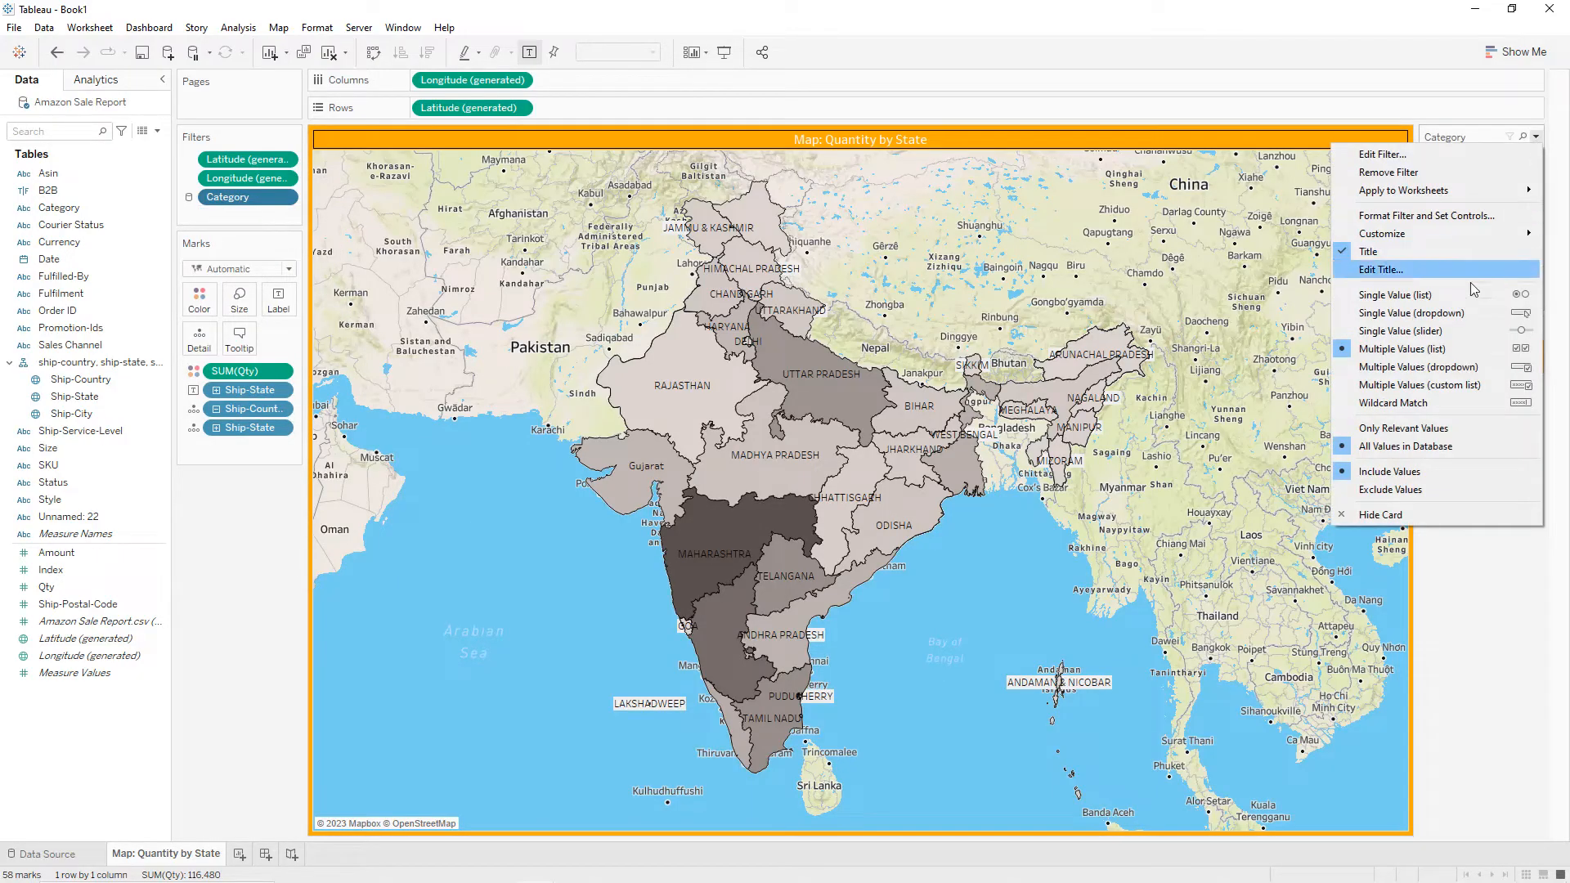
click(1439, 316)
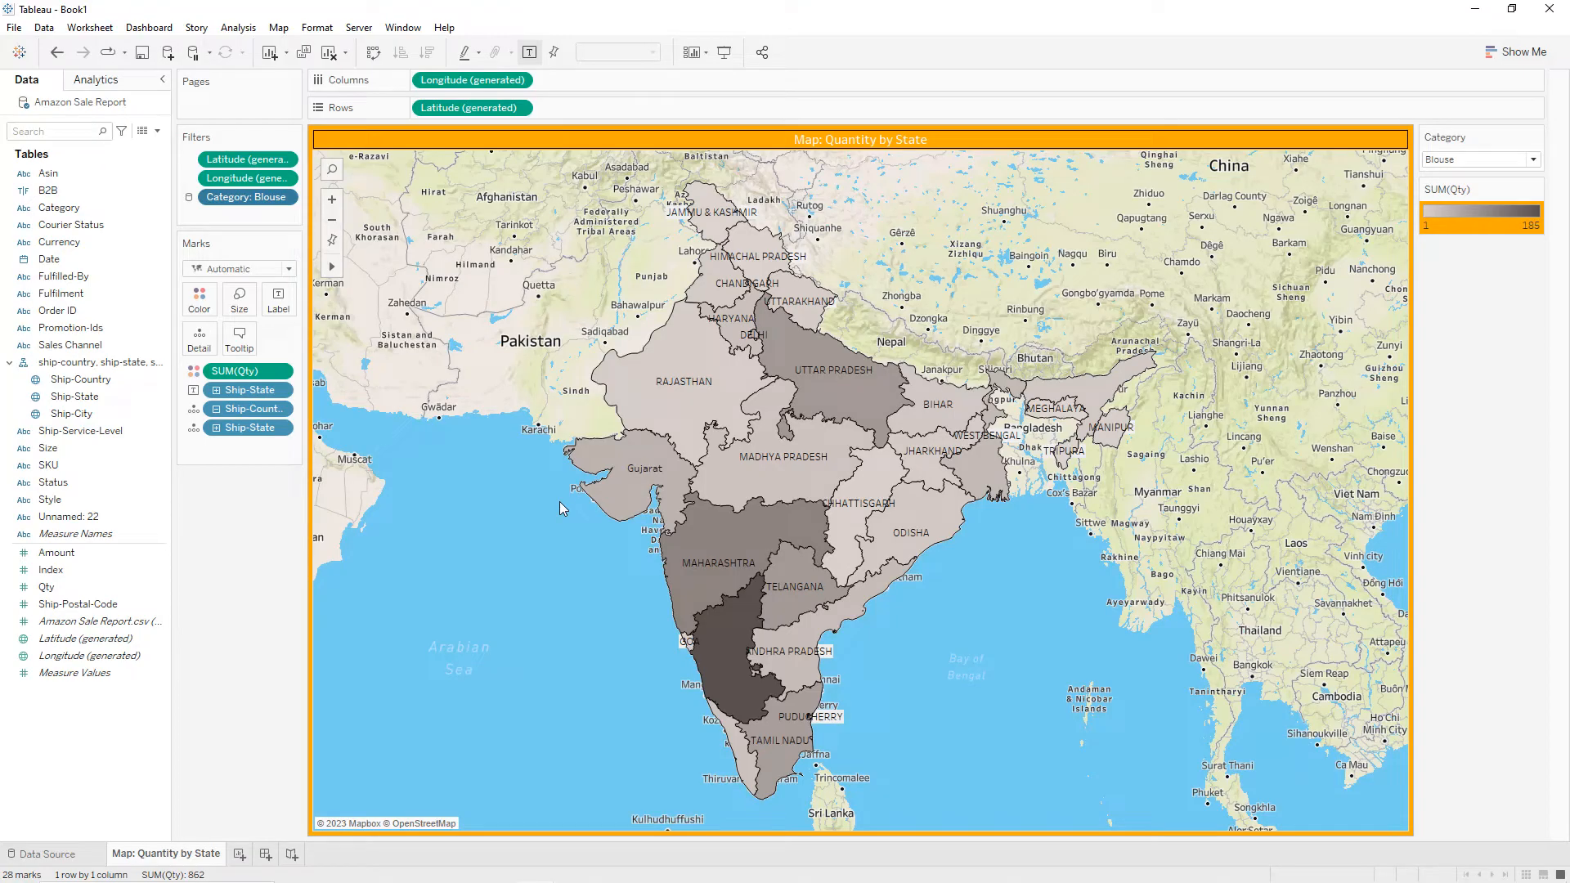
Add a new worksheet and name it "Quantity by week and Category".
click(239, 855)
double_click(251, 856)
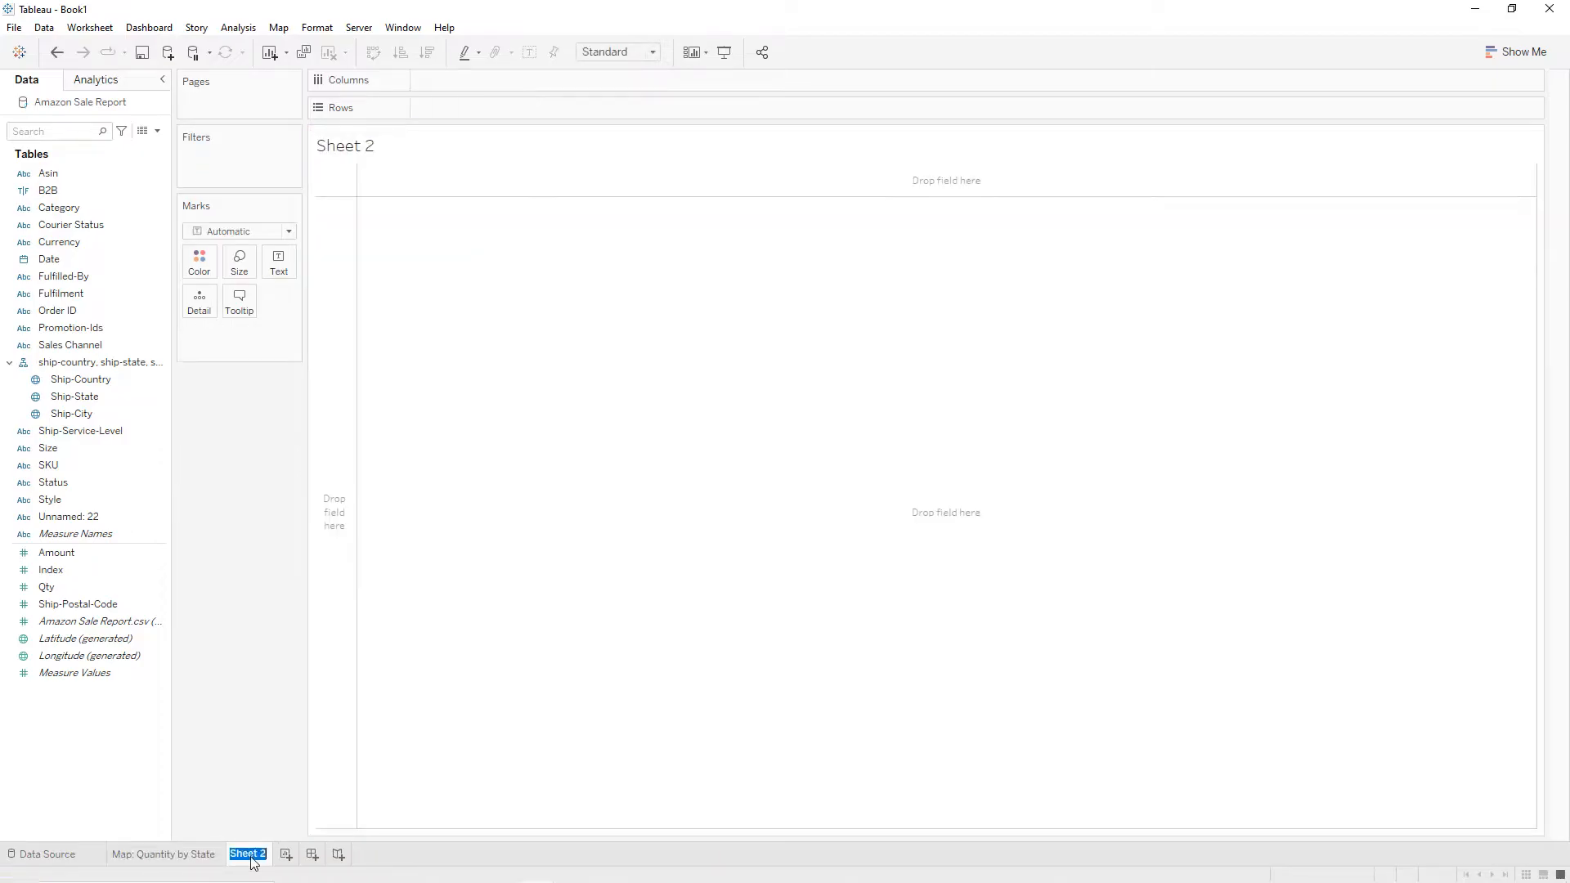
text(Quantity by w)
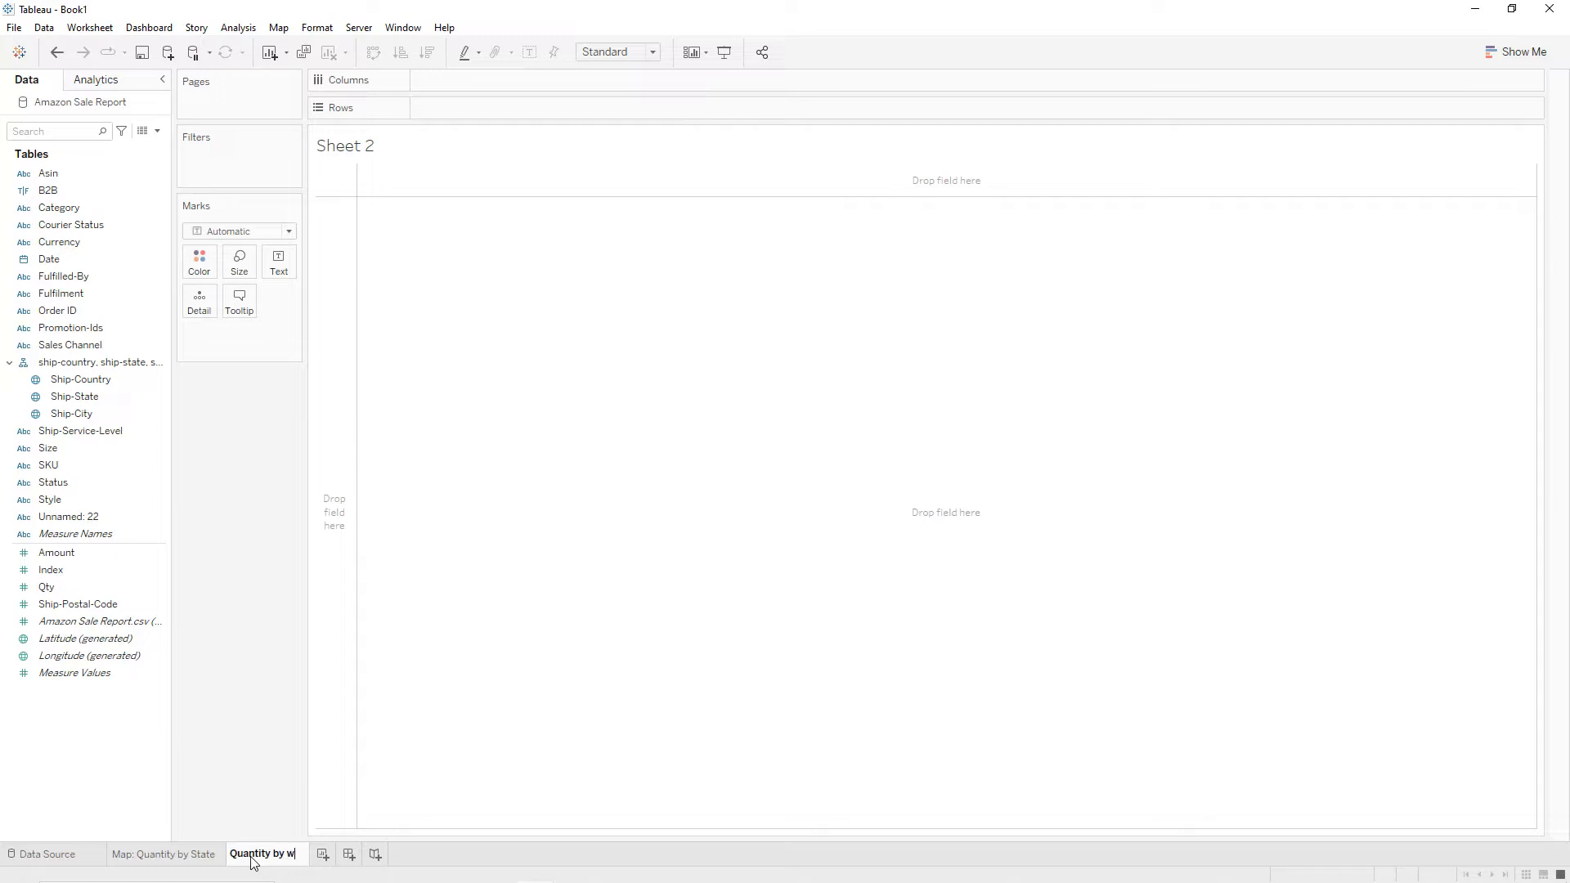
text(eek and Category)
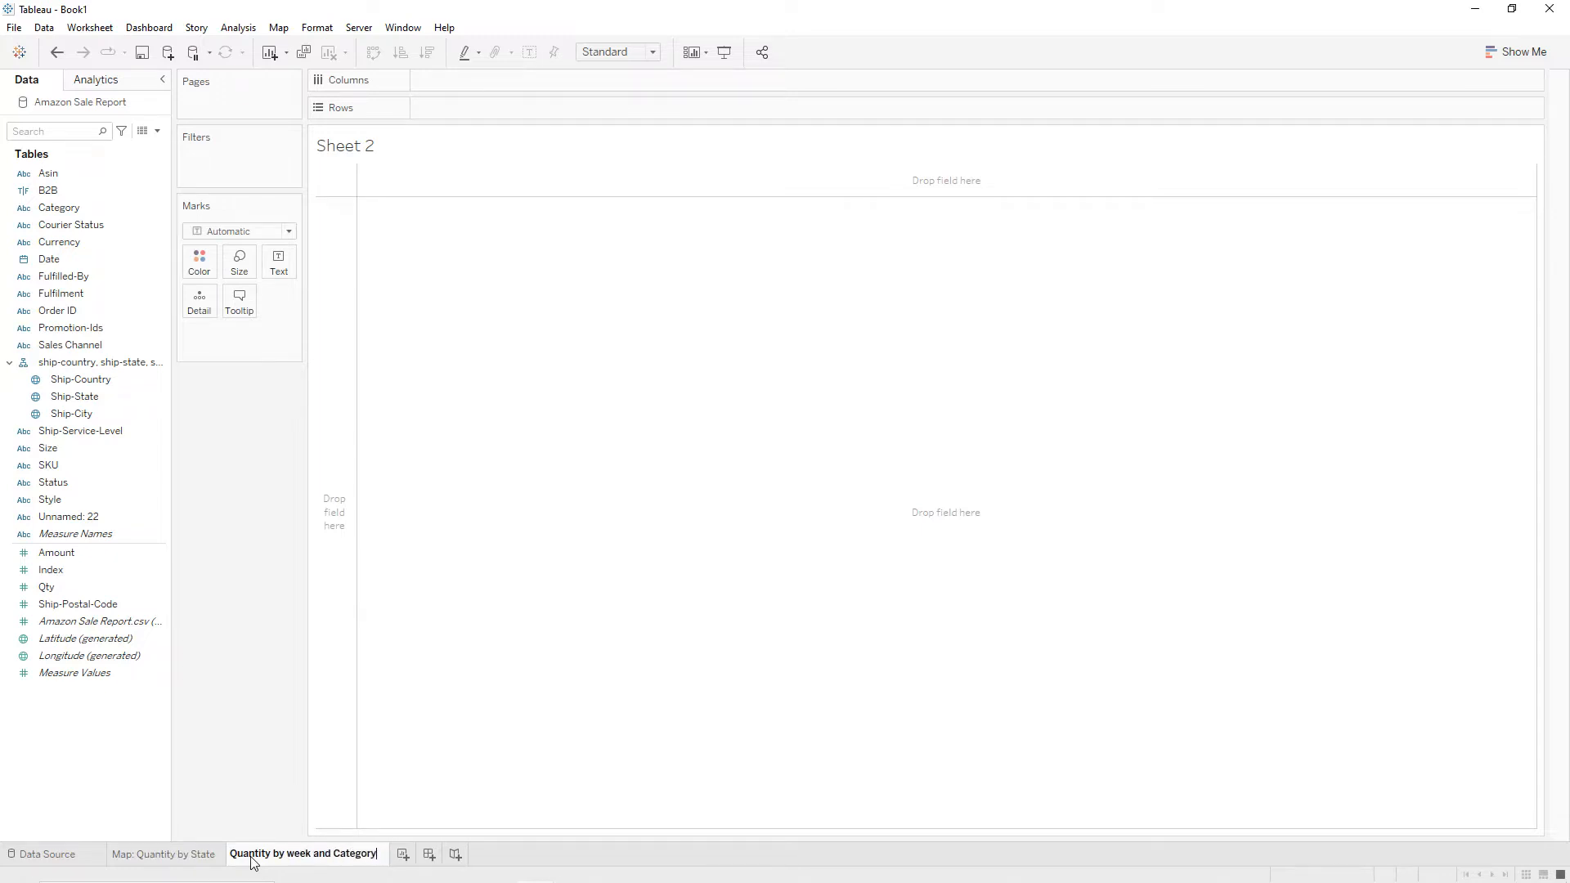
key(Return)
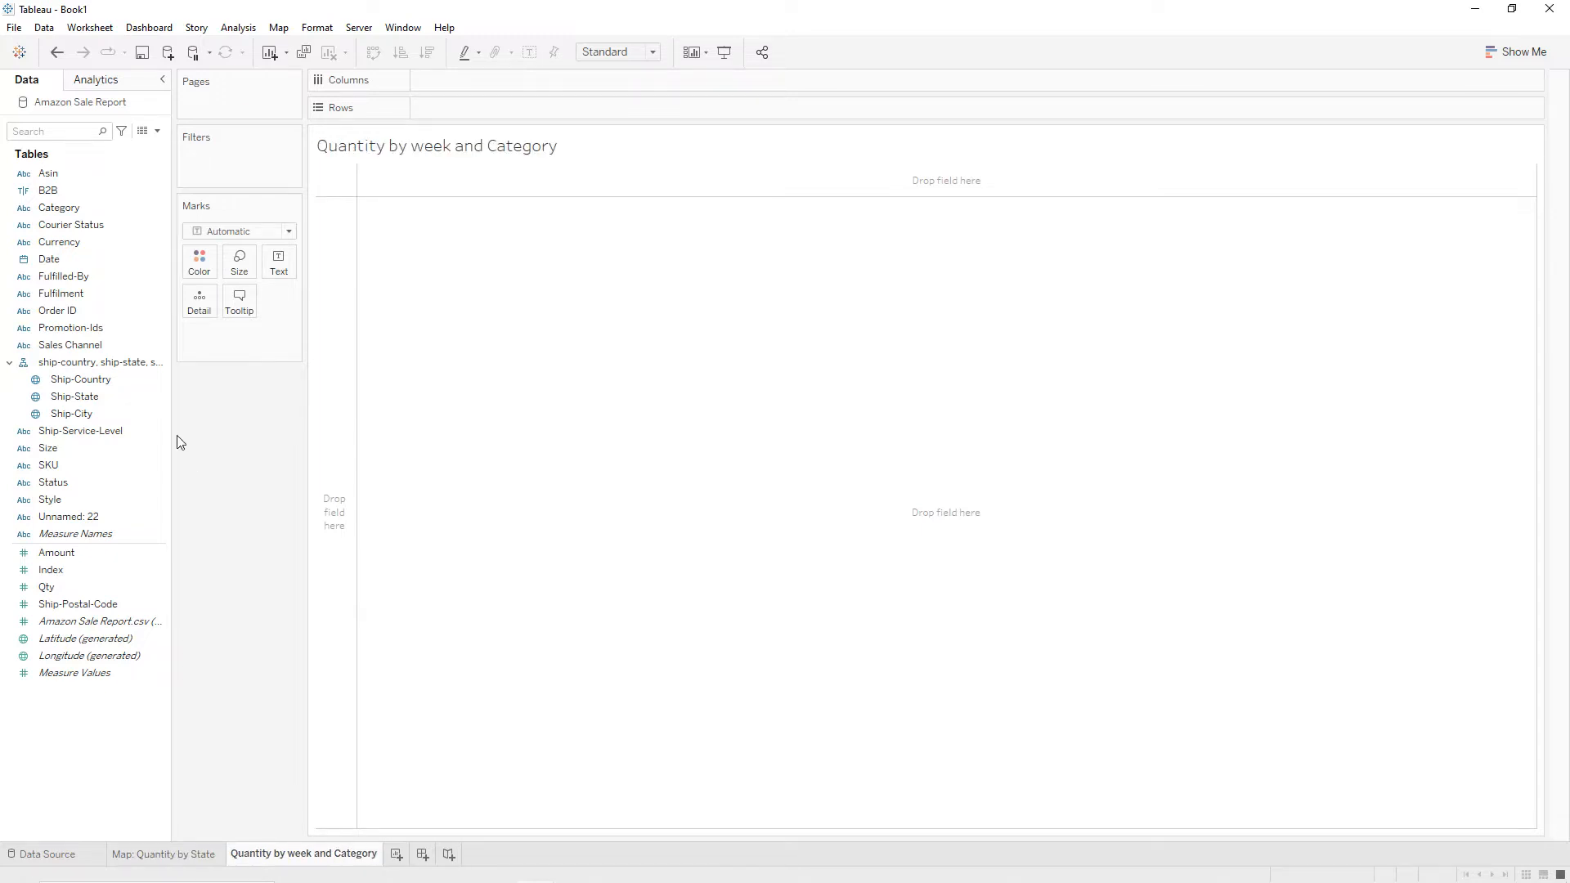
Plot the sum of Qty on rows against Date on columns, with Date set to continuous Week Number.
drag(67, 260, 488, 78)
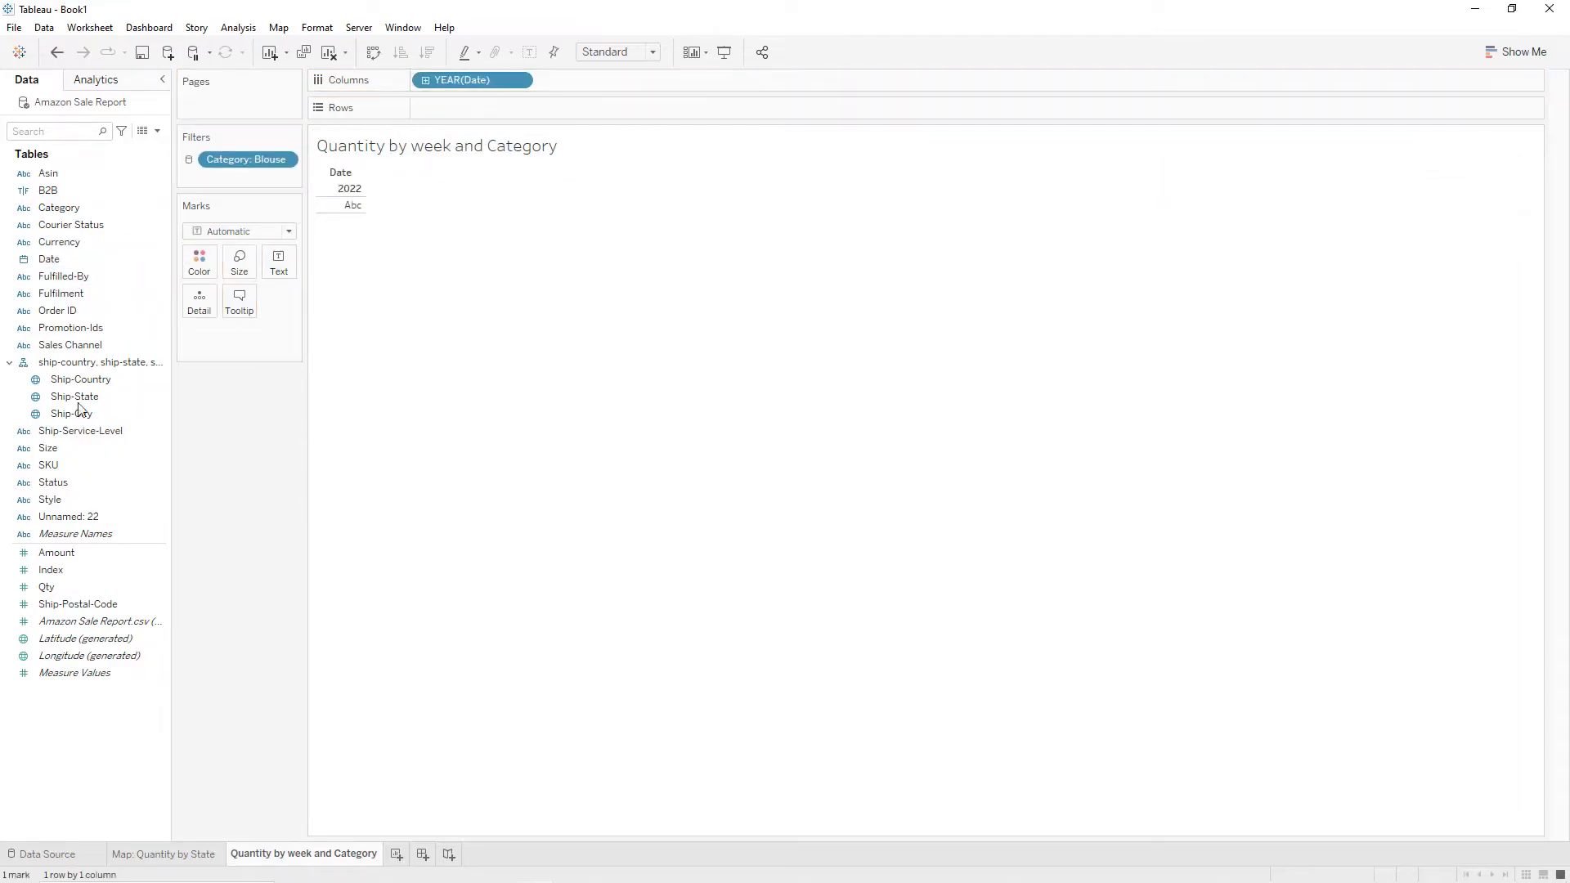
click(72, 582)
drag(72, 583, 453, 112)
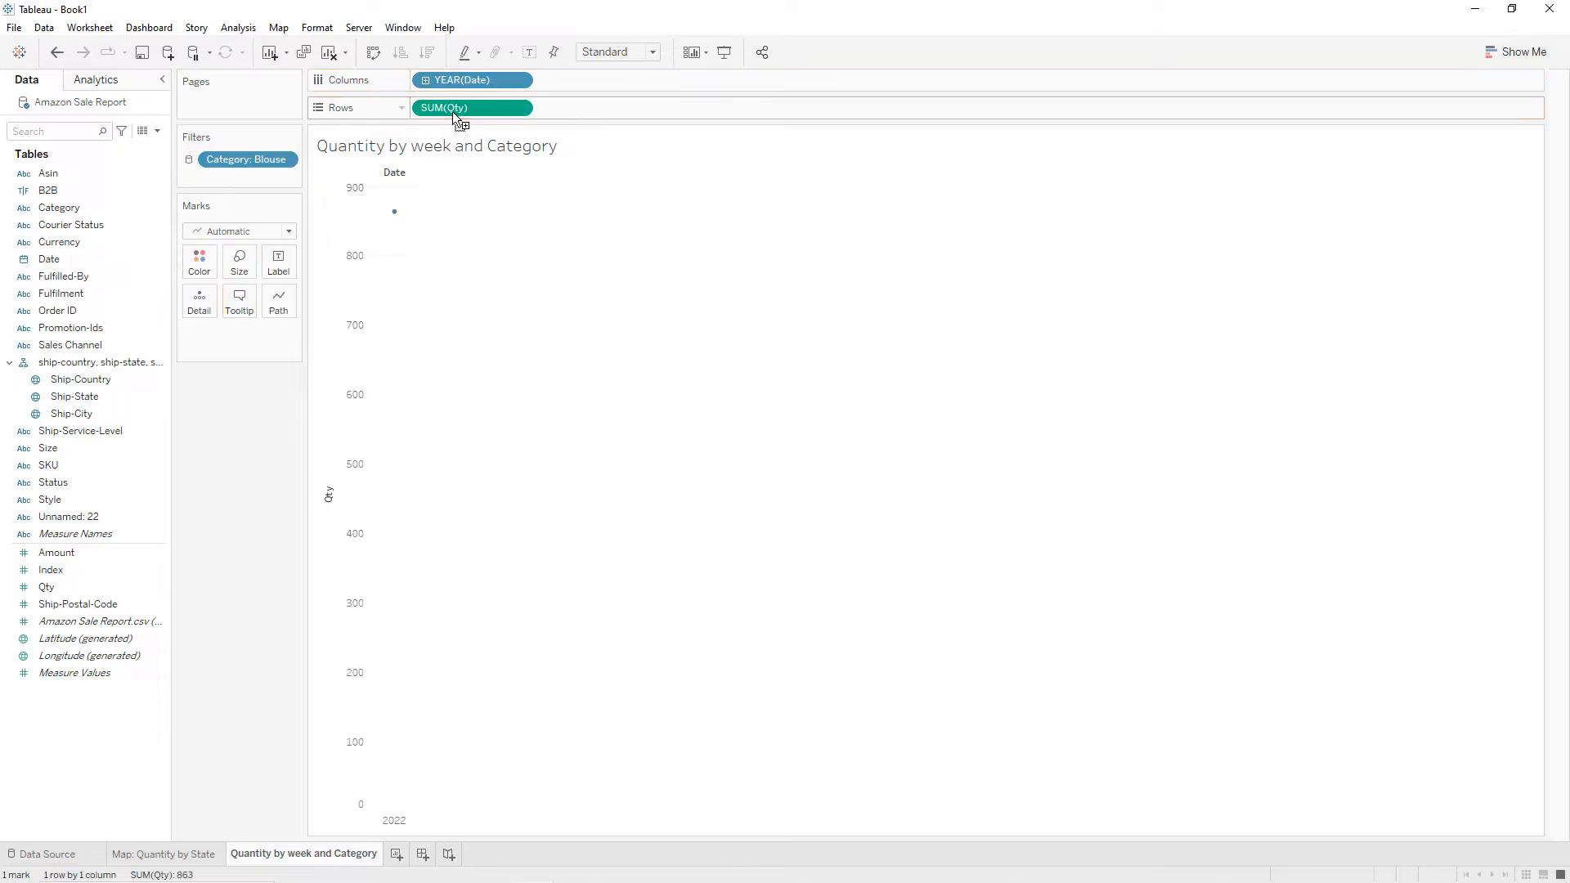
click(520, 82)
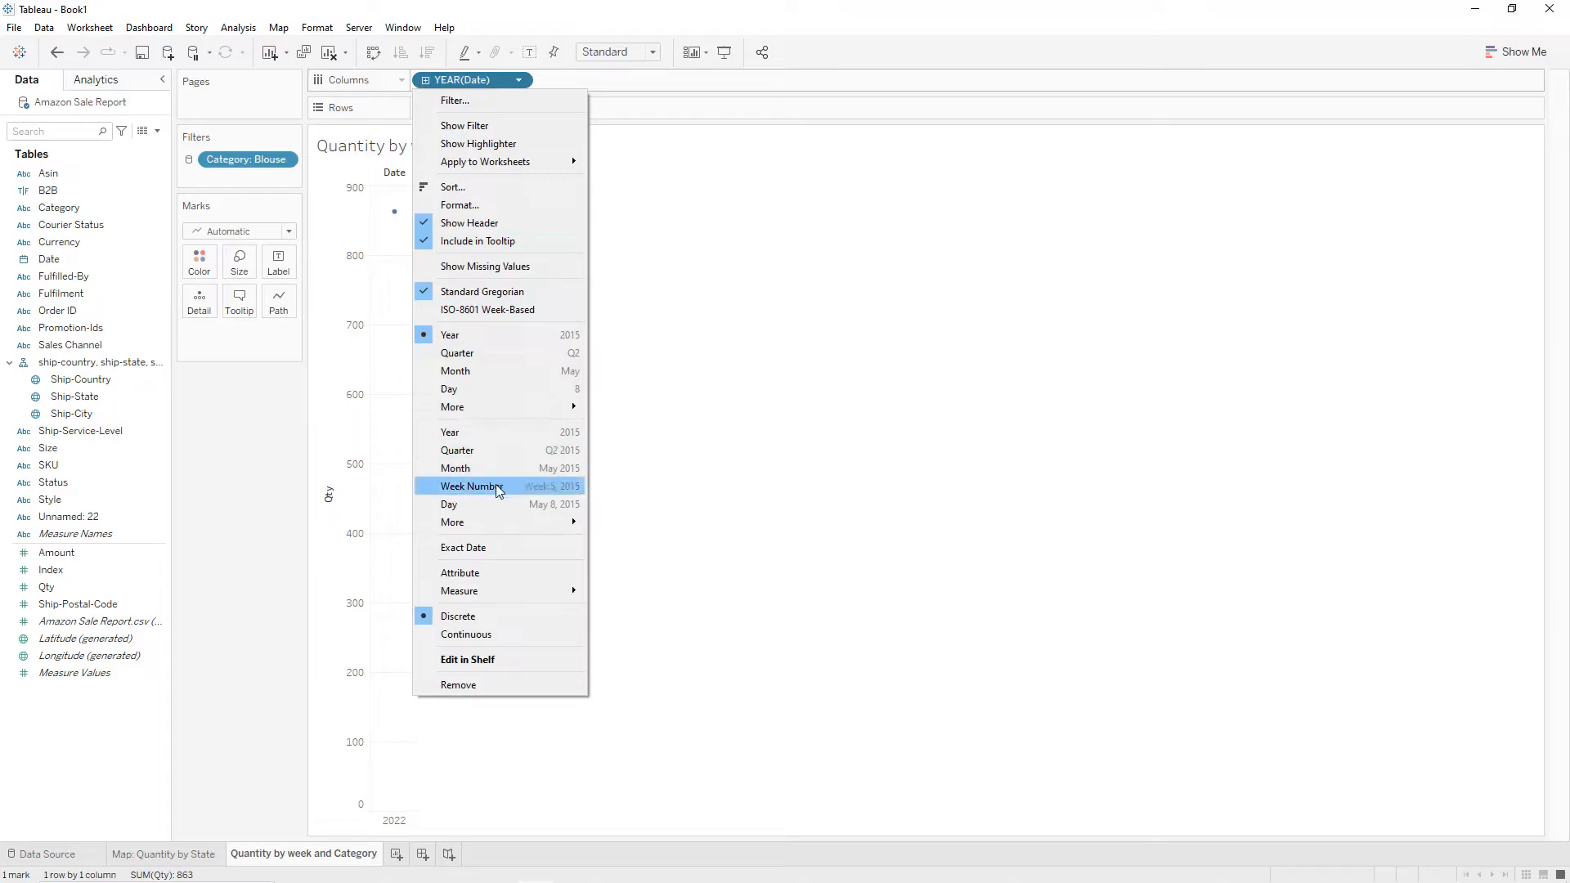
click(483, 487)
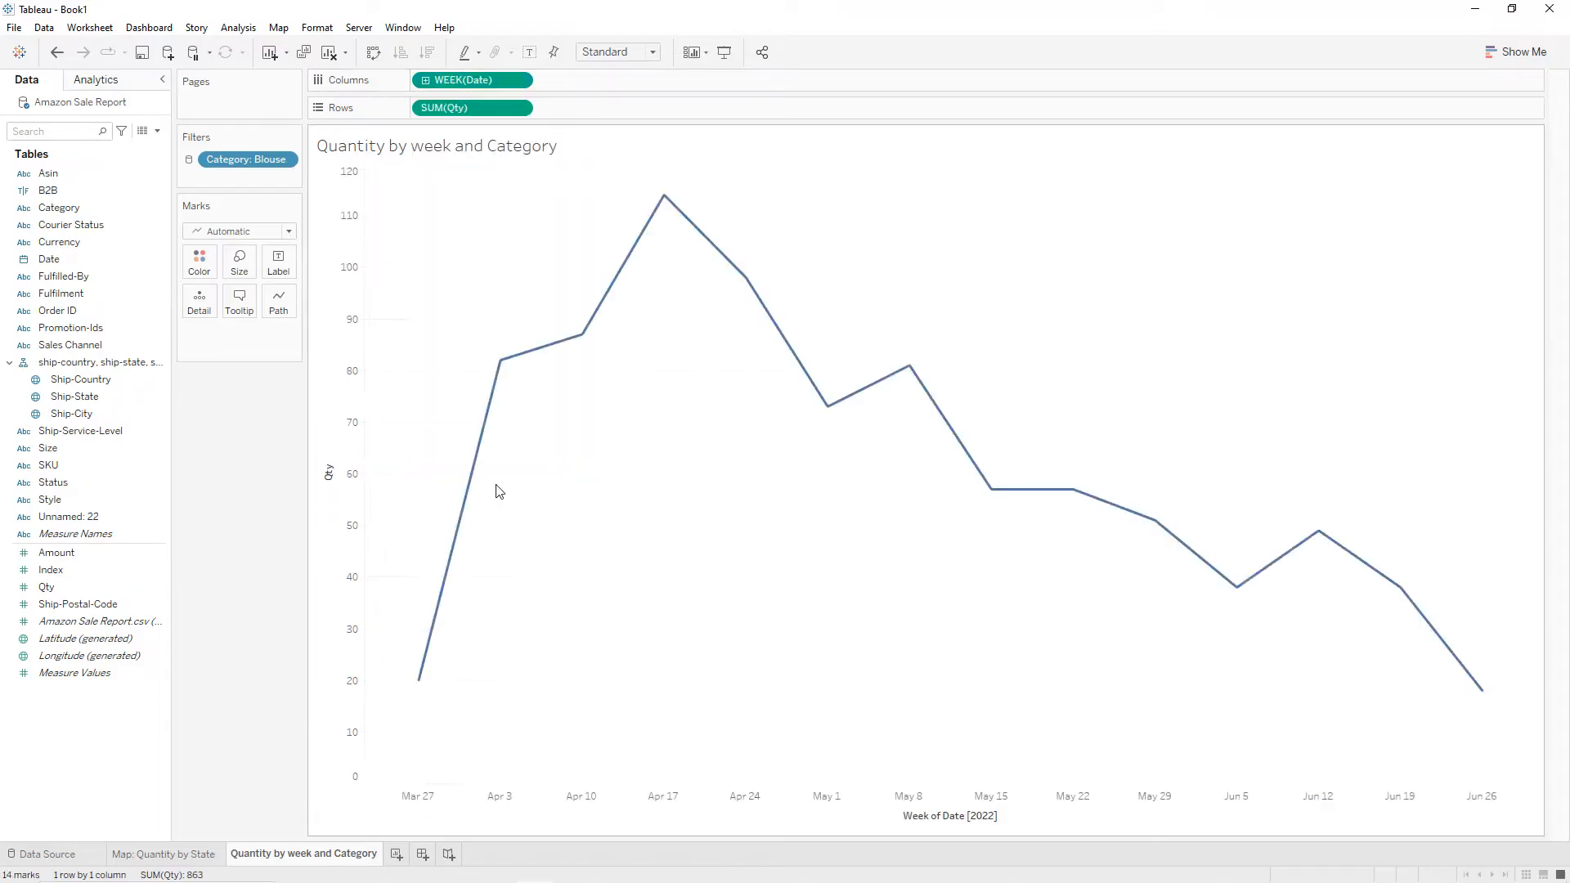
Change the mark type to Bar and color the bars by Category.
click(228, 233)
click(230, 265)
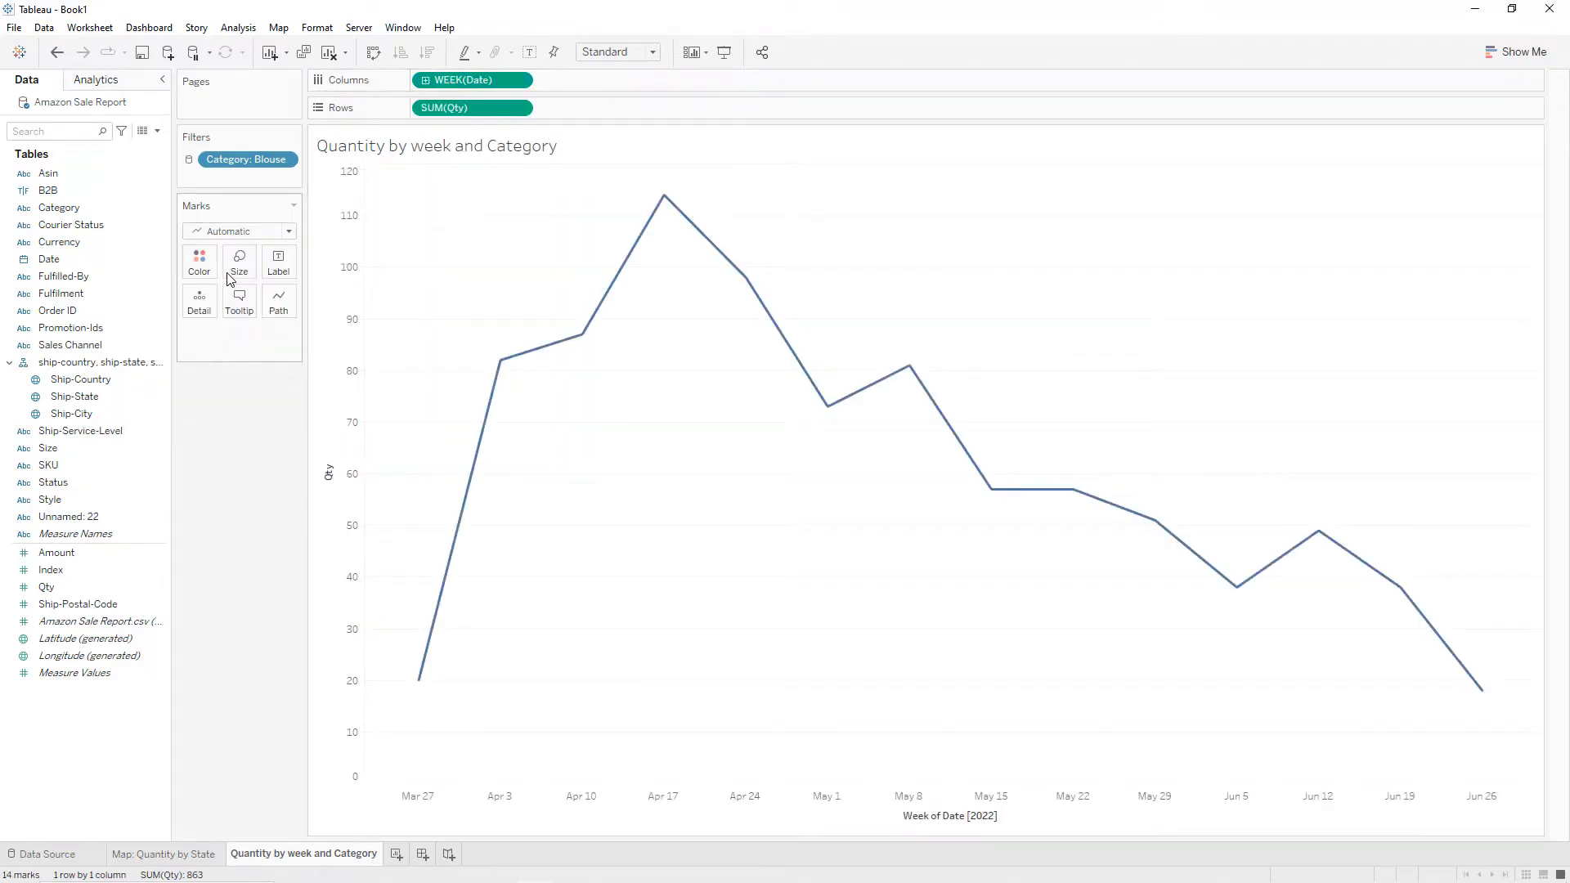
click(62, 209)
drag(65, 211, 196, 269)
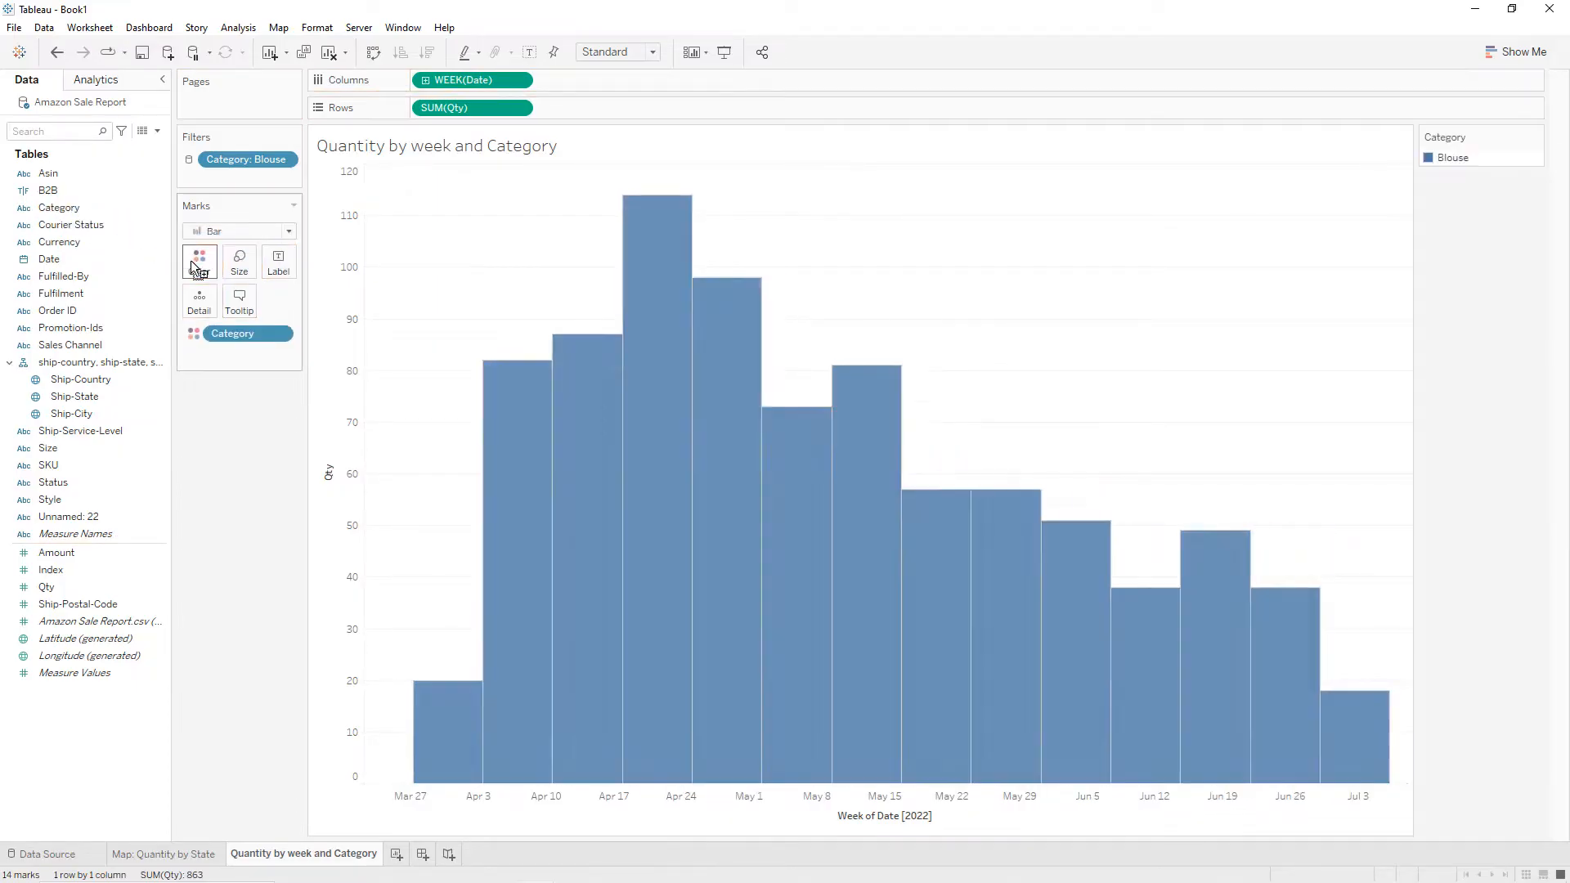
Show the Category filter as a Single Value (dropdown) control and set it to (All).
click(283, 159)
click(281, 204)
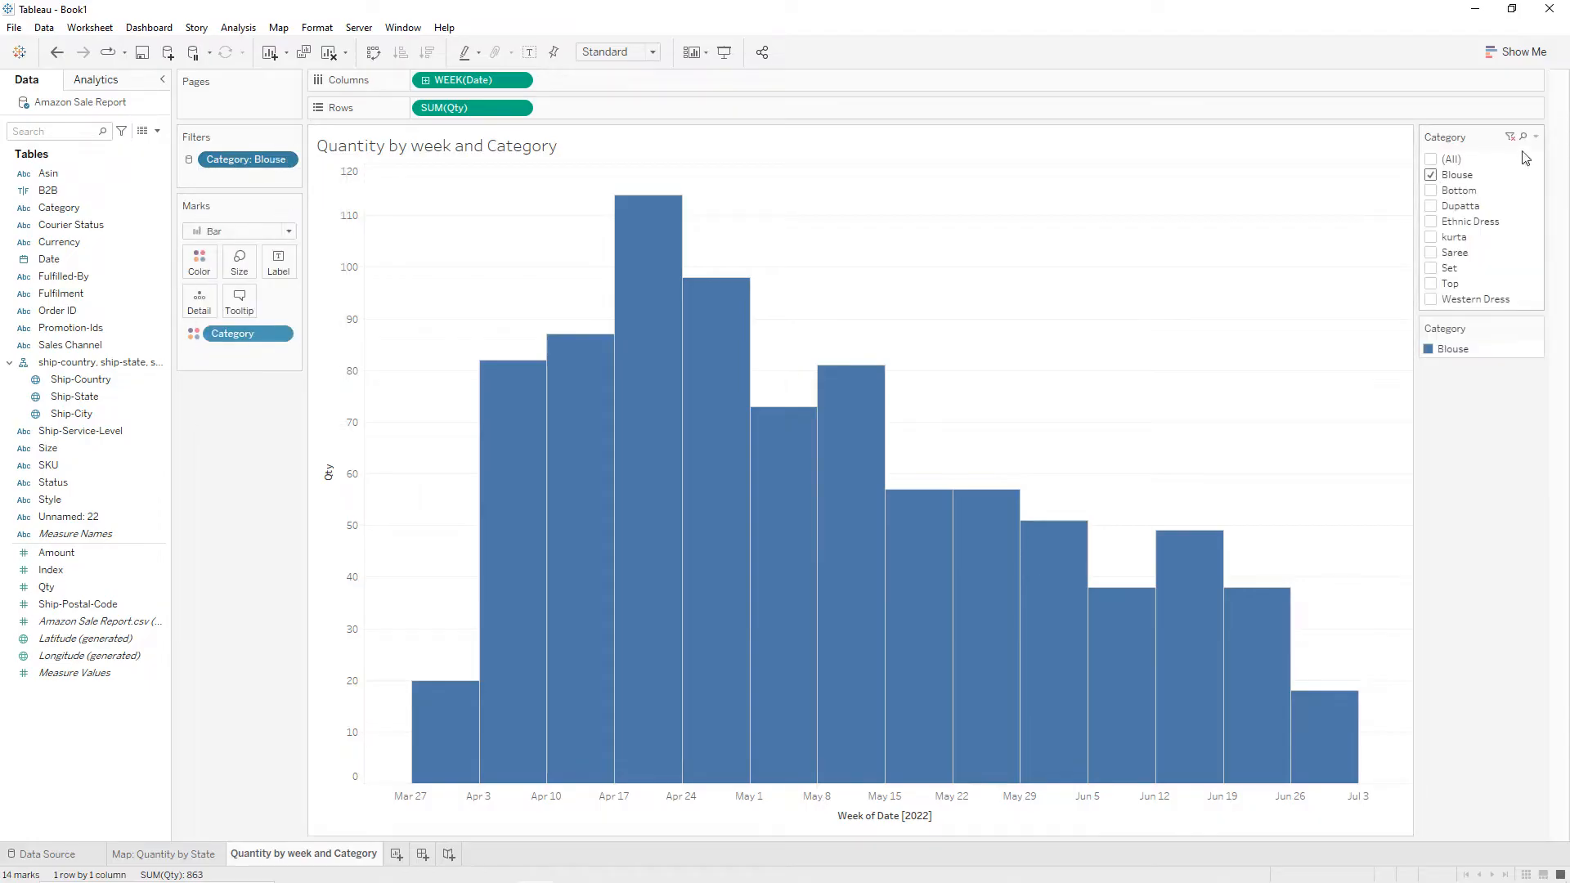
click(1537, 136)
click(1450, 317)
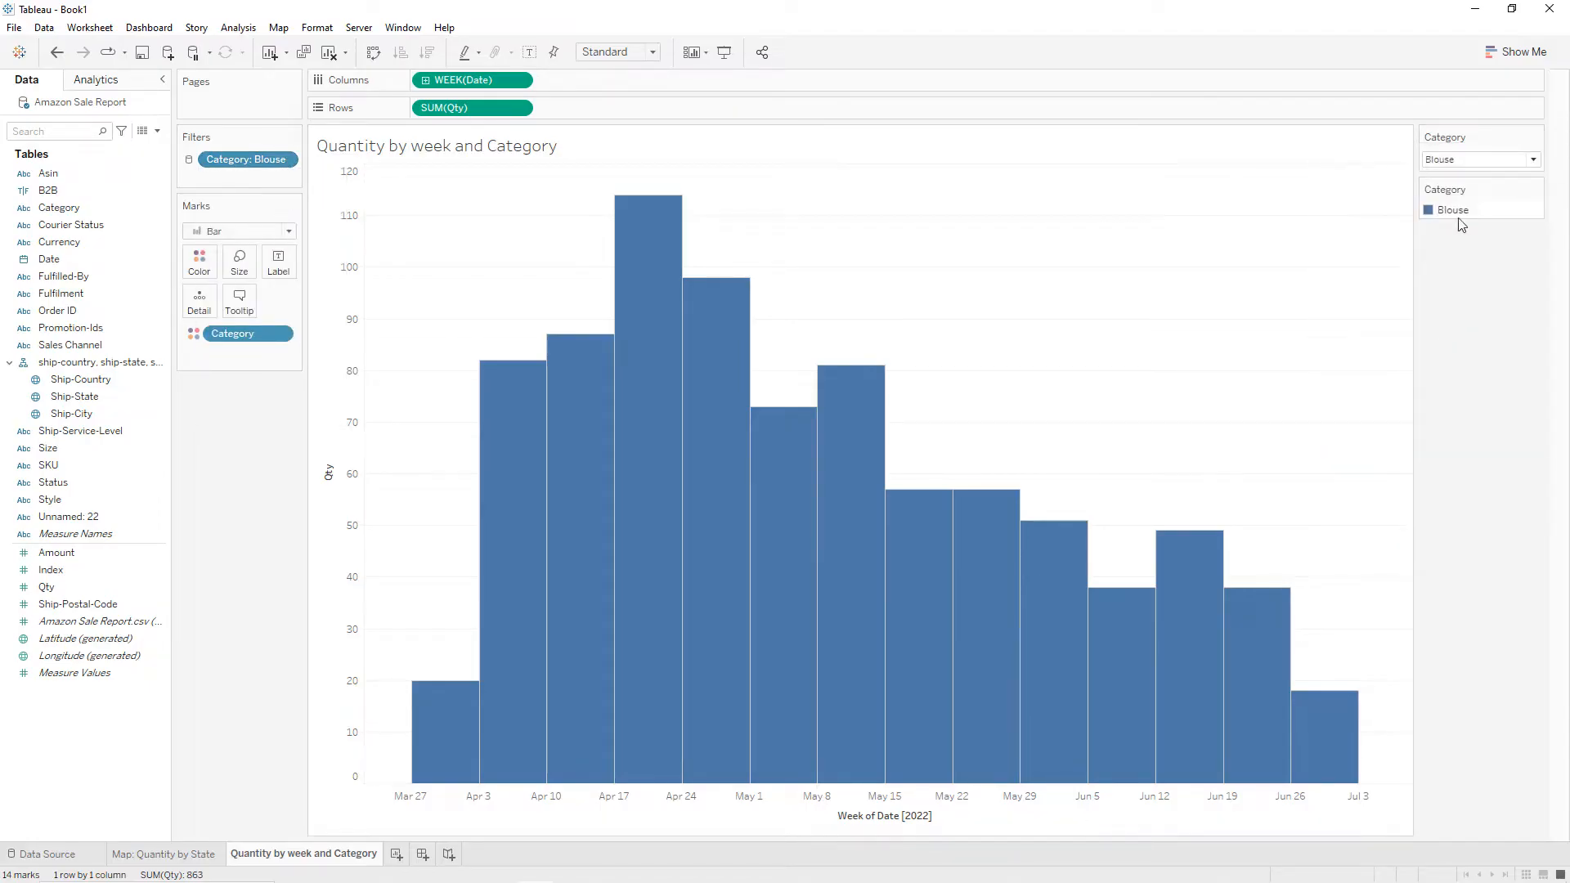
click(1510, 160)
click(1456, 197)
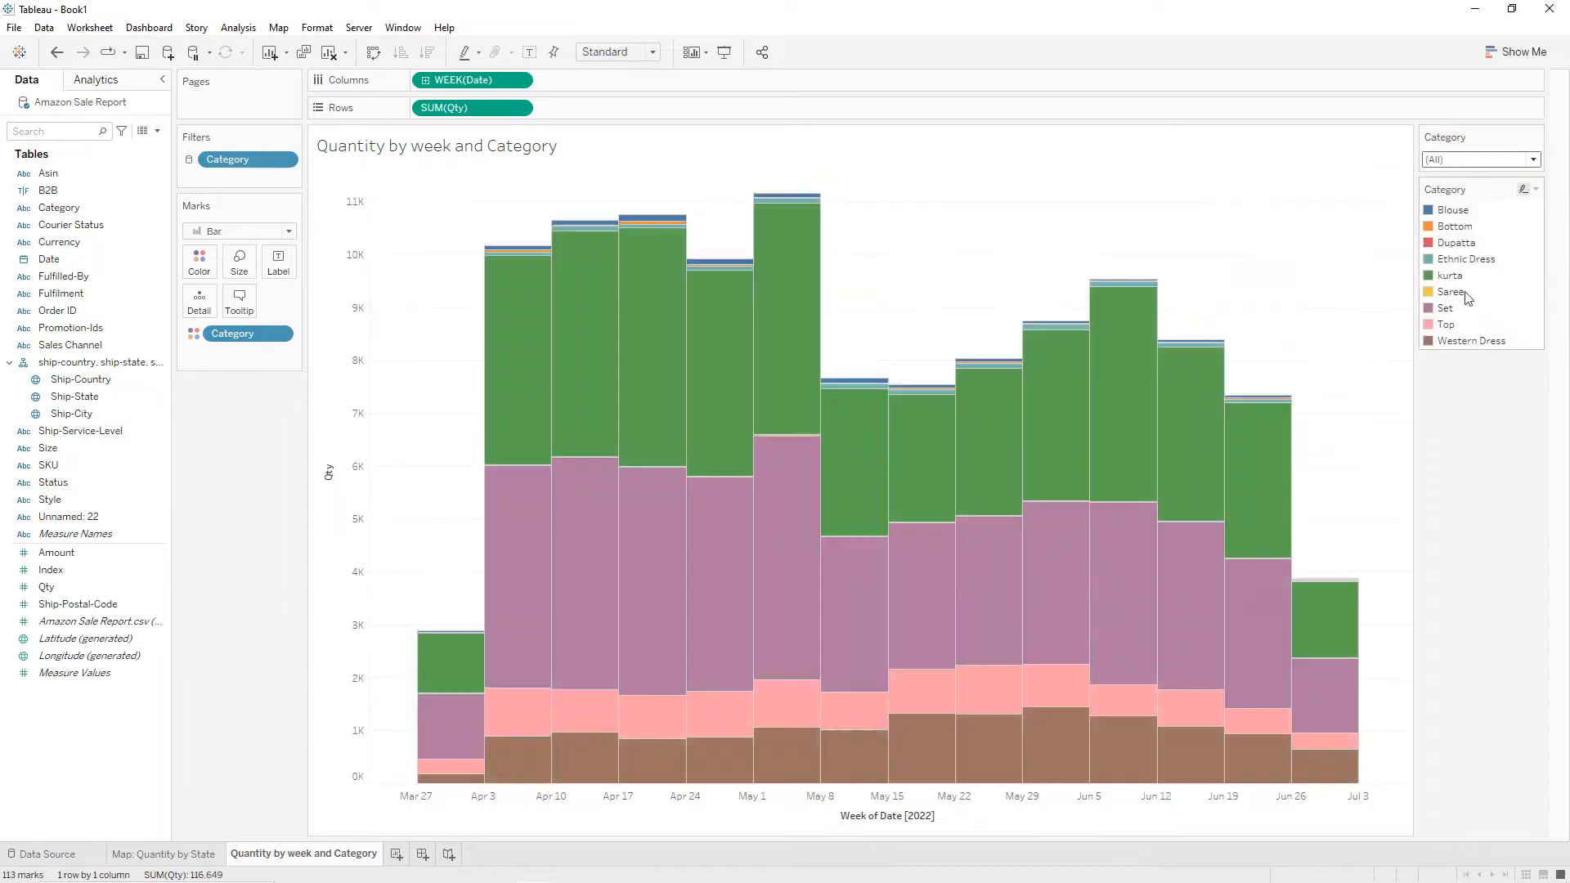
Make the weekly Date field discrete and fit the chart to Entire View.
click(518, 80)
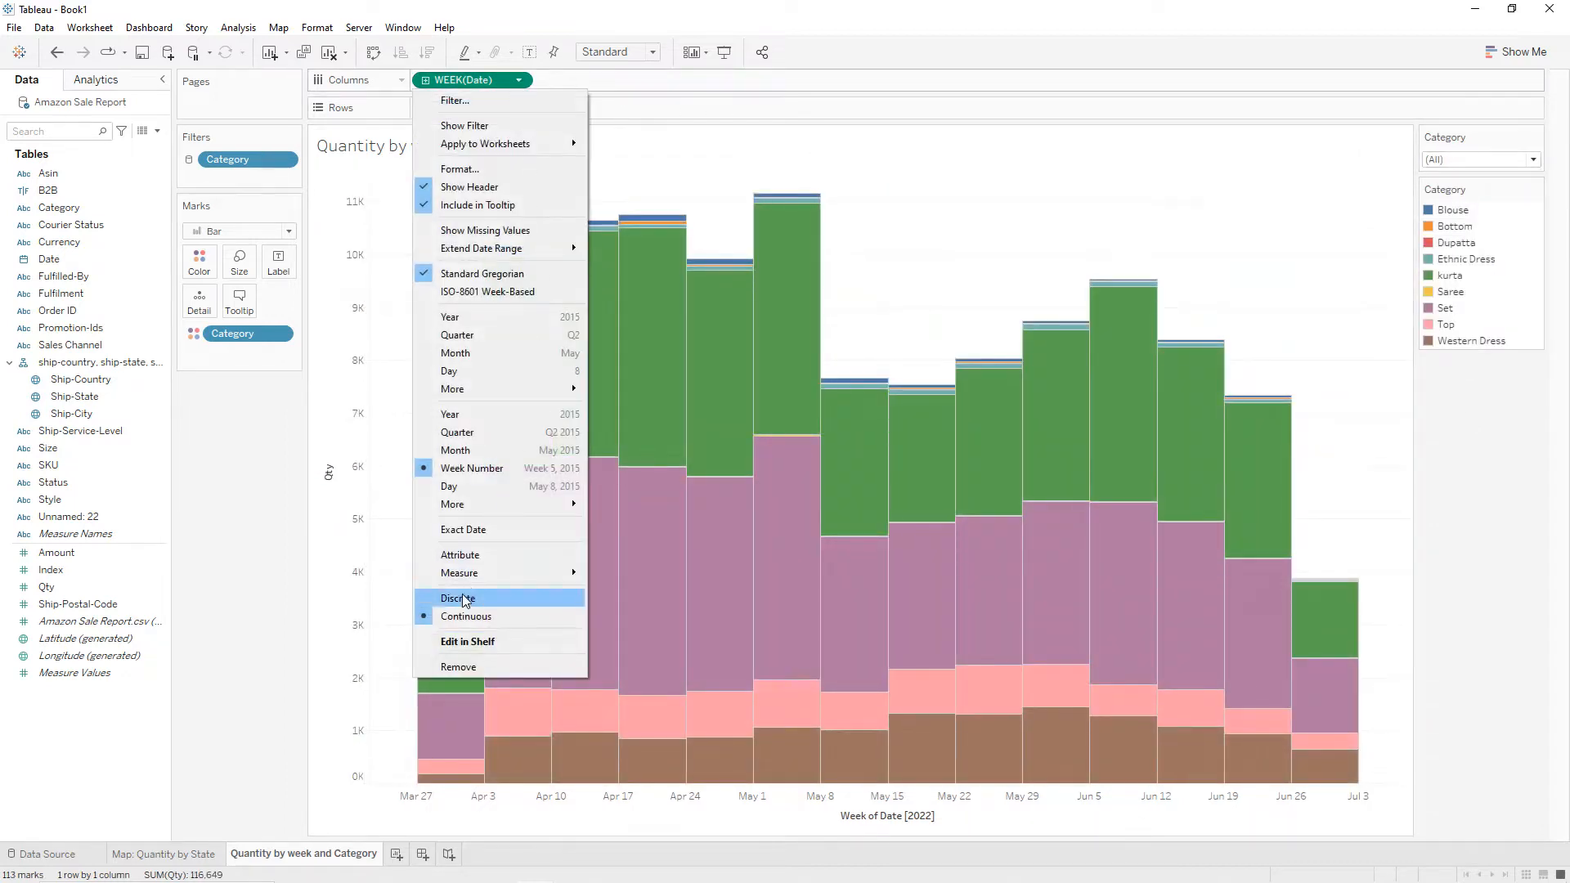
click(463, 597)
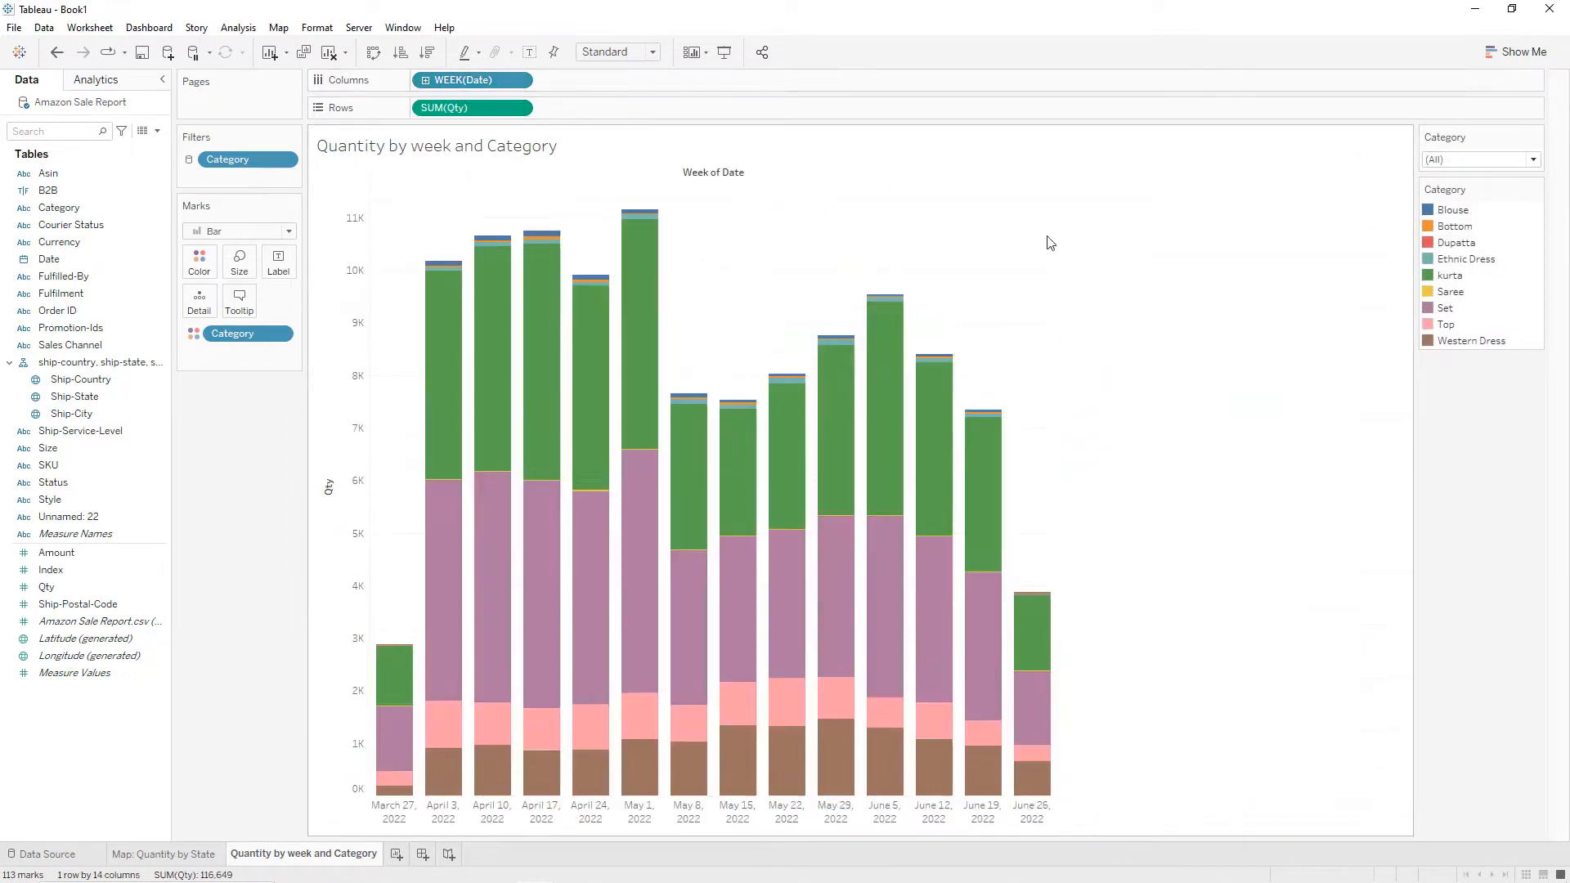
click(655, 53)
click(626, 110)
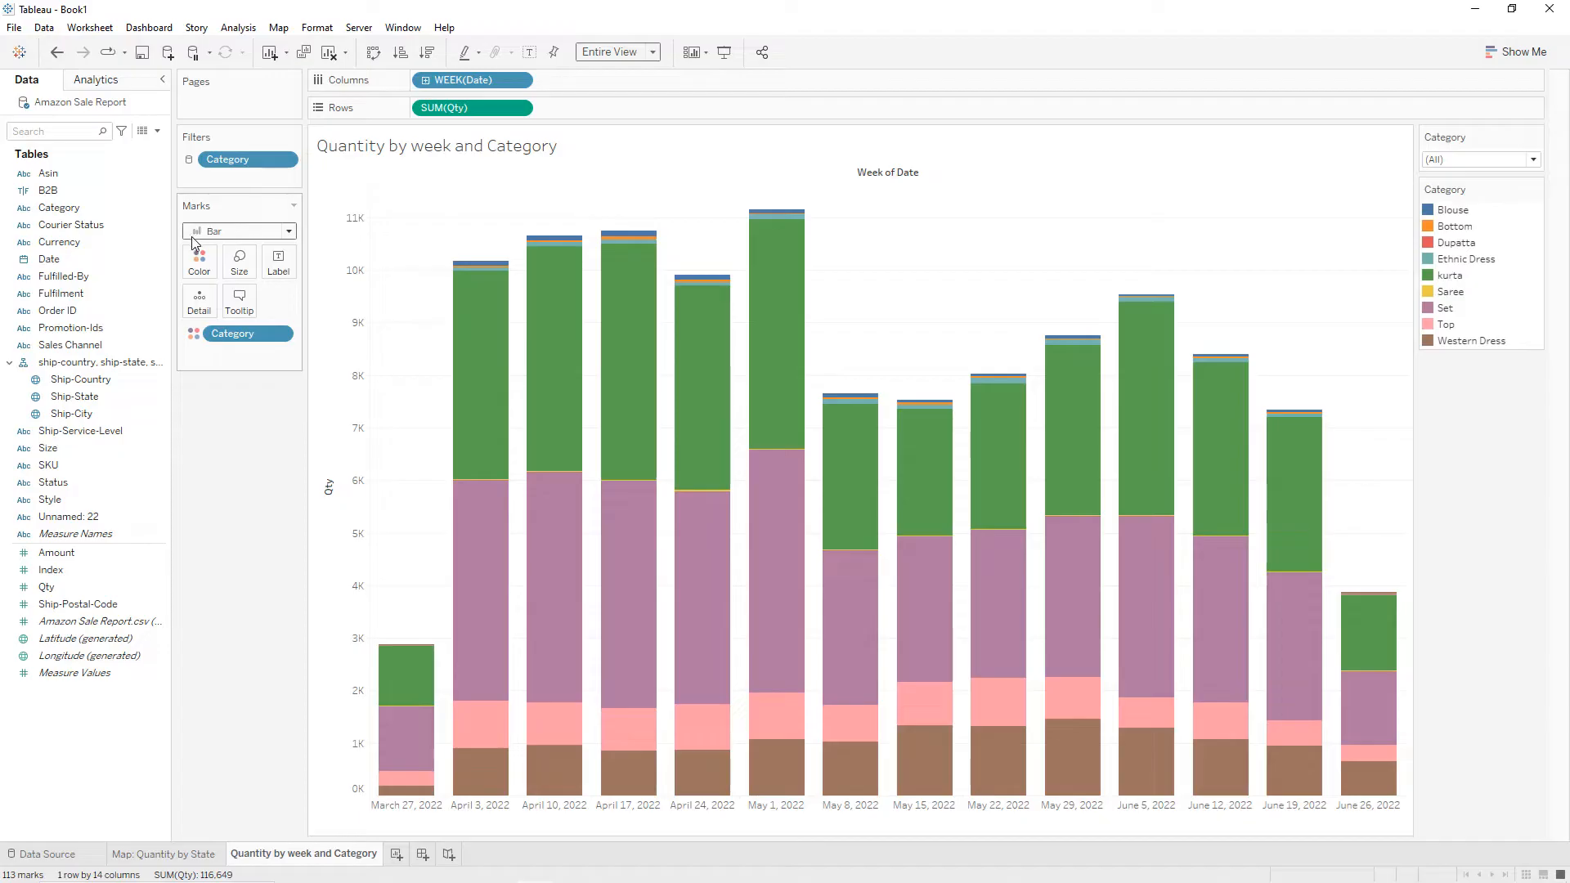
Assign the Tableau Classic 20 palette to the Category colors and hide the Category color legend.
click(199, 262)
click(223, 315)
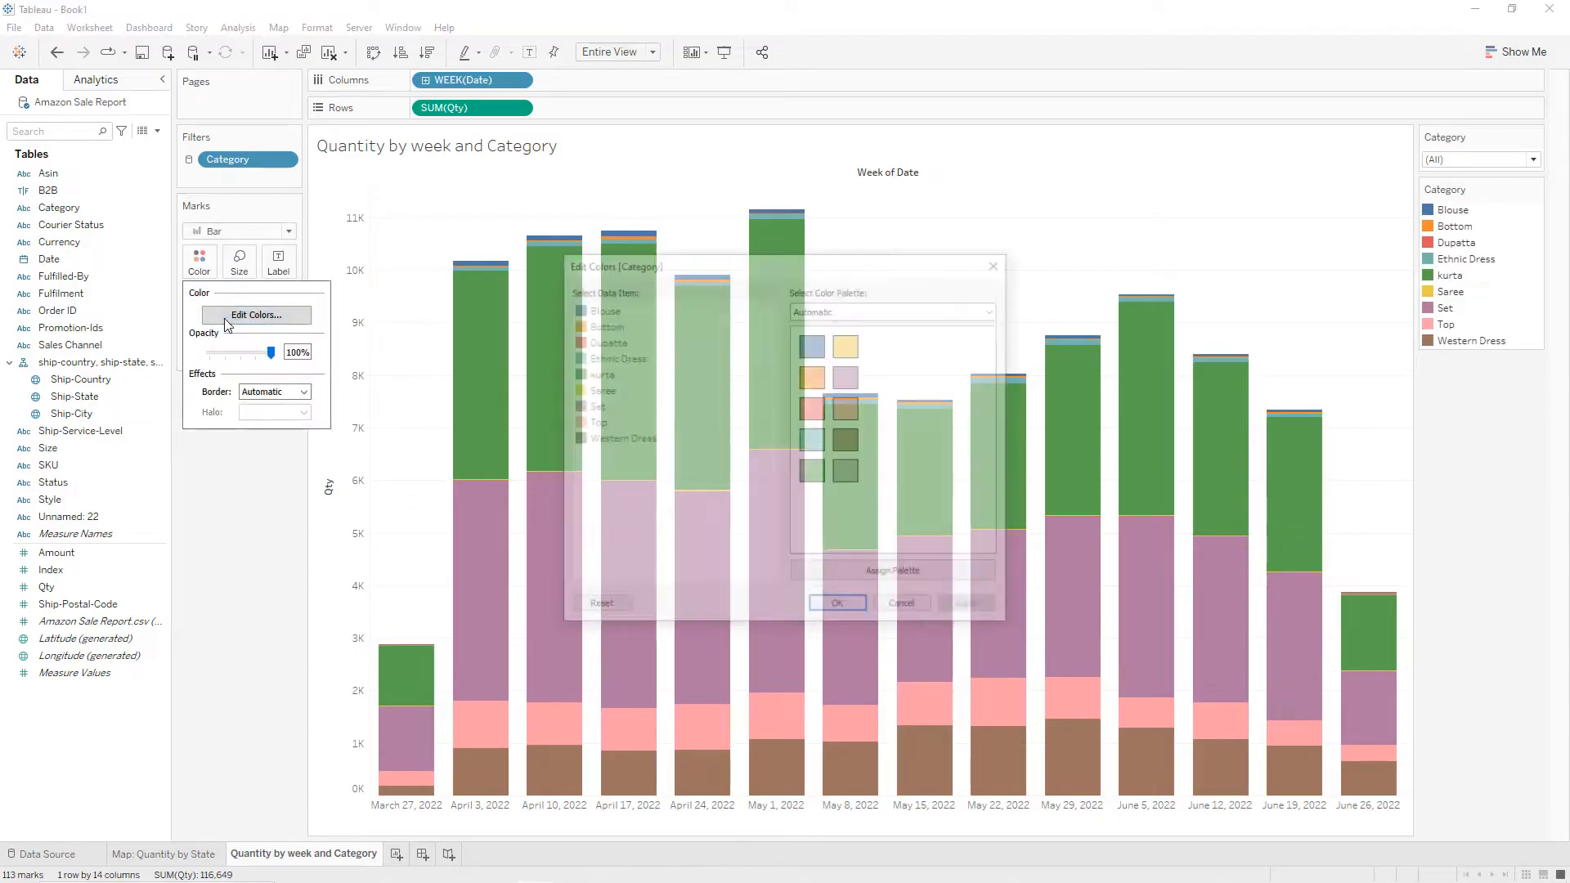
click(900, 311)
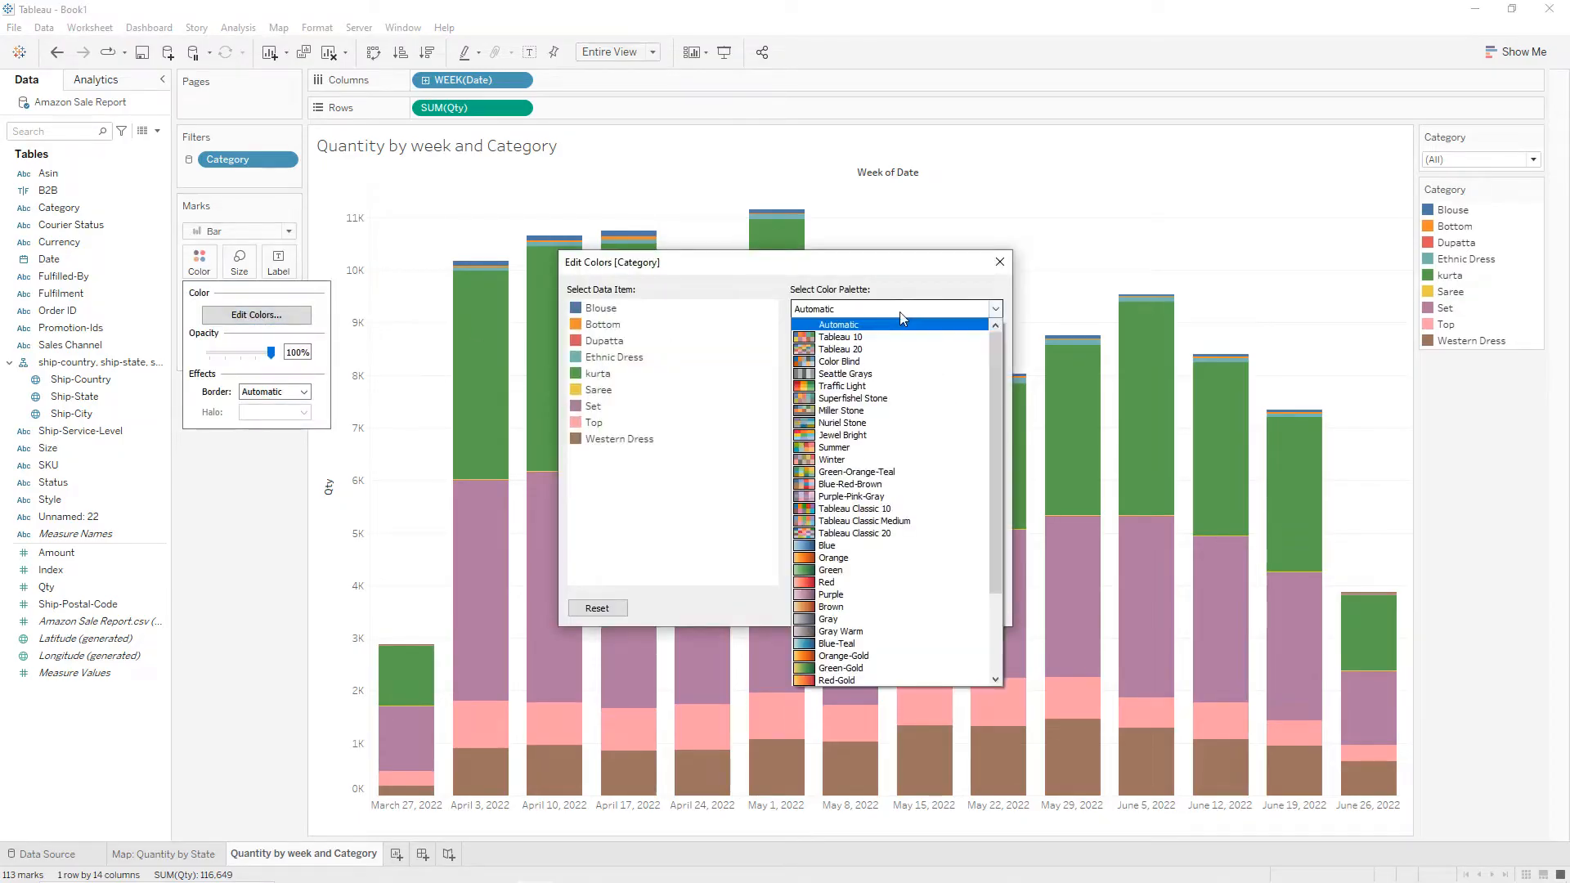
click(880, 533)
click(945, 575)
click(970, 608)
click(864, 609)
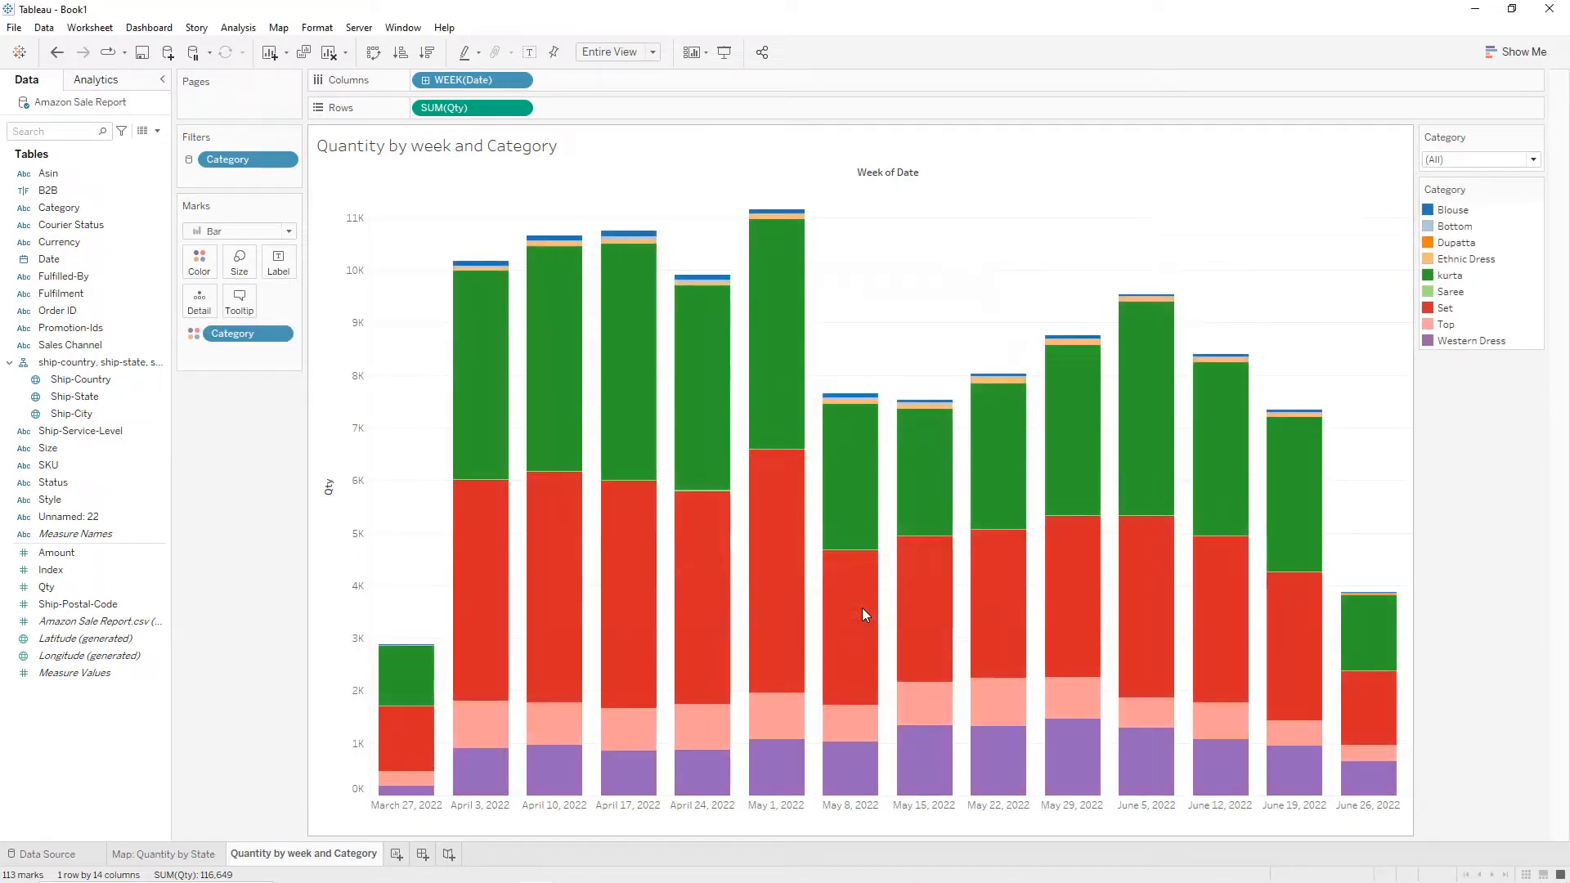
click(1536, 189)
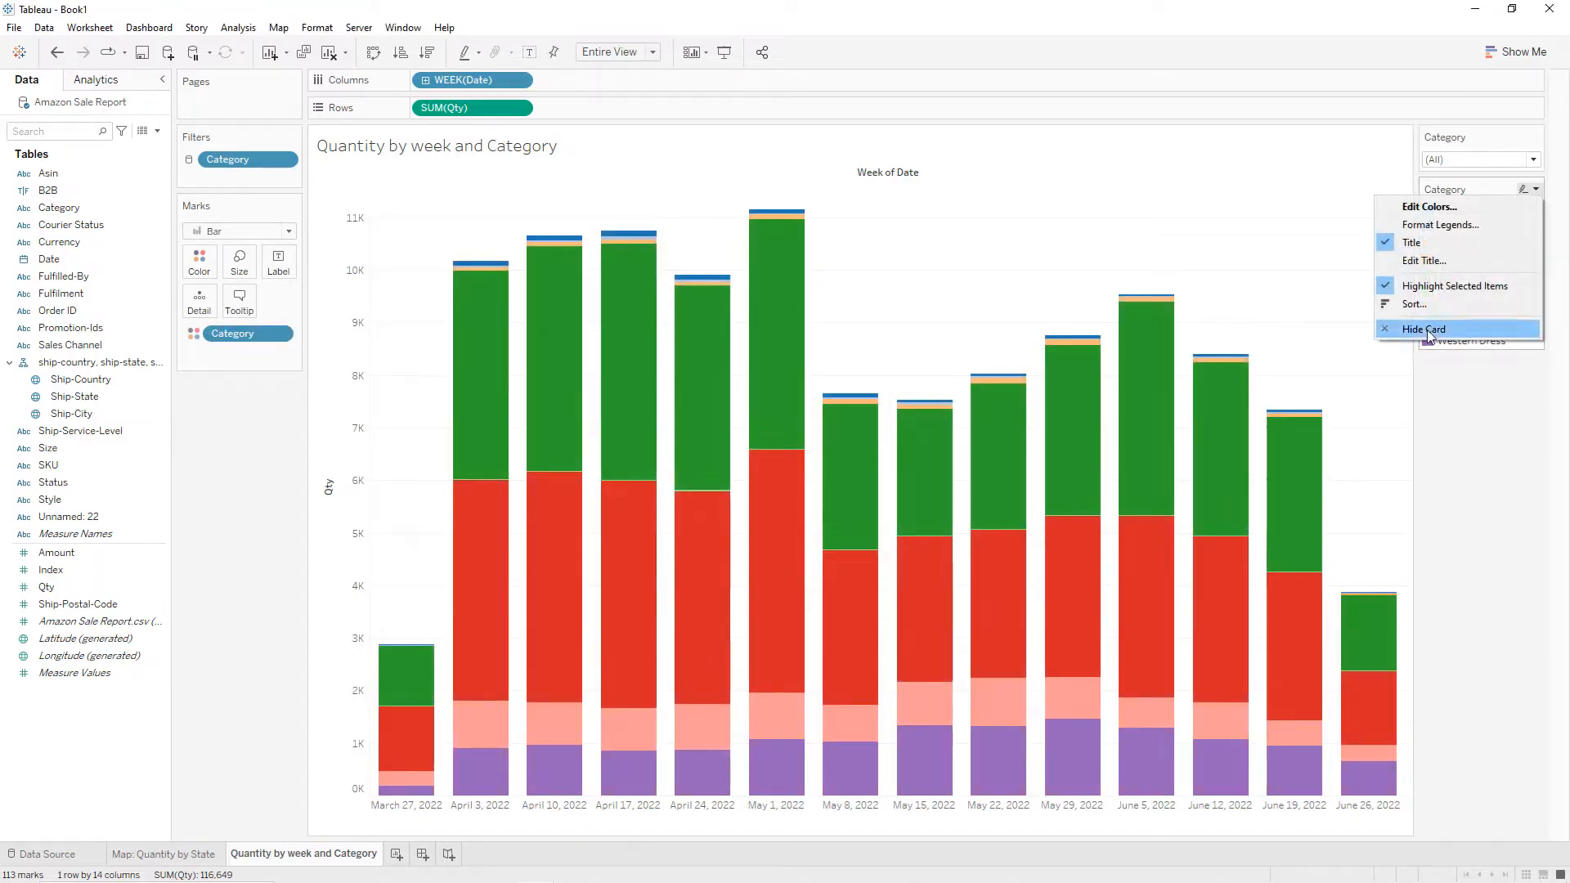
click(1430, 336)
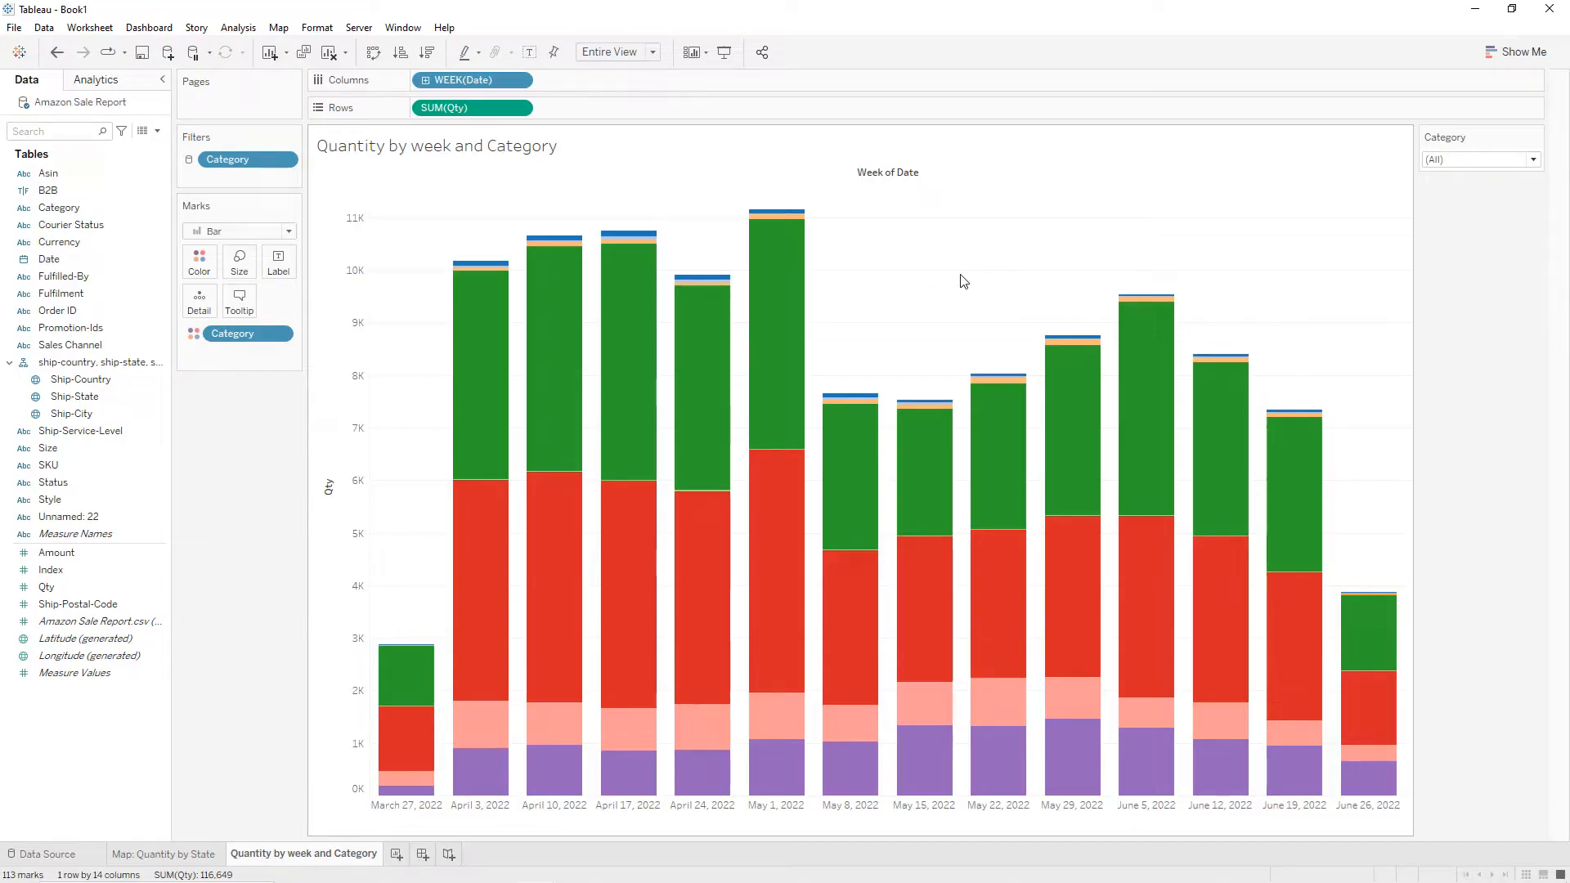
Hide the "Week of Date" field label and remove the Qty axis title.
right_click(898, 182)
click(920, 242)
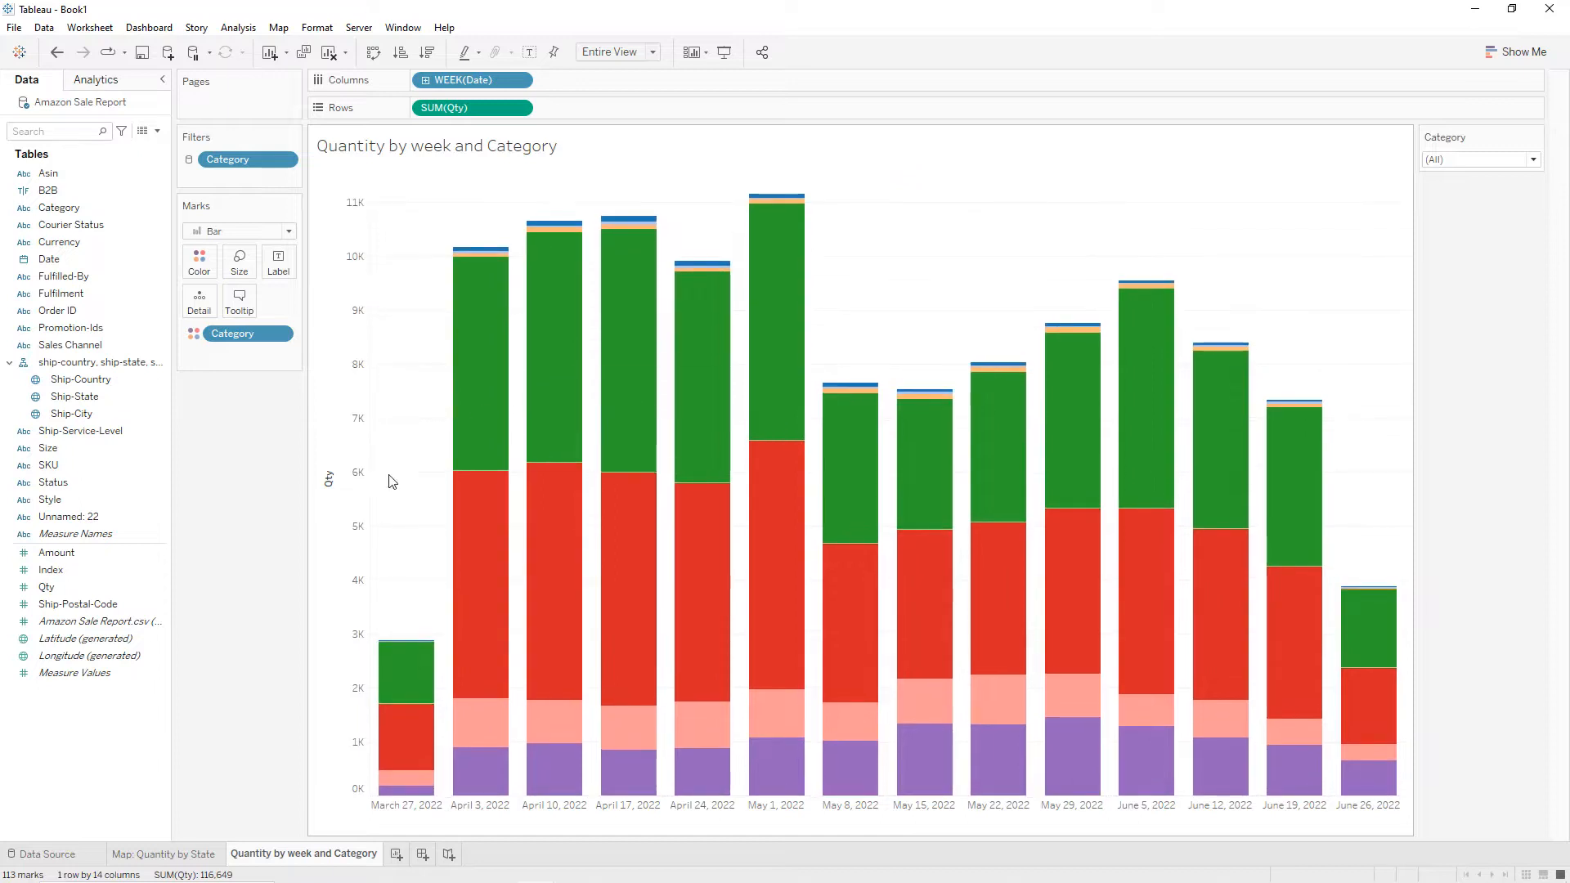
double_click(330, 483)
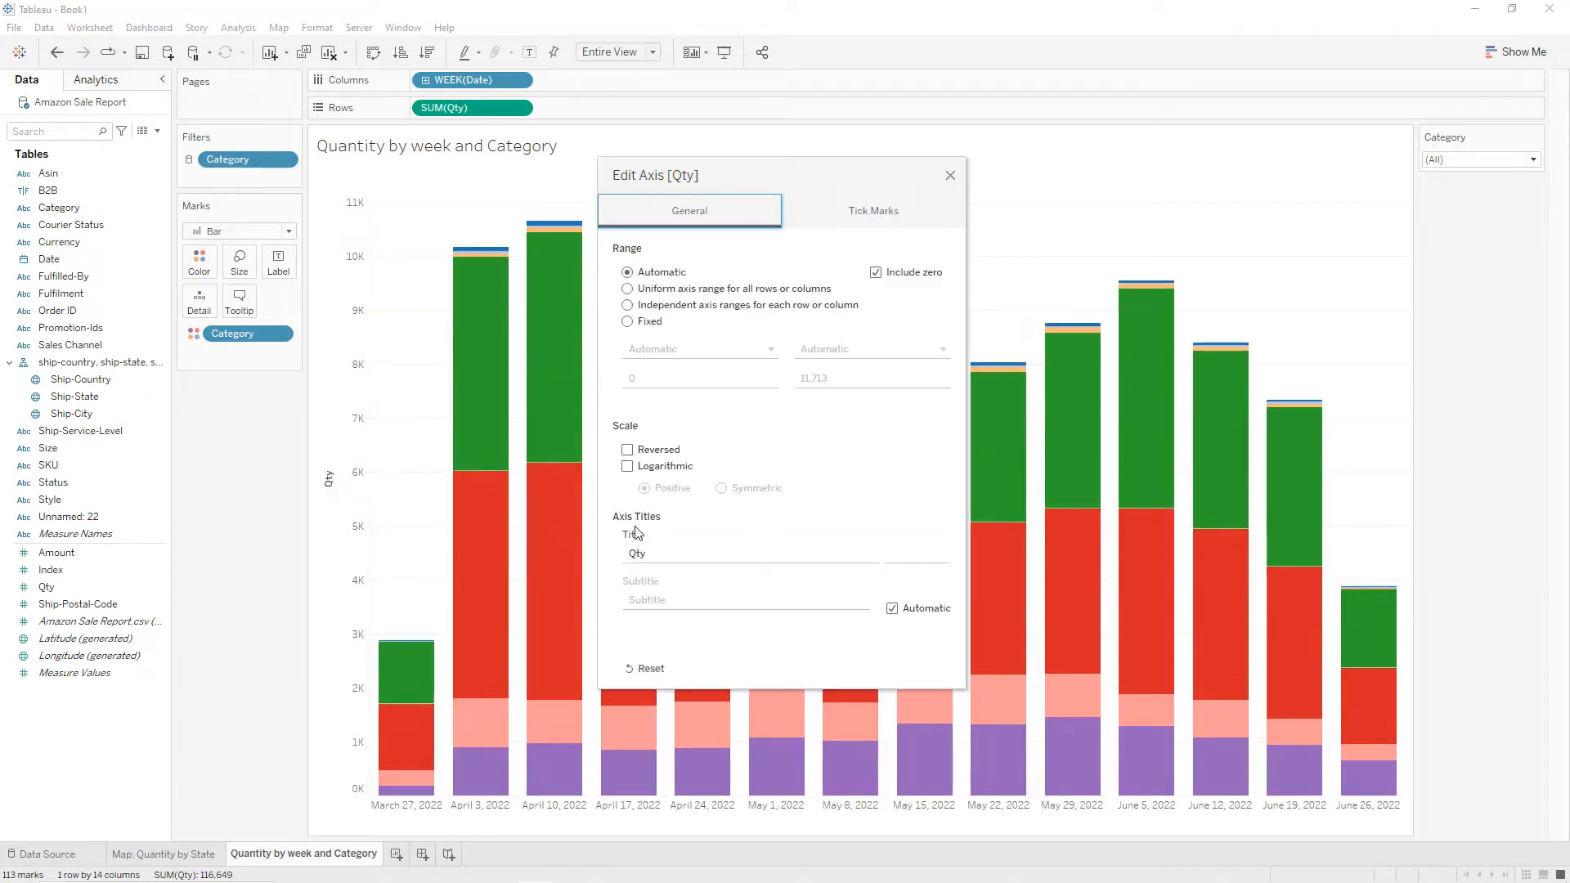
click(950, 175)
Set the chart's worksheet shading to orange.
right_click(927, 211)
click(957, 288)
click(61, 110)
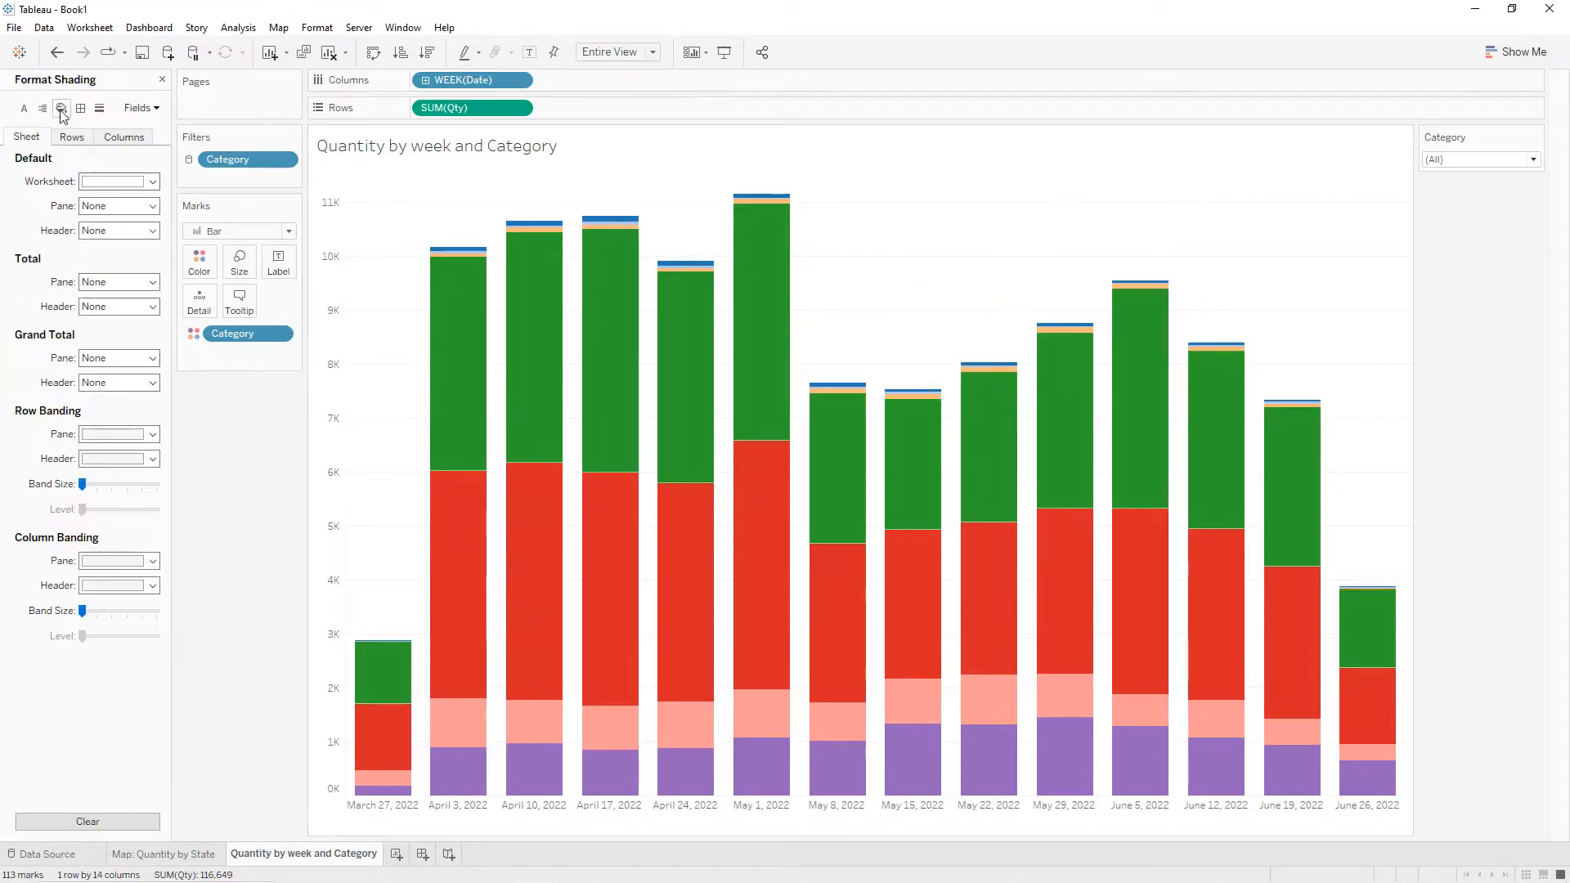
click(119, 181)
click(90, 298)
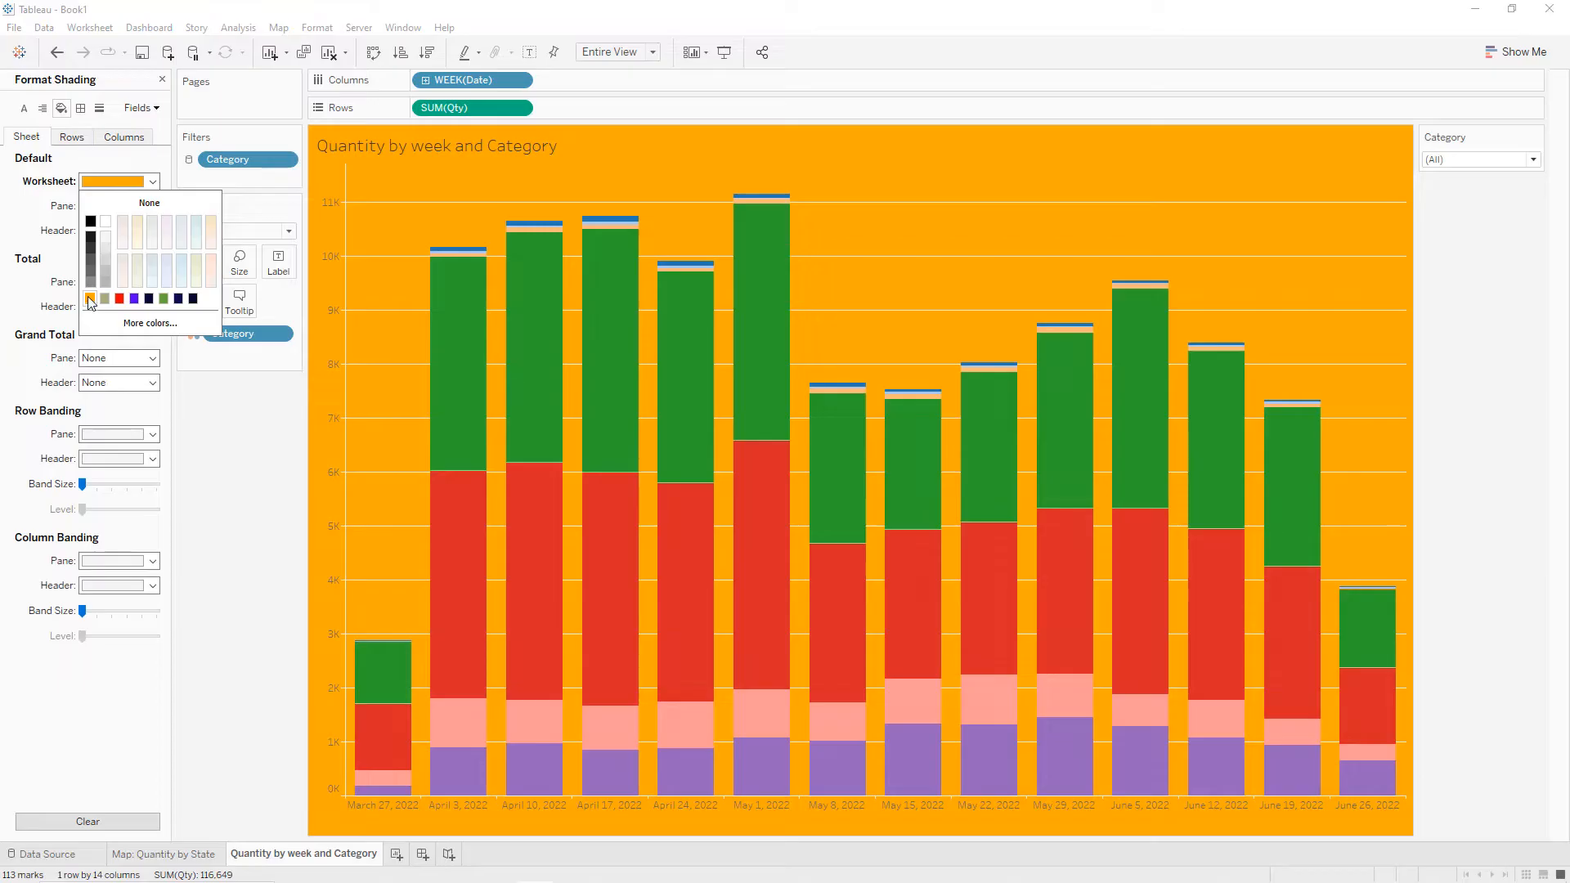
Set the chart's row and column grid lines to None.
click(100, 109)
click(94, 181)
click(73, 138)
click(96, 181)
click(124, 137)
click(110, 181)
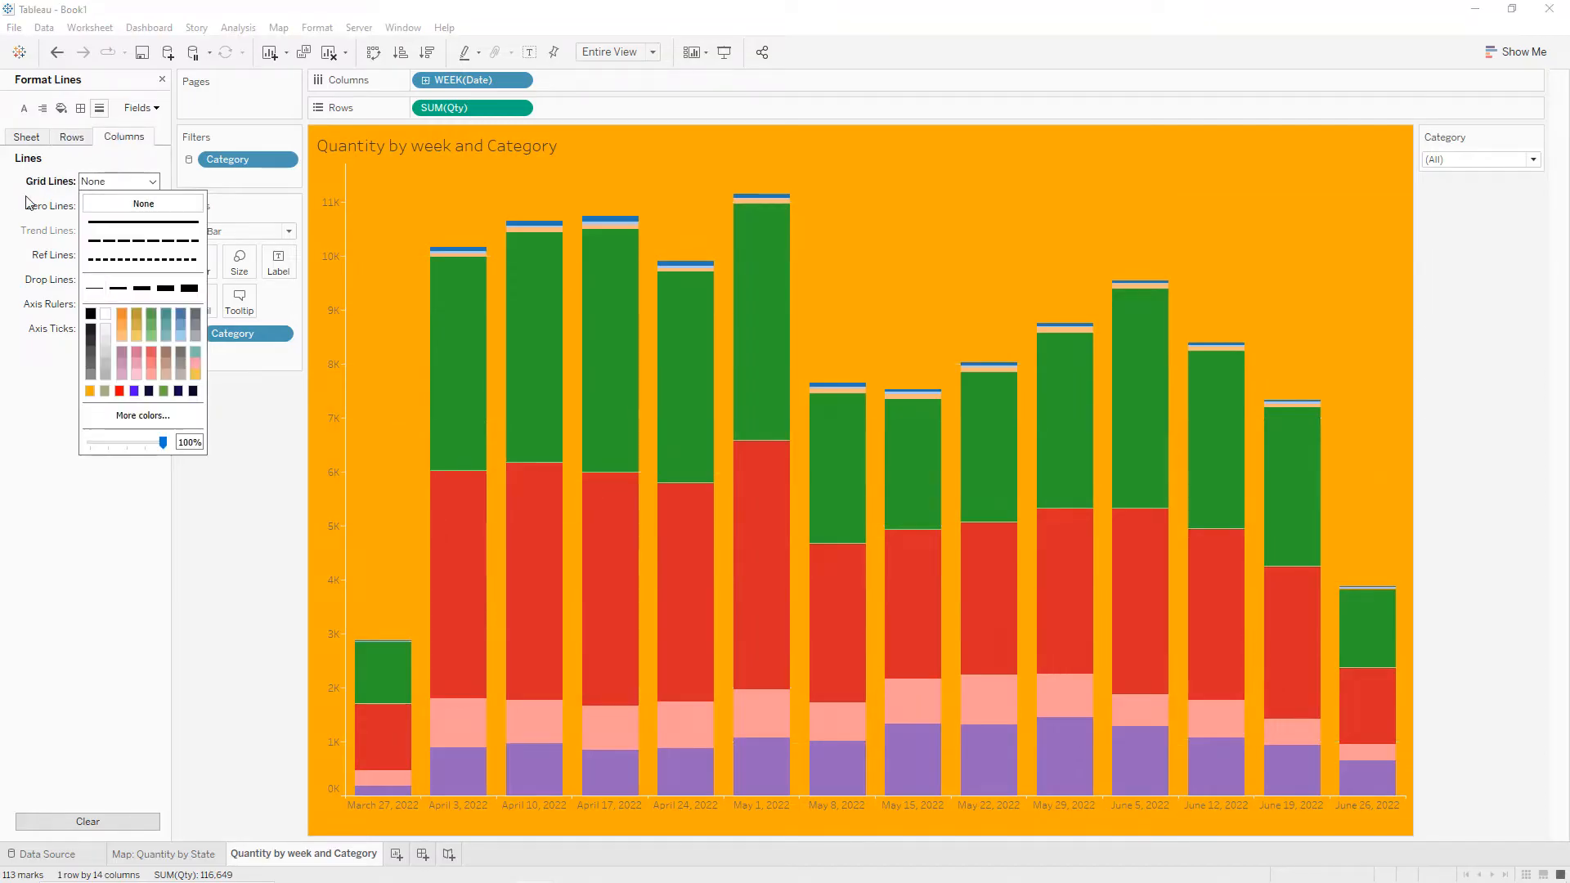
click(27, 202)
click(90, 205)
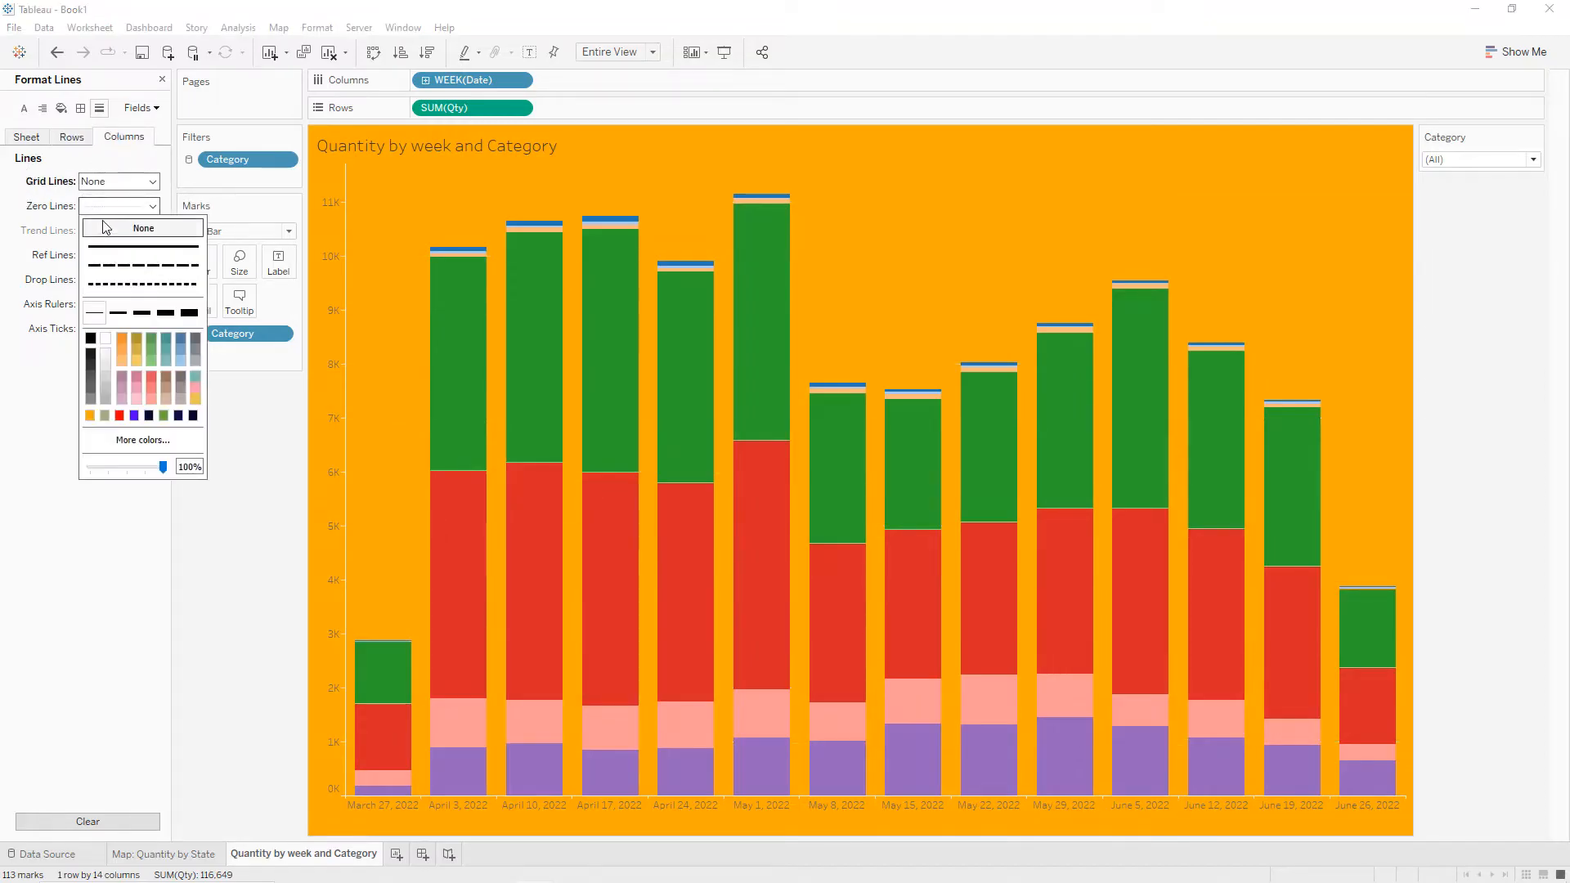
Color the sheet's axis rulers and axis ticks black.
click(27, 139)
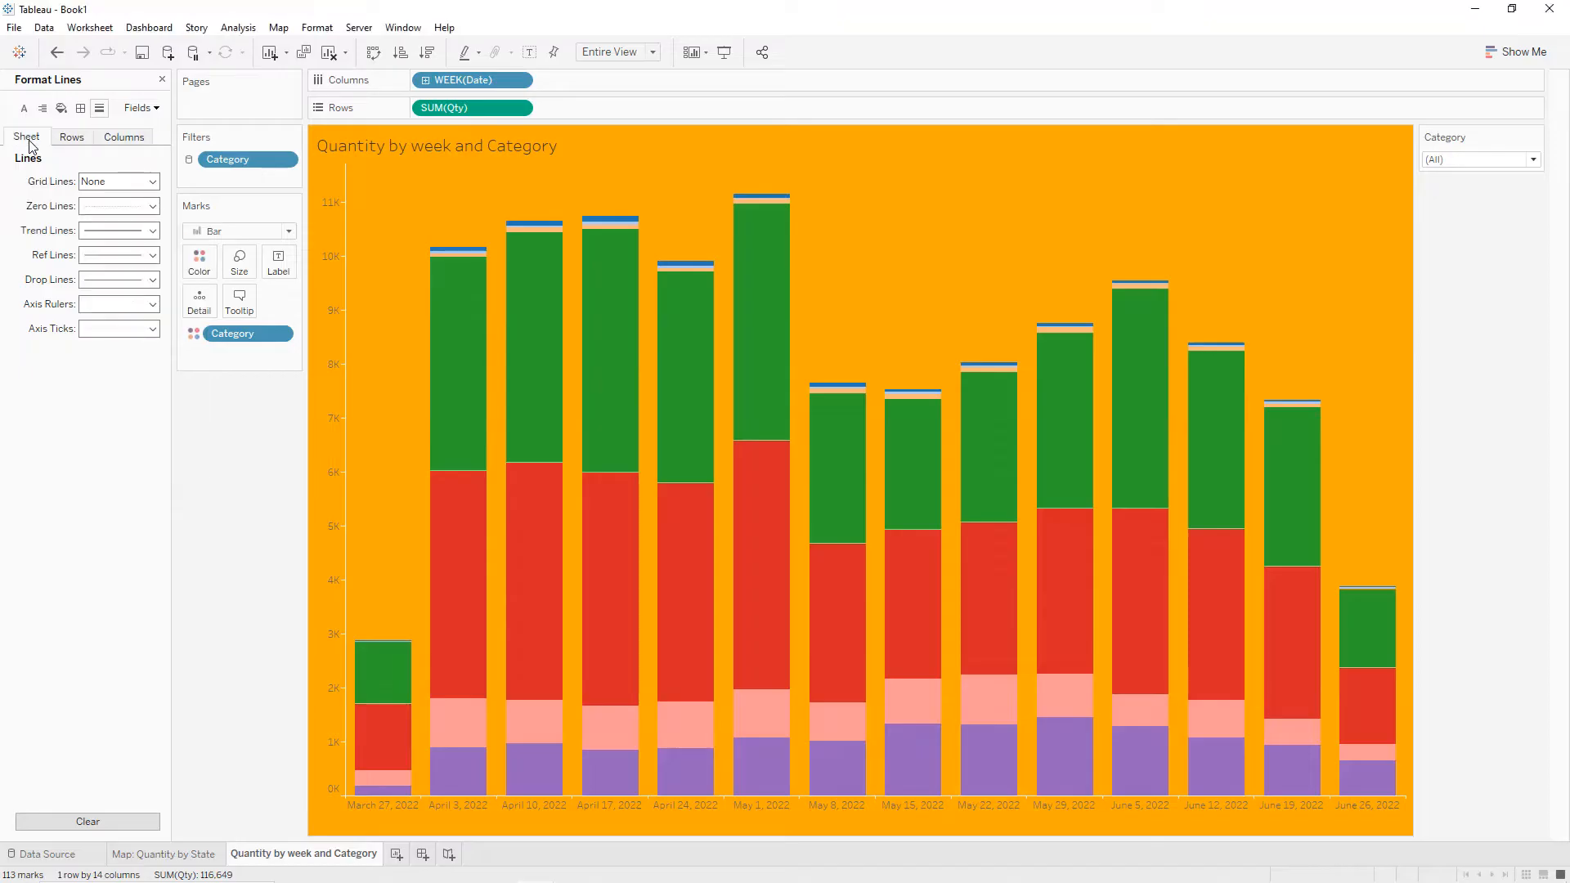
click(107, 304)
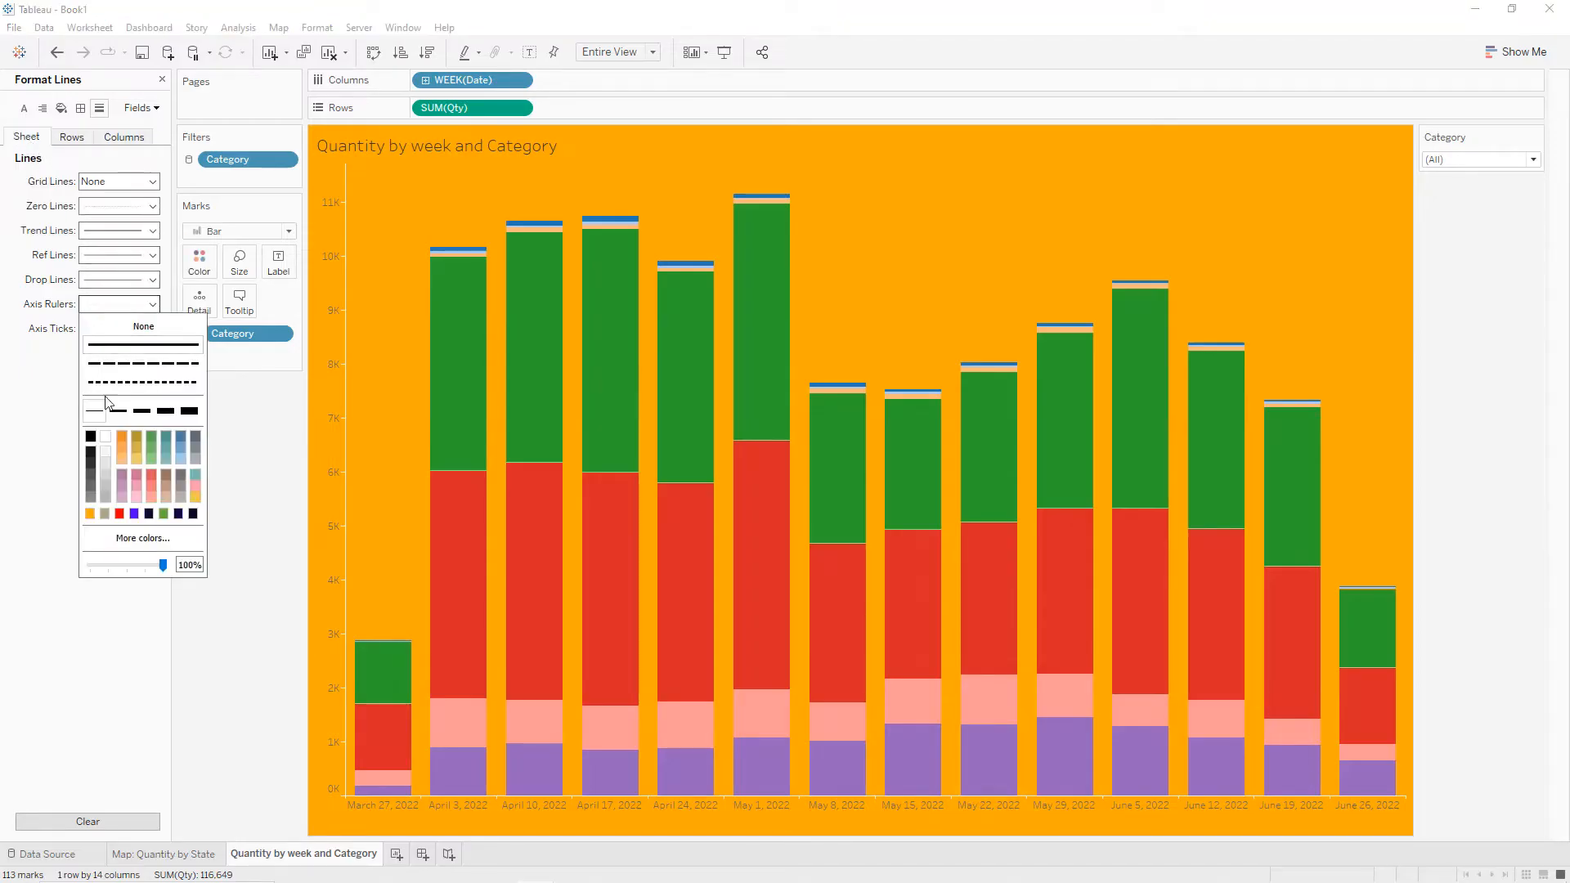
click(90, 436)
click(119, 329)
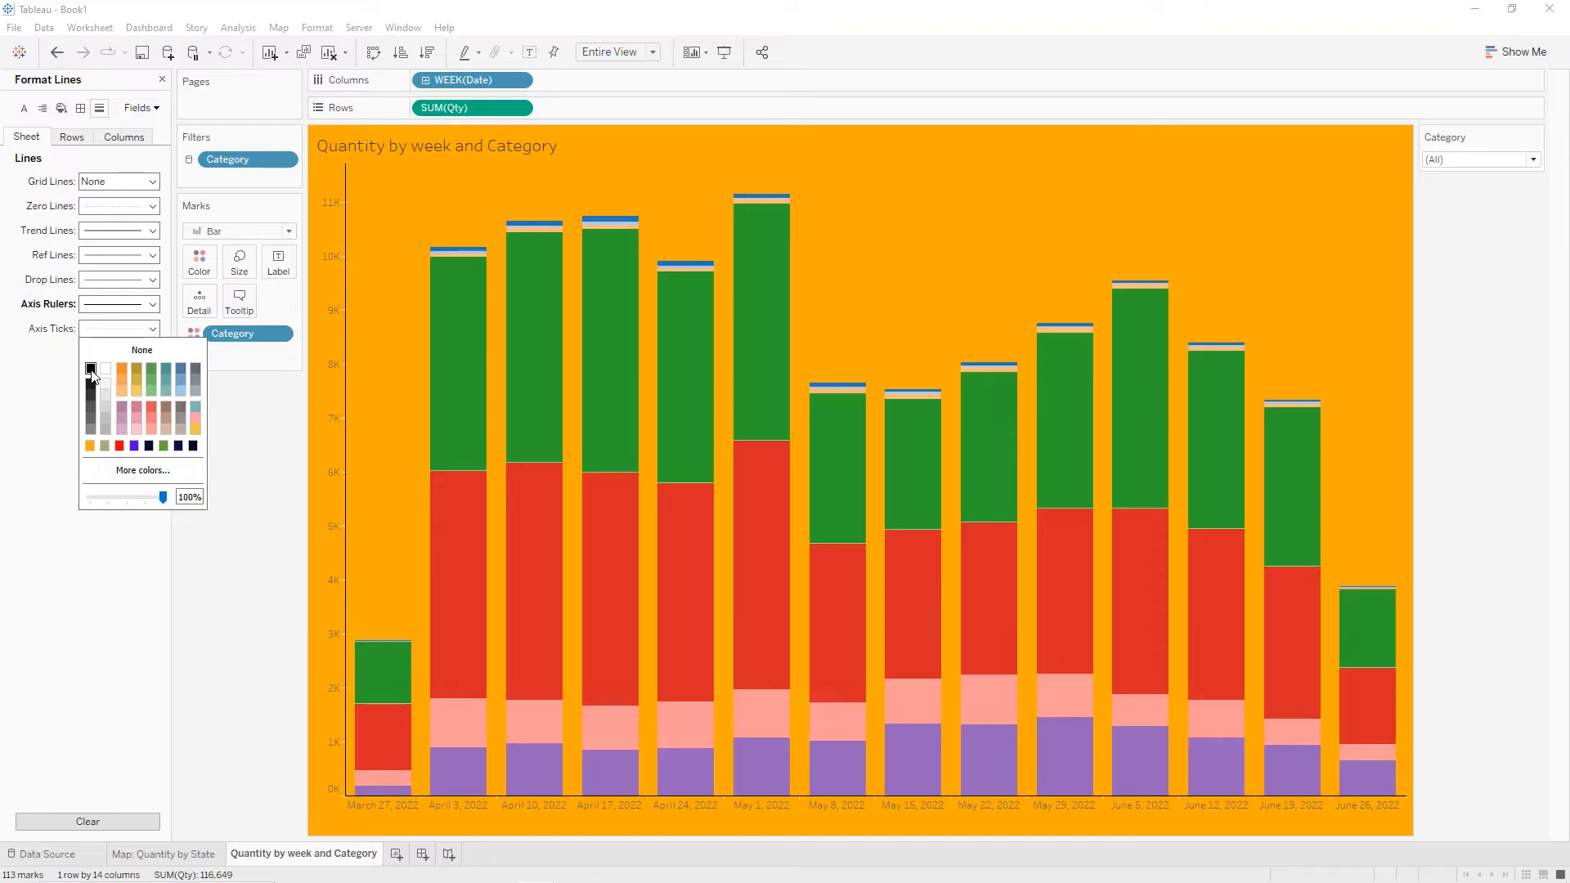
click(91, 370)
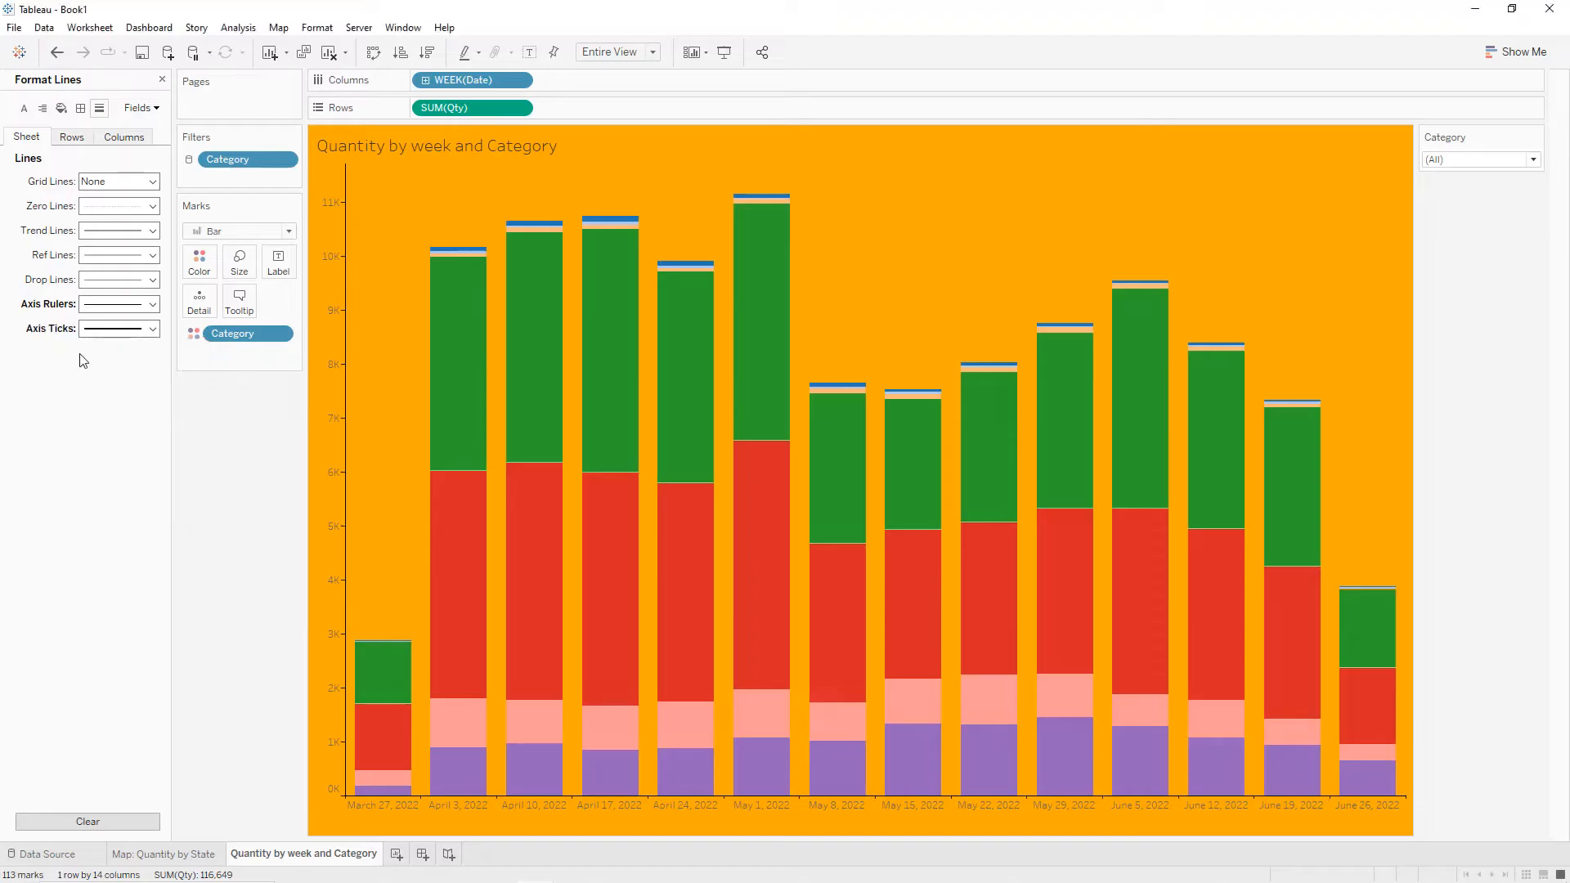
Set the worksheet's default font to bold and black, and change its size.
click(24, 111)
click(118, 182)
click(141, 228)
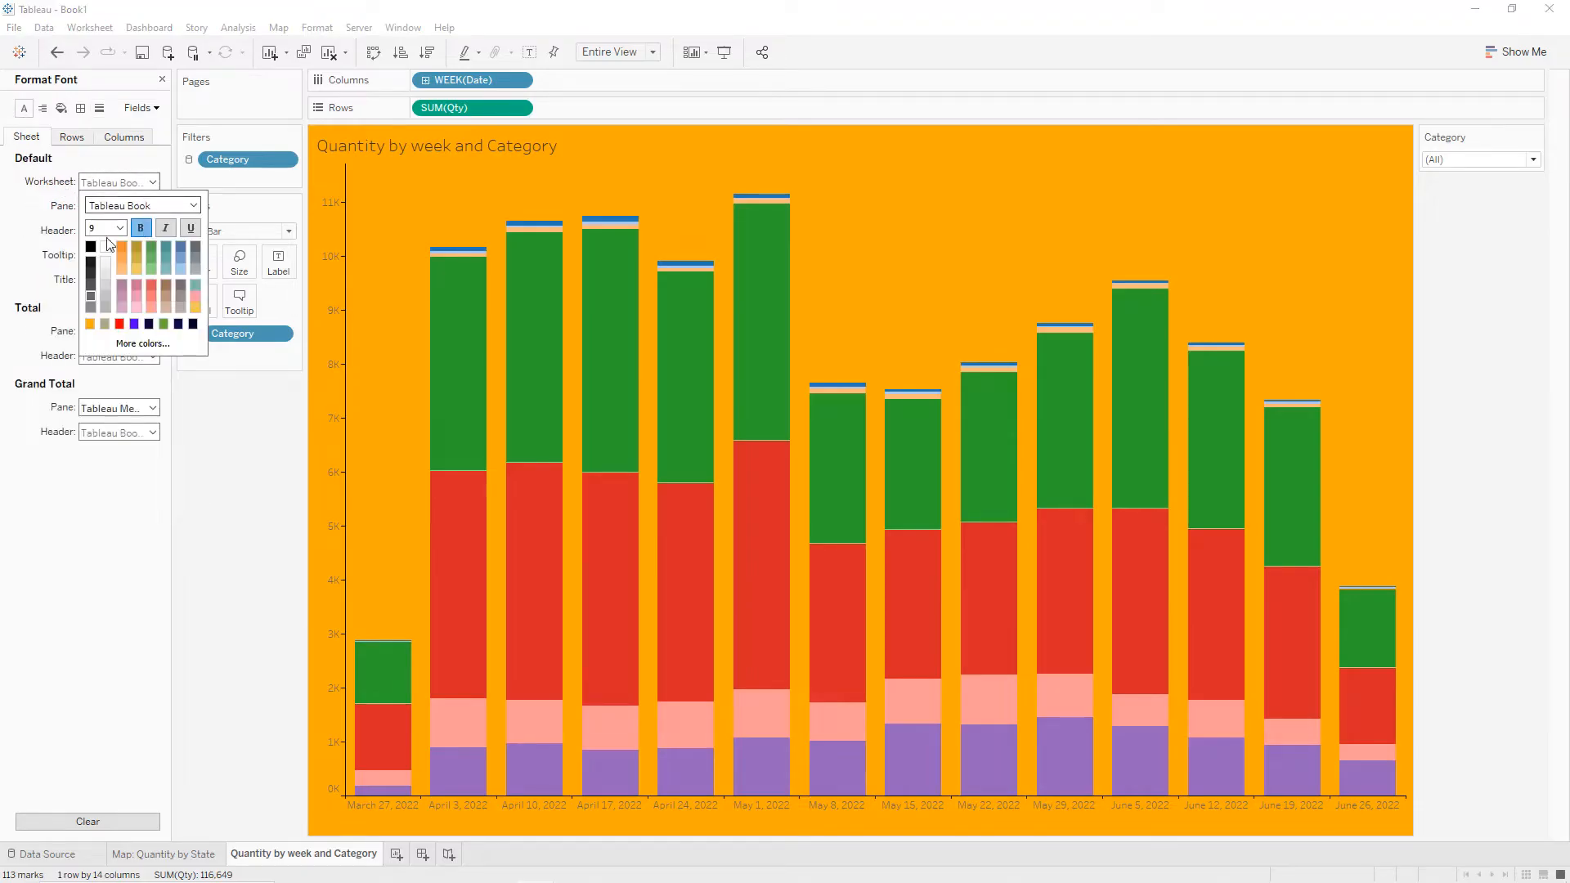
click(91, 246)
click(120, 229)
click(108, 244)
click(25, 230)
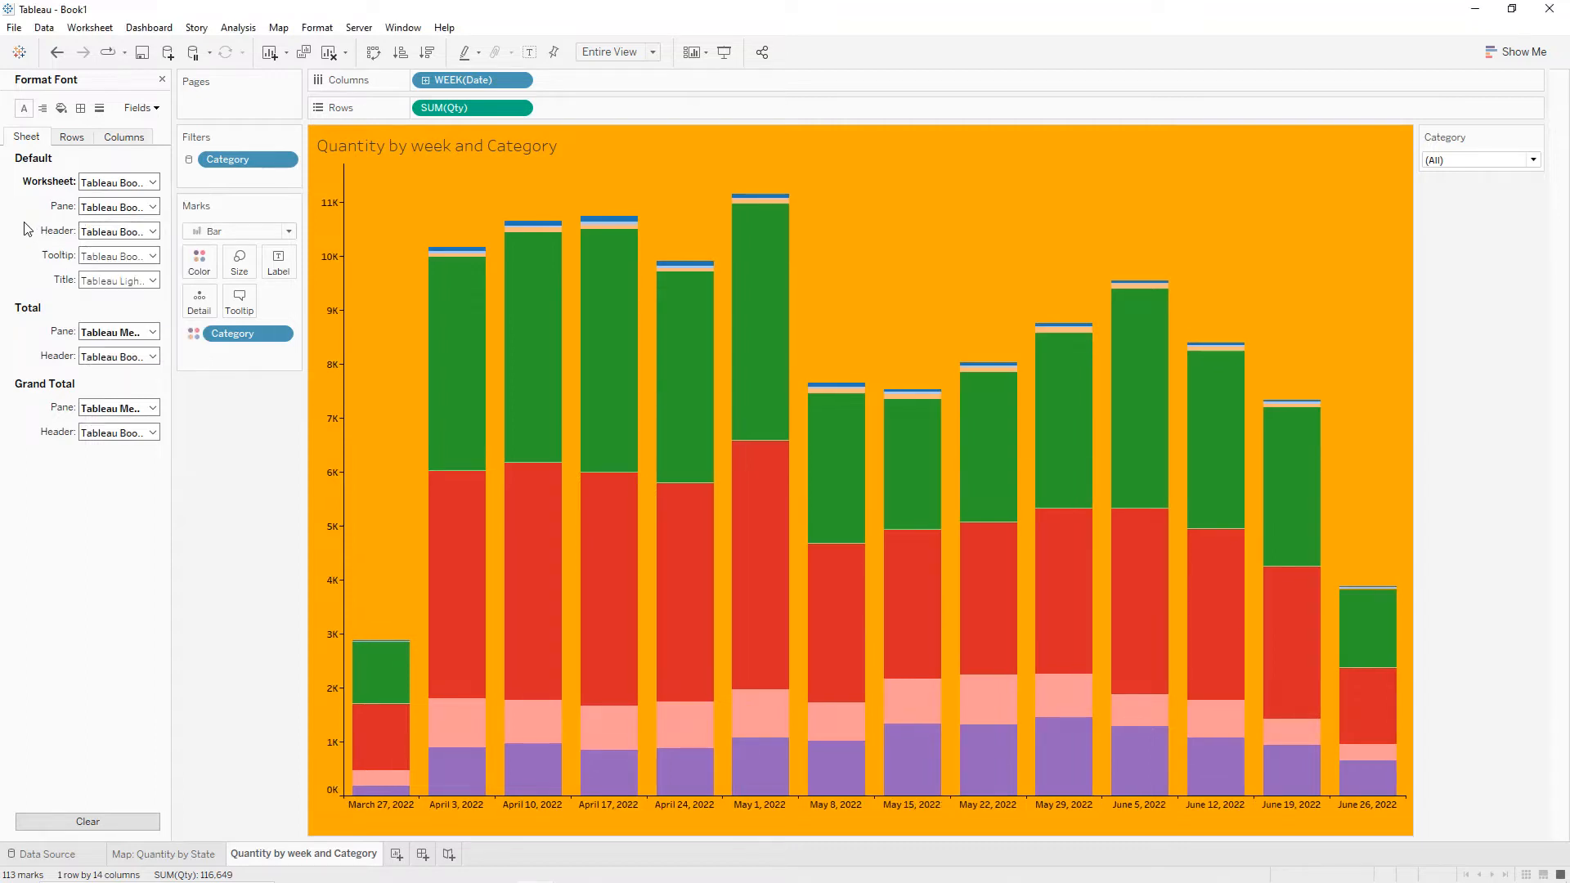
Apply black default borders to the sheet's cell, pane and header.
click(82, 110)
click(119, 182)
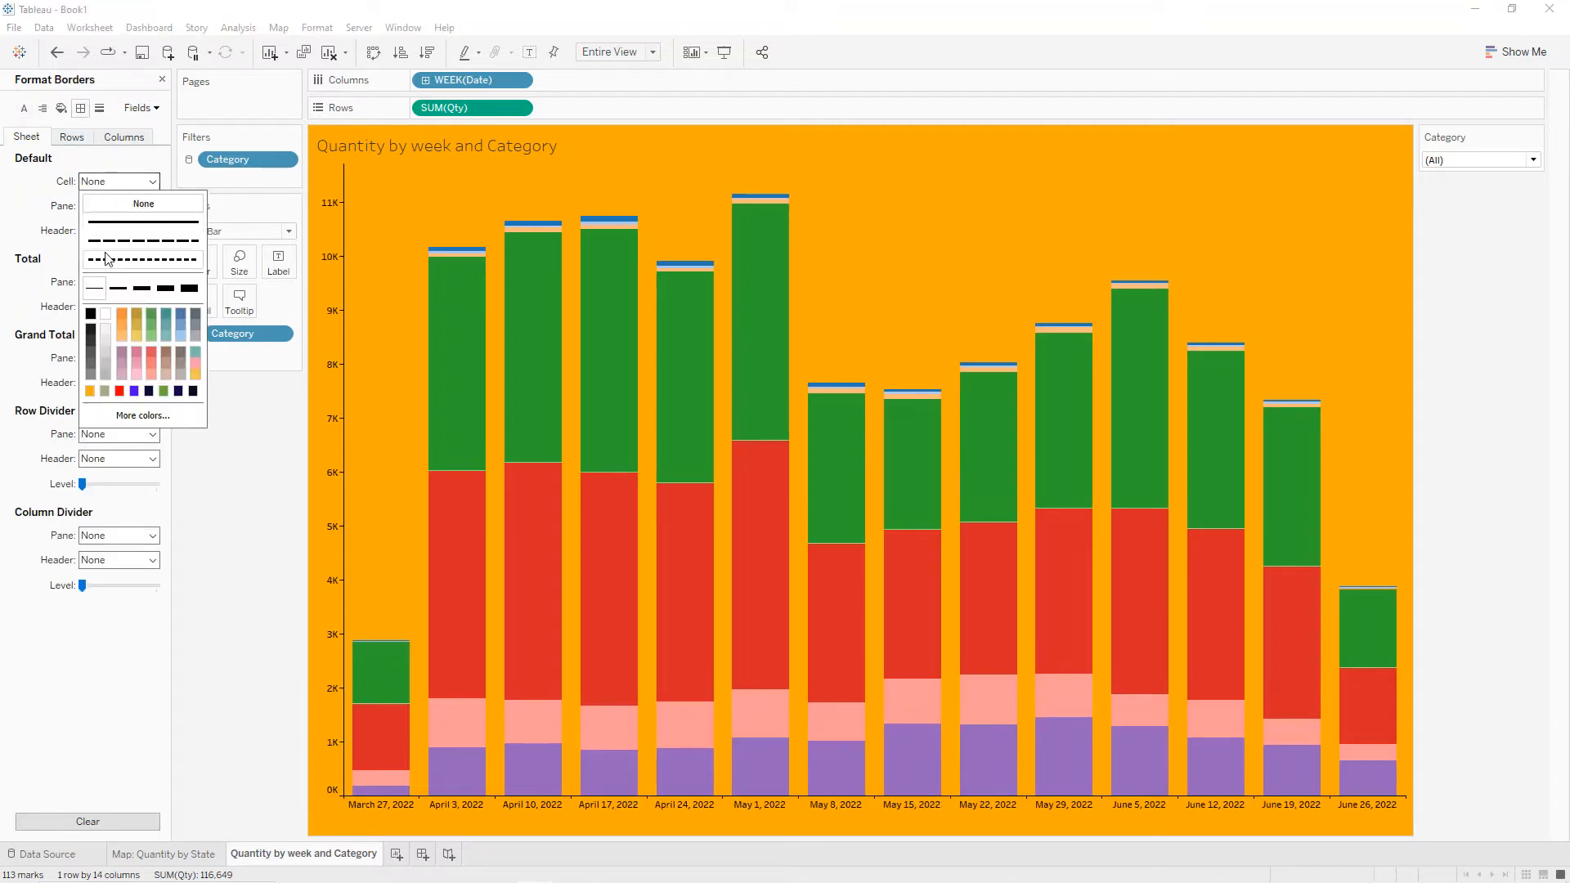
click(24, 222)
click(107, 210)
click(91, 340)
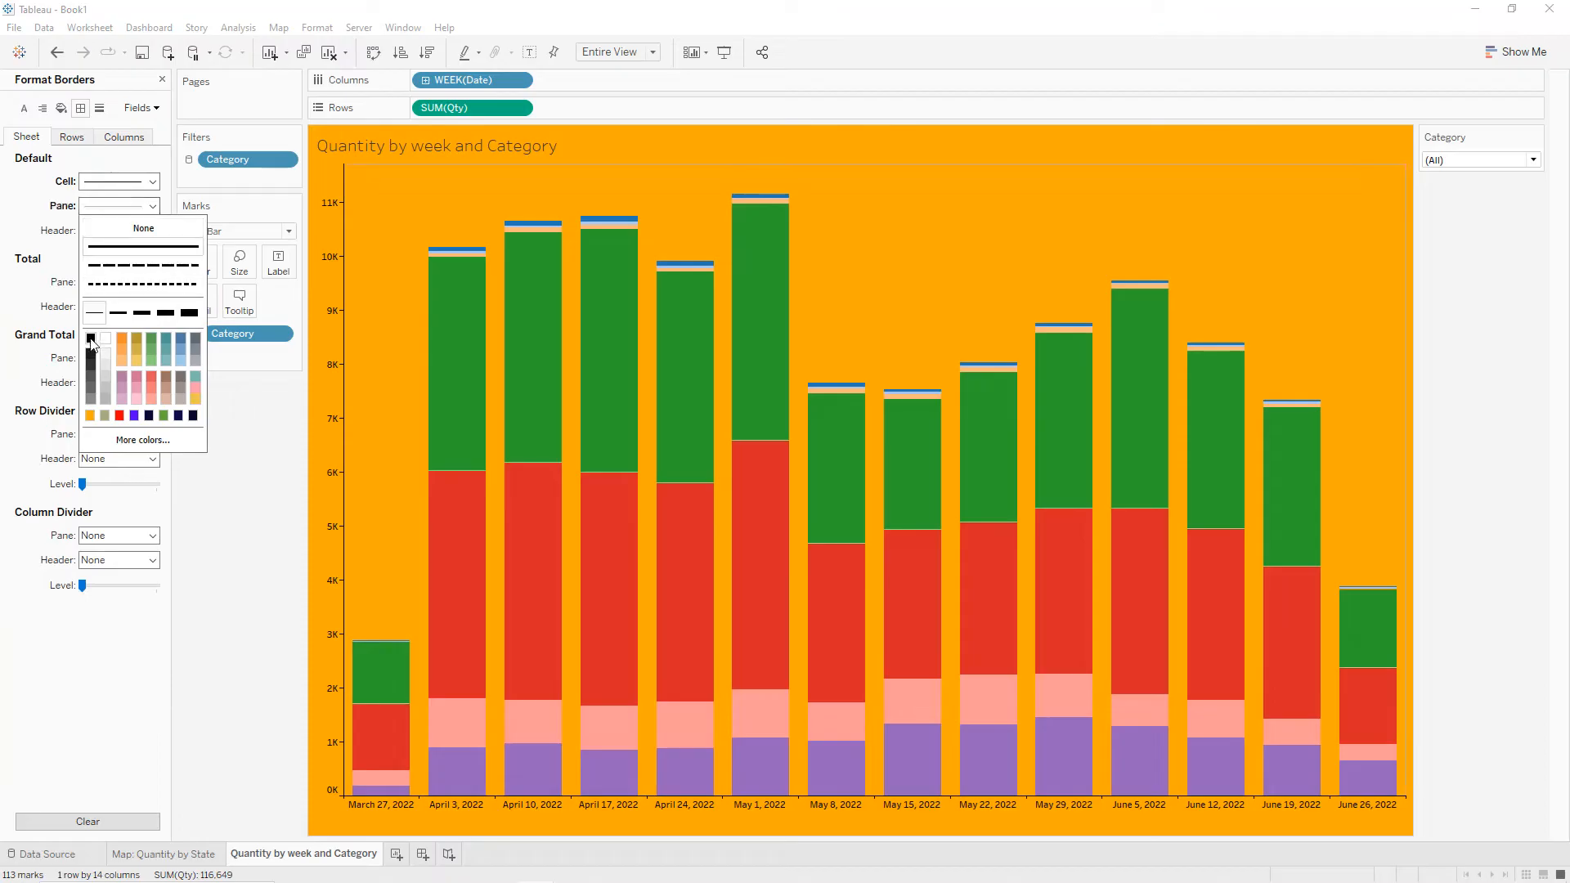
click(45, 272)
click(119, 230)
click(91, 363)
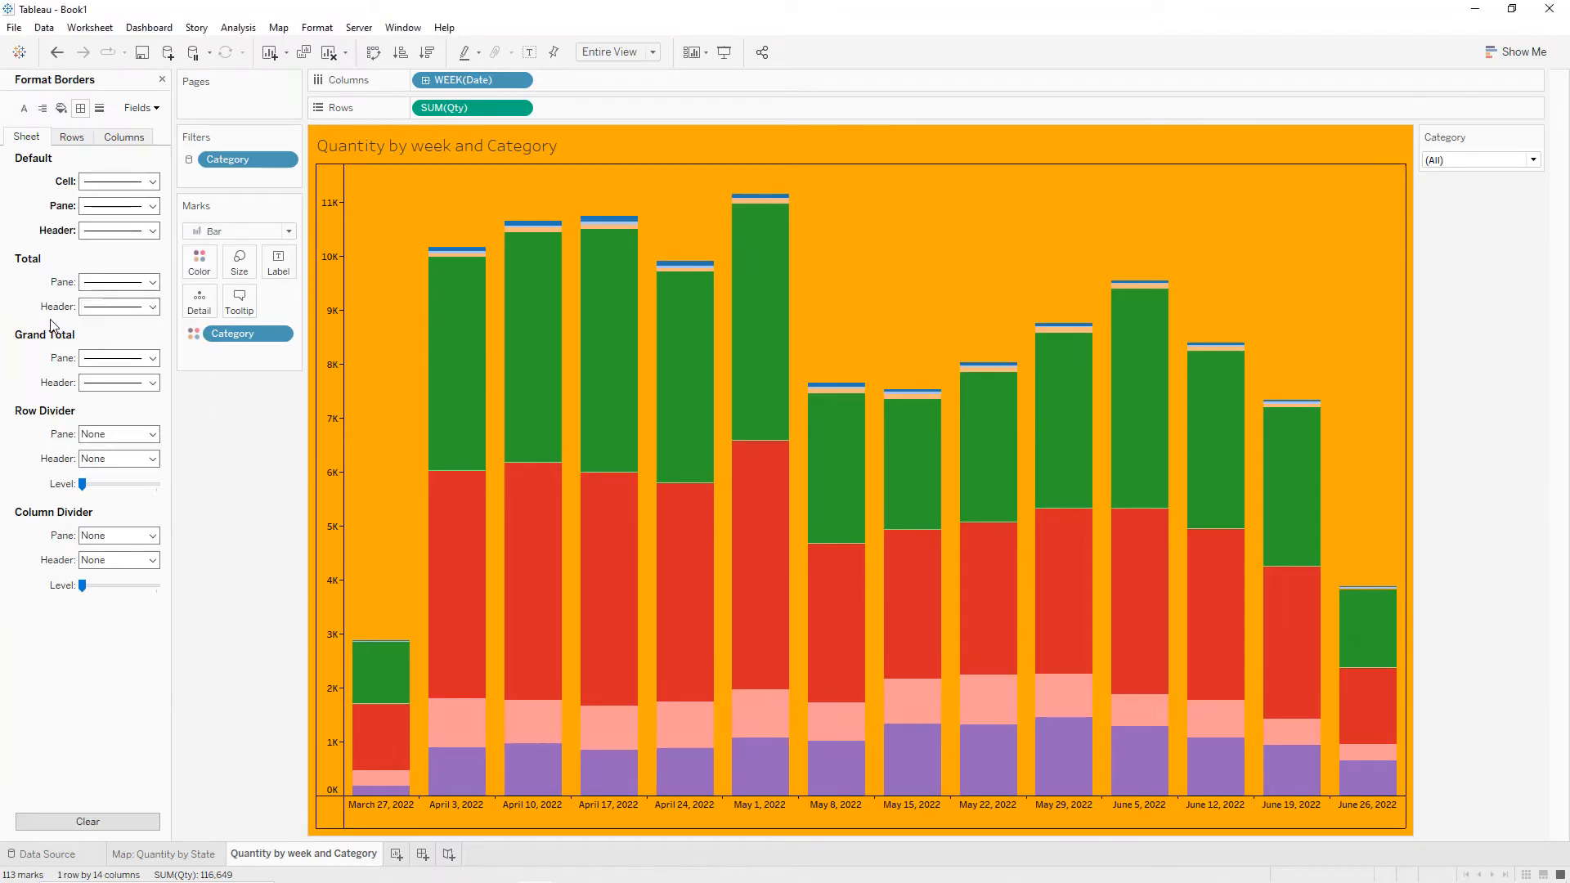
Make the pane lines of the row divider and column divider black.
click(107, 433)
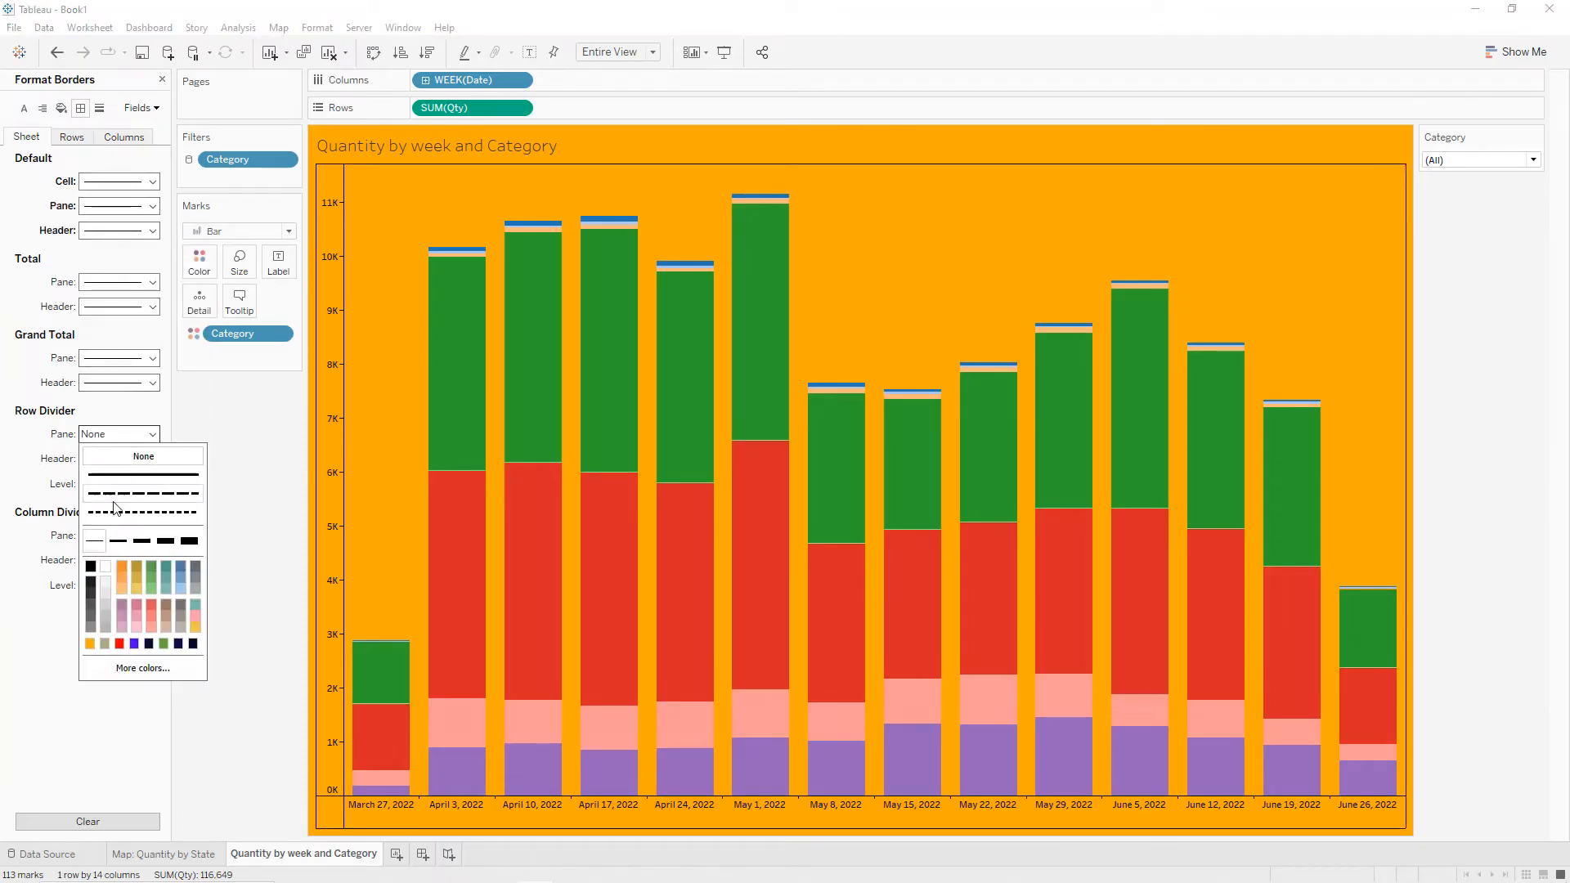
click(91, 566)
click(115, 535)
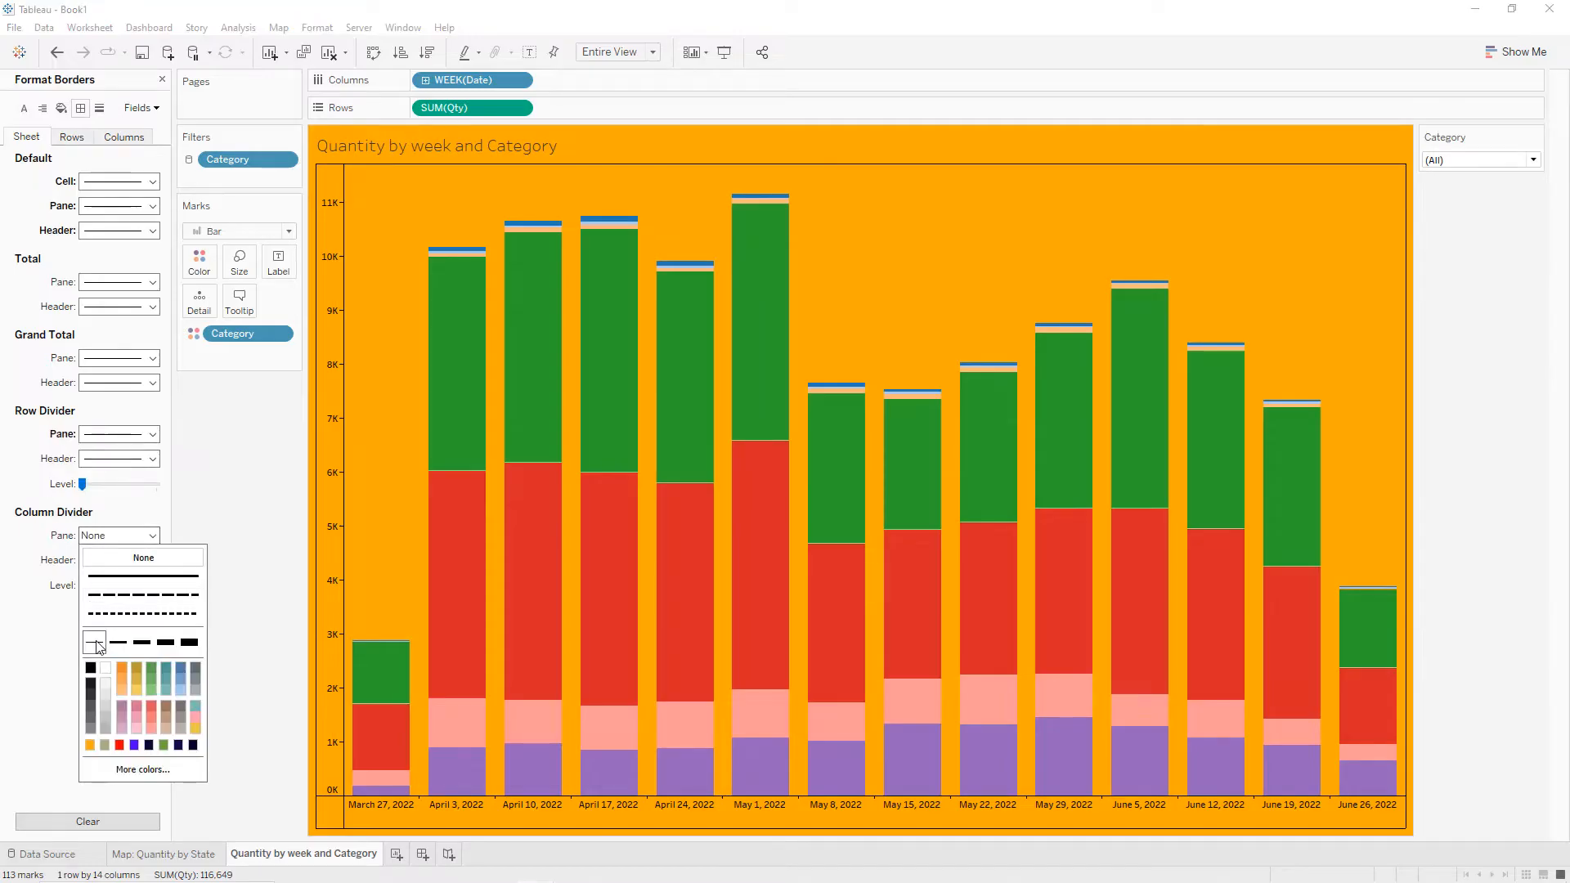
click(91, 668)
click(62, 643)
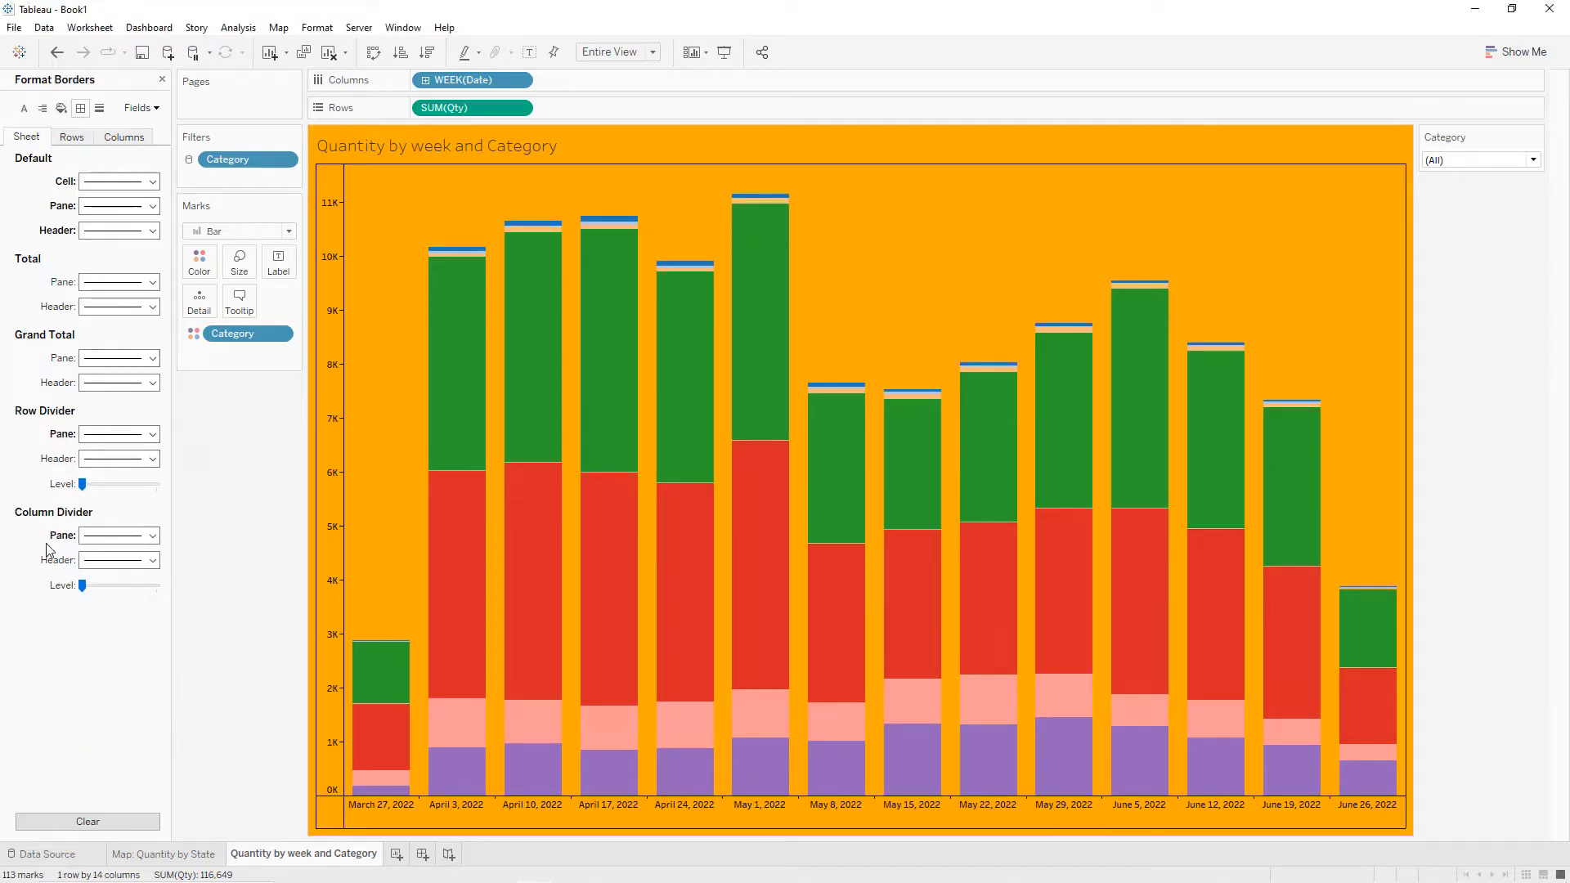
Format the sheet title as centered, bold, size 11 white text.
double_click(811, 151)
key(ctrl+a)
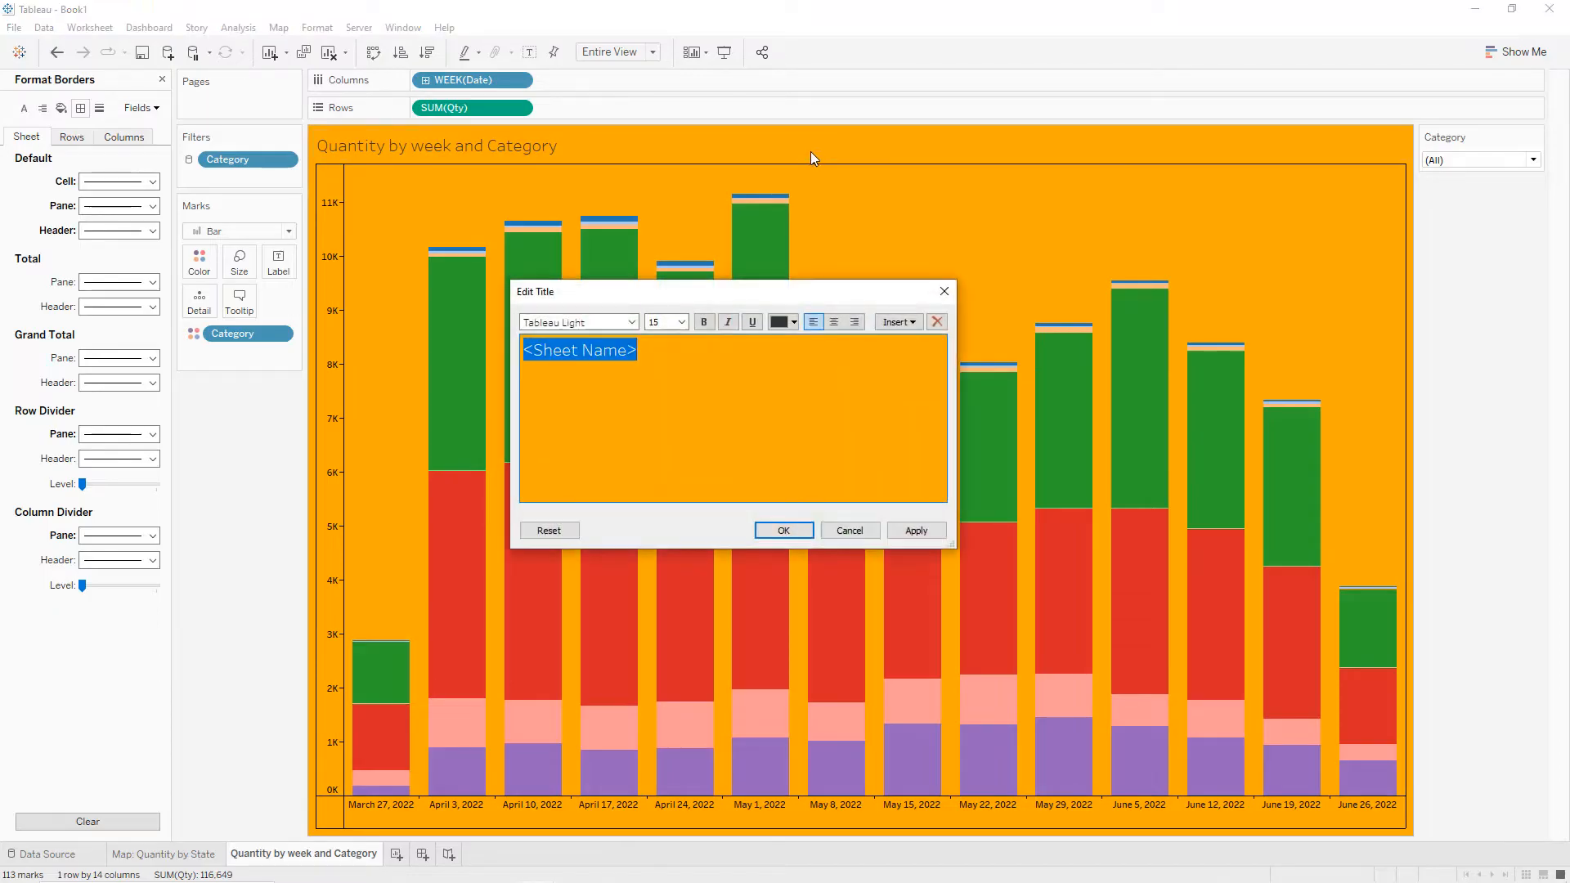
click(834, 321)
click(703, 321)
click(681, 322)
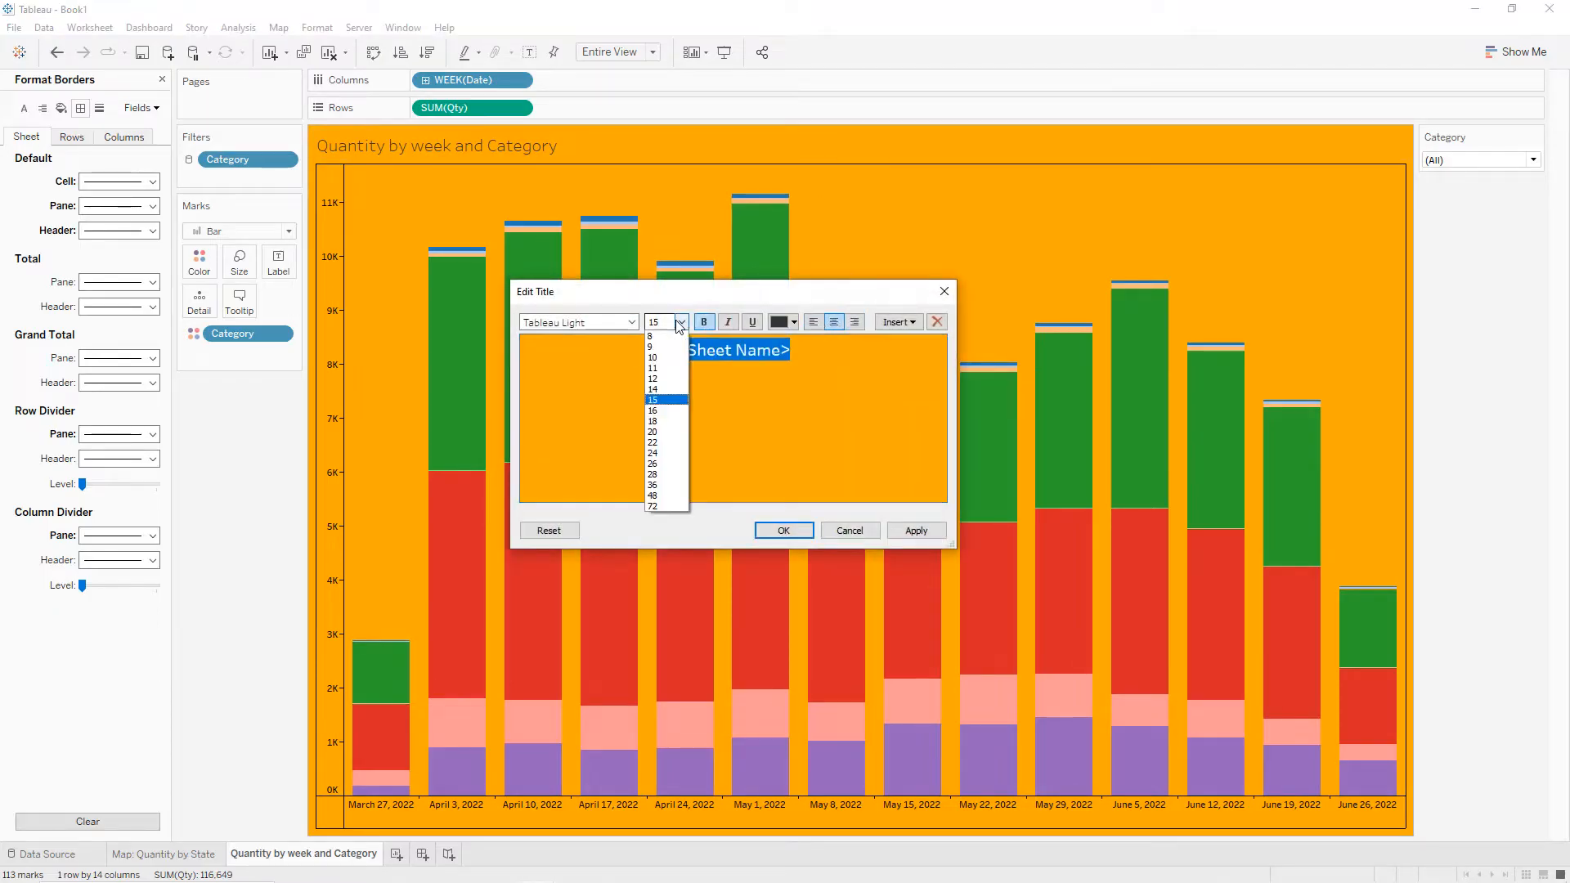
click(664, 368)
click(785, 323)
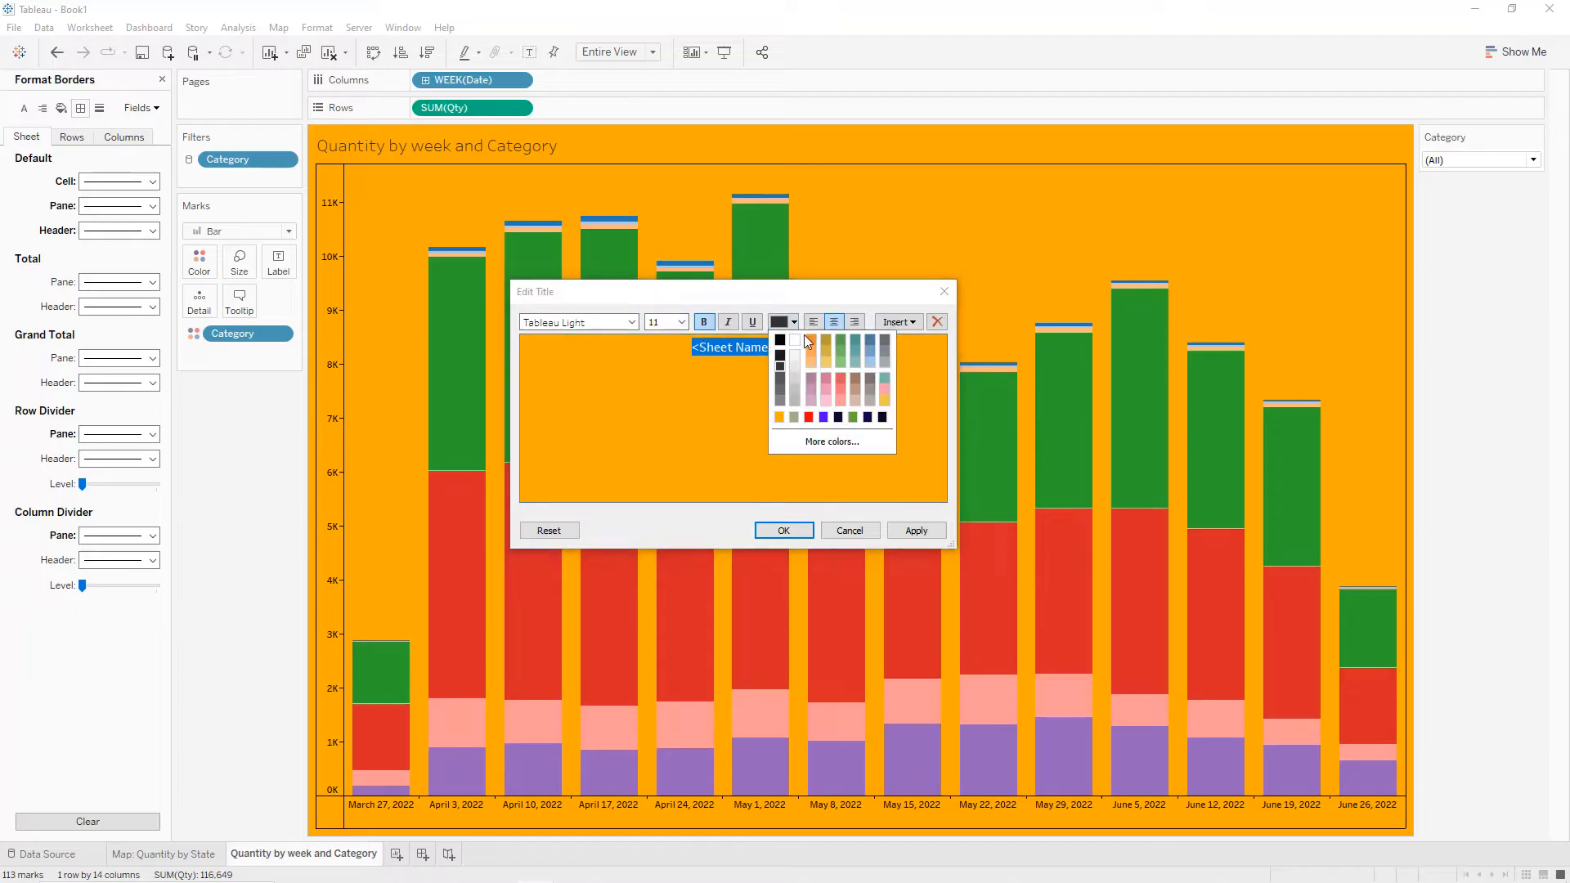
click(797, 339)
click(916, 530)
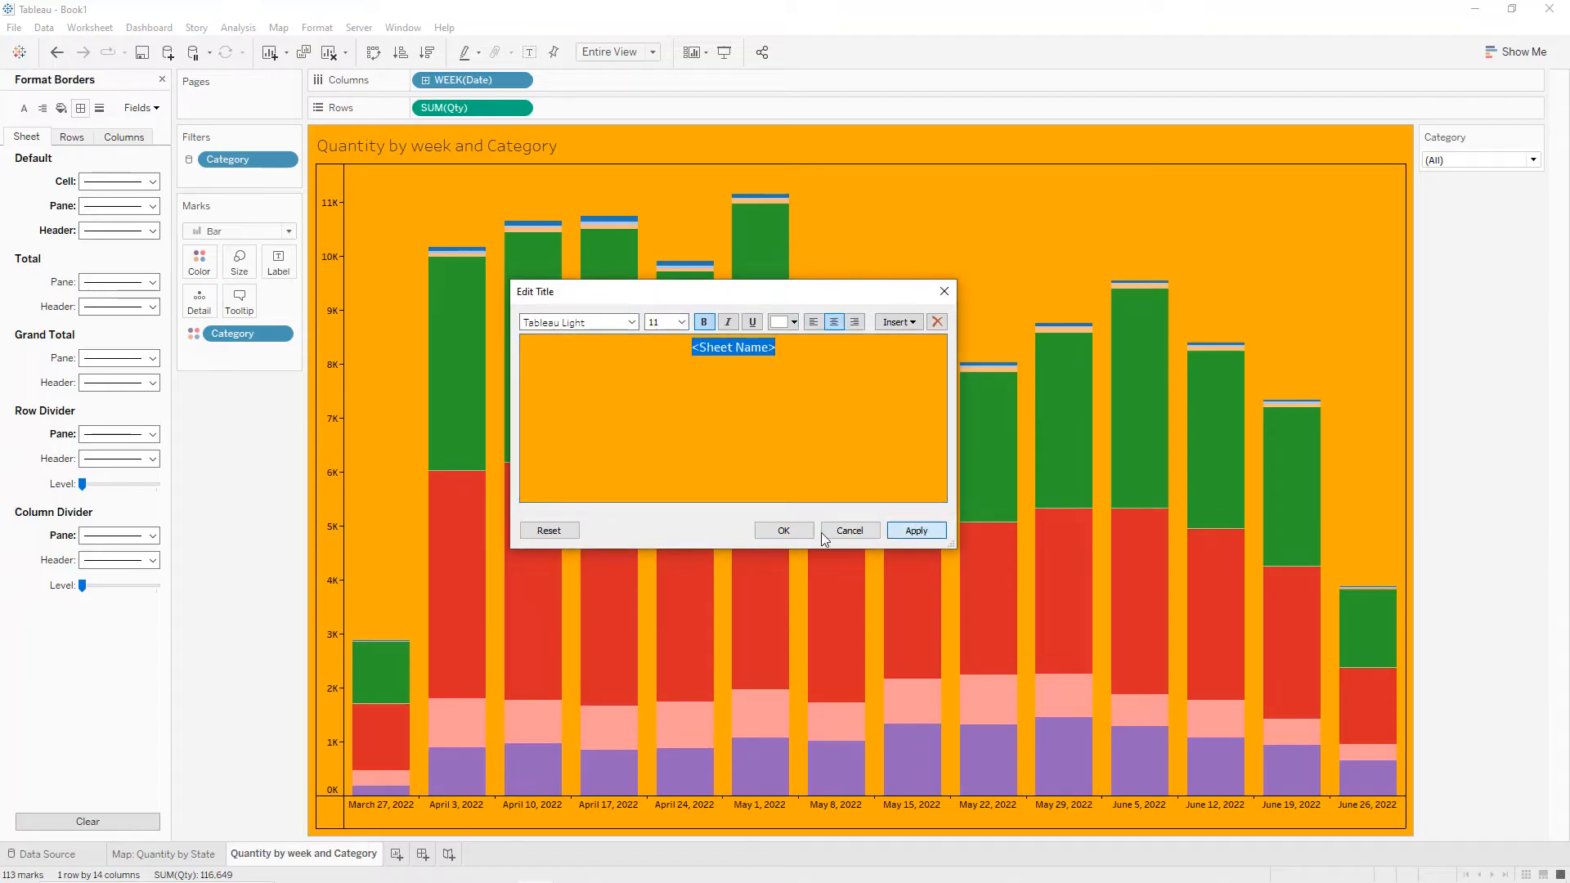
click(783, 530)
Add a black solid border around the sheet title.
right_click(831, 144)
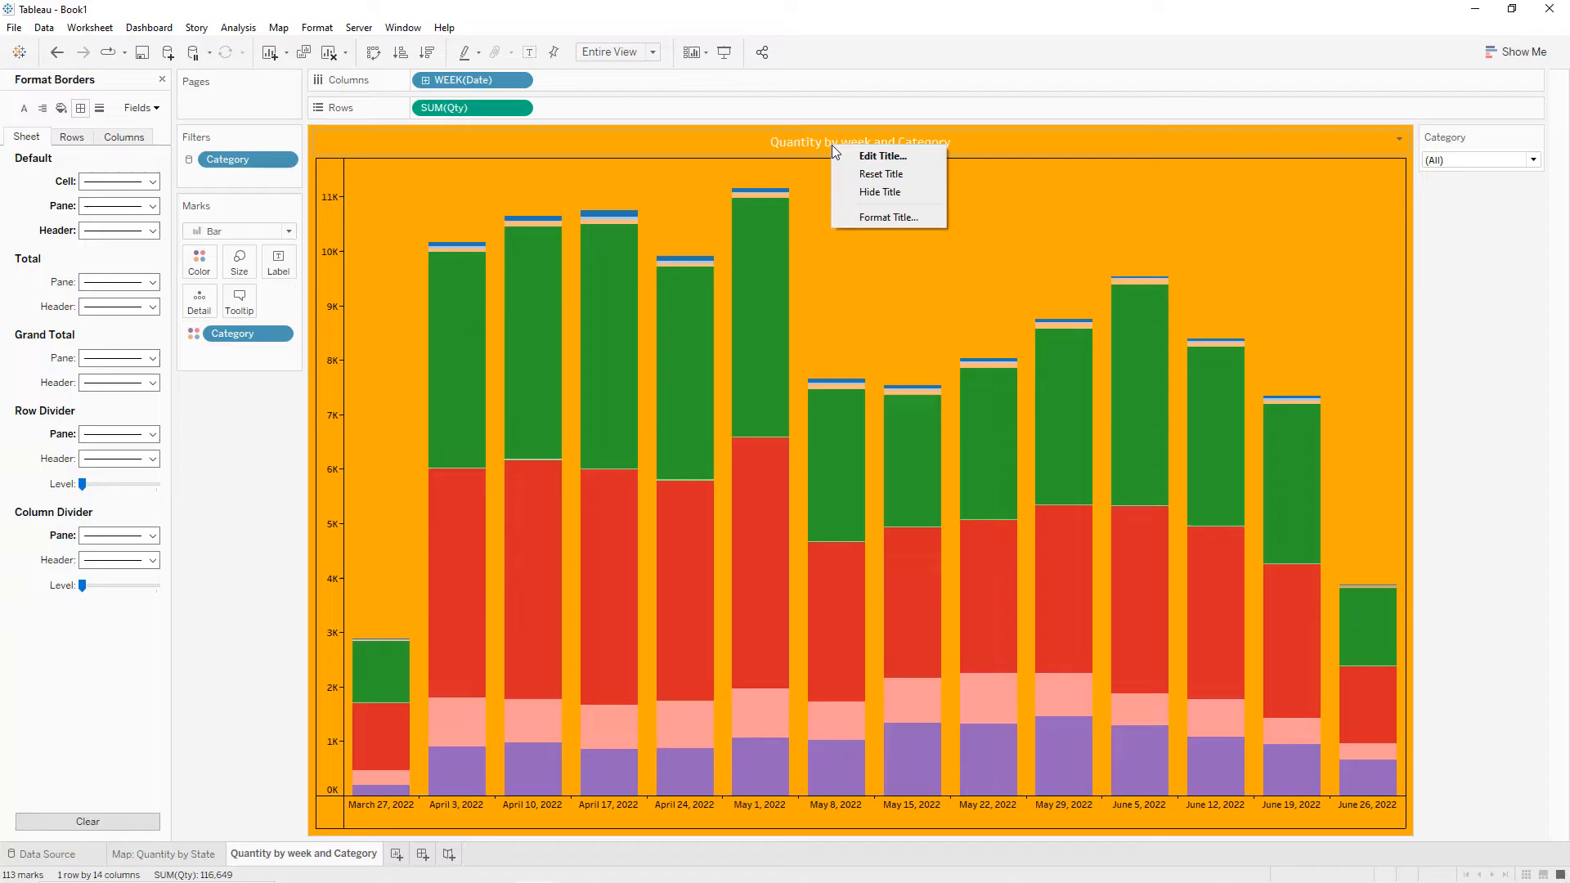
click(867, 216)
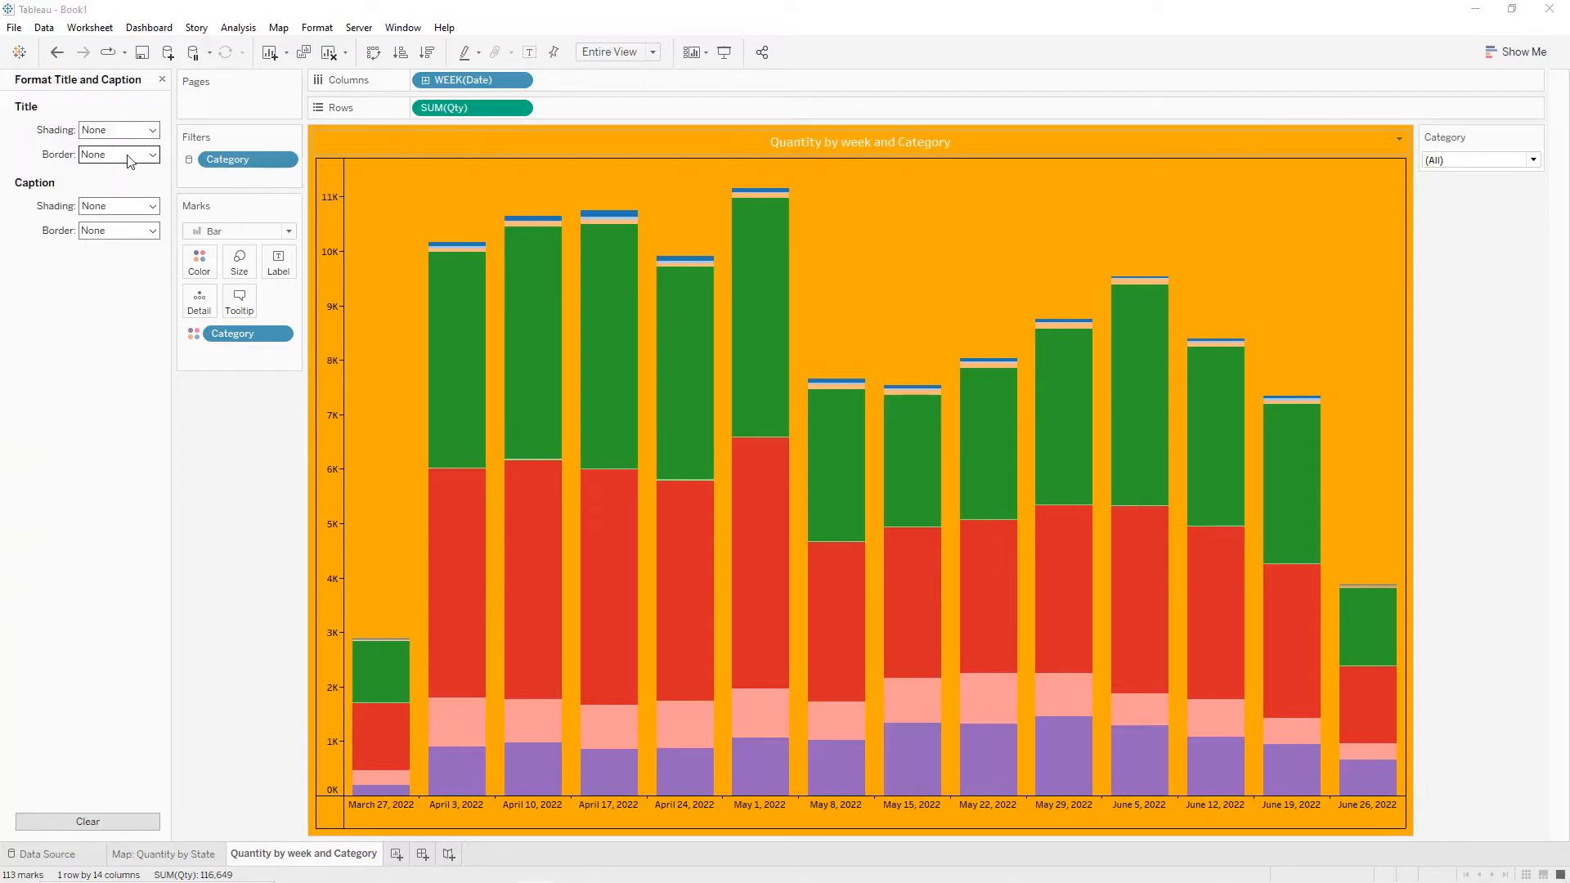
click(119, 154)
click(94, 261)
click(91, 288)
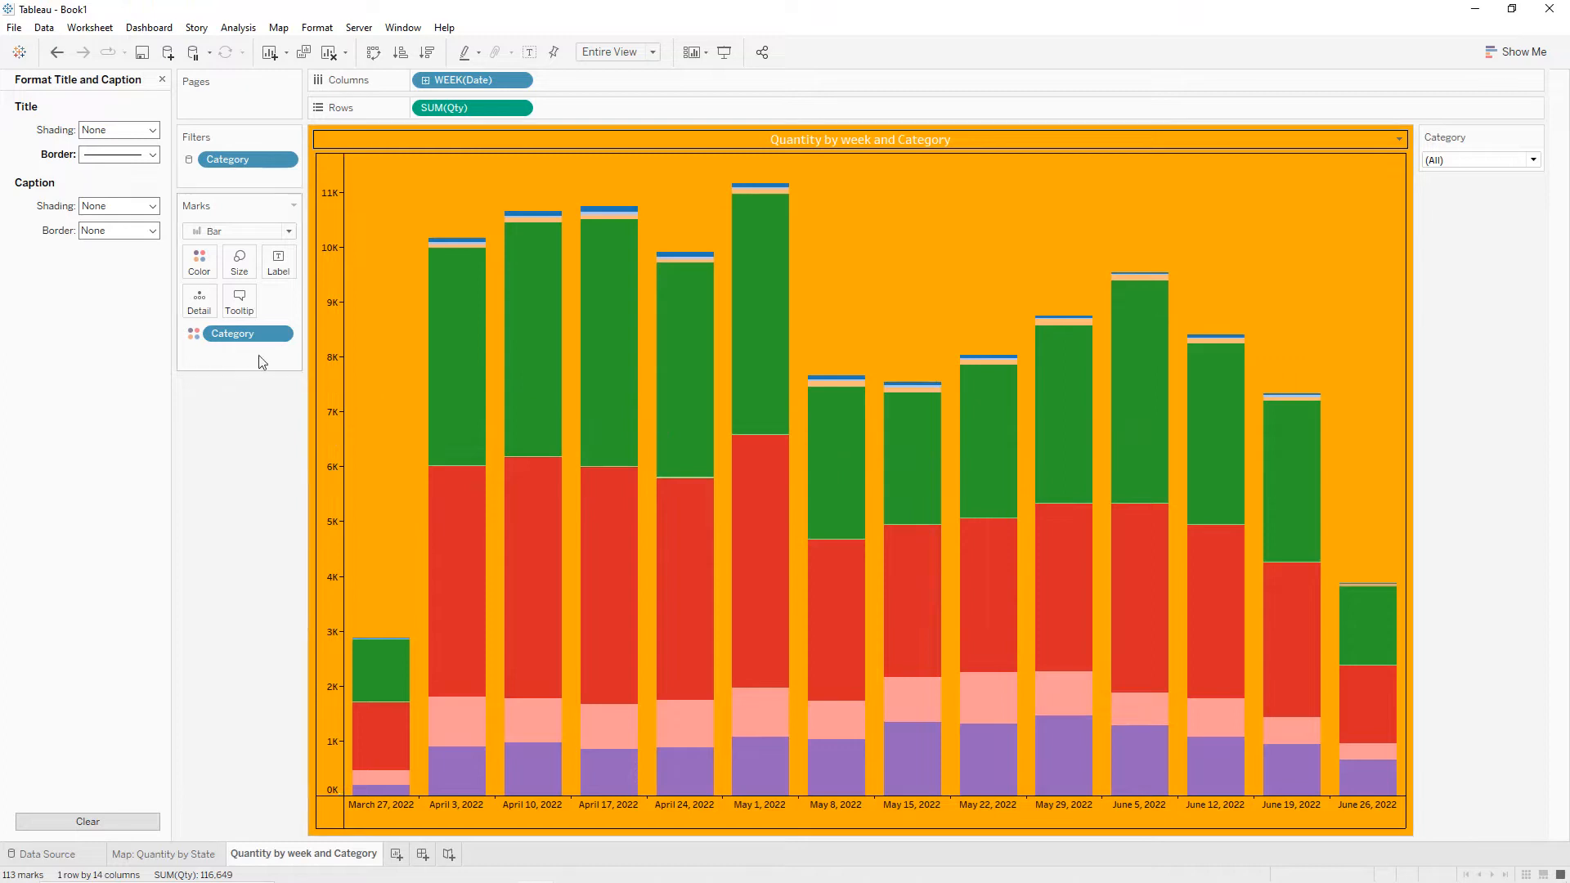
Give the bar segments a black border in the mark color effects.
click(199, 262)
click(263, 396)
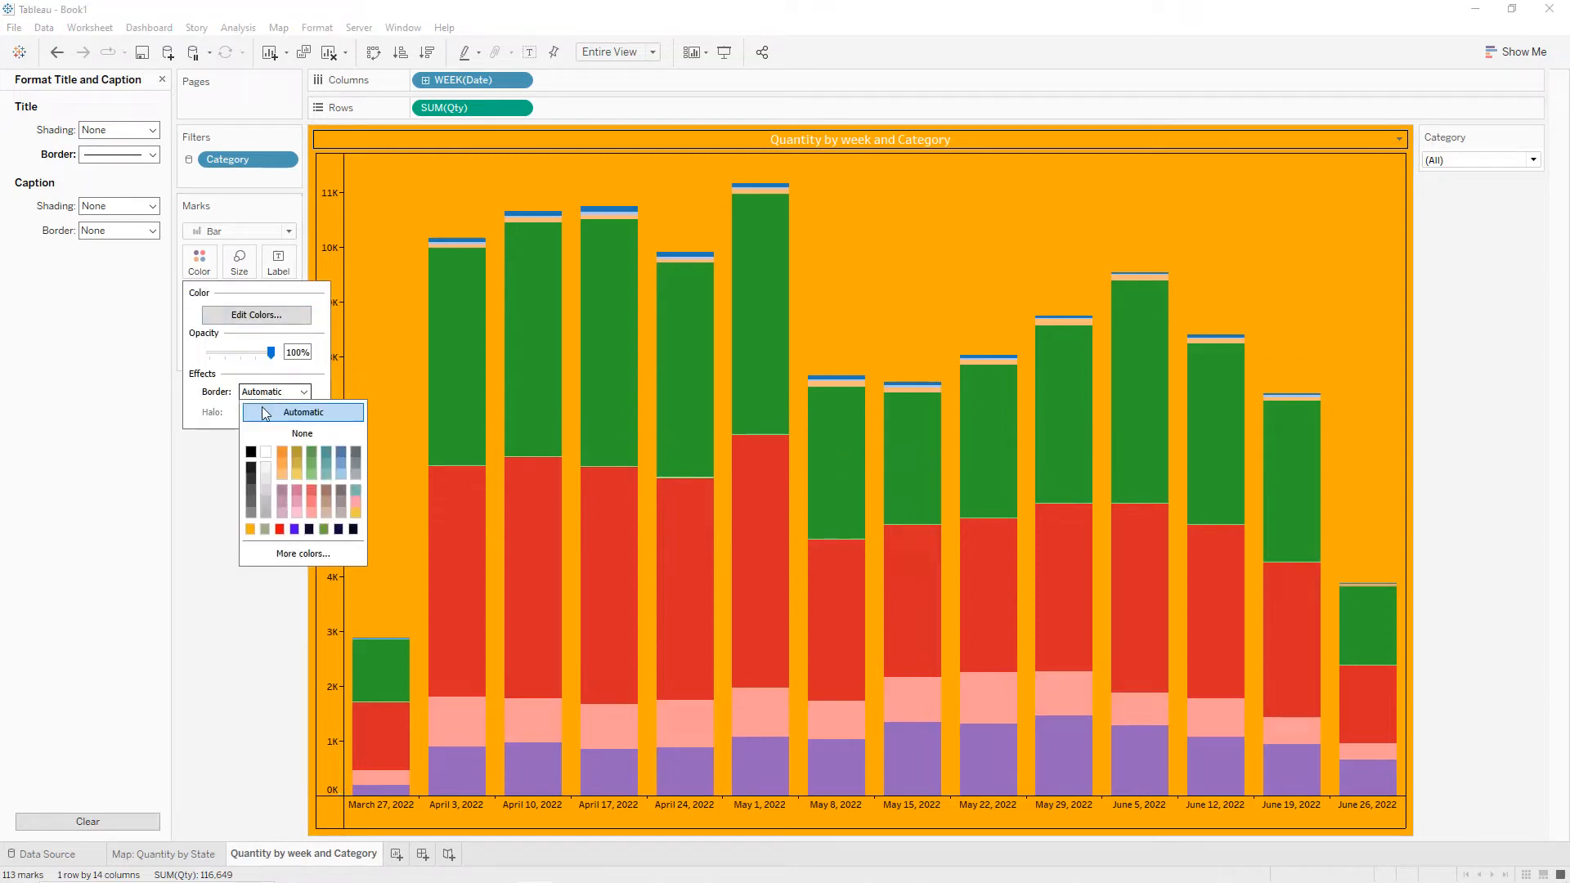
click(251, 451)
click(220, 484)
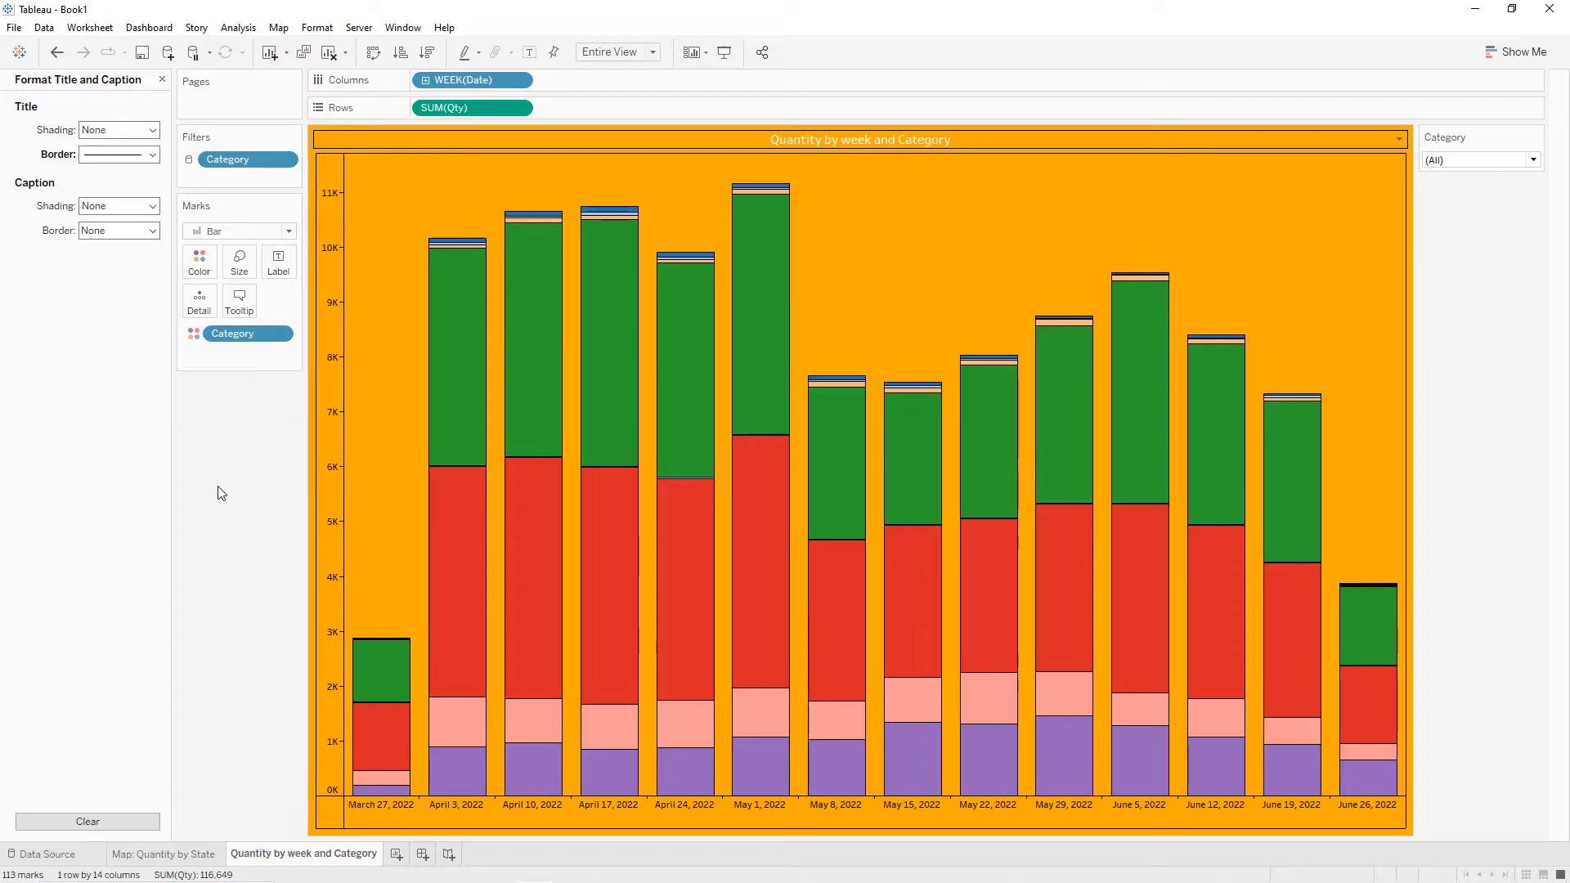
Duplicate the "Quantity by week and Category" sheet and rename the copy "Amount by week and Category".
right_click(318, 854)
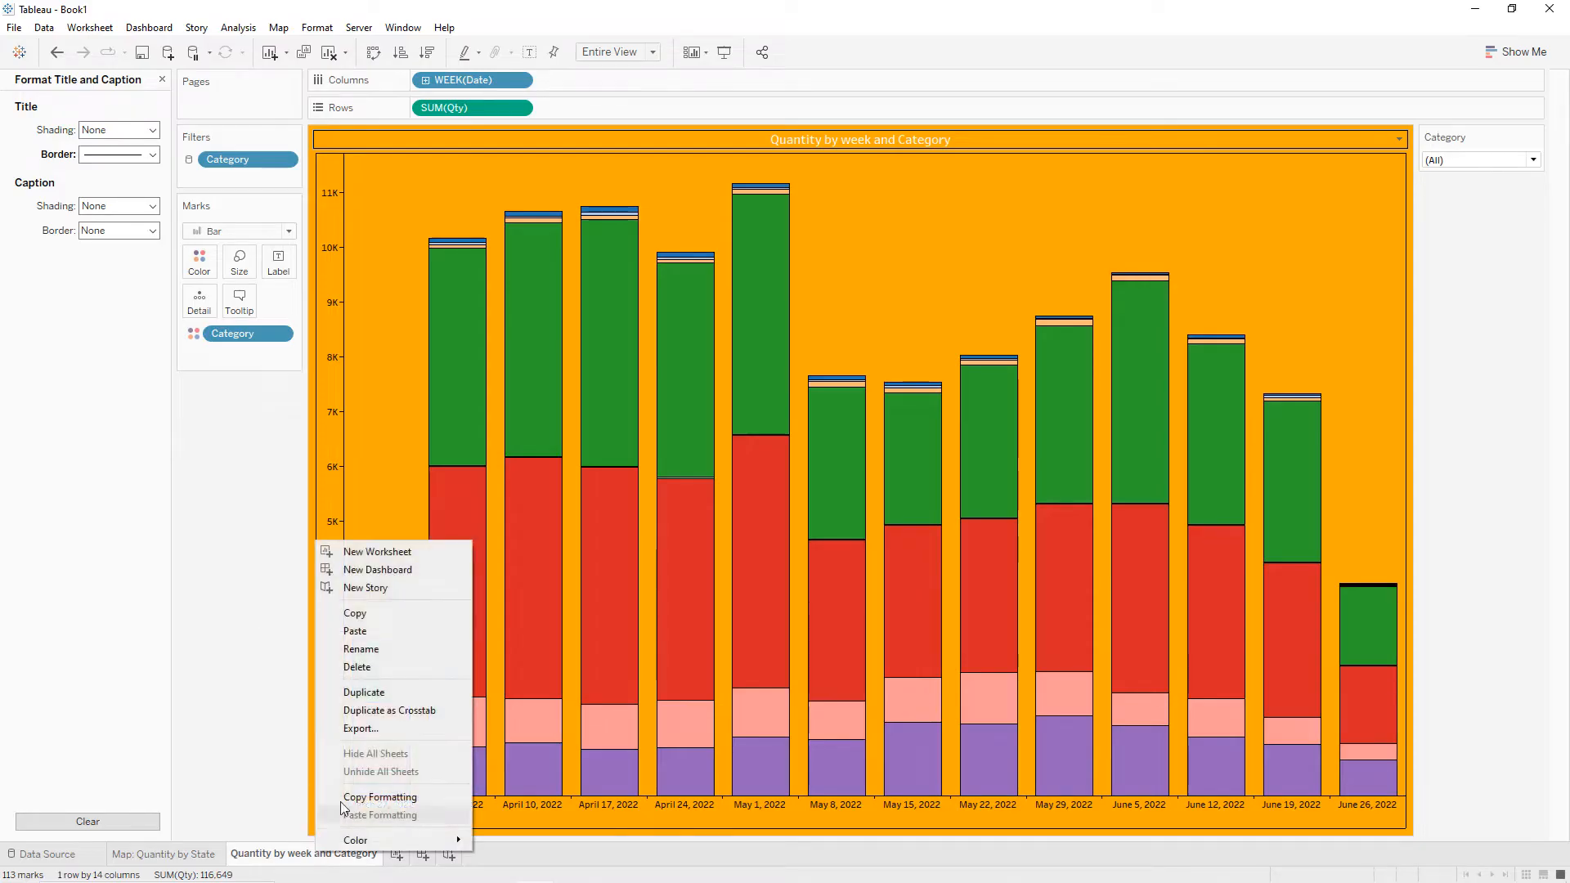
click(364, 693)
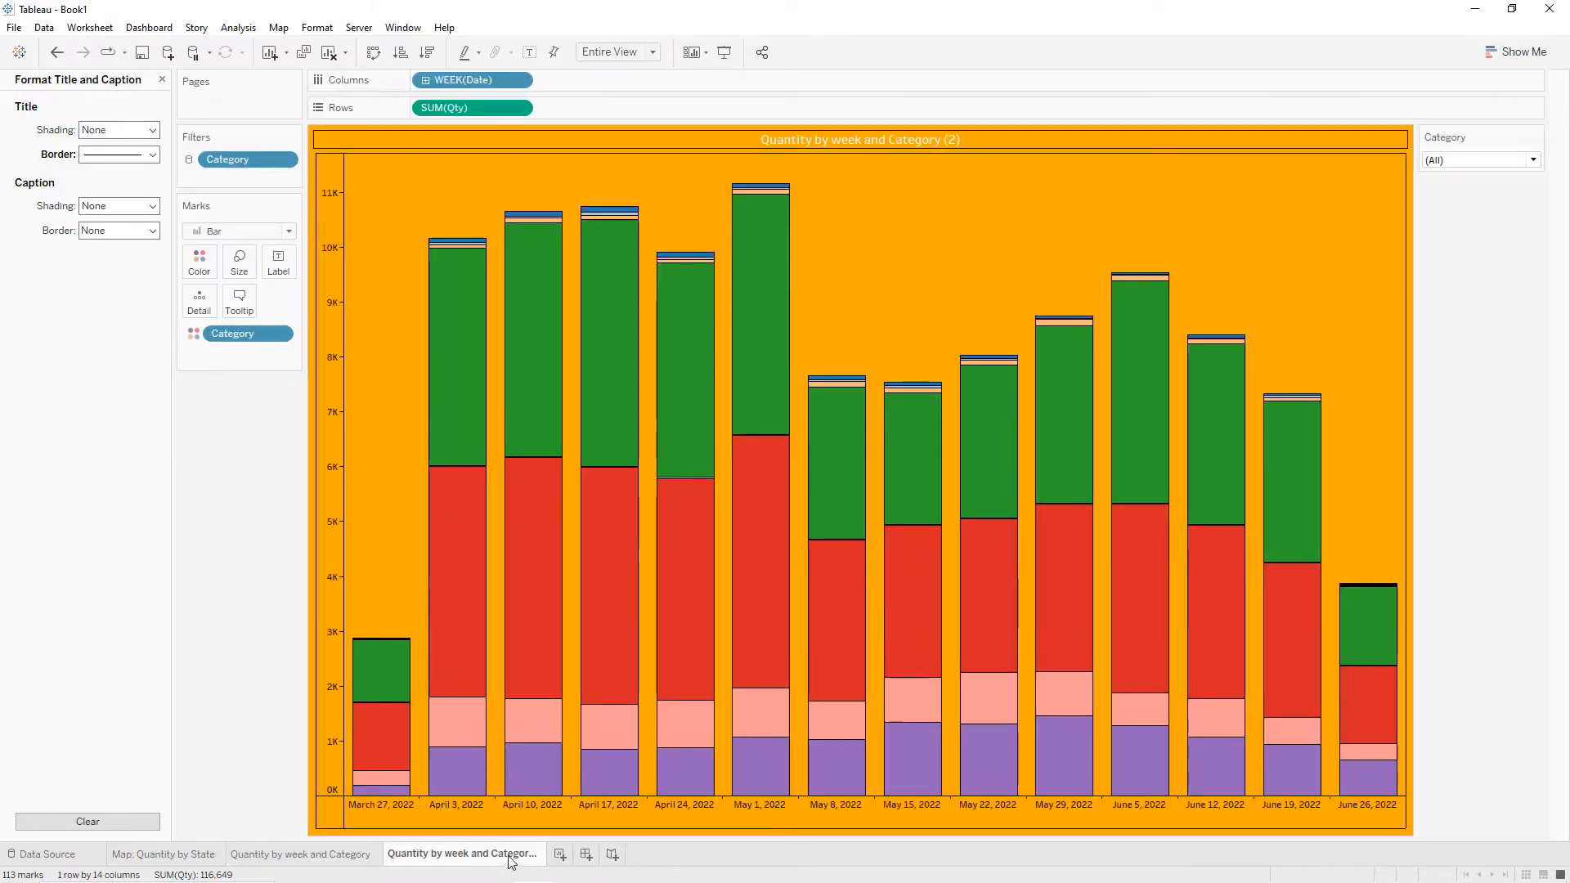
double_click(509, 854)
key(End)
key(BackSpace)
key(BackSpace)
key(BackSpace)
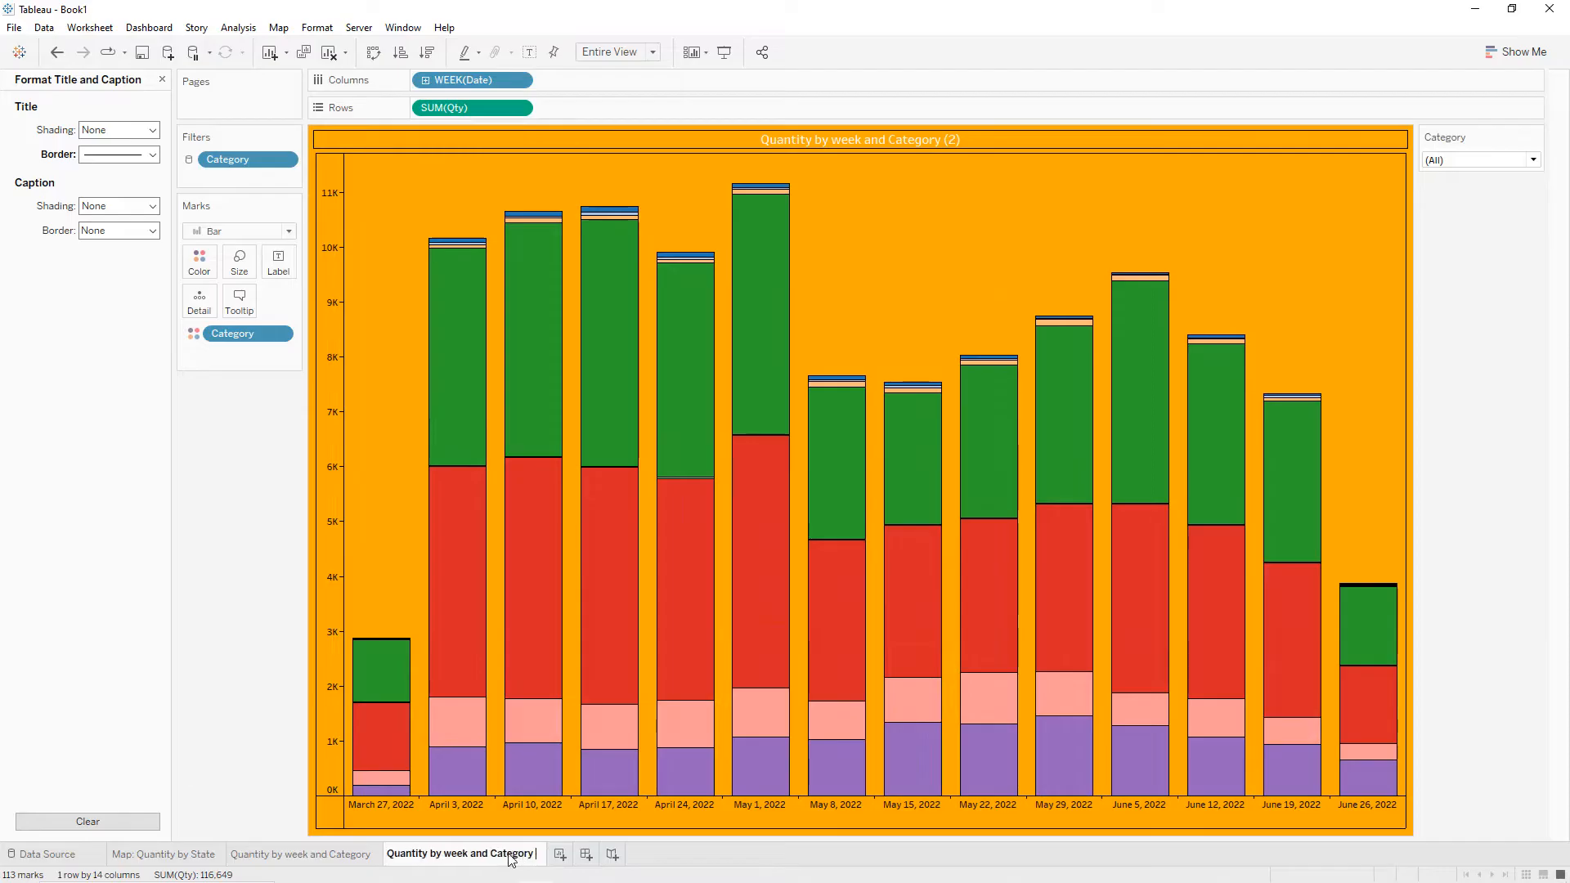
key(Home)
key(Delete)
key(Delete)
key(Delete)
key(Delete)
key(Delete)
key(Delete)
key(Delete)
key(Delete)
key(Delete)
text(Amount)
key(Return)
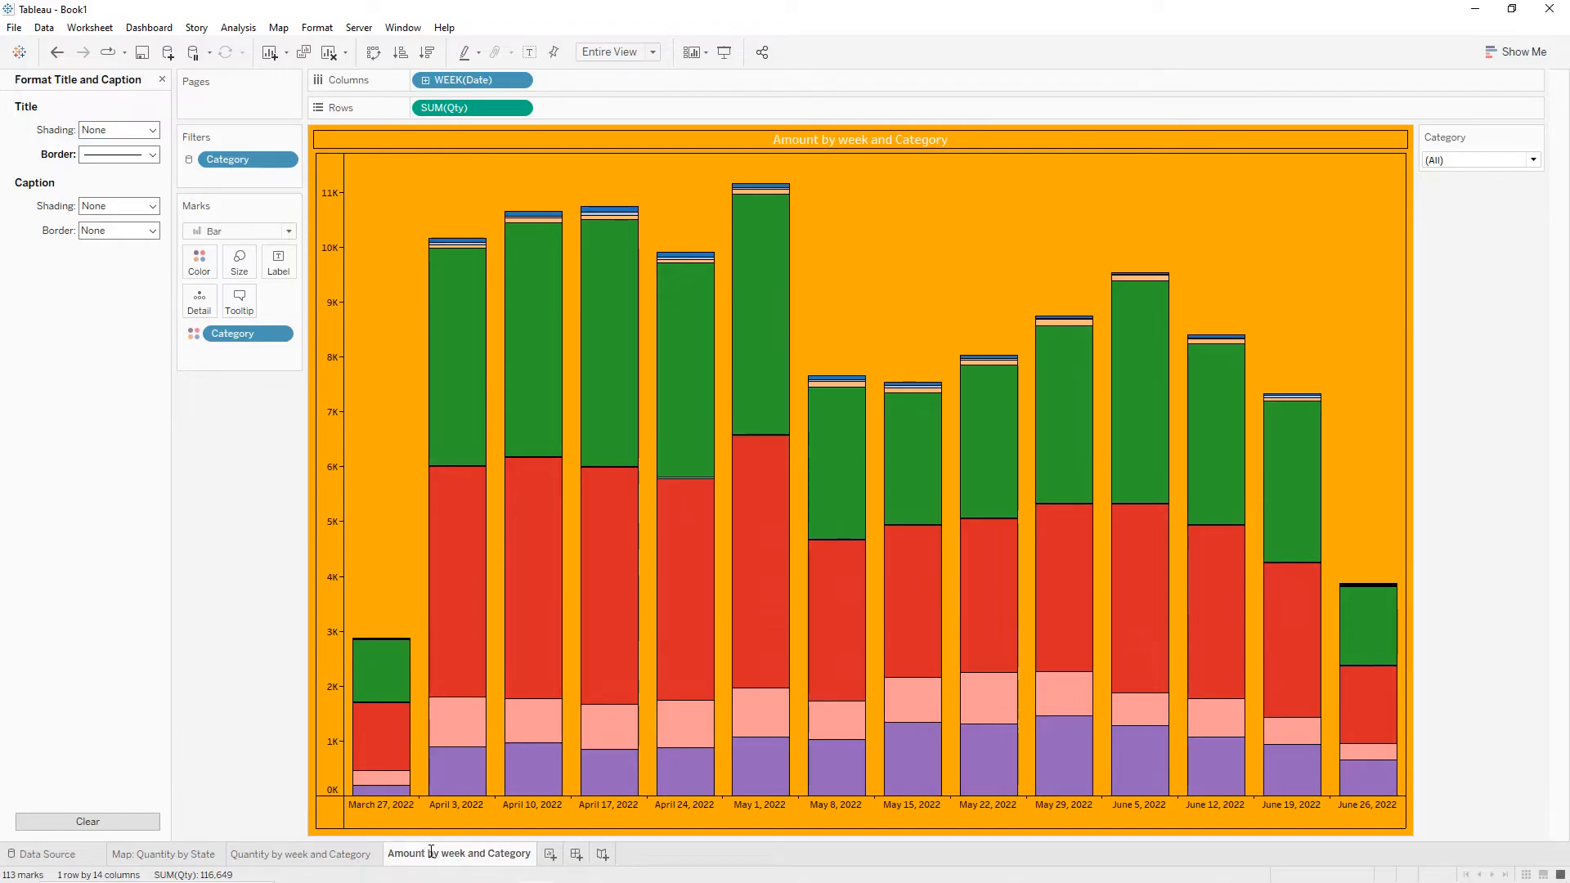
Replace SUM(Qty) with SUM(Amount) on the rows and change the mark type to Line.
drag(480, 107, 266, 404)
click(247, 235)
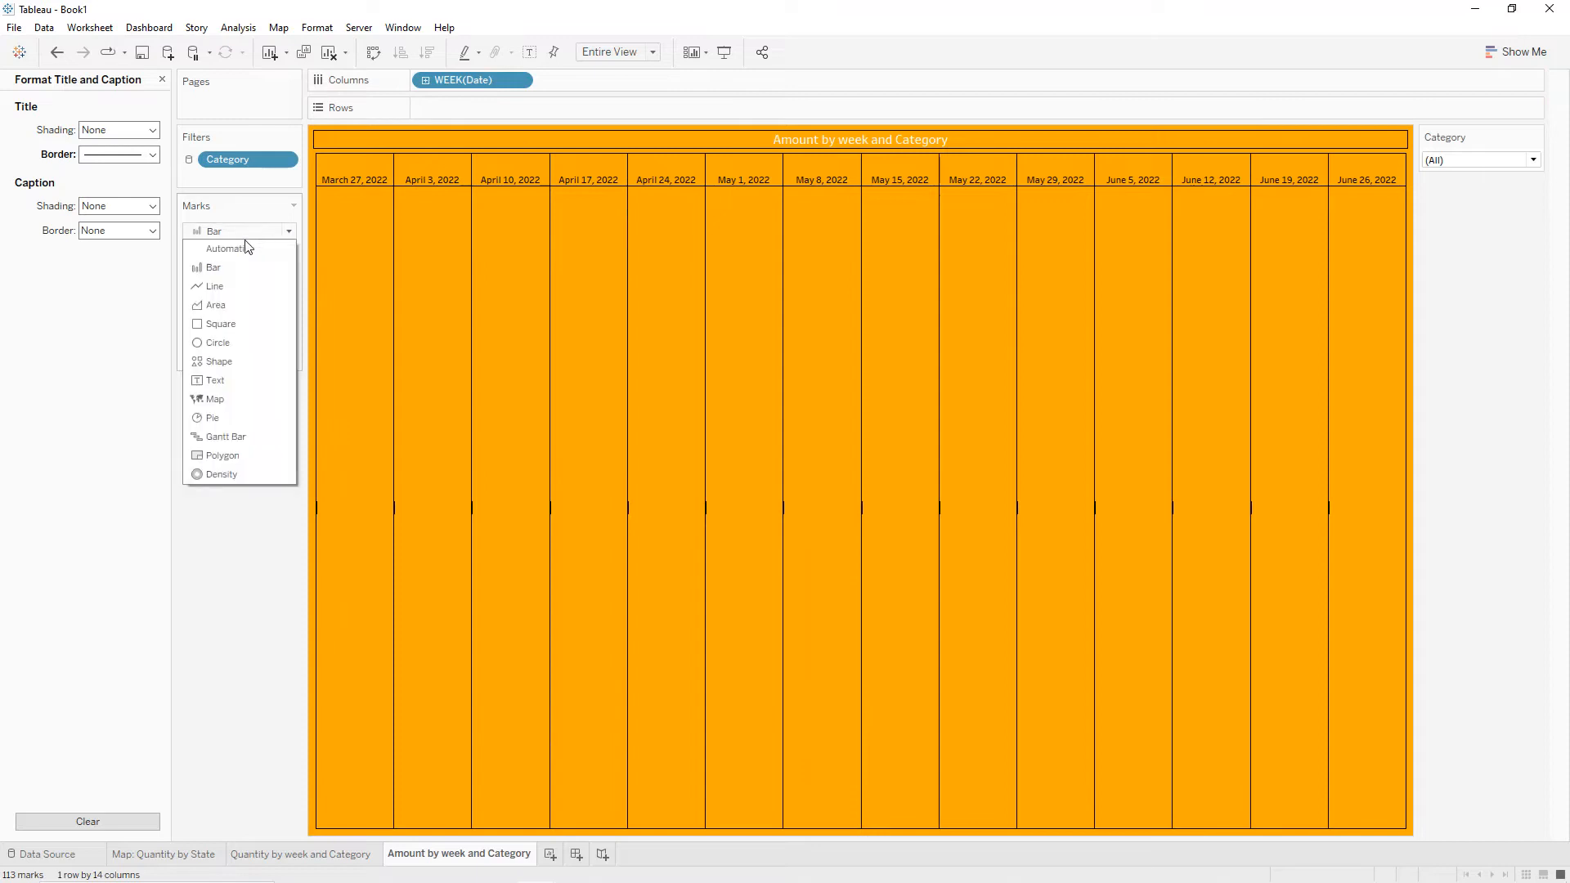
click(216, 286)
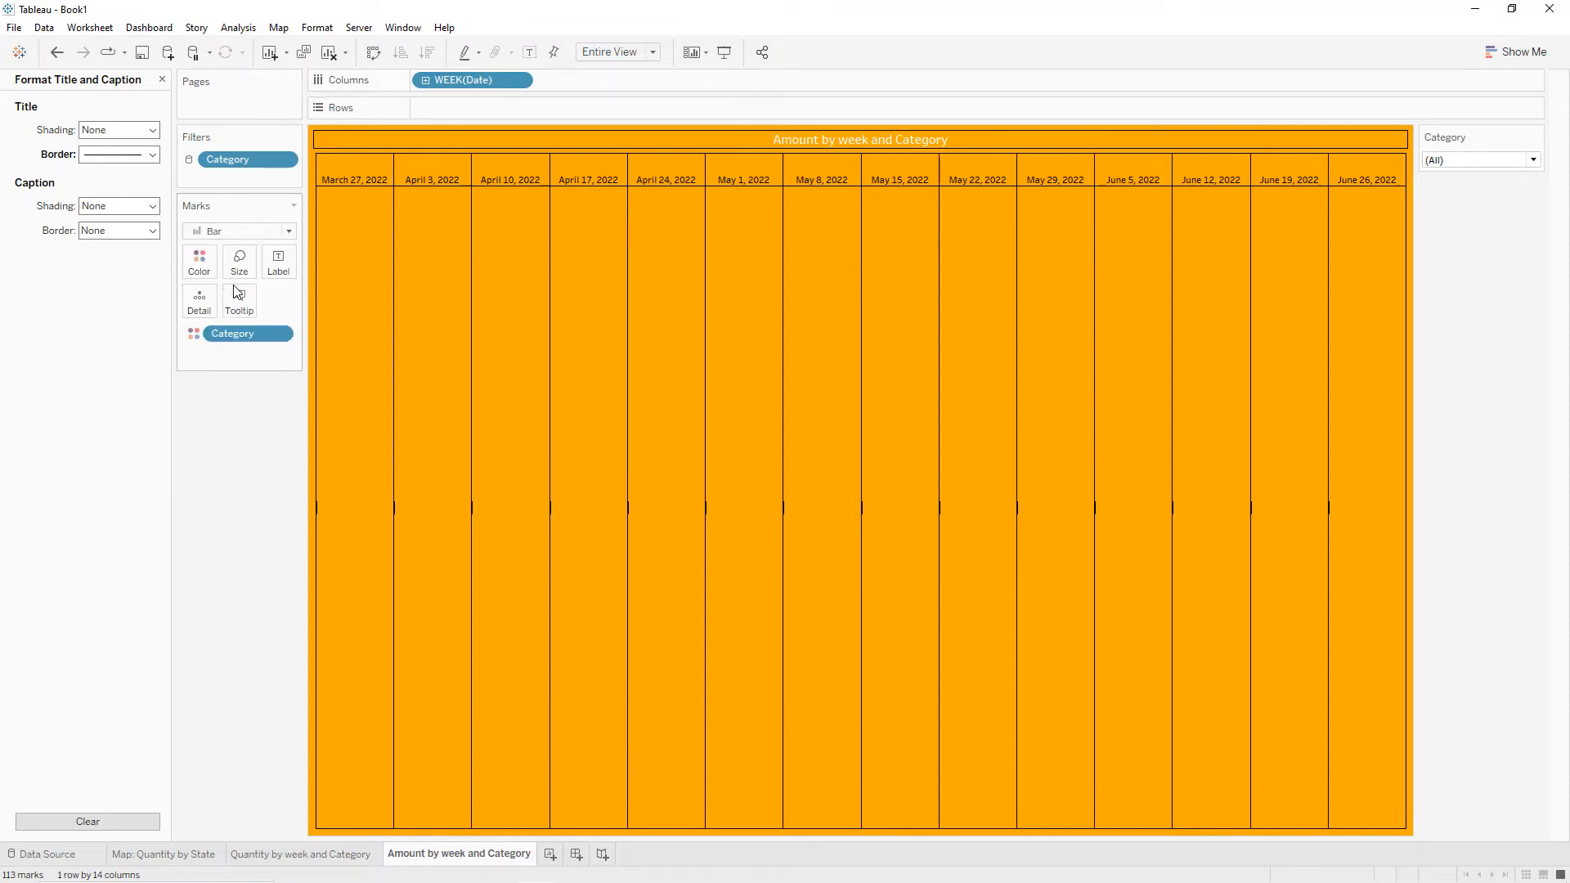
click(162, 79)
click(82, 548)
drag(96, 536, 479, 111)
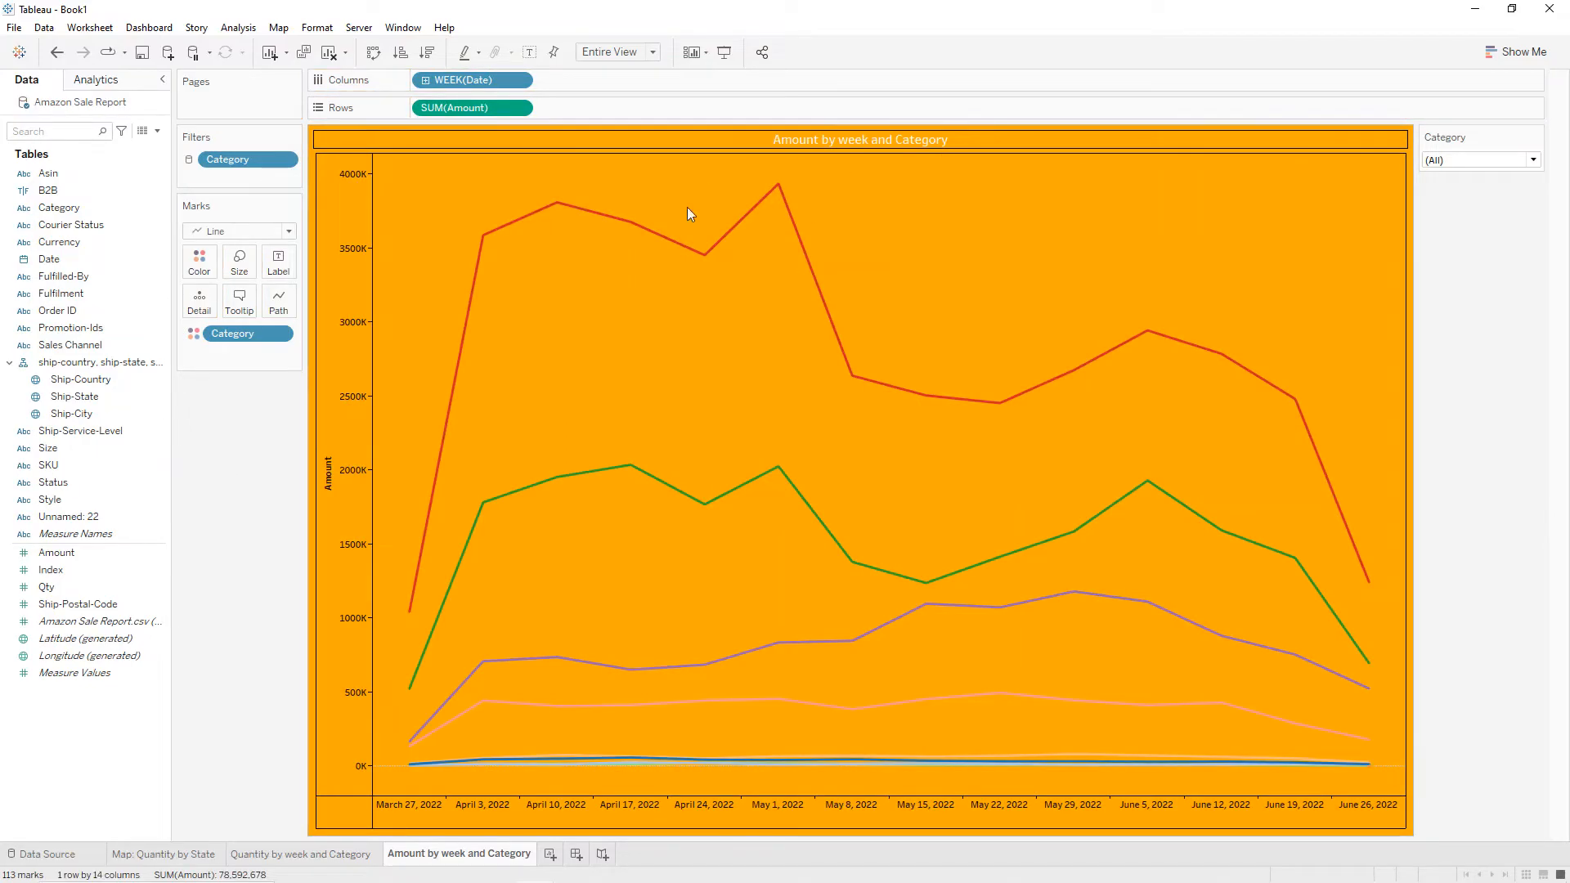
Clear the Amount axis title and show markers at the points of the category lines.
double_click(329, 479)
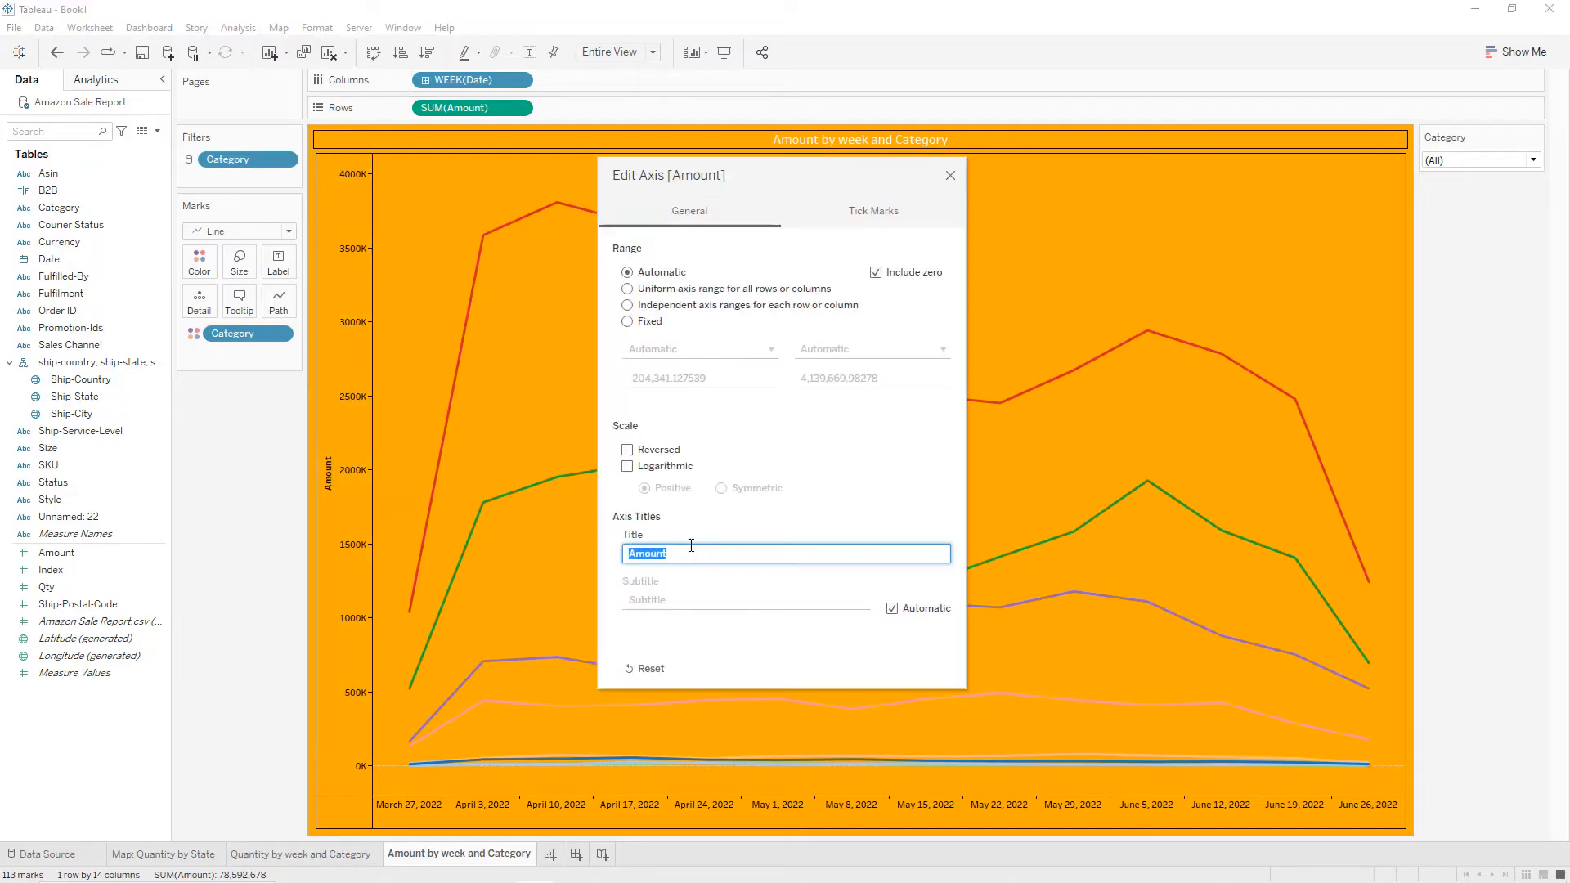
key(BackSpace)
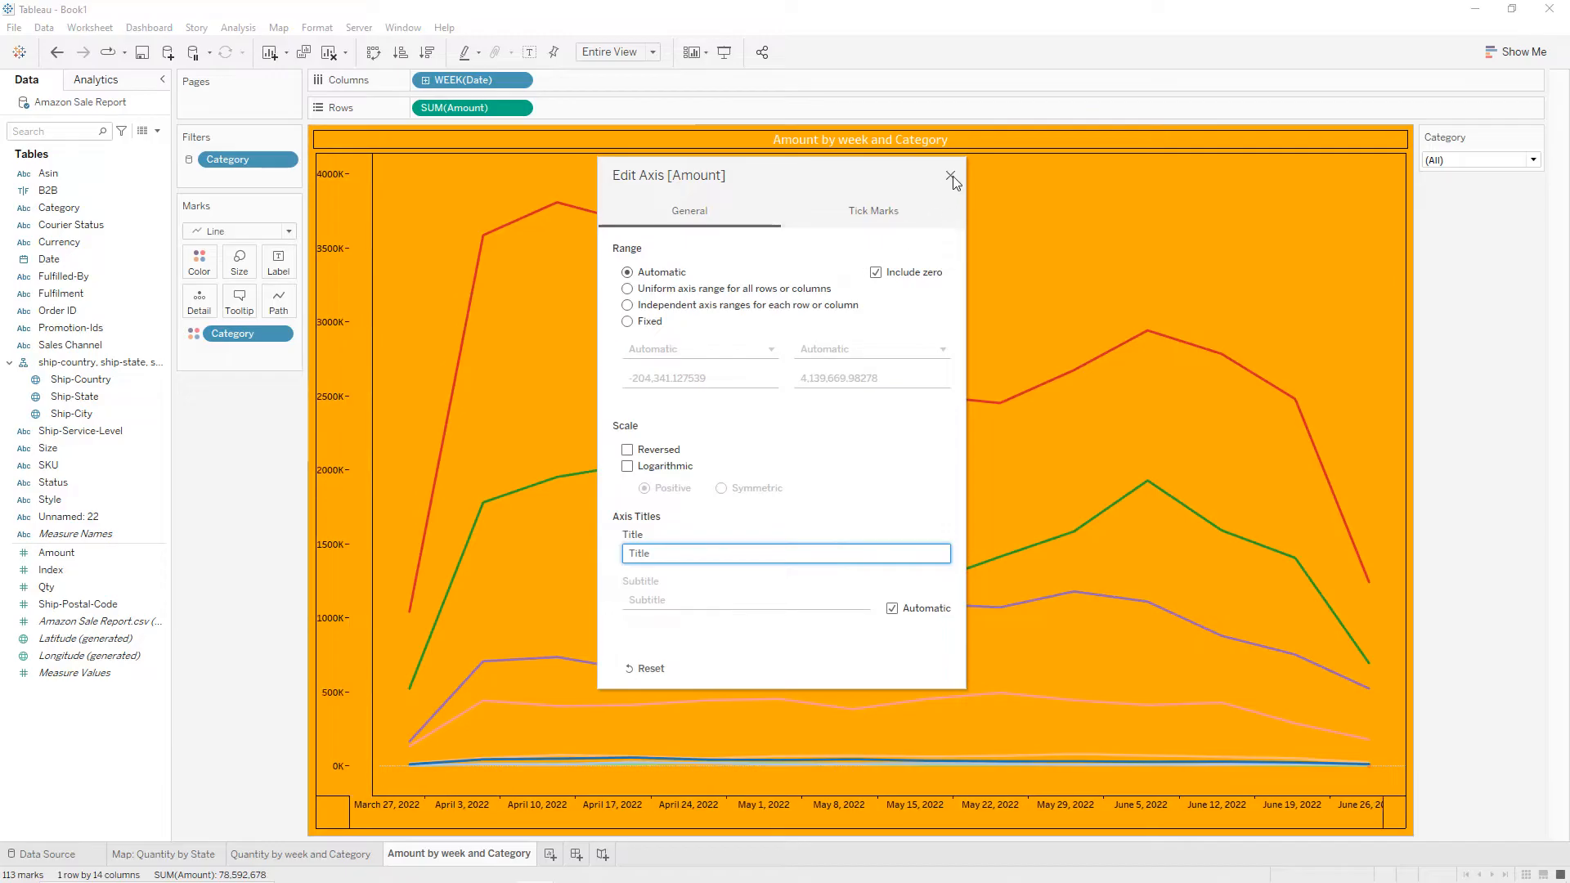
click(951, 175)
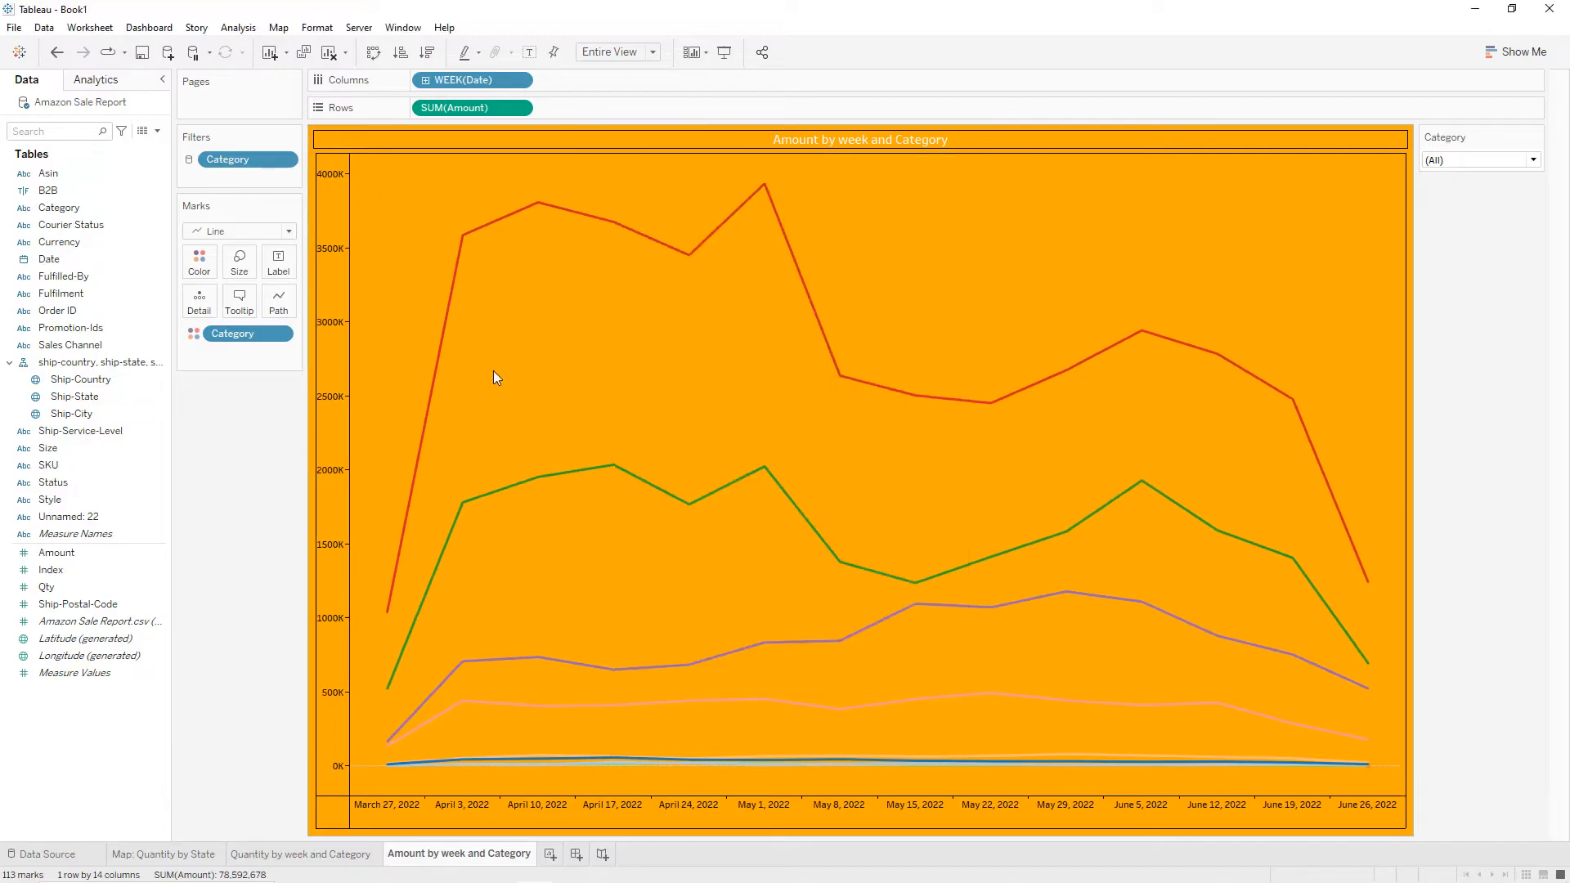
click(198, 260)
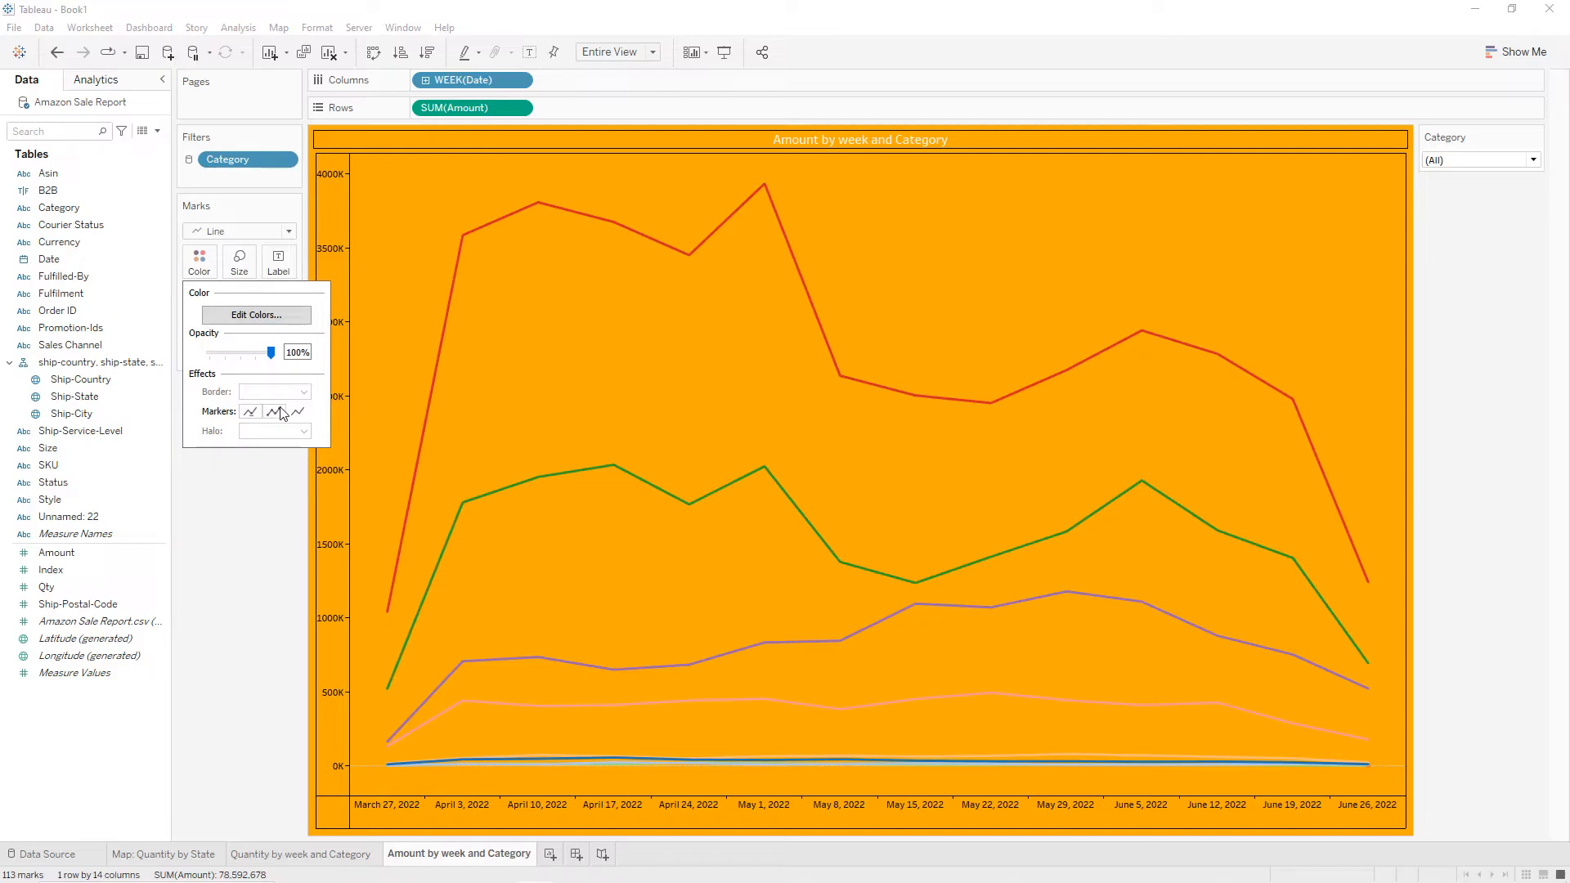
click(277, 528)
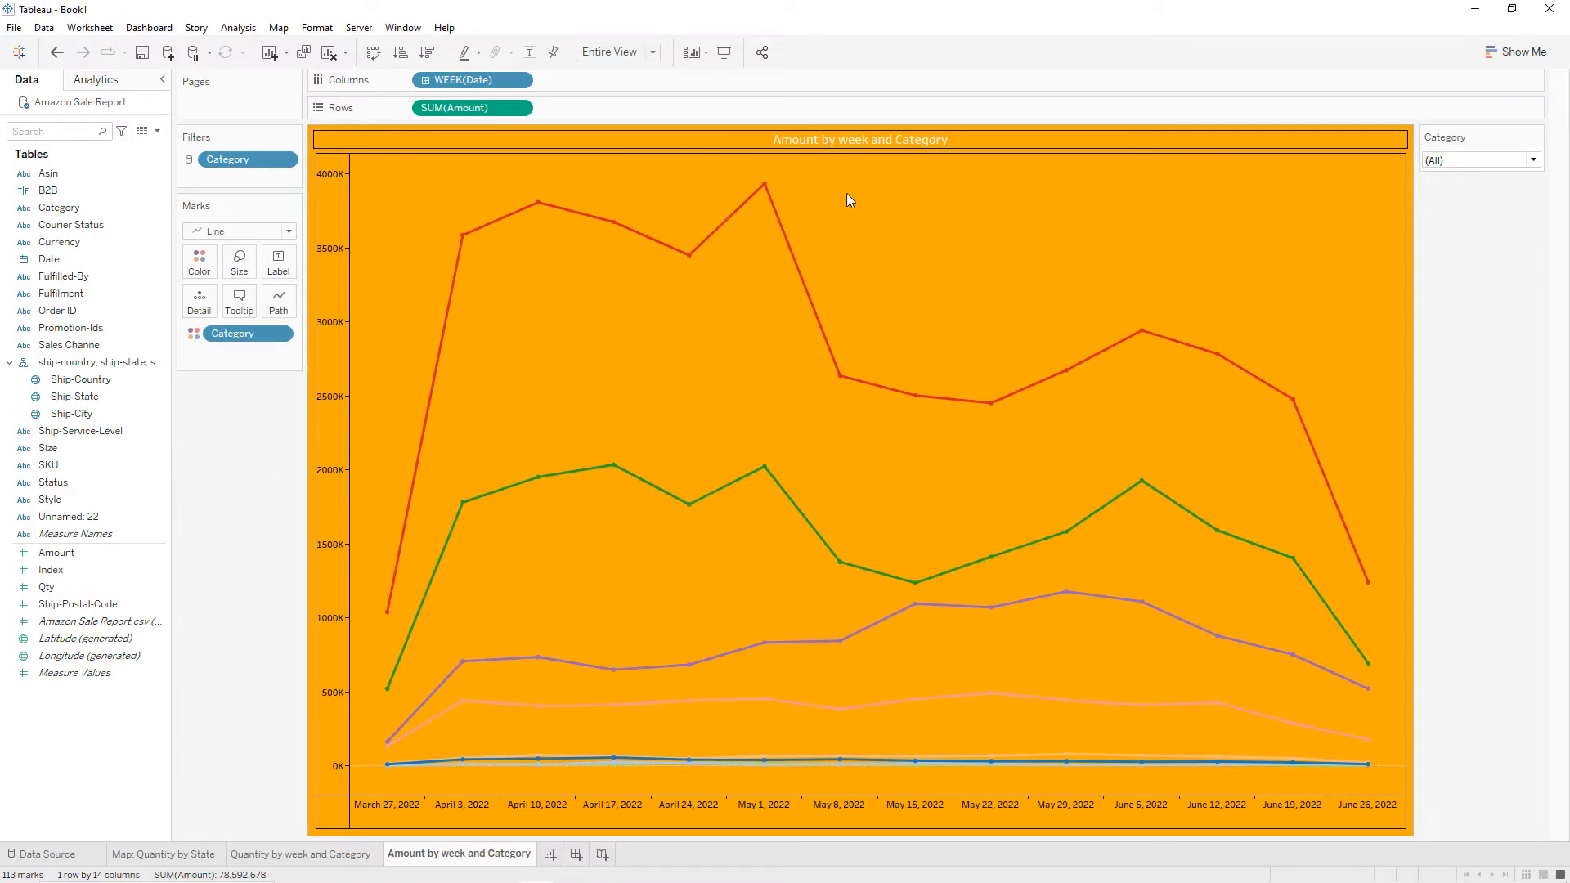
Test the Category filter with Dupatta and Blouse, and set it back to (All).
click(1451, 170)
click(1455, 219)
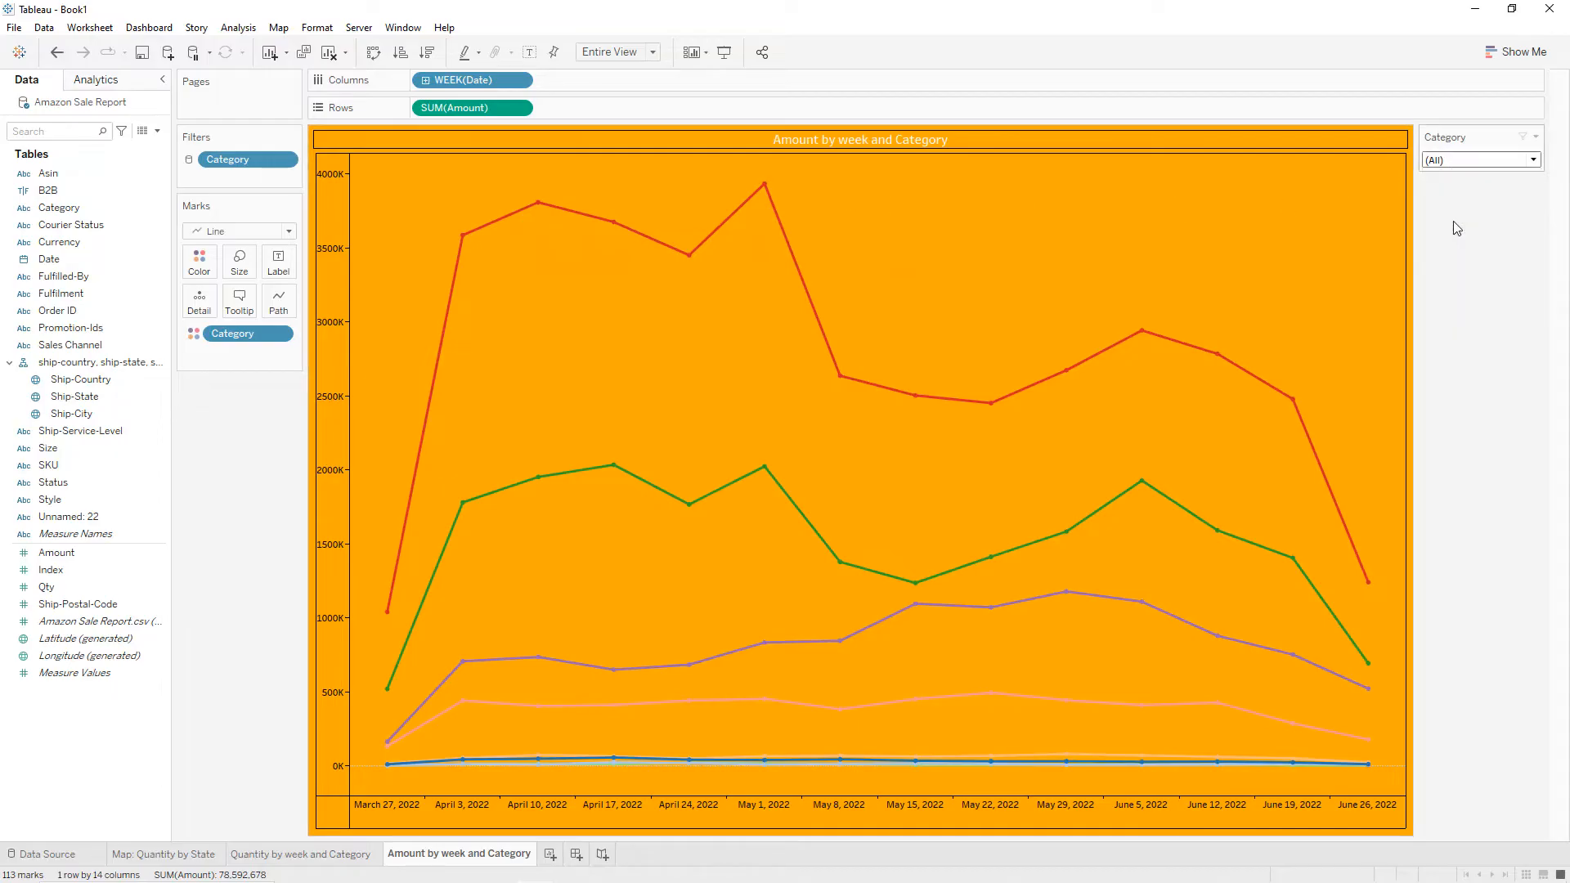
click(1456, 163)
click(1457, 242)
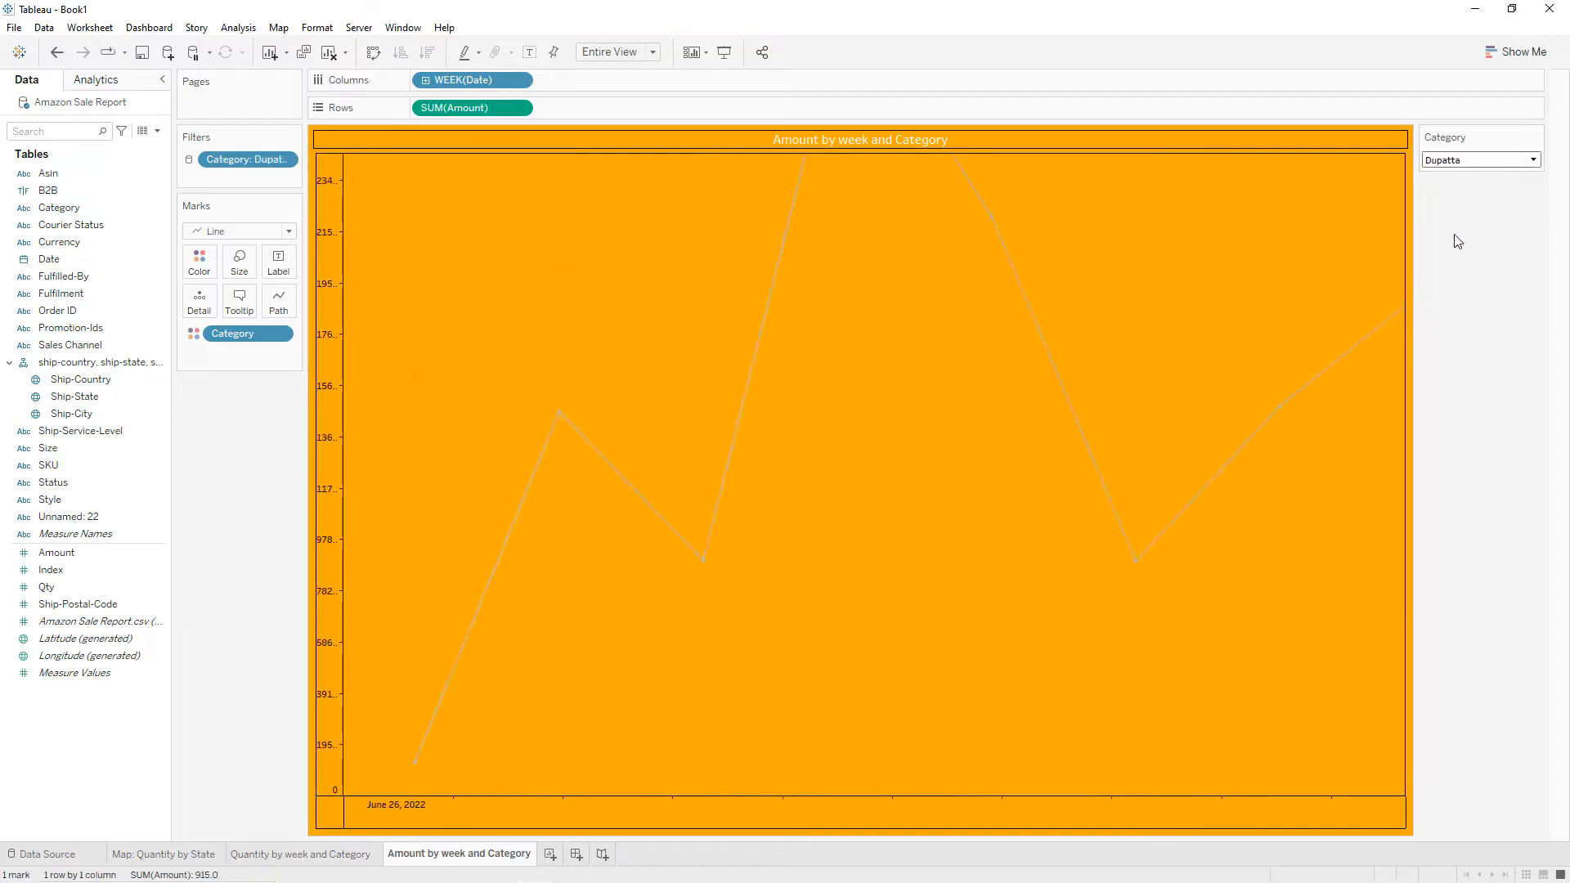
click(1457, 162)
click(1449, 212)
click(1457, 162)
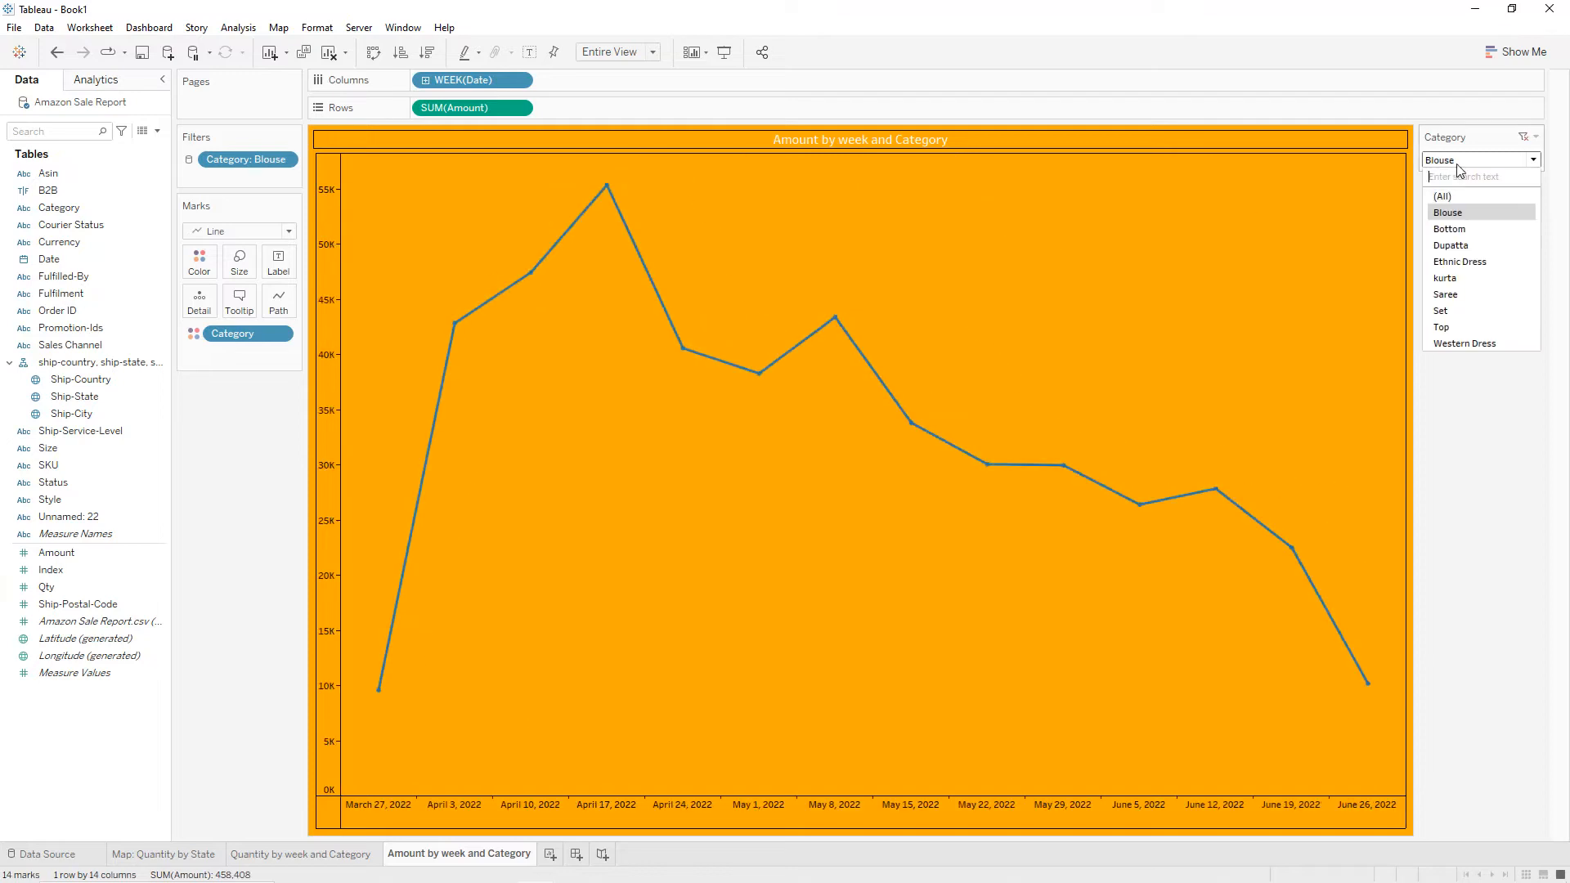
click(1457, 198)
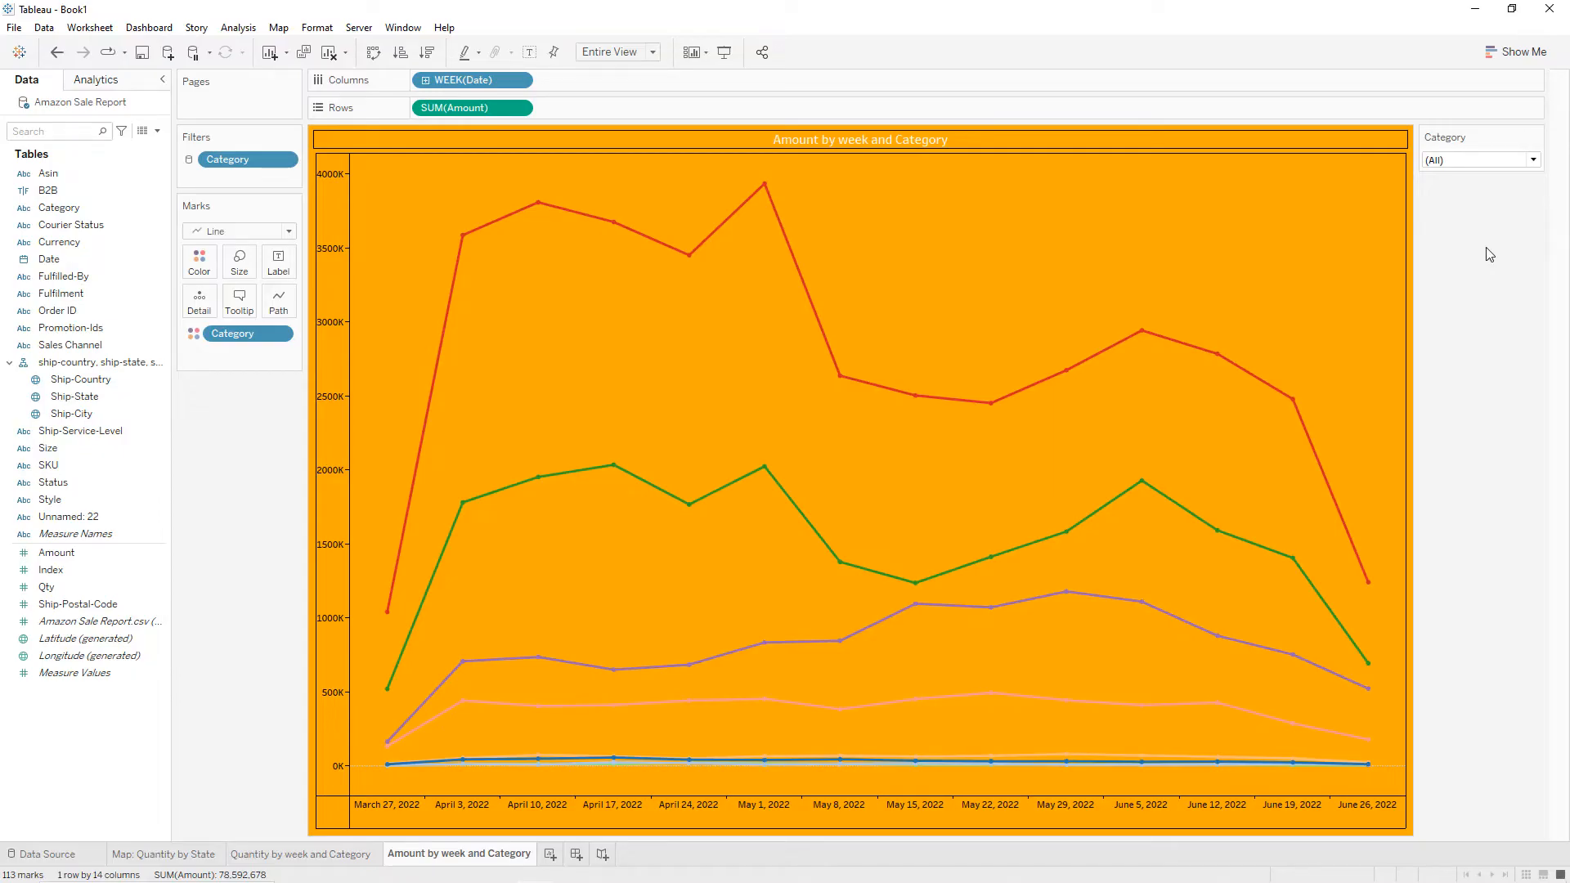
Duplicate the "Amount by week and Category" sheet and name the copy "Quantity by size and category".
right_click(476, 859)
click(523, 700)
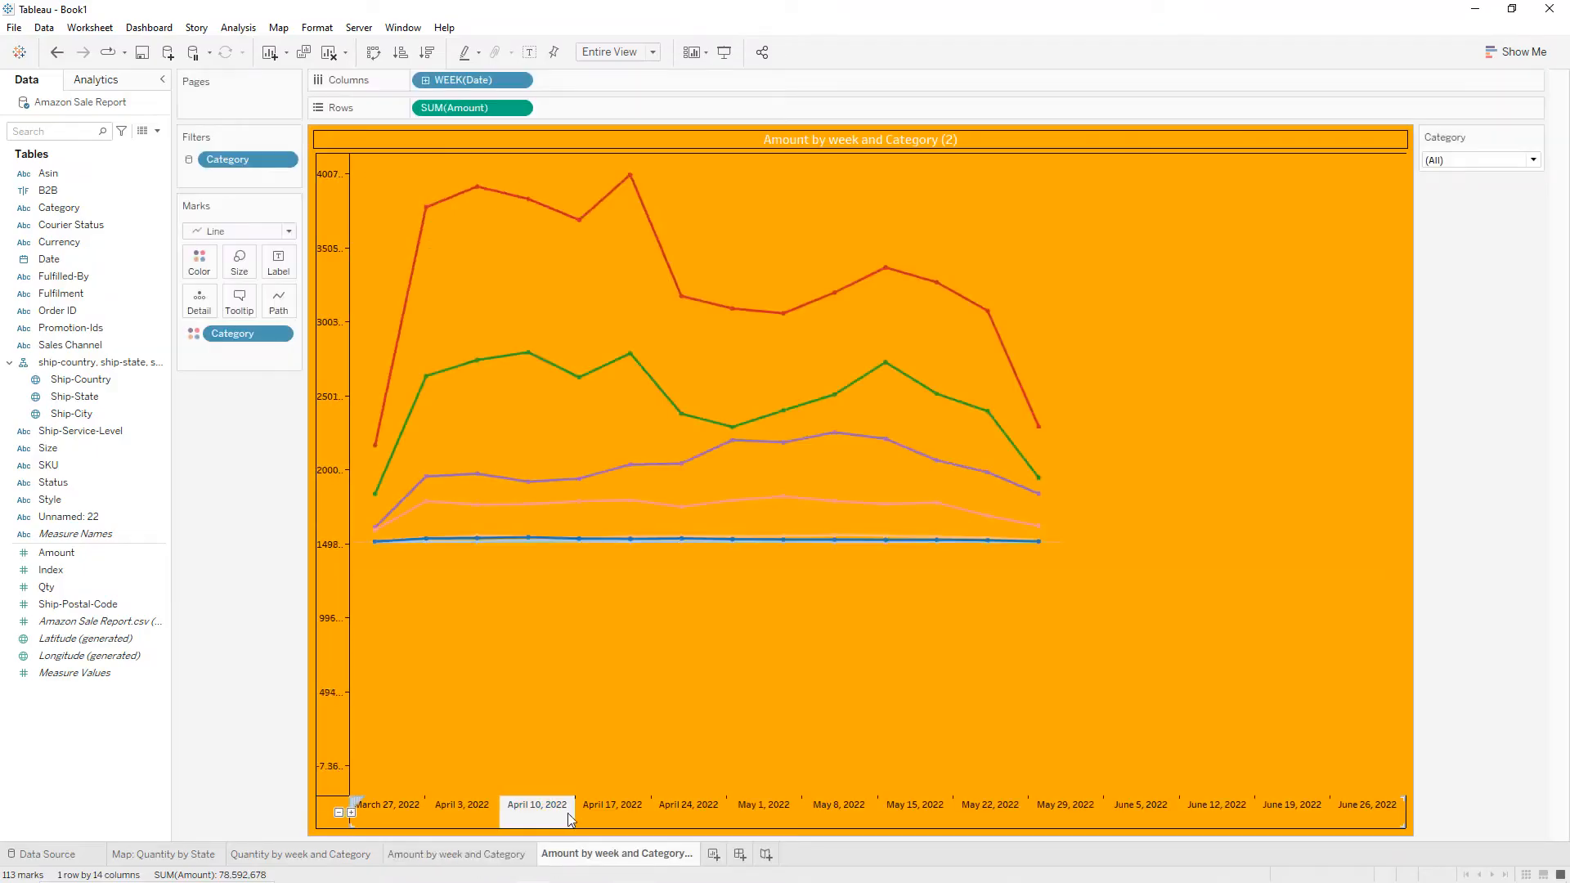
double_click(662, 855)
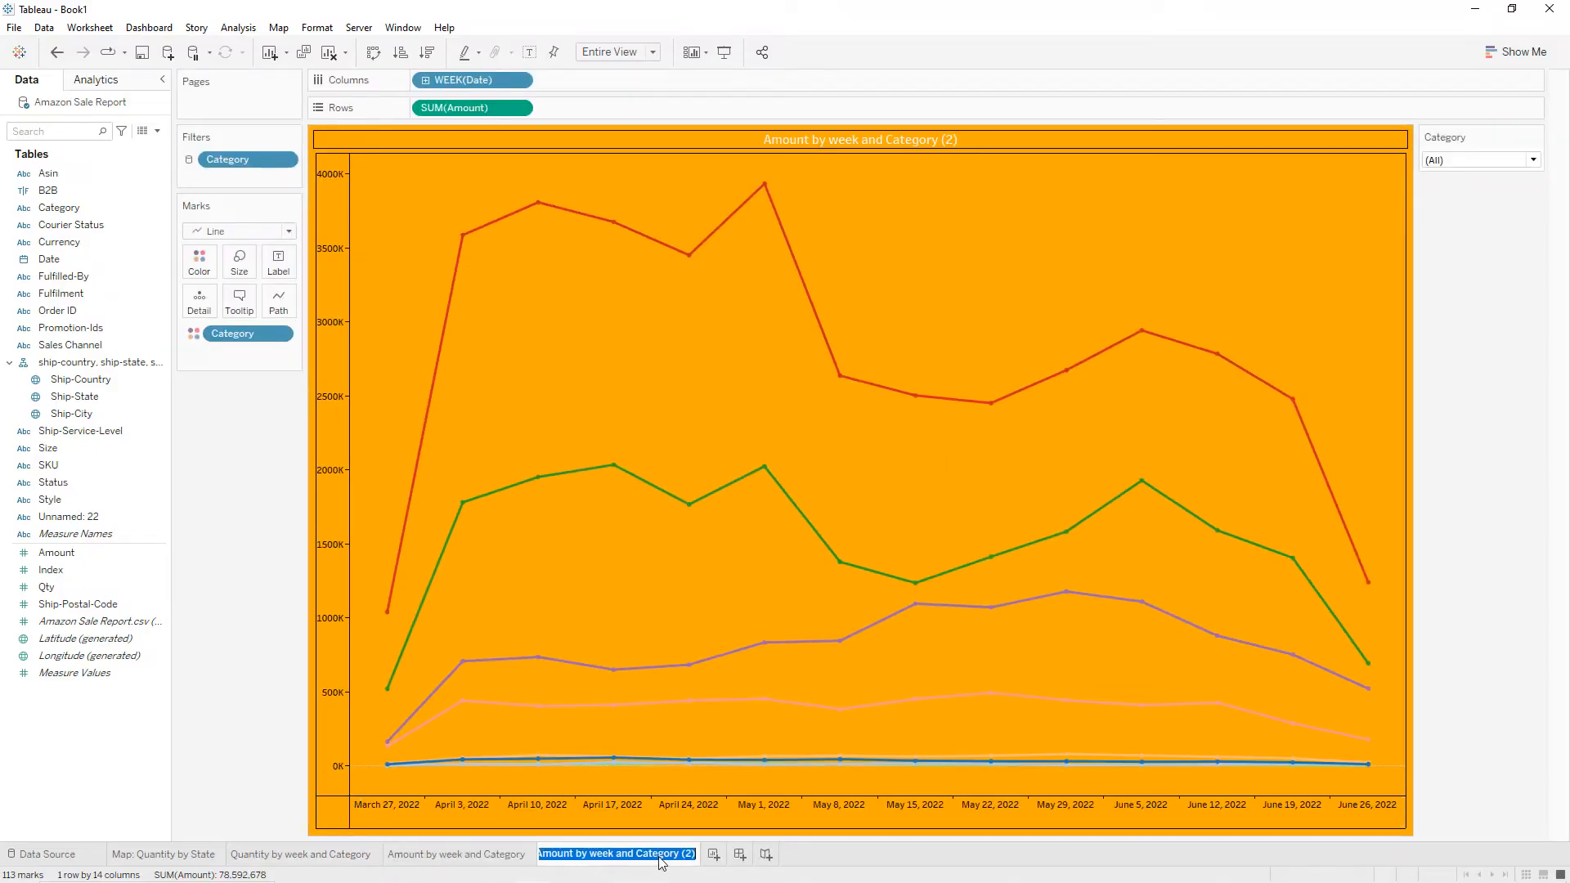
text(Quantity)
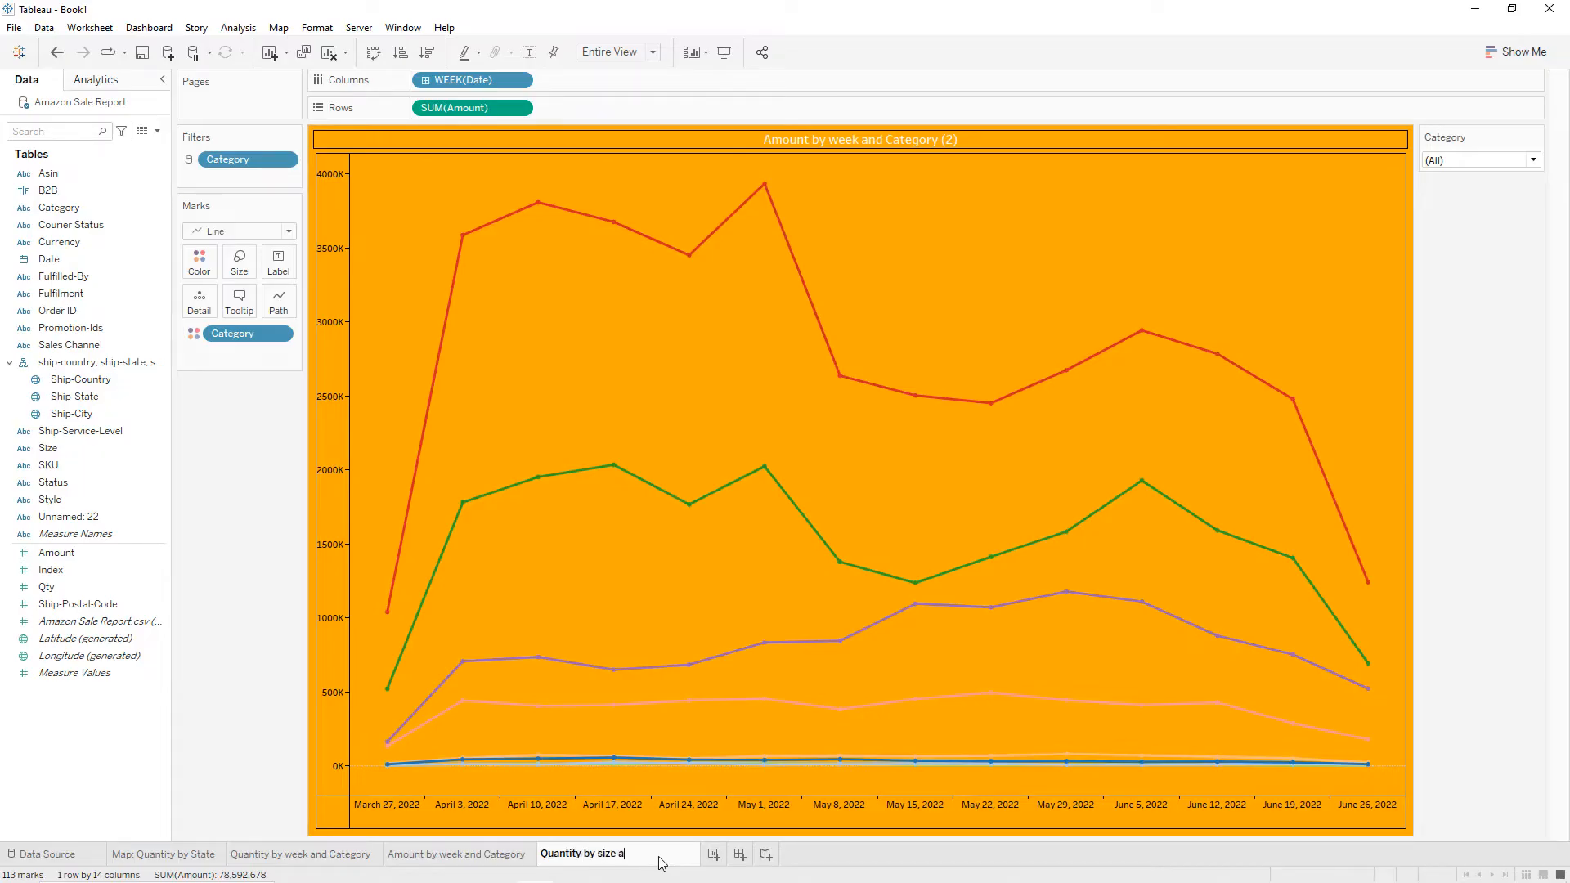
key(Return)
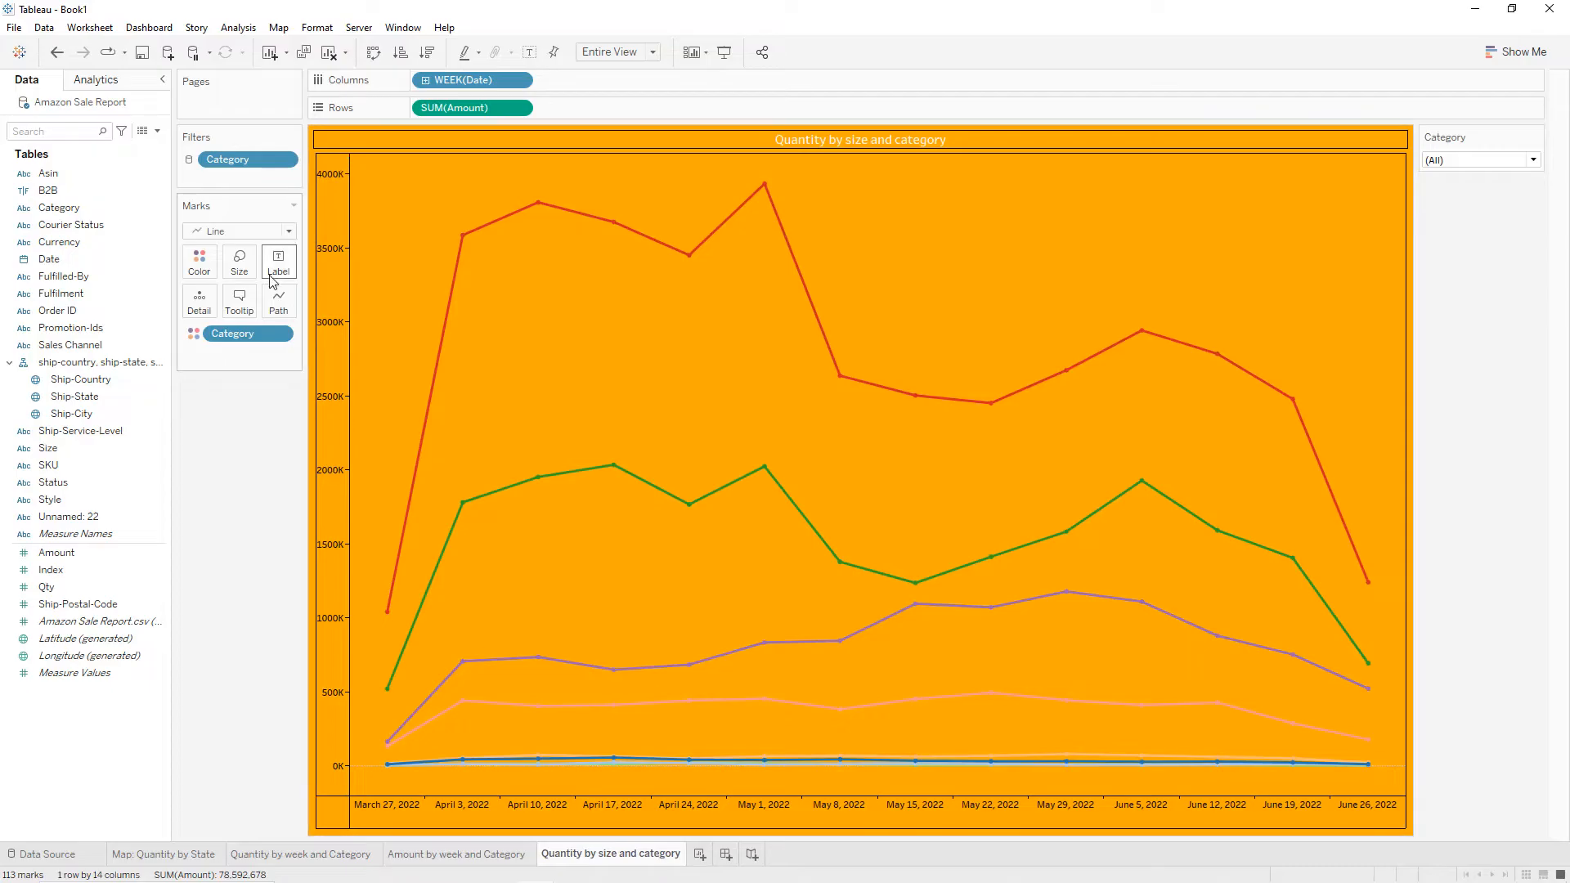
Replace SUM(Amount) and WEEK(Date) with a bar chart that has Size on the rows and SUM(Qty) on the columns.
drag(458, 107, 282, 424)
drag(470, 82, 270, 395)
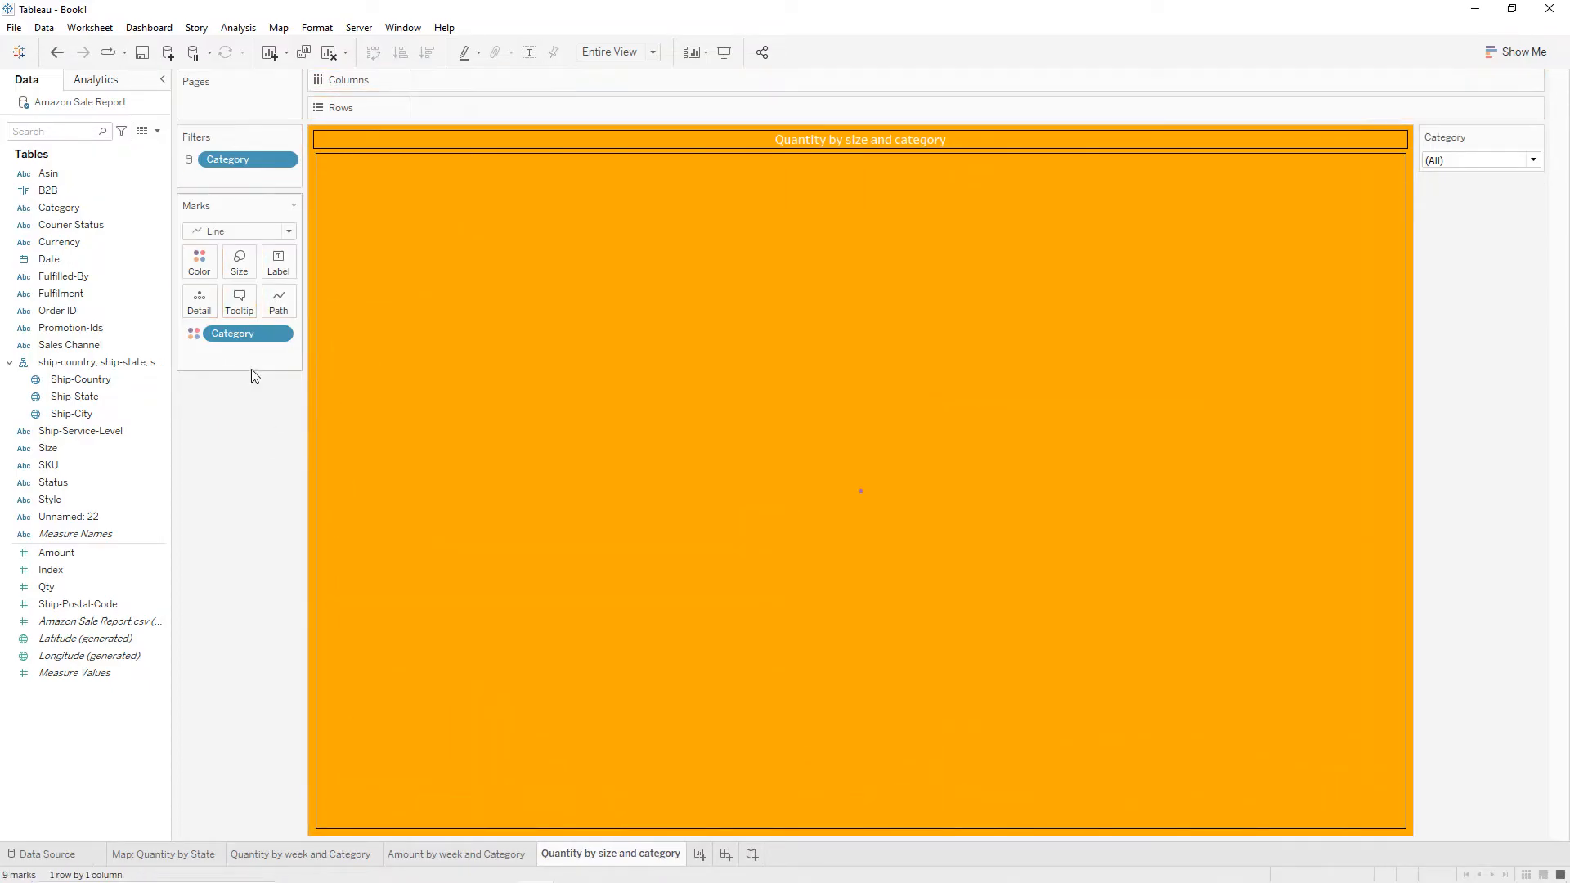
click(90, 449)
drag(90, 447, 478, 108)
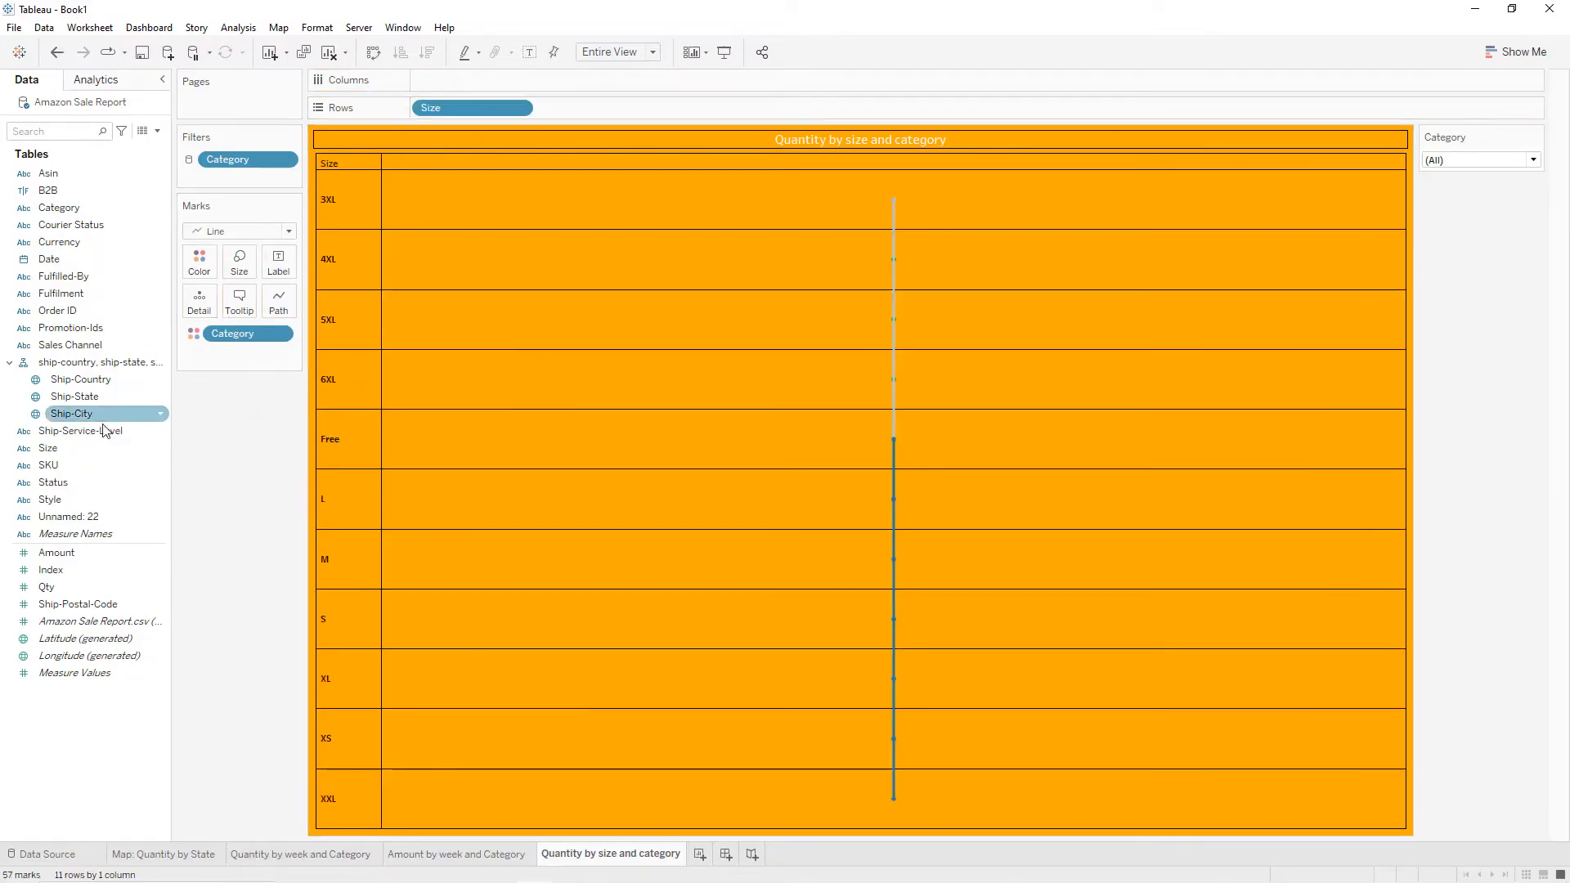
click(72, 572)
drag(72, 587, 478, 72)
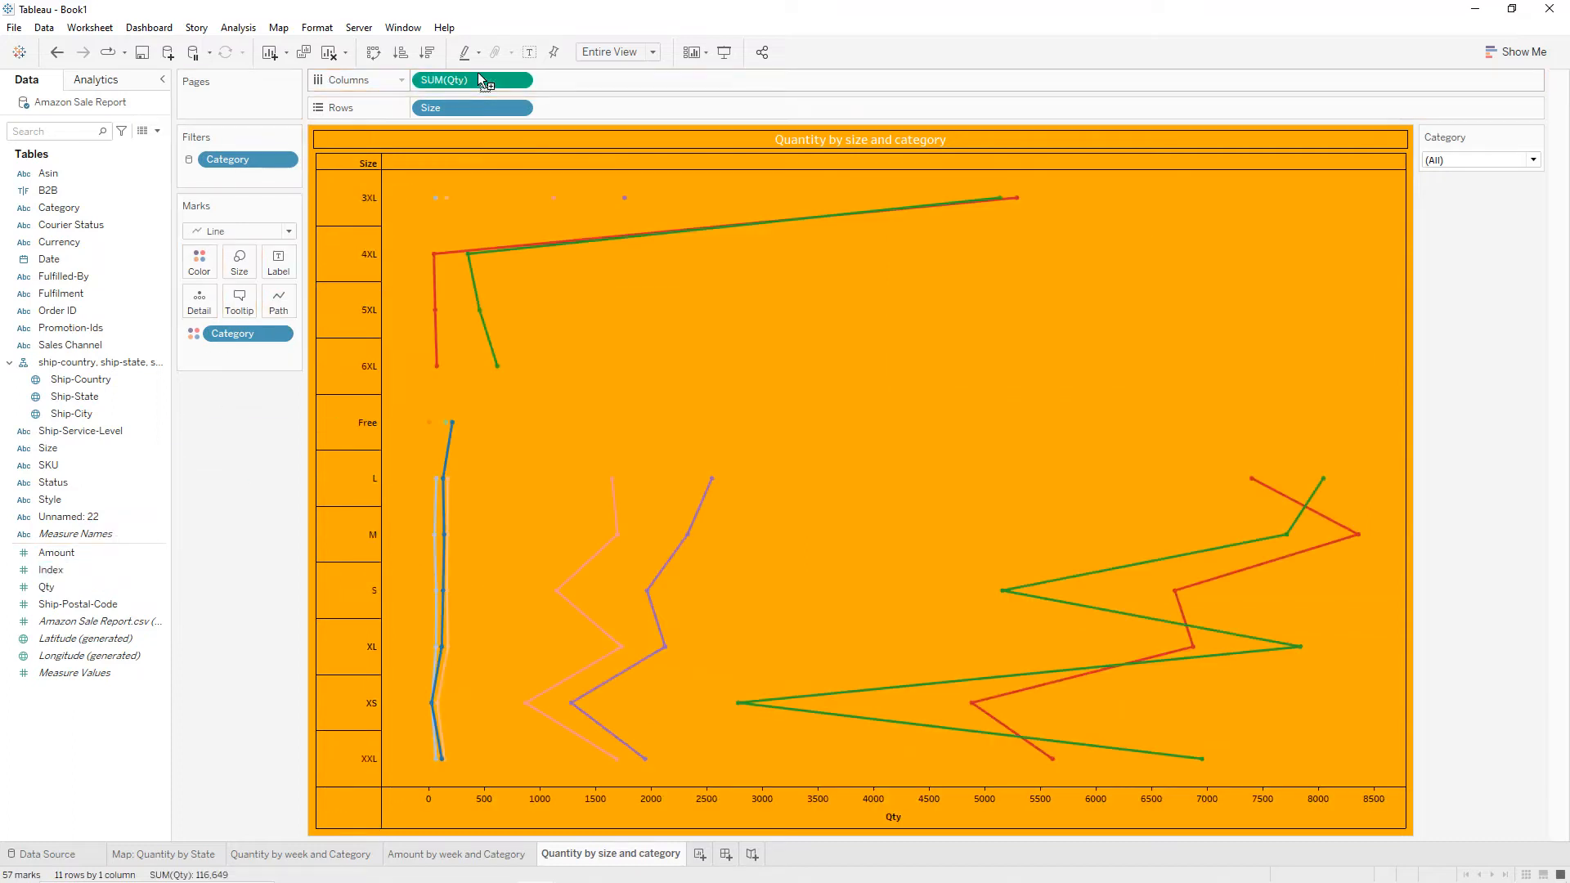
click(238, 233)
click(233, 266)
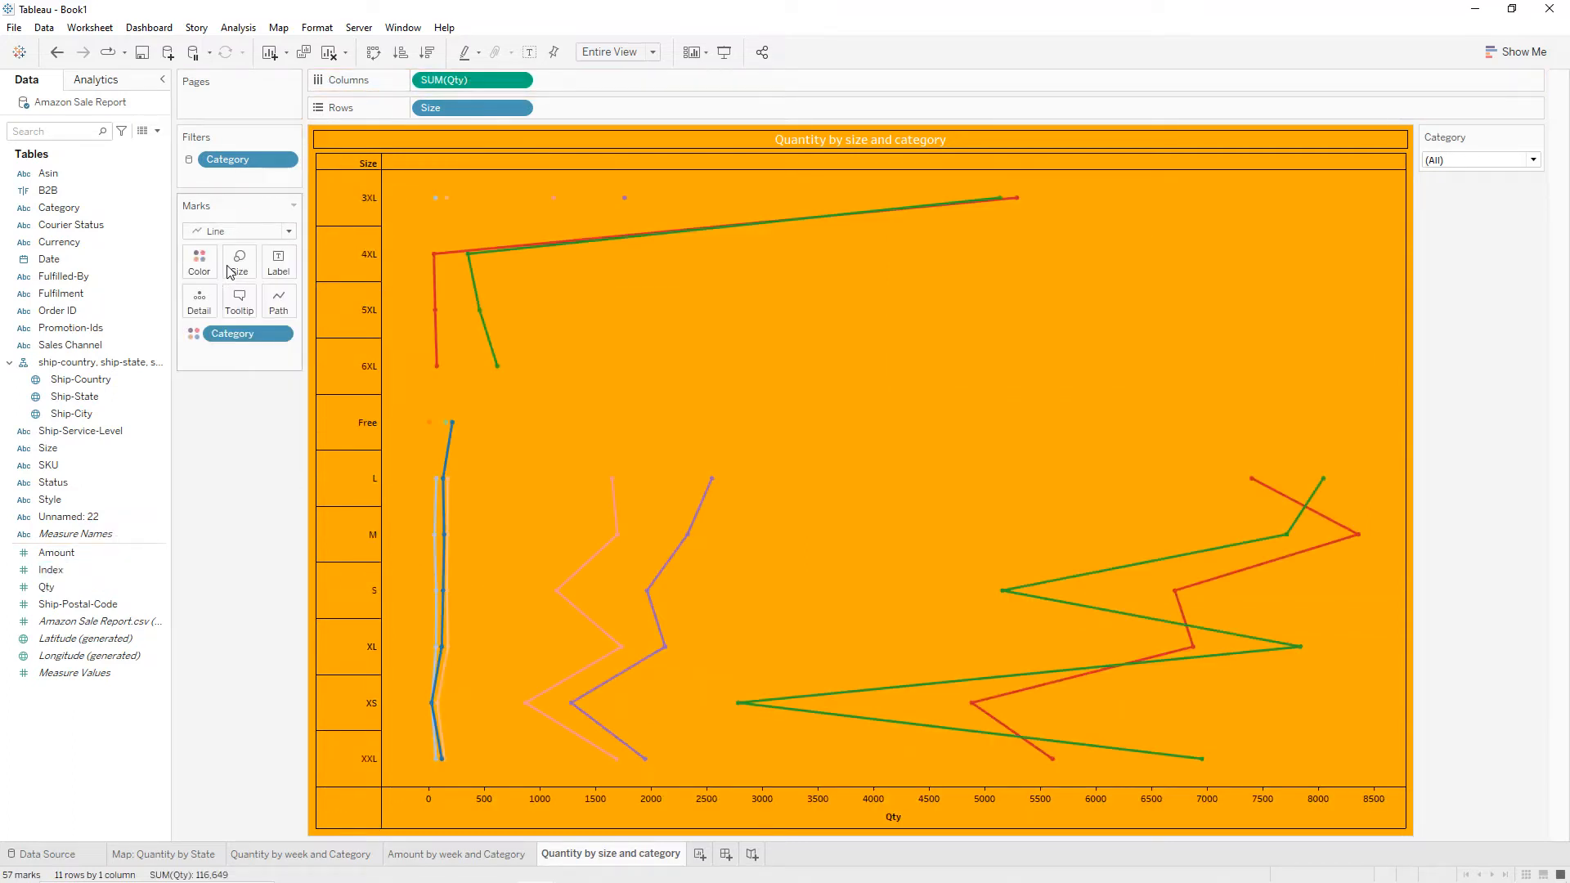
Sort the sizes by quantity in descending order and label the bar segments with SUM(Qty).
click(434, 56)
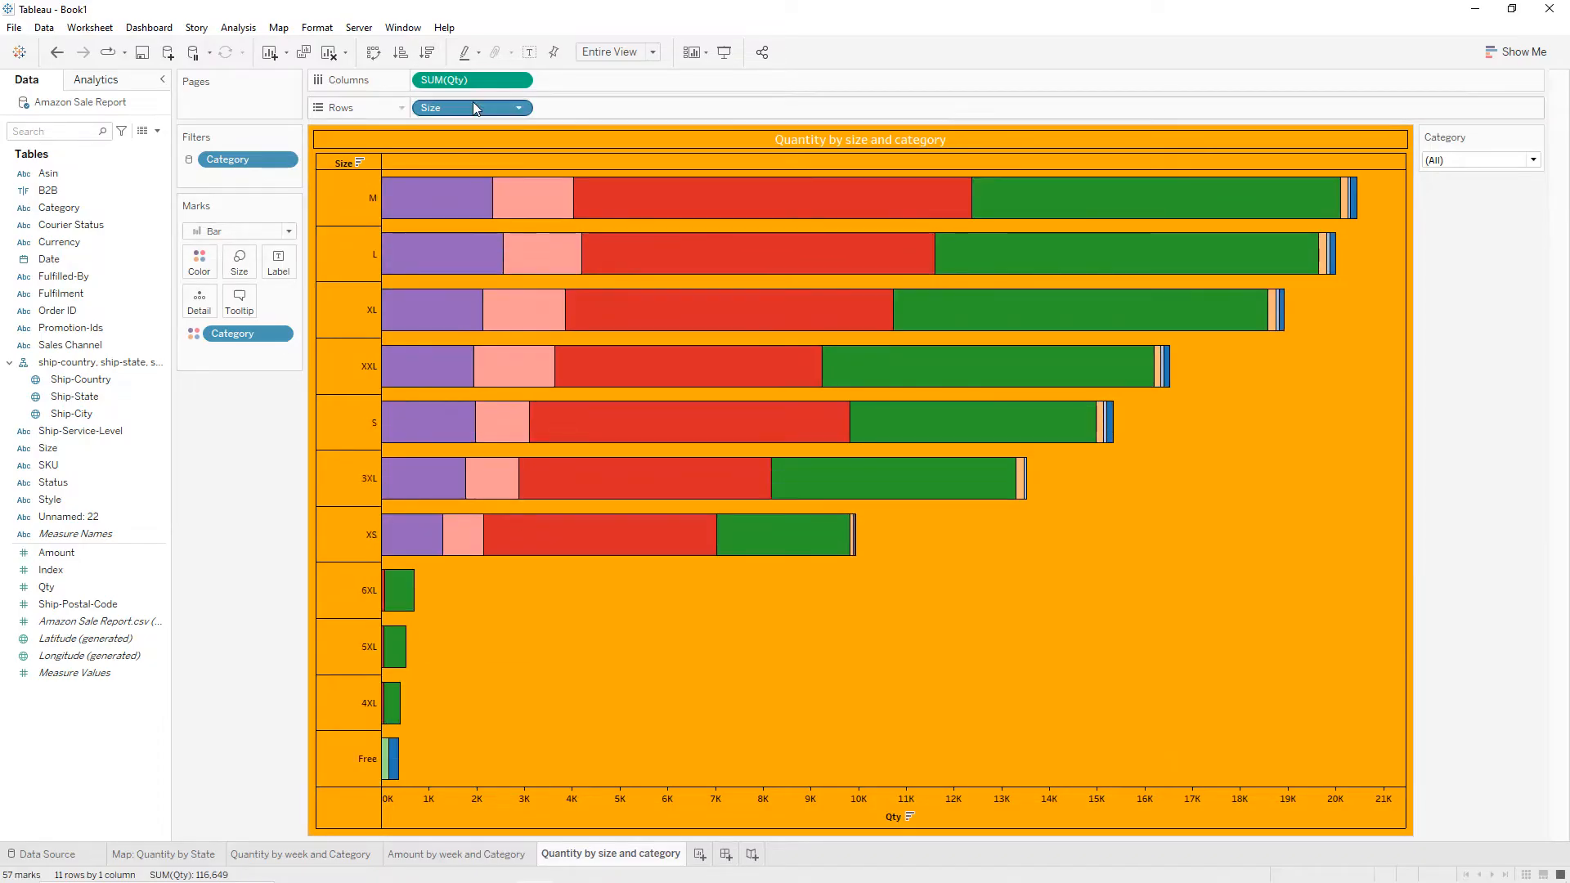
drag(476, 85, 292, 270)
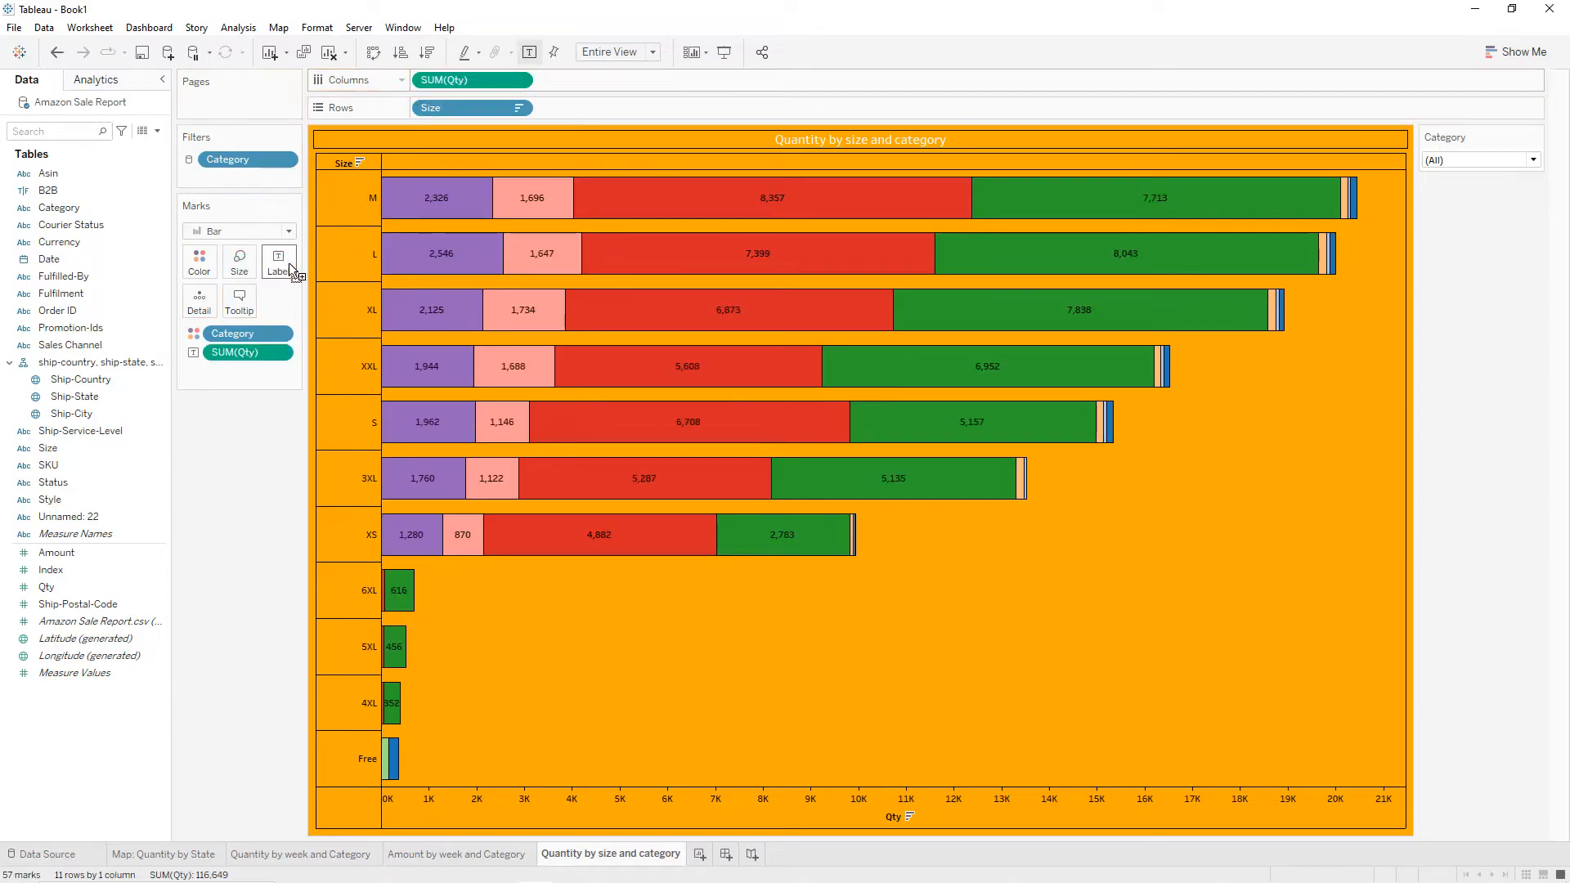
Hide the Size field label for rows and remove the Qty axis title from the size chart.
right_click(348, 169)
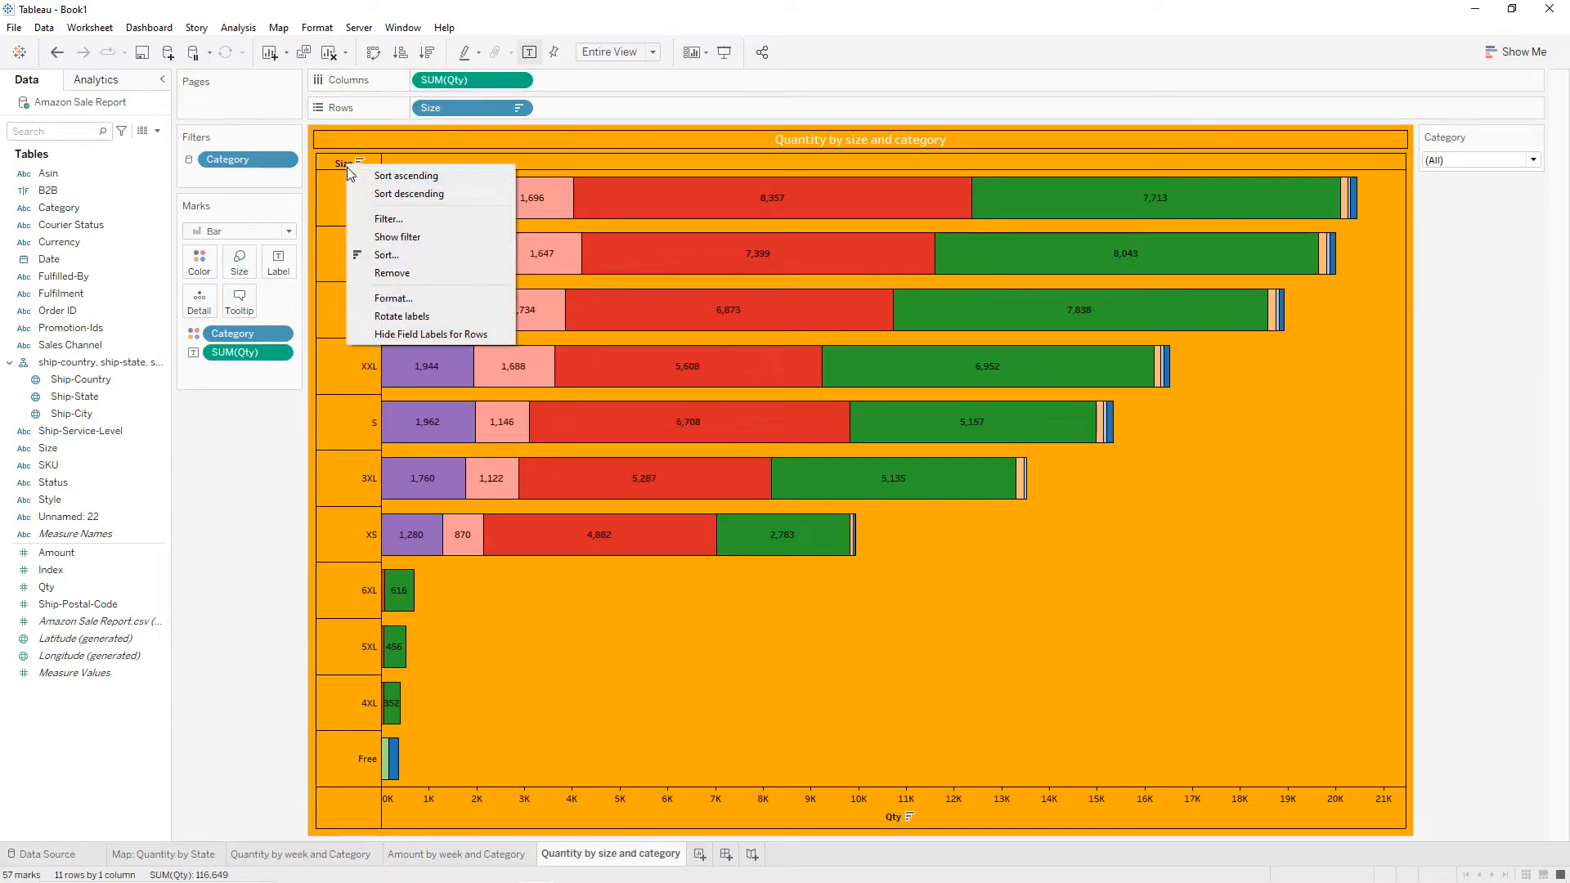
click(431, 335)
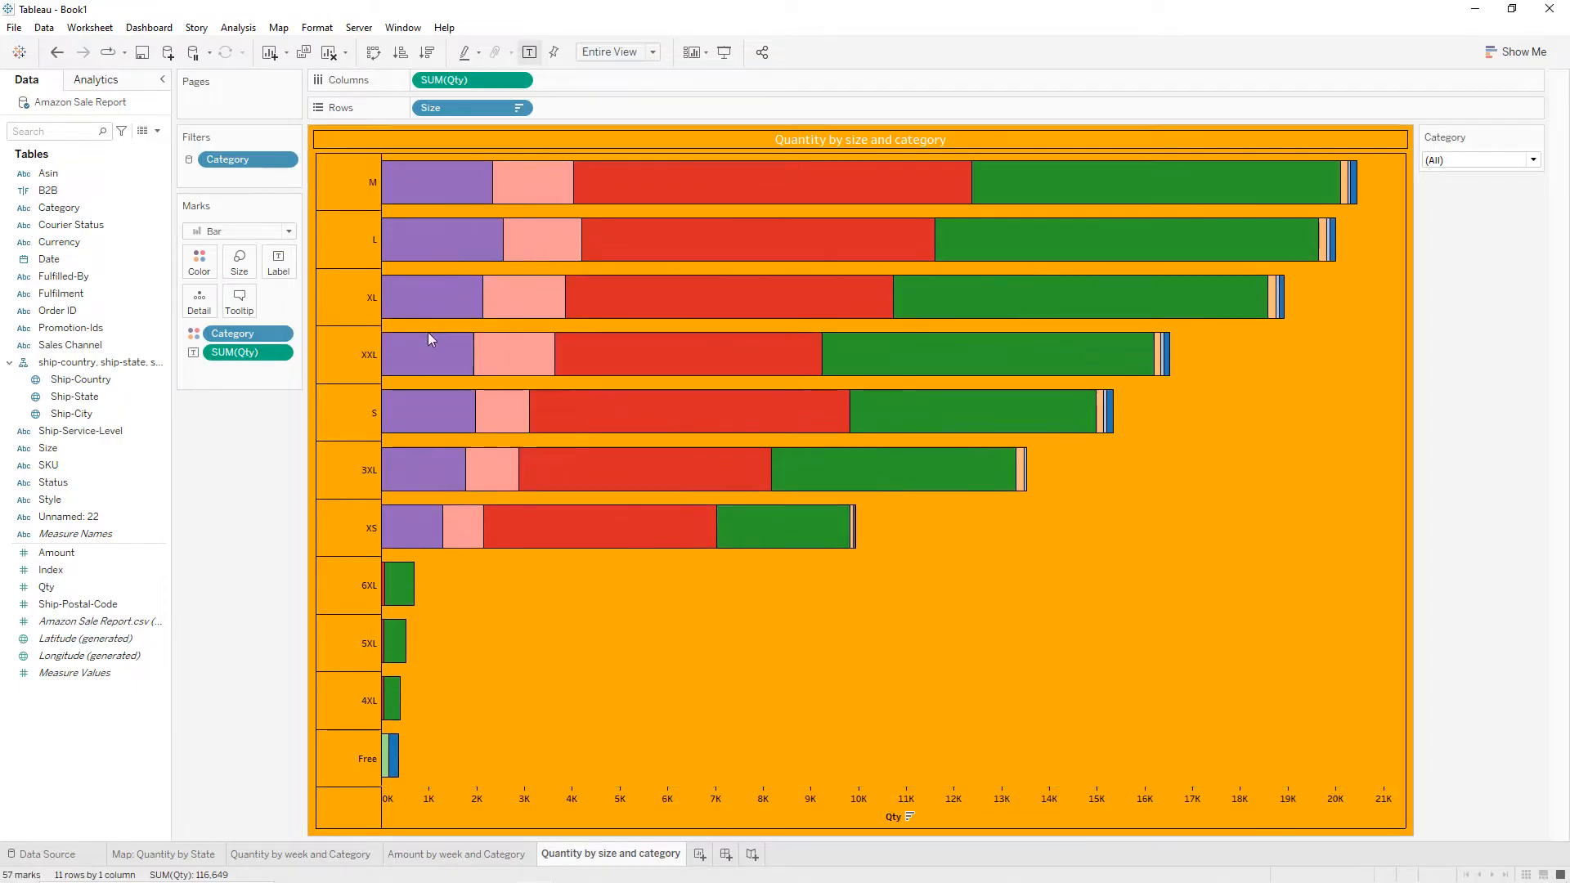
double_click(879, 819)
click(831, 554)
click(949, 176)
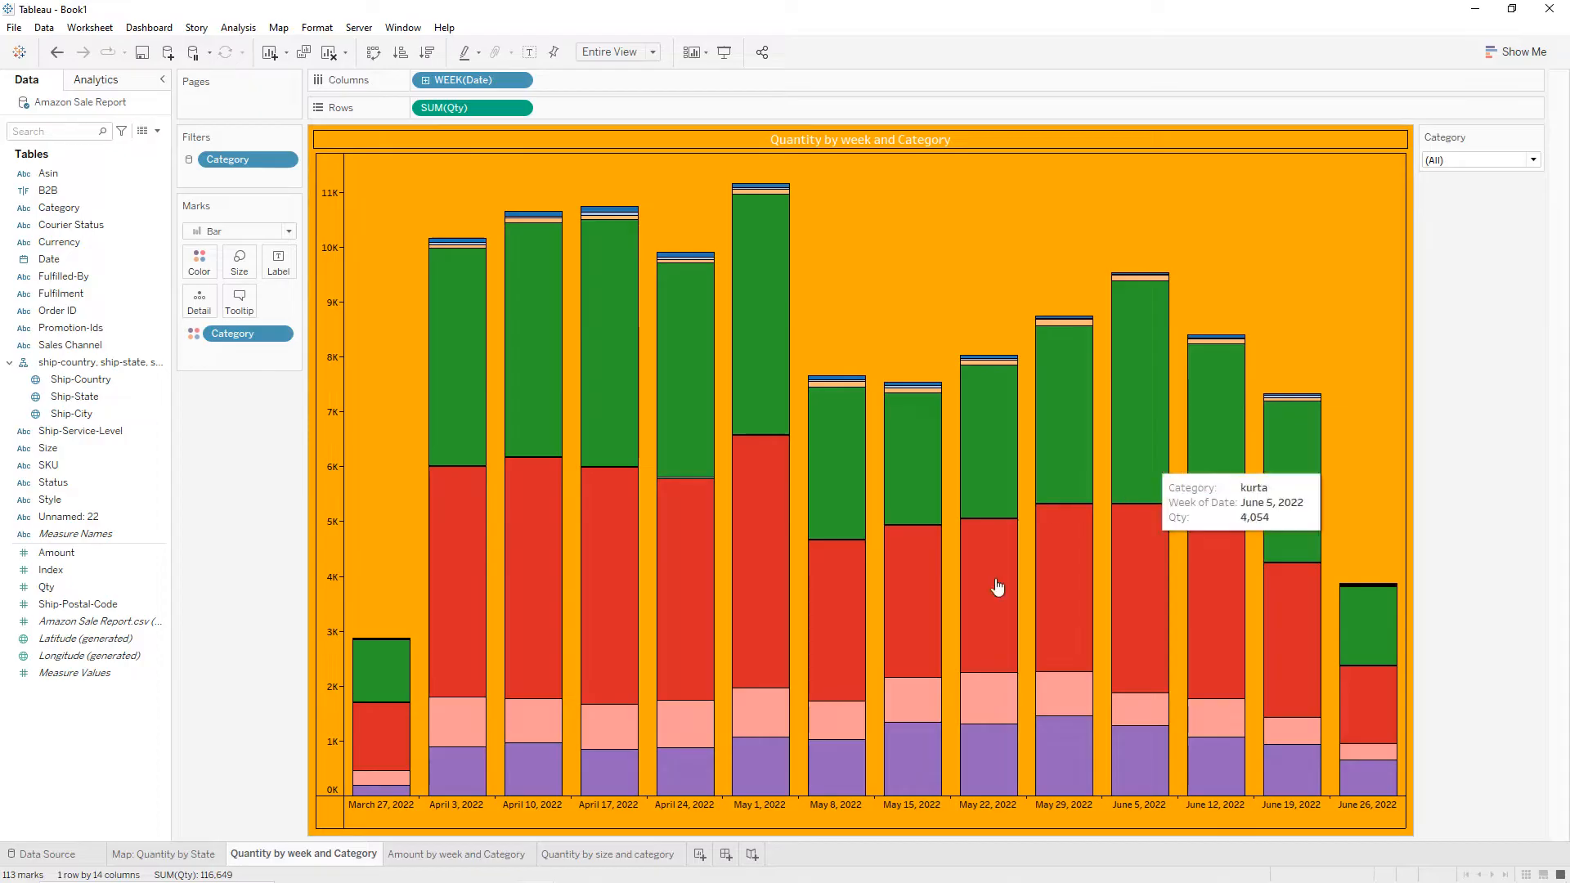
Duplicate the "Quantity by size and category" sheet and name the copy "Top 10 States by Quantity and Category - Ship Service Level".
right_click(632, 856)
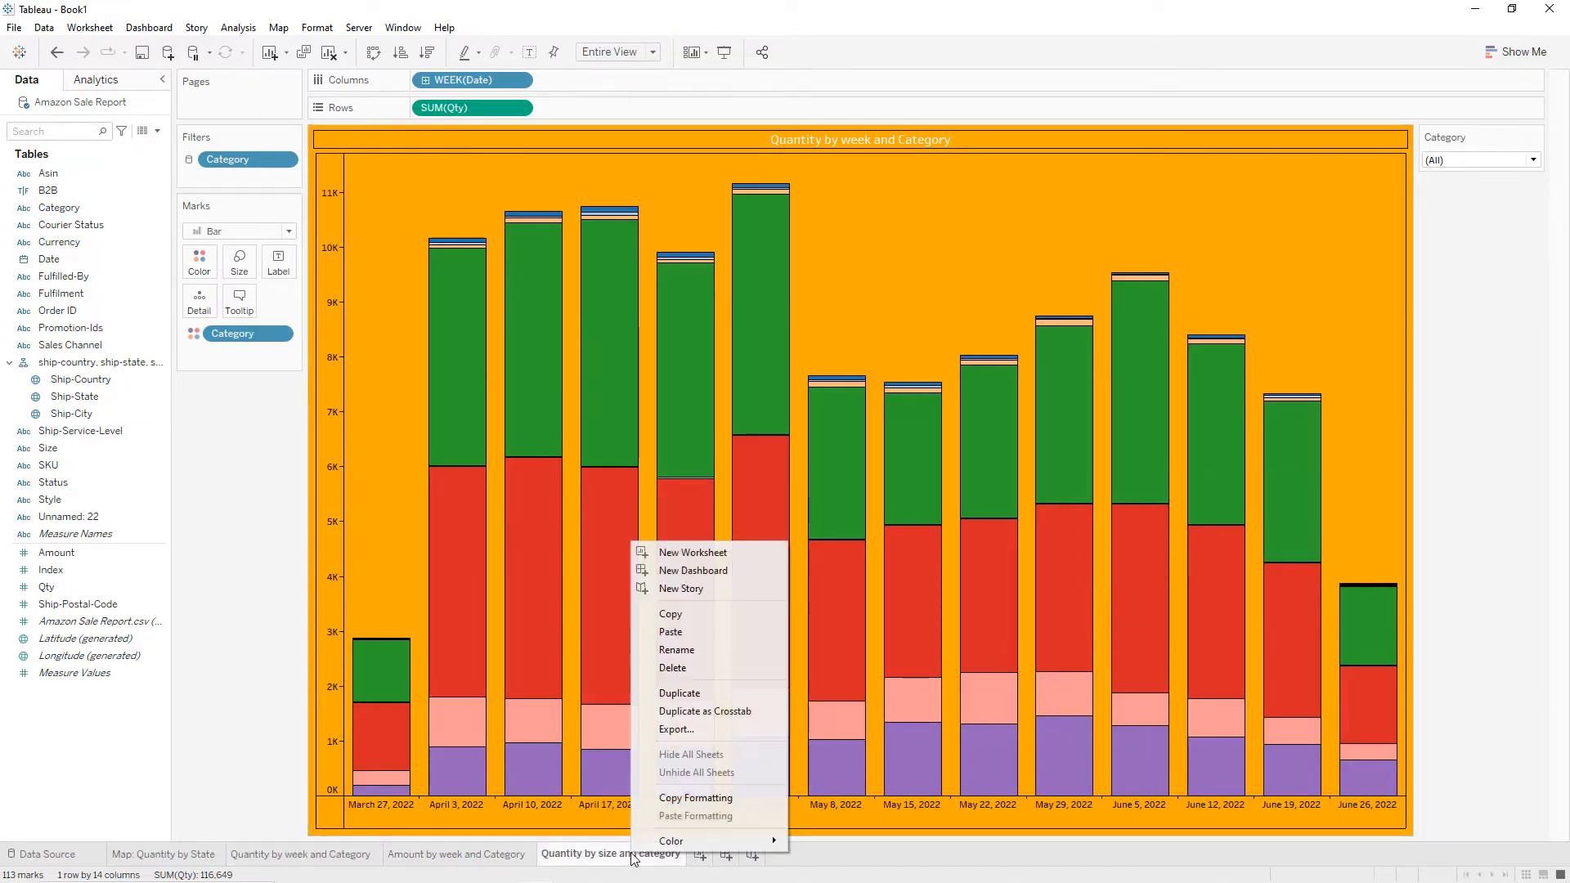
click(726, 693)
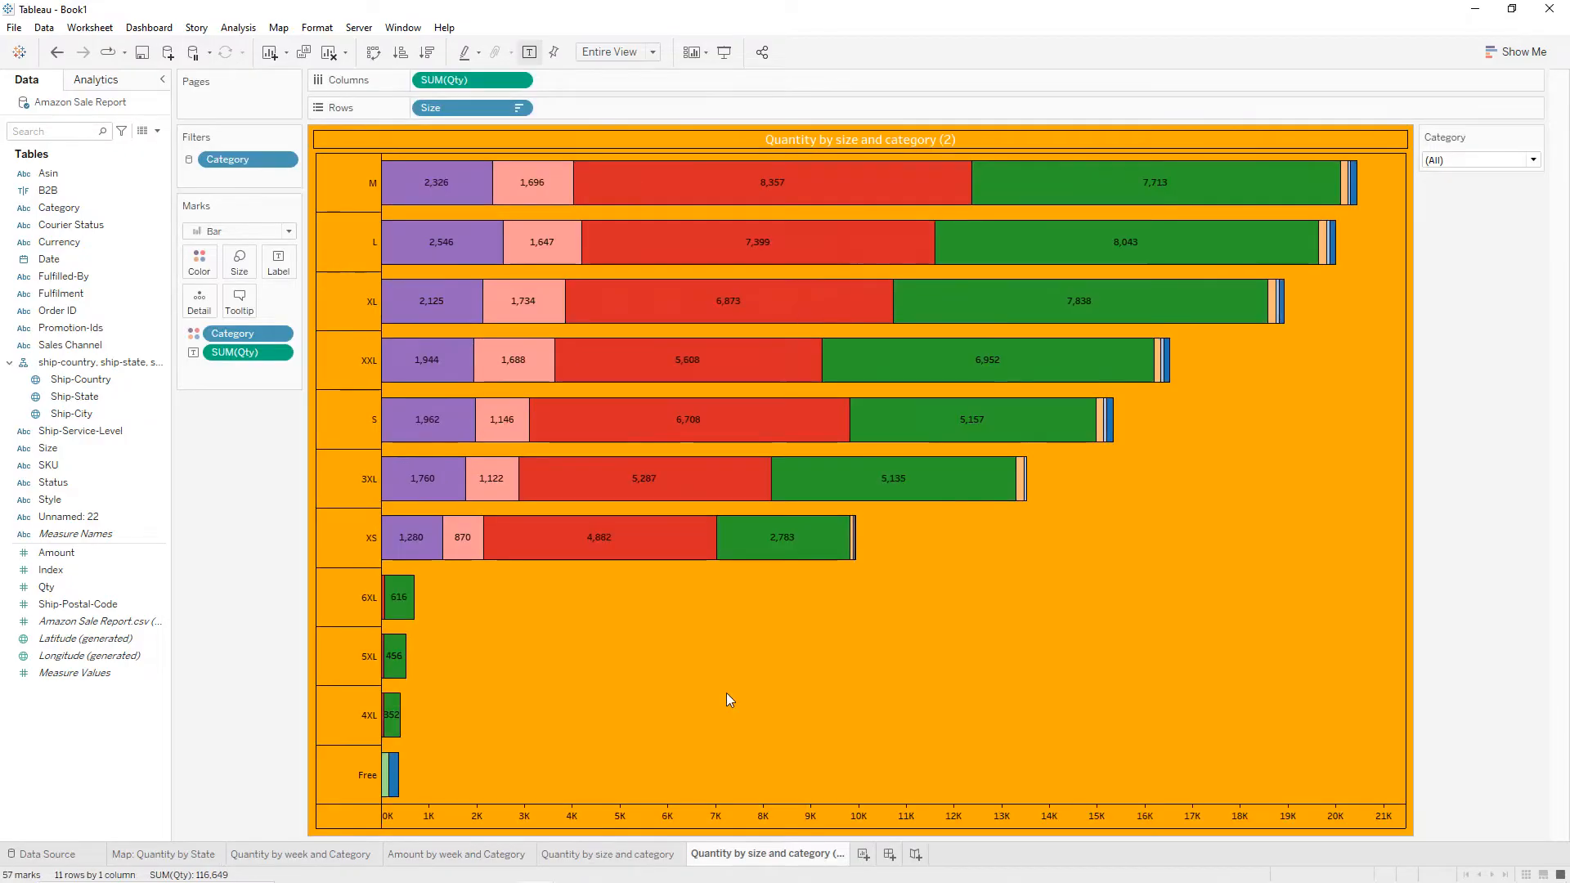
double_click(762, 856)
text(T)
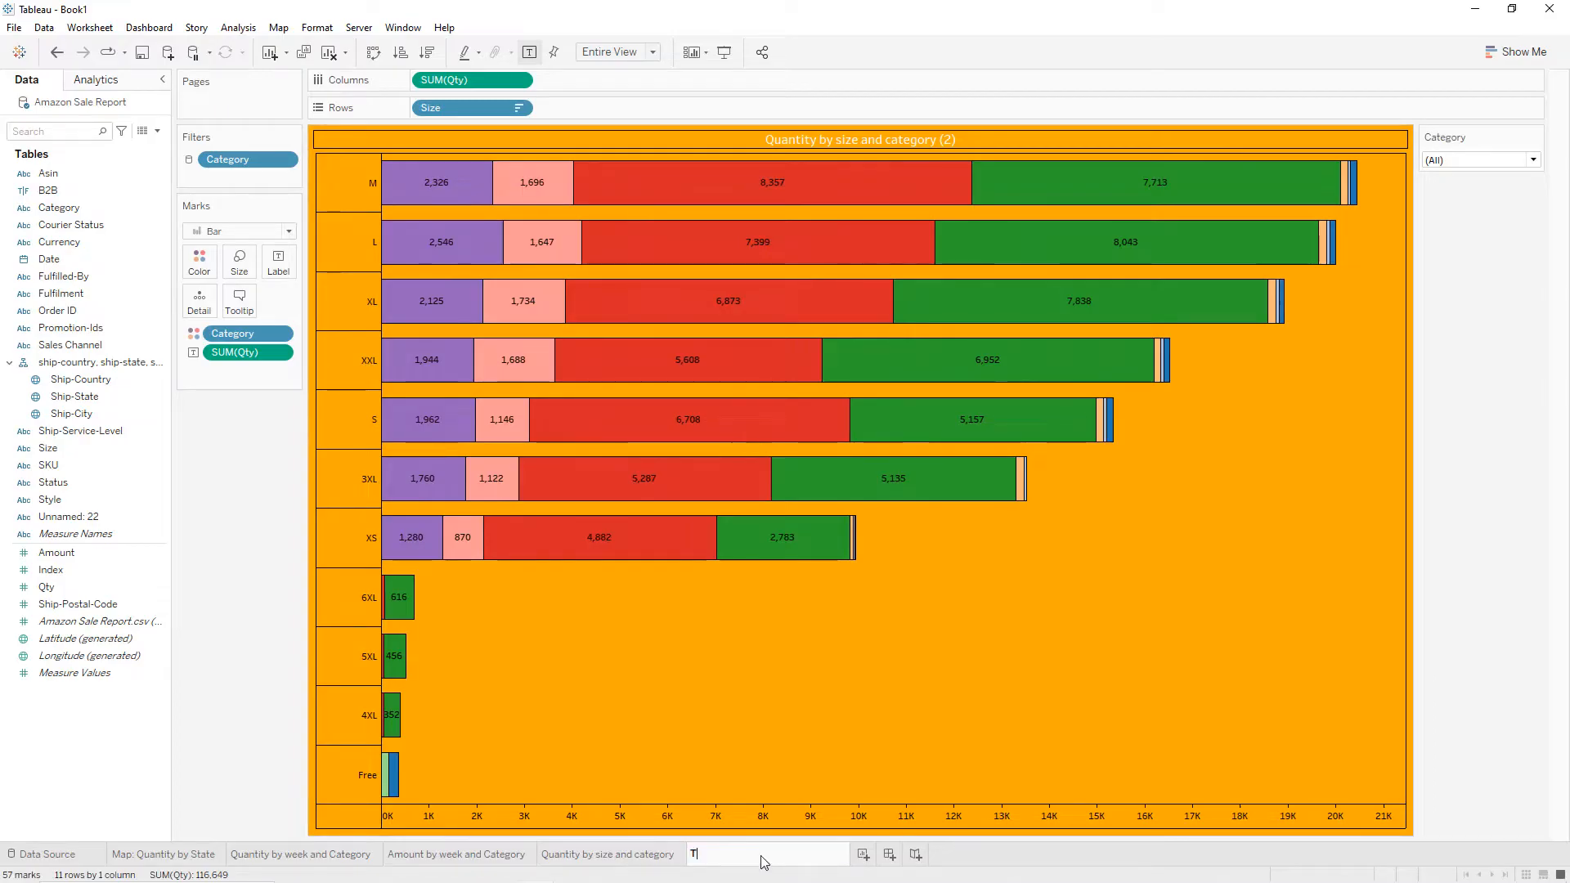
text(op 10 States by )
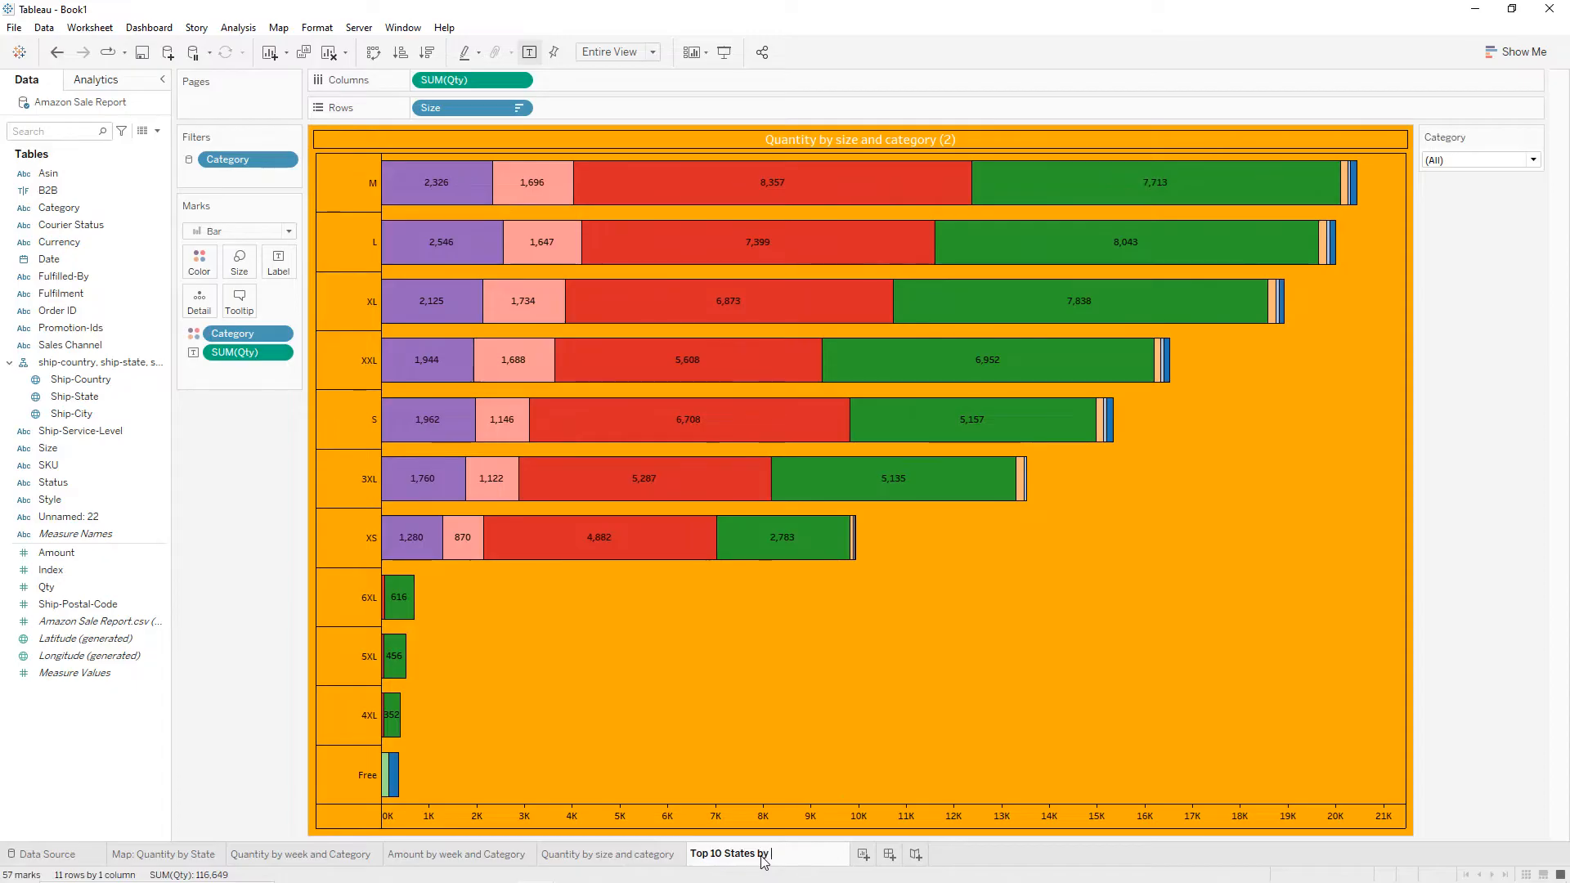
text(Quantity)
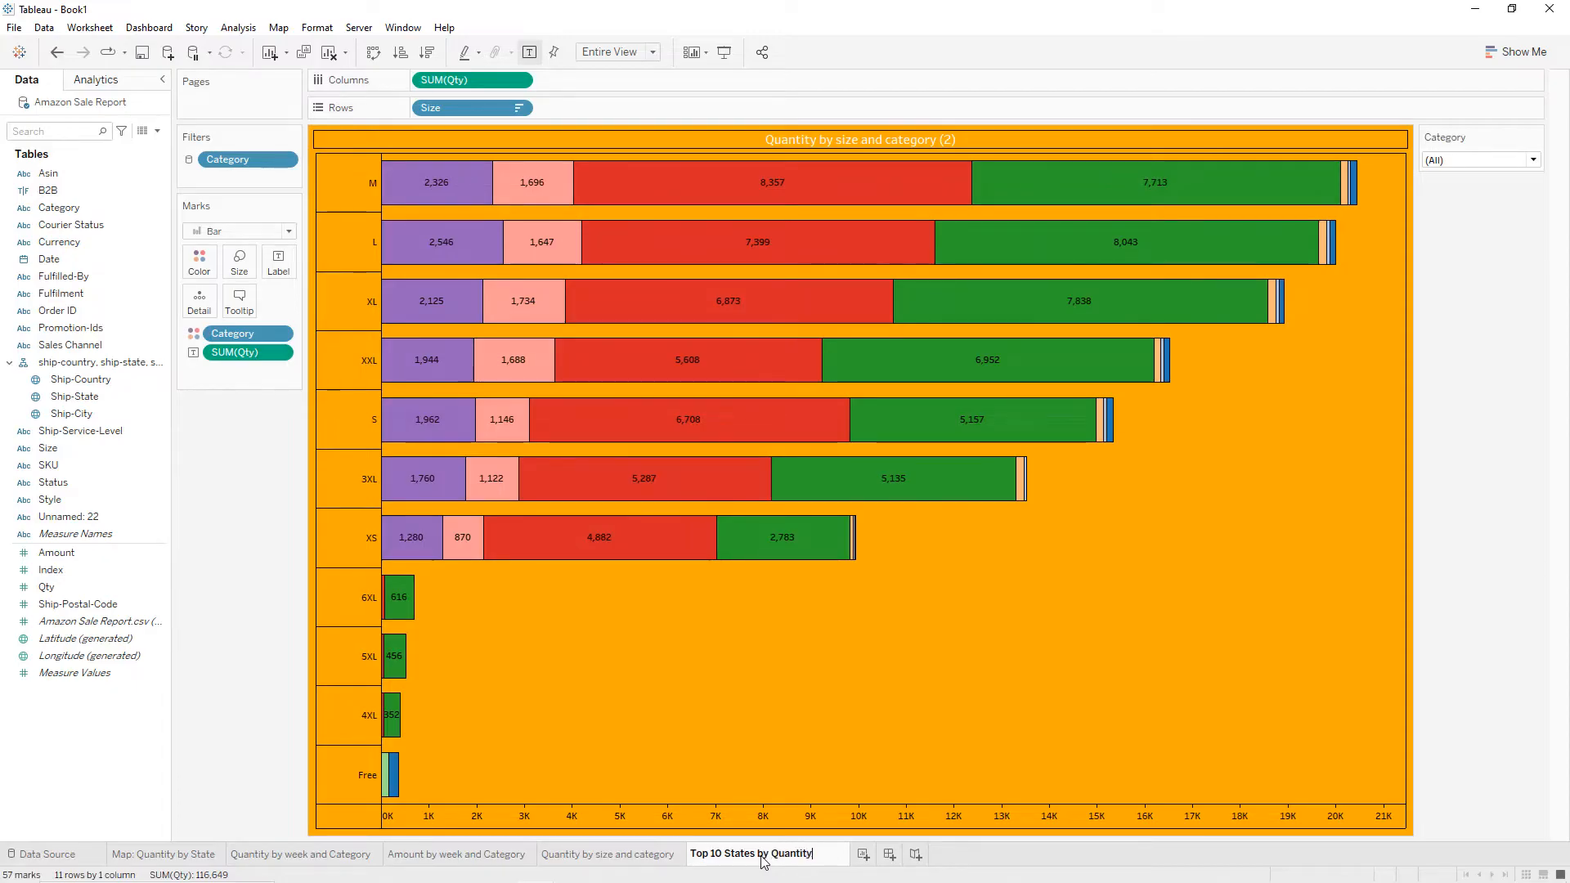
text( and Category - Sh)
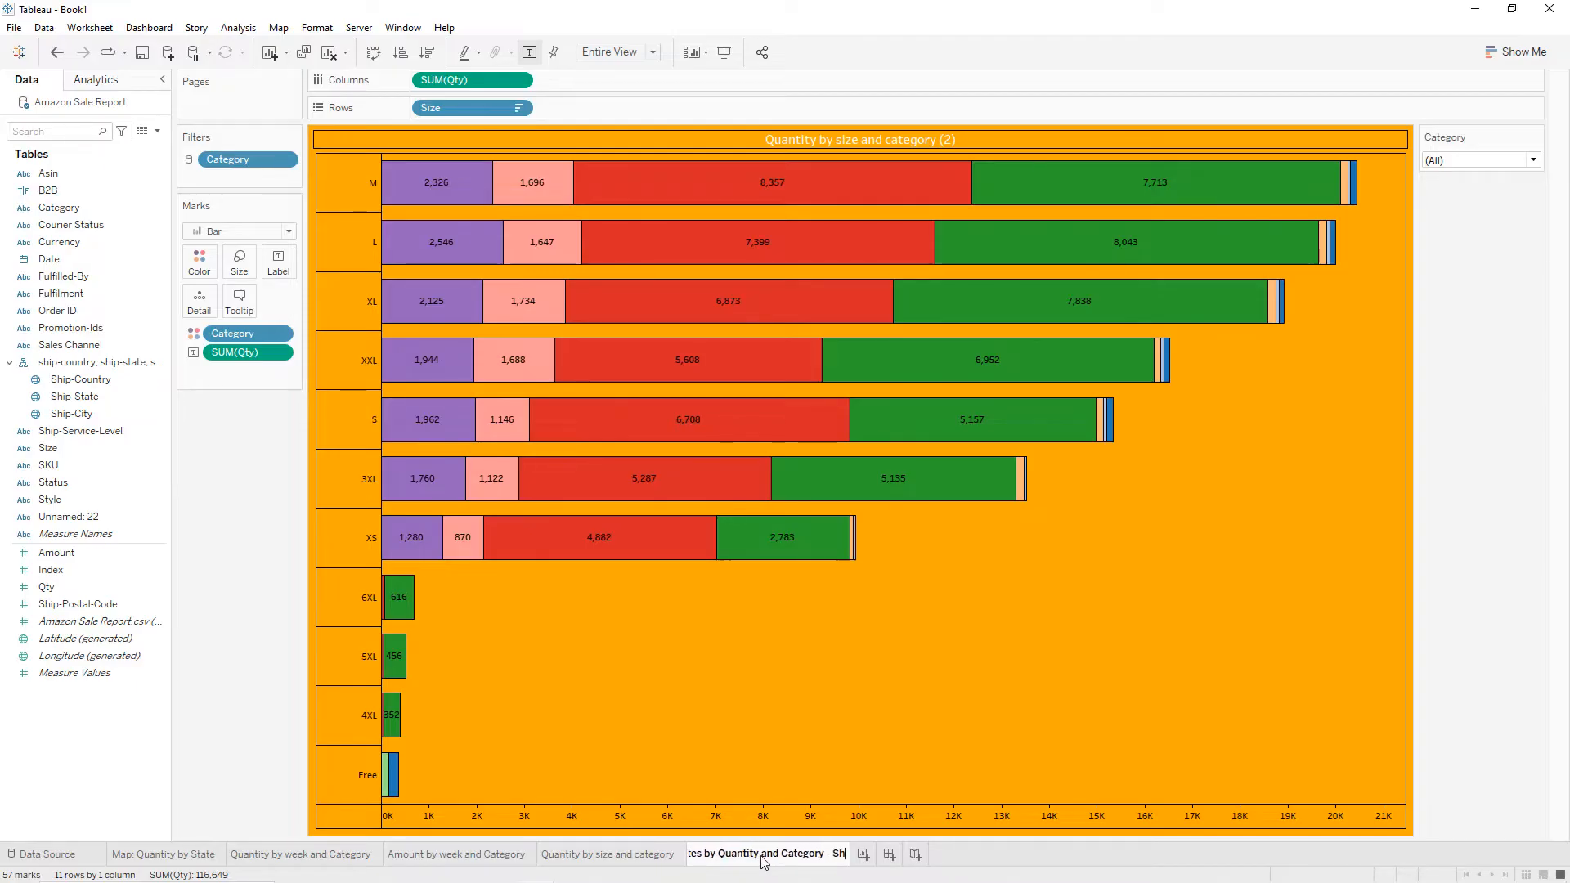
text(ip Ser)
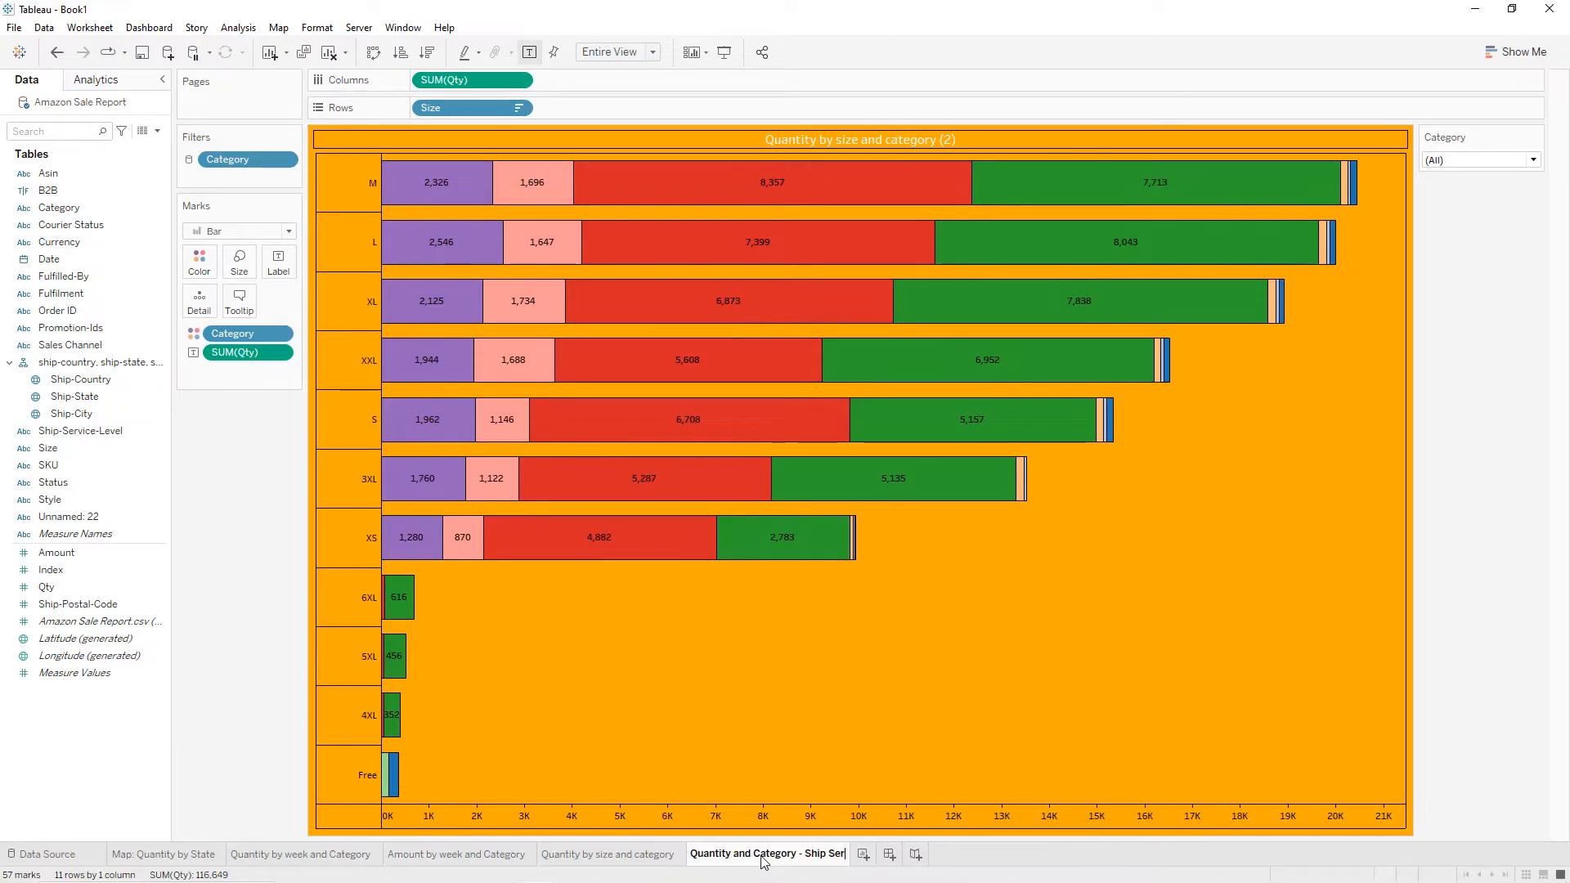
text(vice Level)
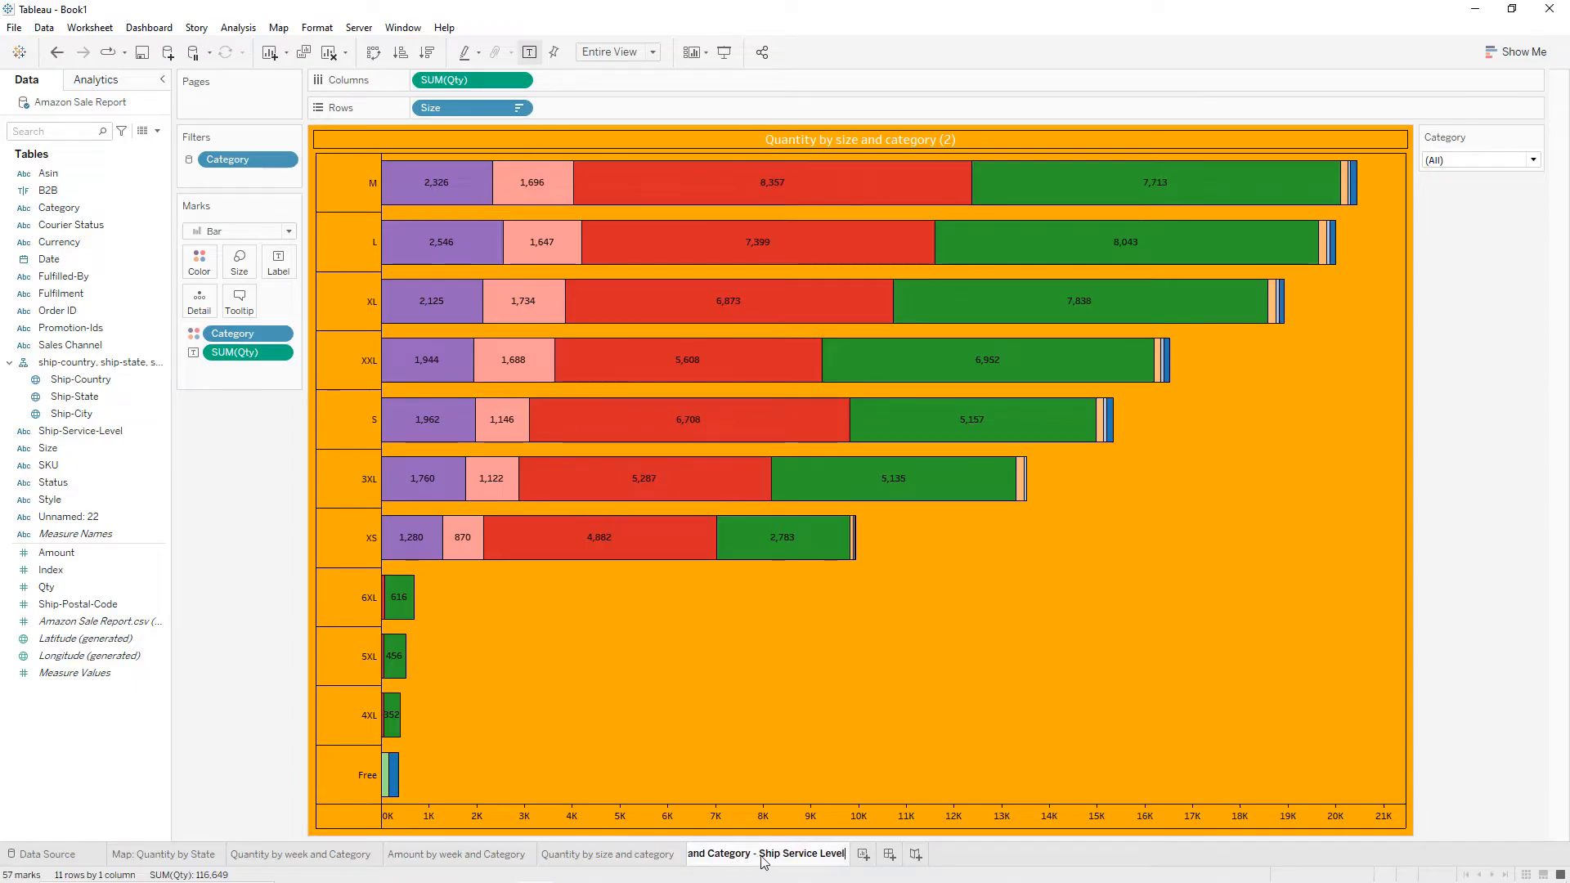
key(Return)
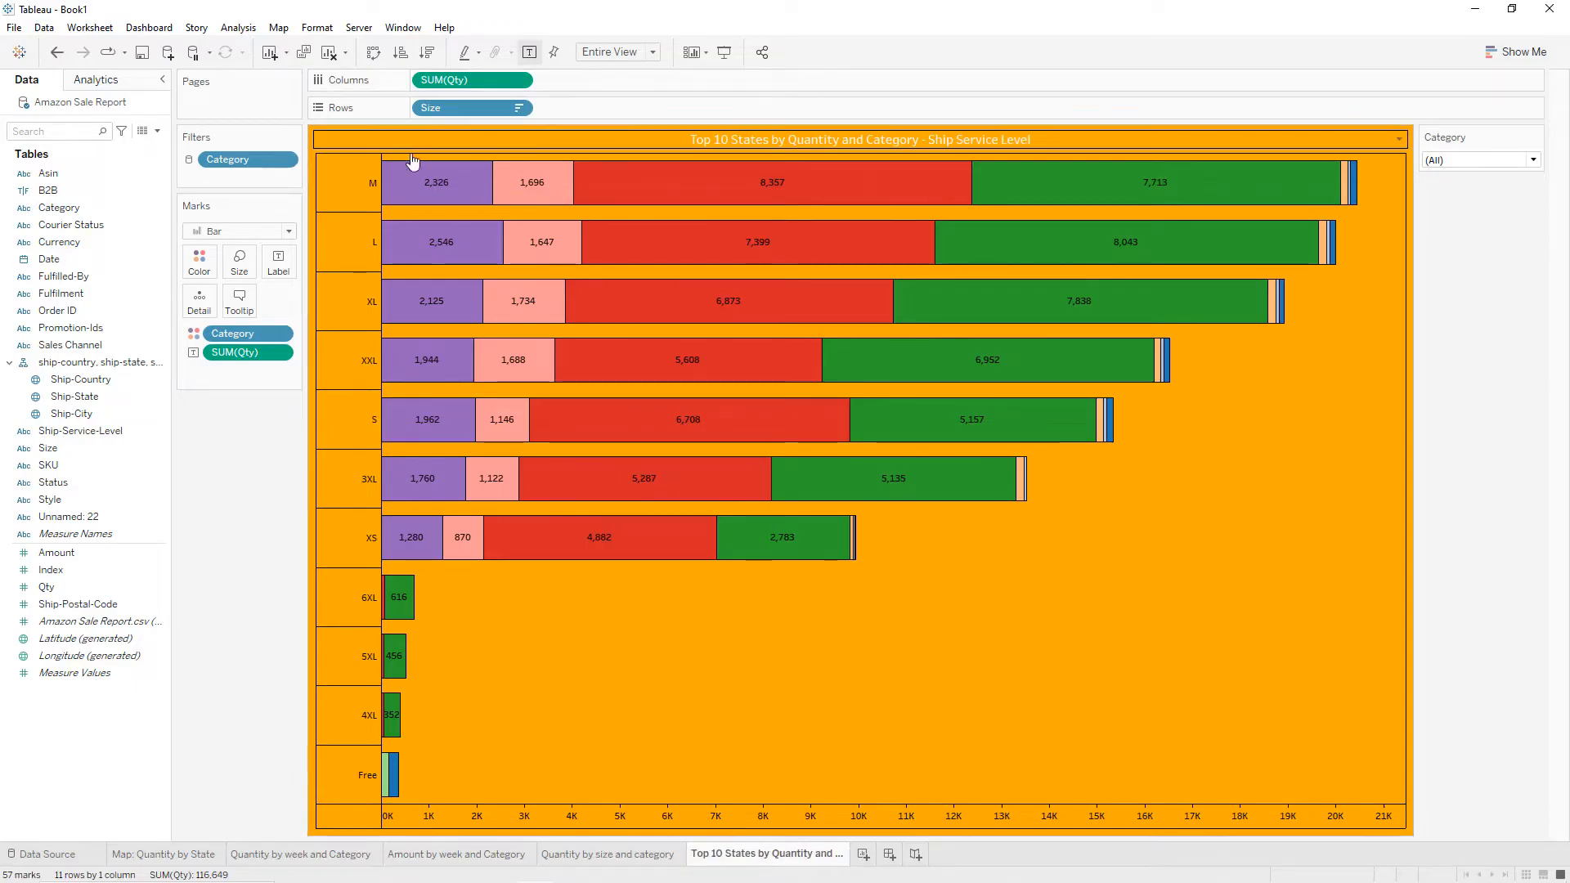
Remove the Category colour, the SUM(Qty) label, Size from the rows and SUM(Qty) from the columns.
drag(240, 365, 229, 454)
drag(242, 333, 229, 441)
drag(484, 108, 261, 401)
drag(501, 78, 261, 409)
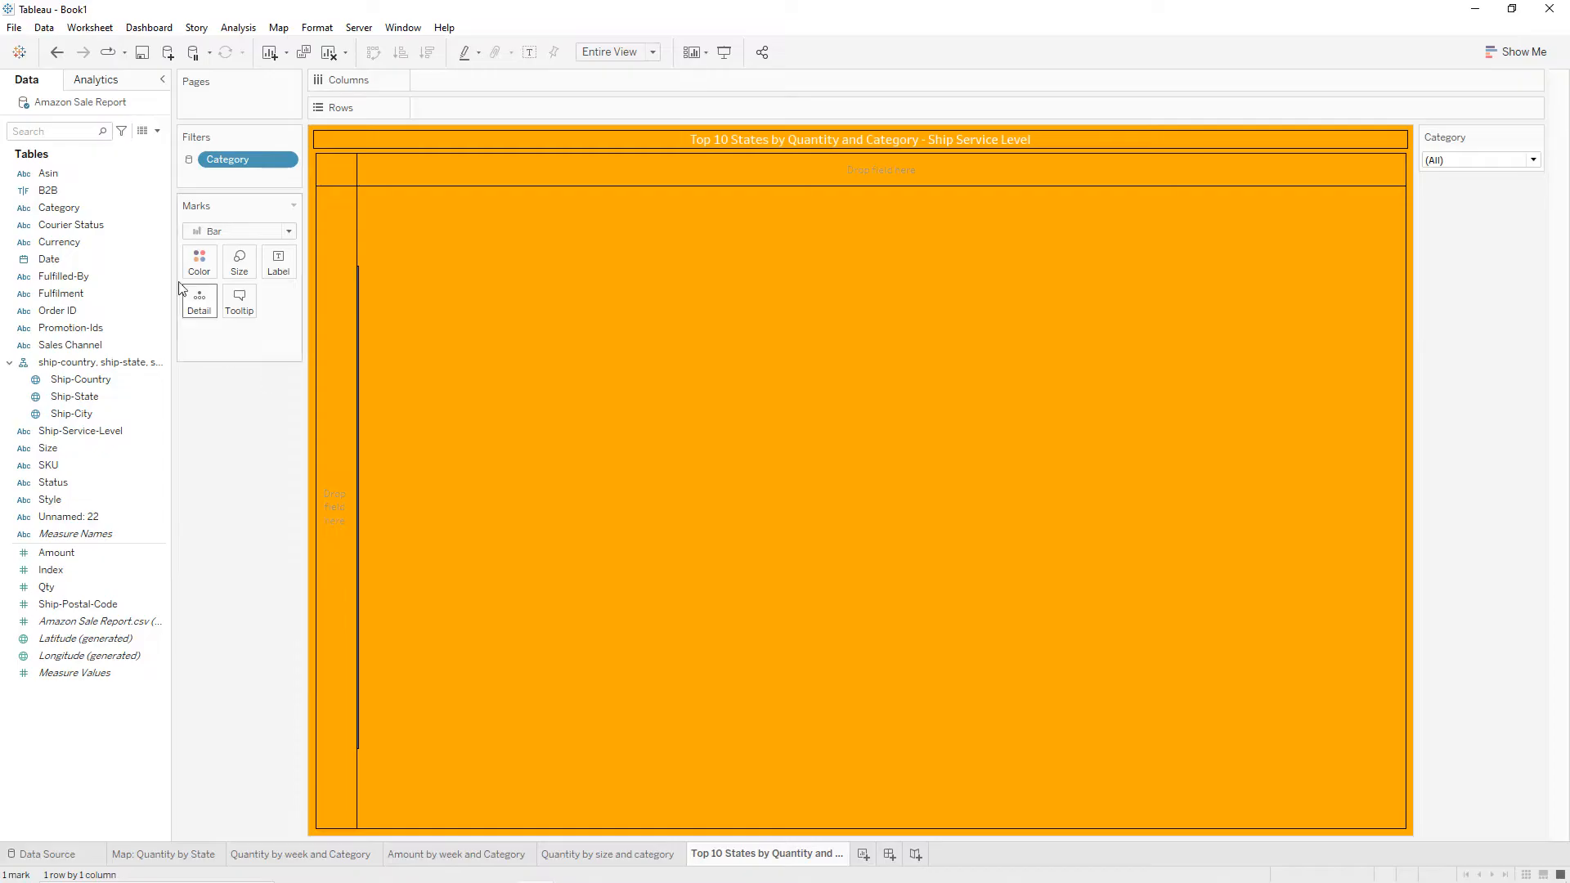
Build a bar chart with Ship-State on the rows and SUM(Qty) on the columns.
click(96, 399)
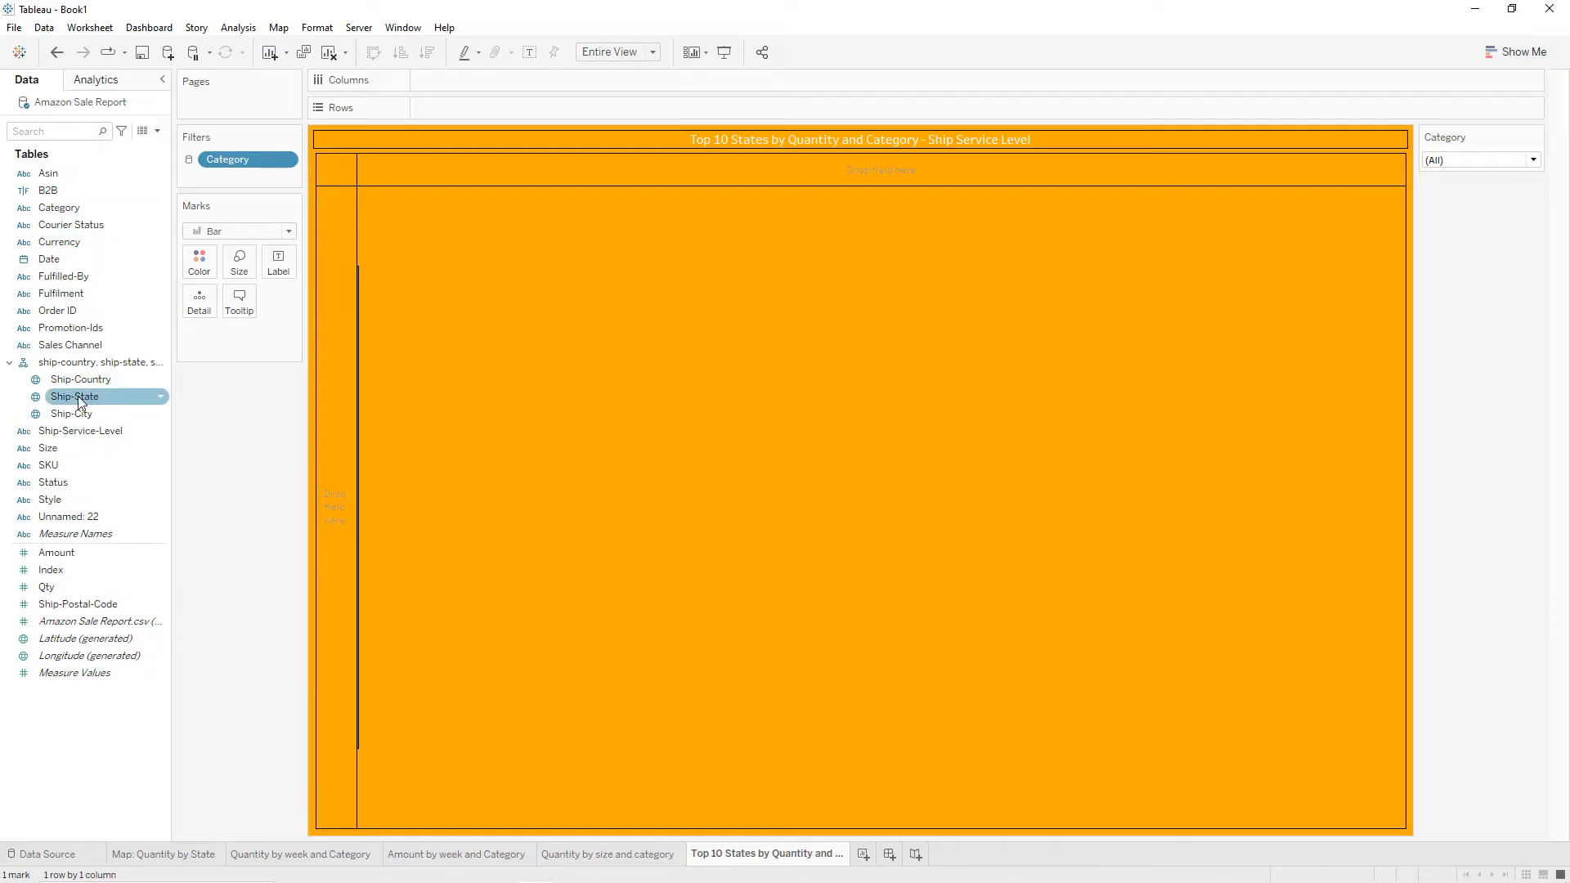
drag(79, 398, 448, 106)
click(60, 587)
drag(61, 587, 456, 80)
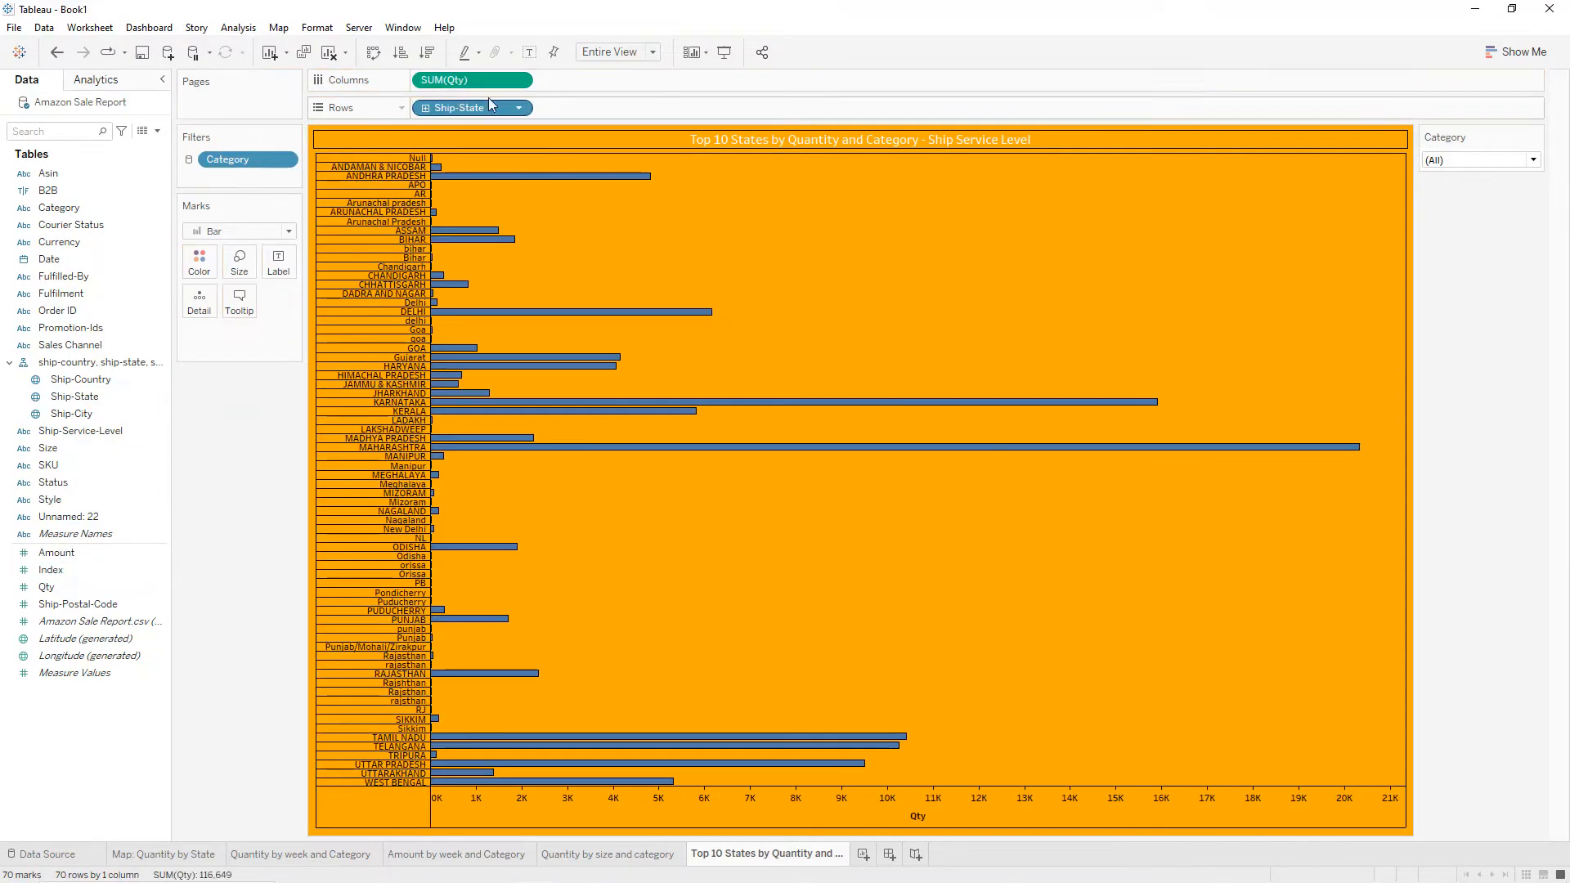
Set the view fit to Standard and sort the states by quantity in descending order.
click(615, 54)
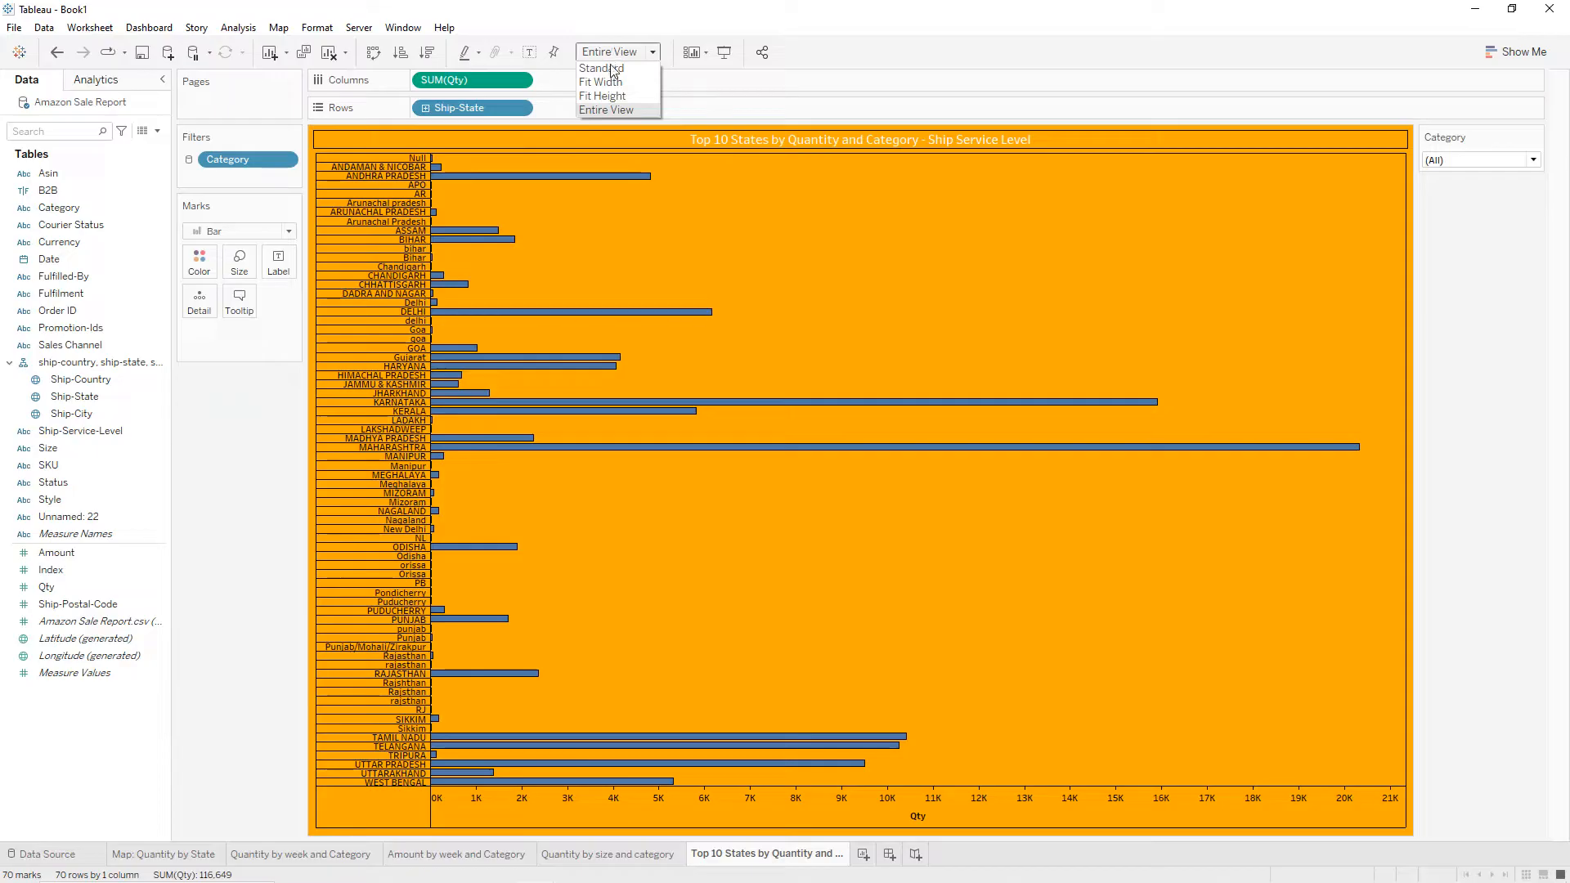
click(613, 68)
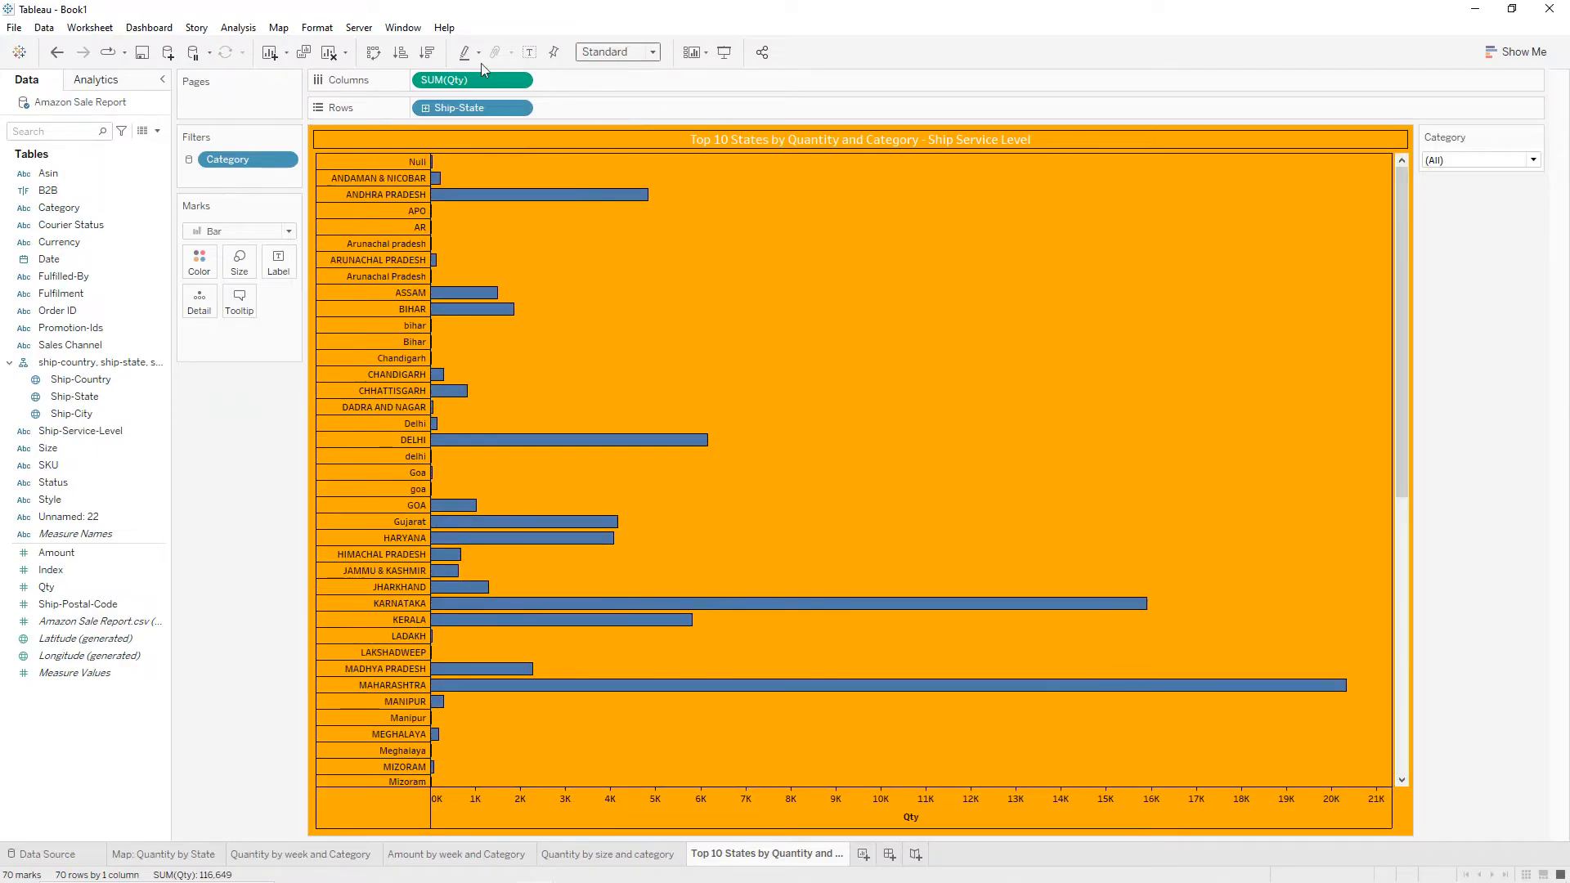
click(428, 52)
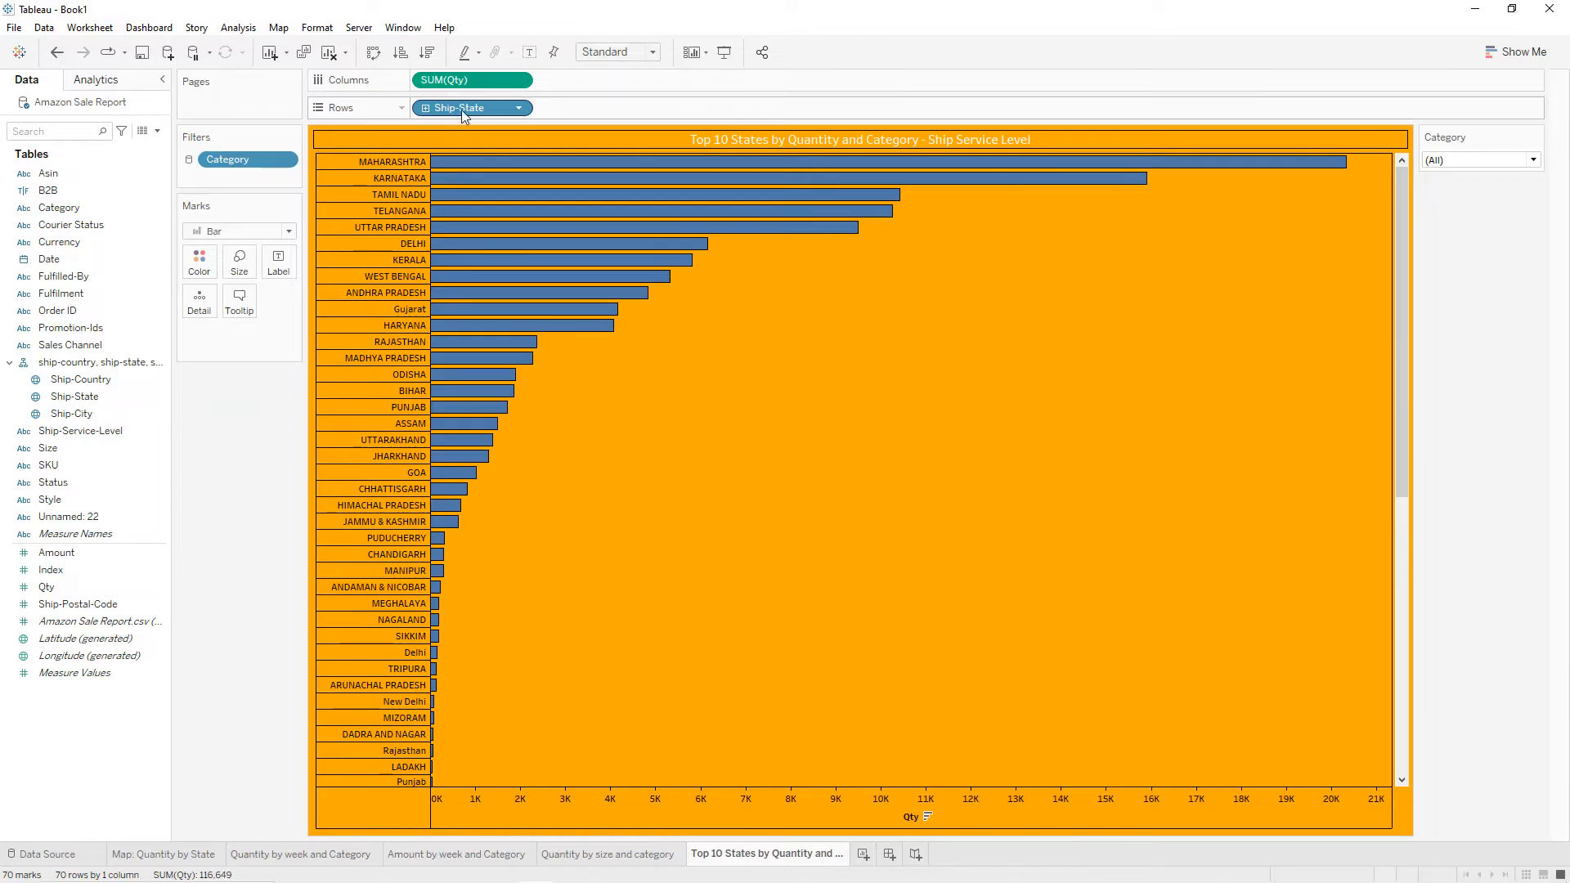
Filter Ship-State by field to the top 10 by the sum of Qty.
drag(462, 115, 257, 195)
click(800, 254)
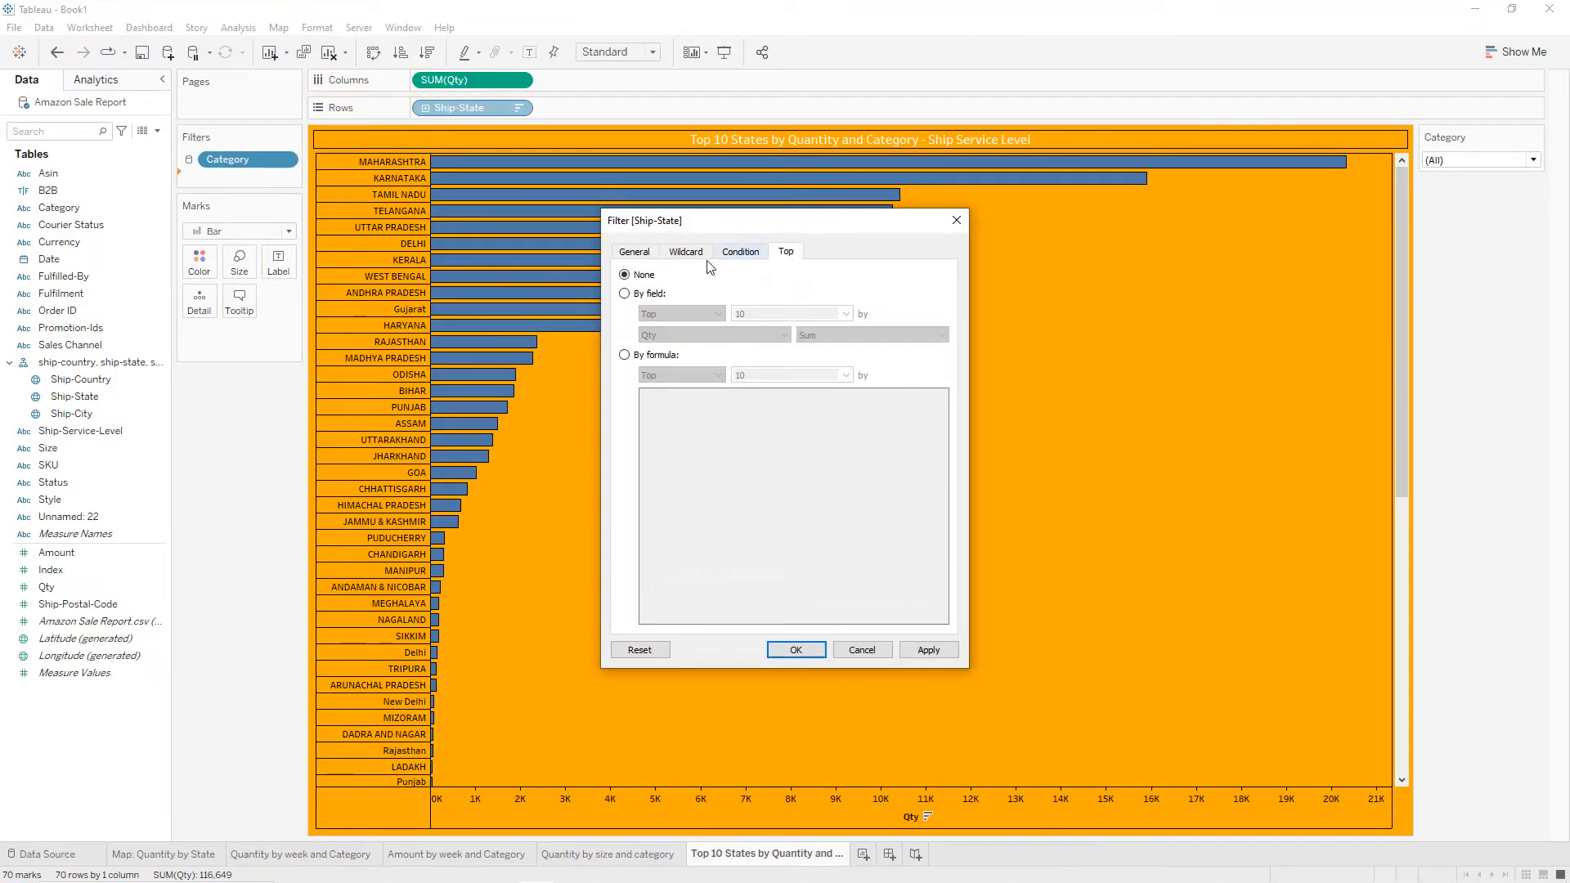
click(626, 294)
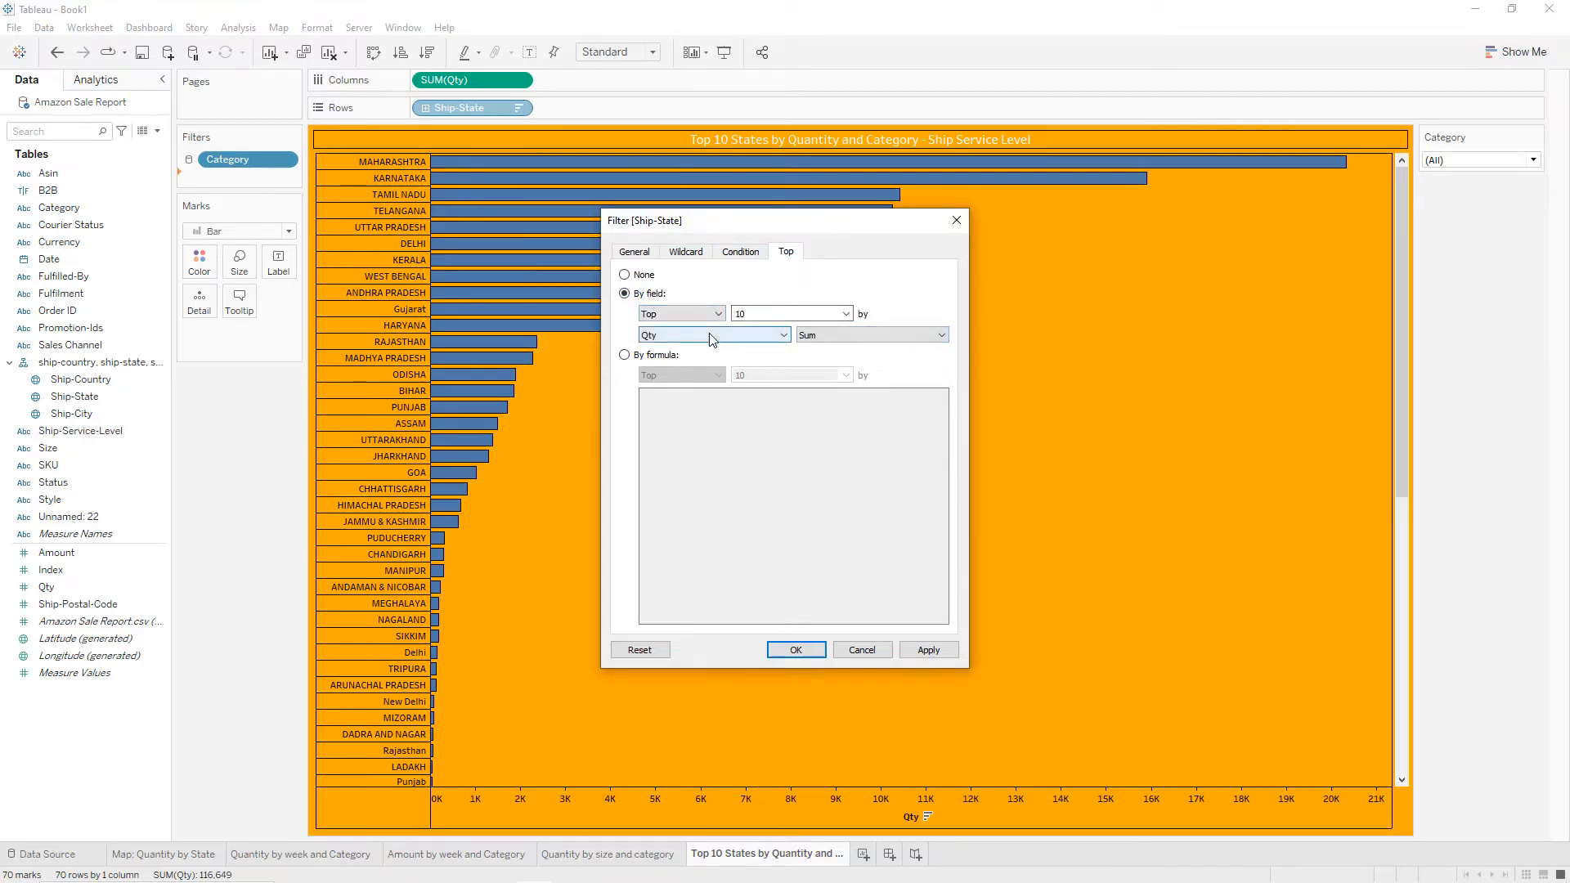
click(914, 652)
click(811, 652)
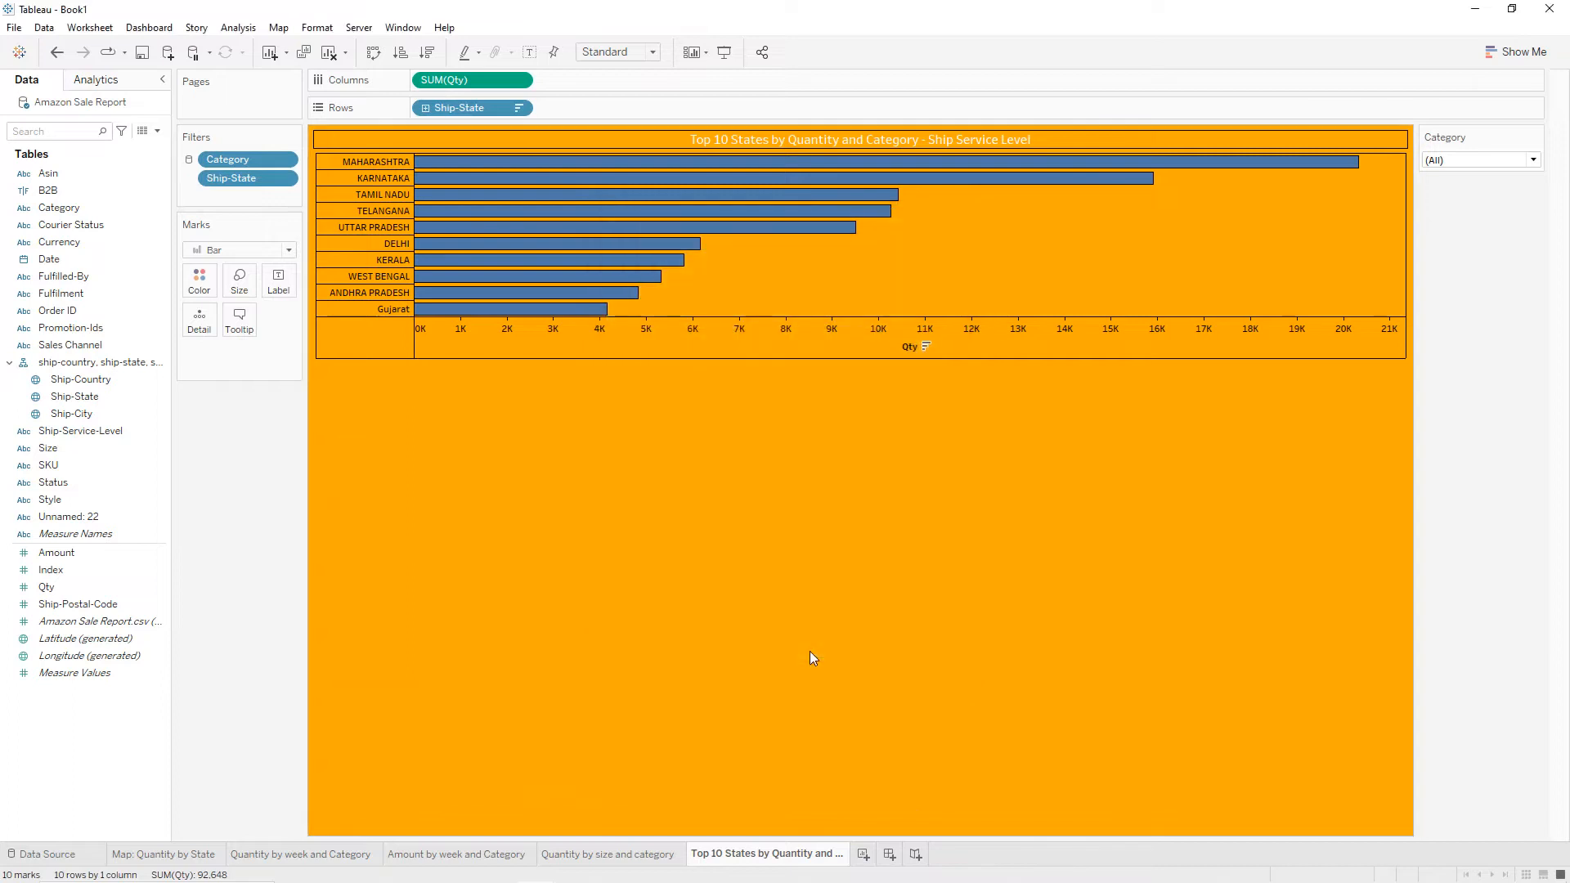
Fit the chart to Entire View and add Ship-Service-Level to both the rows and the bar colour.
click(636, 52)
click(621, 109)
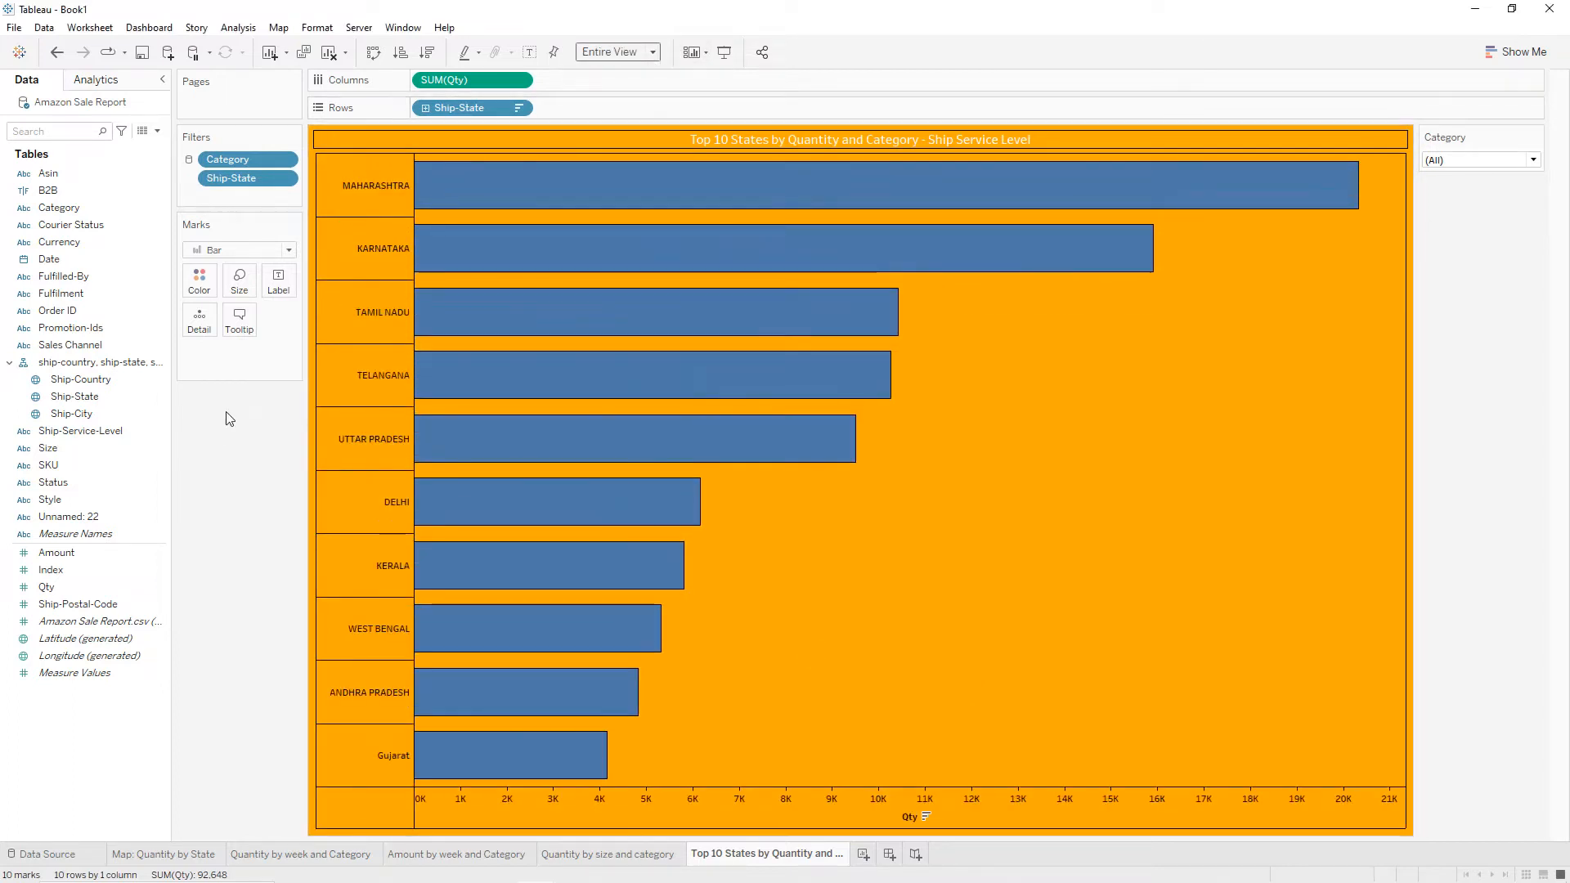
drag(101, 431, 613, 112)
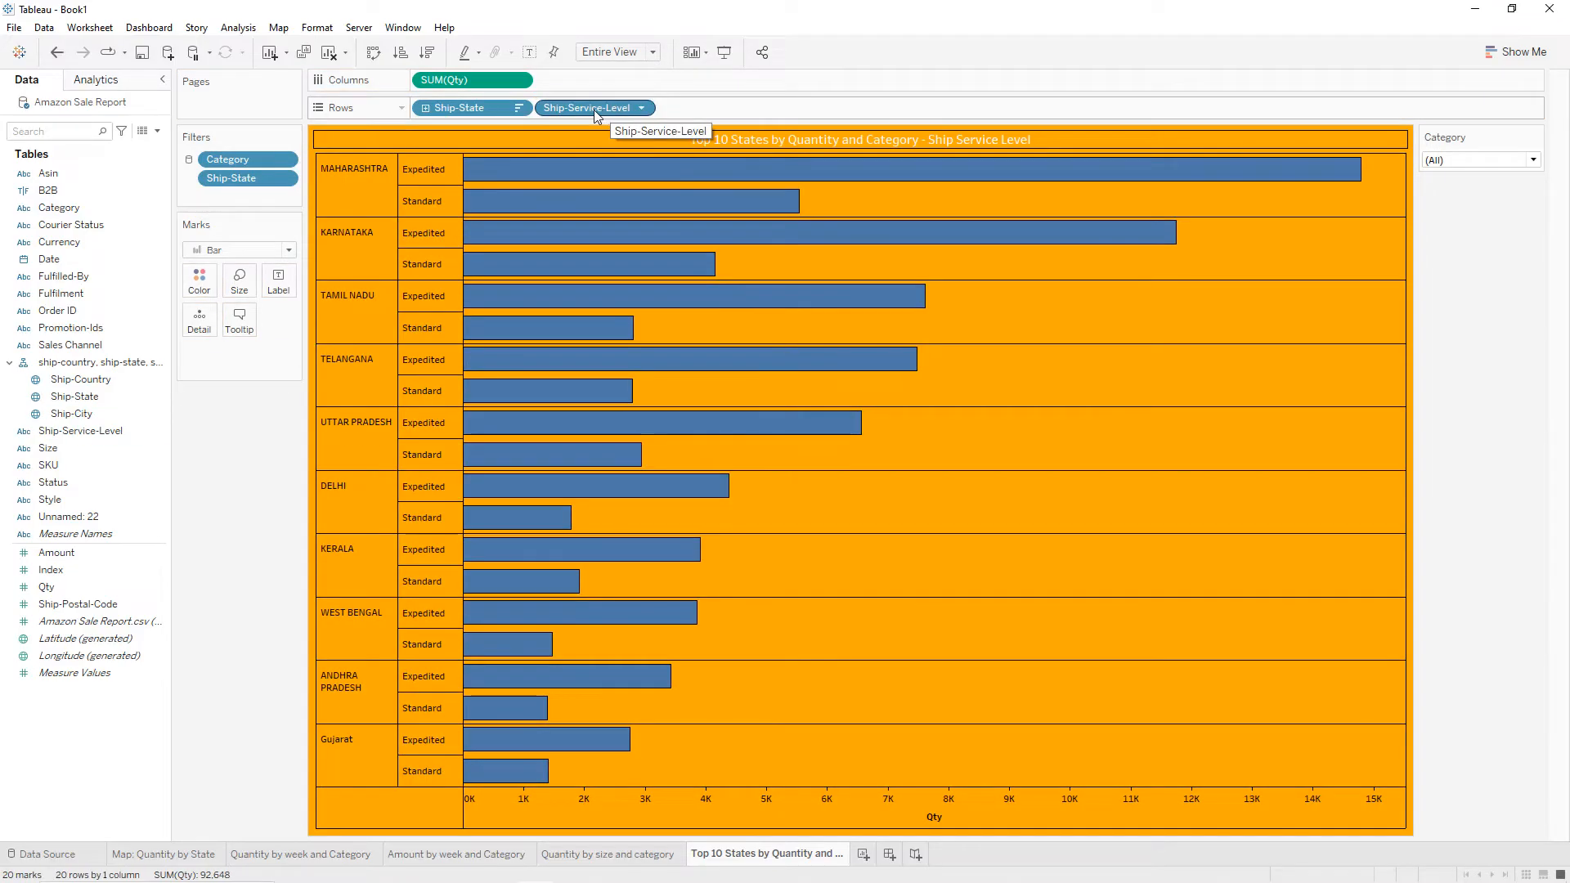
drag(596, 115, 219, 288)
Colour the Ship-Service-Level values from the Gray palette, with dark gray for Expedited and light gray for Standard.
click(1537, 189)
click(1443, 206)
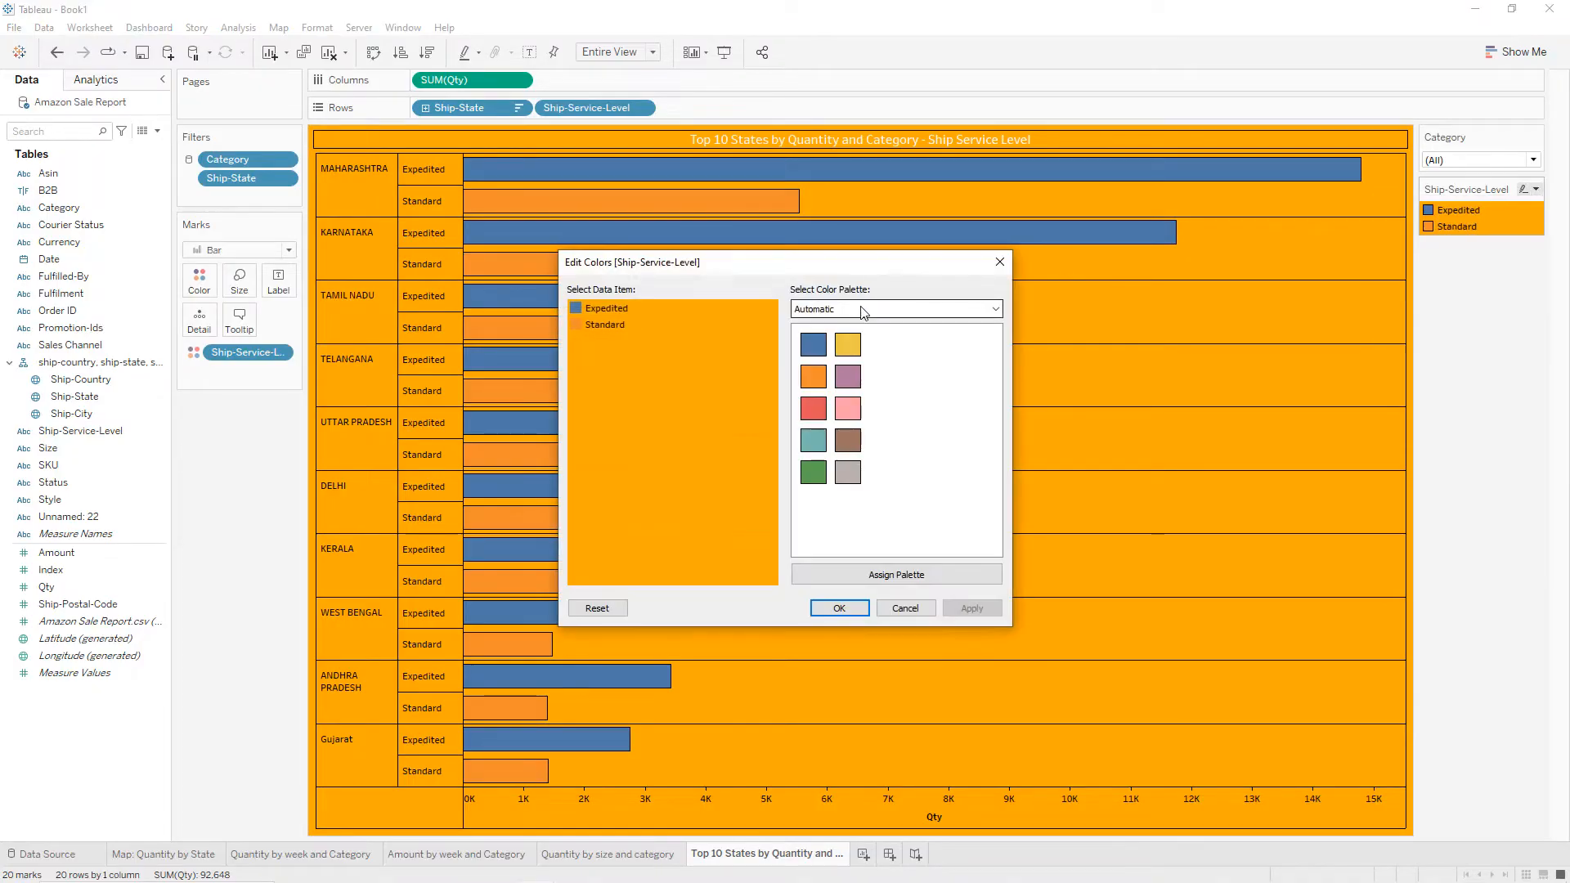
click(863, 311)
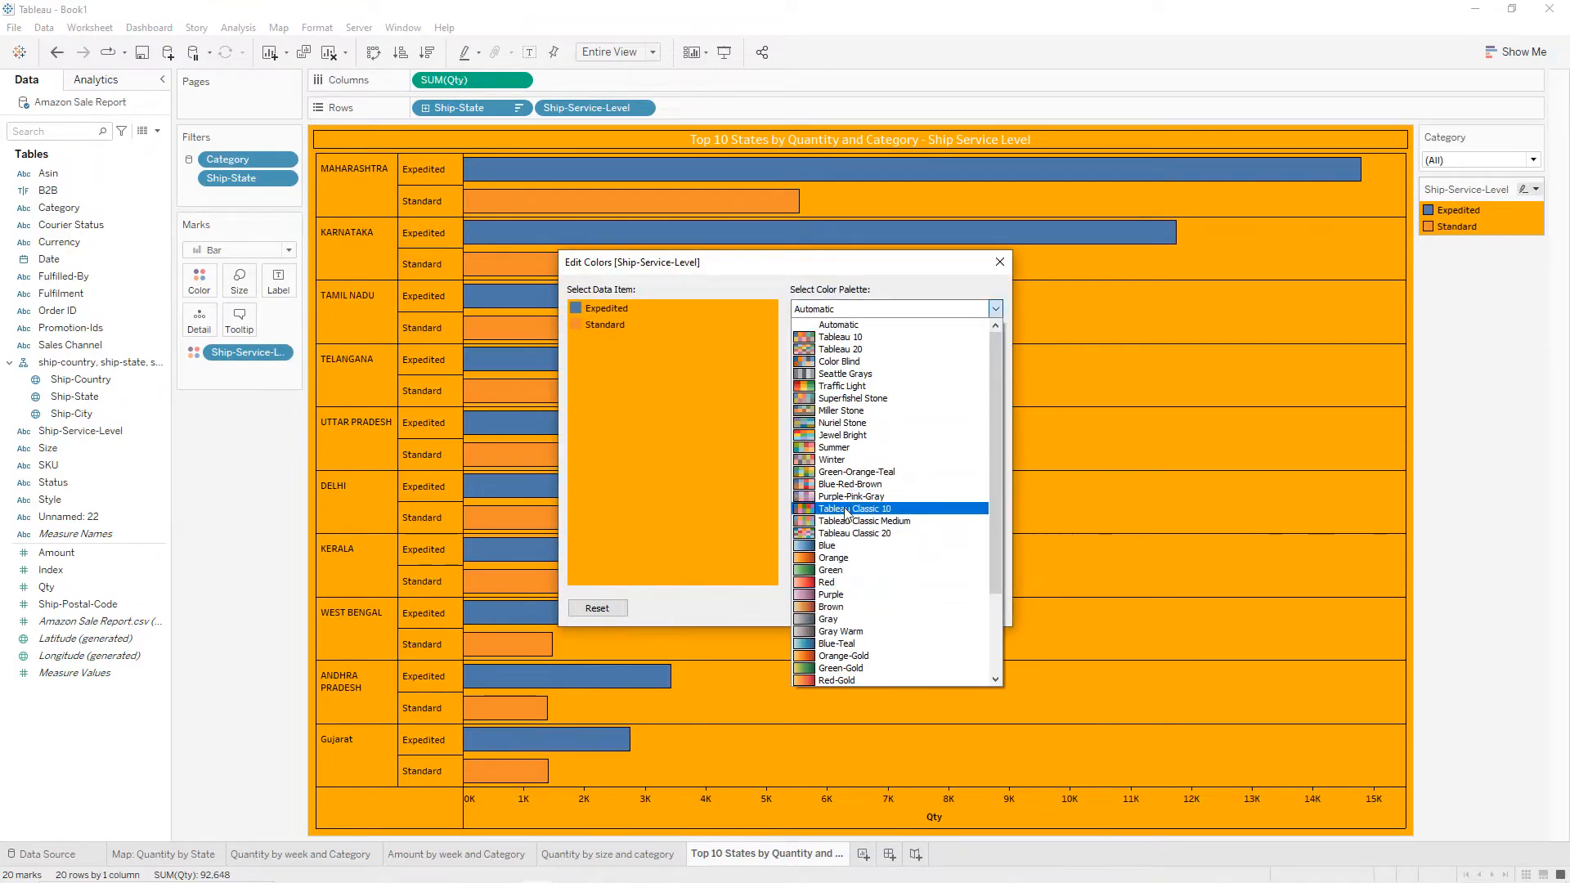
click(833, 619)
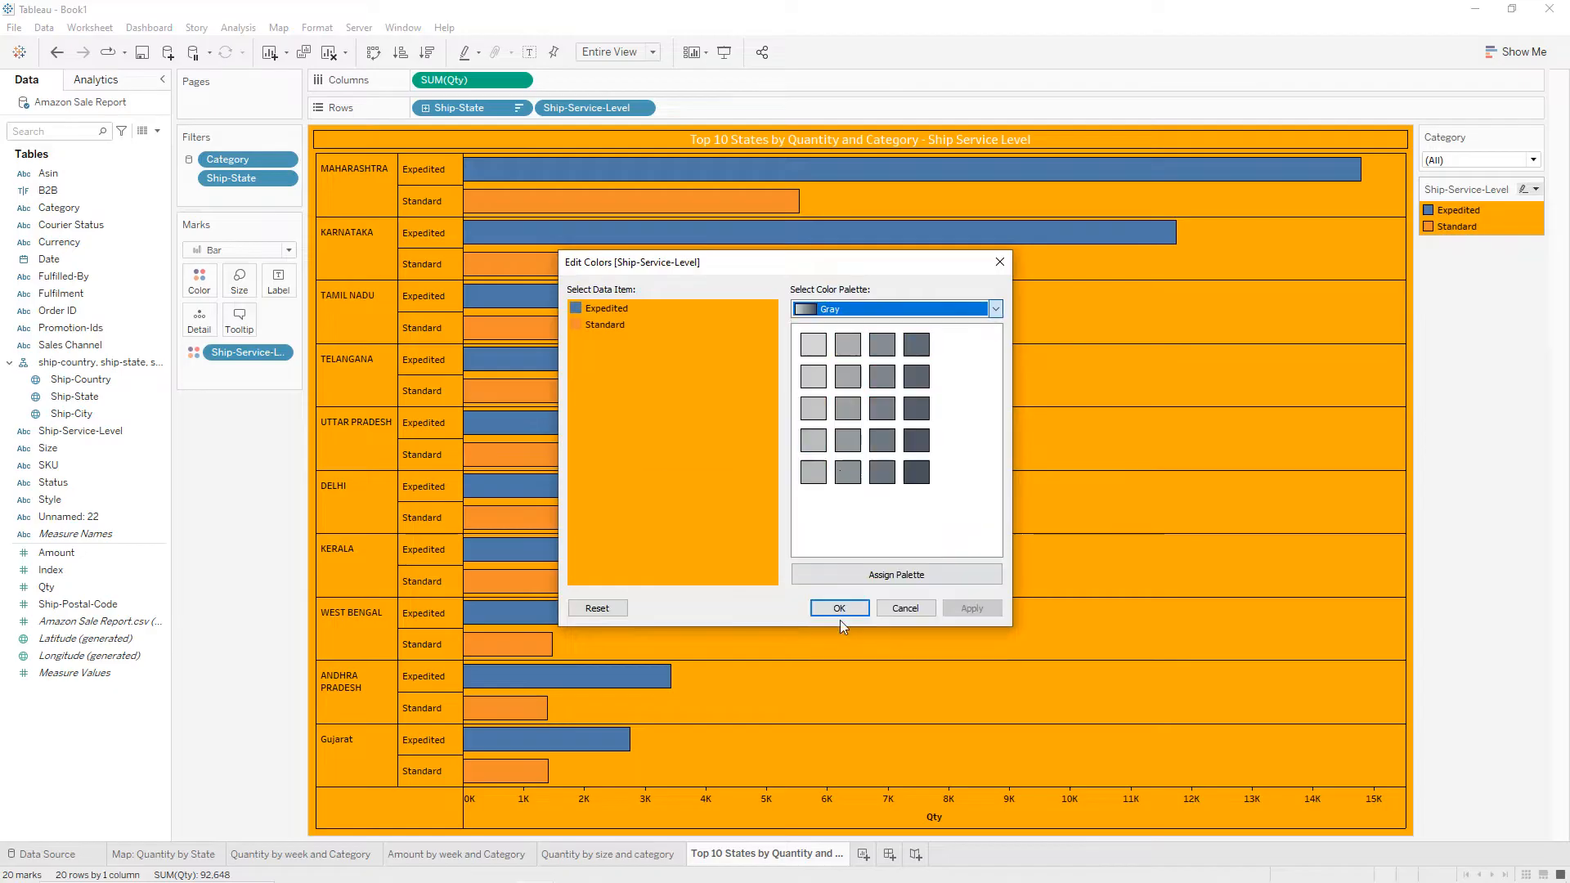
click(610, 311)
click(924, 350)
click(610, 326)
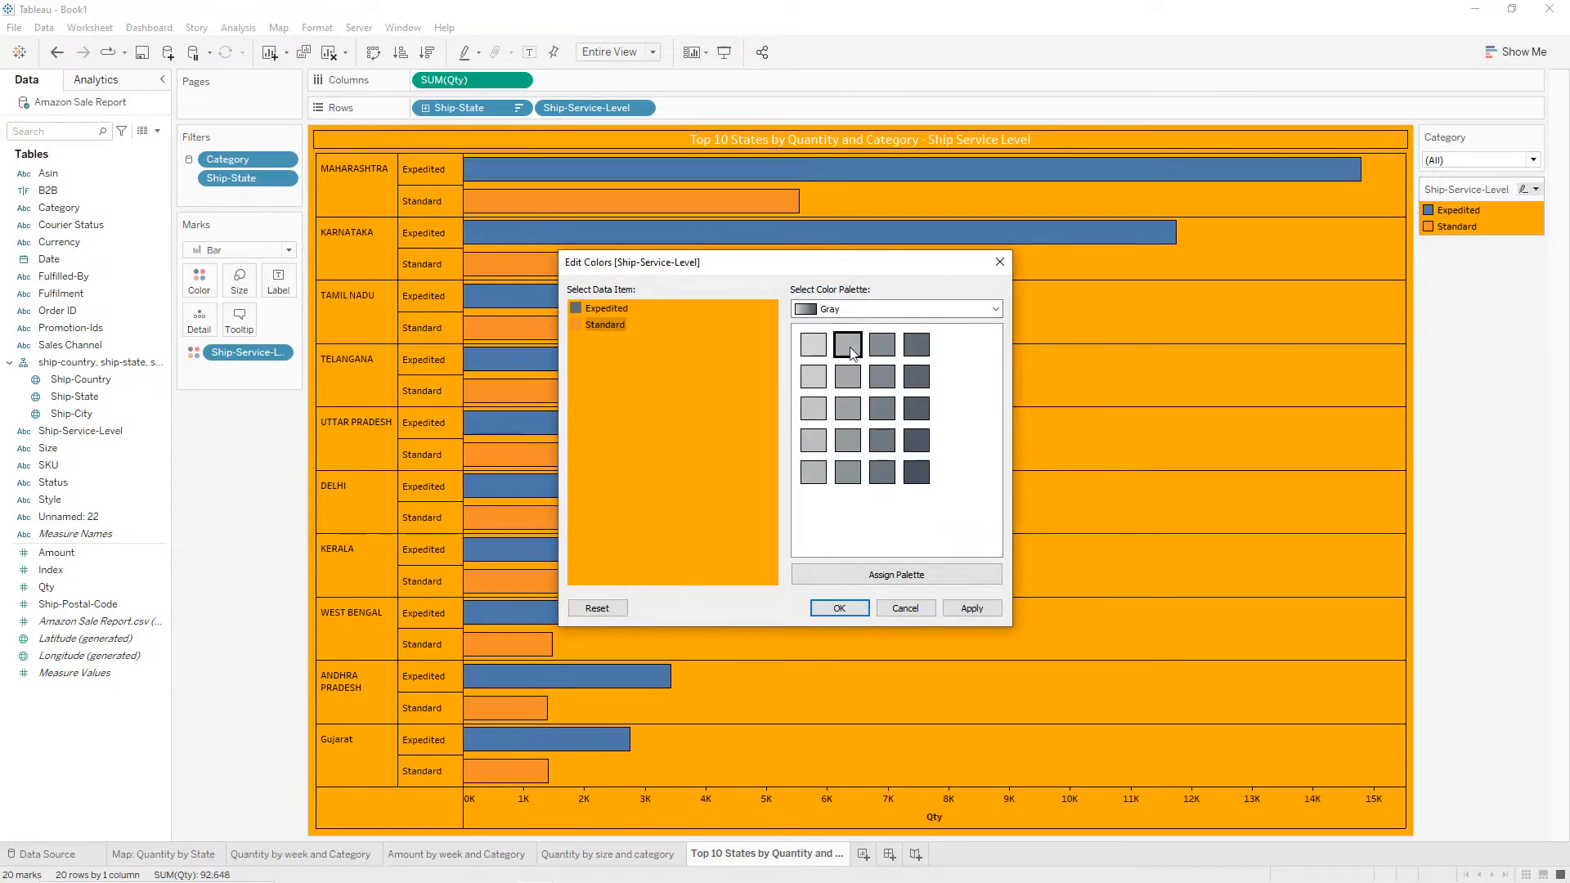
click(972, 608)
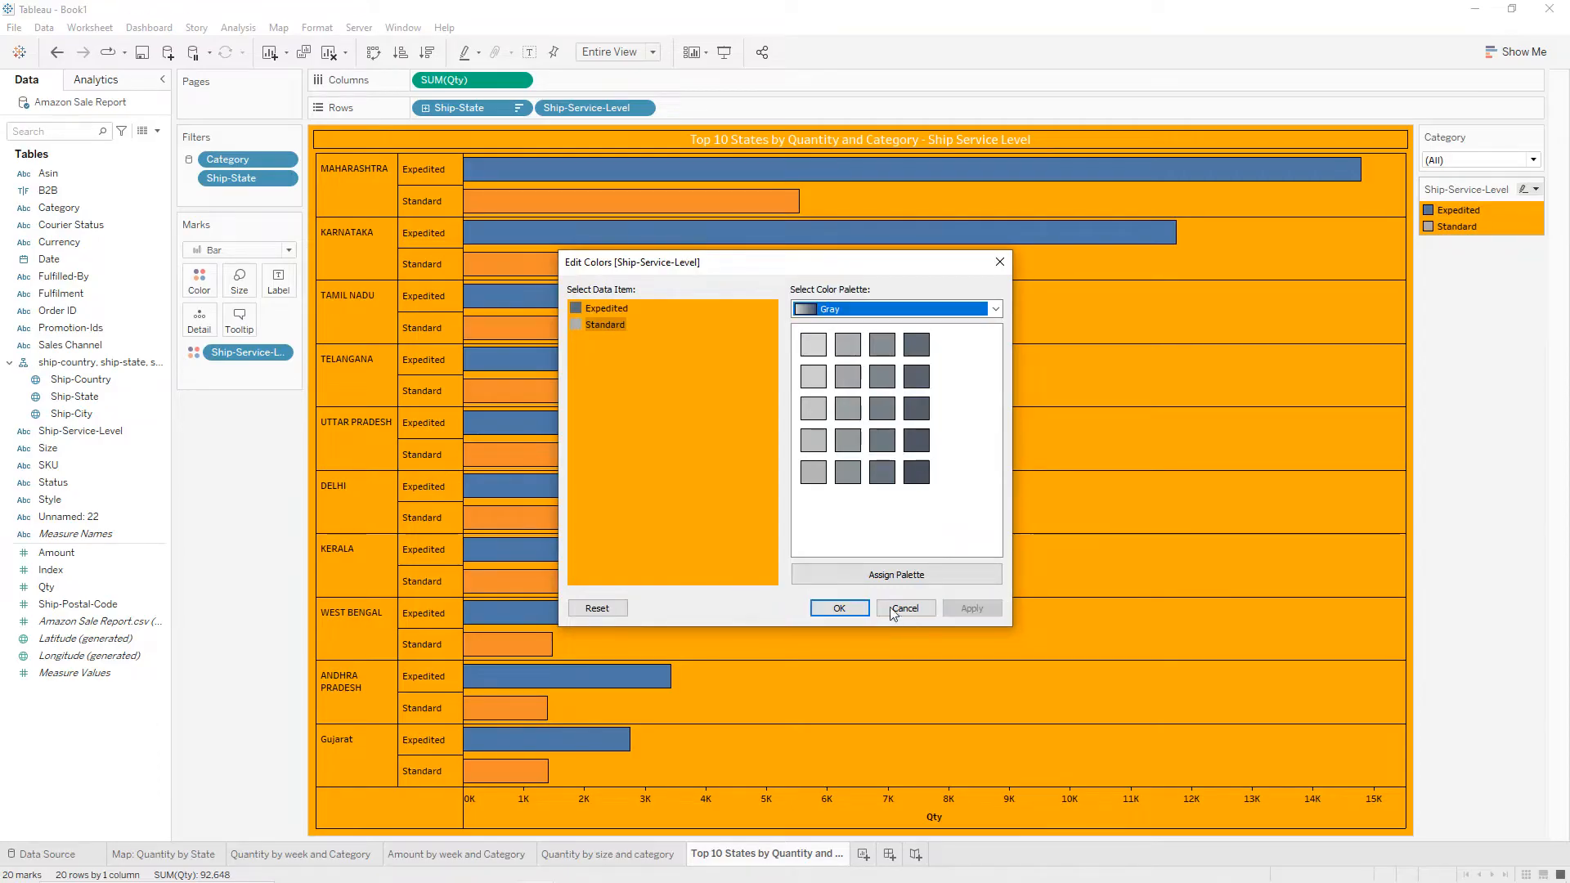
click(839, 608)
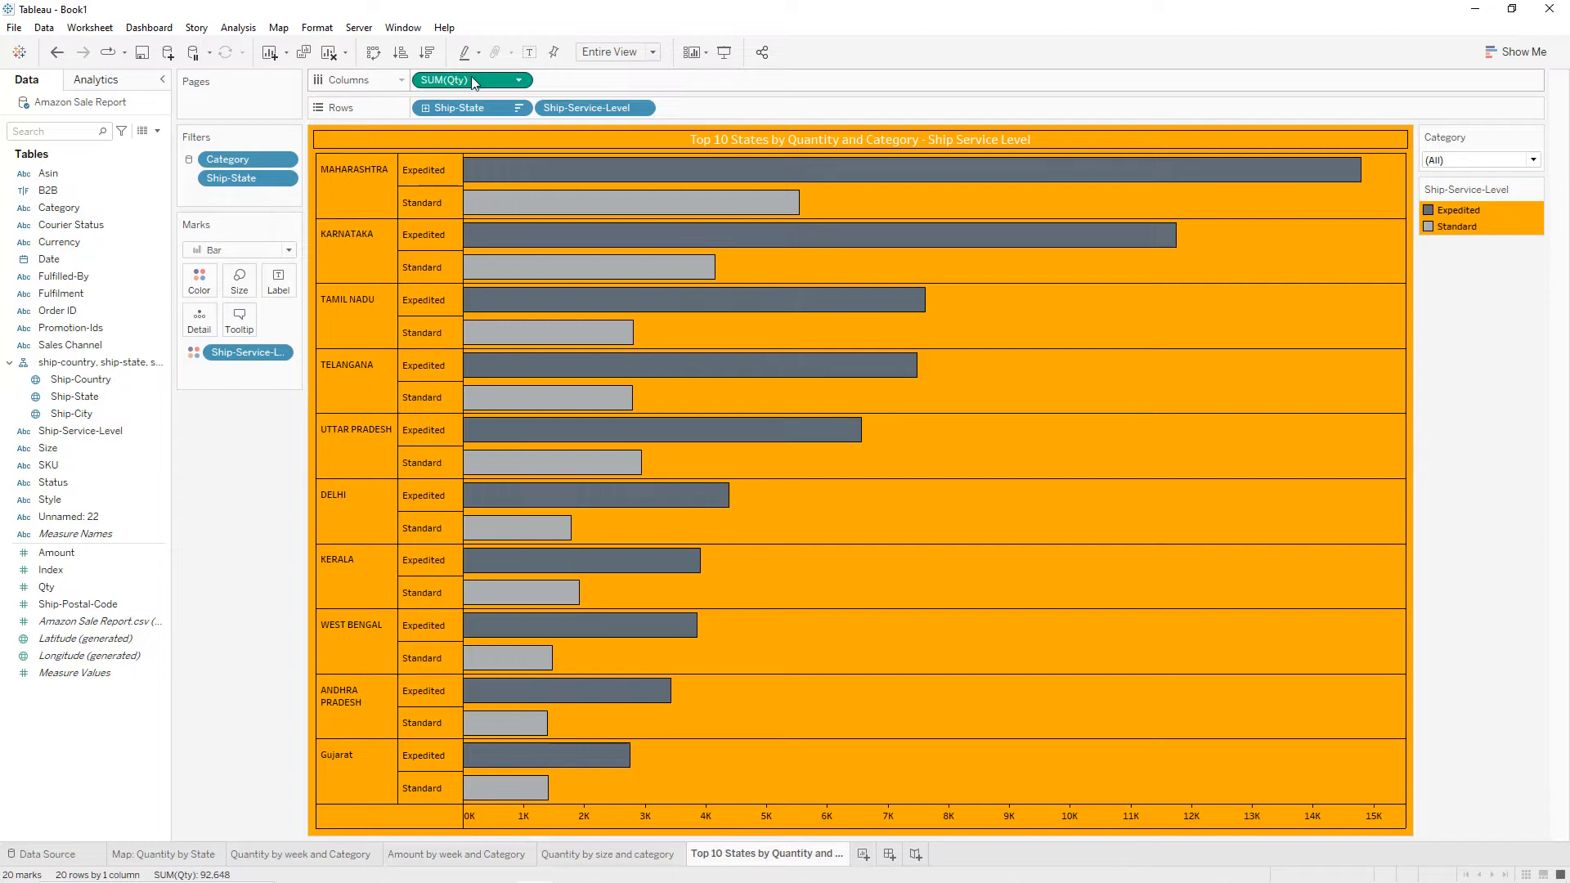
Label the state bars with SUM(Qty) and centre the default header alignment horizontally.
drag(472, 84, 287, 288)
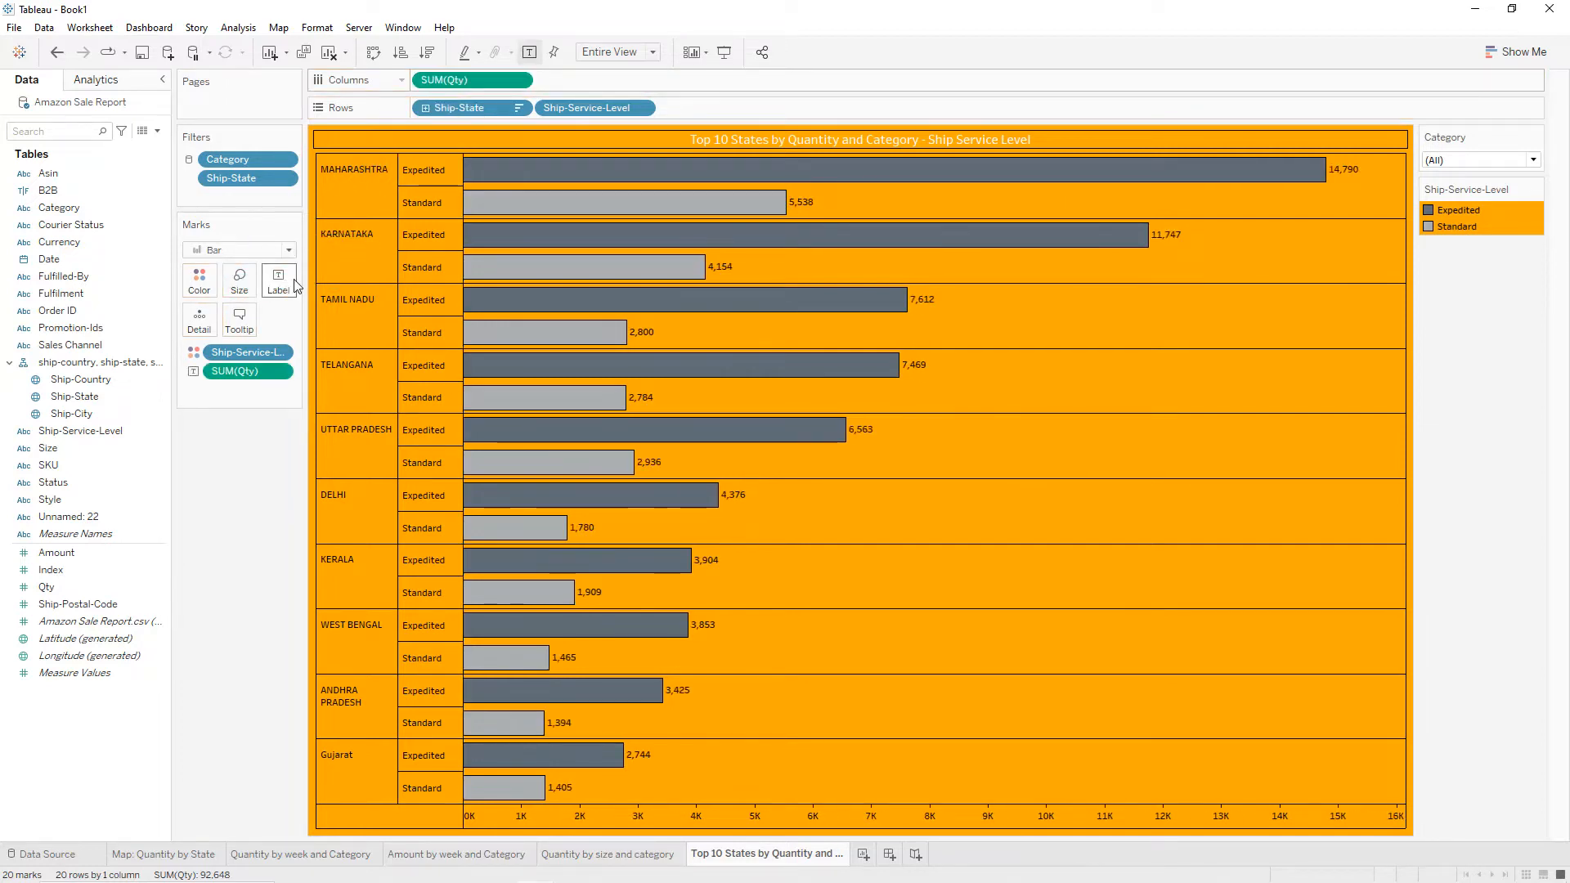
right_click(1046, 377)
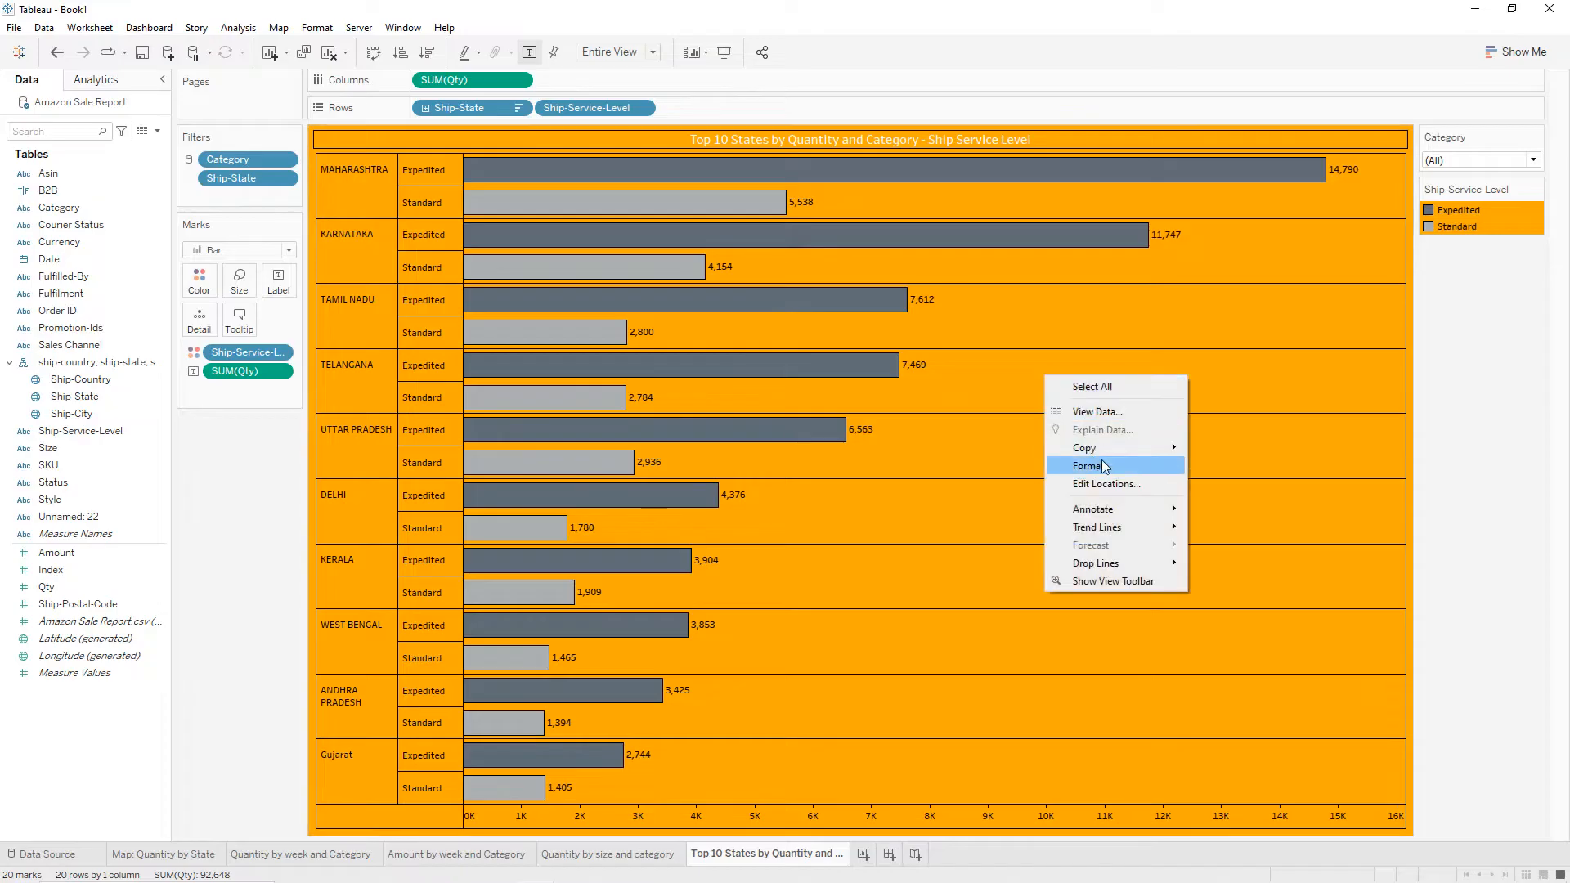
click(1090, 467)
click(42, 108)
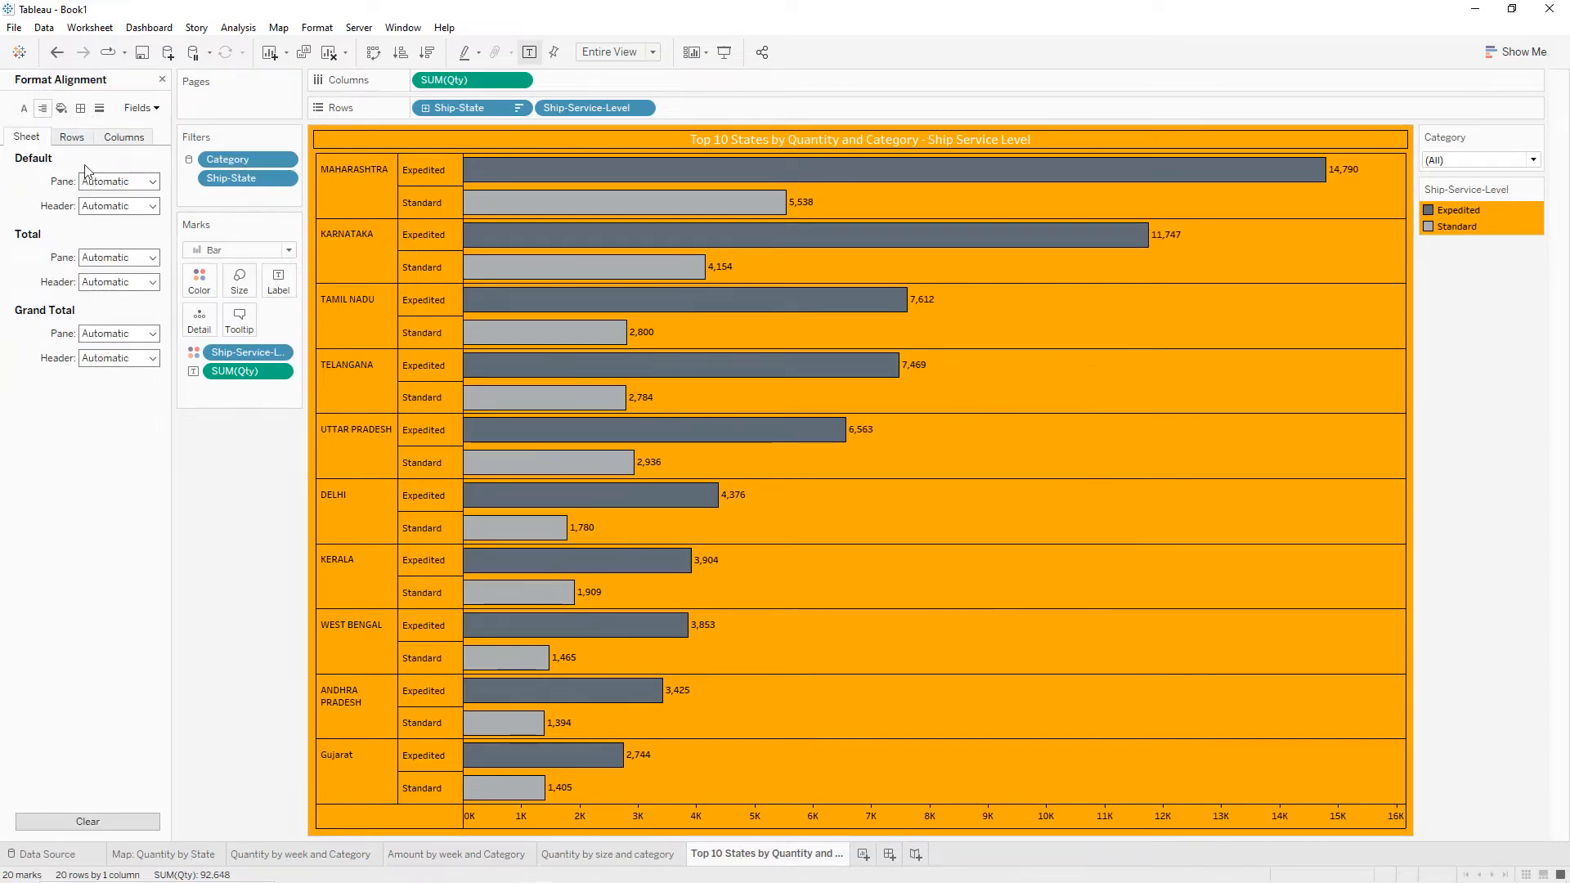
click(147, 206)
click(122, 273)
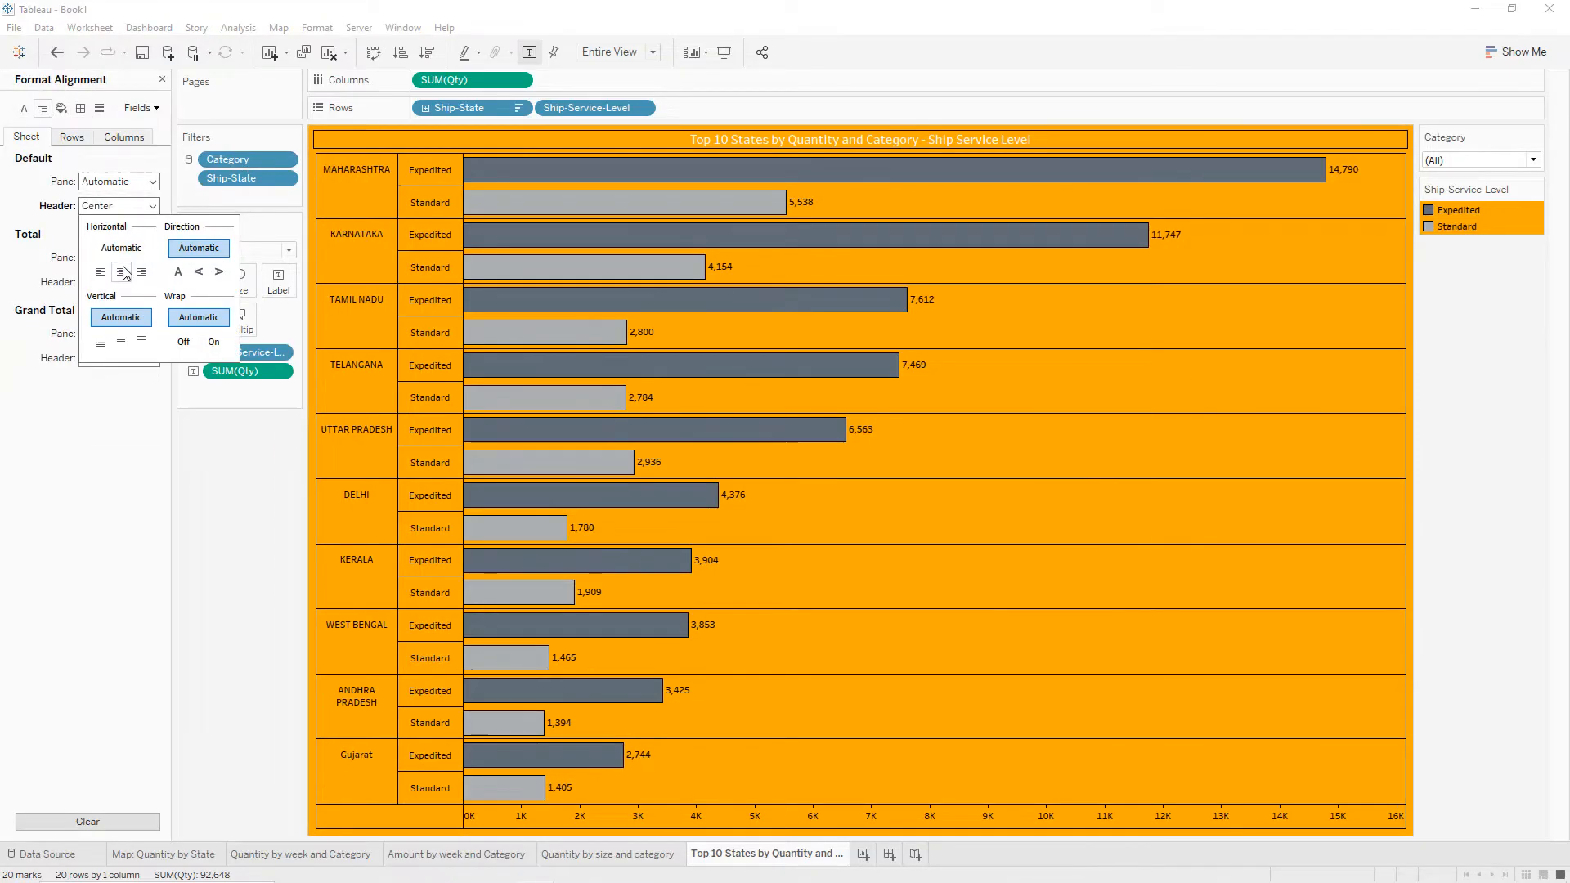
click(1018, 381)
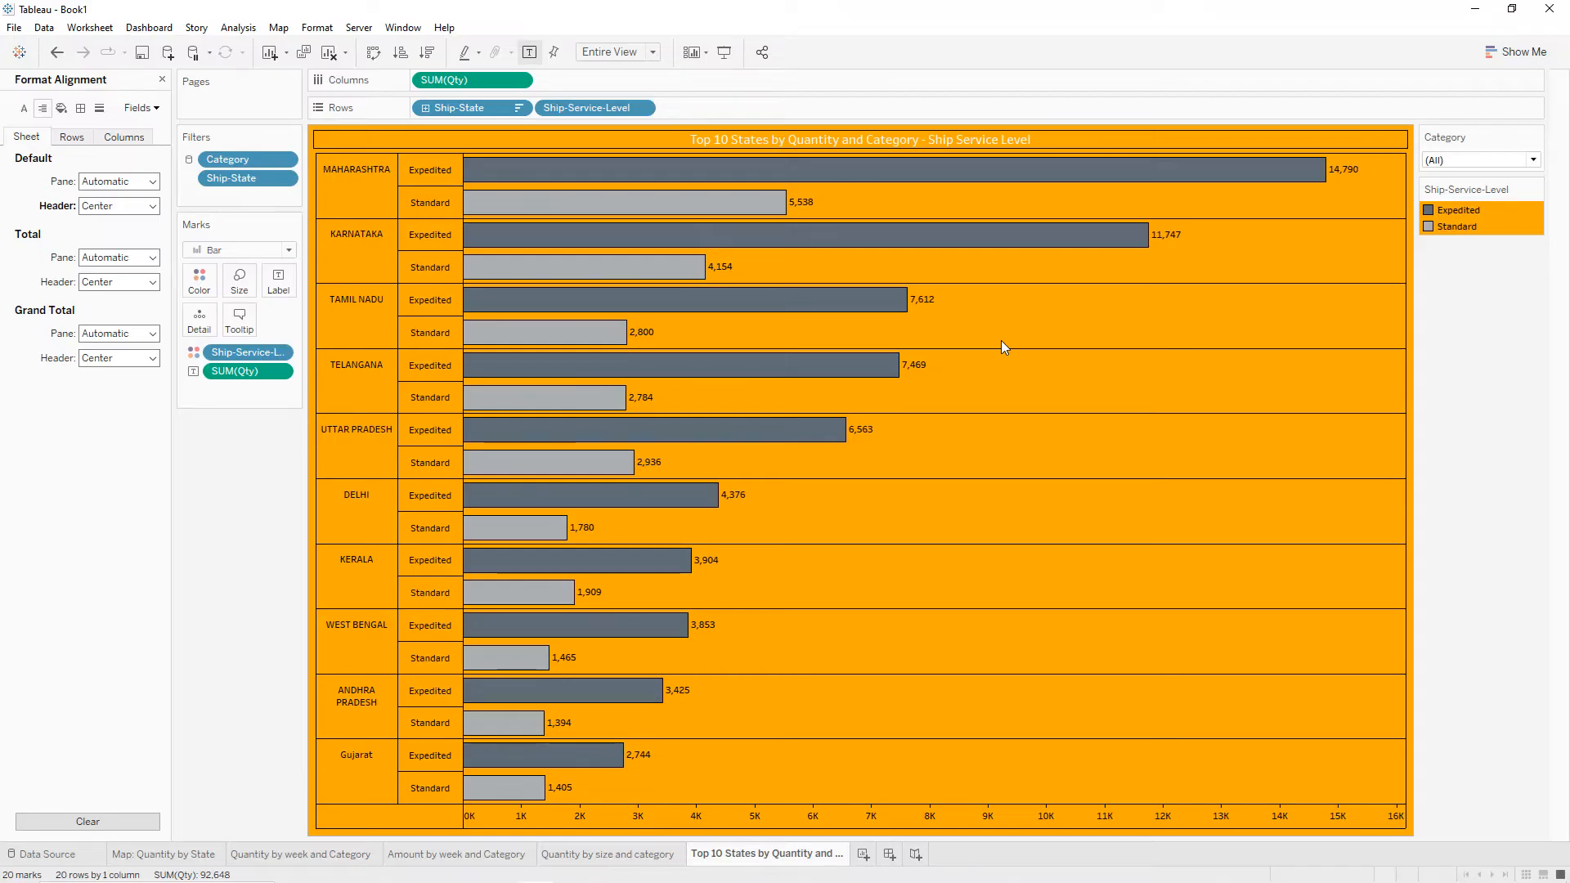
Duplicate the Top 10 States worksheet and rename the copy "Quantity by Status and Category".
right_click(761, 854)
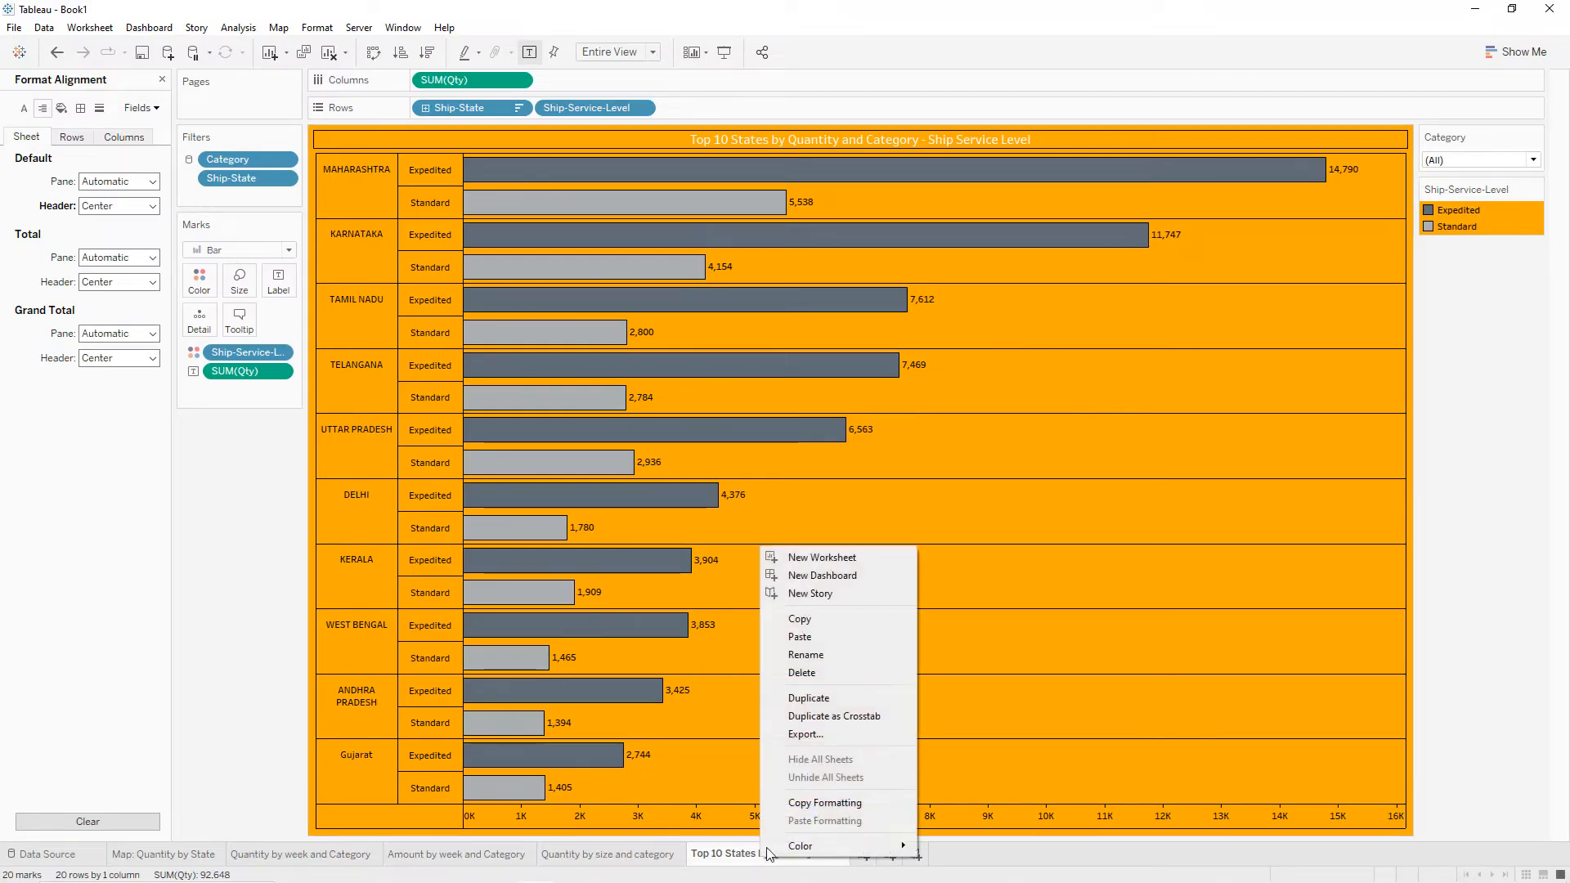
click(817, 698)
double_click(890, 856)
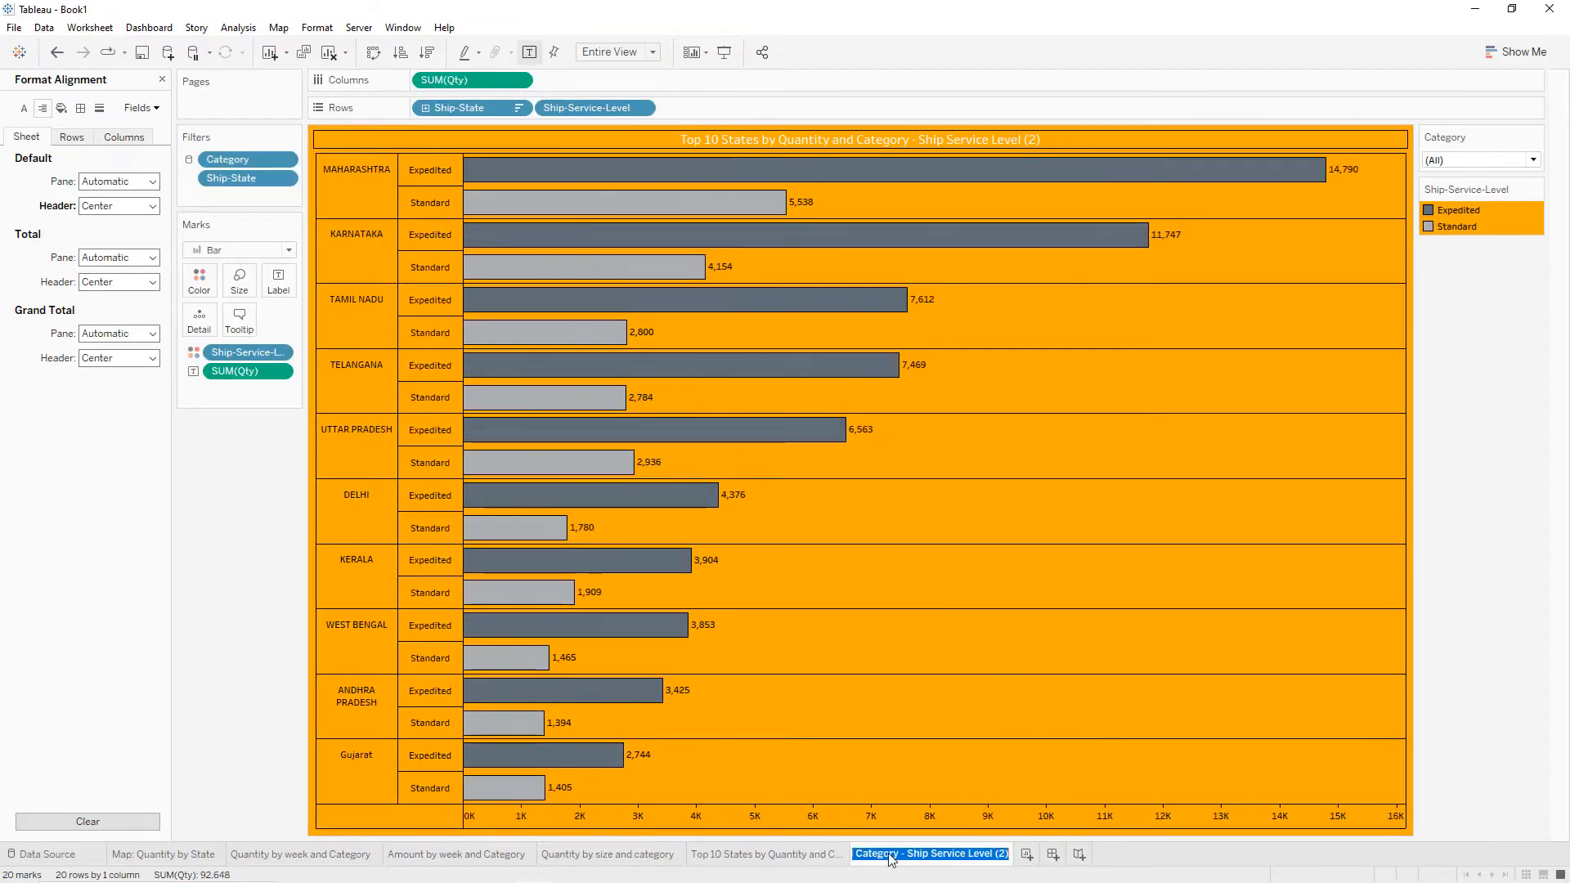
text(Quant)
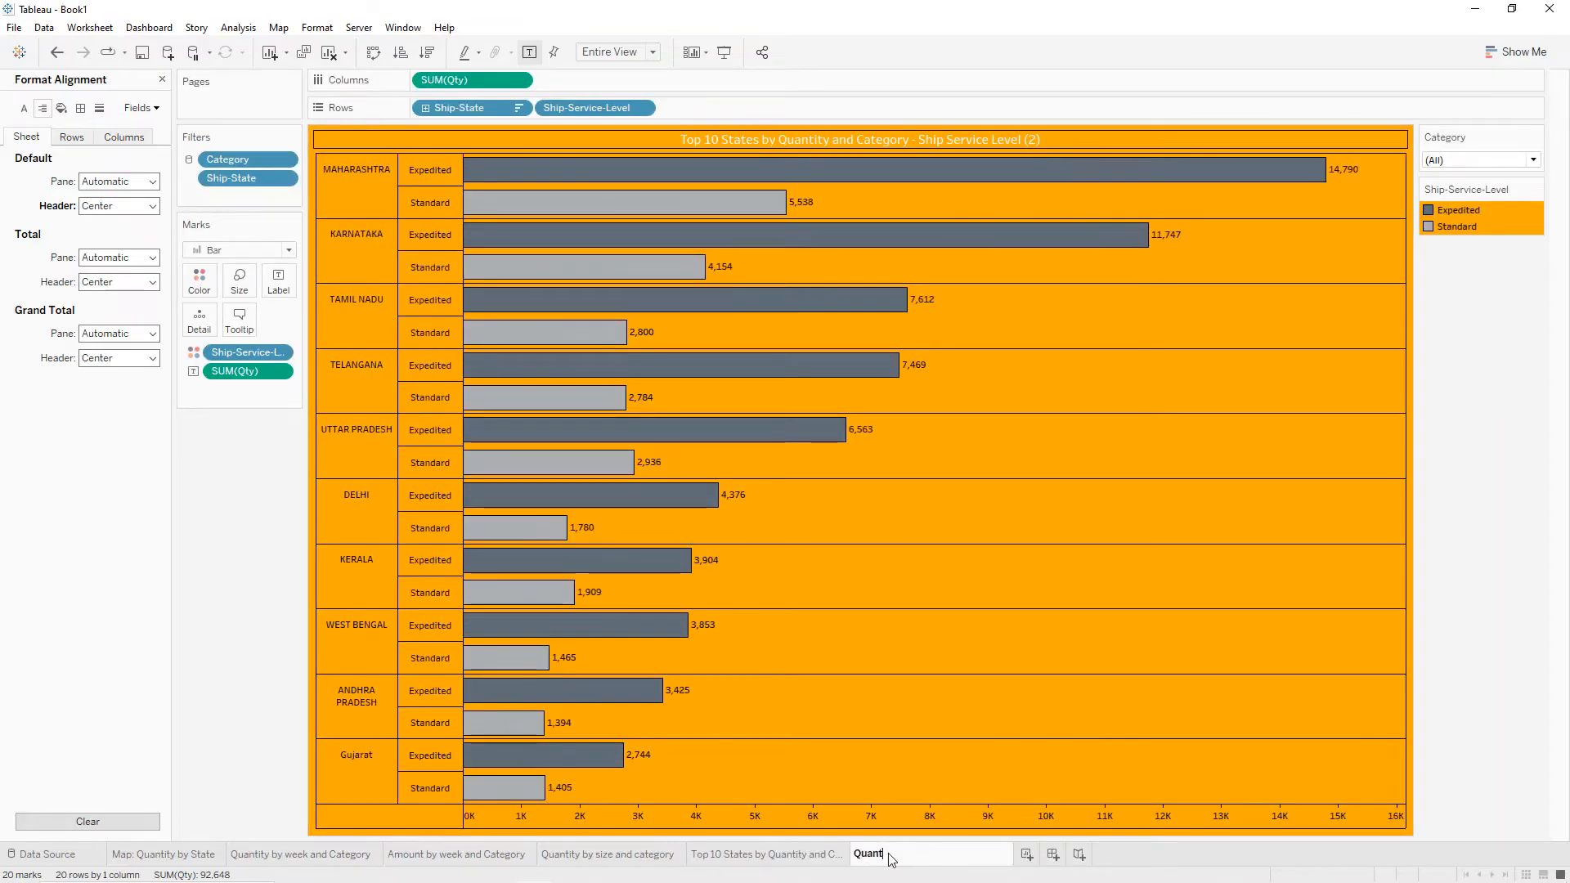
text(ity by Status and Category)
key(Return)
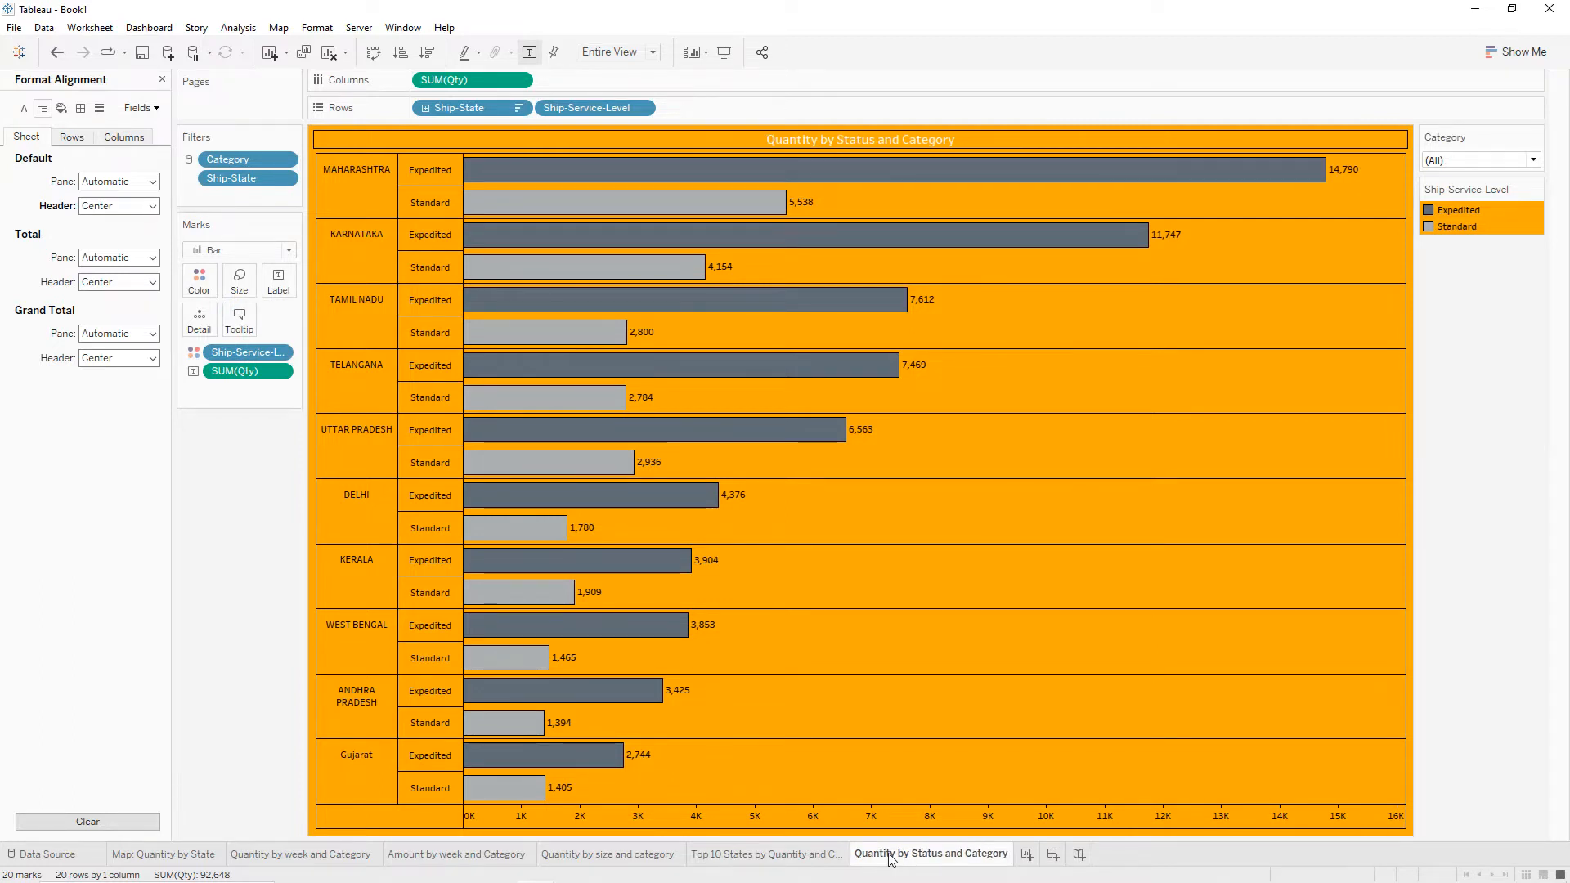
Remove Ship-State and Ship-Service-Level from the rows, clear the colour and label fields from the marks, and return to the data fields.
drag(464, 116, 257, 438)
drag(483, 108, 225, 484)
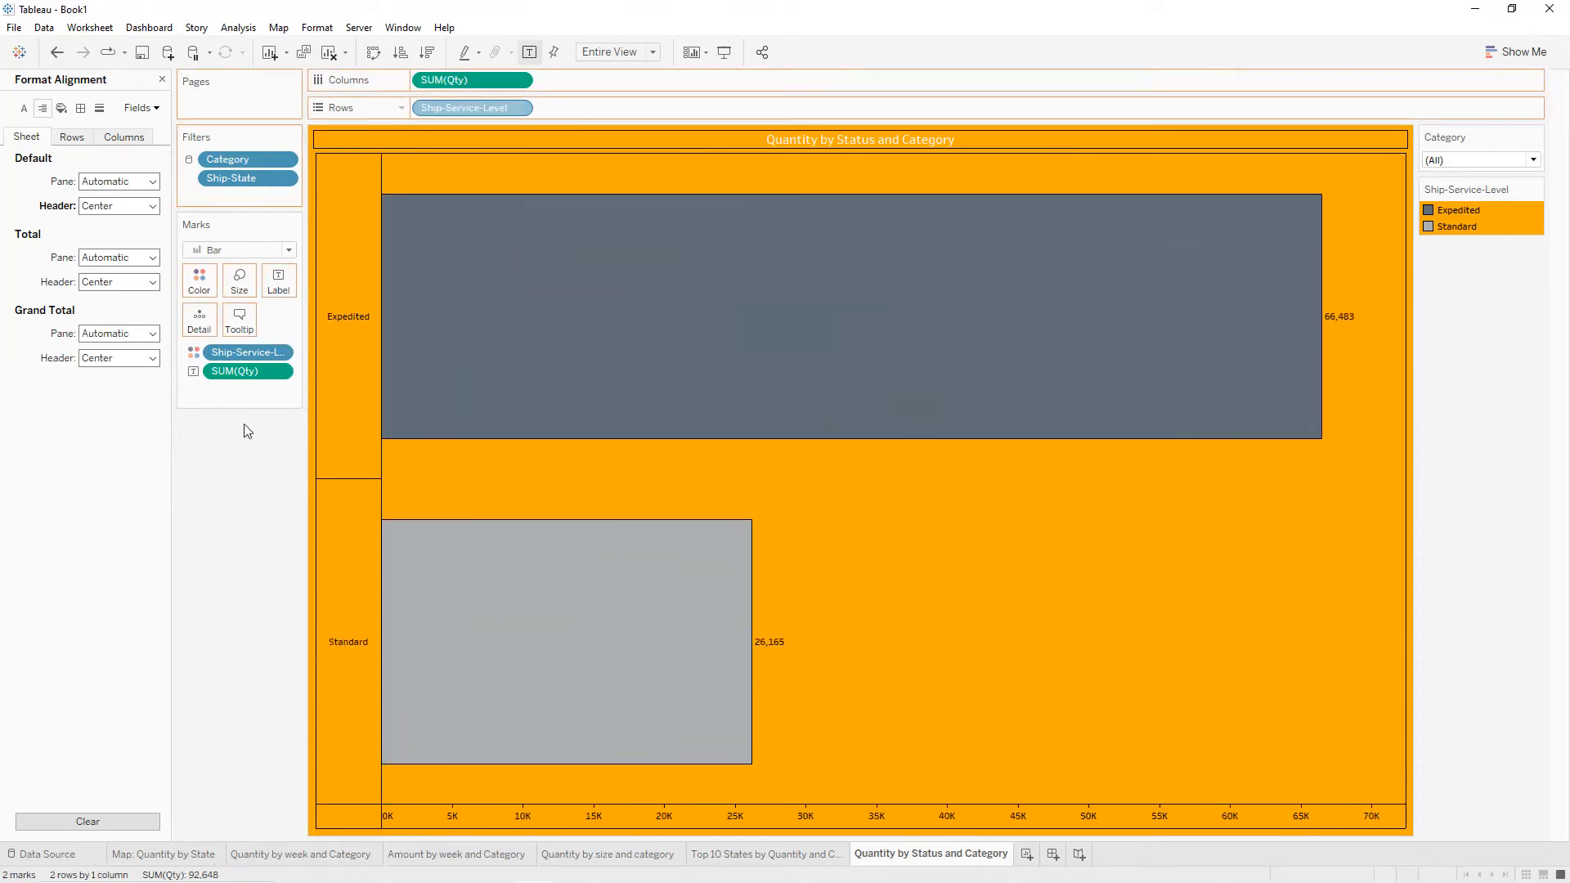
drag(235, 374, 242, 493)
drag(233, 366, 153, 86)
click(163, 82)
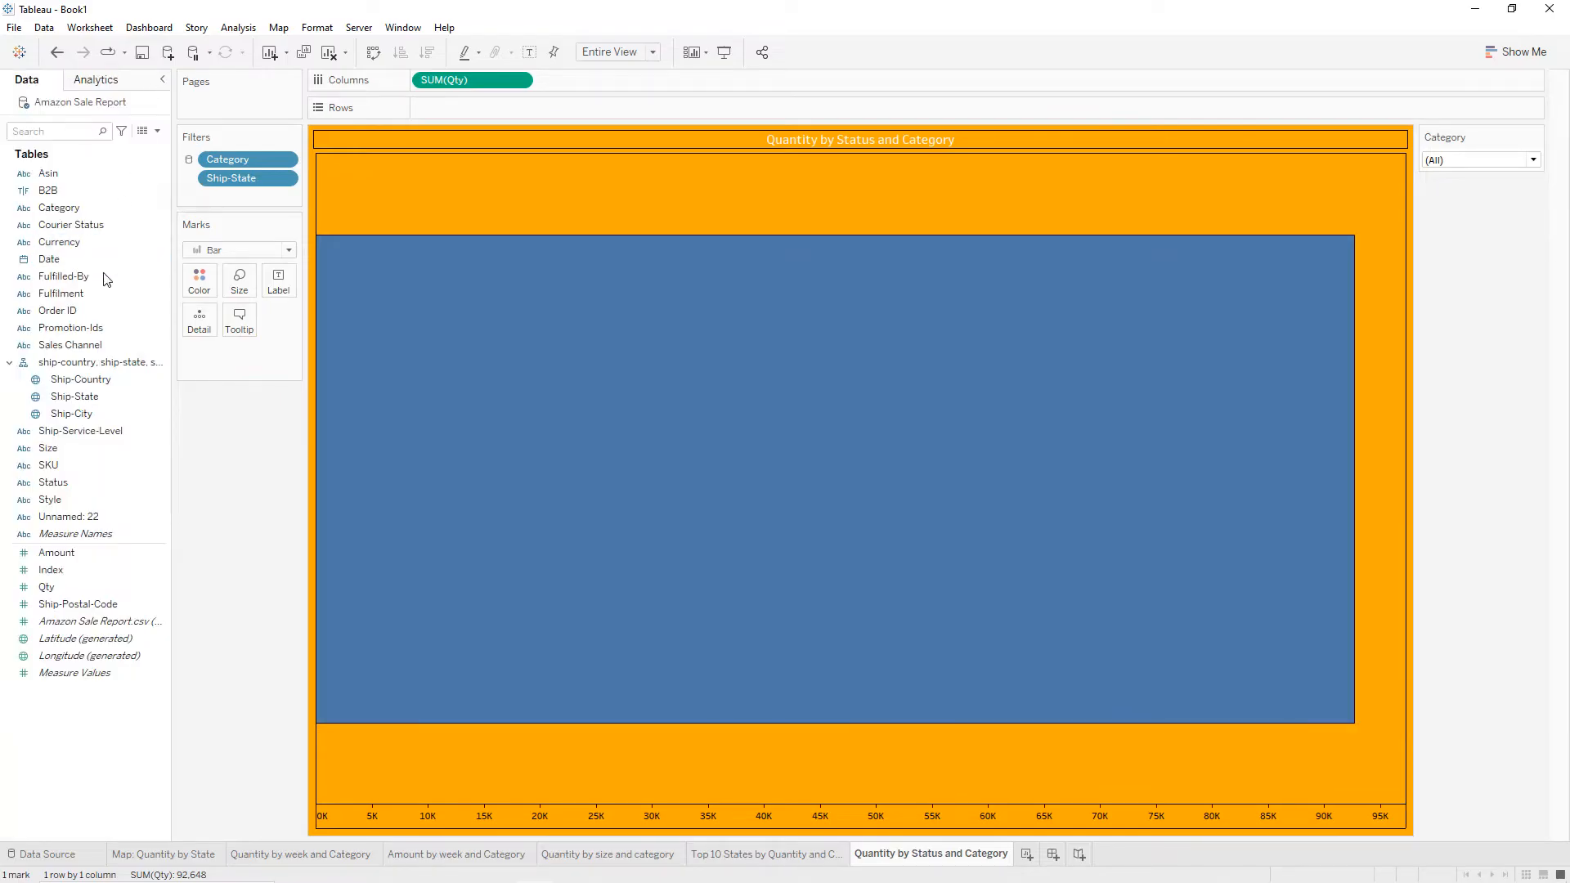
Build the bars with Status in the rows sorted descending by quantity, using Status for colour and SUM(Qty) for labels.
drag(72, 482, 455, 119)
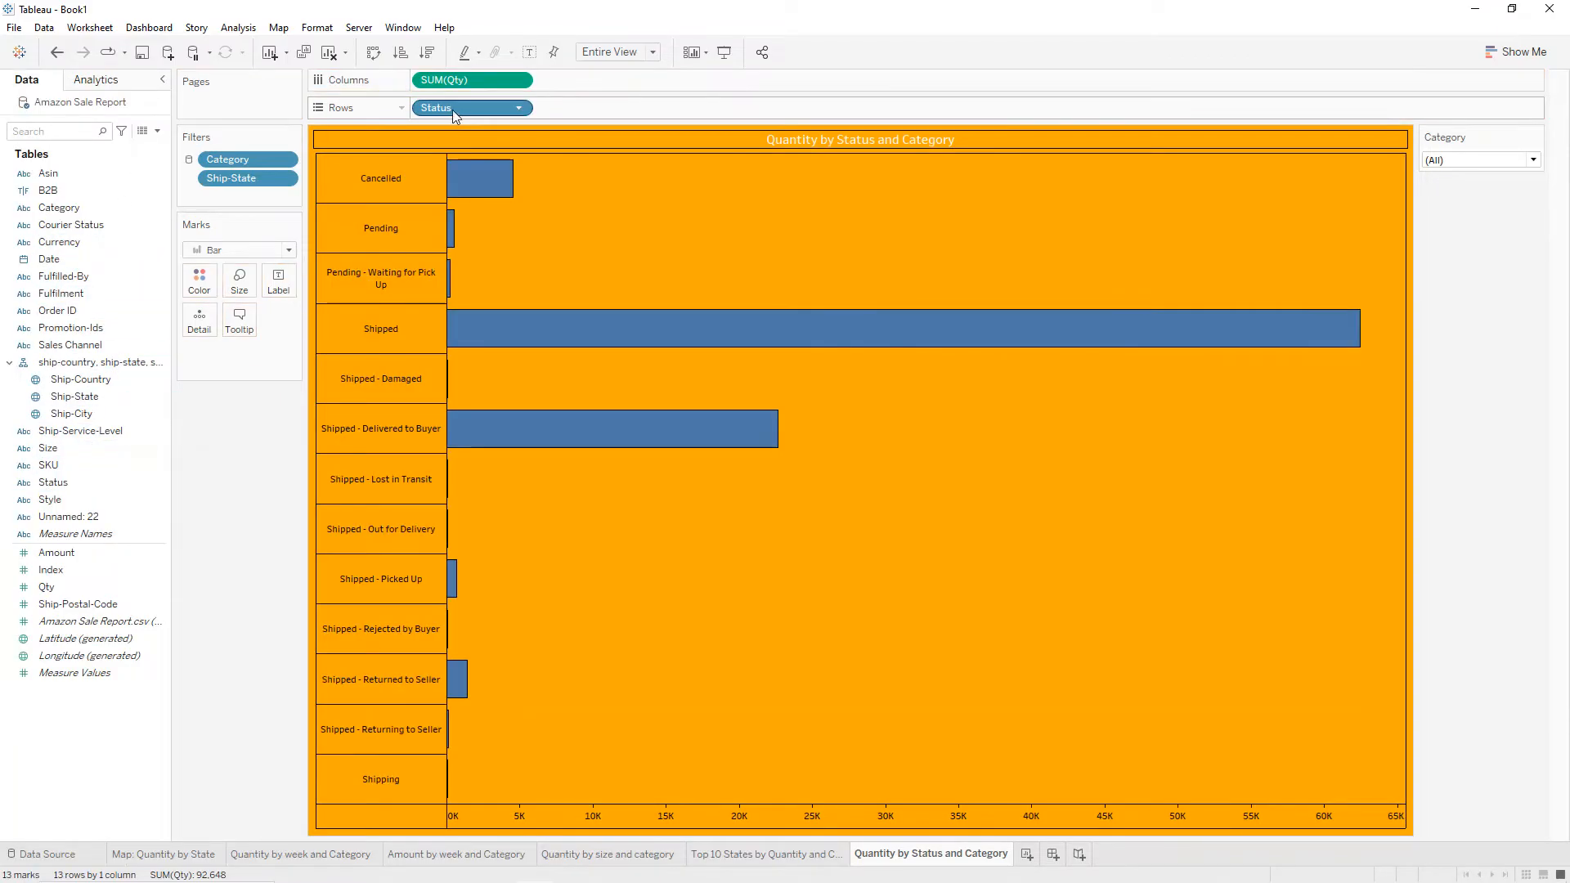
click(436, 61)
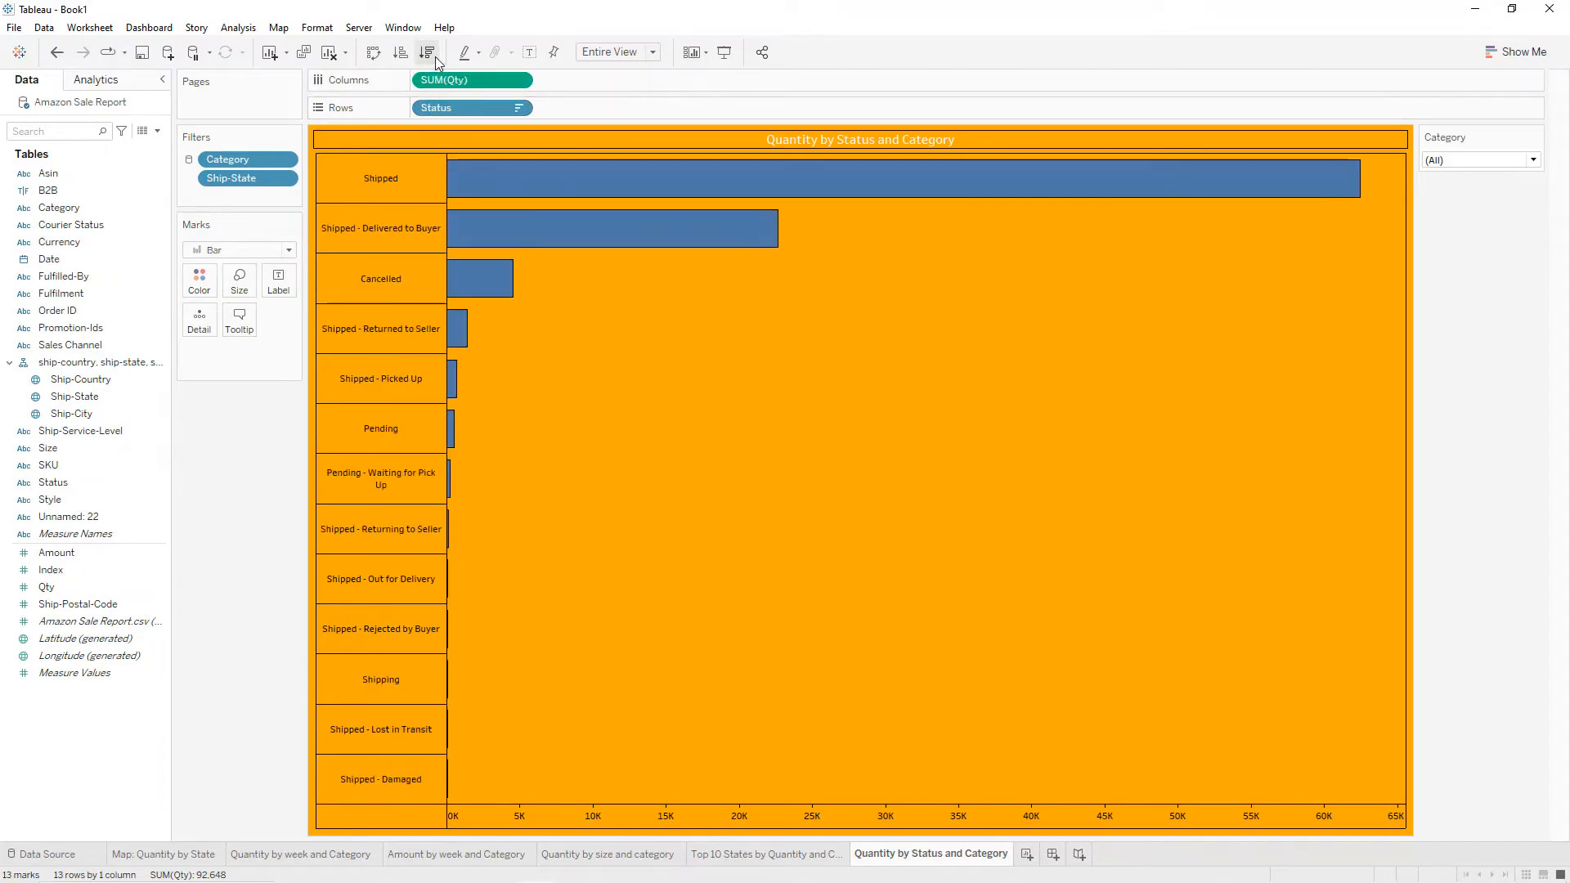
drag(449, 115, 199, 278)
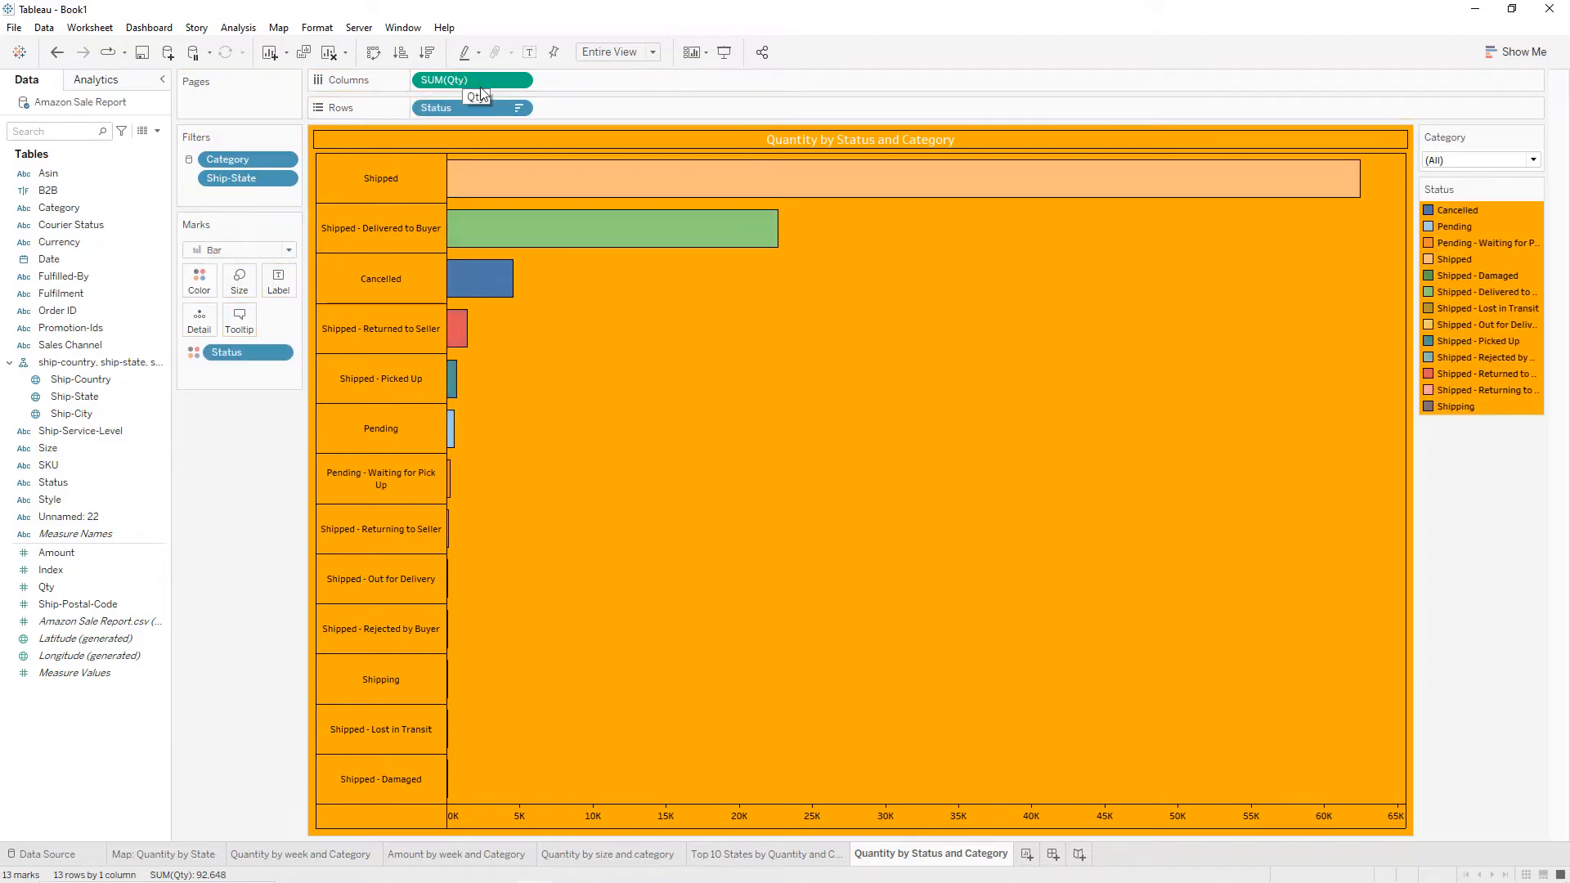
drag(481, 94, 280, 286)
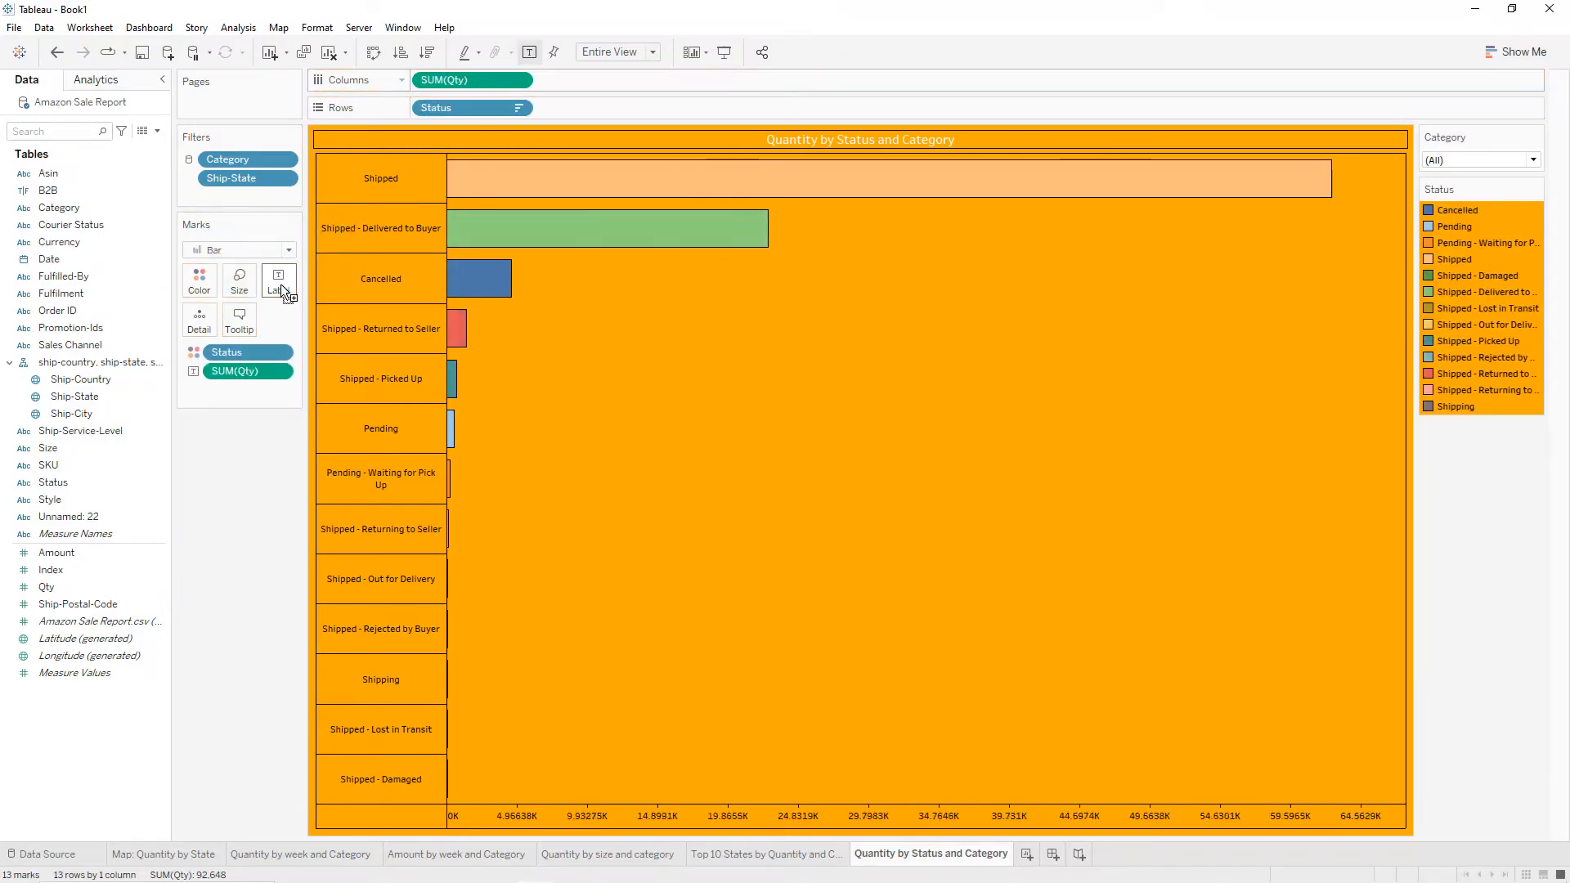
Edit the Status colours: Cancelled red, Pending yellow, Shipped dark green and Shipped - Damaged light red.
click(1537, 190)
click(1513, 210)
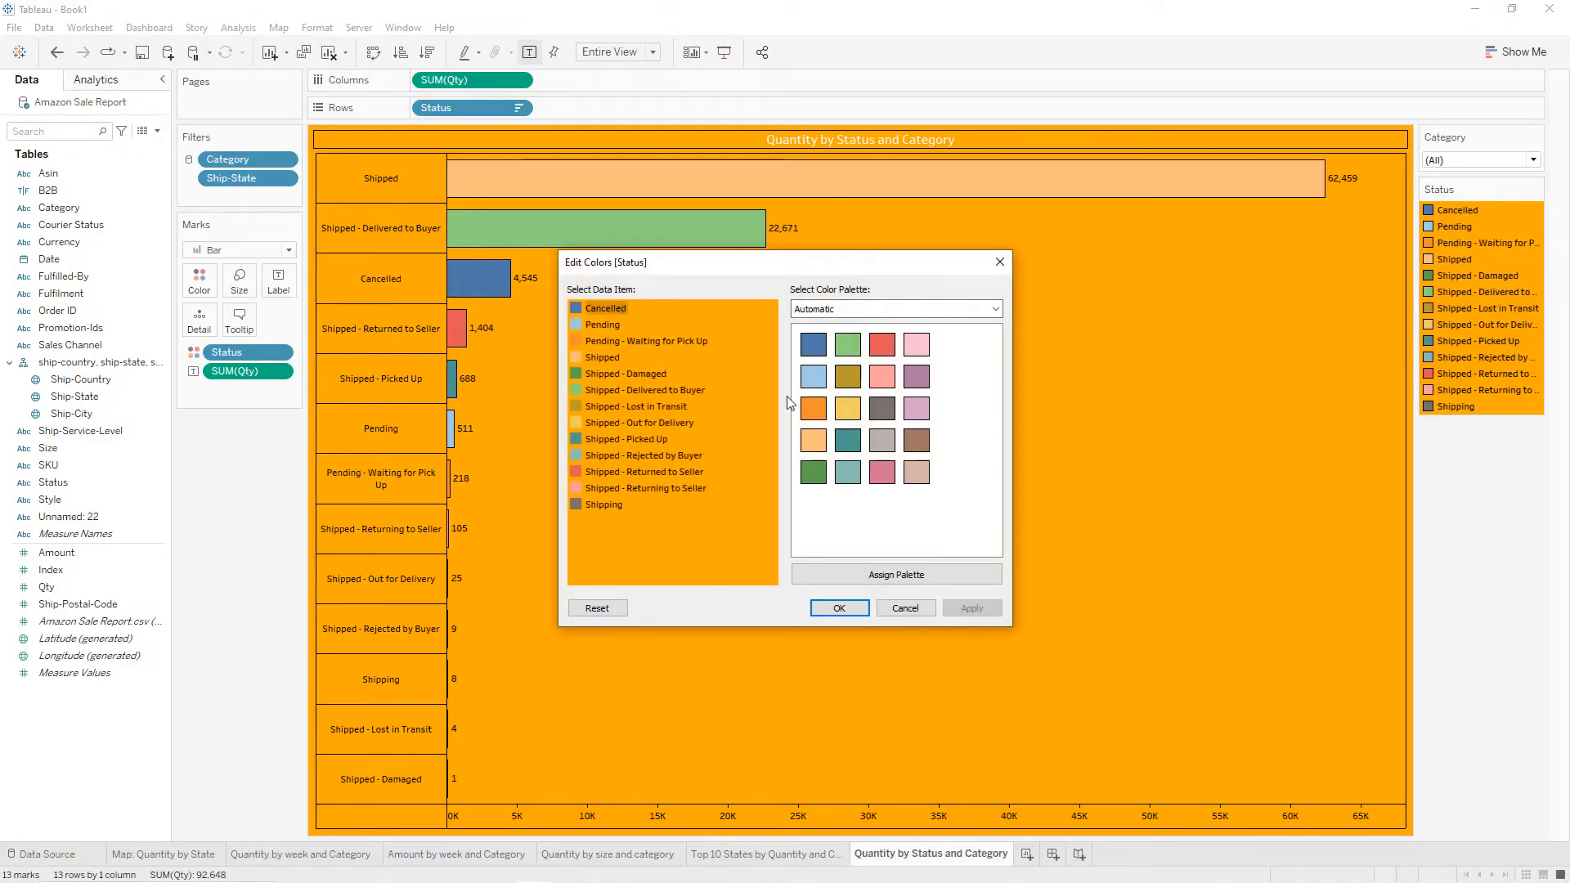
click(883, 344)
click(586, 325)
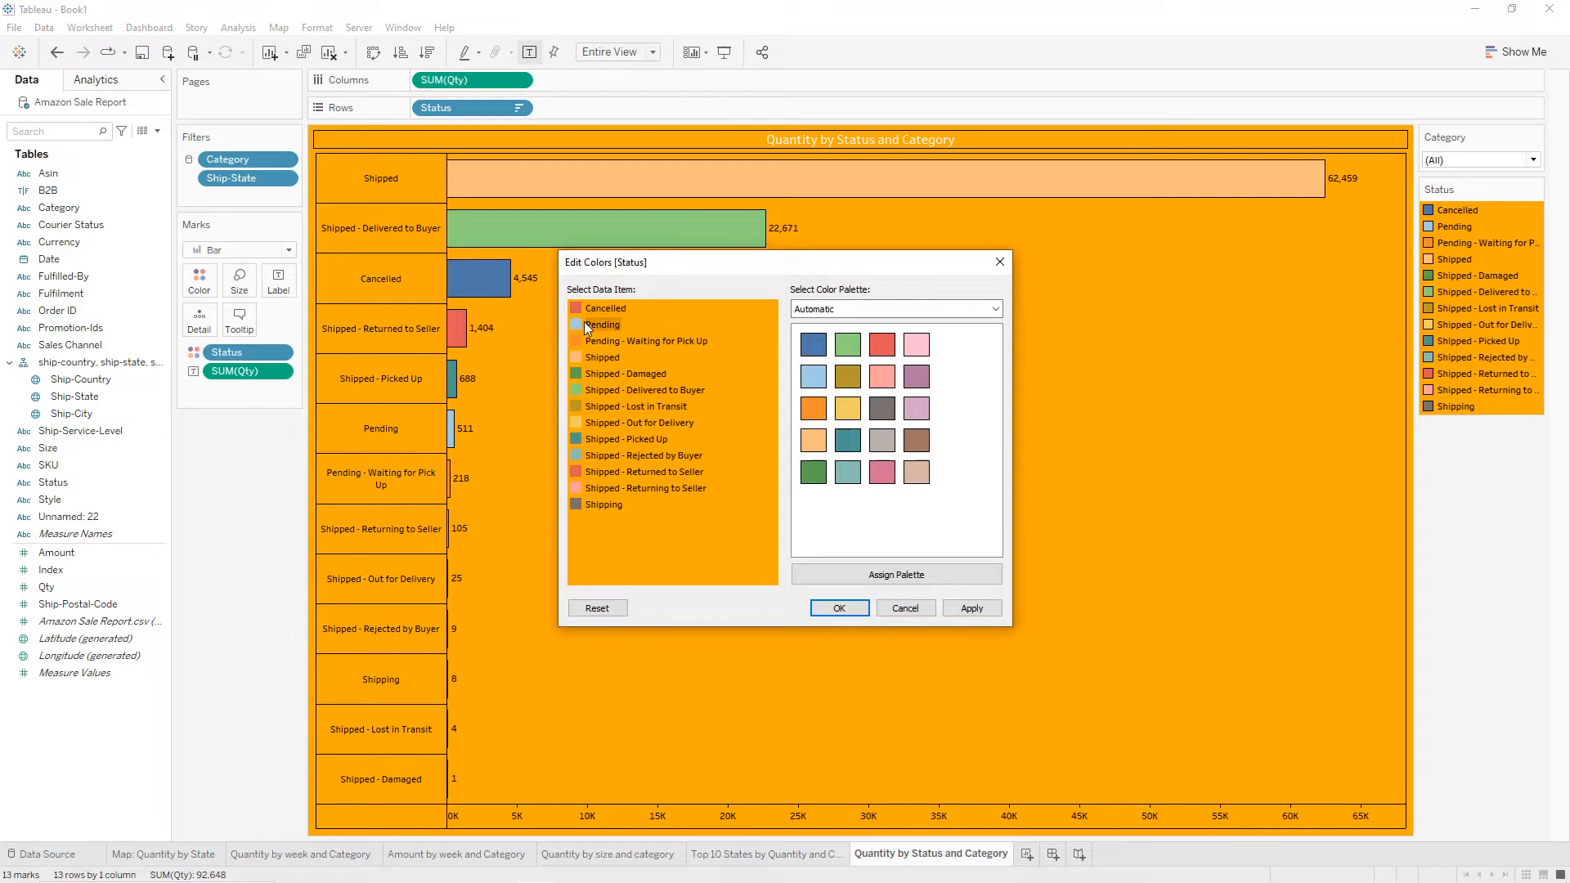
click(848, 408)
click(605, 358)
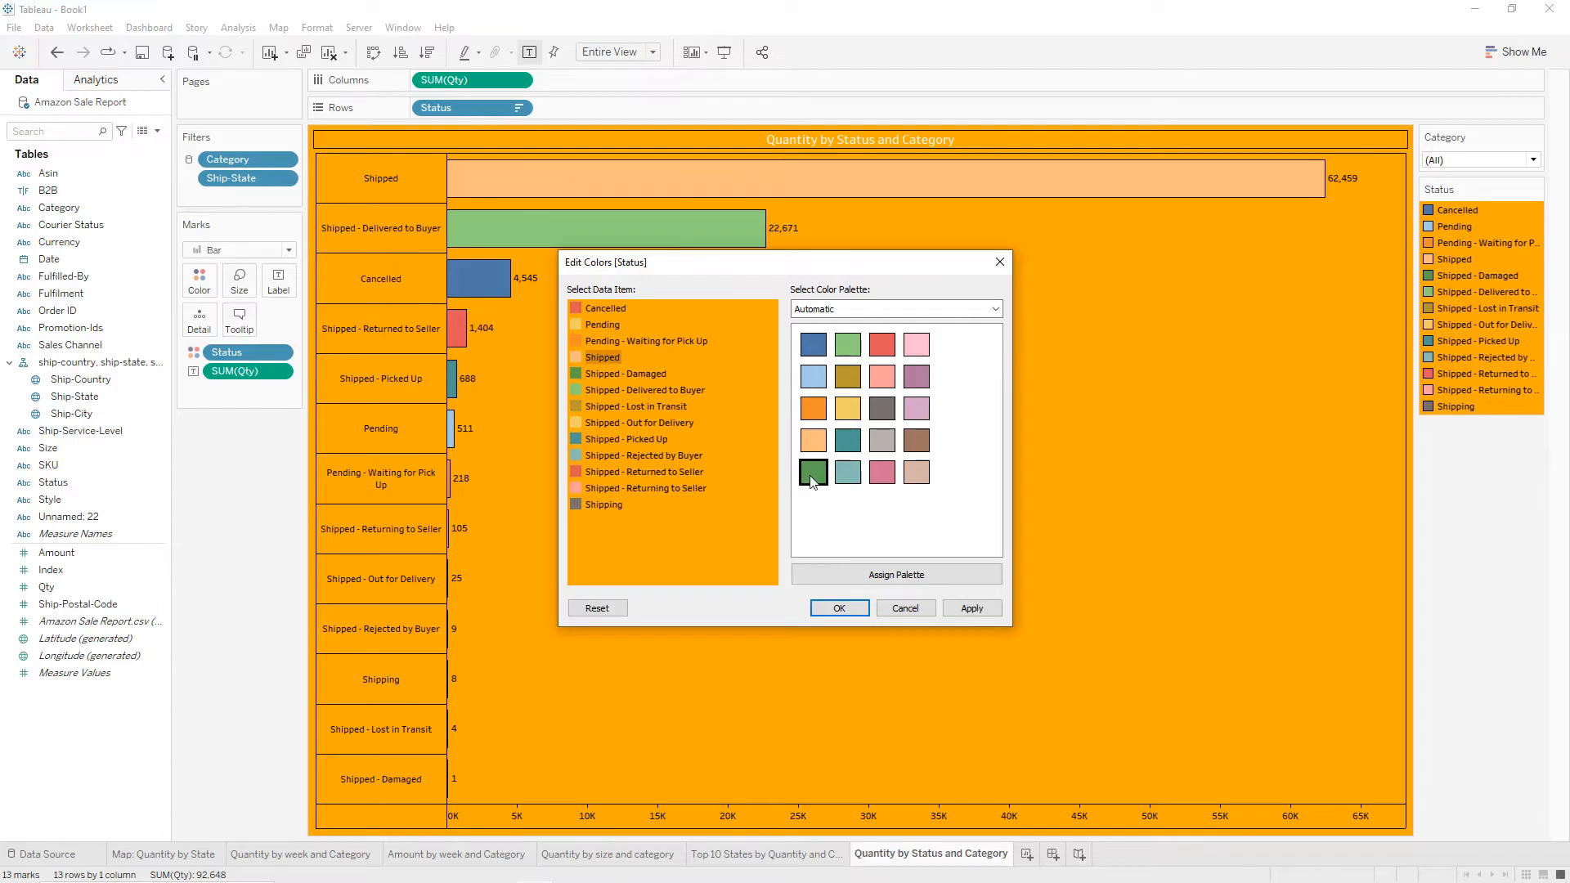
click(812, 474)
click(619, 375)
click(892, 383)
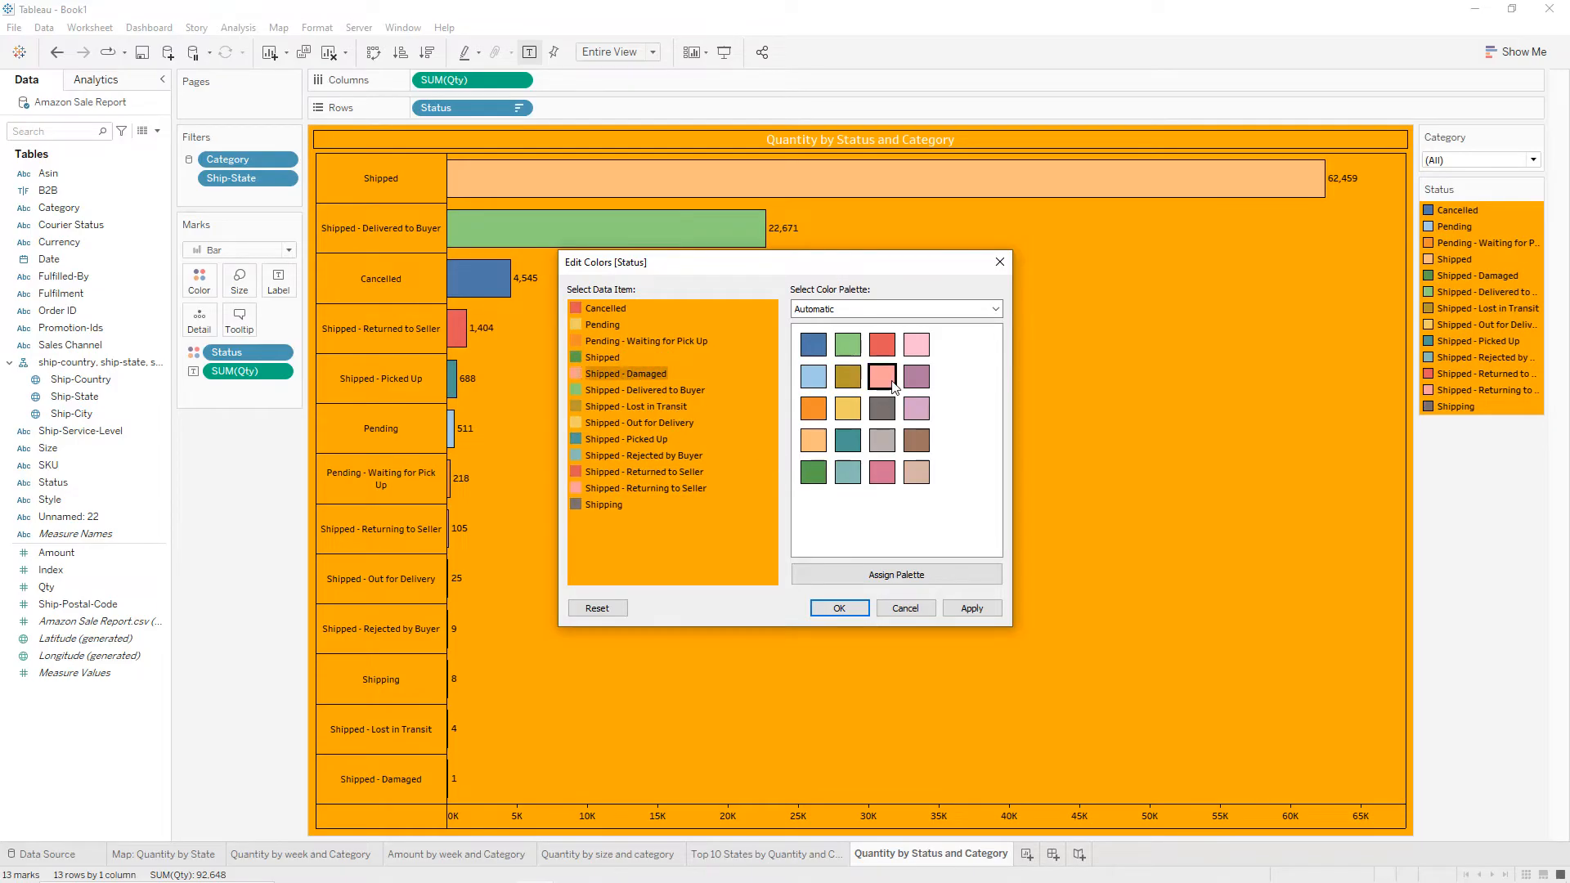
Assign dark green to Shipped - Delivered to Buyer and Picked Up, rose to Lost in Transit, and light green to Out for Delivery.
click(657, 393)
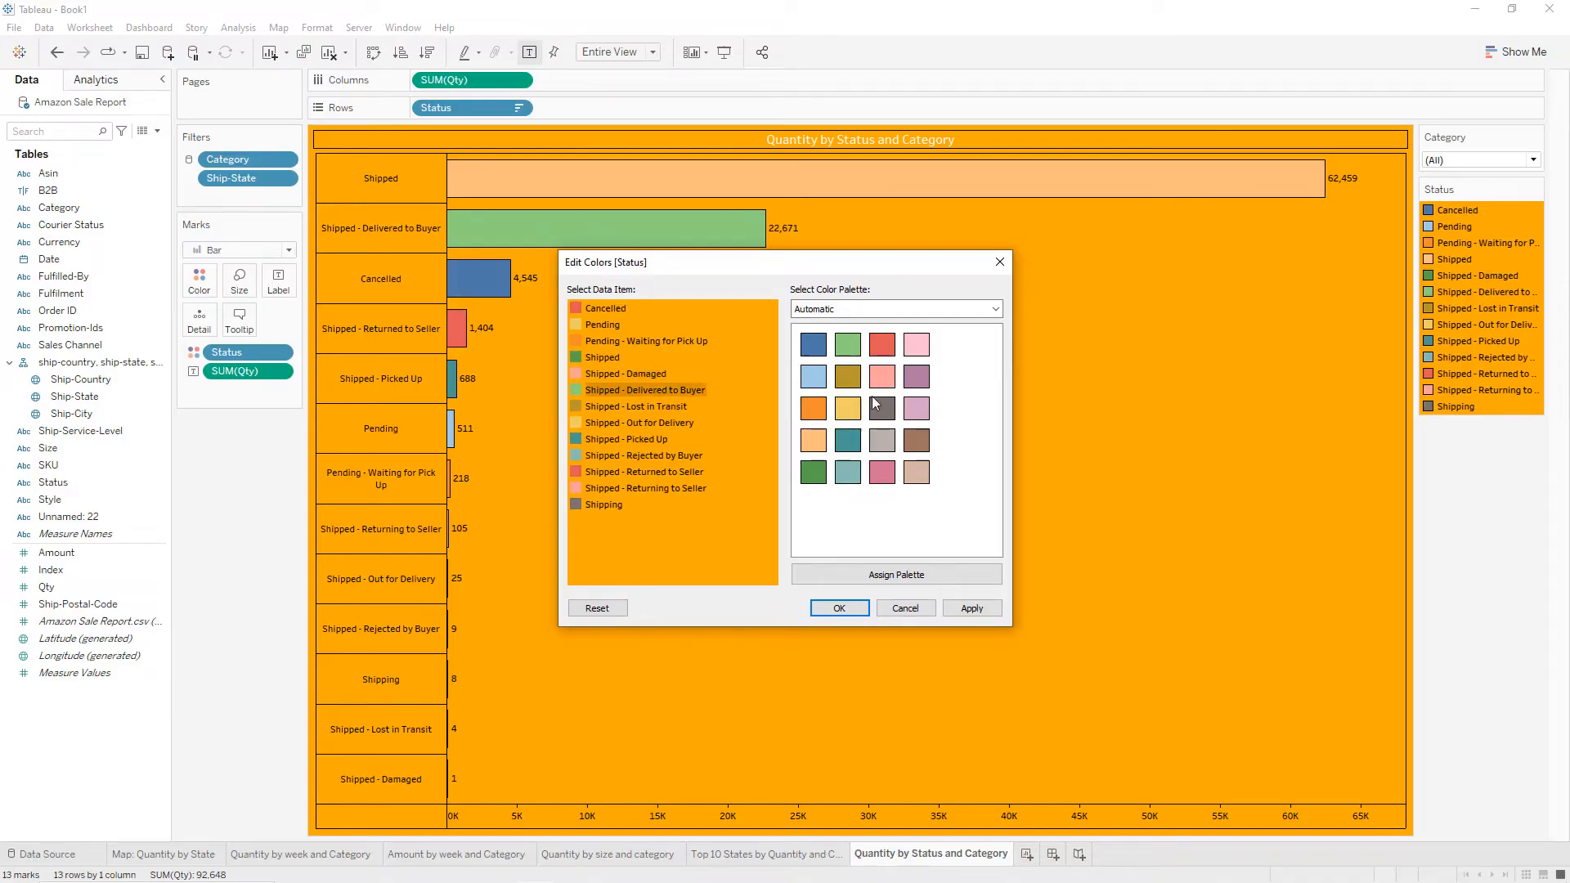
click(813, 472)
click(654, 407)
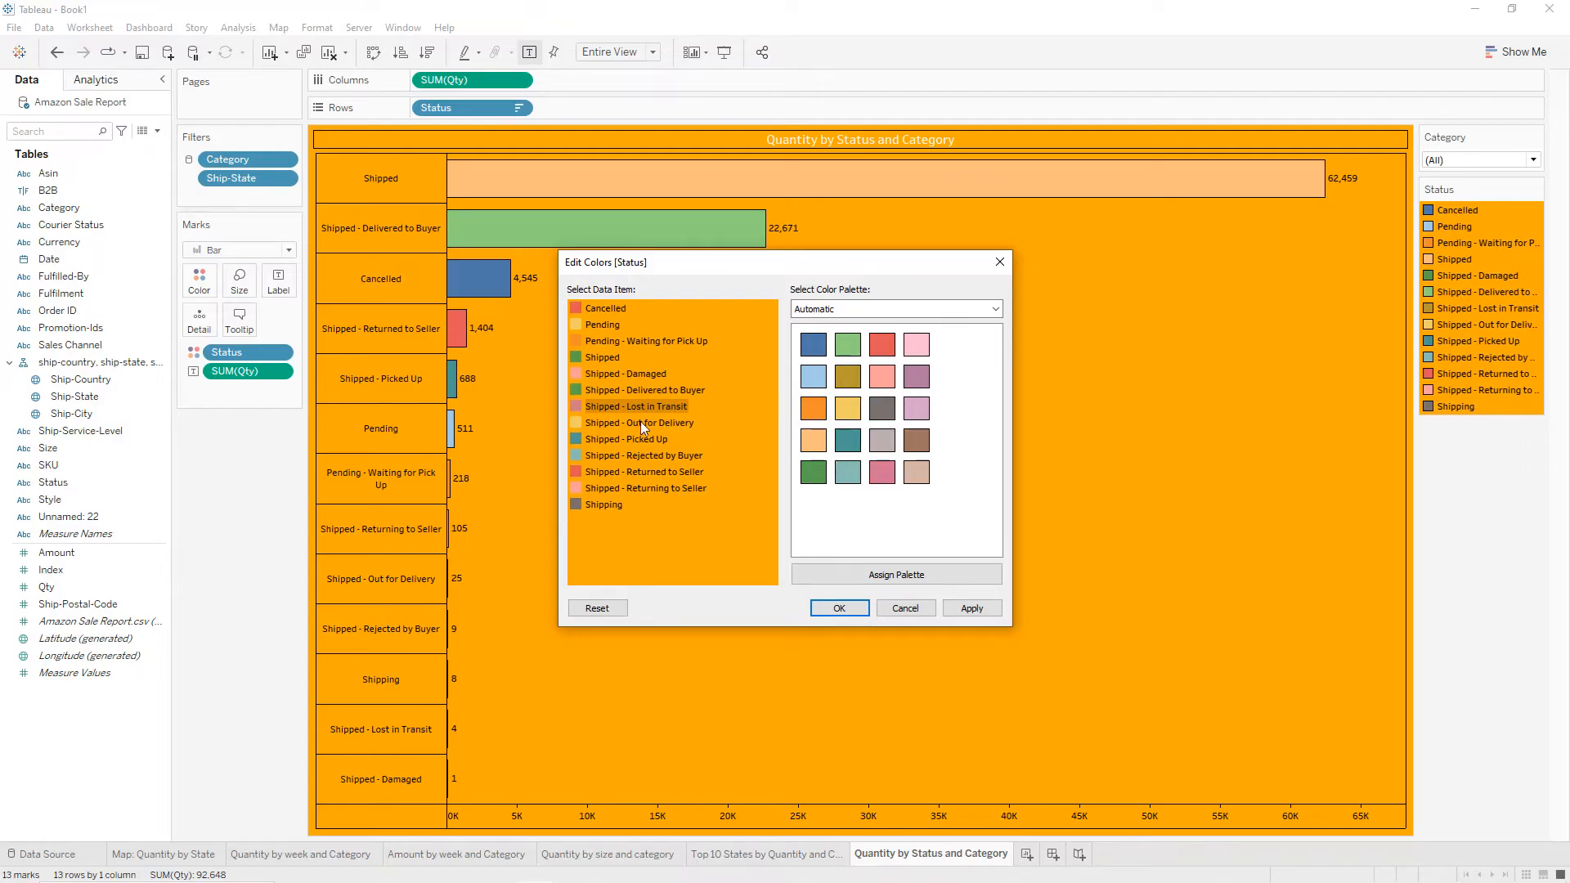
click(644, 424)
click(849, 350)
click(653, 440)
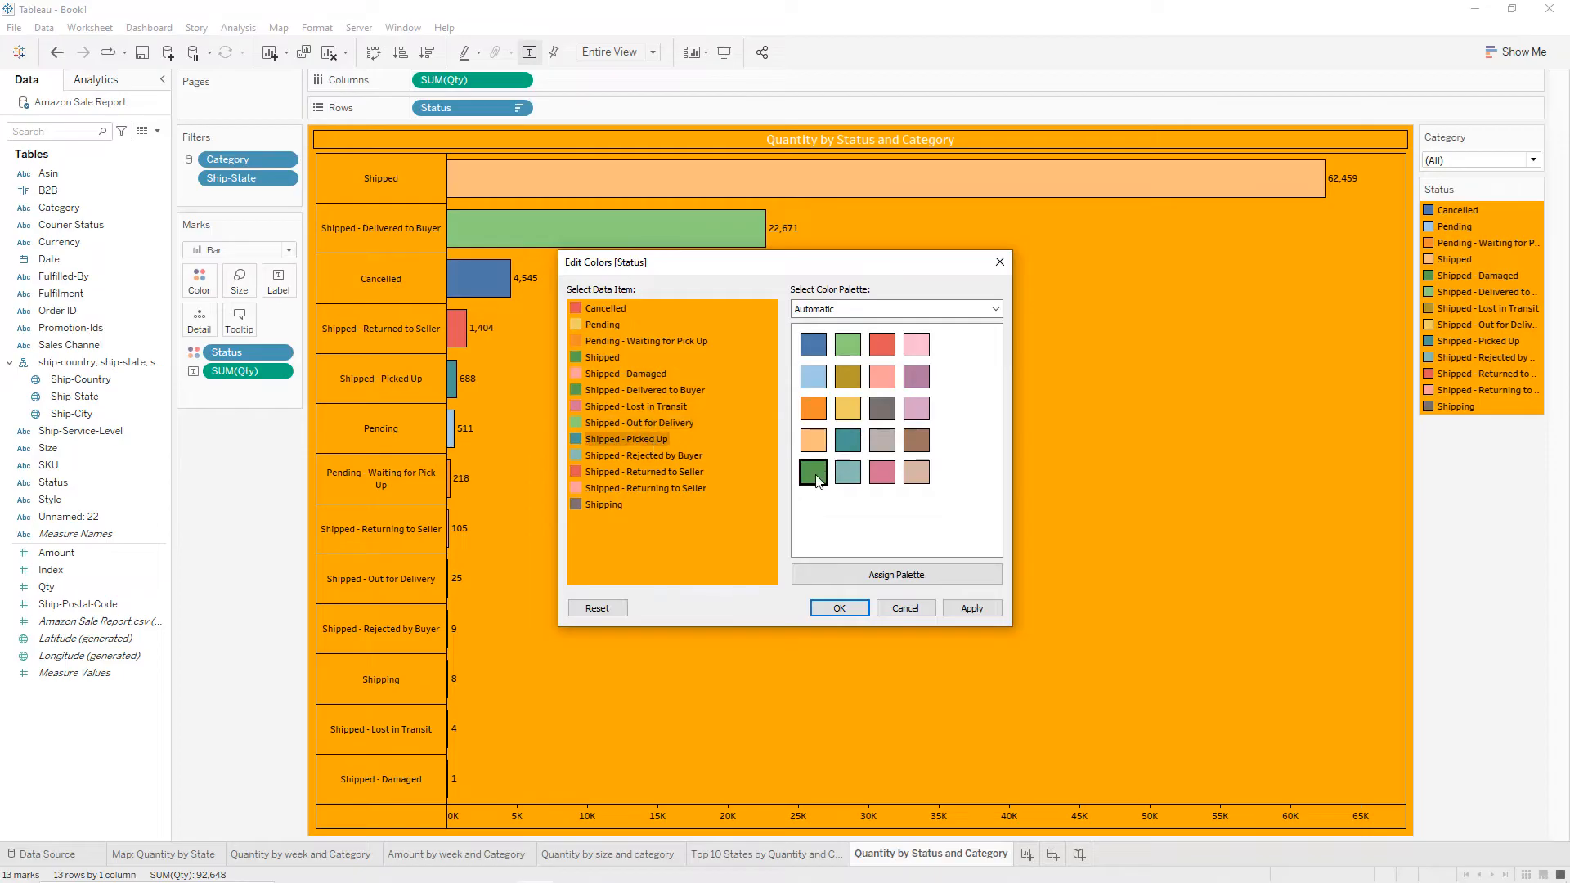
Assign red to Shipped - Rejected by Buyer and light green to Shipping, and apply the Status colours to the chart.
click(642, 455)
click(883, 345)
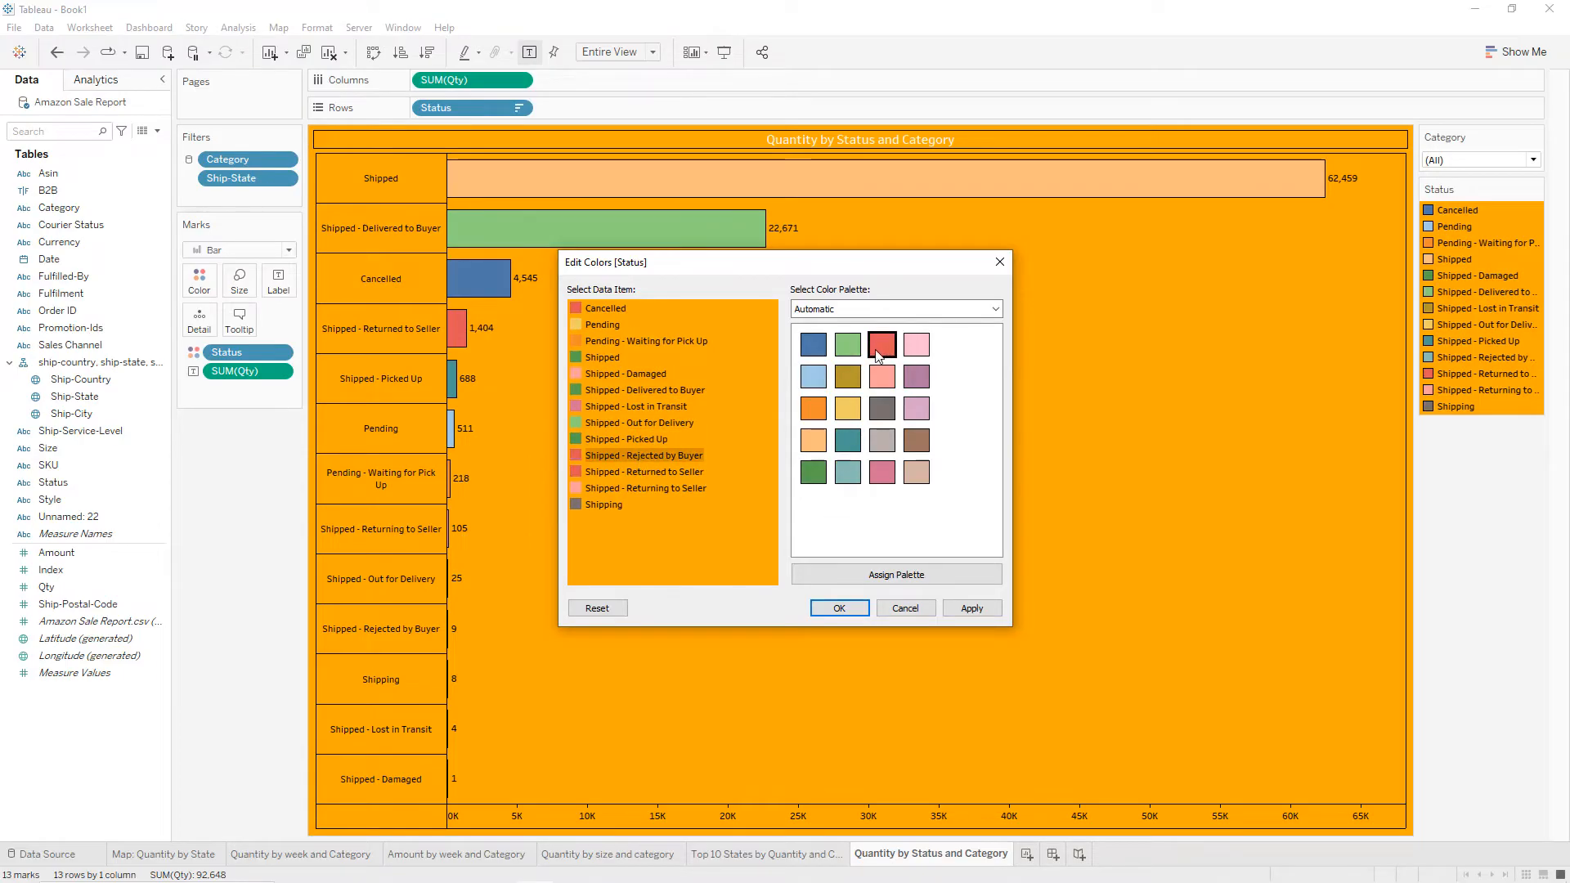
click(664, 473)
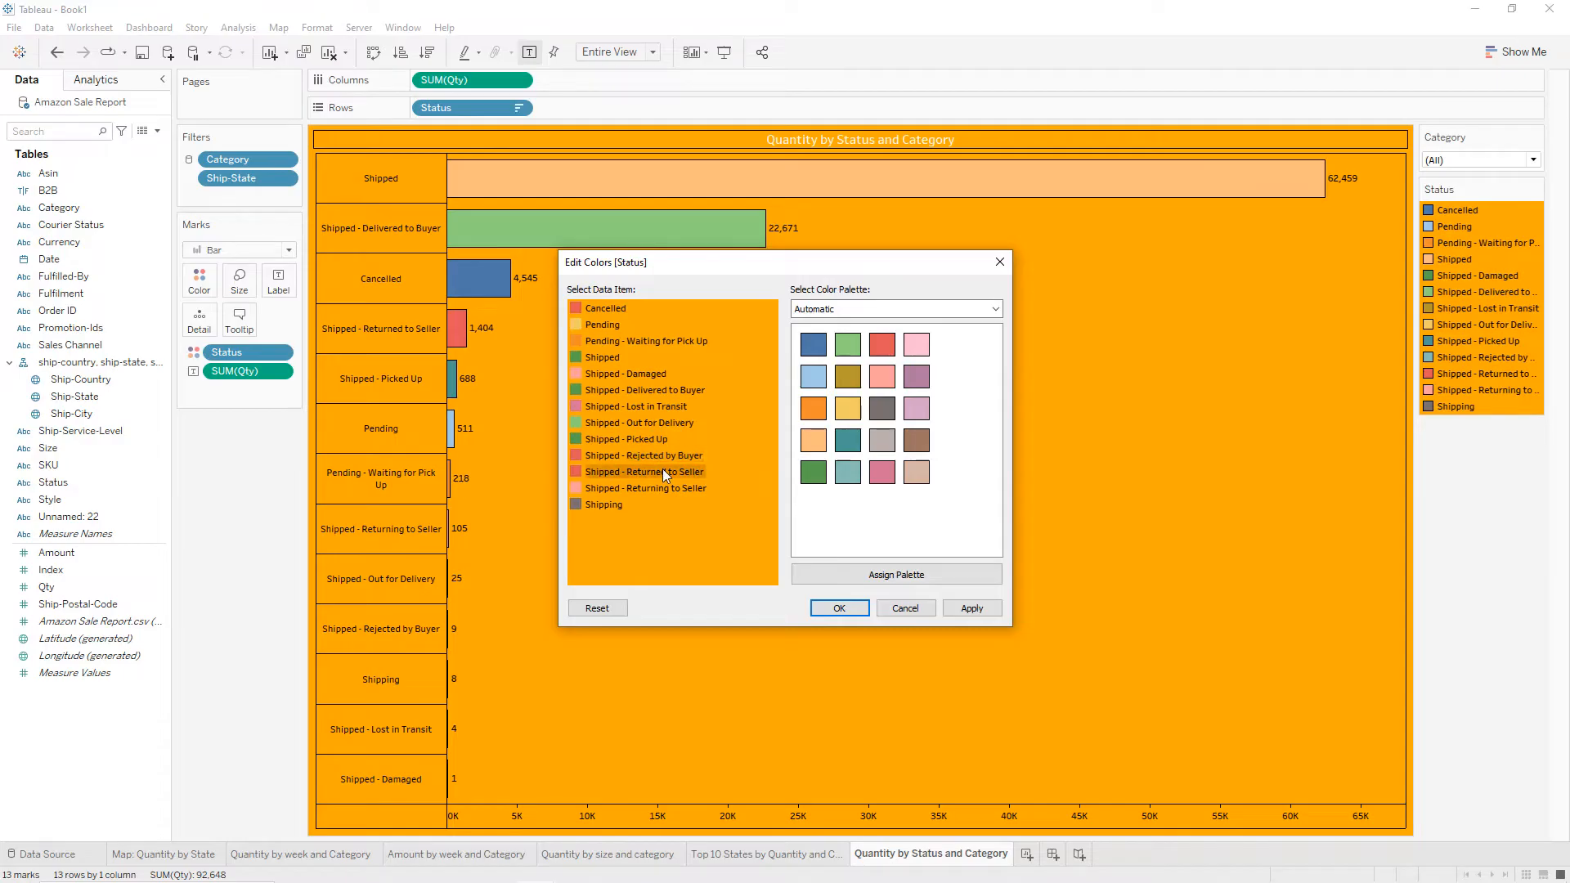
click(619, 505)
click(858, 355)
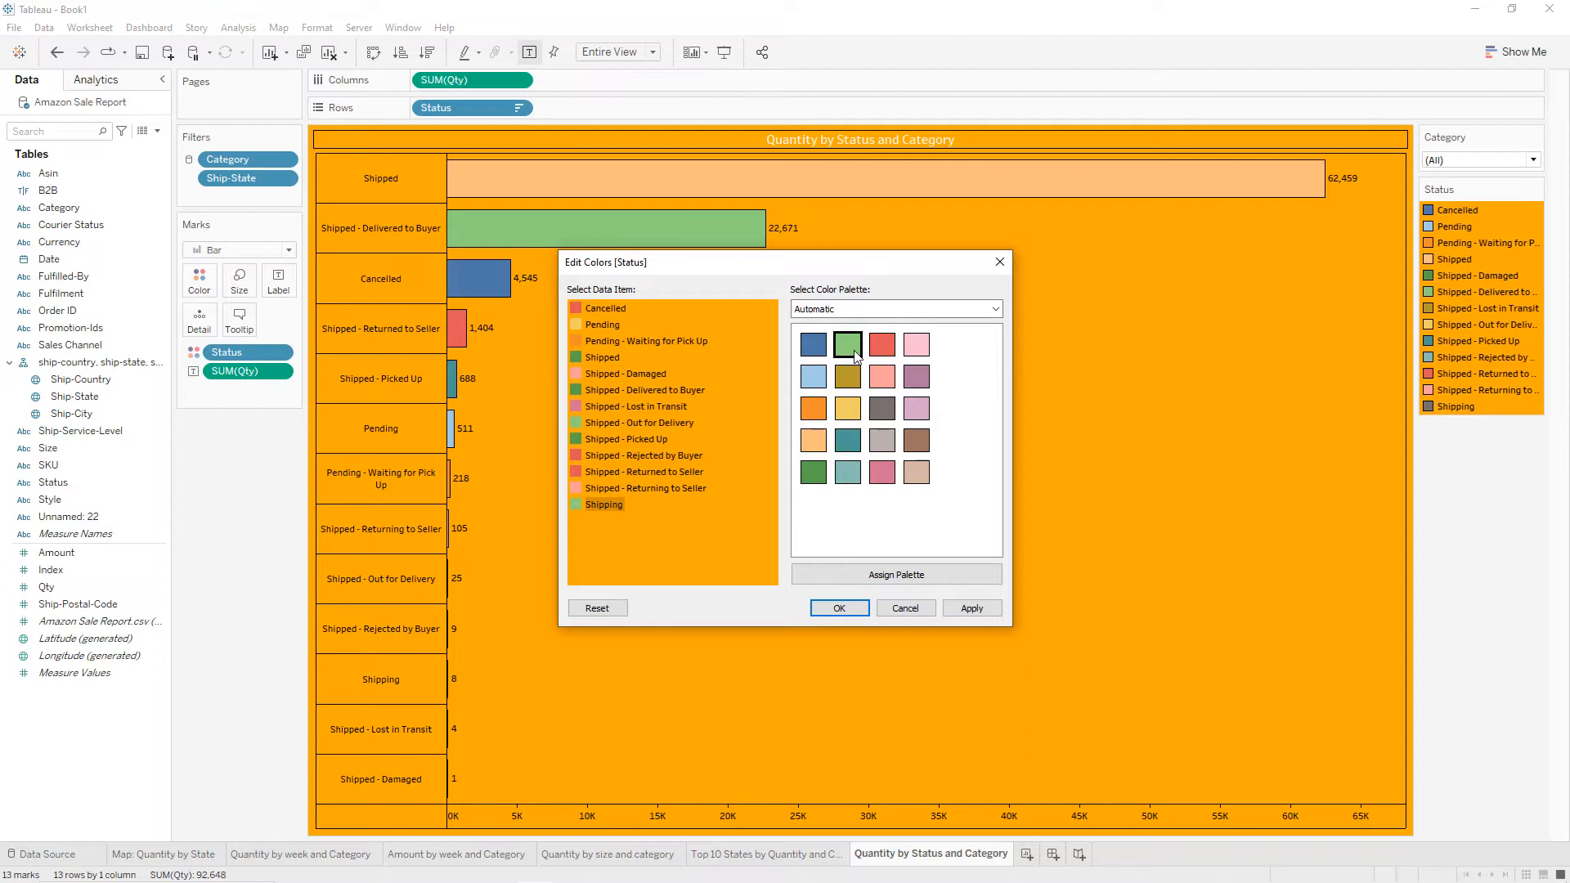
click(971, 608)
click(840, 608)
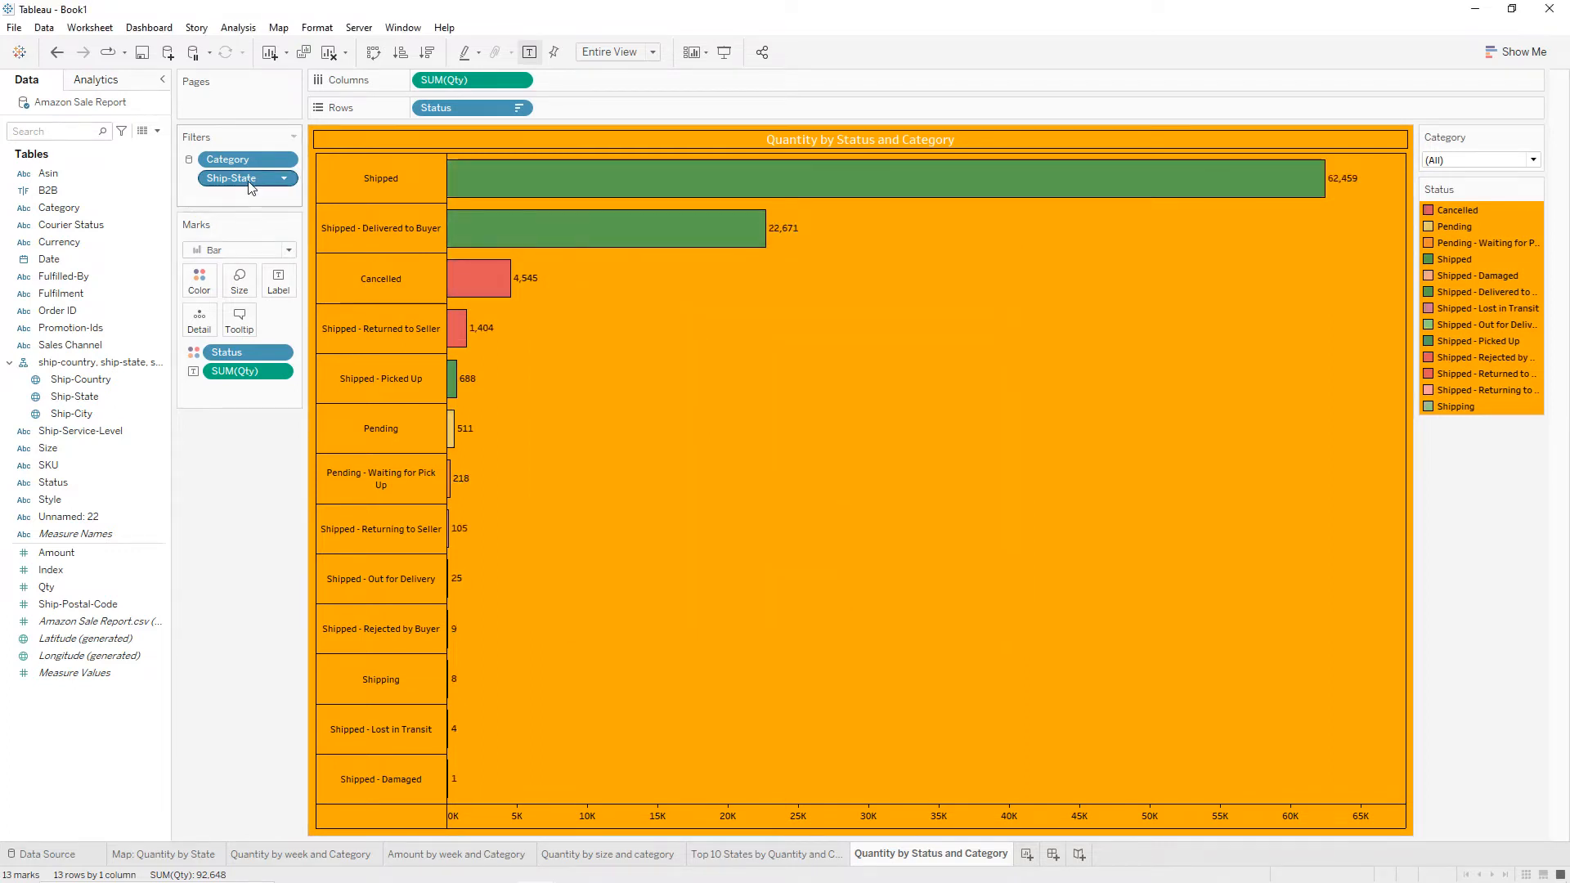
Remove the Ship-State filter from the Quantity by Status and Category worksheet.
drag(248, 186, 248, 438)
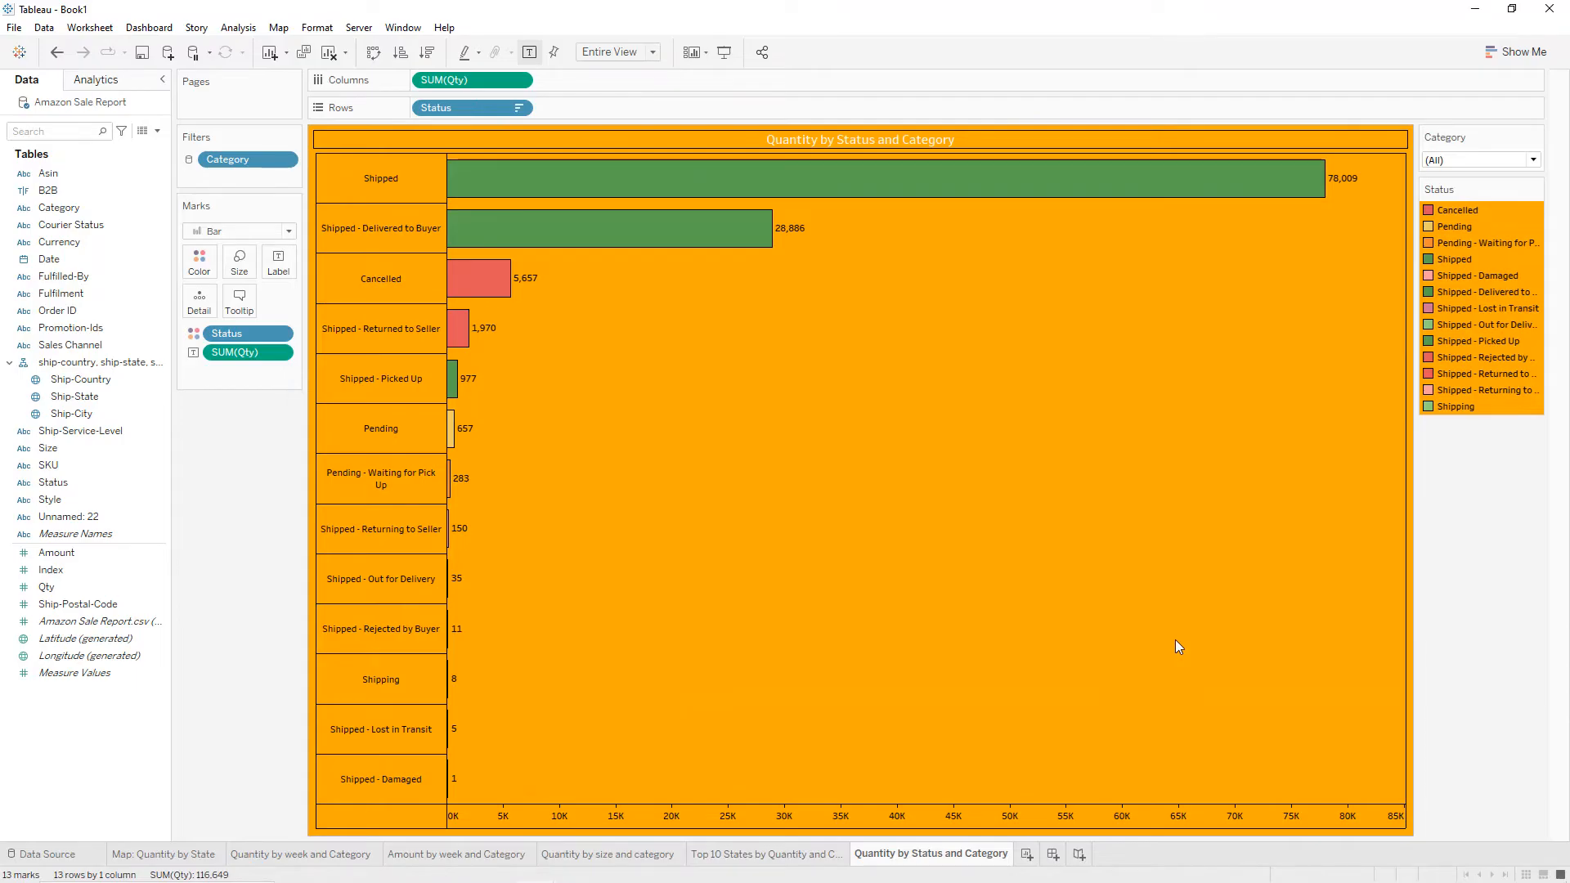
Duplicate the Quantity by Status and Category worksheet and rename the copy "Quantity by Courier Status and Category".
right_click(961, 855)
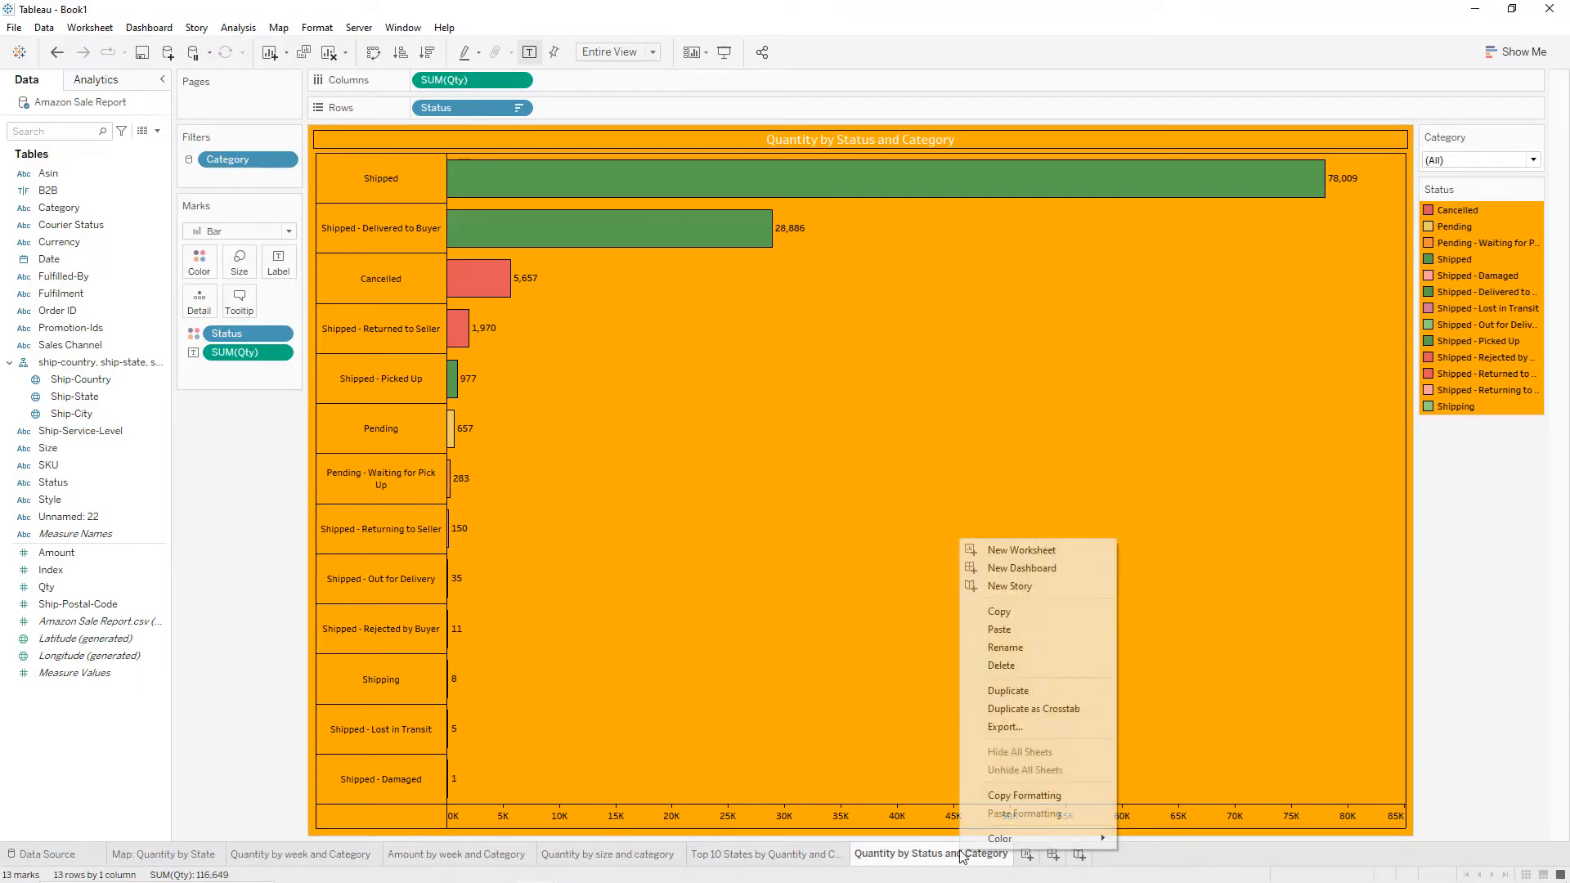
click(1014, 699)
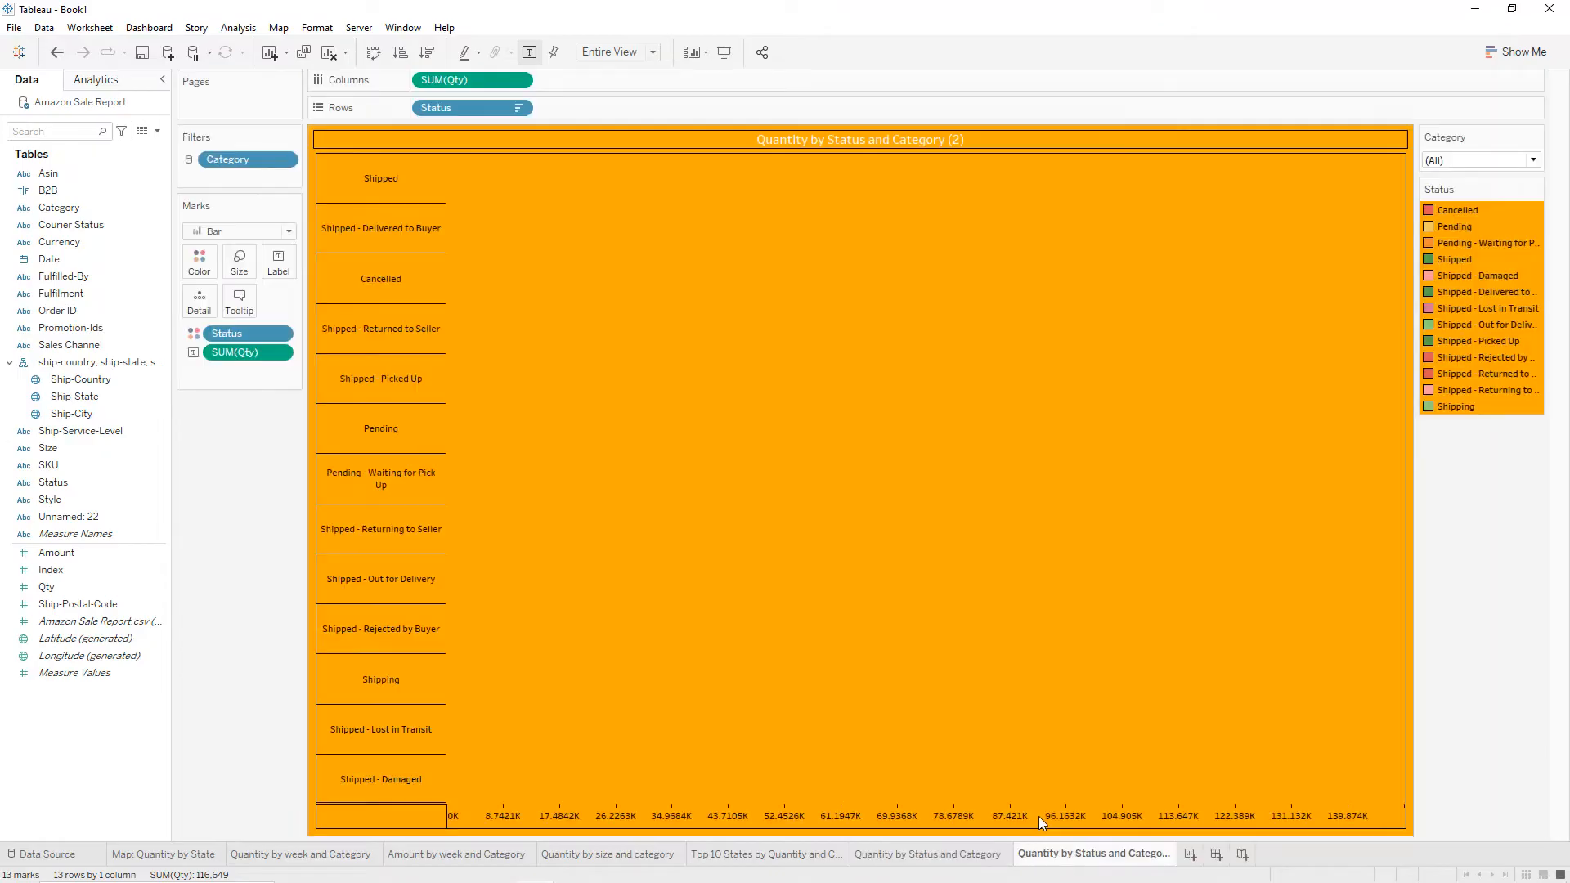
double_click(1055, 854)
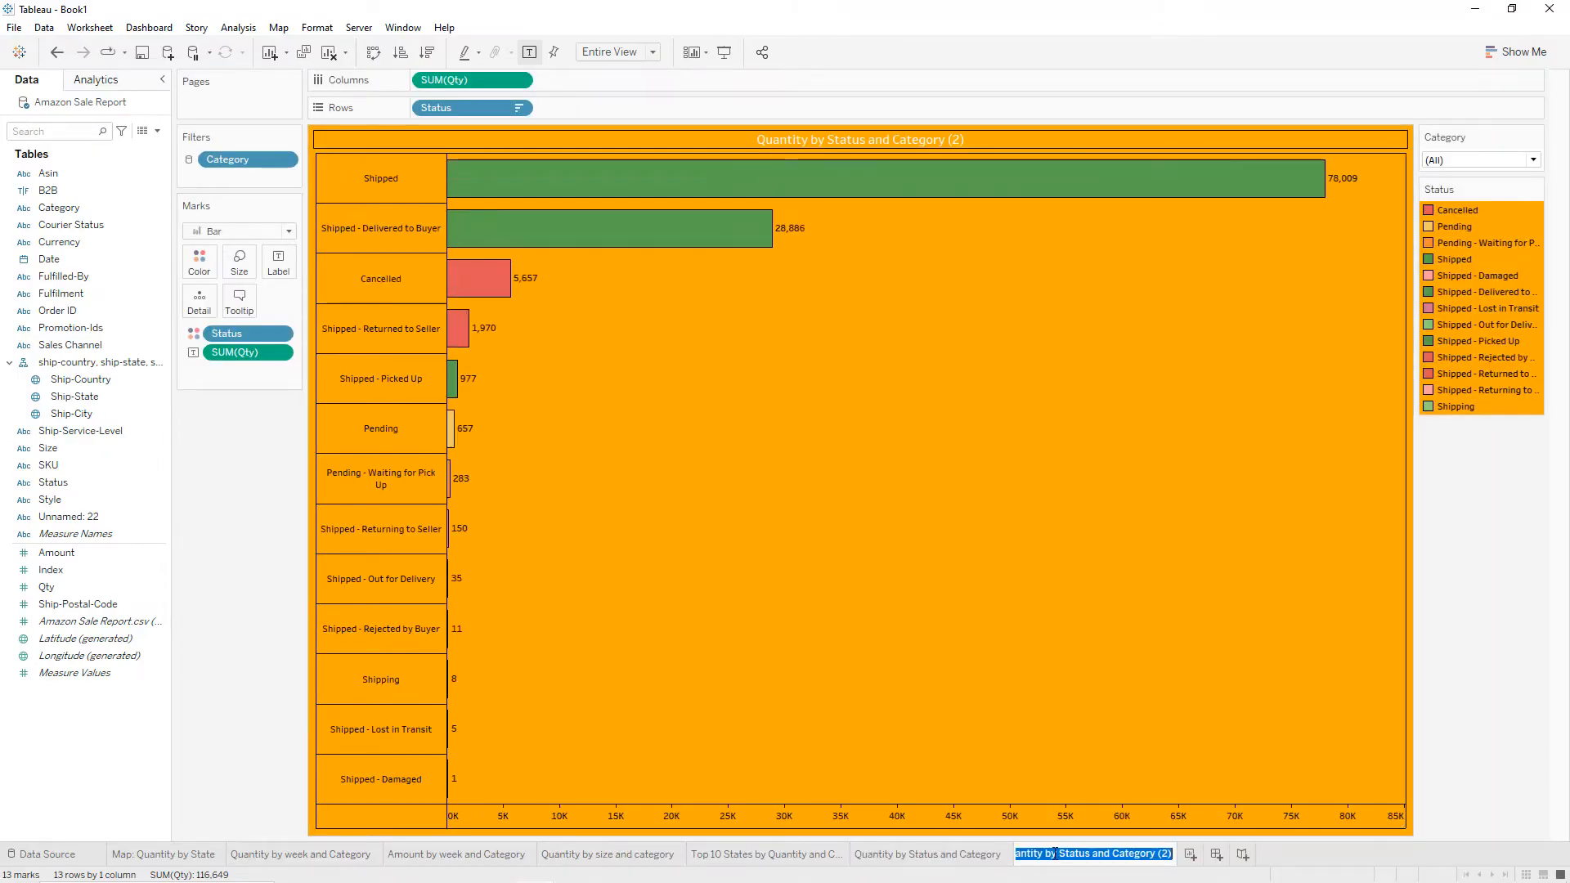
text(Quantity by Courier S)
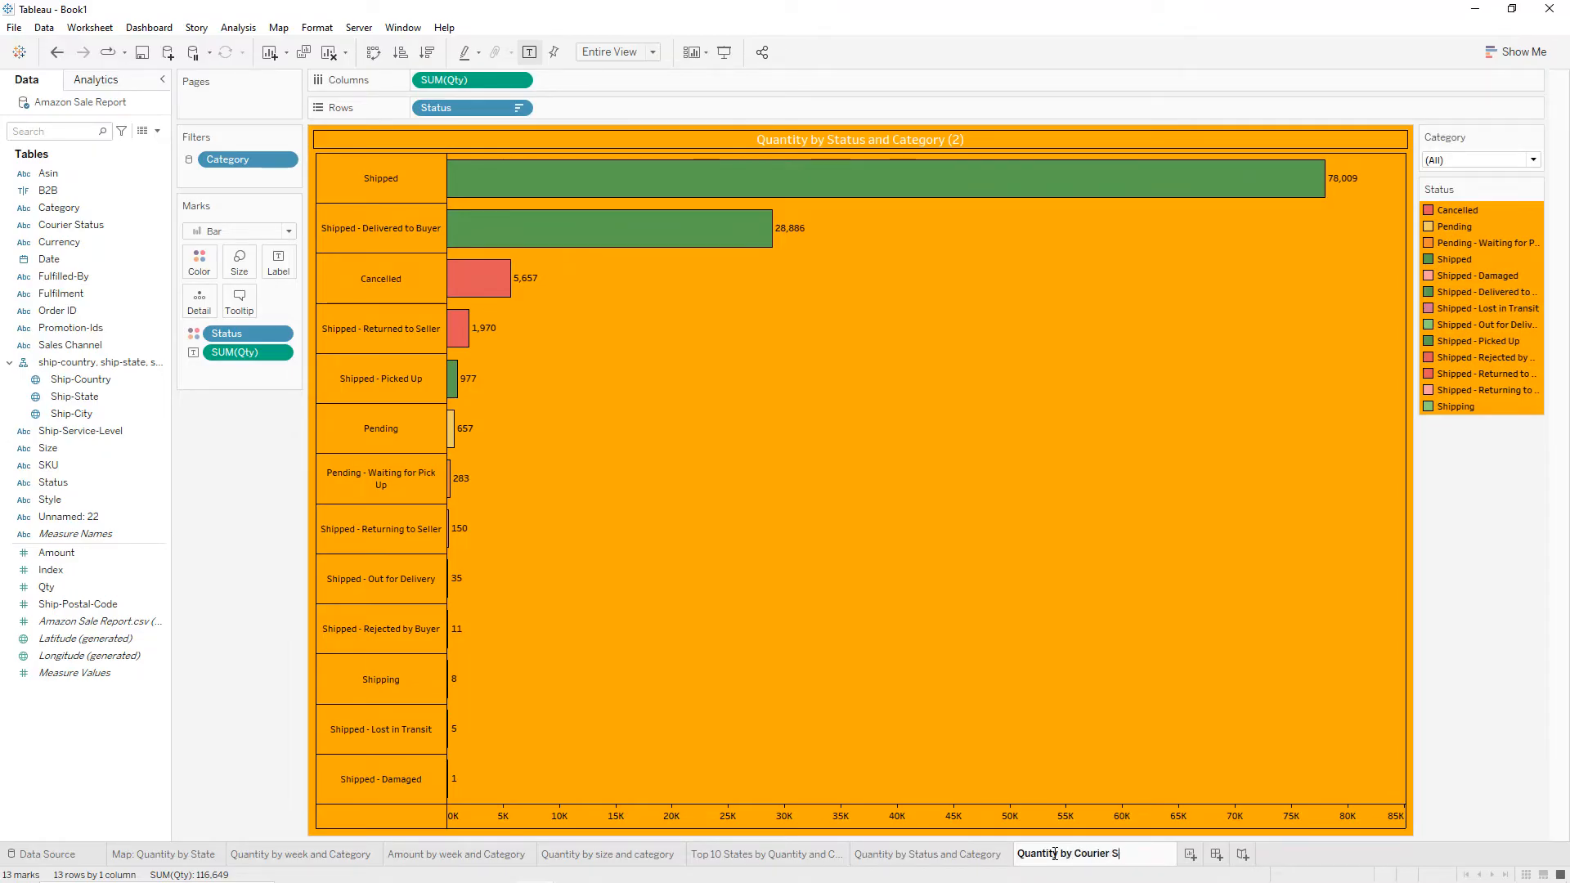
text(tatus and Category)
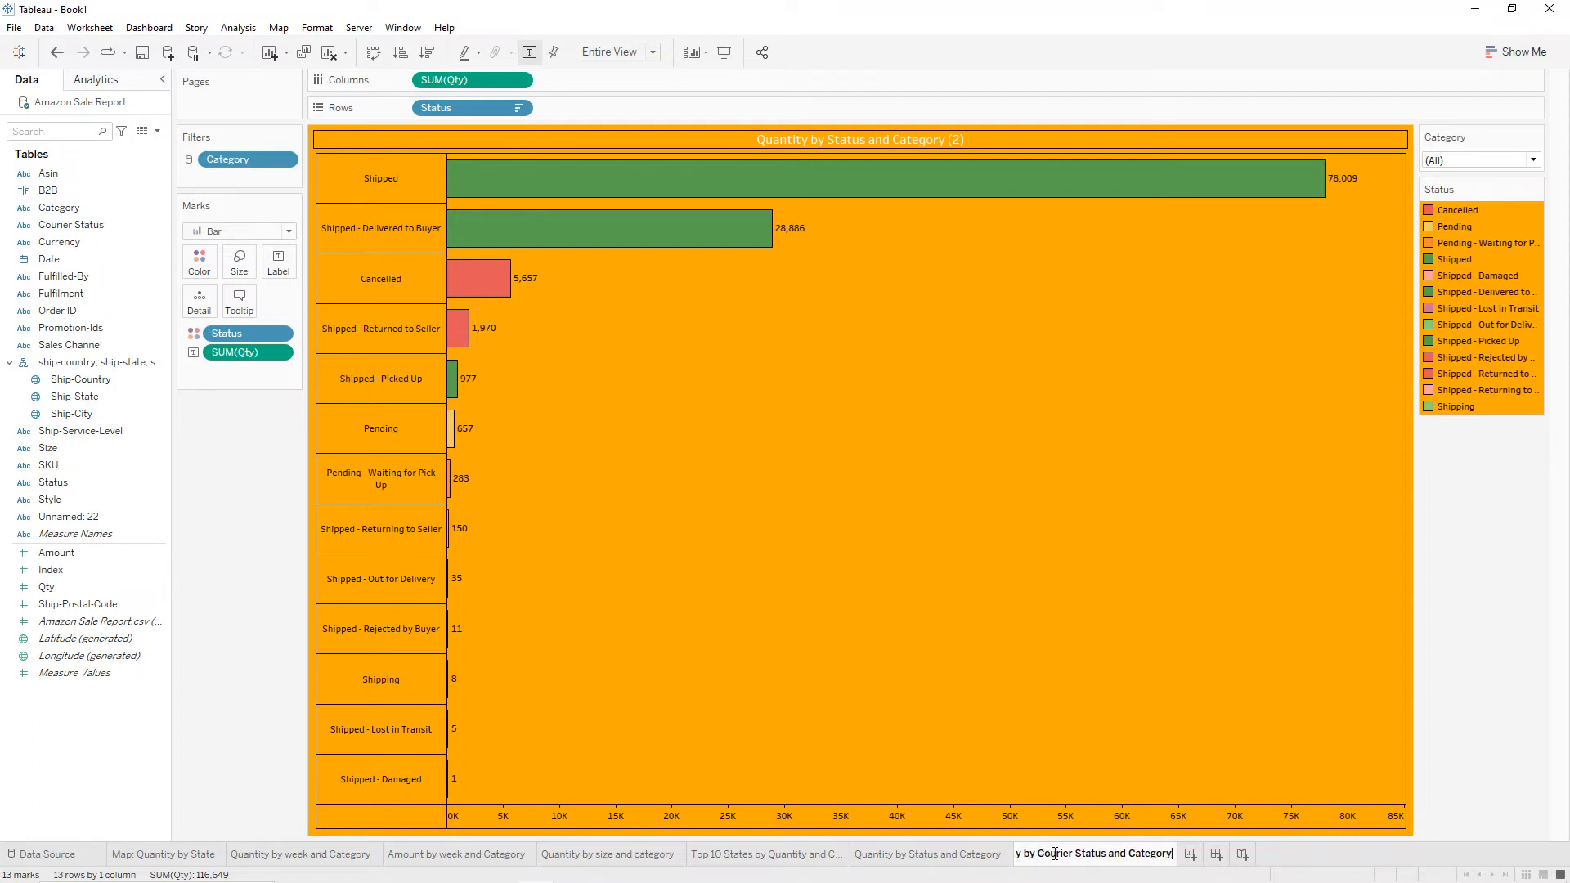
key(Return)
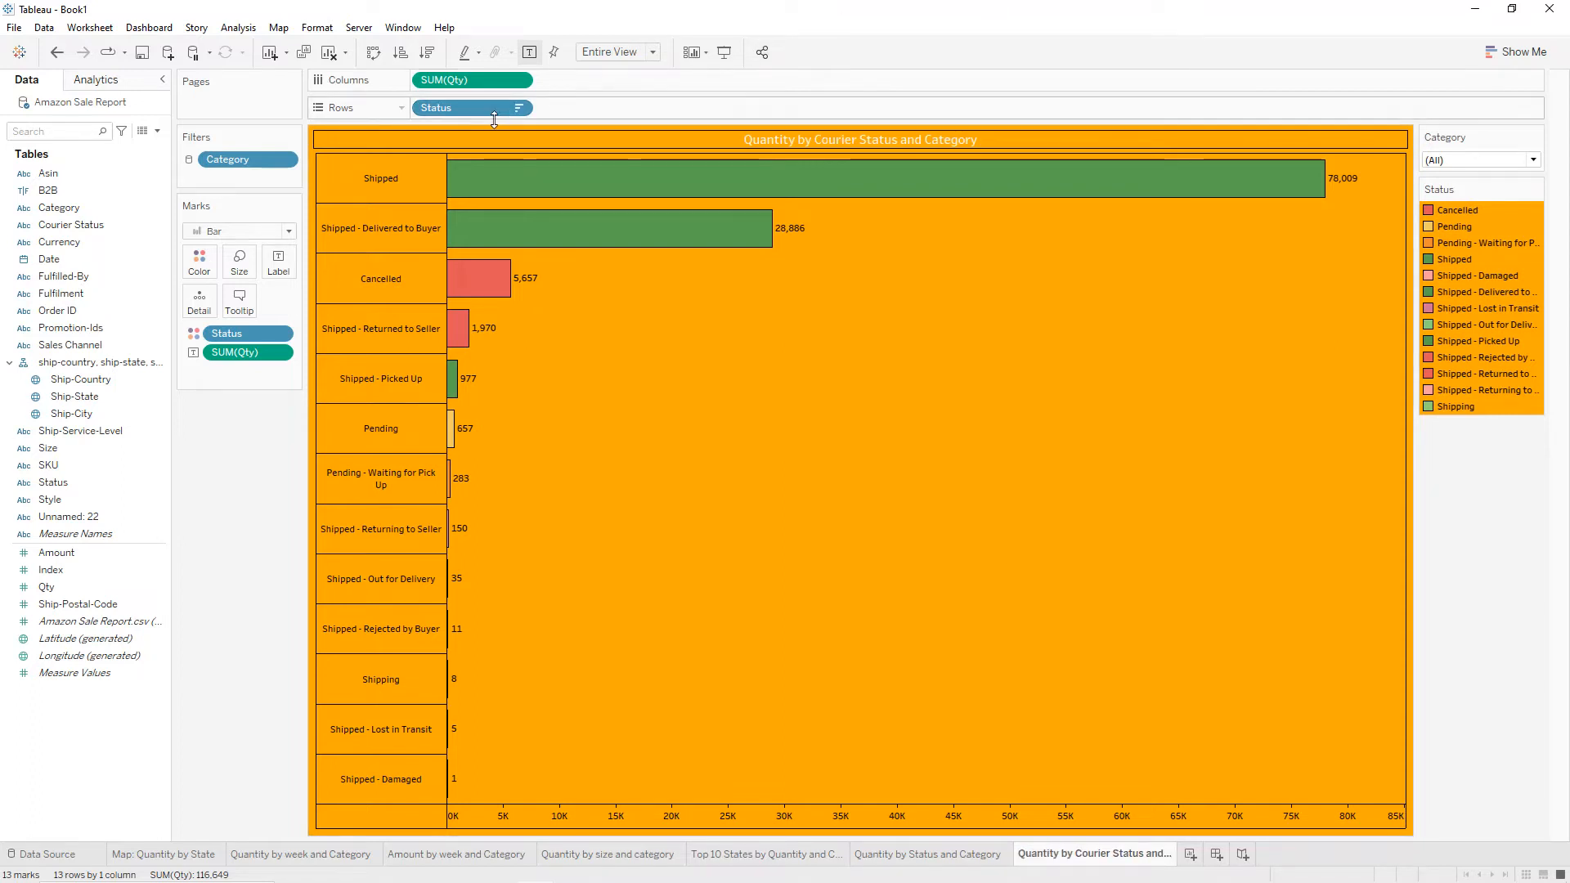
Clear Status and SUM(Qty) from the rows, columns and marks of the duplicated sheet, keeping the Category filter.
drag(475, 108, 270, 360)
drag(462, 79, 237, 425)
drag(246, 333, 119, 305)
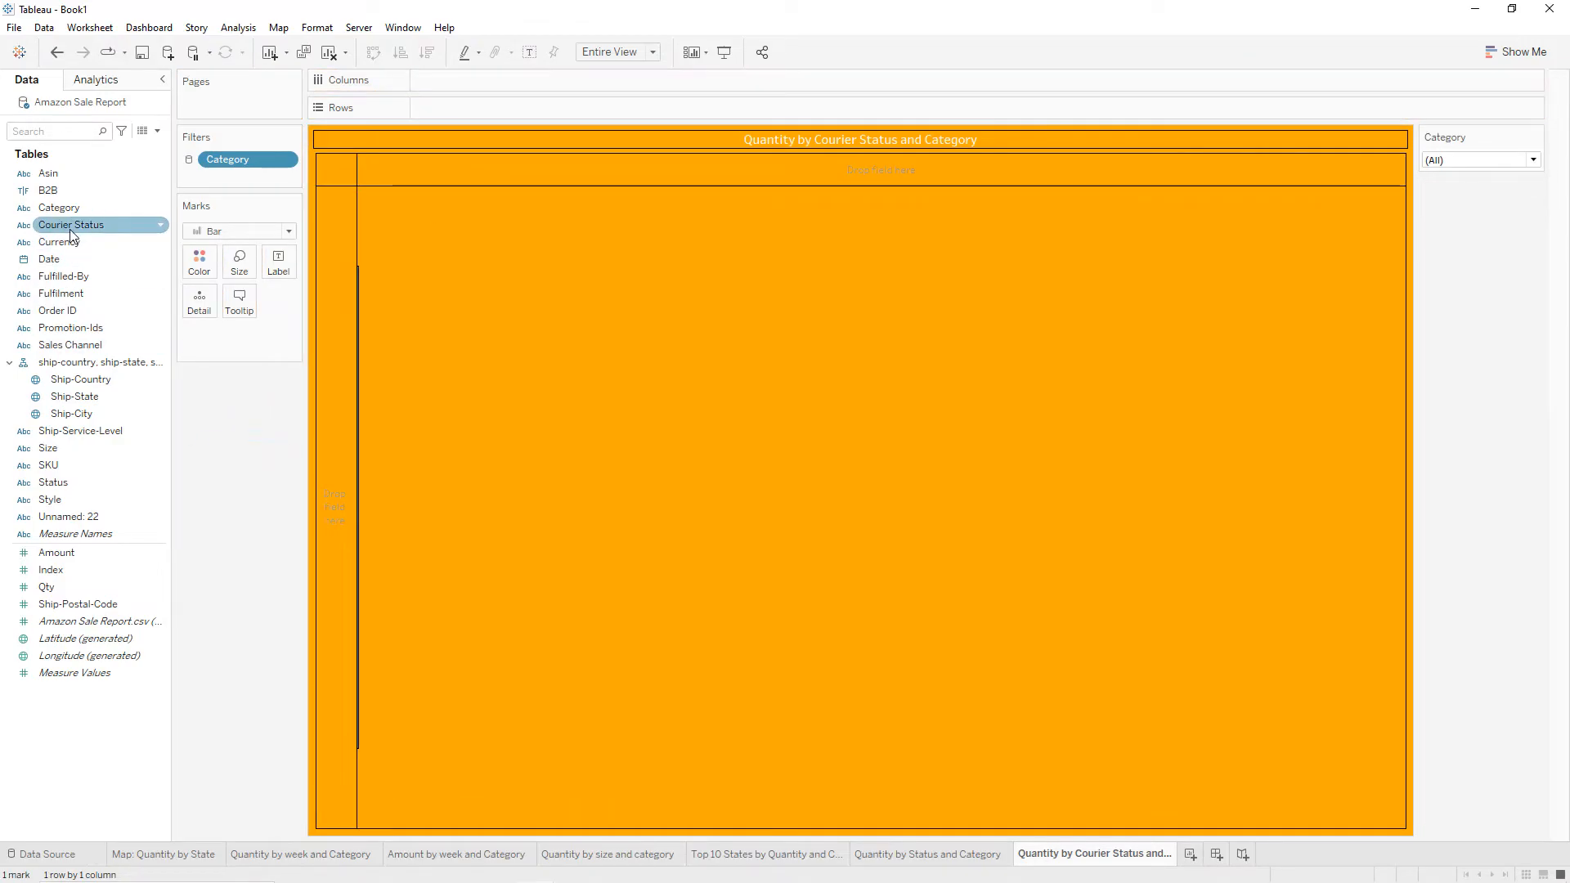
Create a pie chart coloured by Courier Status with Qty as the slice angle.
drag(70, 226, 199, 263)
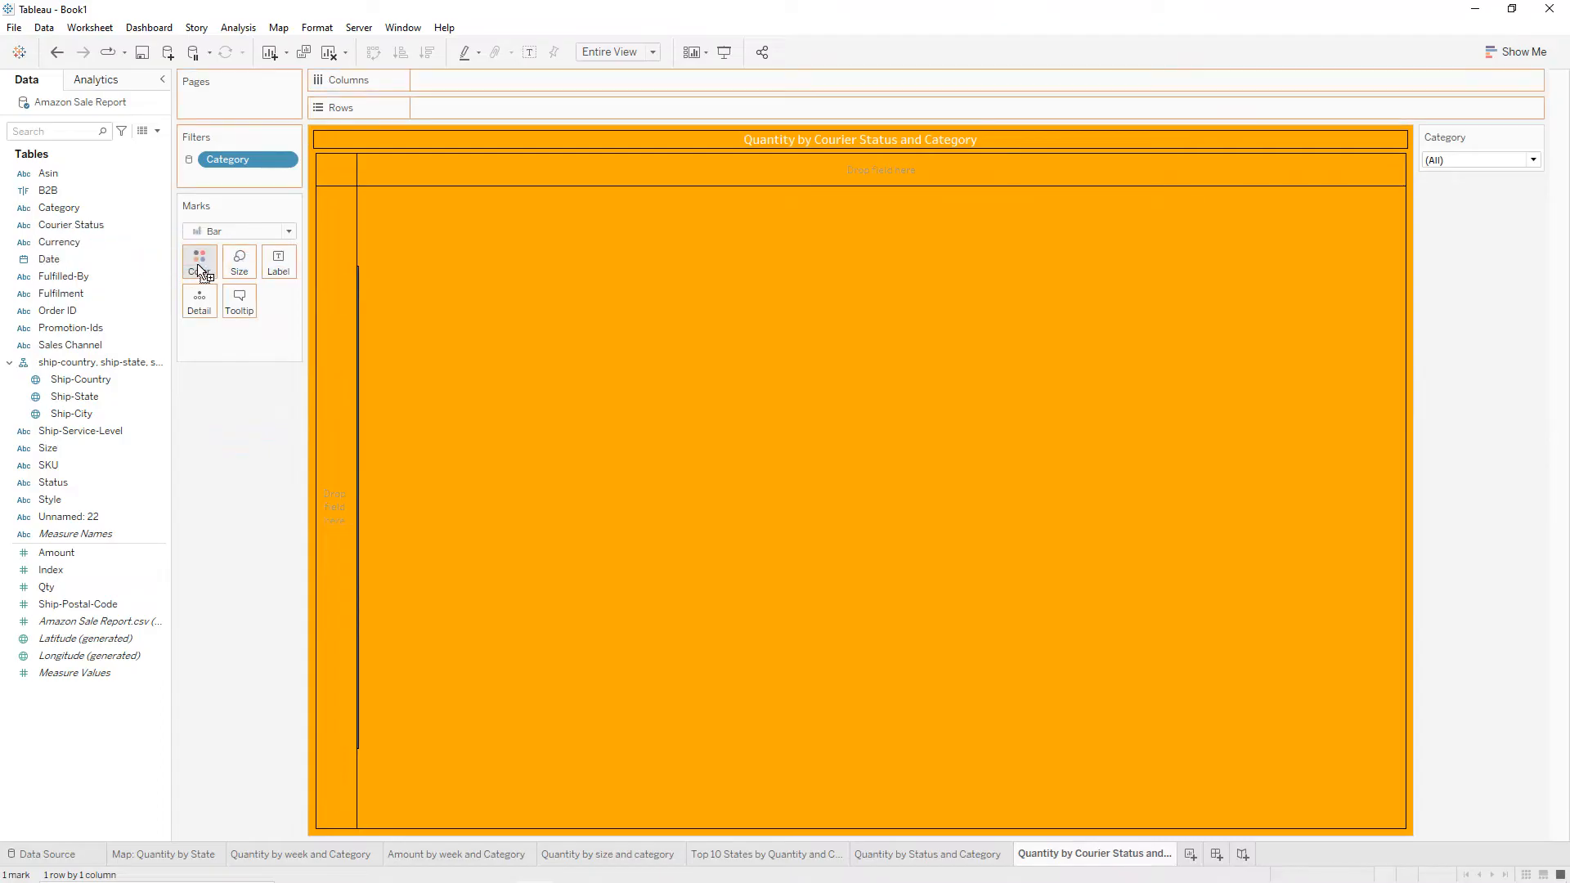
click(238, 232)
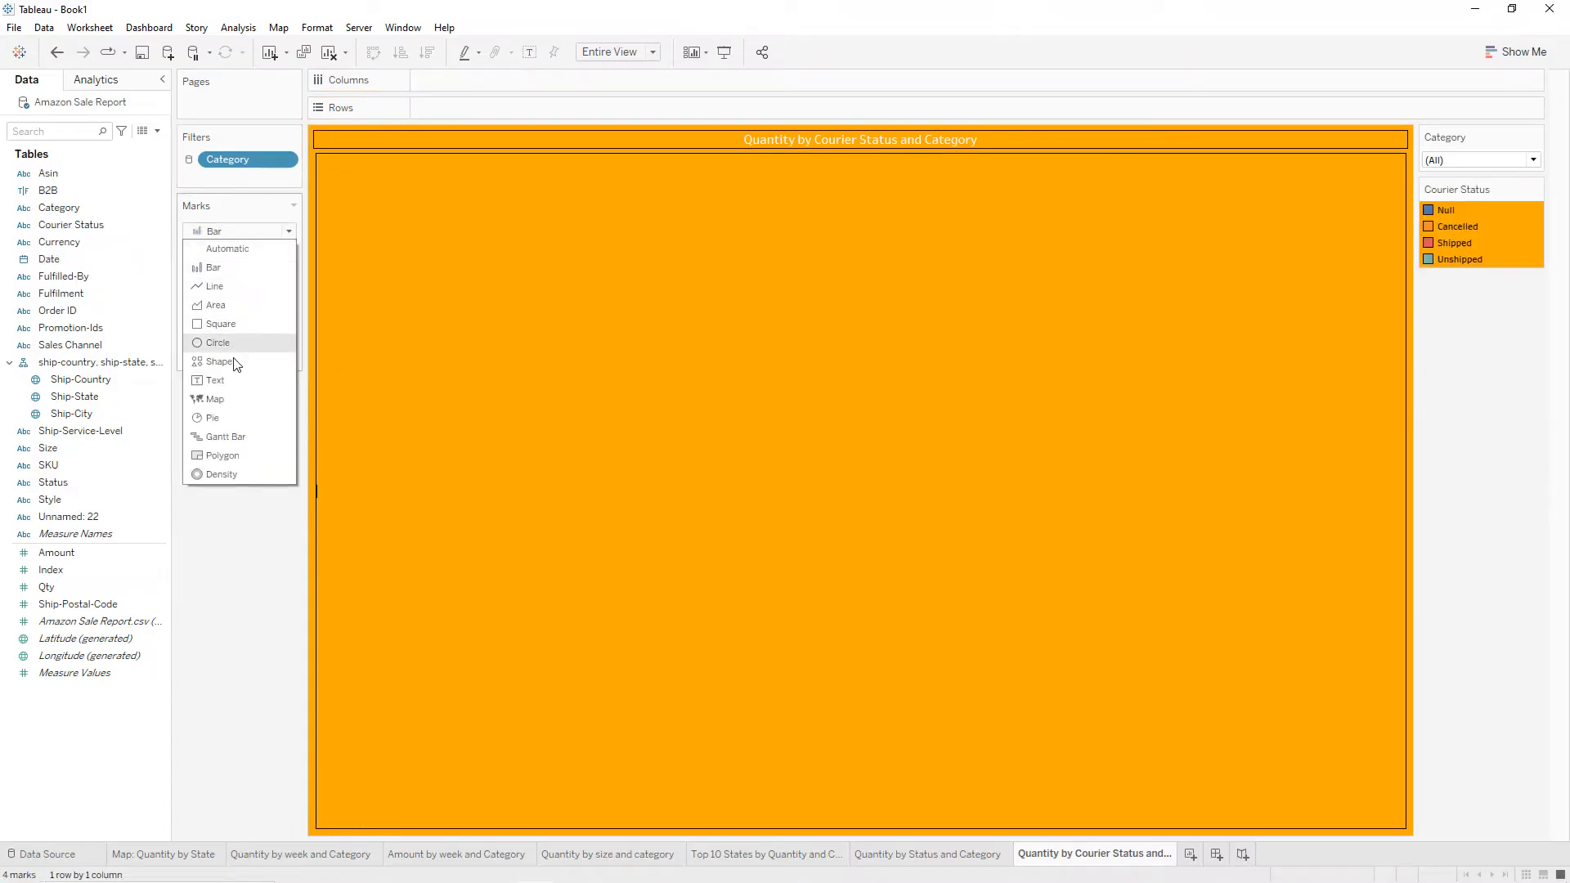
click(235, 417)
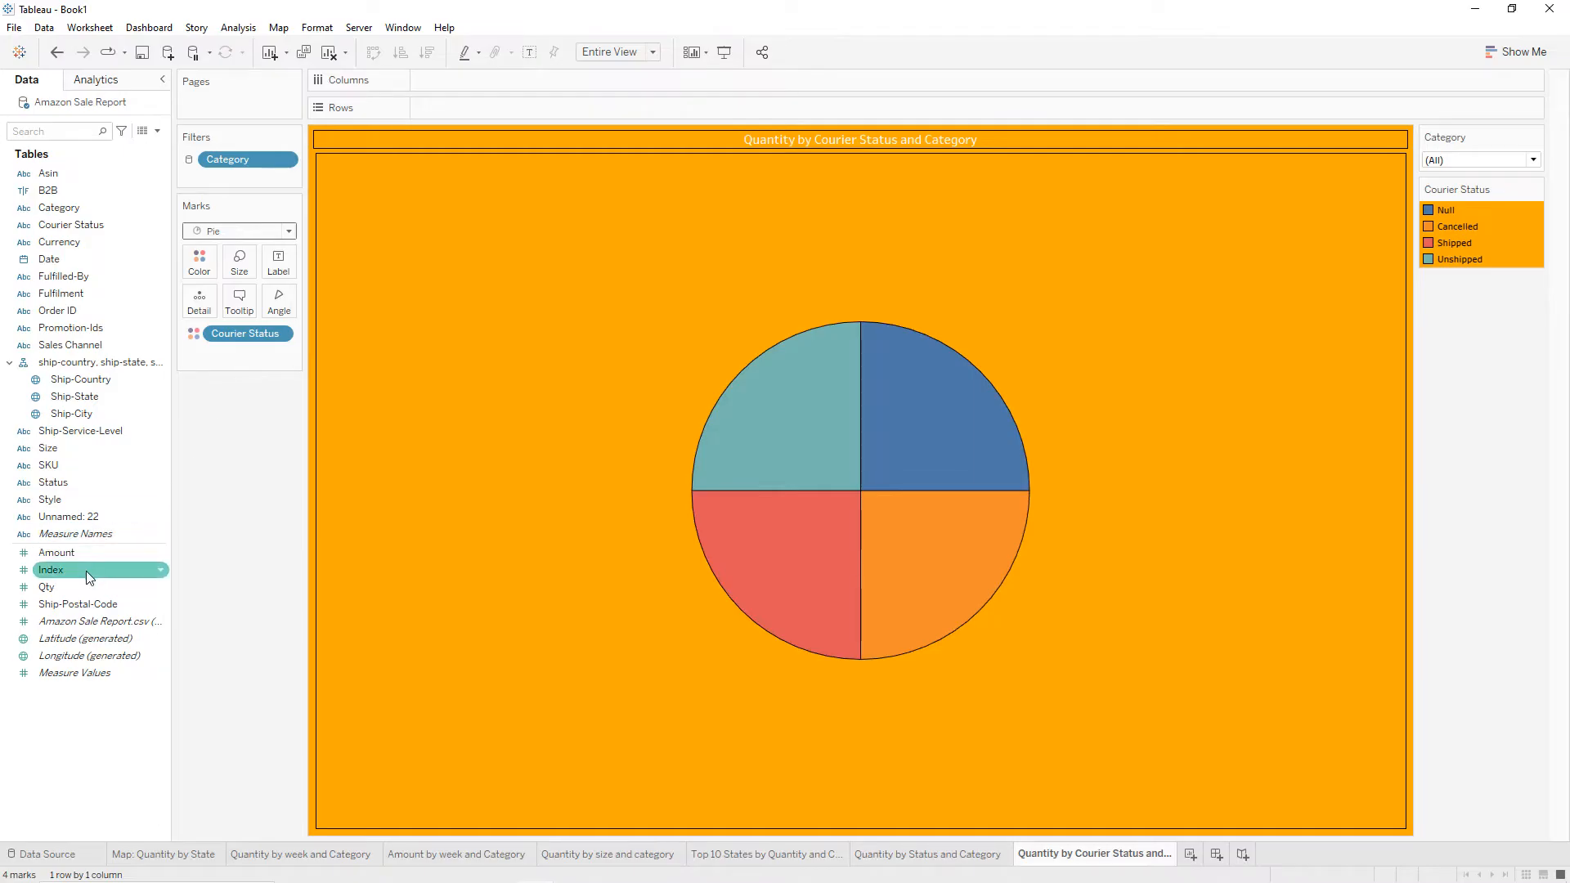
drag(81, 590, 282, 303)
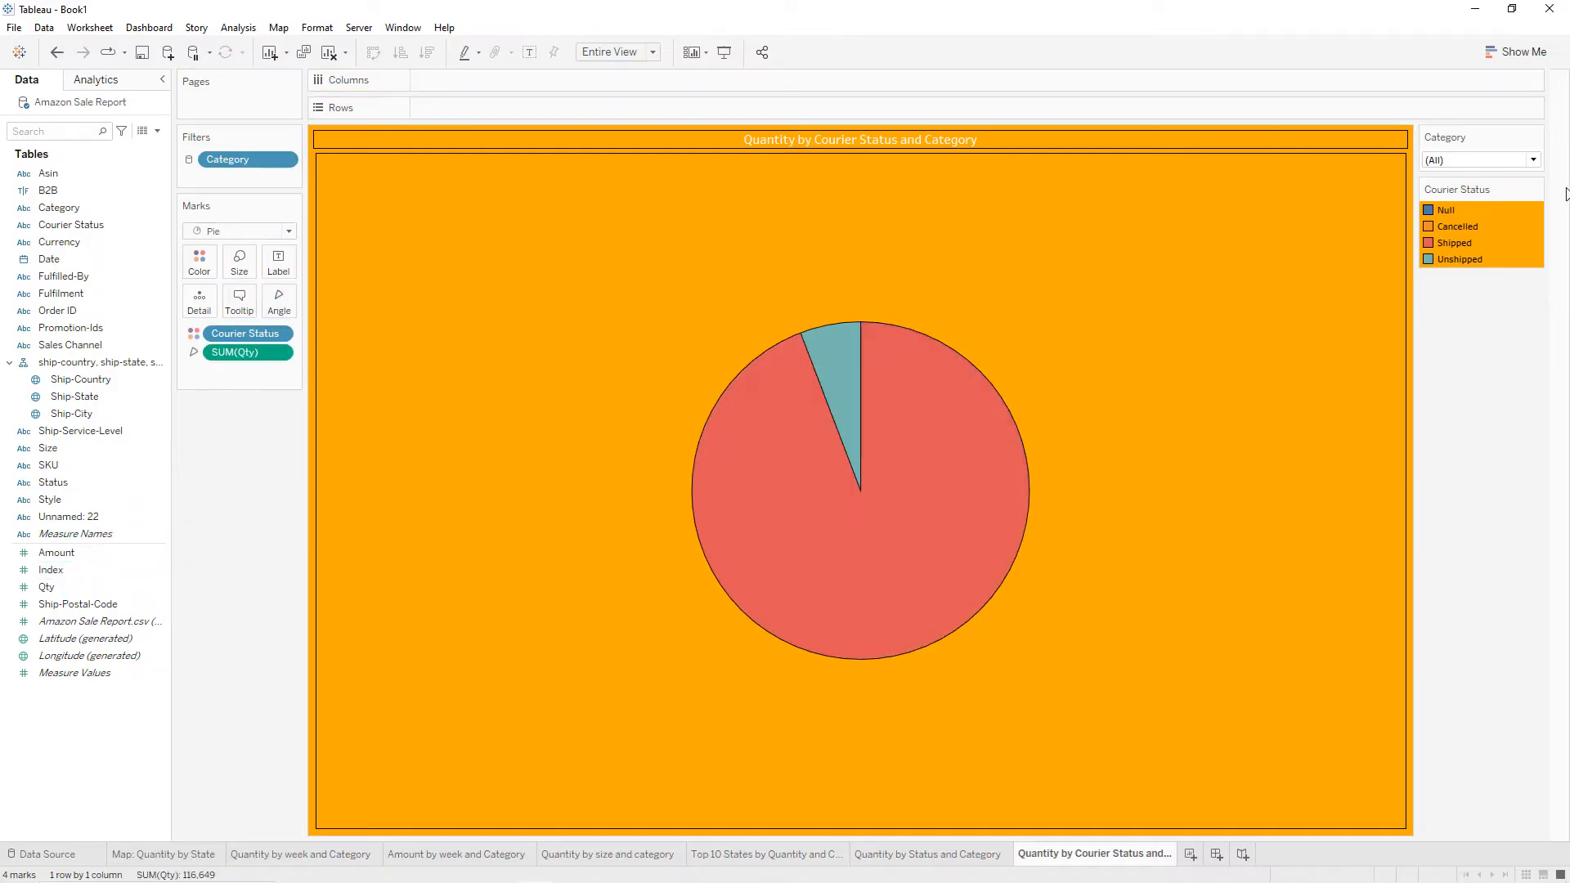
Colour Cancelled red, Shipped green and Unshipped yellow in the pie chart, and hide the Courier Status legend.
click(1526, 189)
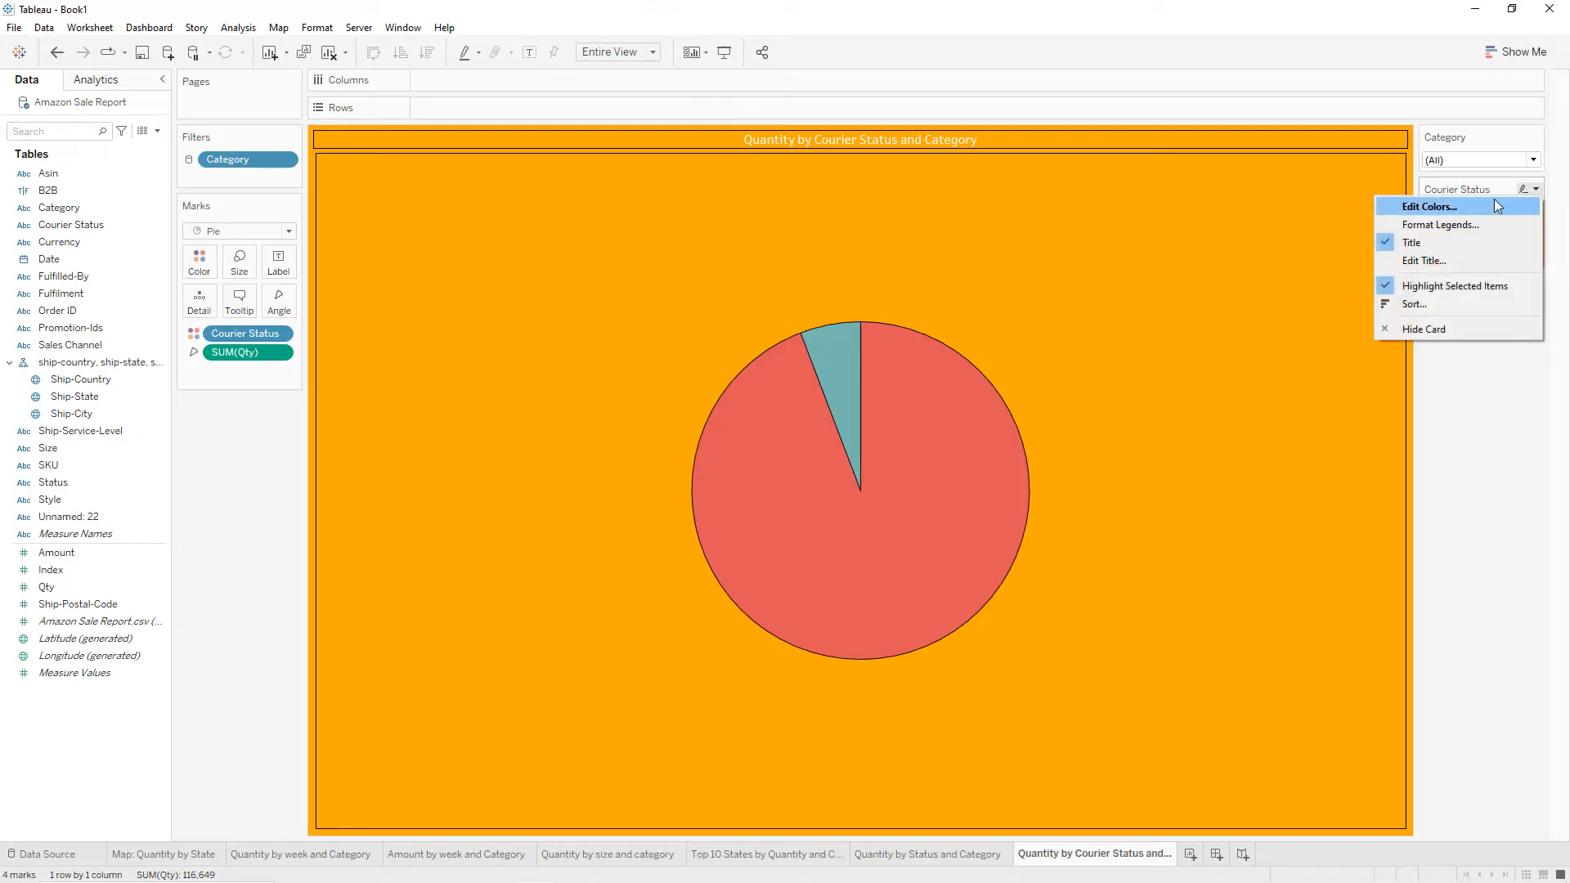
click(1446, 210)
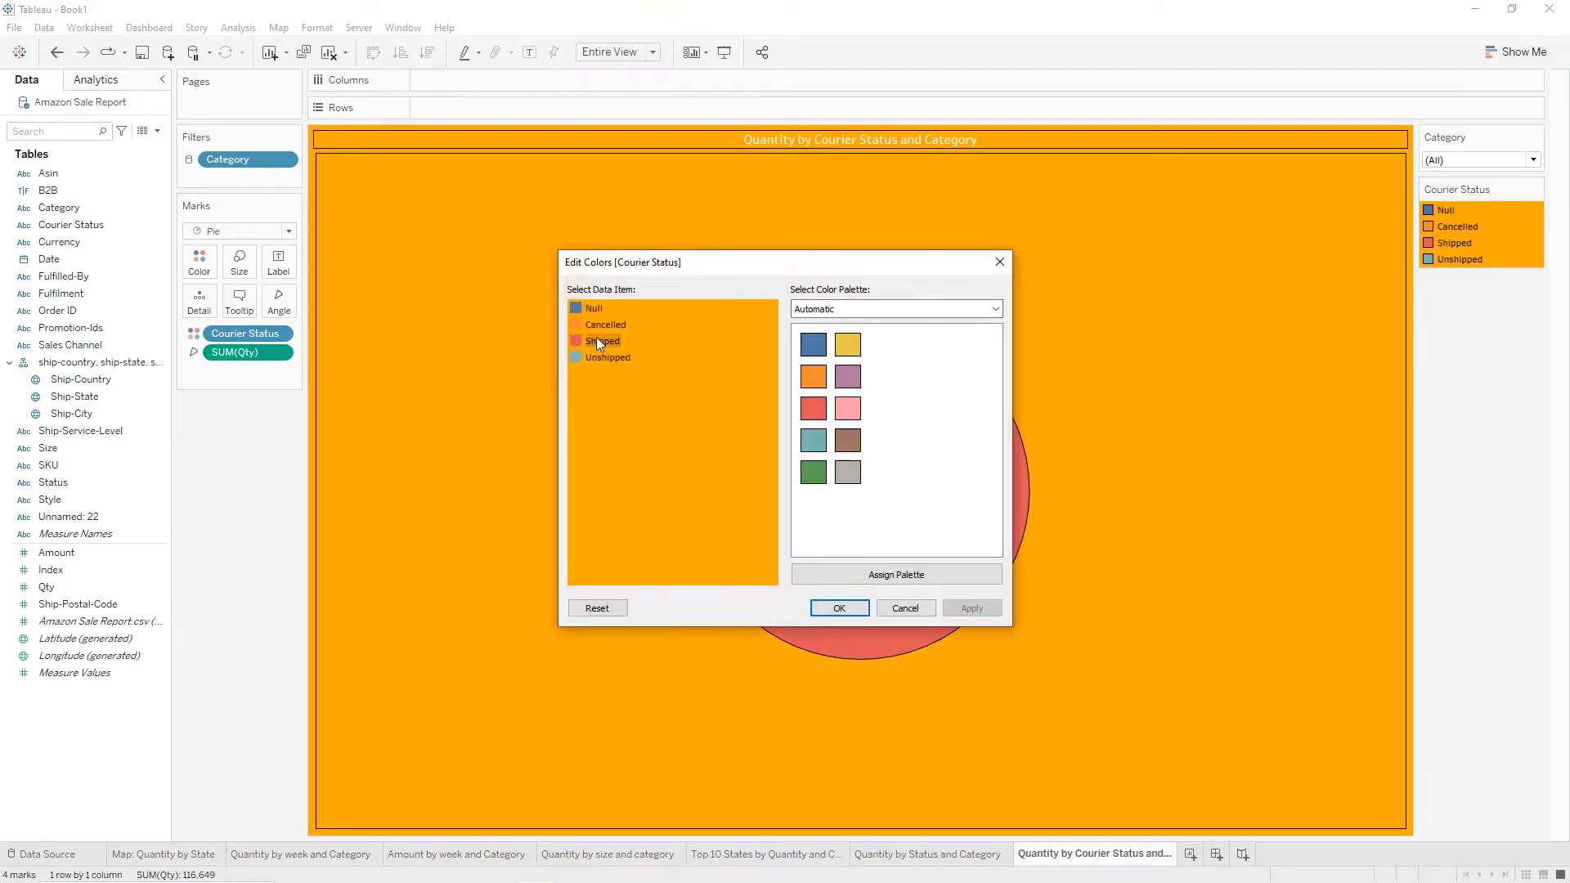
click(814, 472)
click(813, 407)
click(609, 358)
click(852, 357)
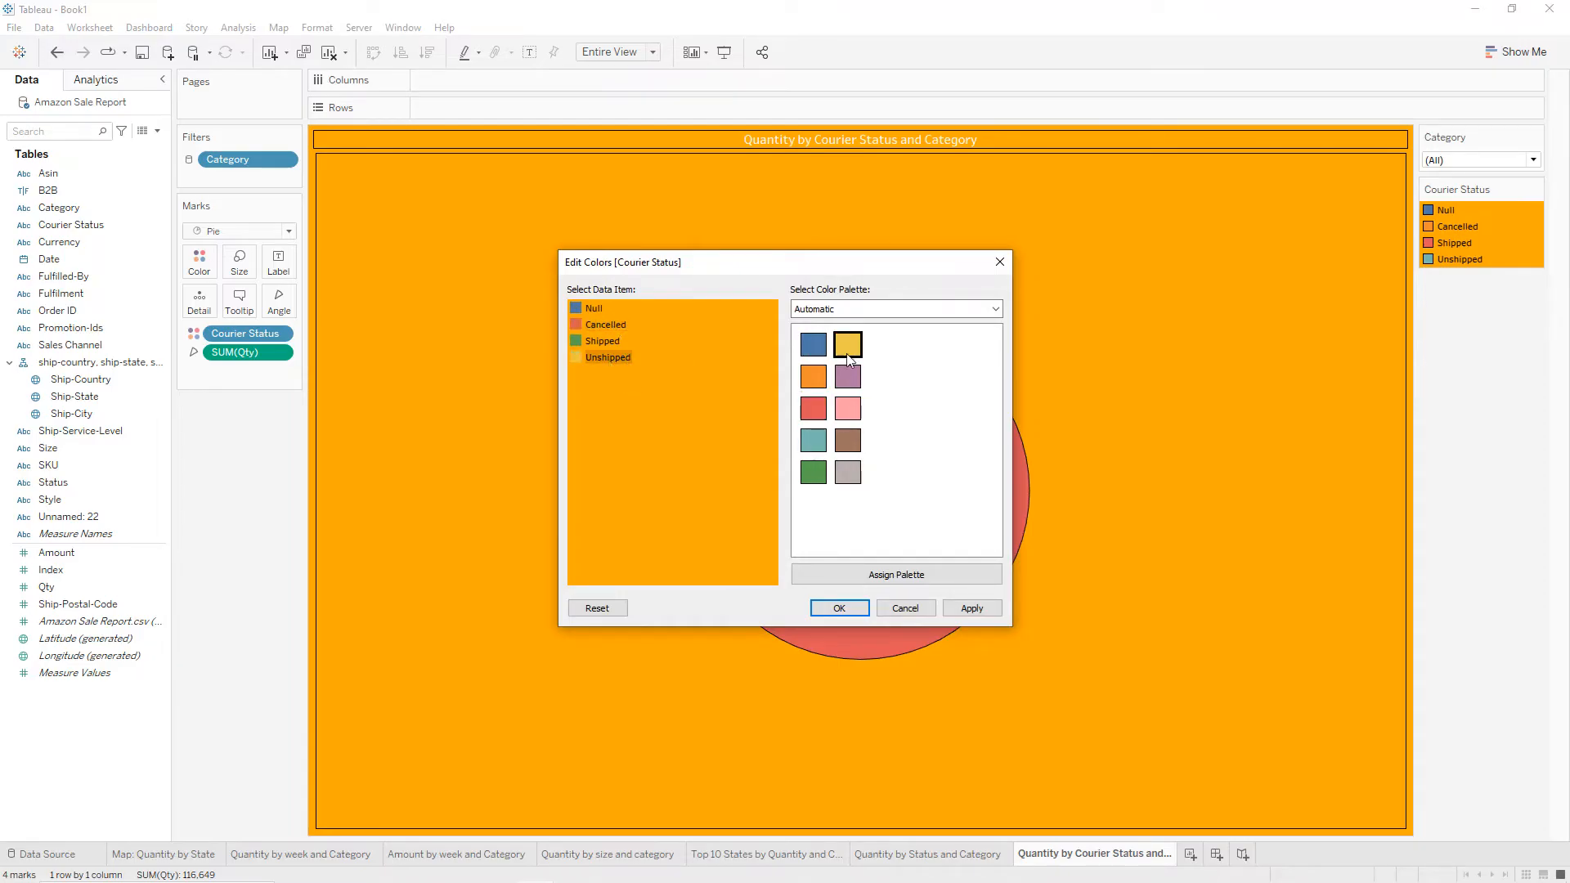
click(971, 609)
click(840, 607)
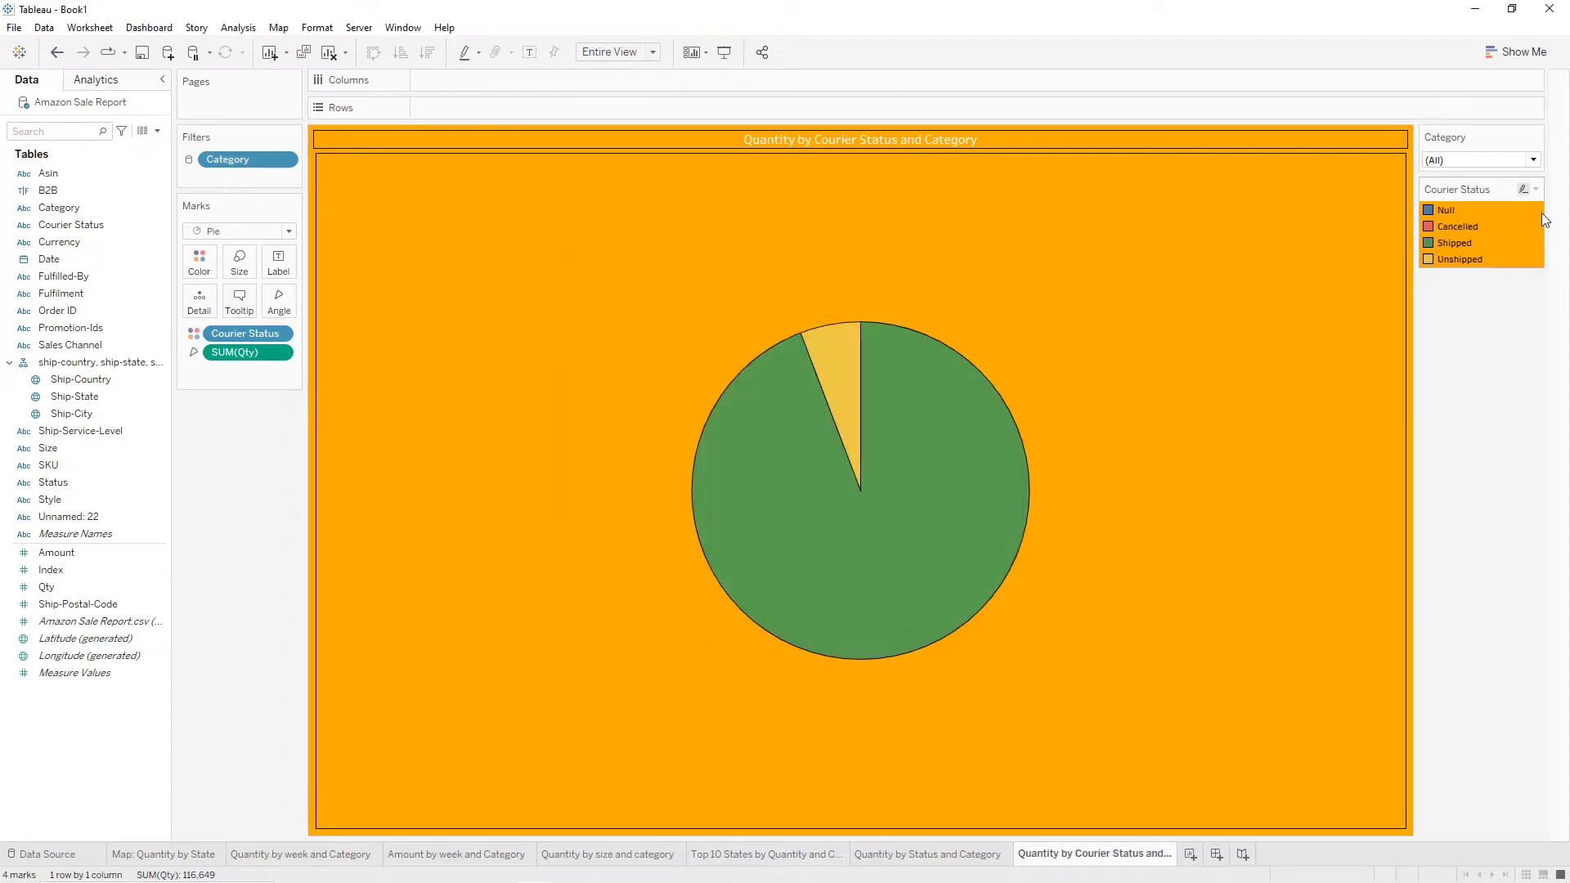
click(1538, 190)
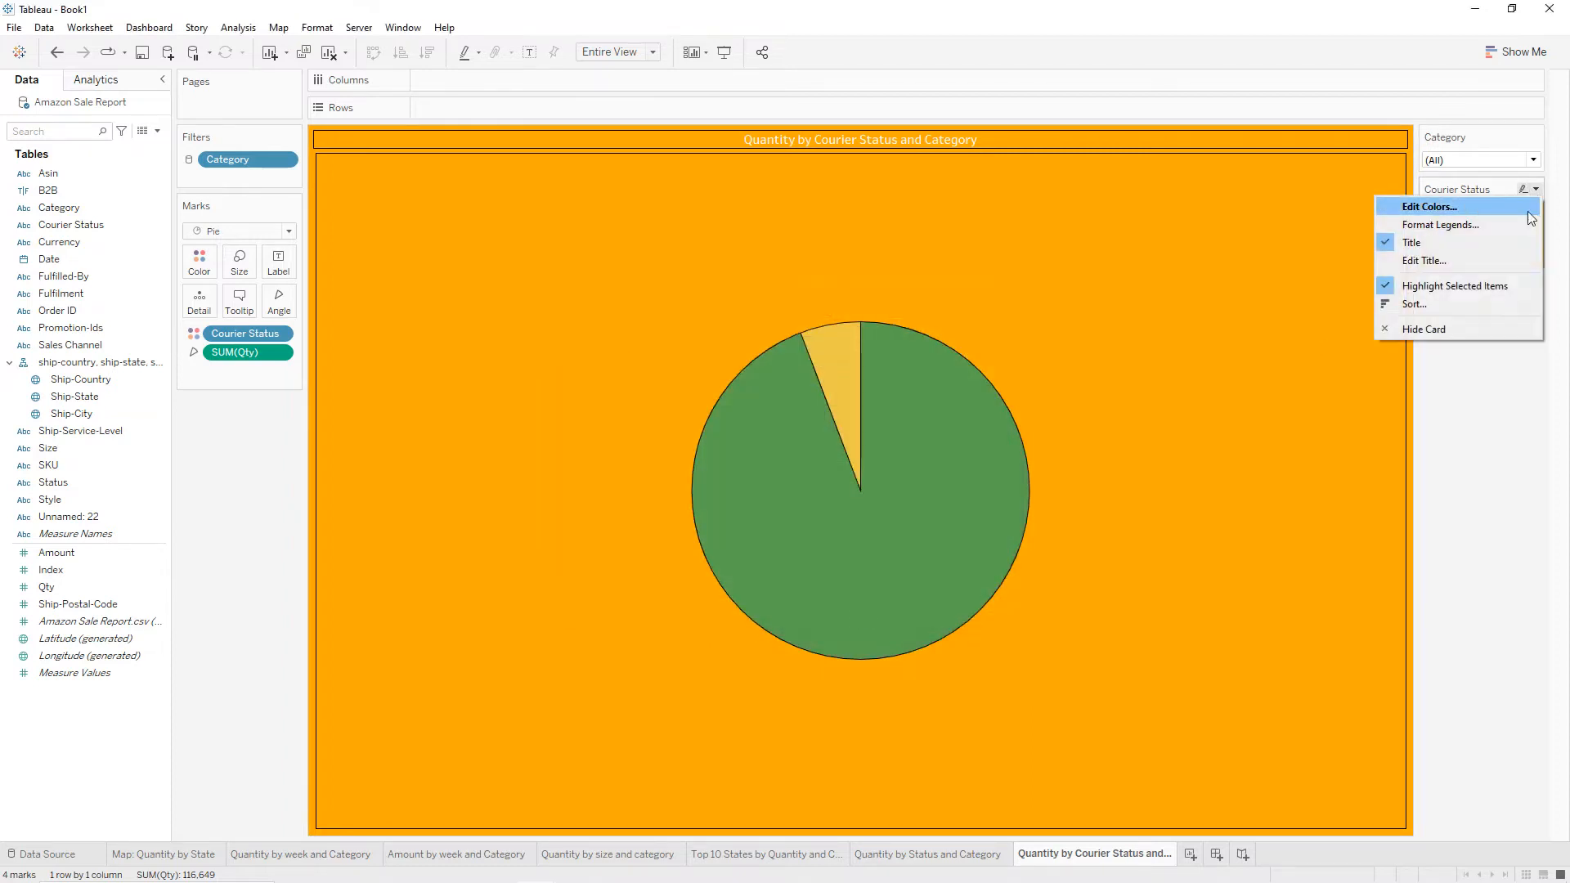
click(1443, 329)
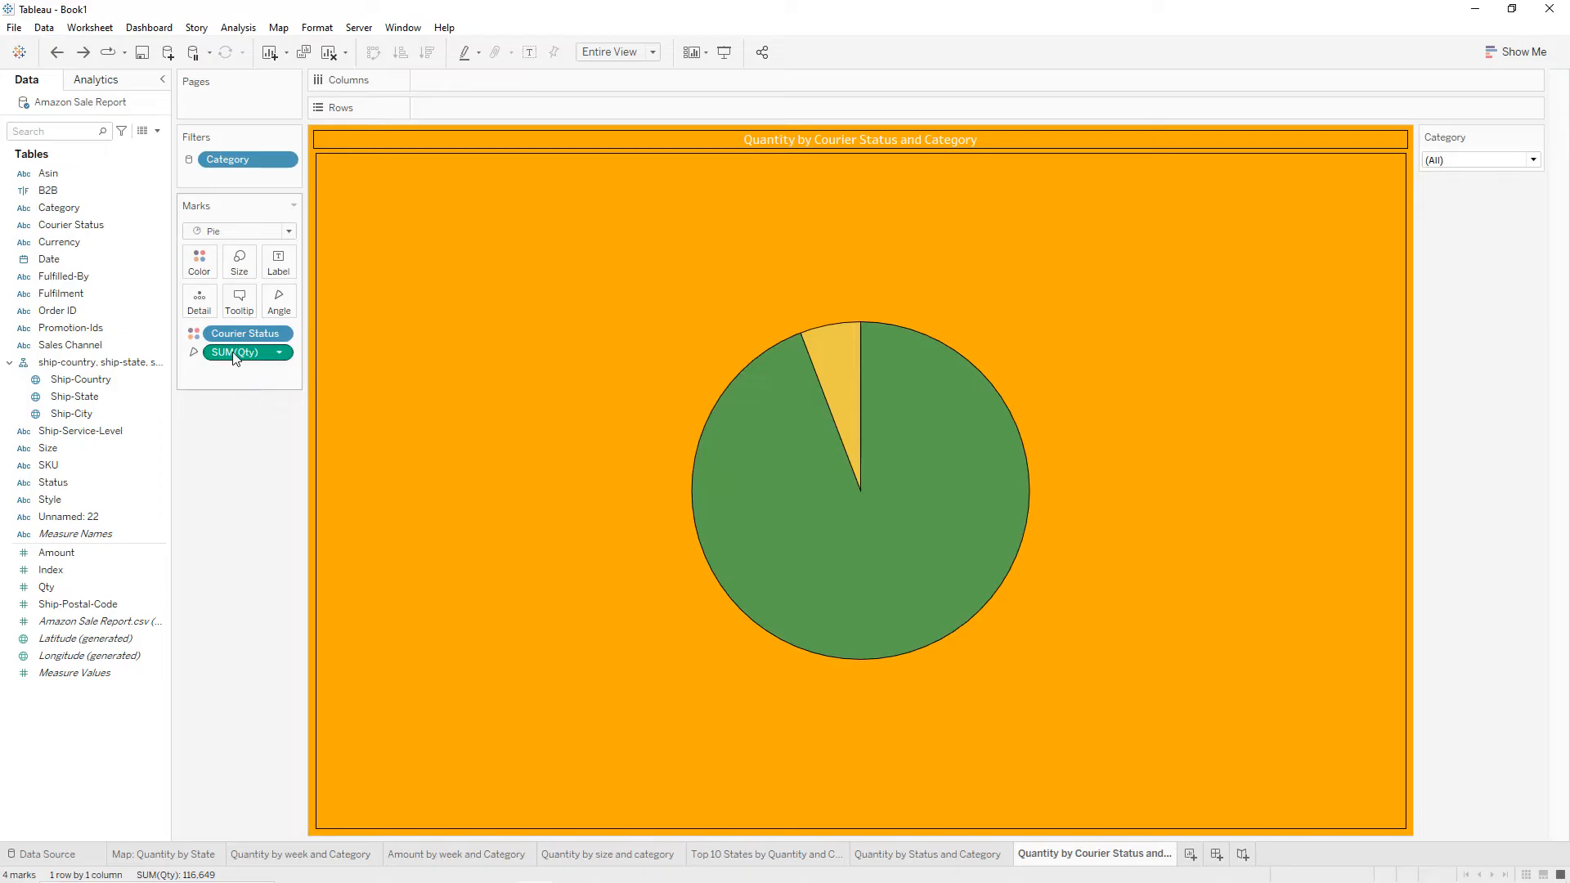
Filter the sheet by Courier Status, excluding Null while keeping Cancelled, Shipped and Unshipped.
drag(234, 335, 239, 180)
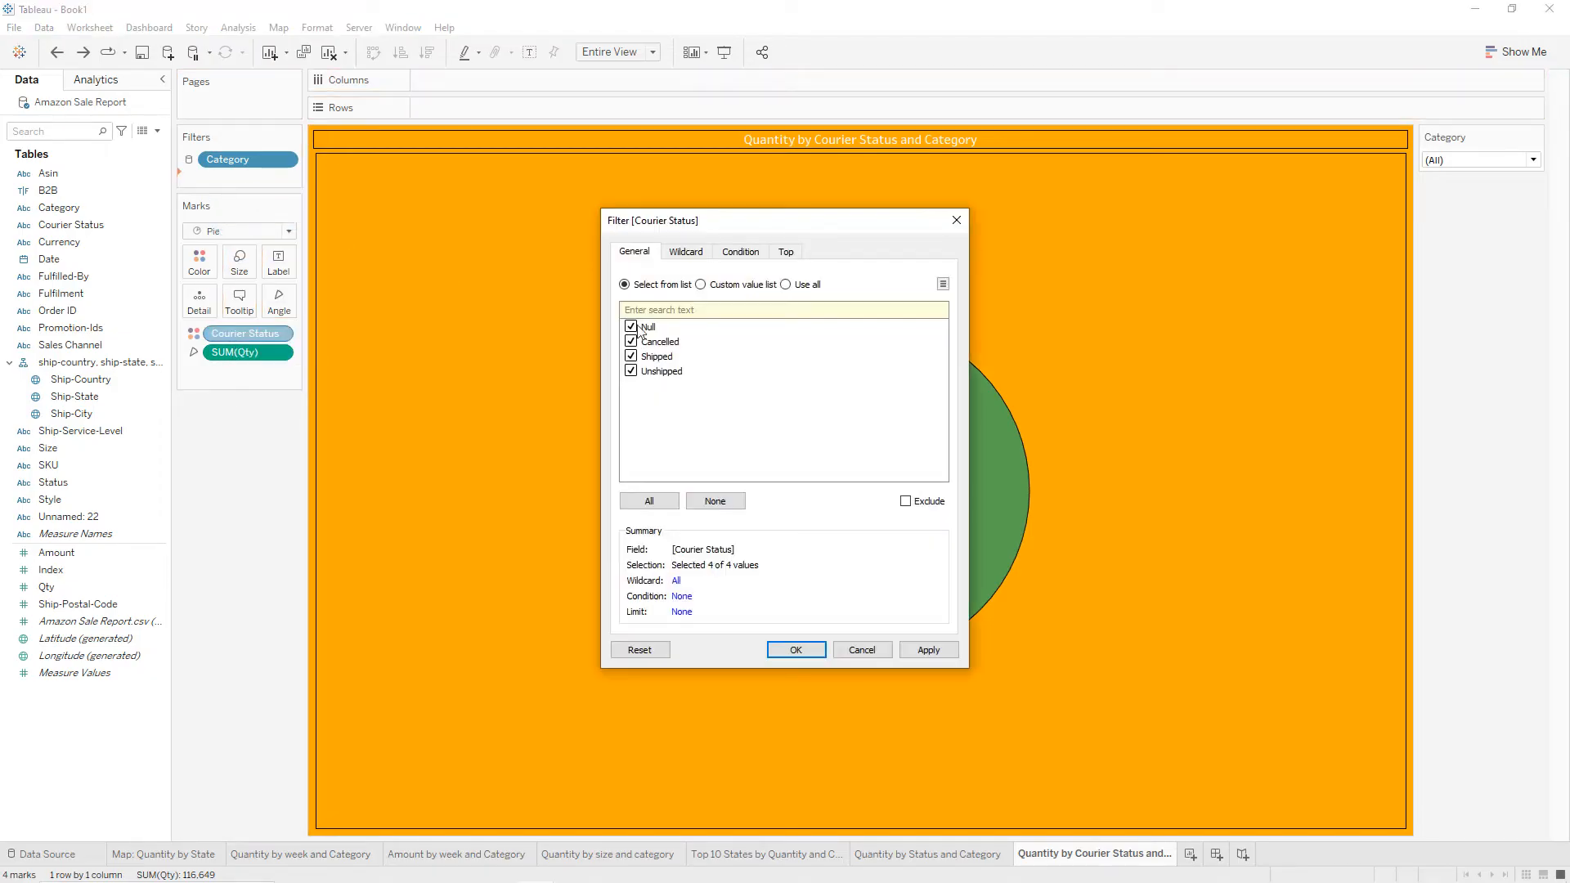
click(631, 328)
click(924, 650)
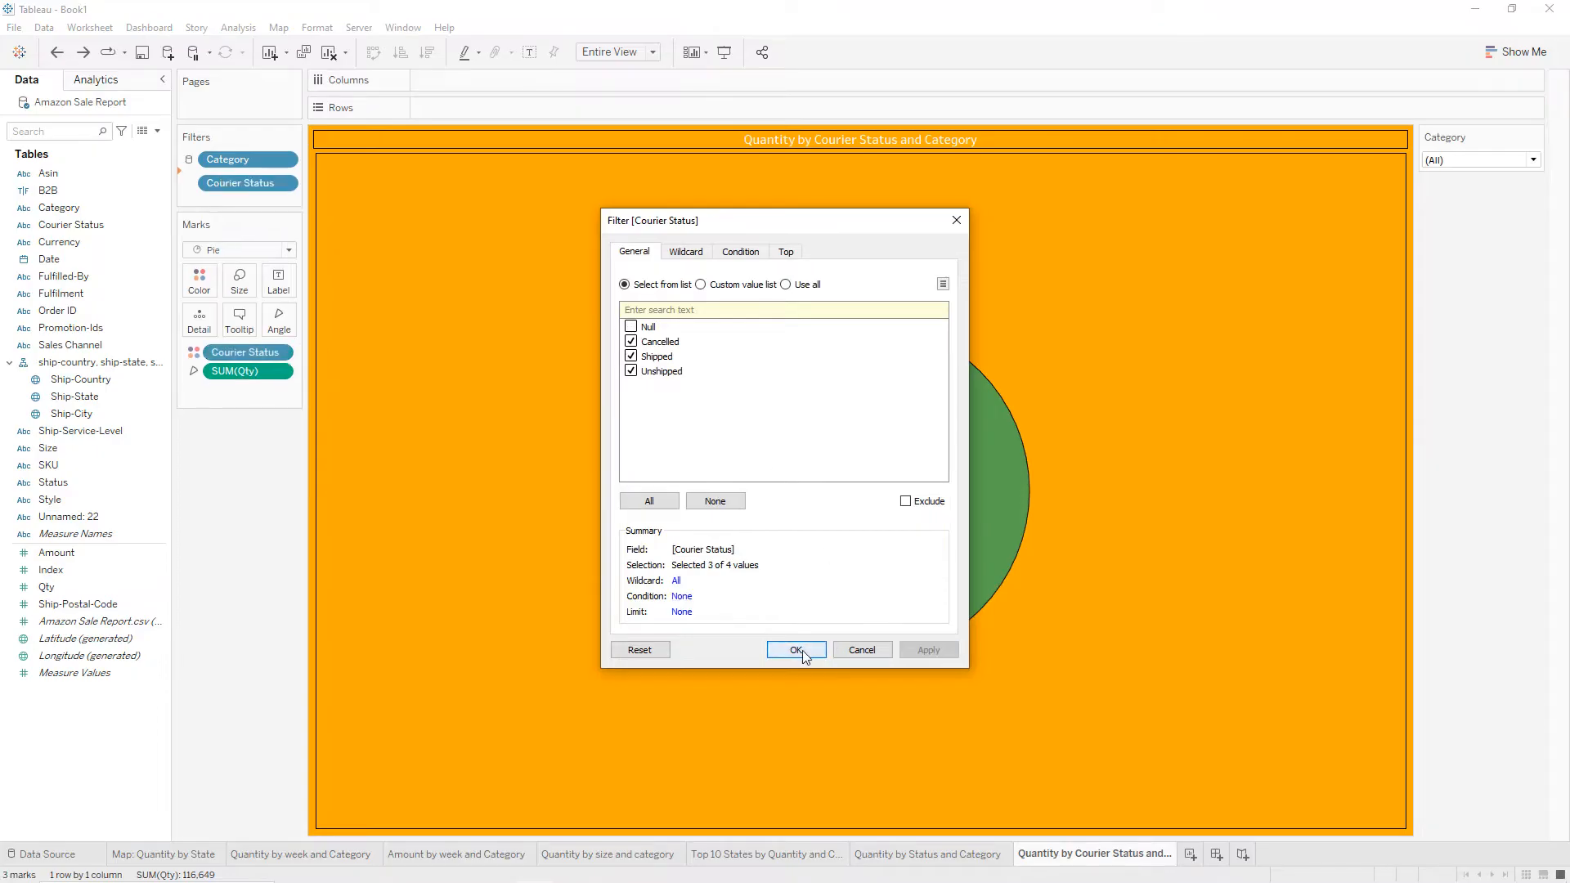
click(798, 650)
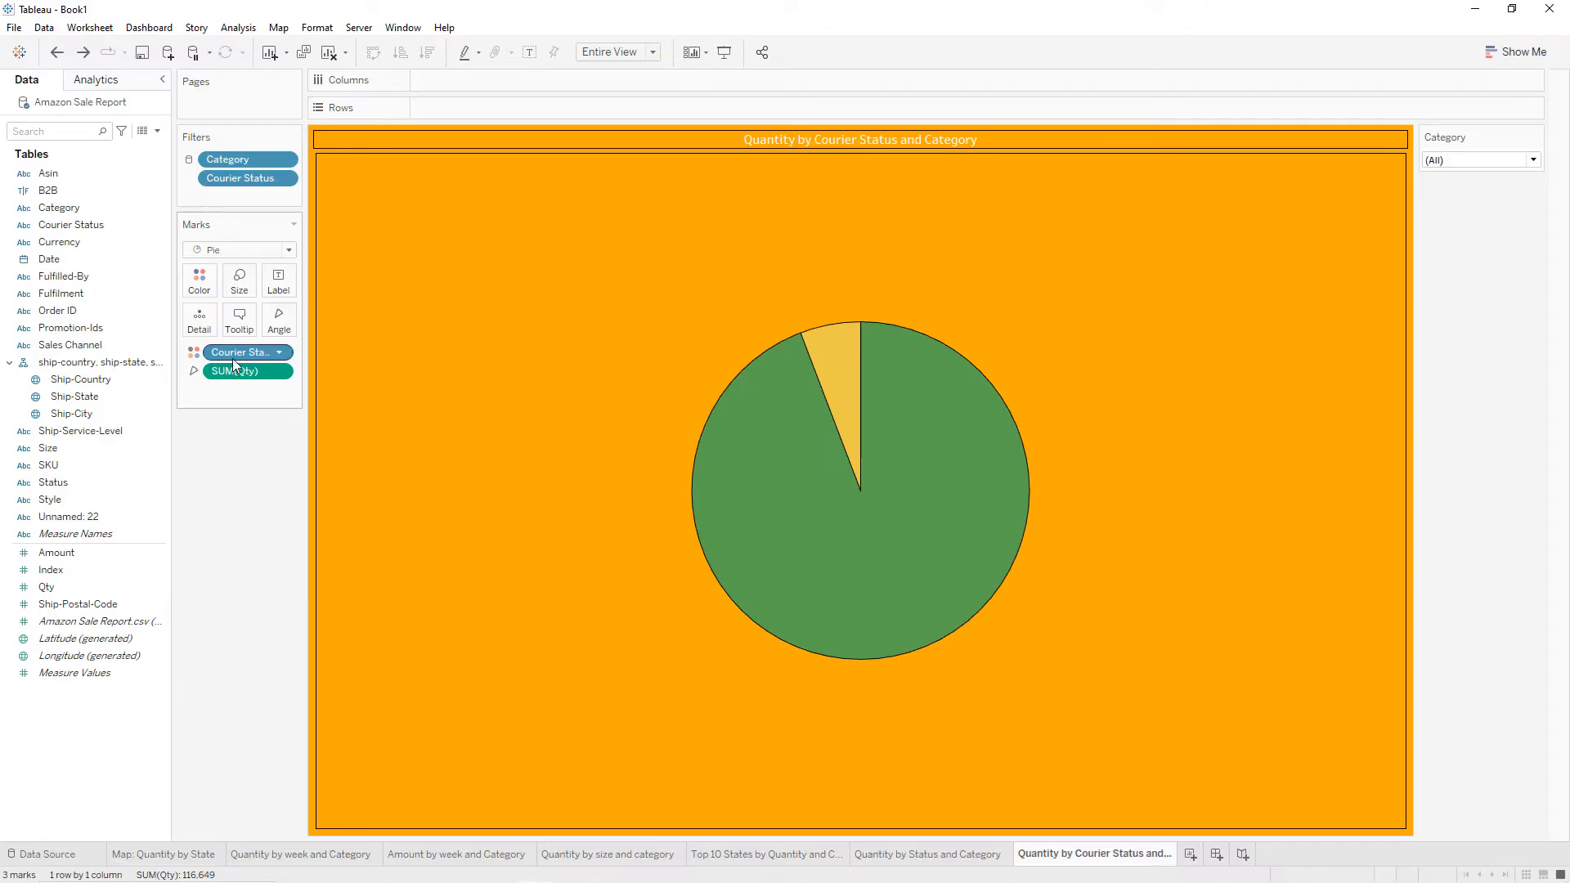
Label the pie slices with Courier Status and SUM(Qty), showing the quantity as a percent of total.
drag(234, 361, 278, 282)
drag(252, 376, 281, 291)
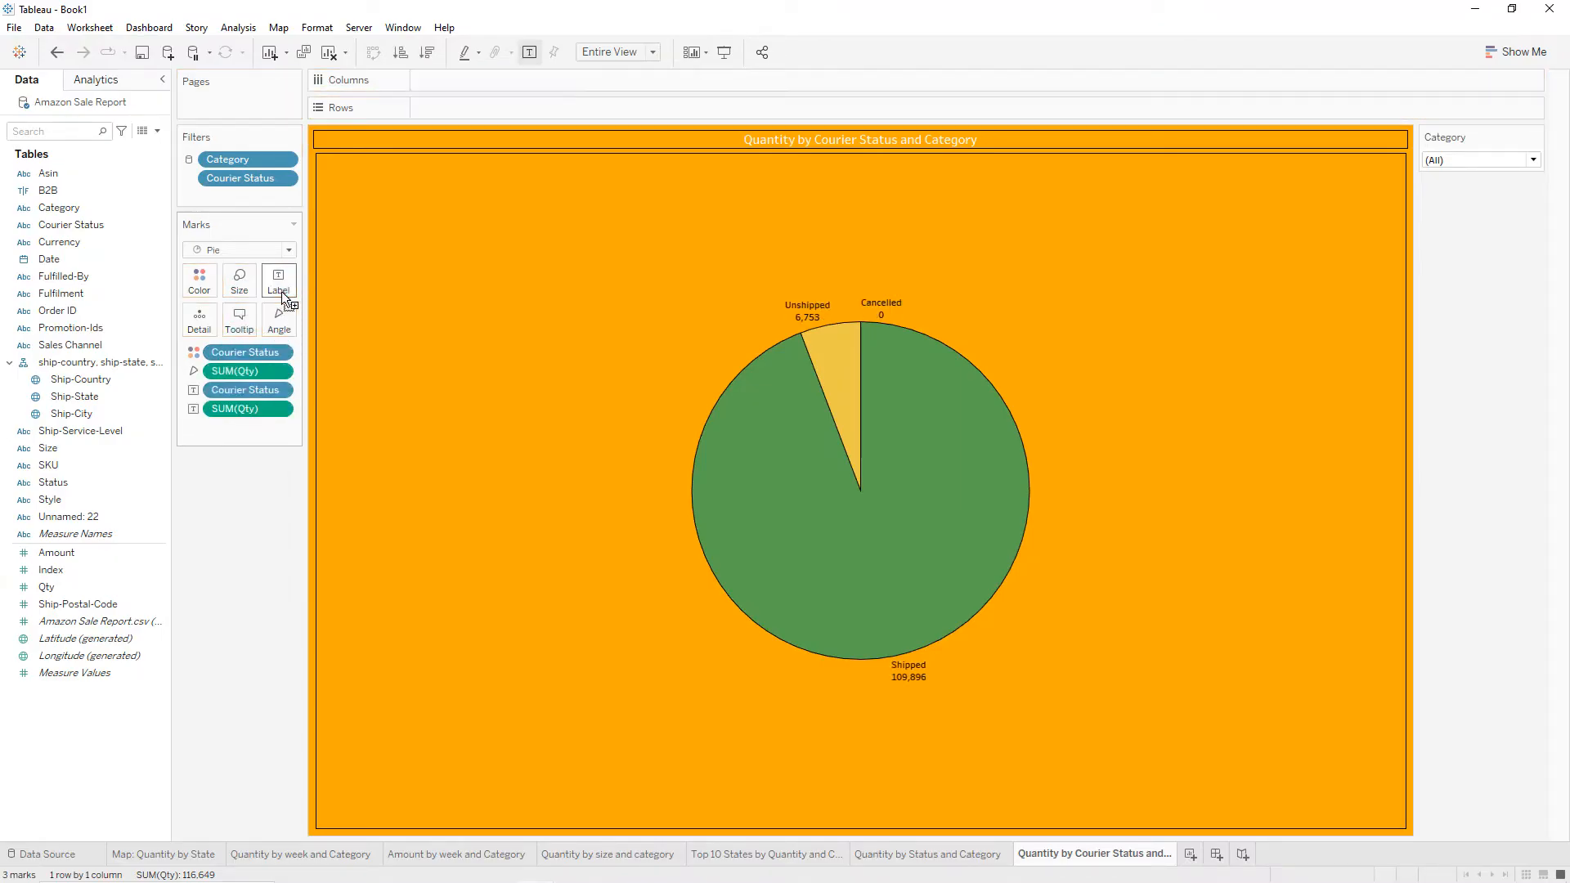
click(280, 411)
mouse_move(332, 689)
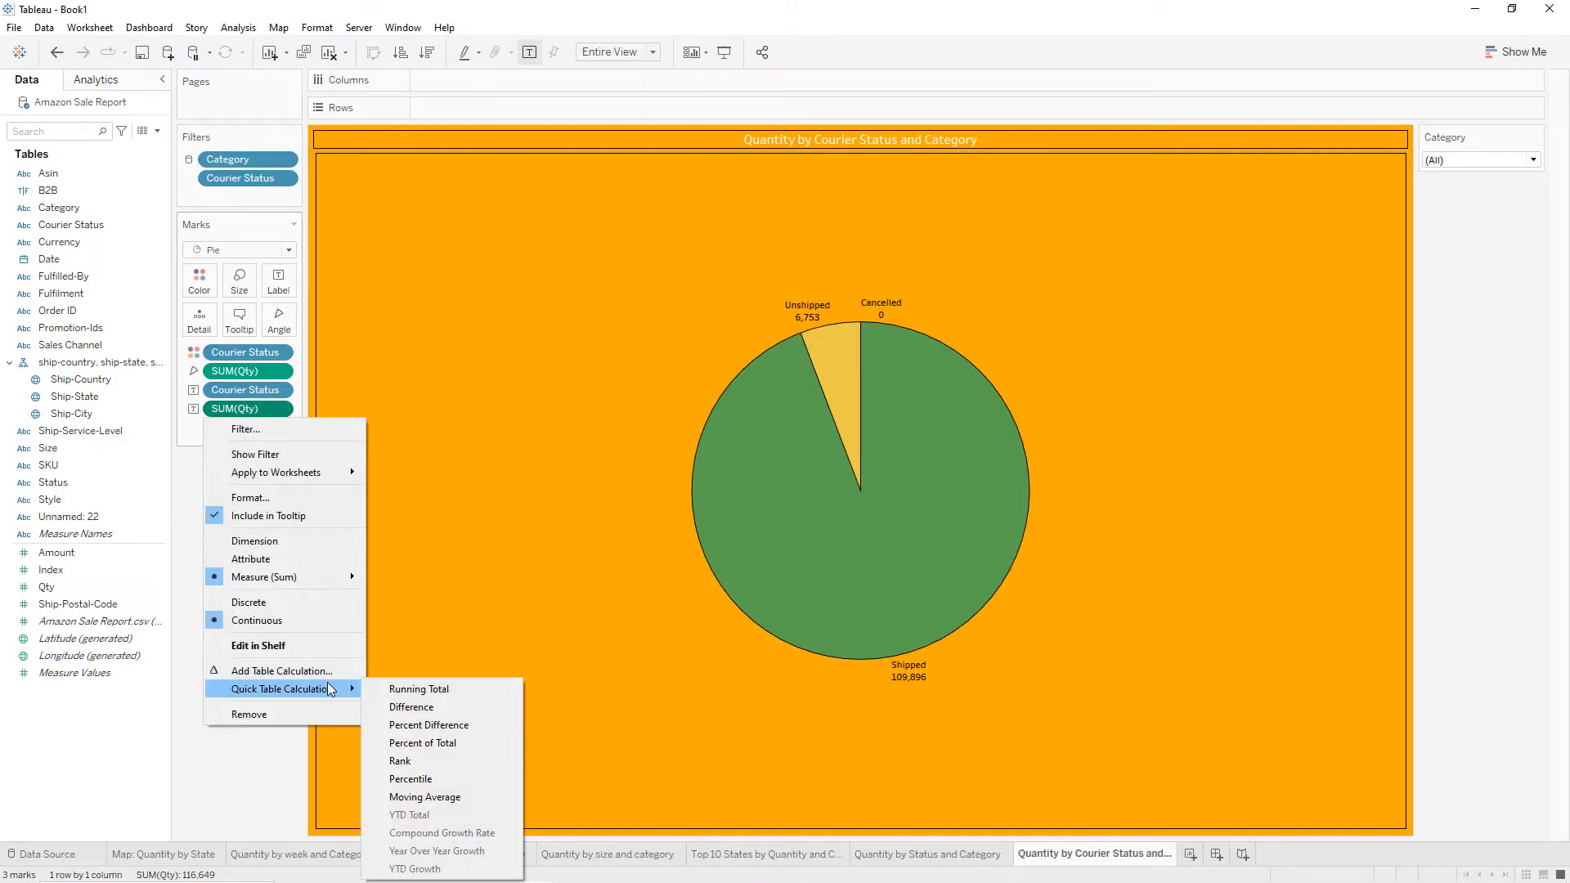
click(421, 742)
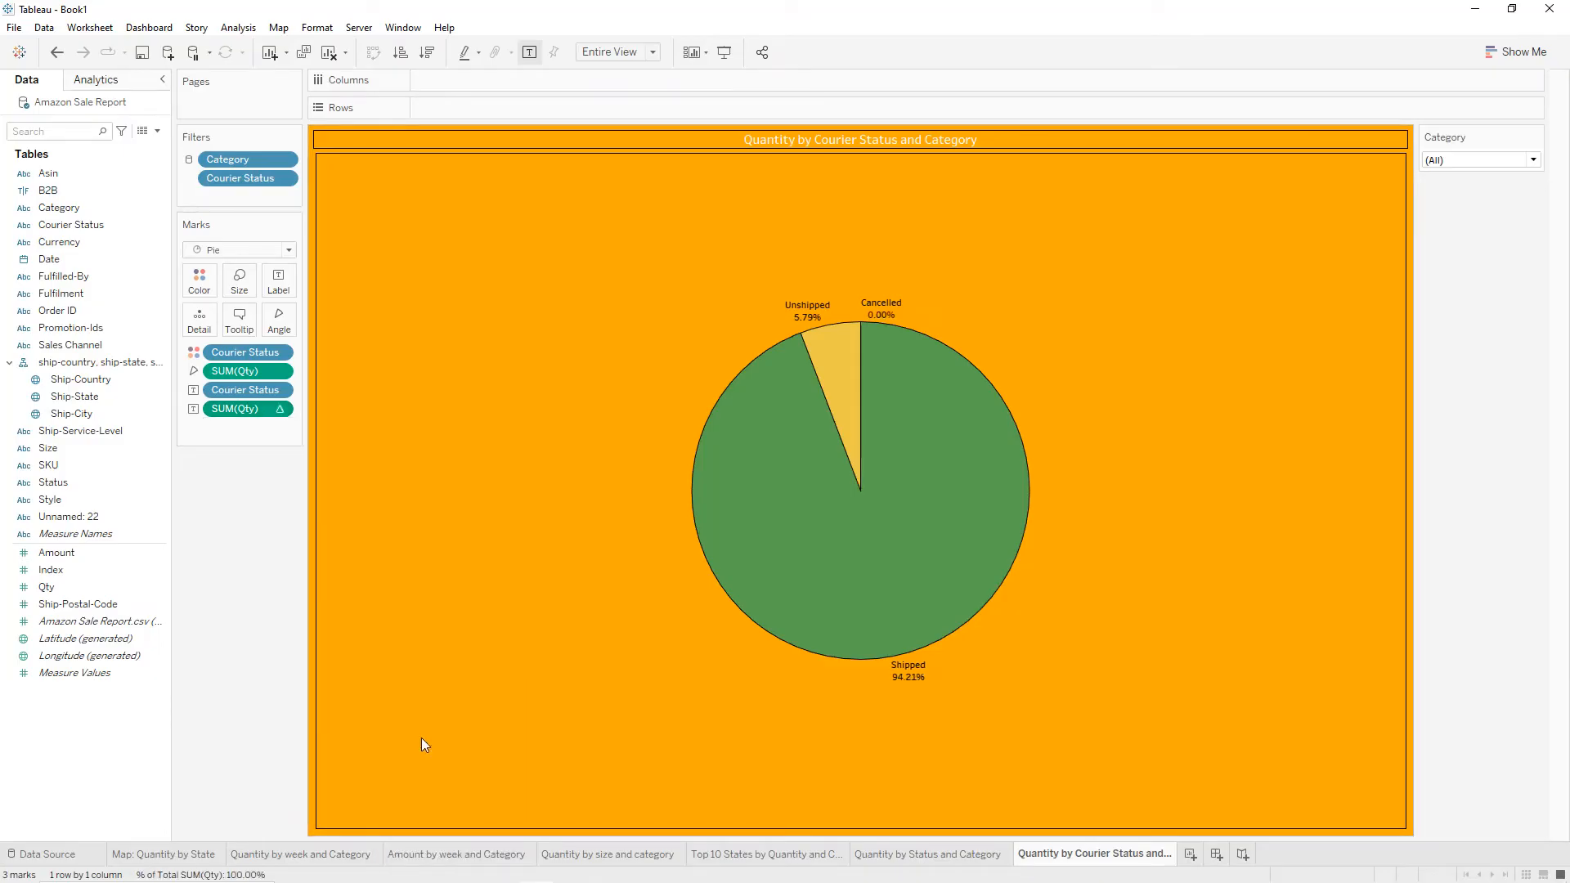
Add a placeholder measure of 0 to the rows and duplicate it to produce two pie charts.
double_click(437, 108)
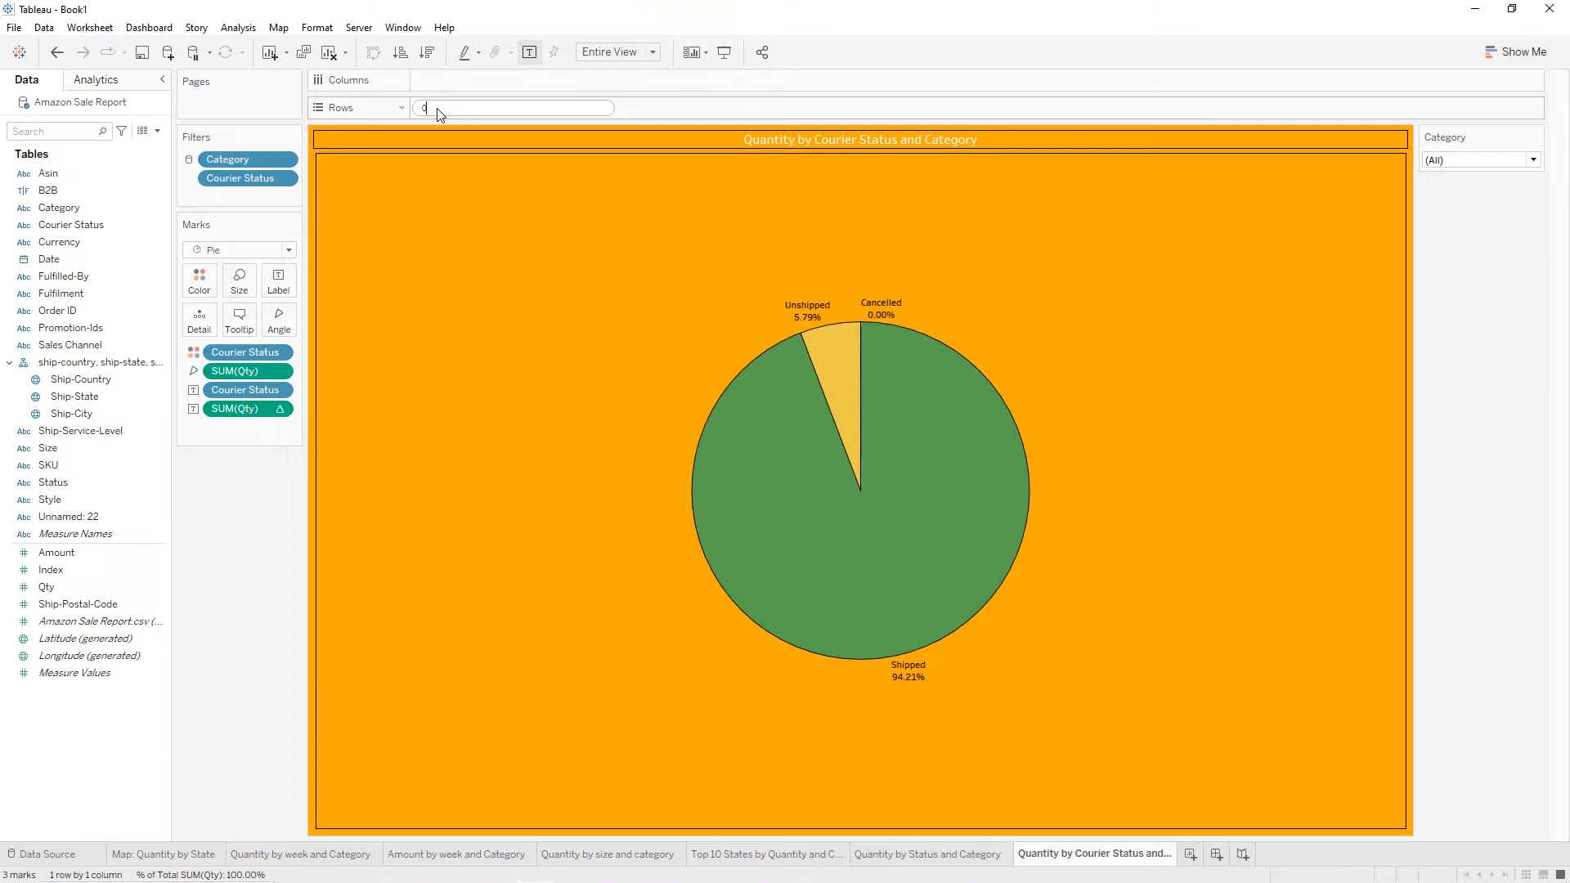
key(Return)
drag(445, 108, 576, 110)
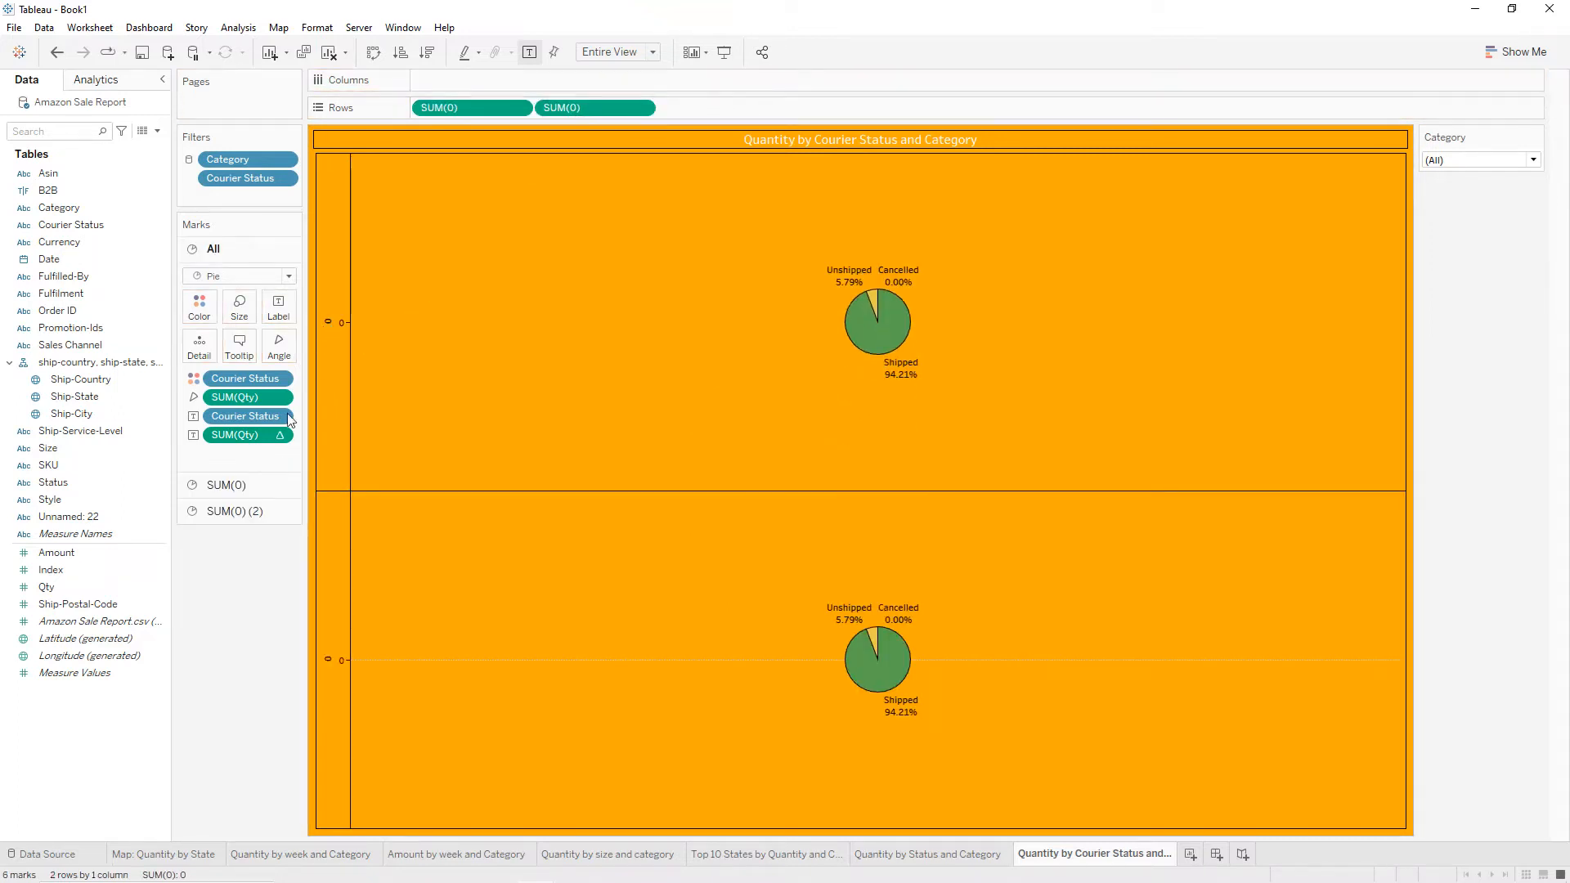
Remove all fields from the marks of the second SUM(0) pie and colour it orange like the sheet background.
click(211, 513)
drag(236, 484, 241, 541)
drag(241, 451, 242, 550)
click(209, 364)
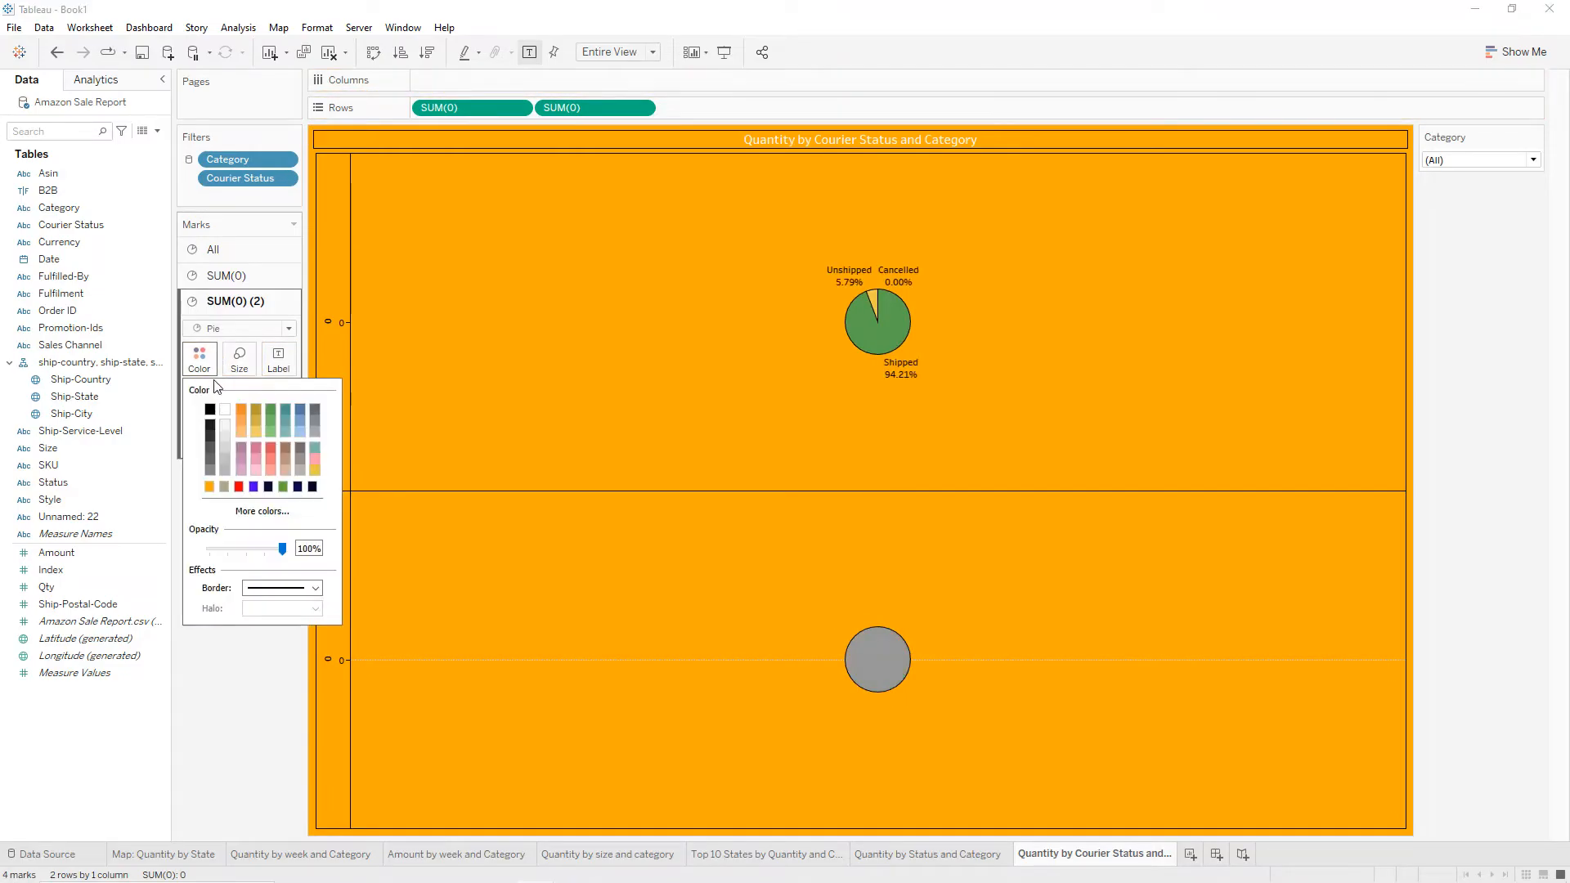
click(209, 489)
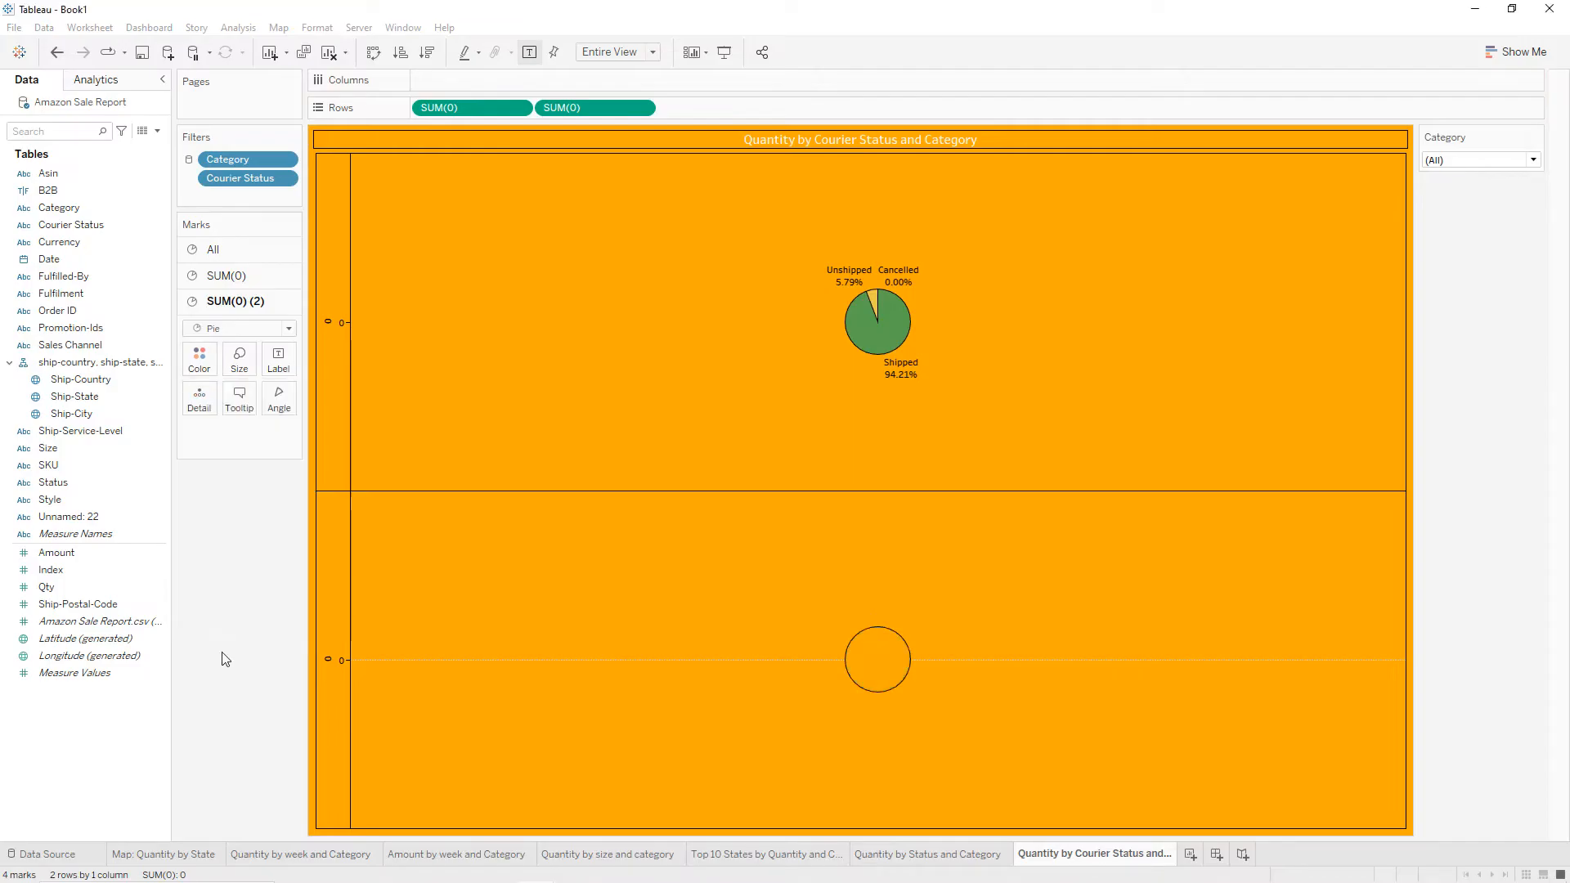
Enlarge the first SUM(0) pie so it is bigger than the blank orange one.
click(227, 276)
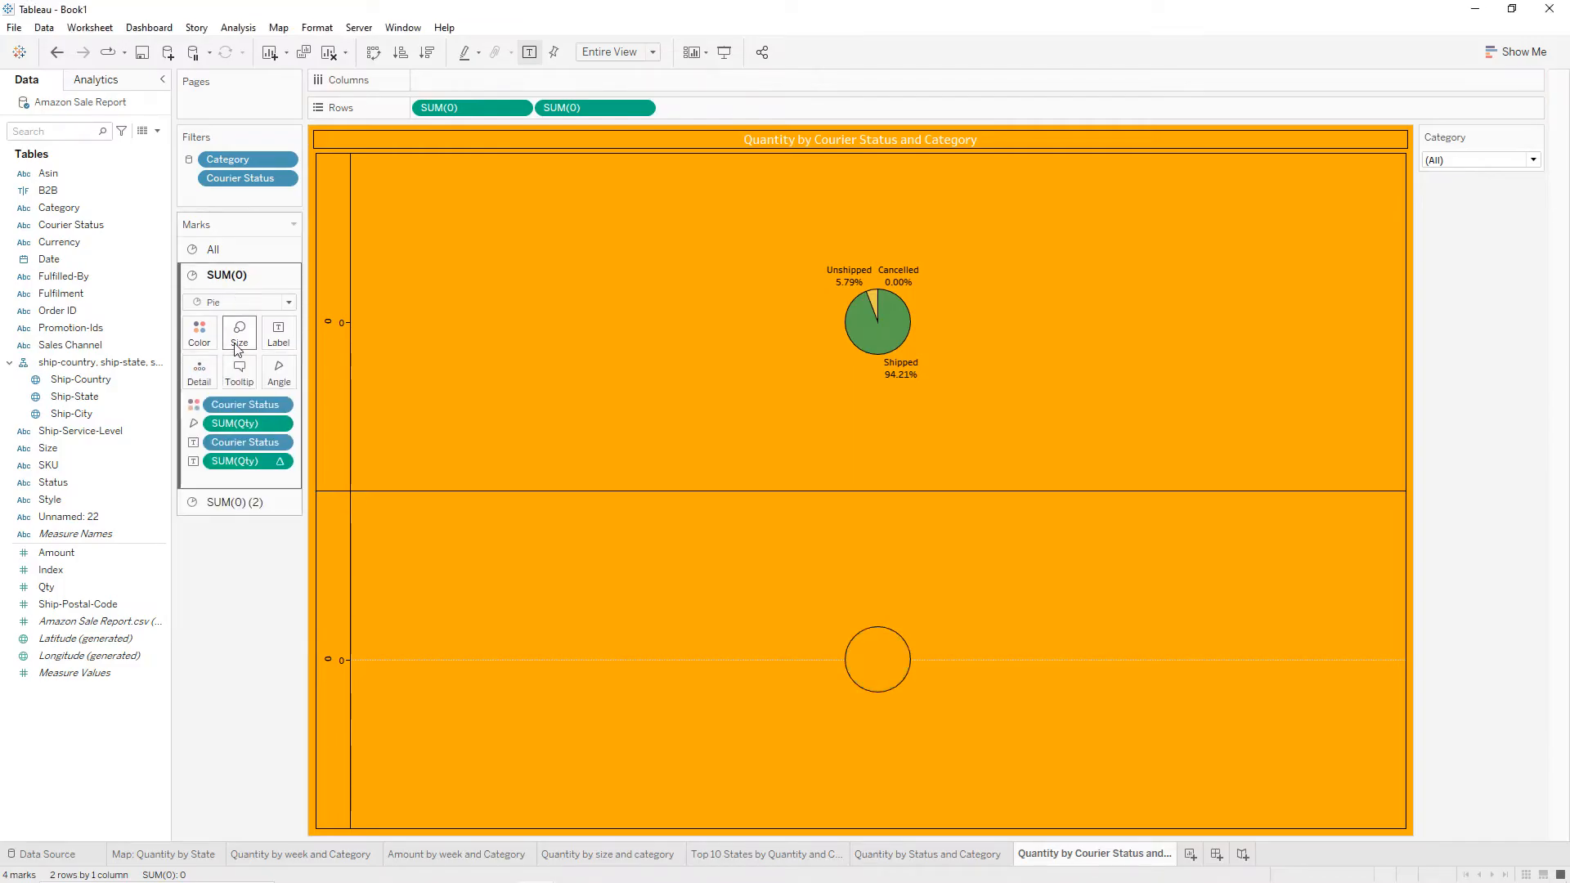
click(239, 334)
drag(272, 375, 285, 375)
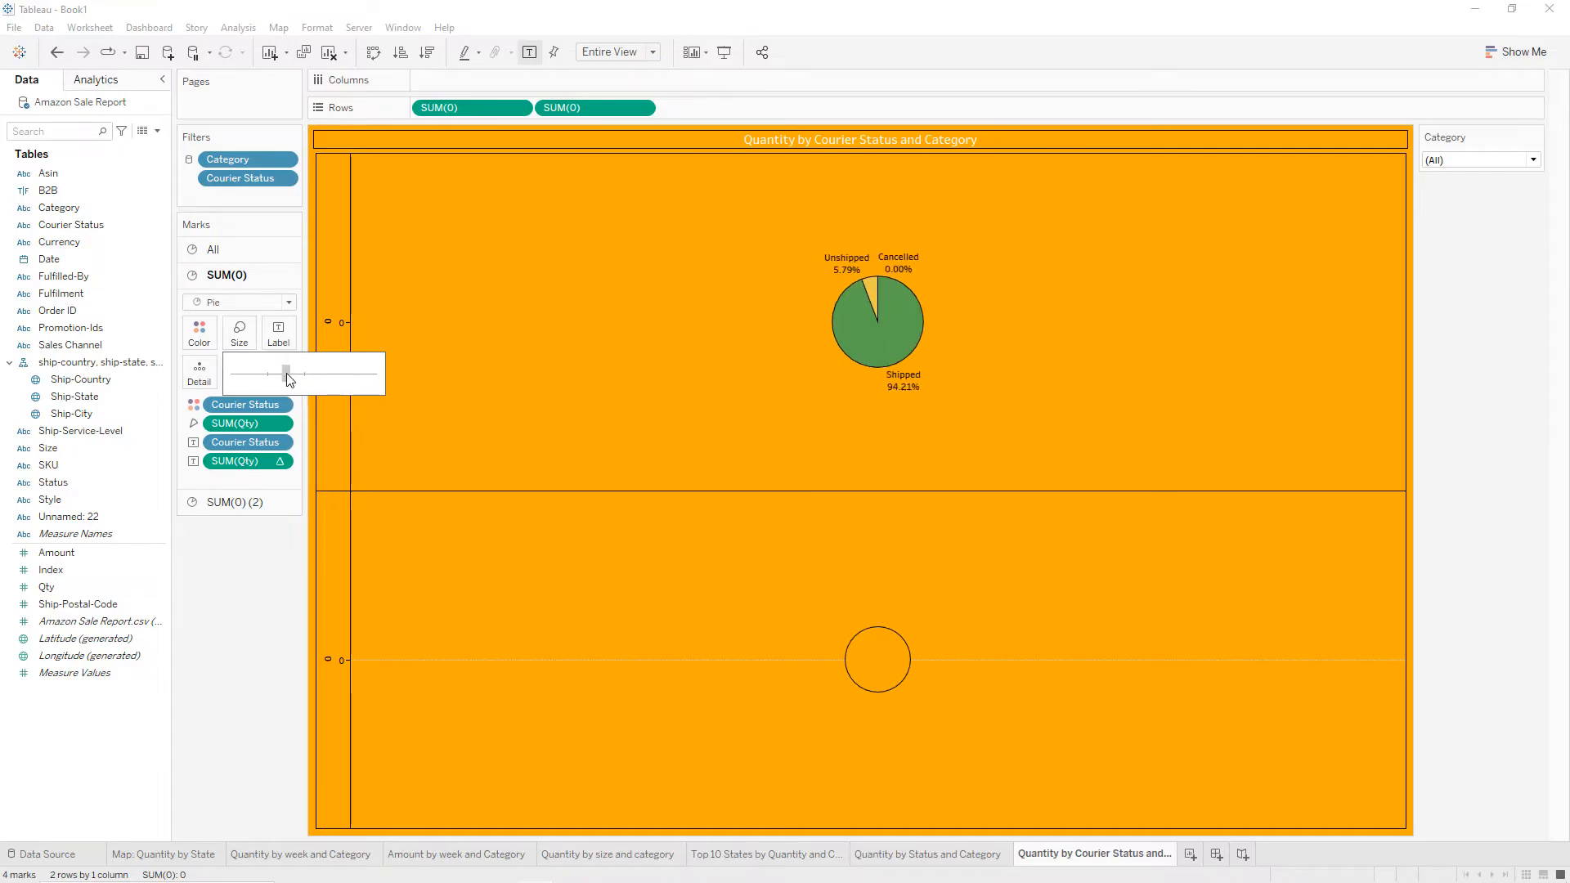
Overlay the two SUM(0) pies on a dual axis to form a donut chart, and open the first axis's options.
click(645, 109)
click(642, 109)
click(614, 356)
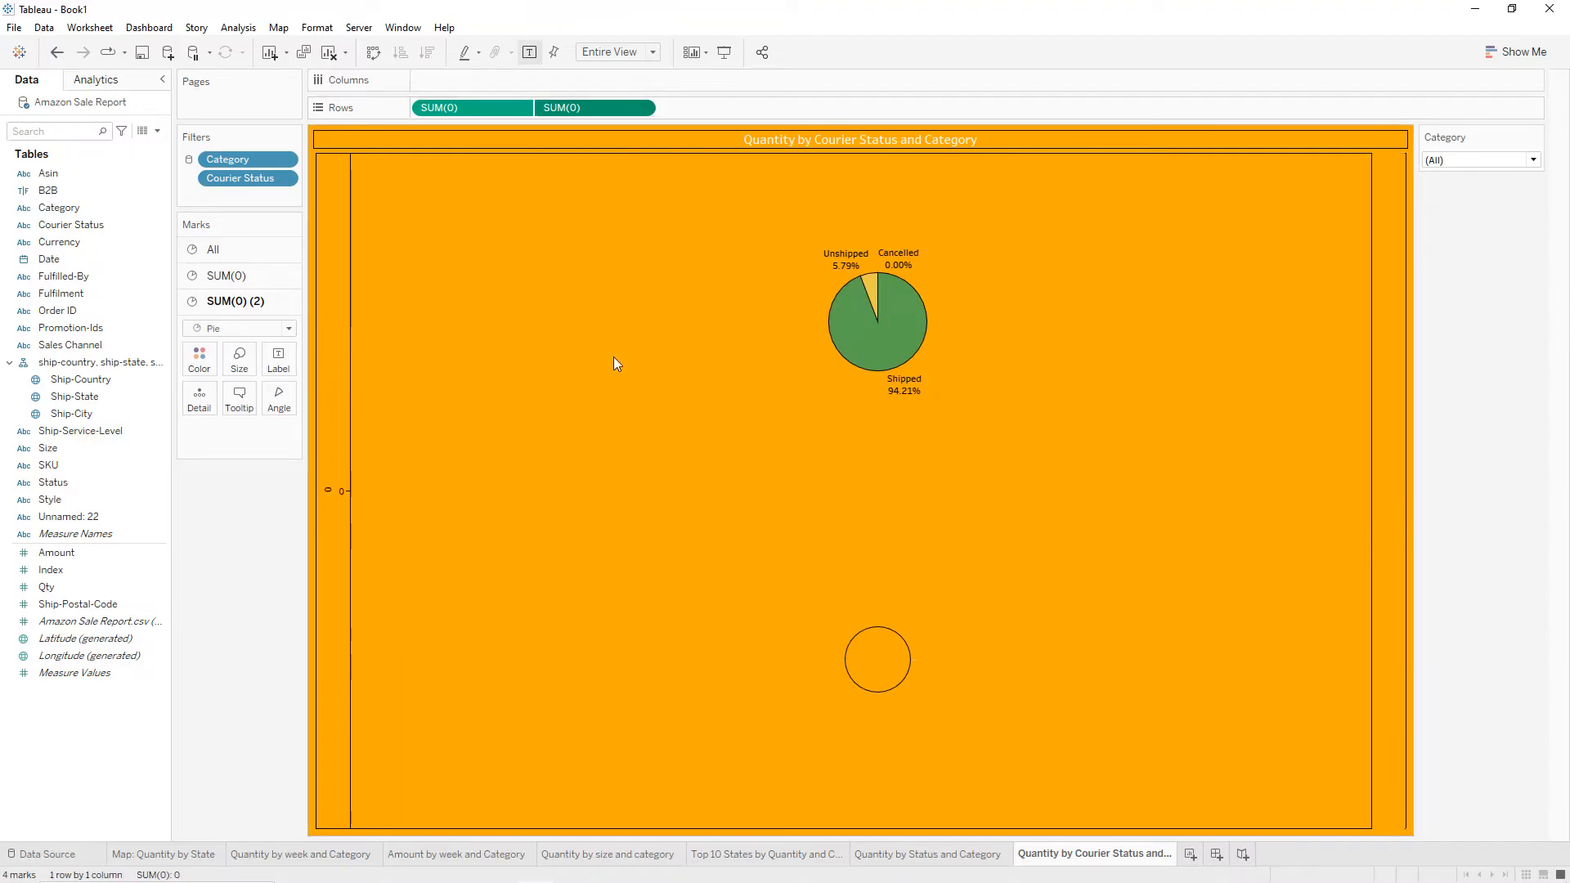
right_click(337, 405)
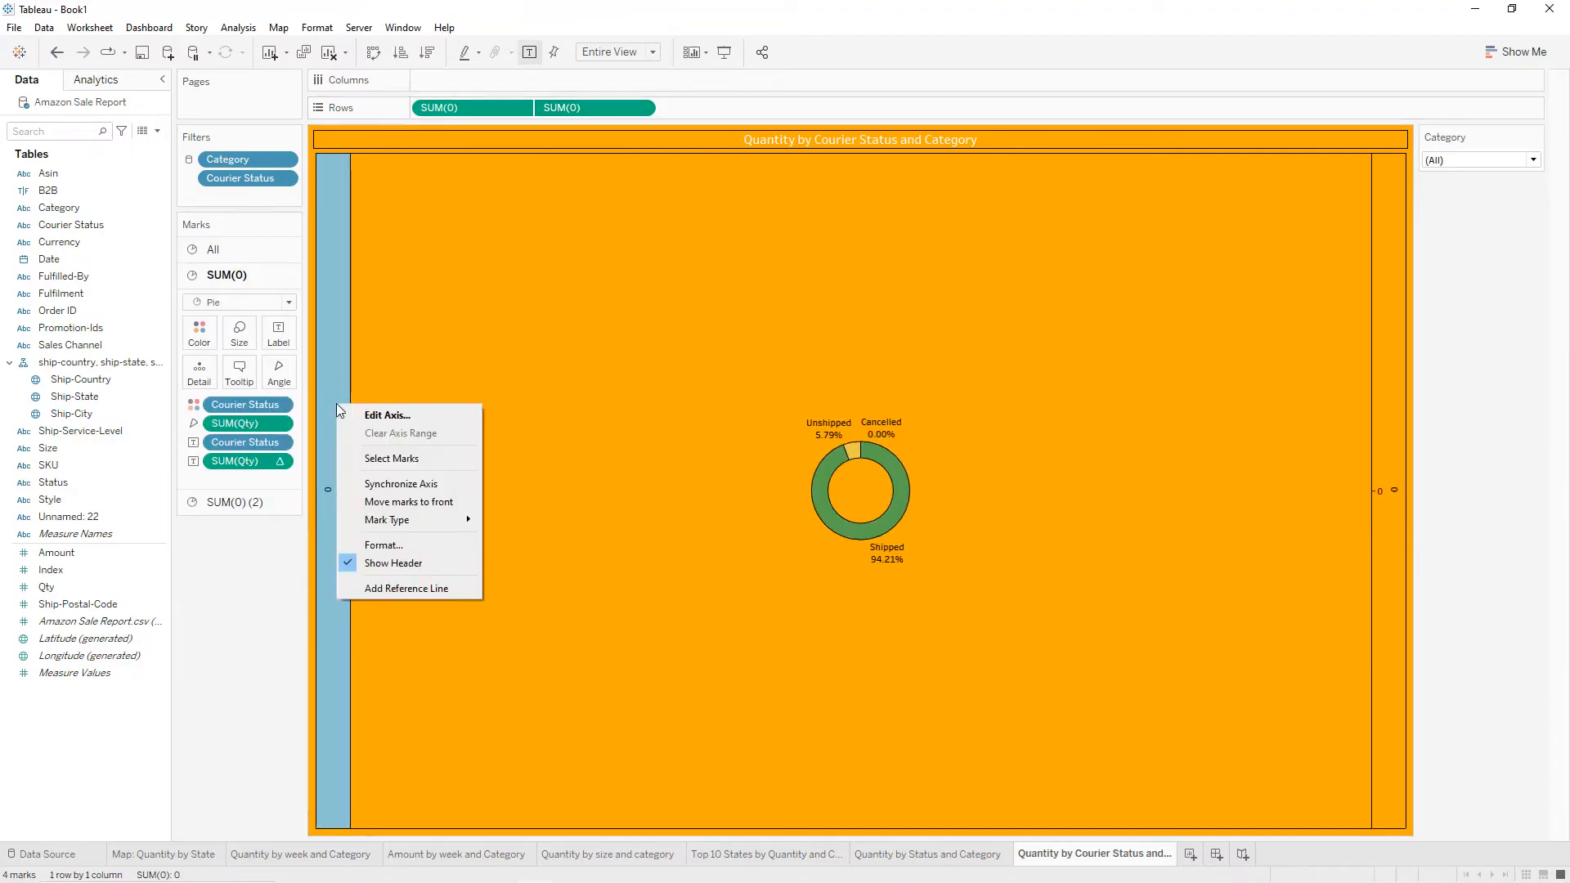
Hide the donut chart's axis header and duplicate the Quantity by Courier Status and Category worksheet.
click(366, 564)
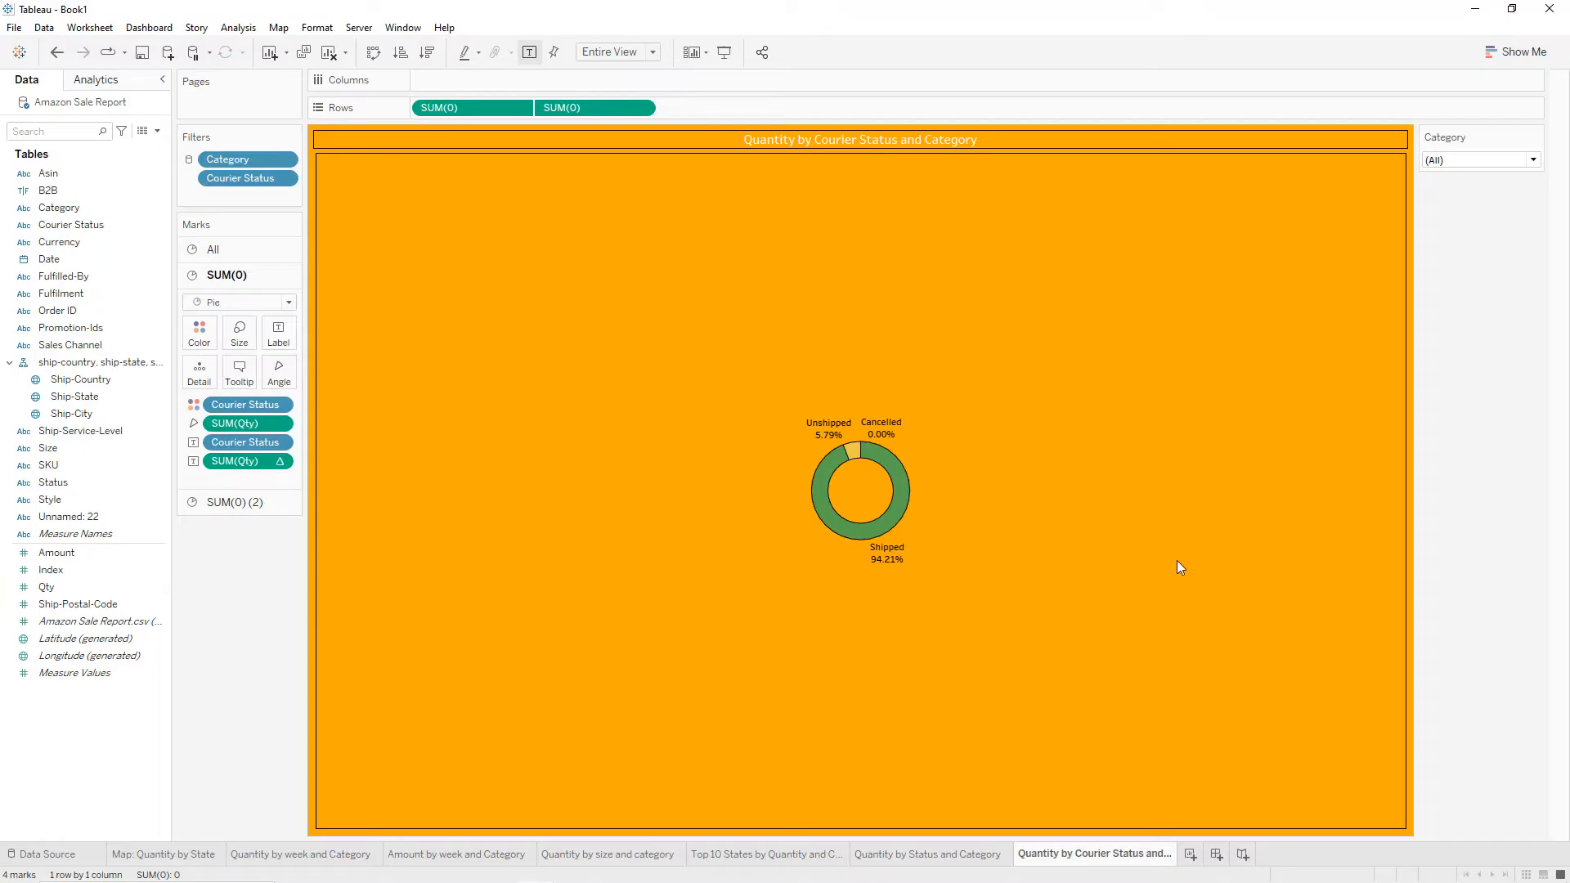
right_click(1118, 853)
click(1167, 692)
Rename the duplicated worksheet as Quantity by Sales Channel and Category.
double_click(1231, 853)
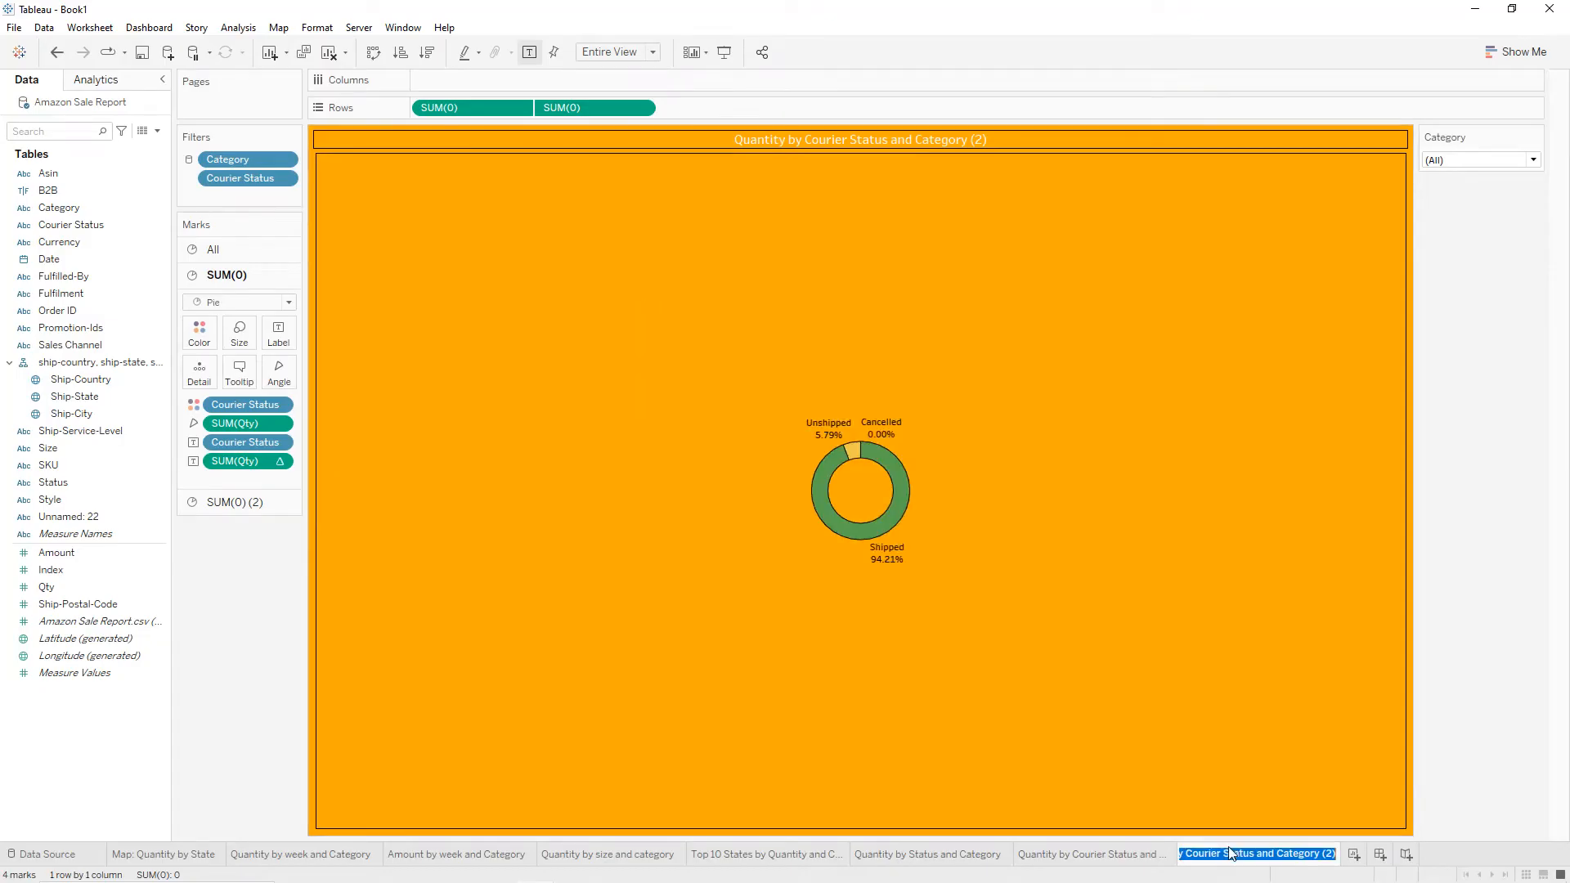
text(Quantity by Sales Ch)
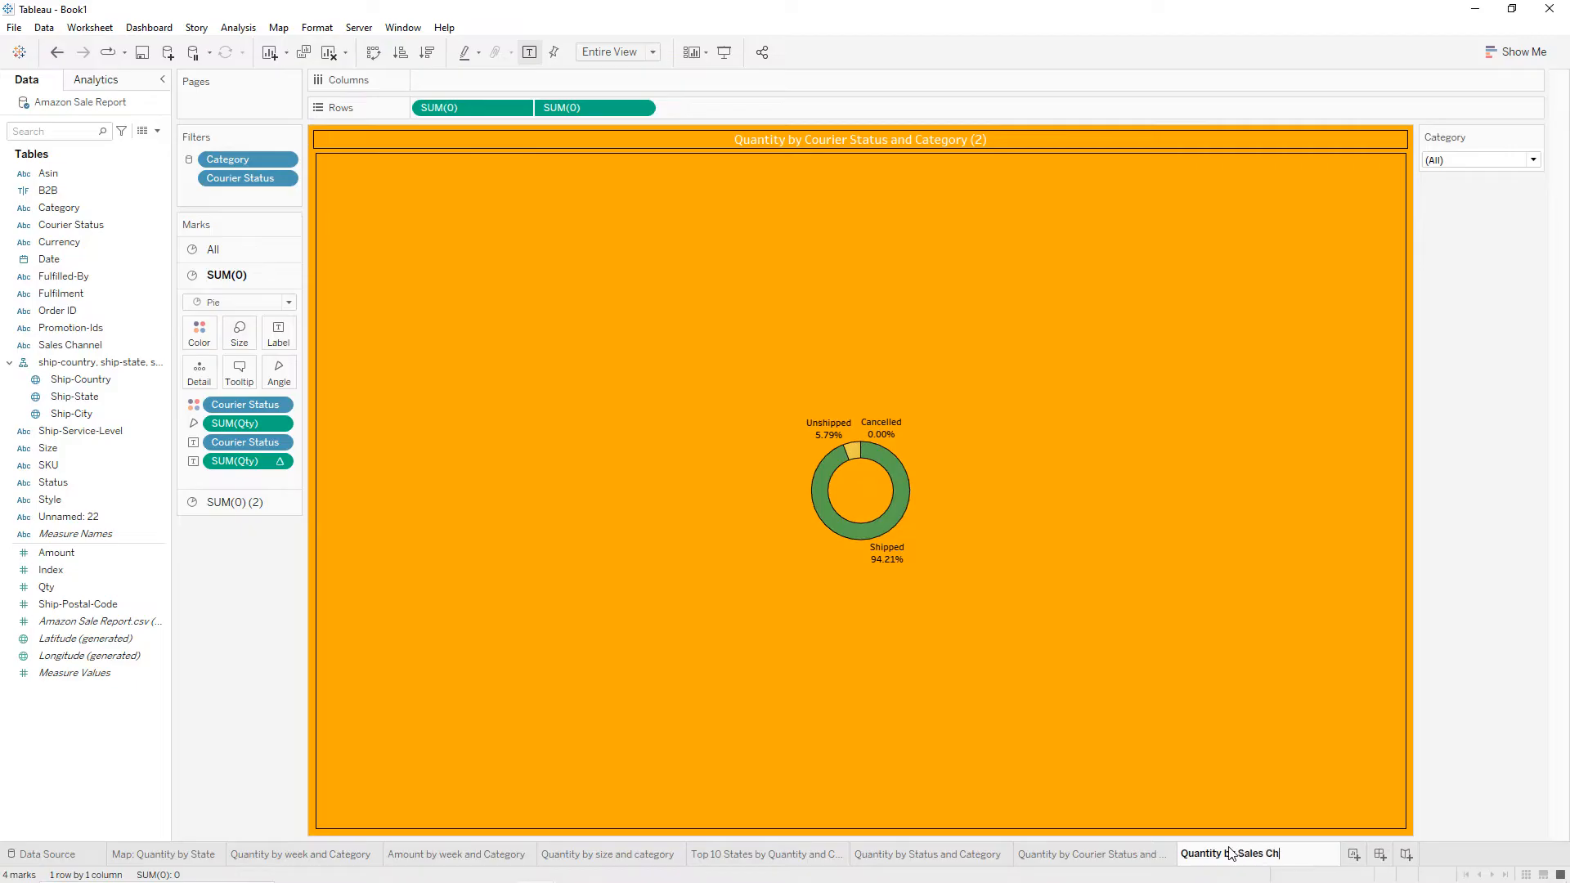
text(annel and Ca)
text(tegory)
key(Return)
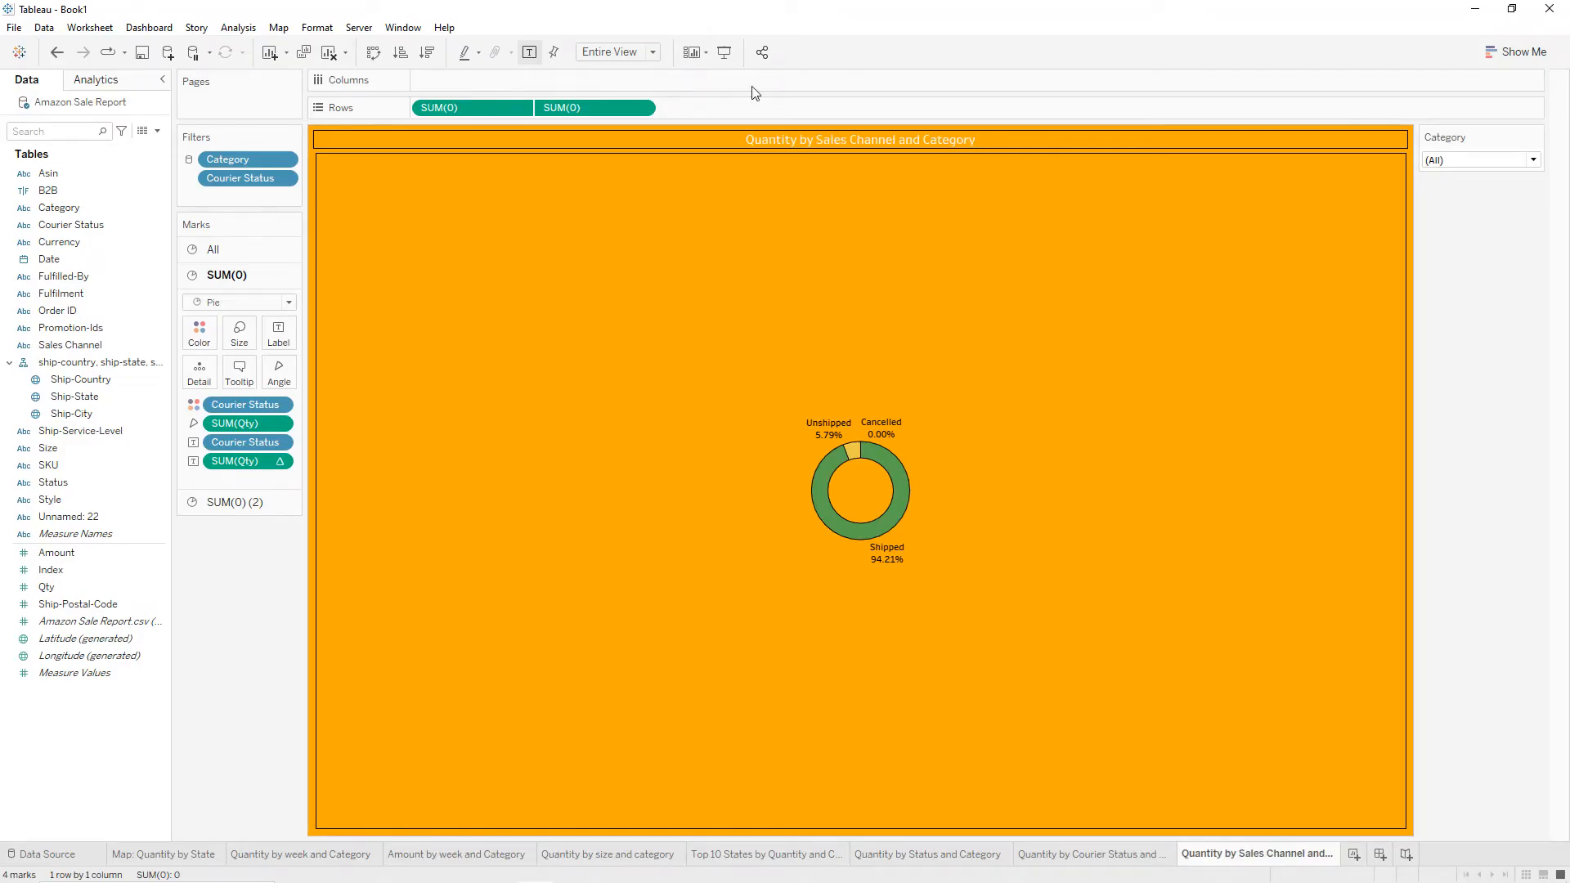
Clear the copied donut chart by removing its row fields, mark fields and Courier Status filter, keeping only the Category filter.
click(642, 108)
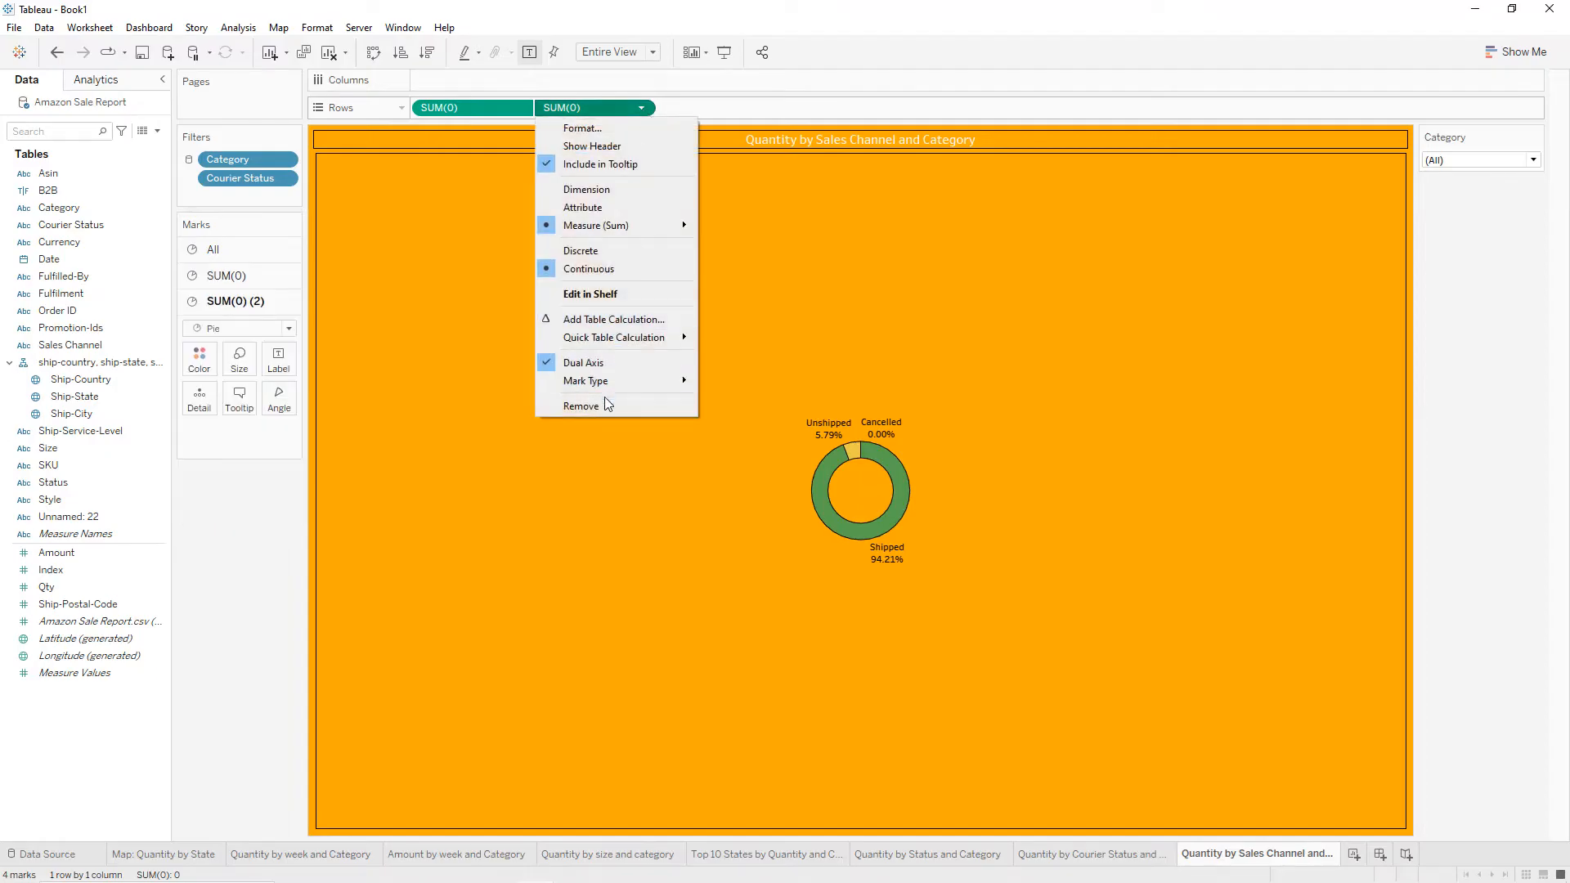
click(605, 402)
drag(453, 110, 243, 506)
drag(246, 409, 237, 470)
drag(244, 370, 239, 458)
click(258, 253)
click(222, 267)
drag(247, 185, 247, 460)
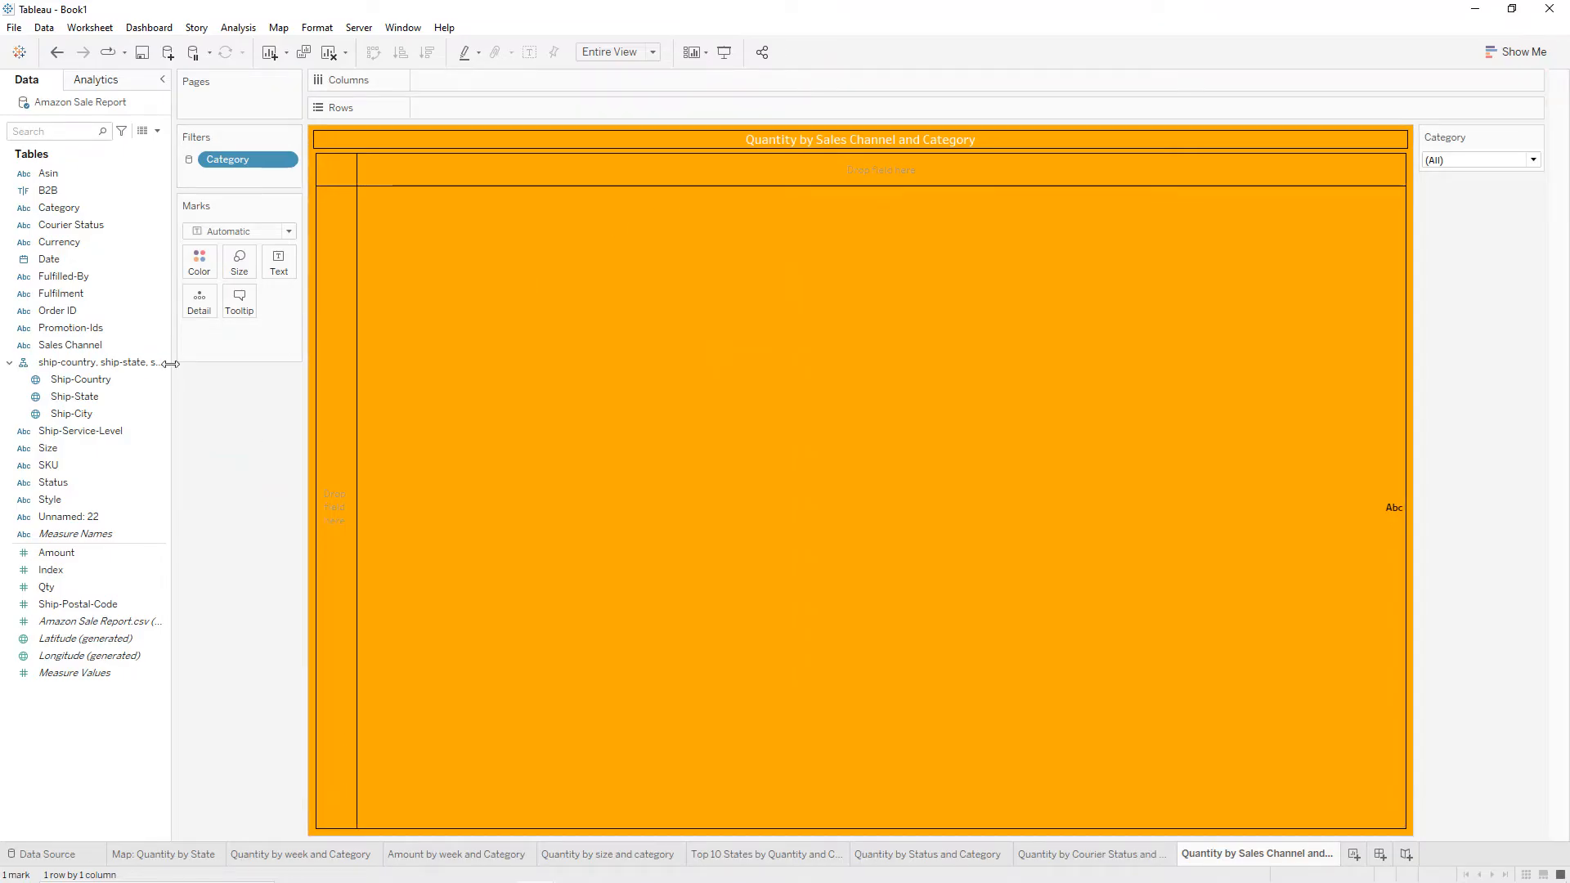
Place Sales Channel on Columns and show Qty as the text mark.
click(89, 346)
drag(89, 350, 471, 81)
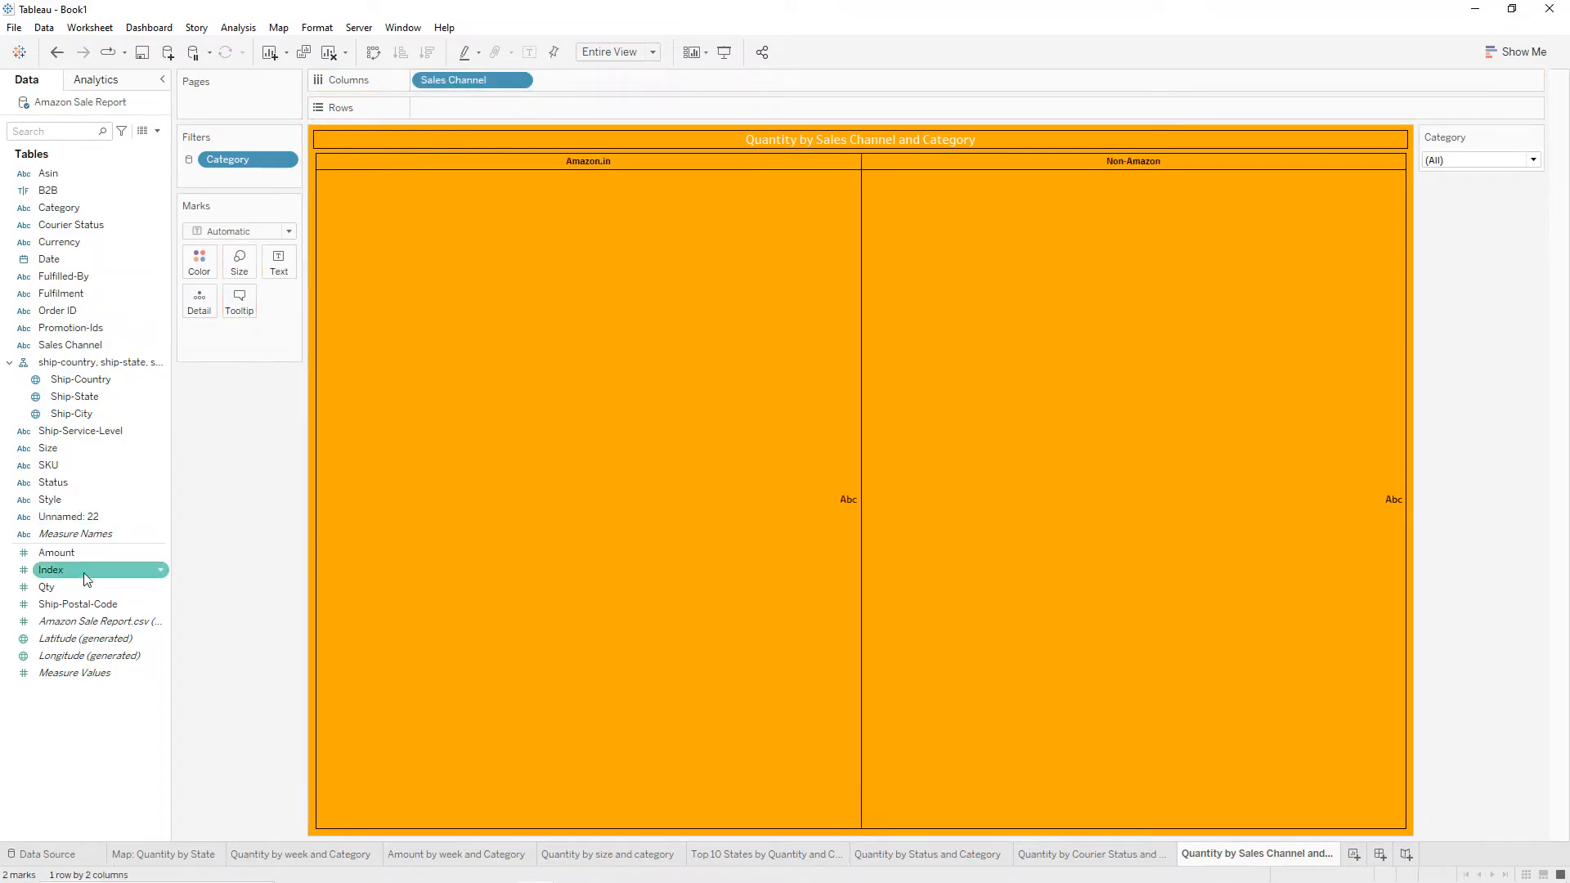
drag(87, 585, 291, 263)
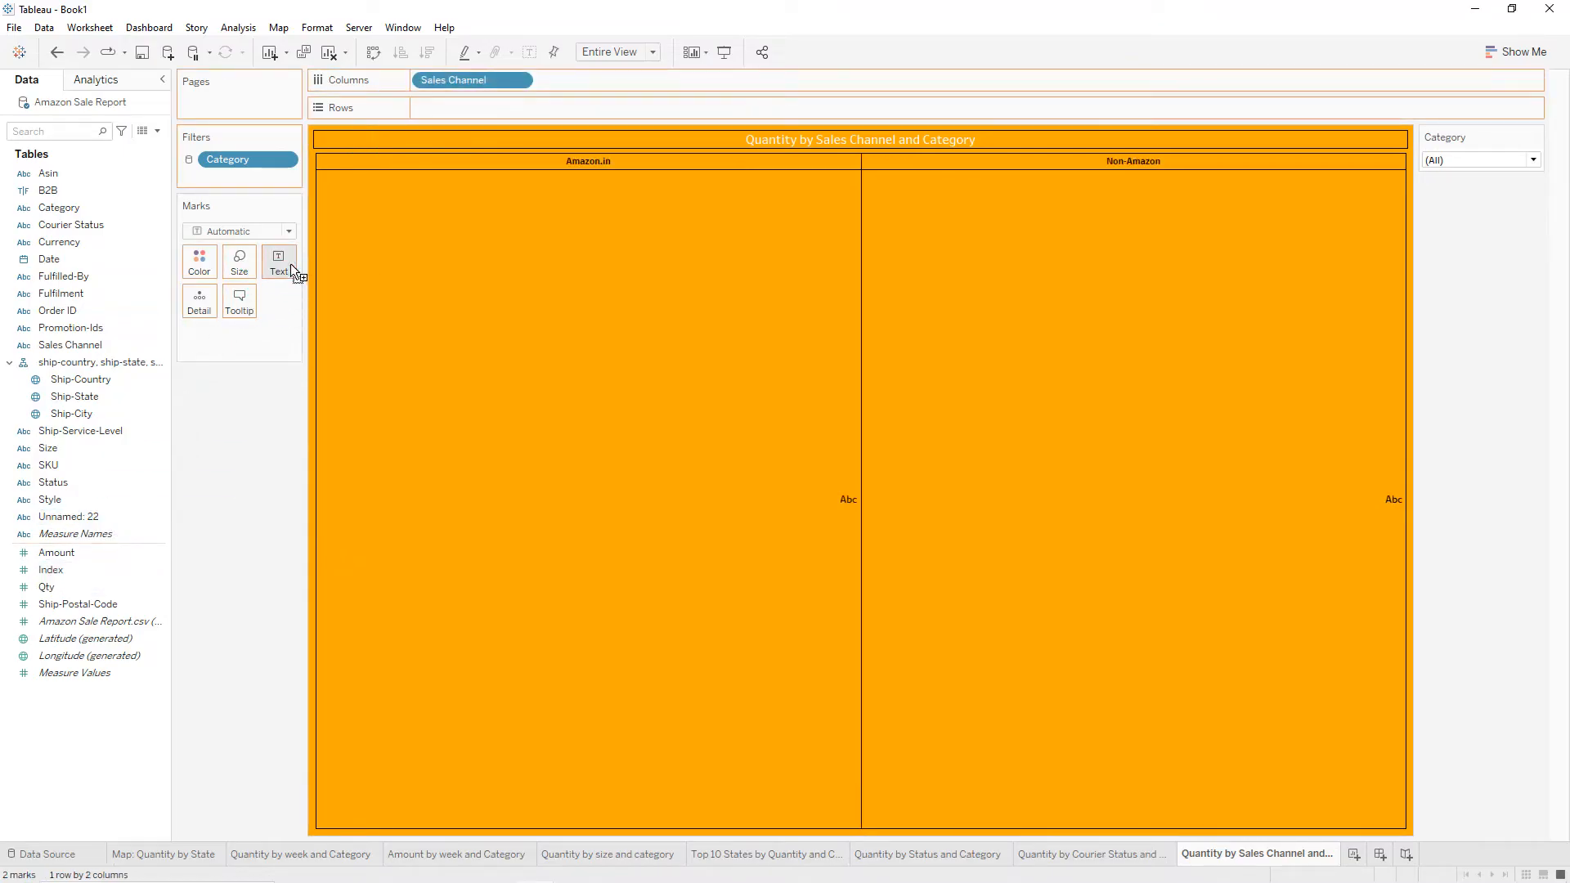
Convert the view to a highlight table with Sales Channel across the columns, fitted to width.
click(1523, 52)
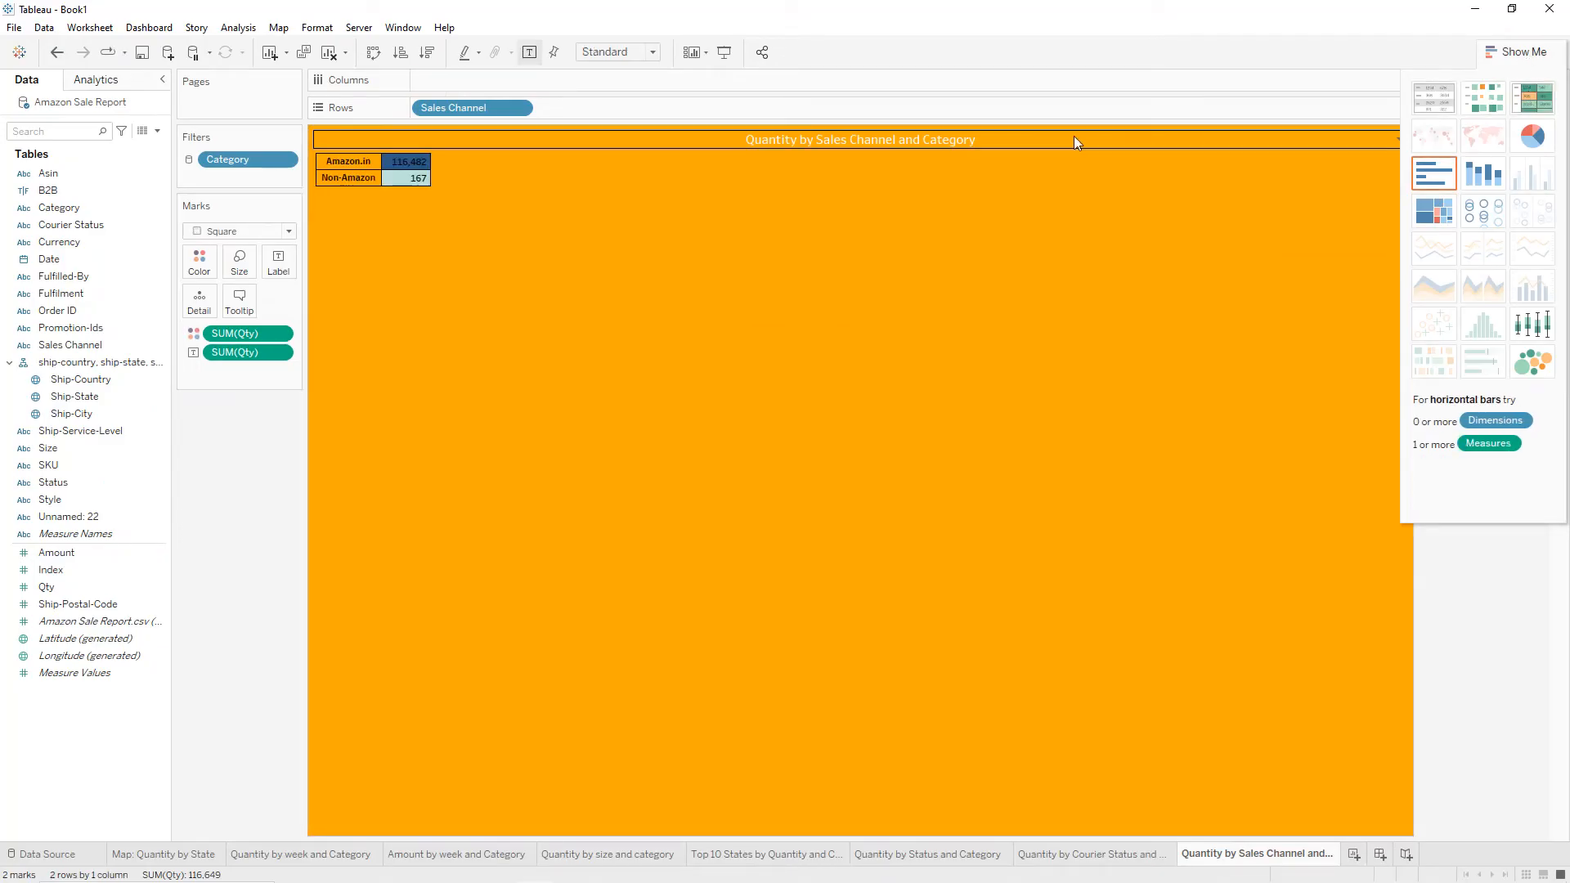
click(372, 58)
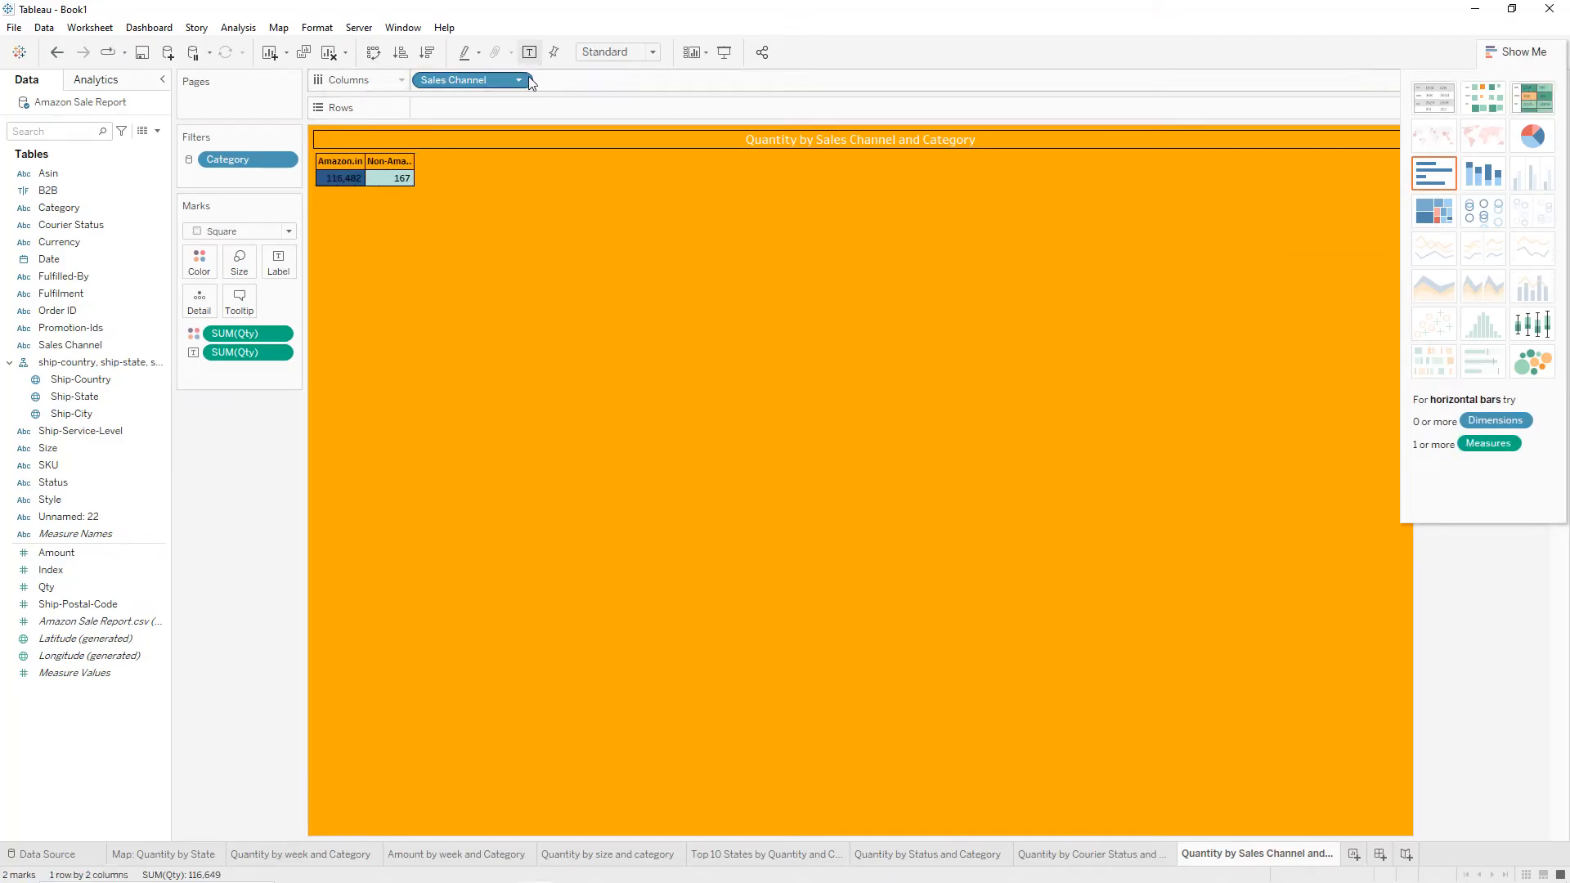
click(604, 54)
click(604, 82)
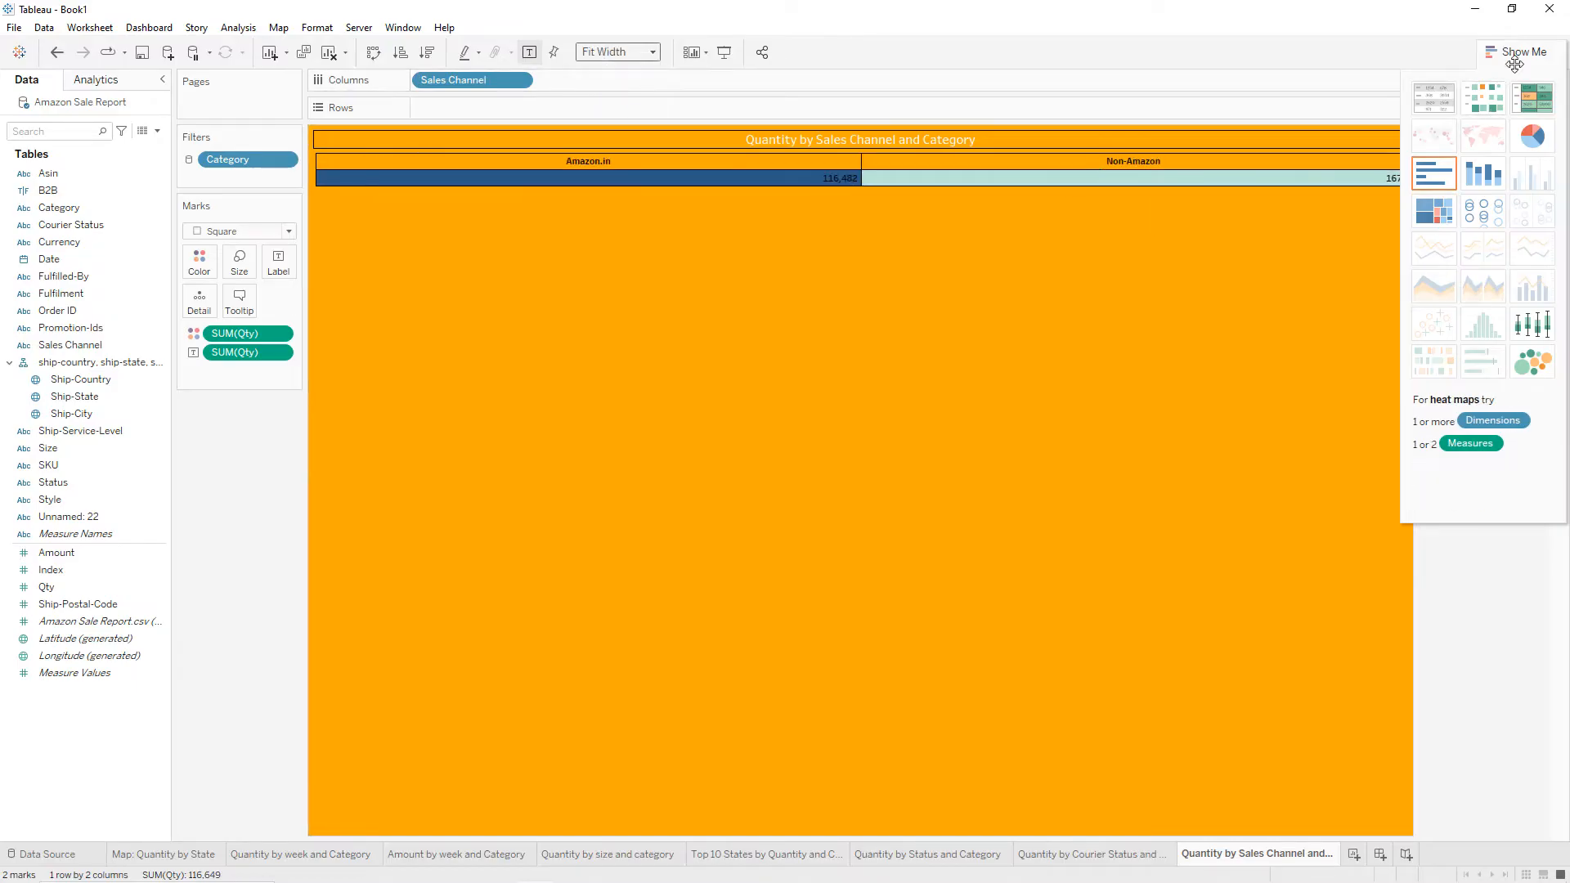
drag(1513, 58, 1508, 98)
click(1515, 99)
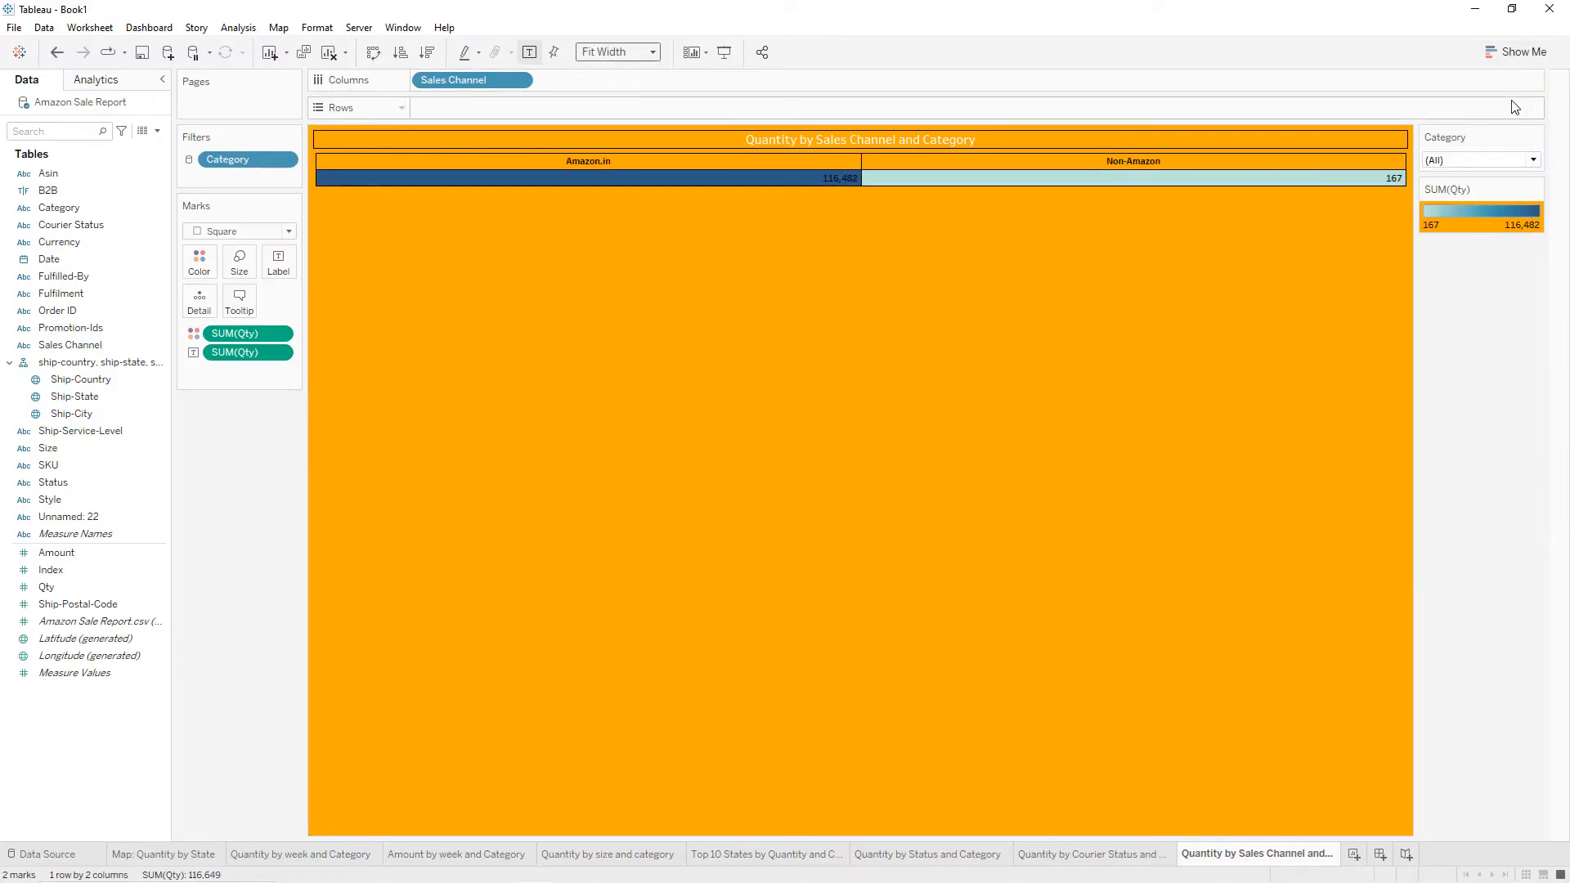
Set the SUM(Qty) color palette of the highlight table to Gray.
click(1537, 190)
click(1509, 210)
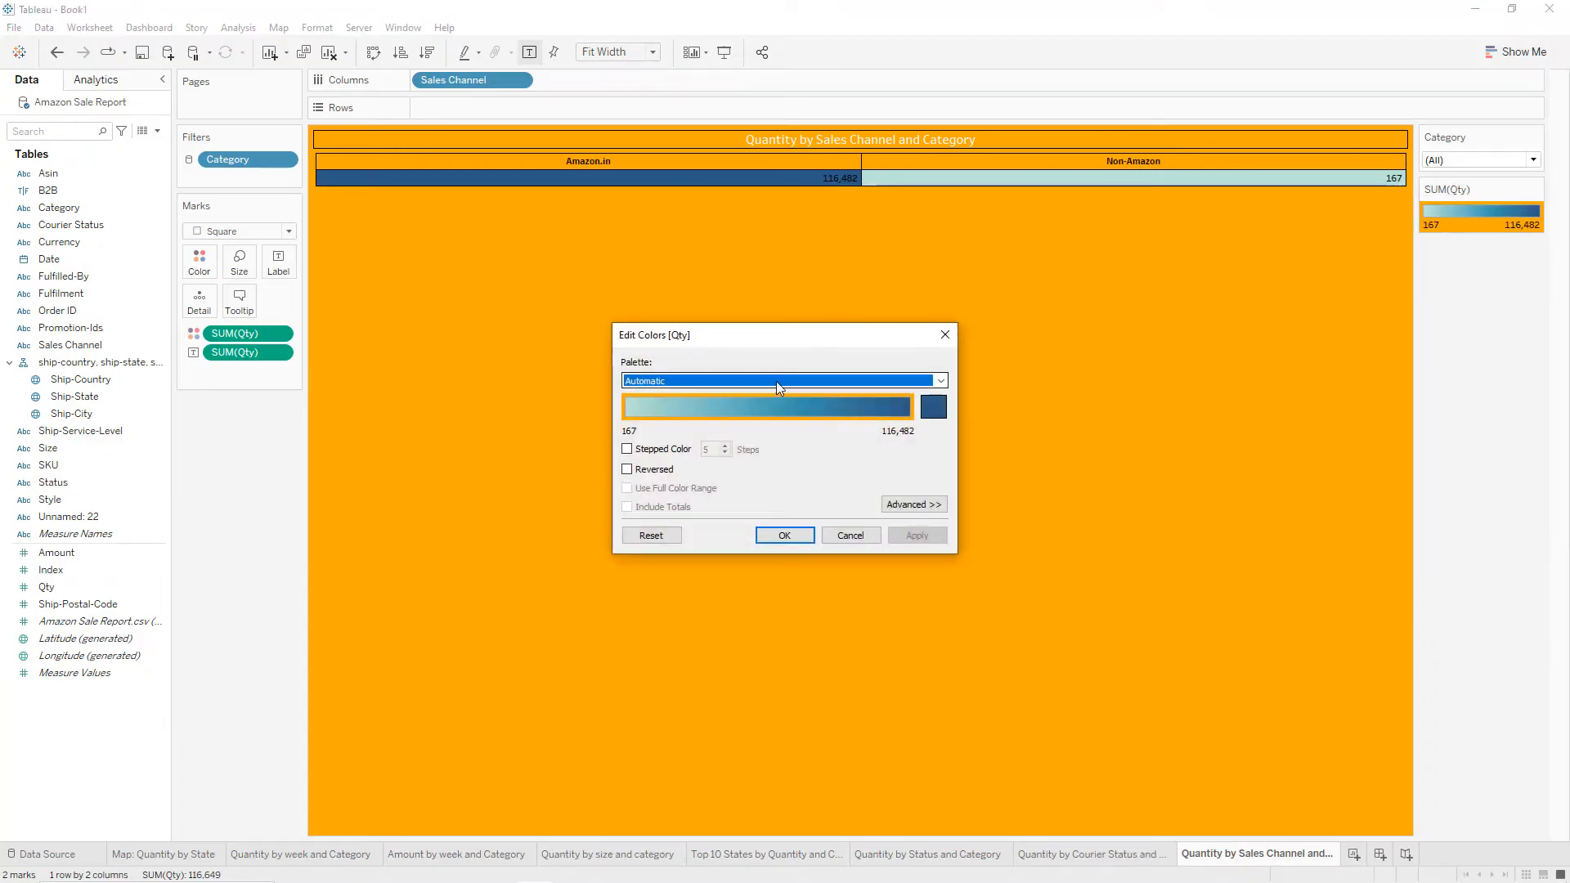
click(777, 381)
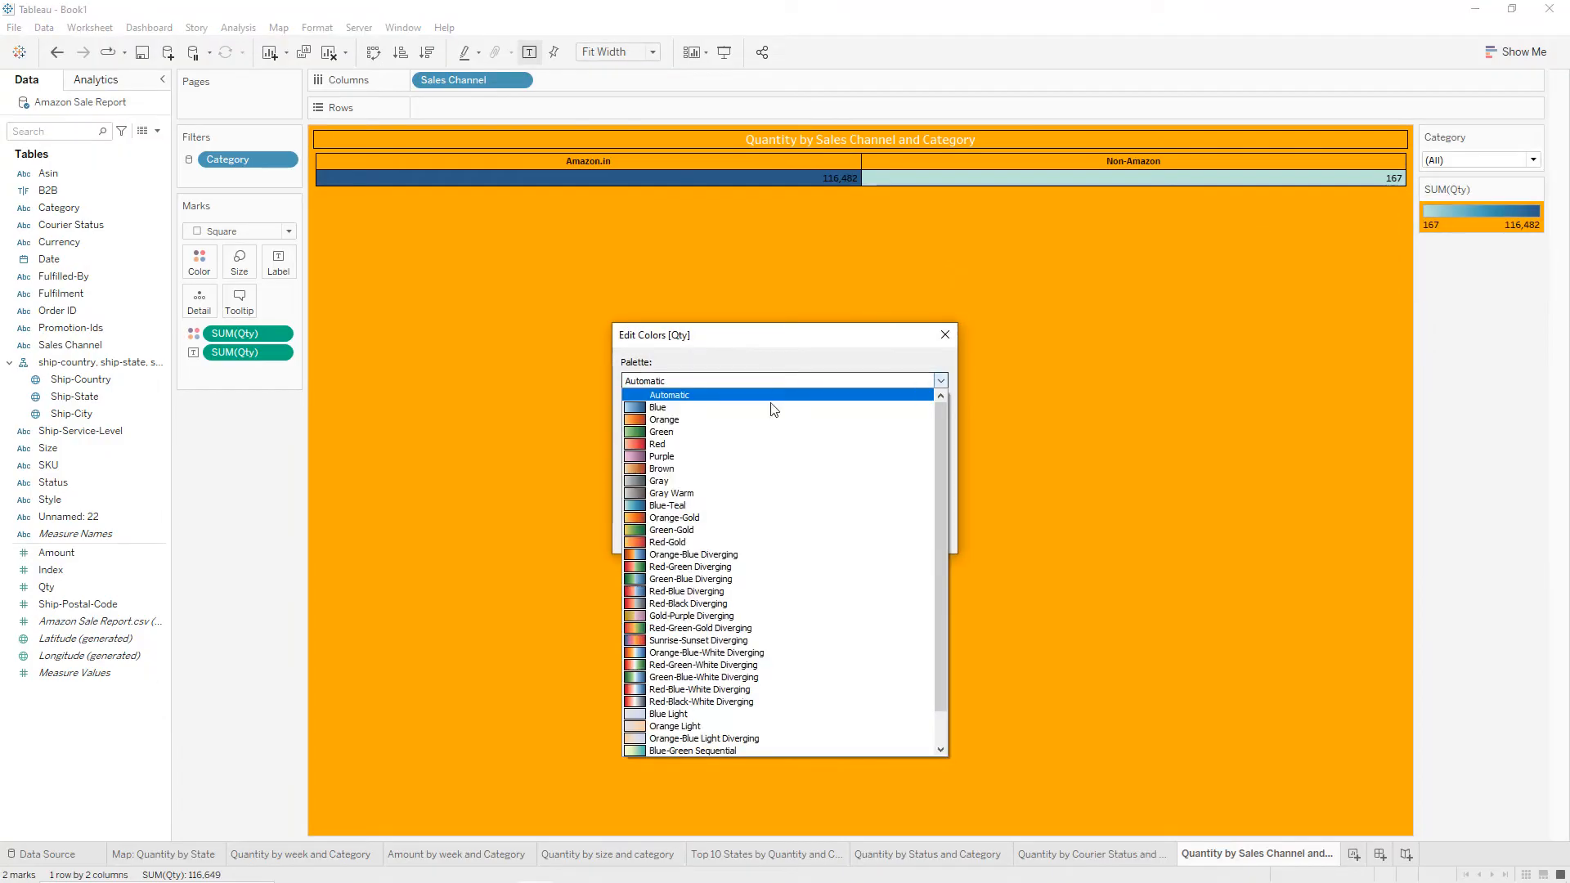
click(695, 482)
click(917, 536)
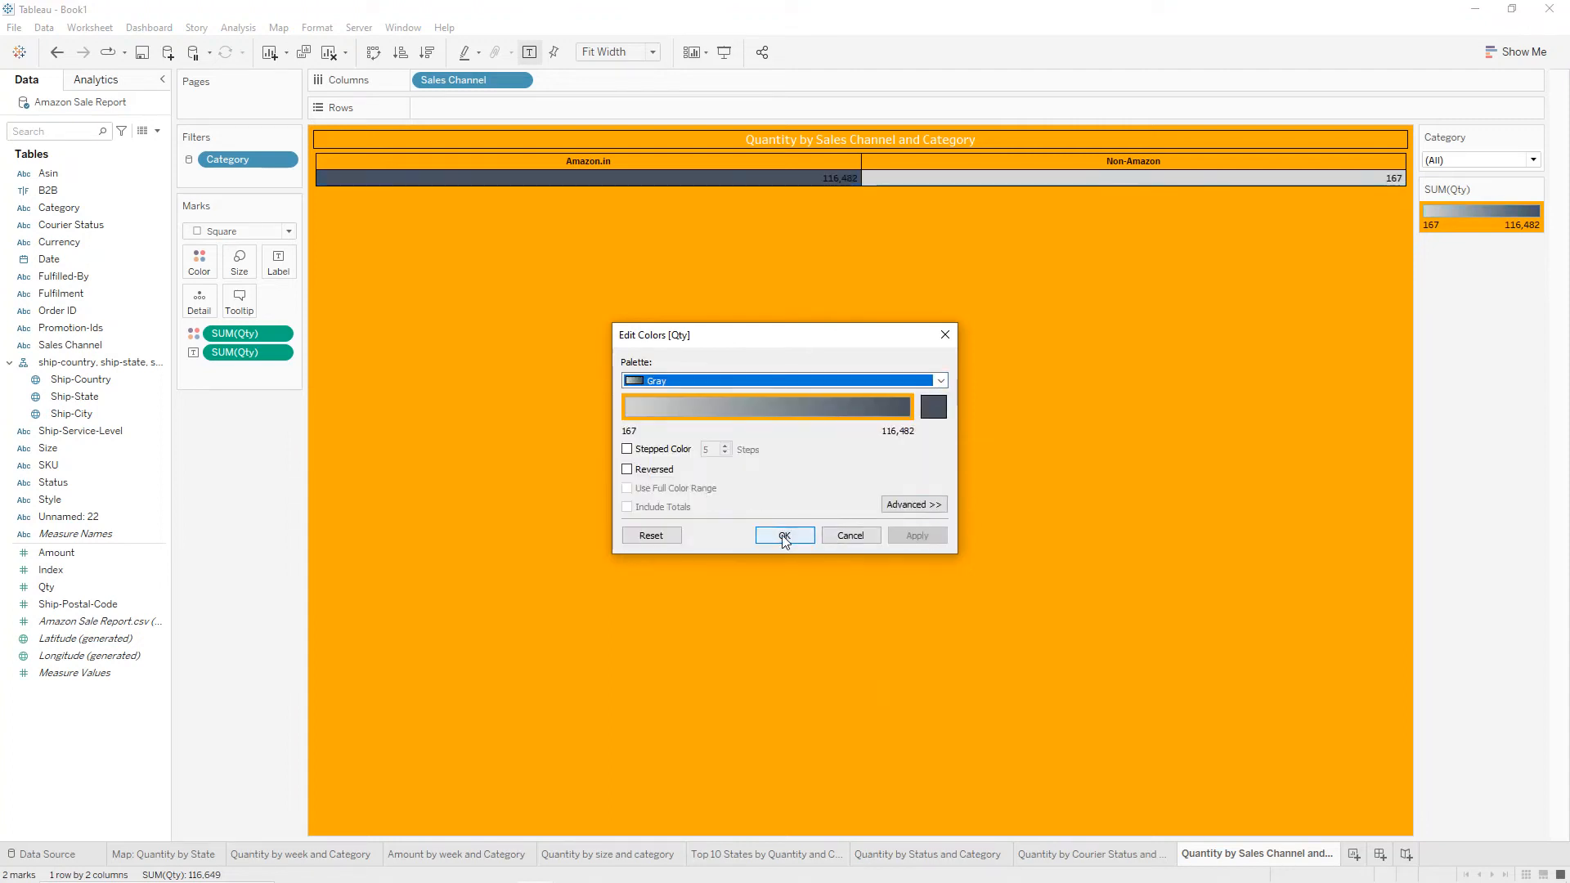
click(783, 536)
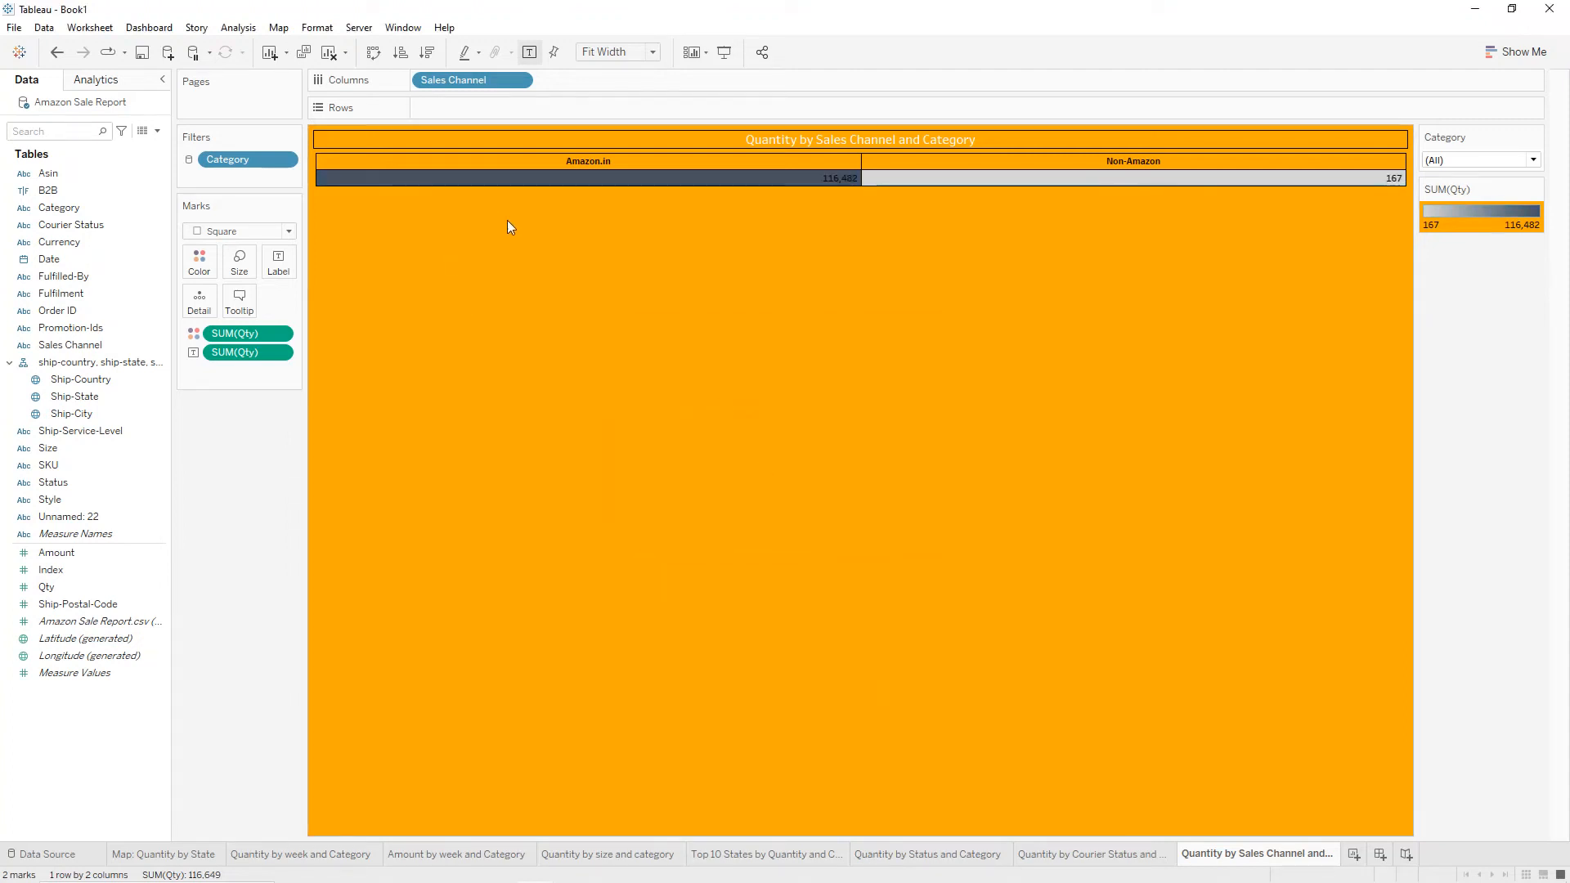
Center the pane values of the Sales Channel table horizontally.
right_click(525, 179)
click(574, 270)
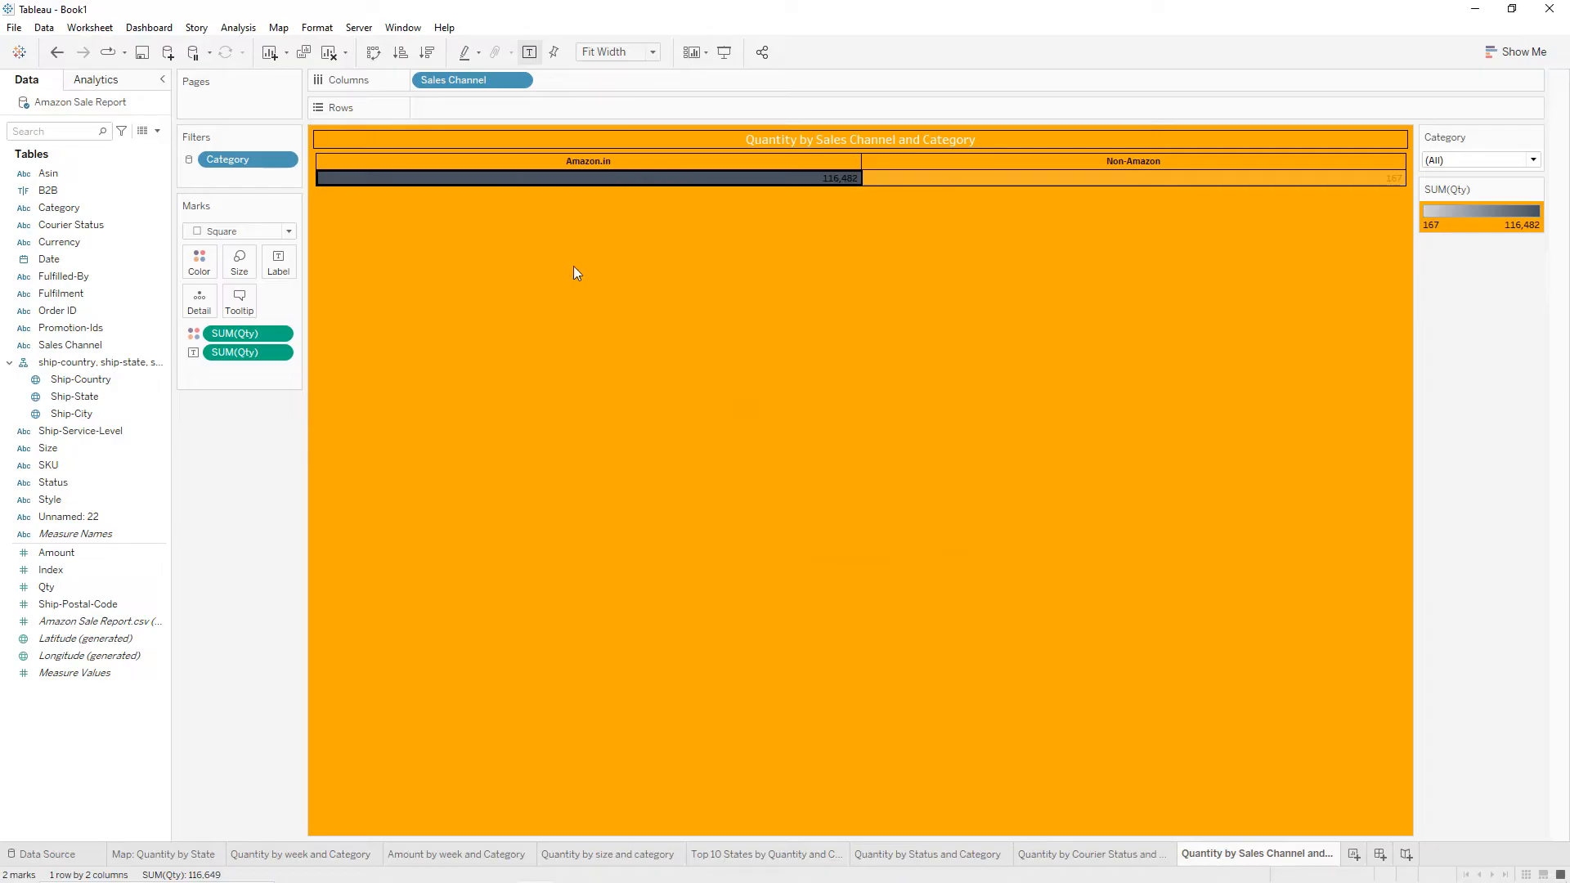
click(43, 109)
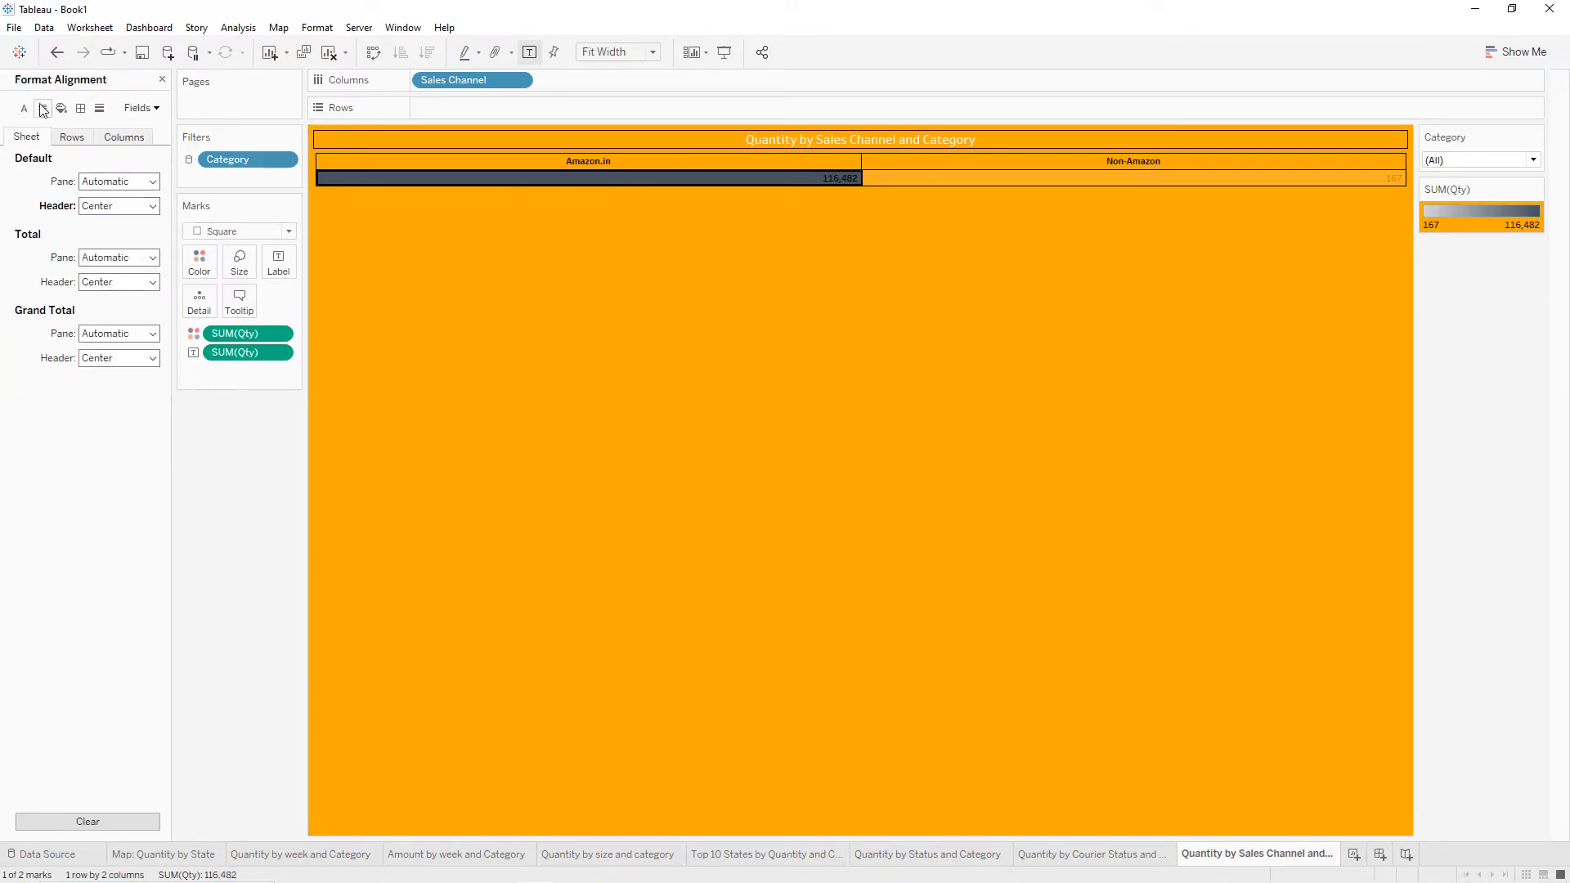
click(98, 181)
click(120, 247)
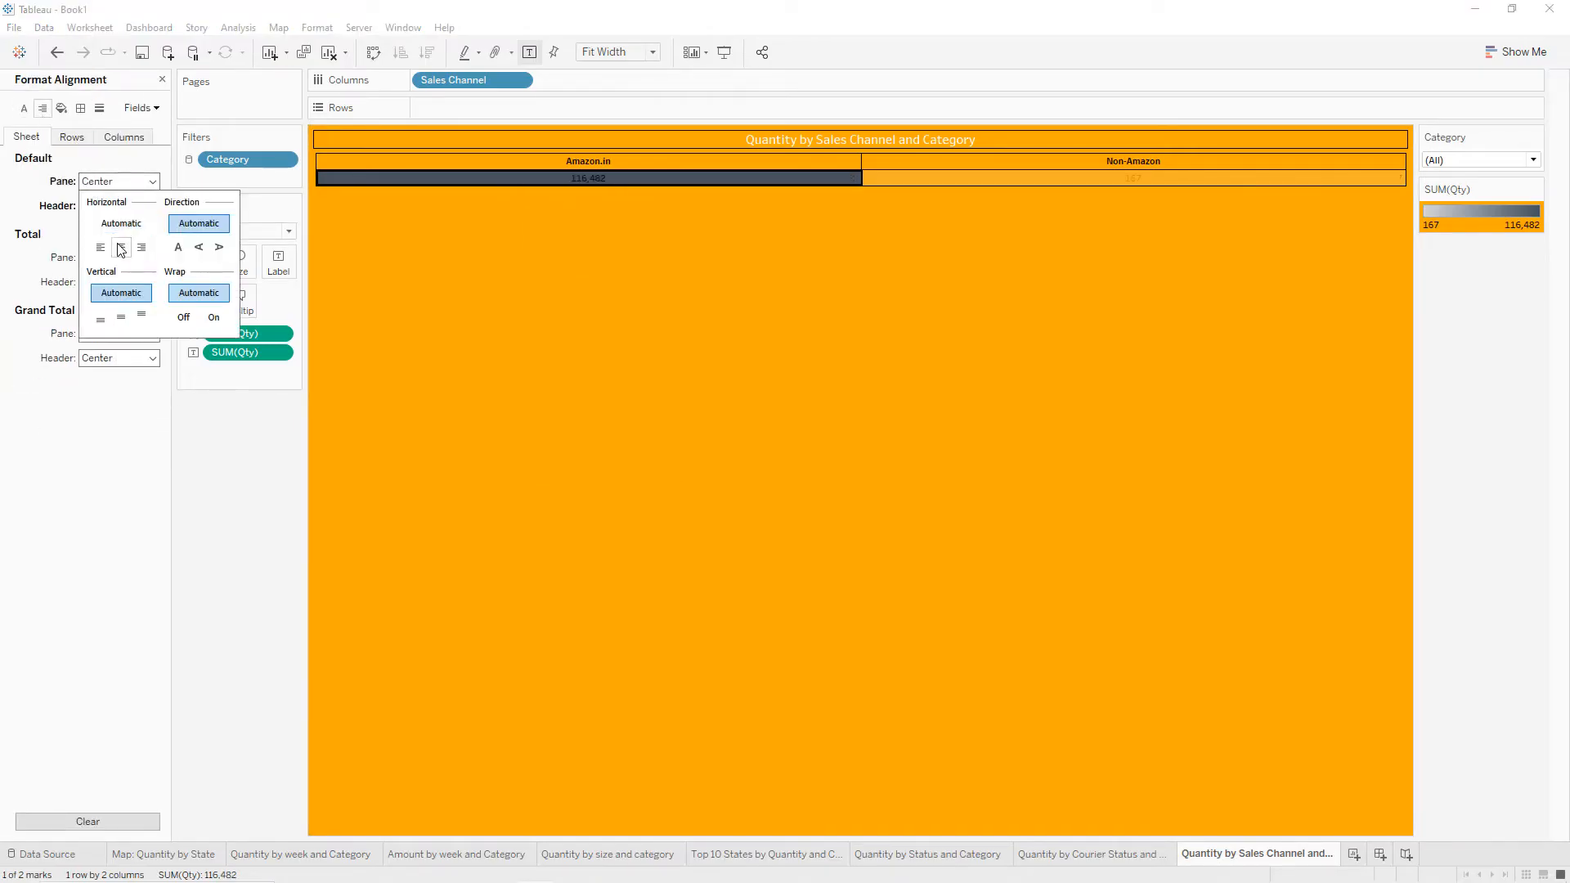
click(665, 248)
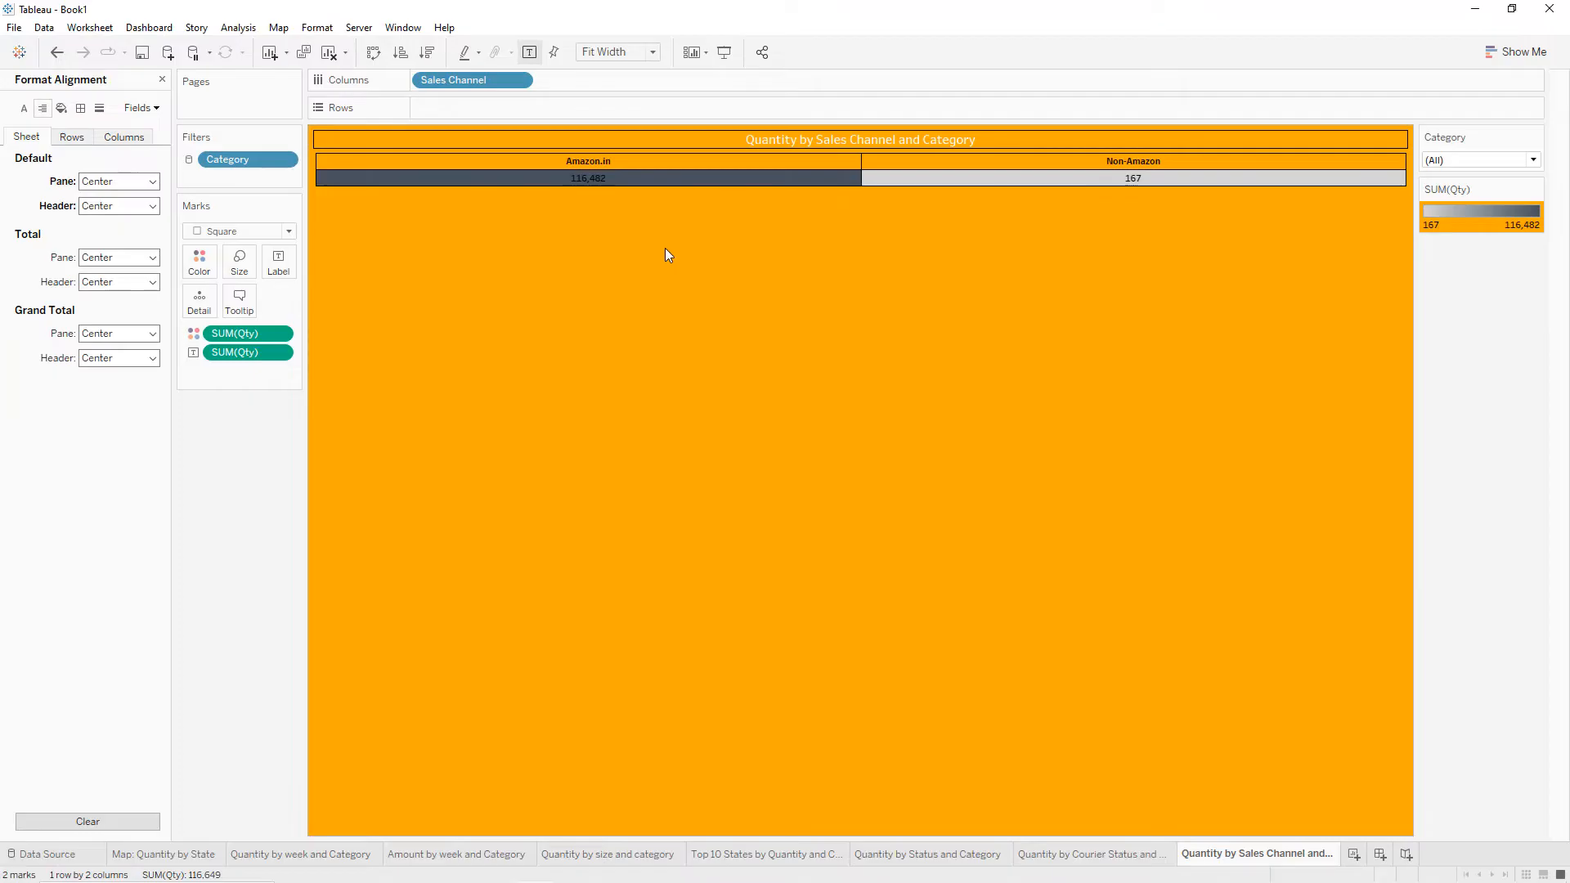
click(162, 79)
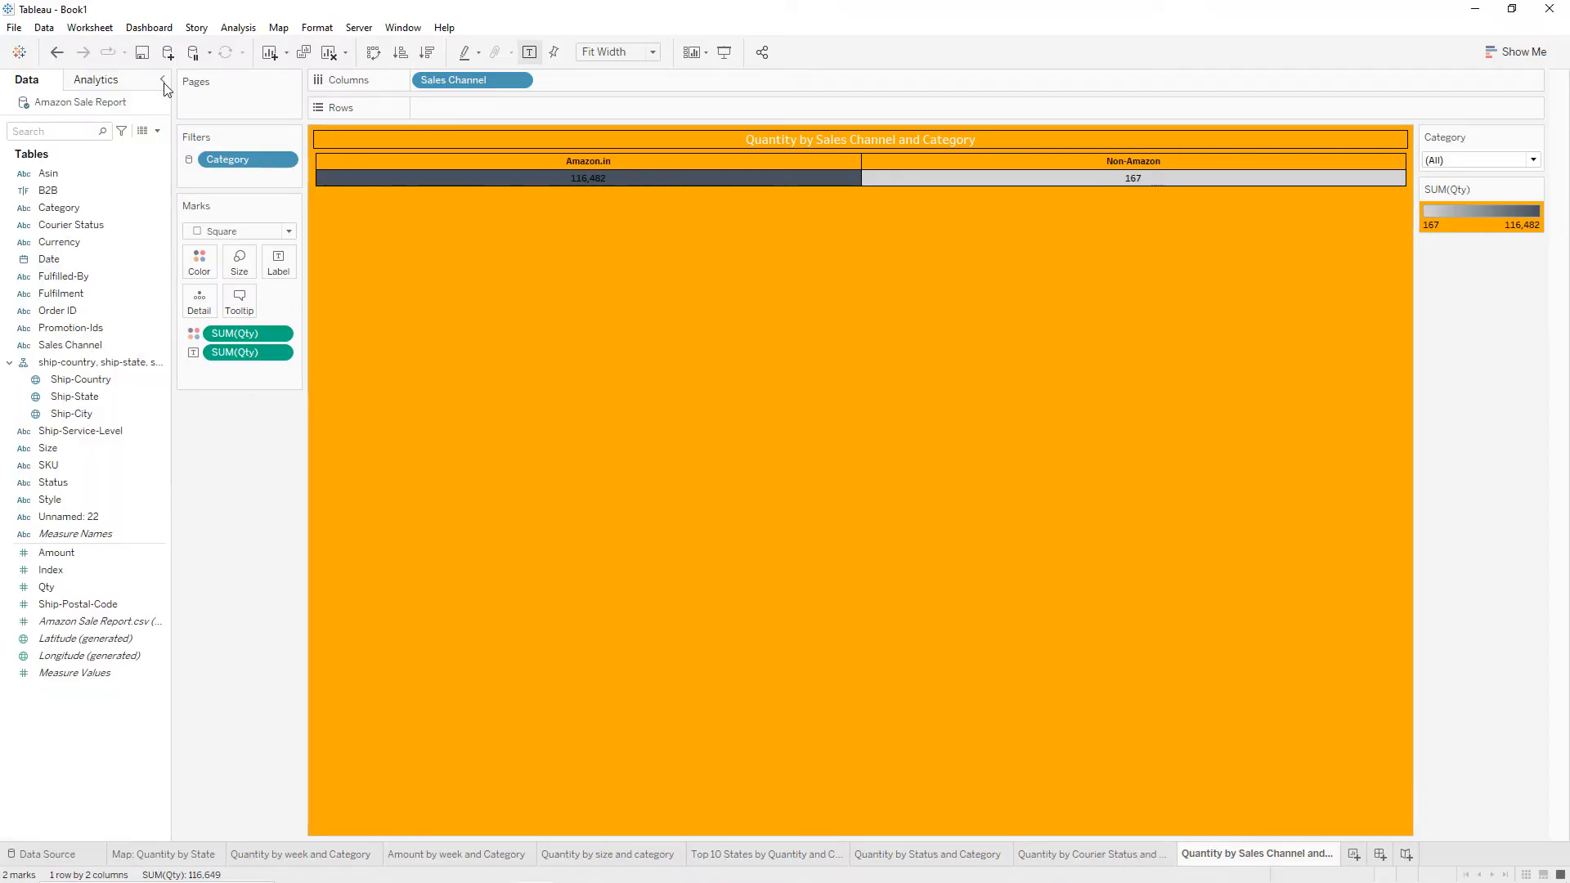
Apply the Percent of Total quick table calculation to the SUM(Qty) label.
click(279, 353)
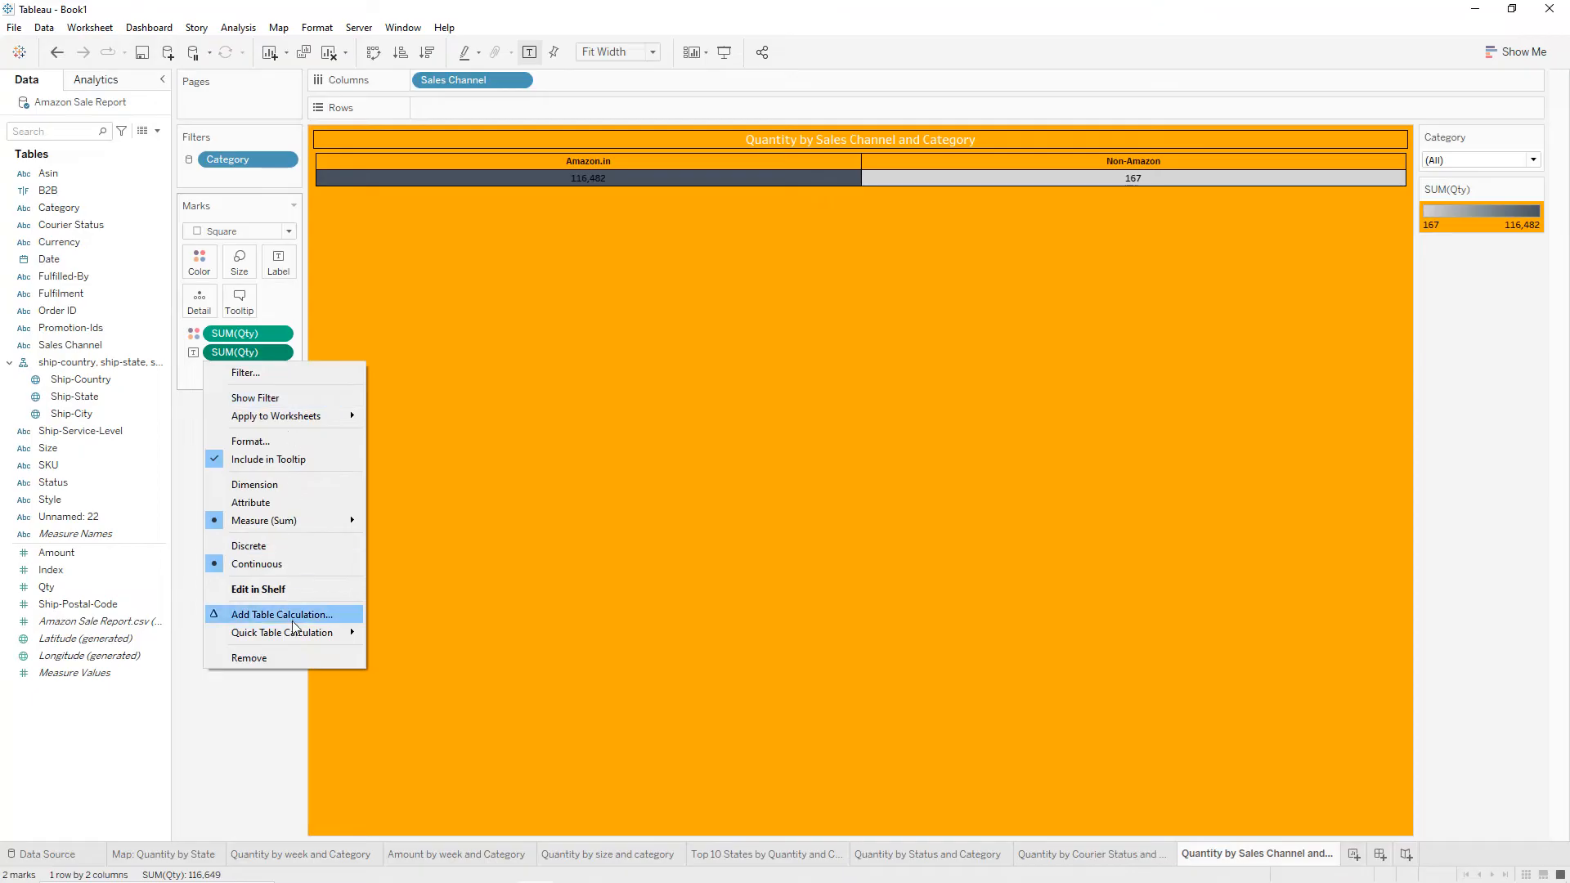
mouse_move(296, 640)
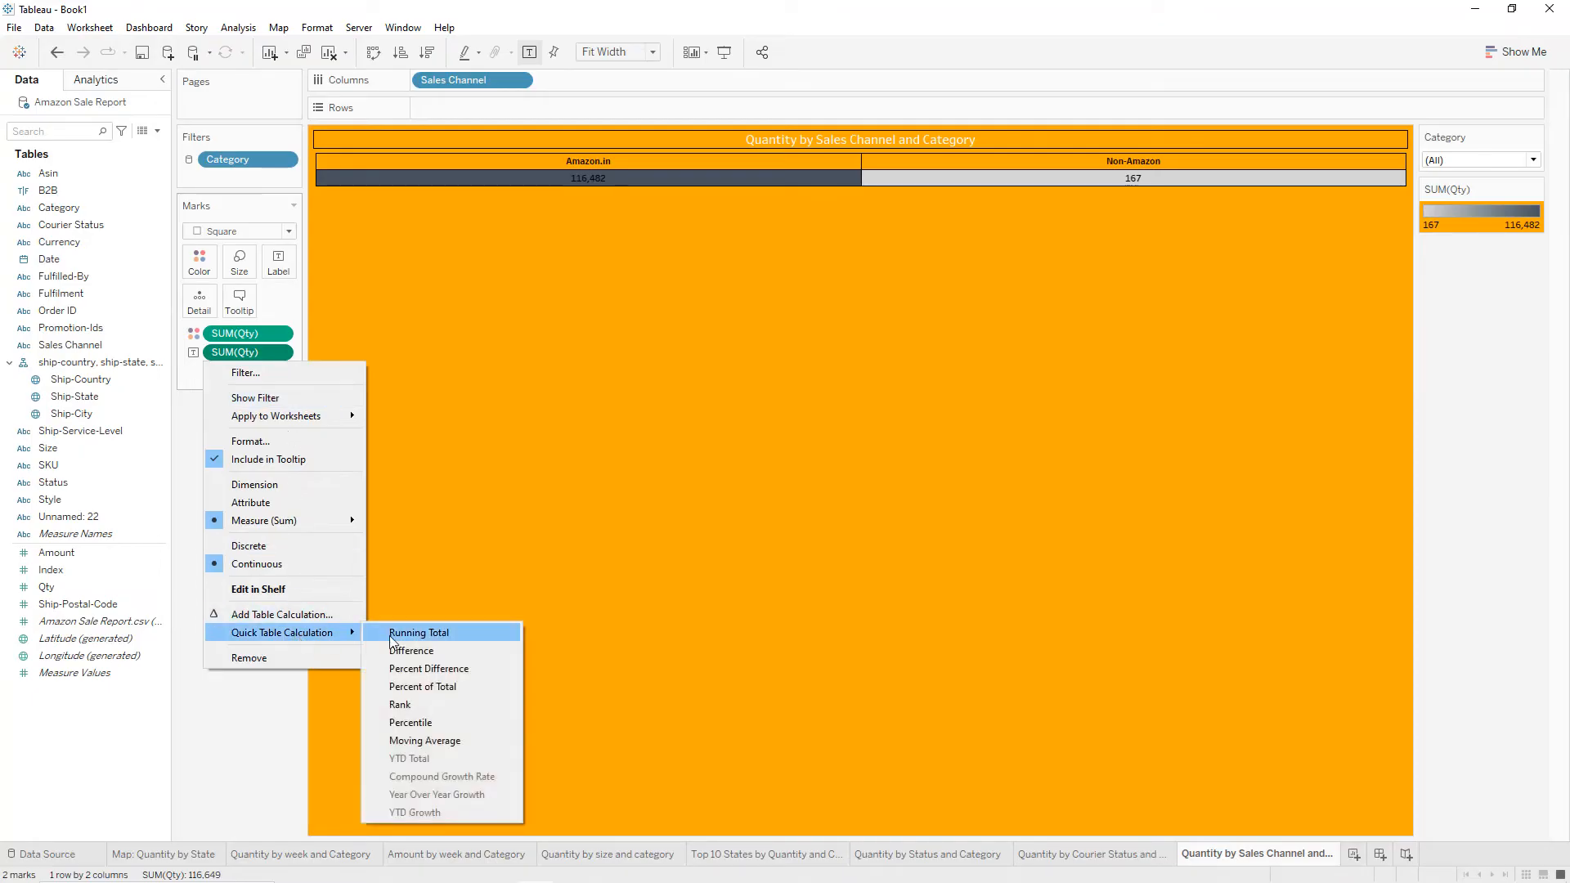
click(427, 687)
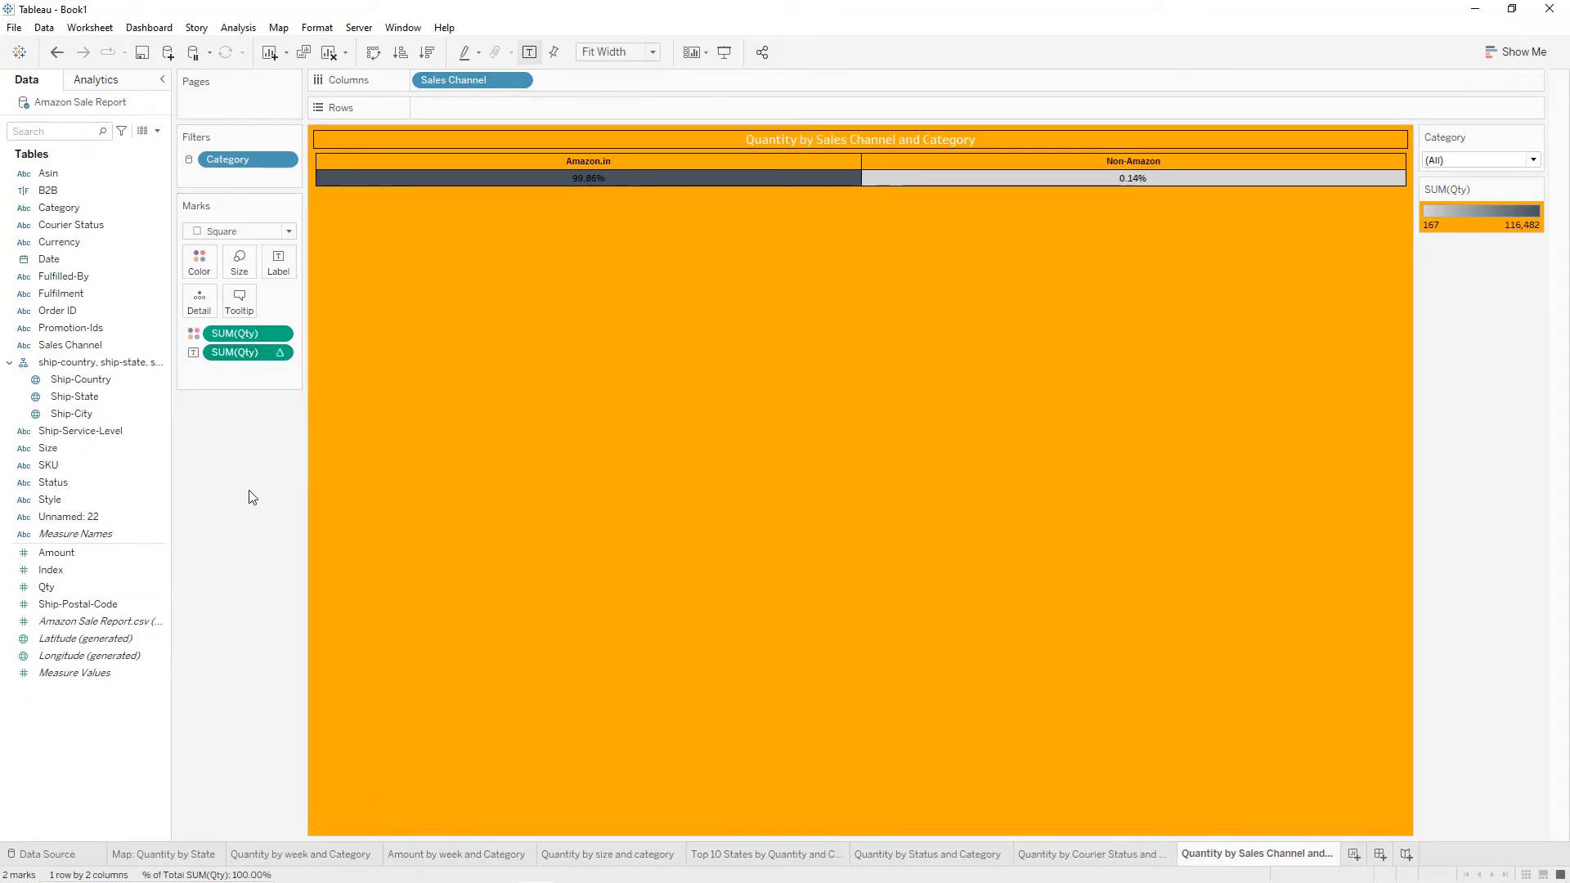
Duplicate the Quantity by Sales Channel and Category worksheet and rename the copy as B2B Sales Quantity.
right_click(1232, 854)
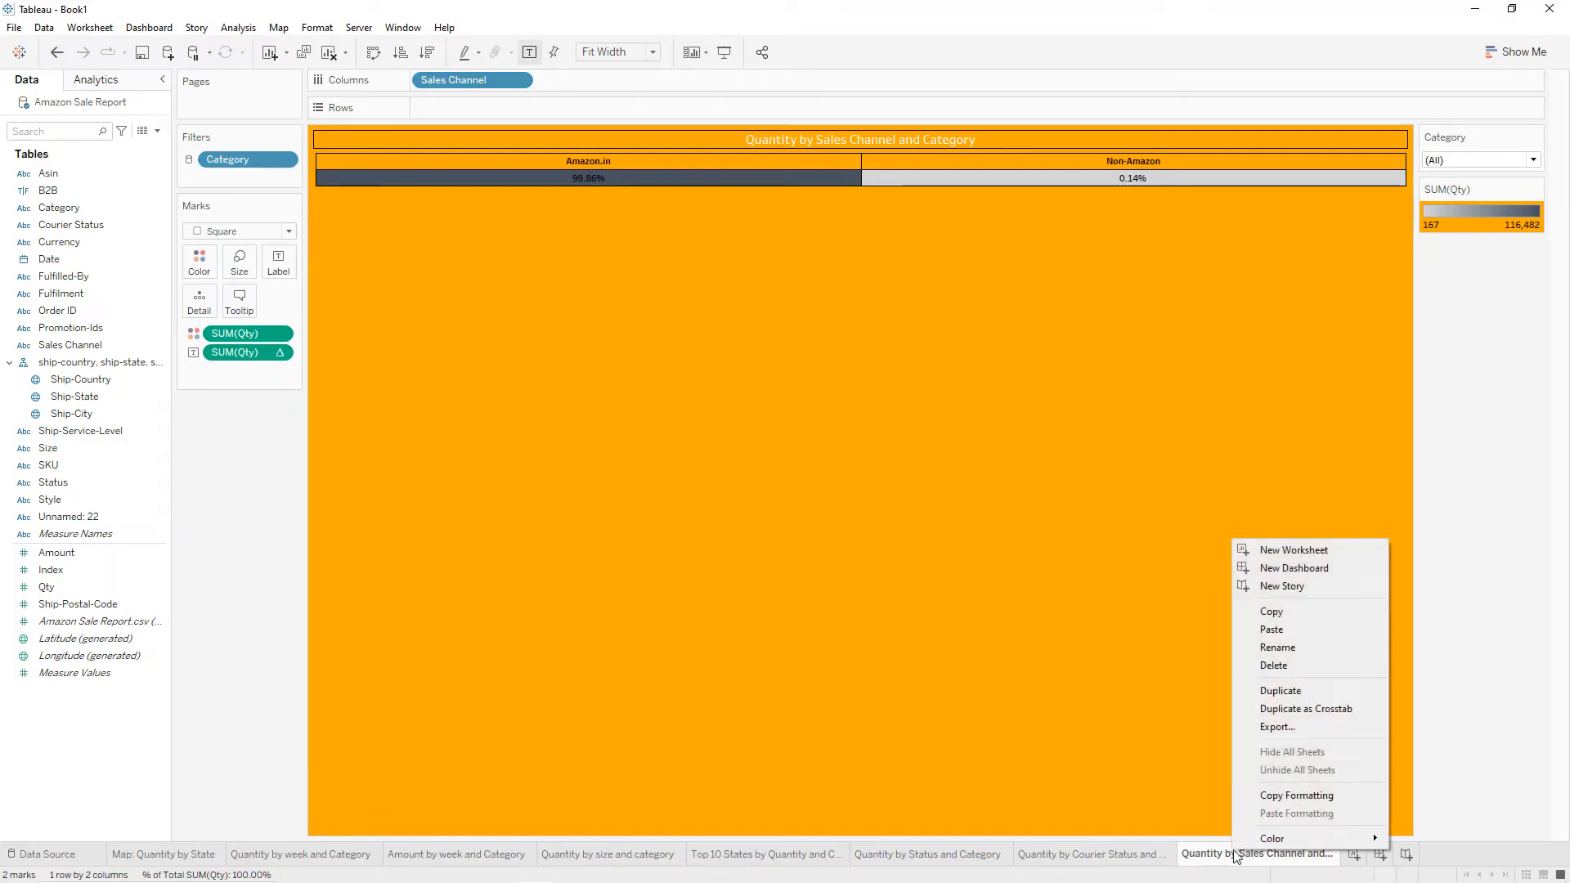
click(1279, 691)
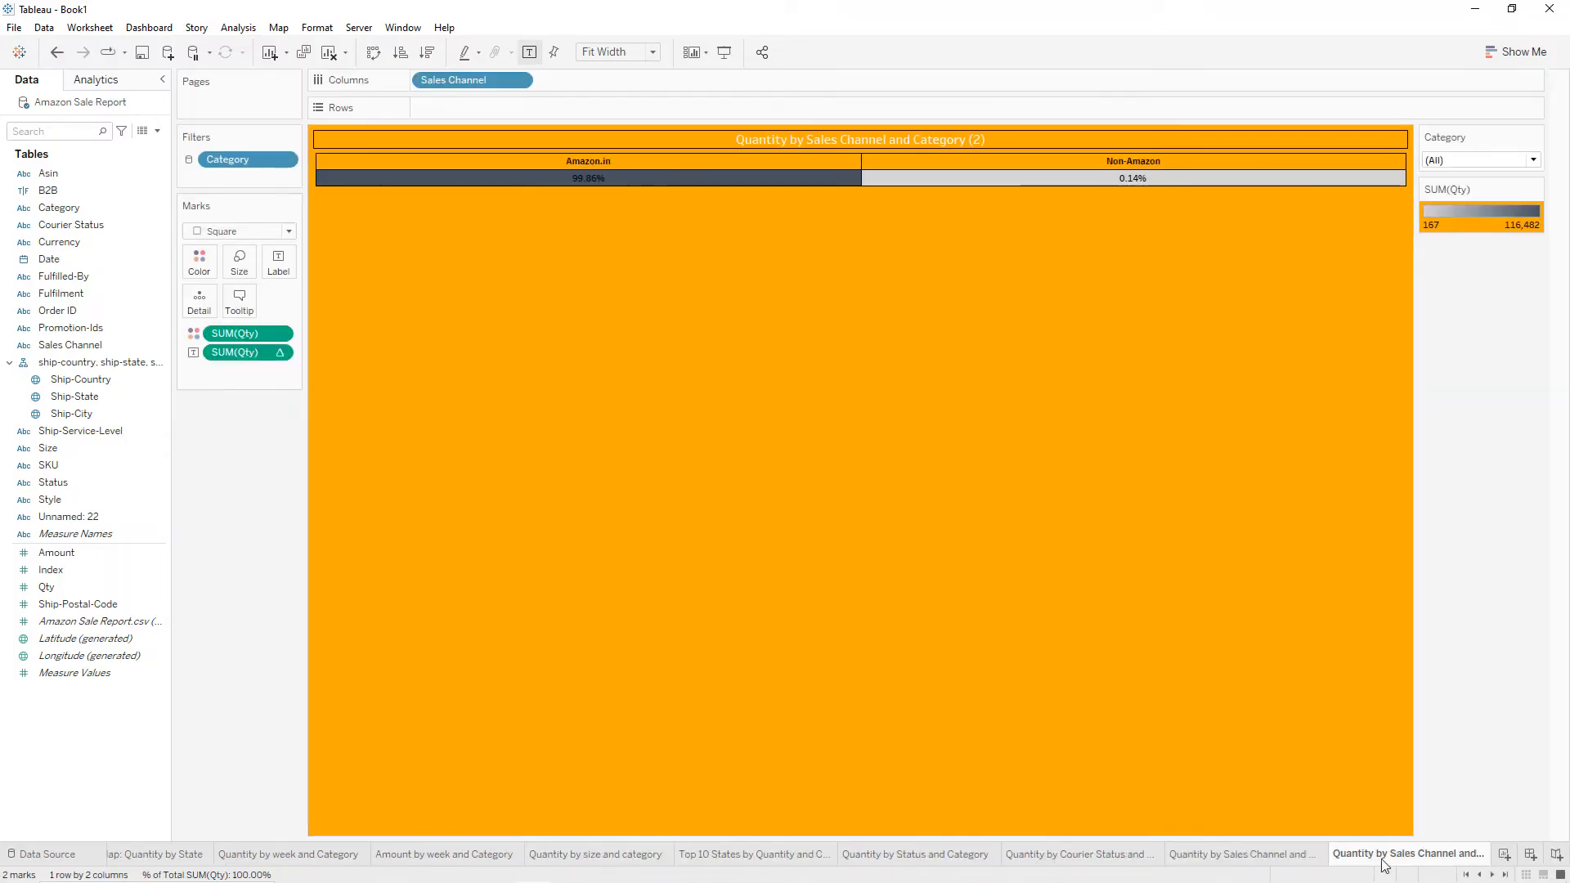
double_click(1384, 855)
text(B2B Sales Quantity)
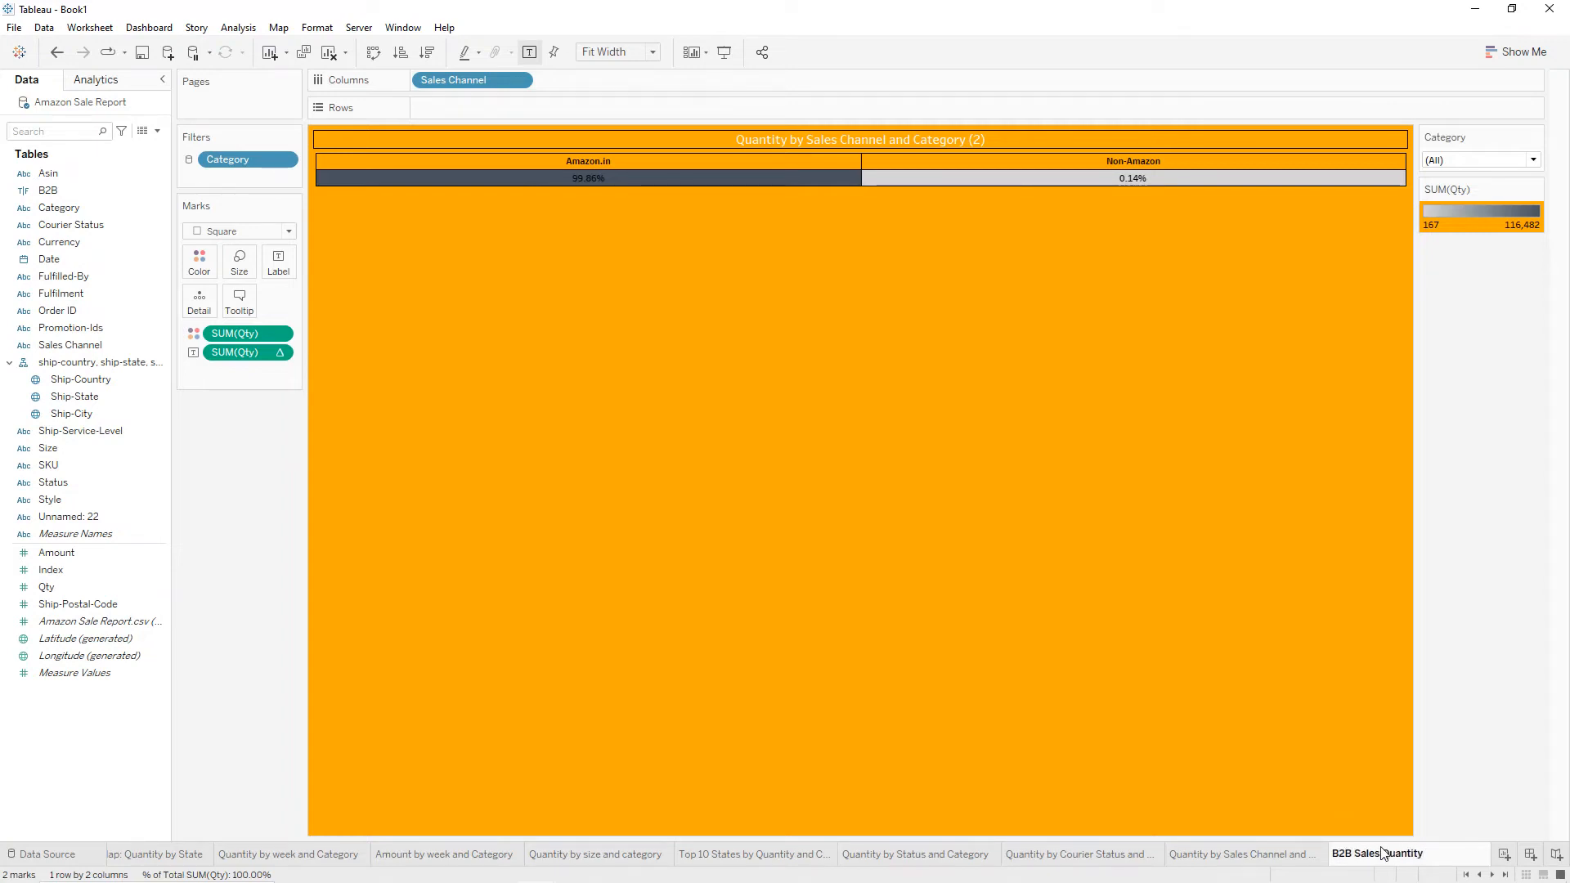
key(Return)
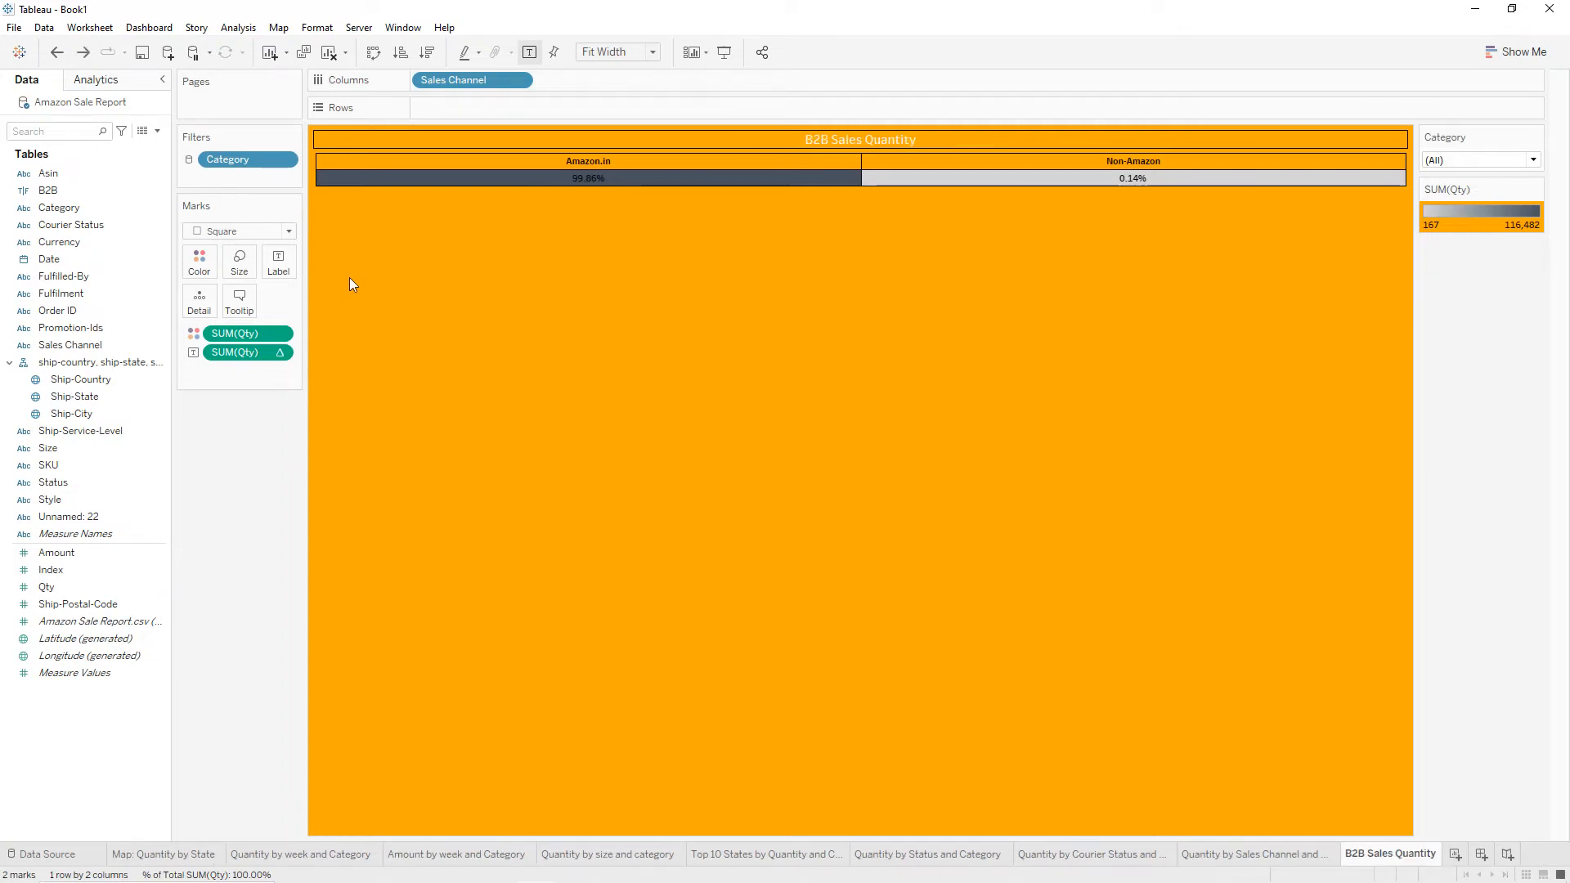
Replace Sales Channel with B2B on Columns in the B2B Sales Quantity worksheet.
drag(467, 80, 265, 462)
drag(72, 193, 468, 80)
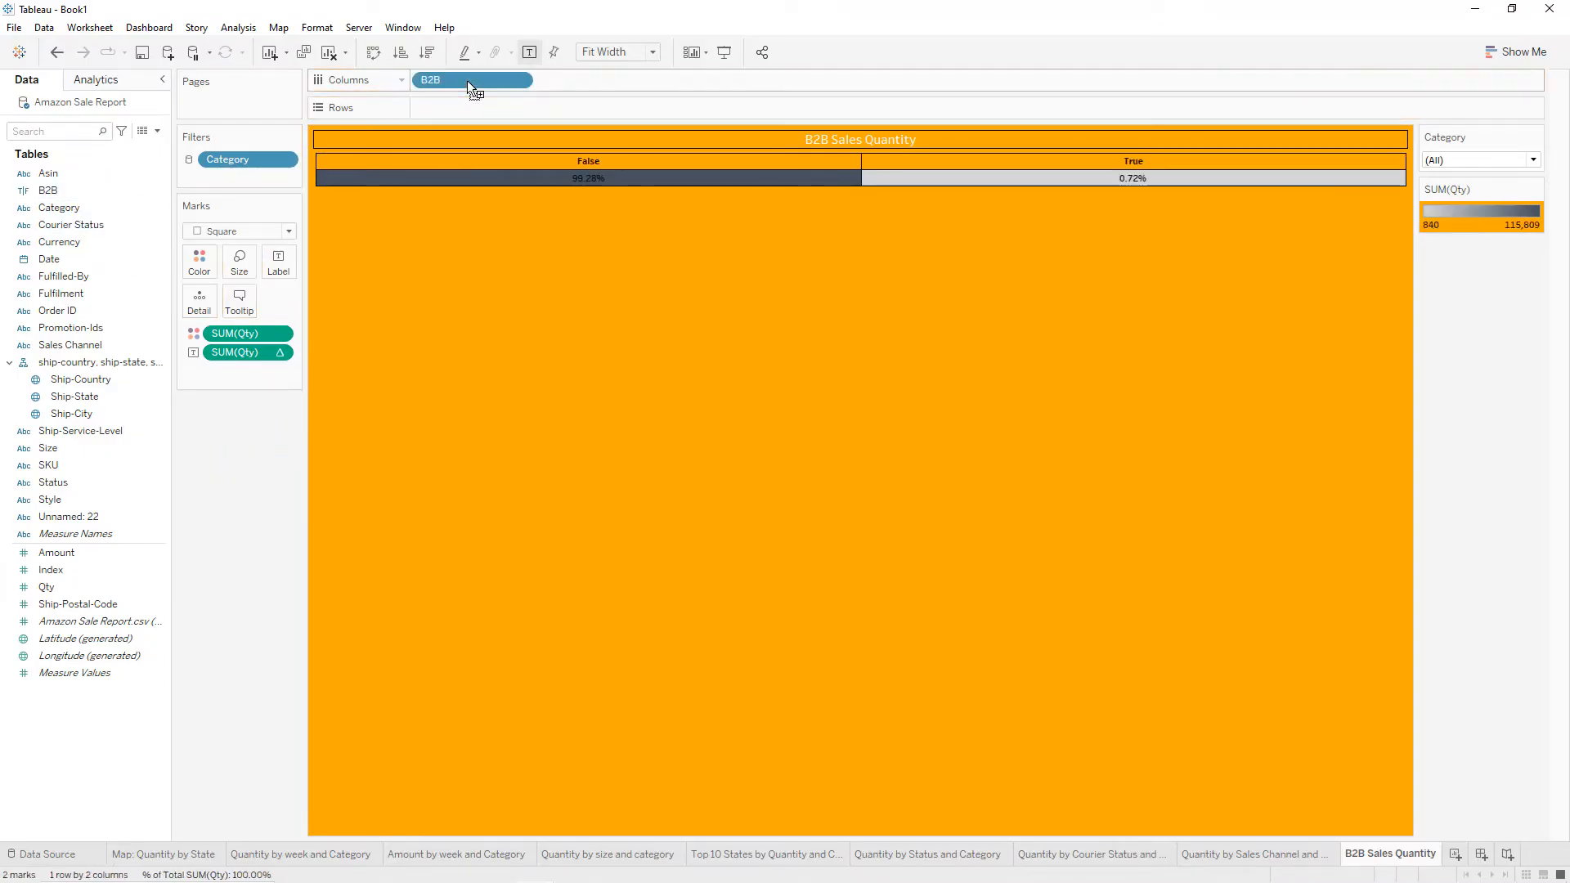
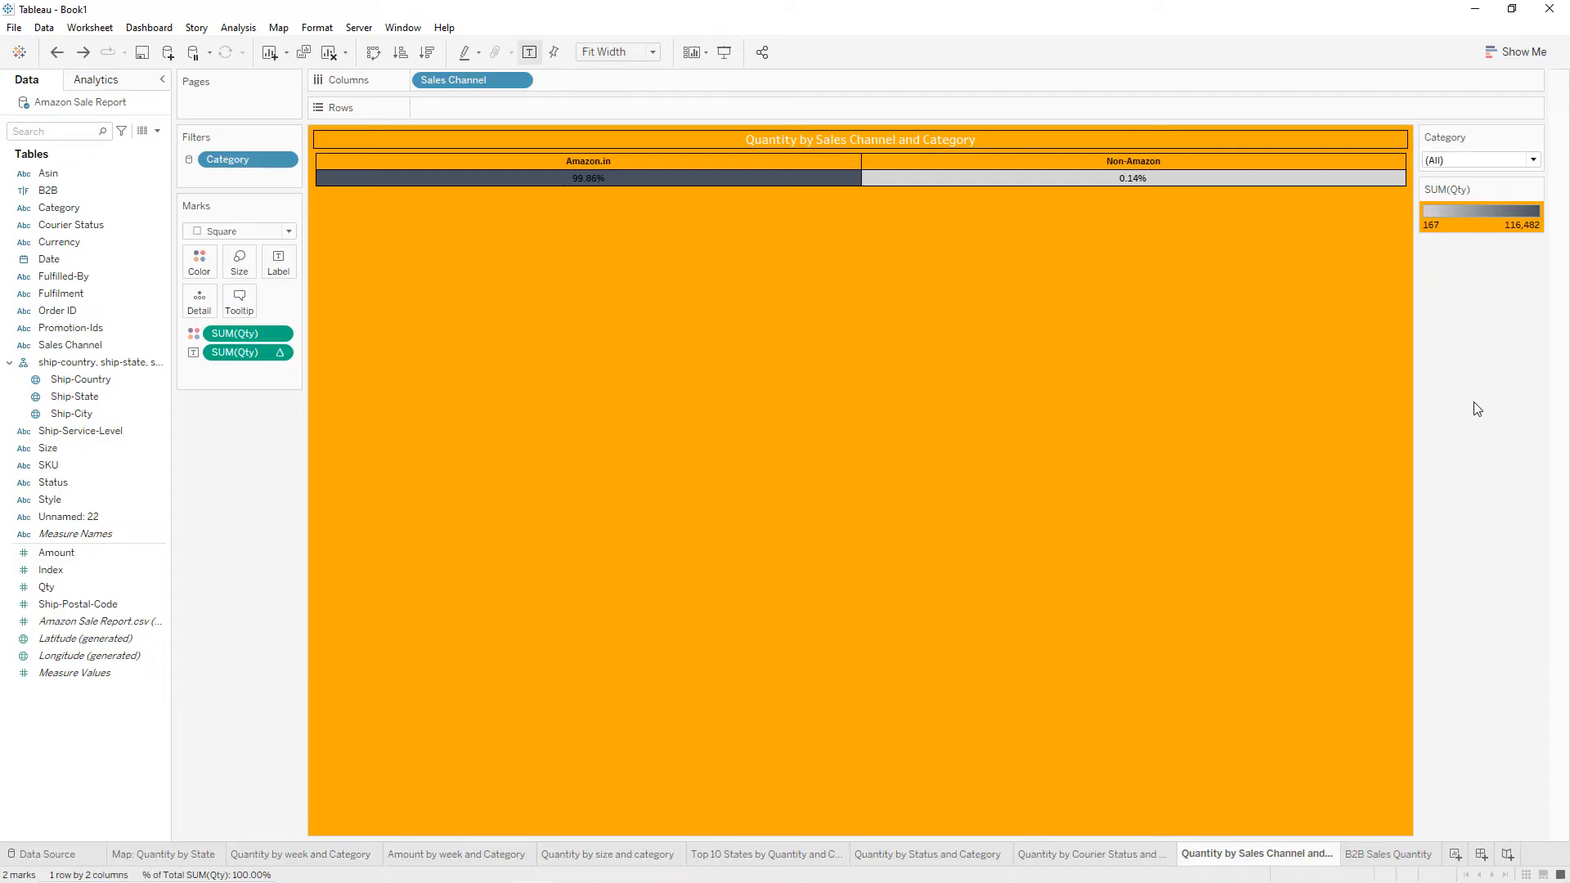
Add a new worksheet and name it Currency.
click(1457, 853)
double_click(1457, 854)
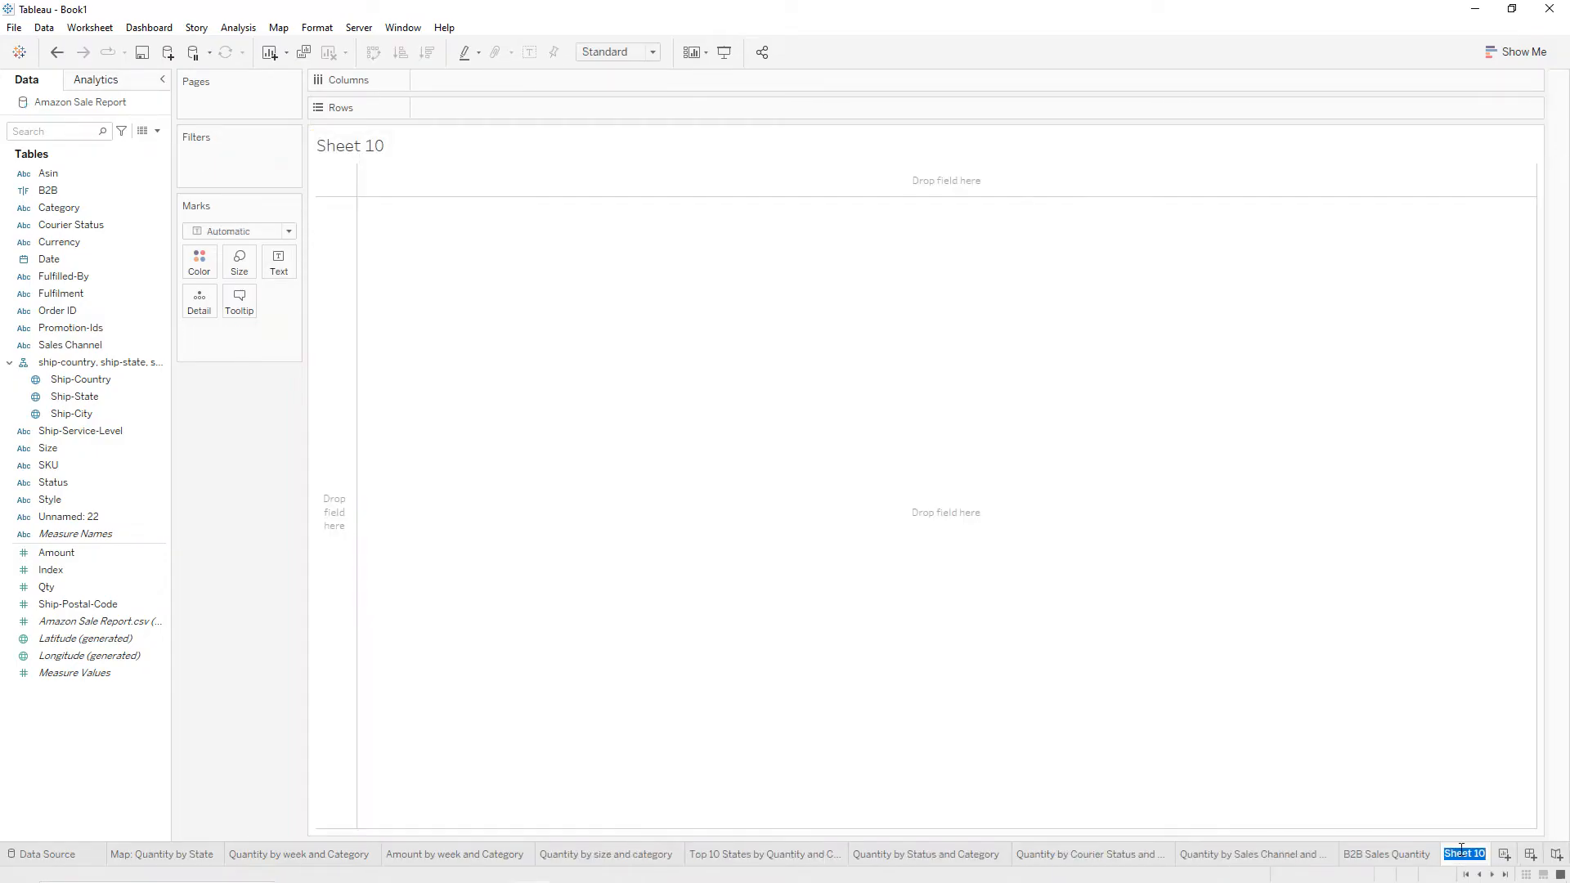
text(Currency)
double_click(1461, 853)
key(Return)
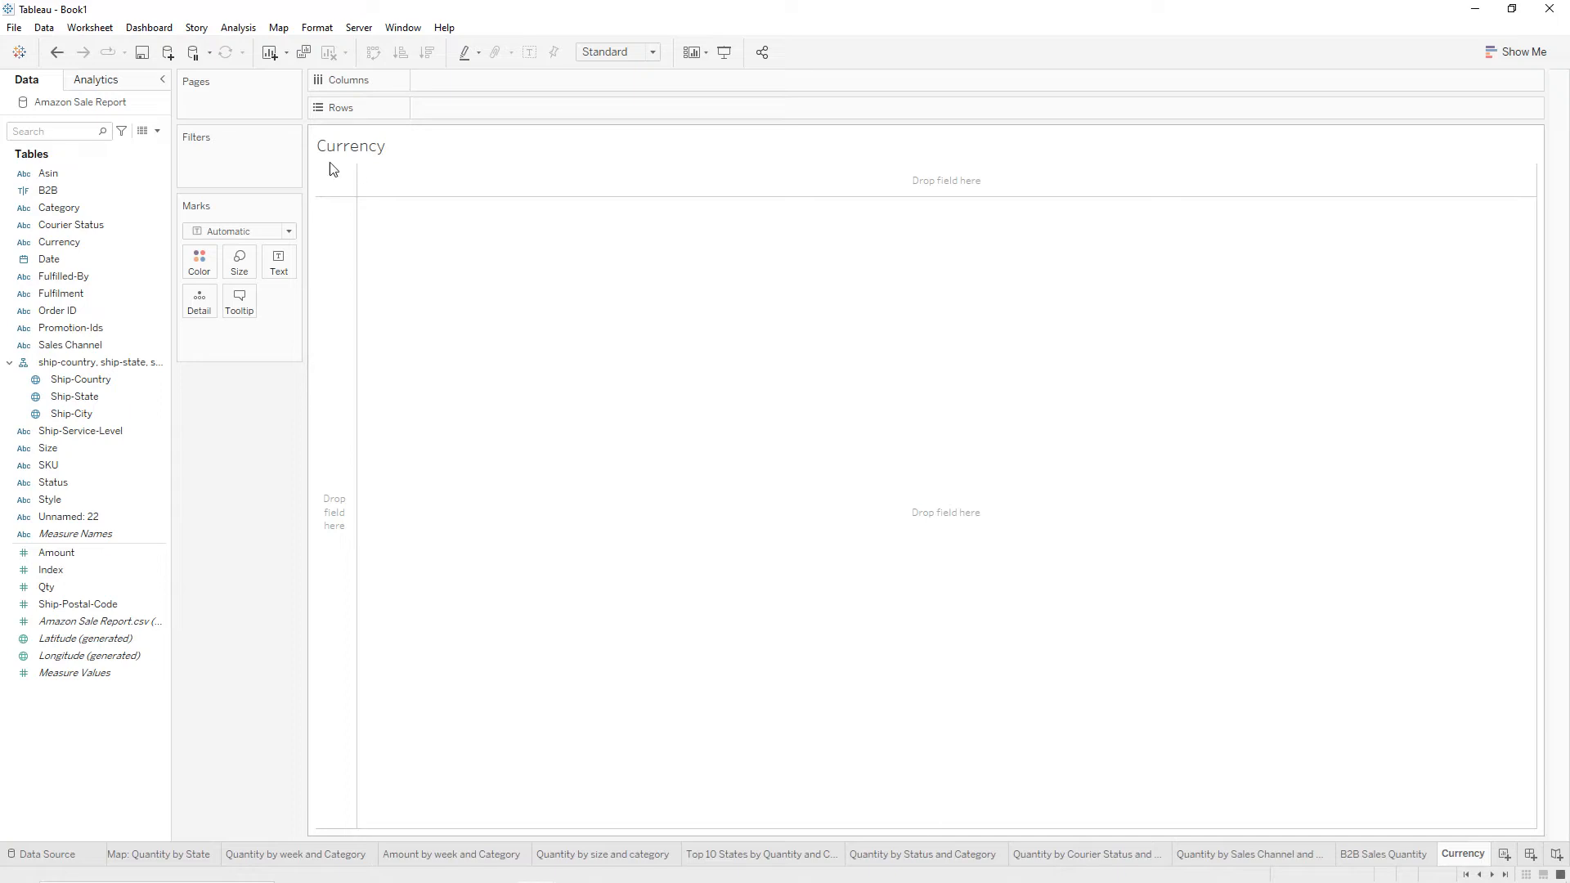
Create a calculated field named Currency1 with the formula "Currency".
click(157, 131)
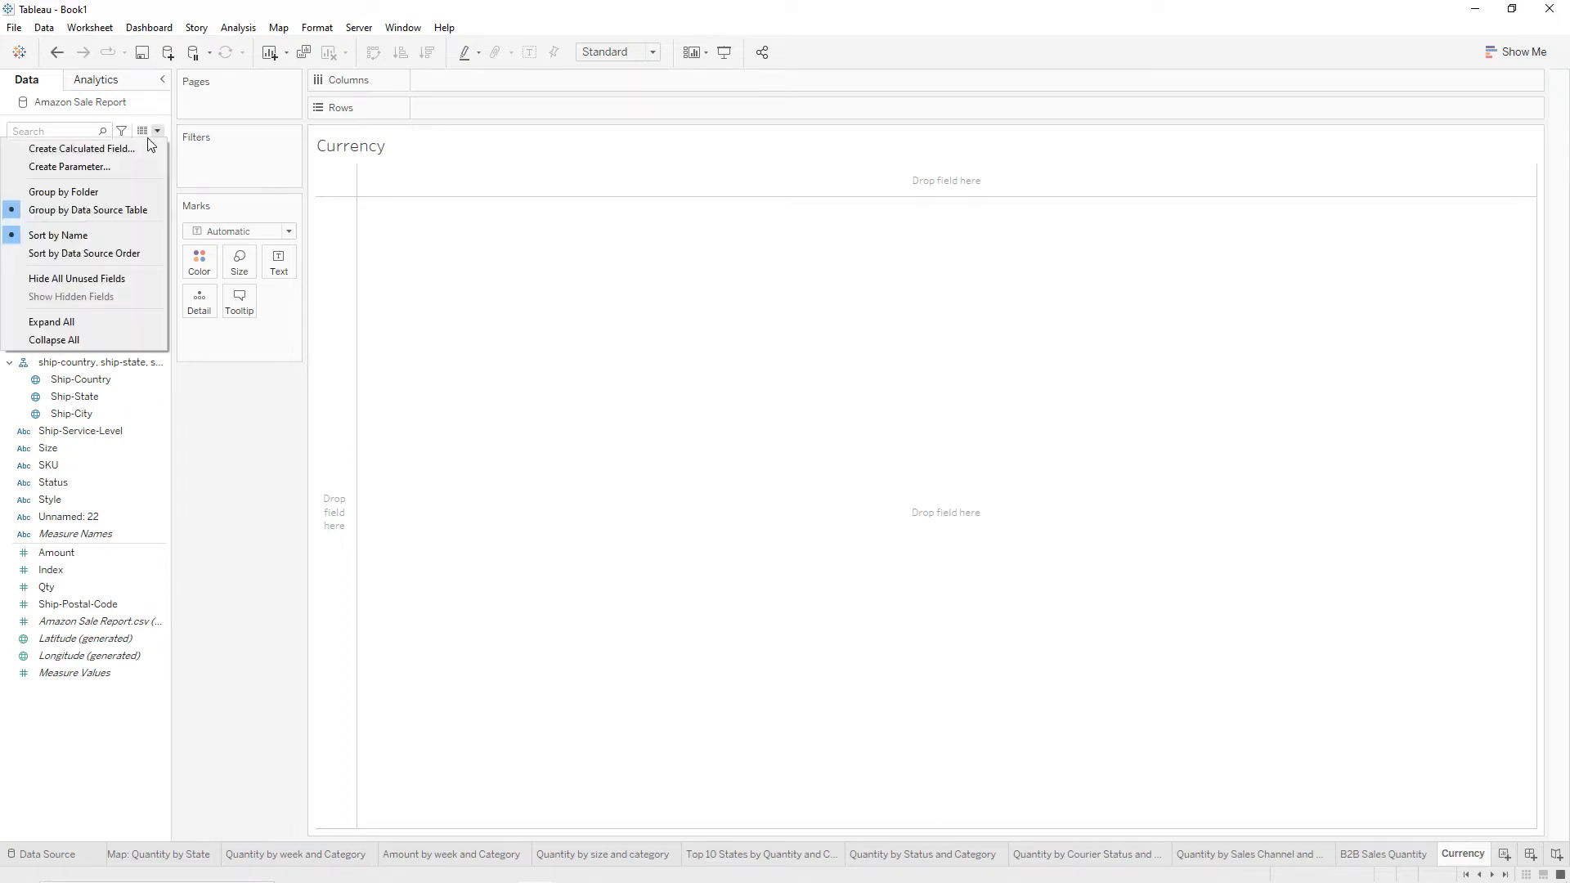
click(136, 142)
text(Currency)
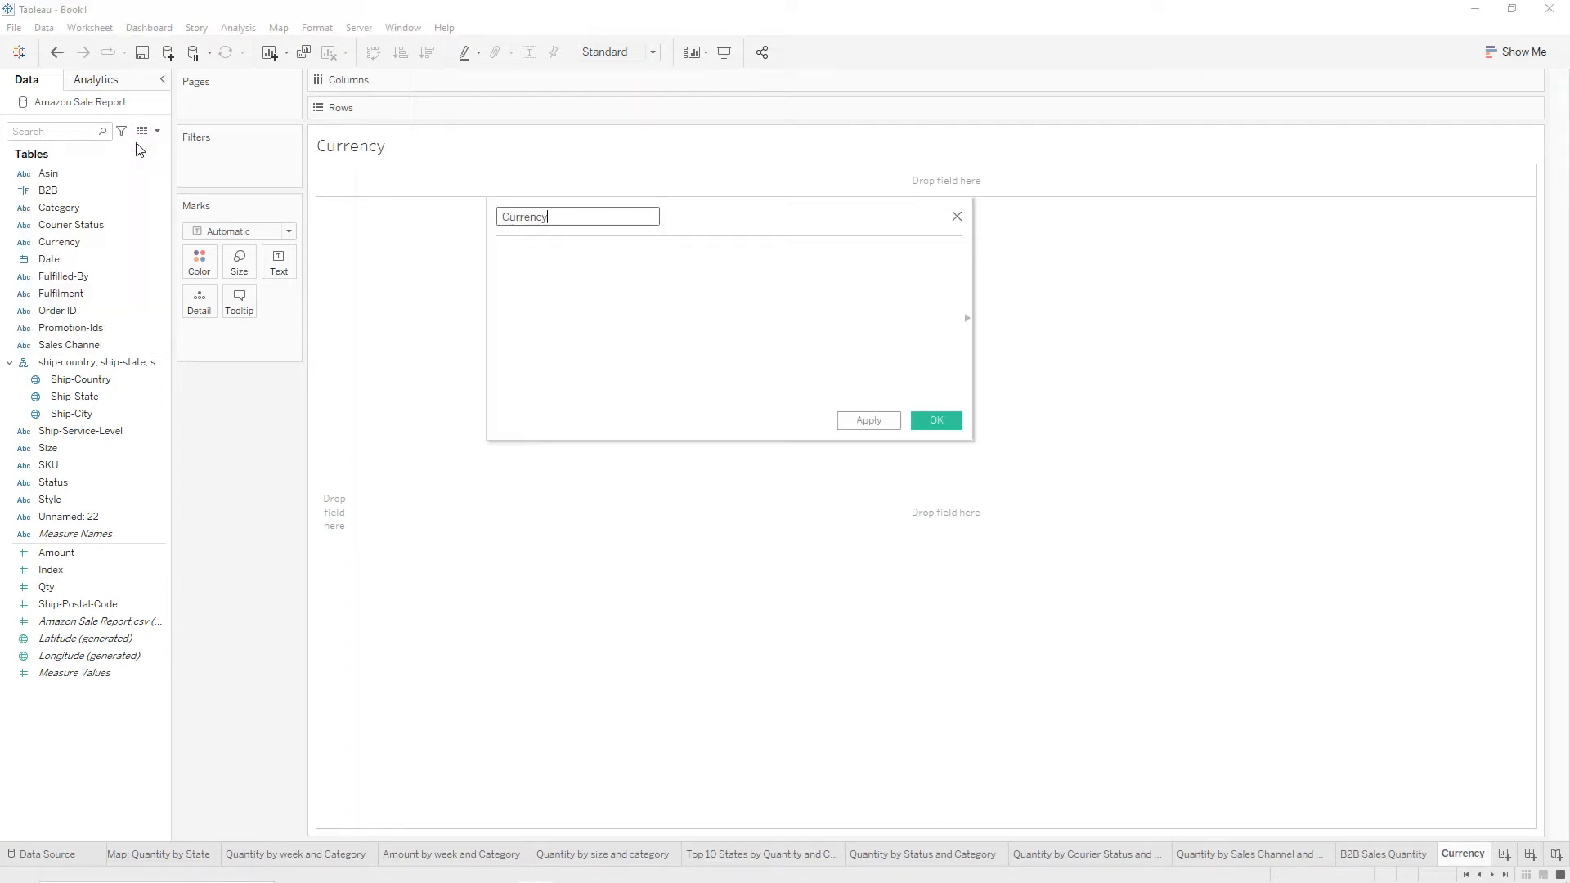
text(1)
key(BackSpace)
click(559, 256)
text("Currency")
click(889, 421)
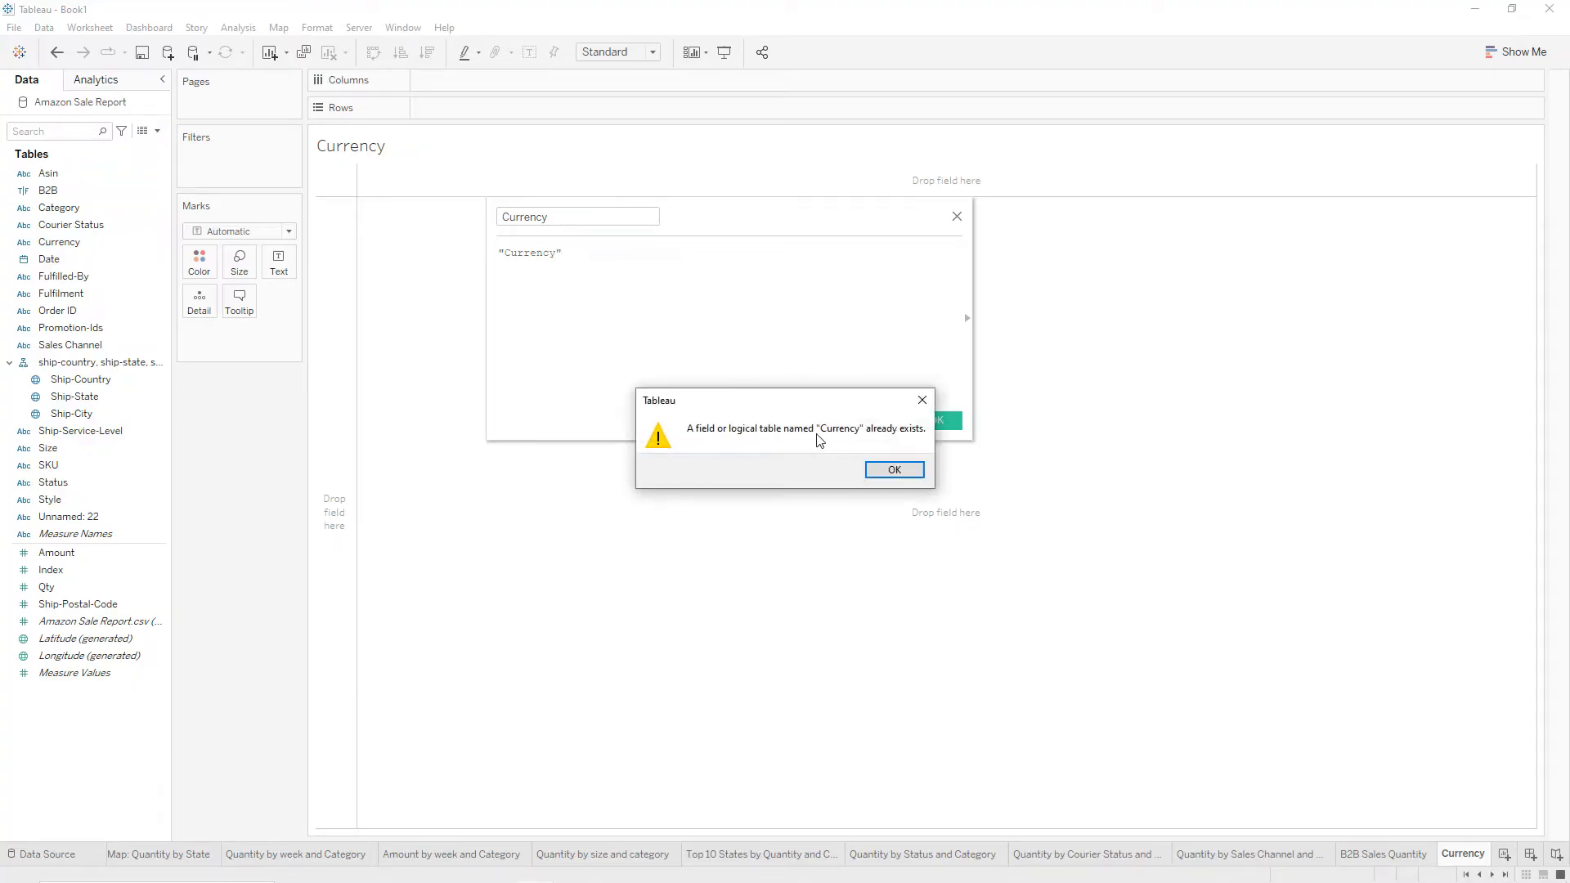
click(923, 400)
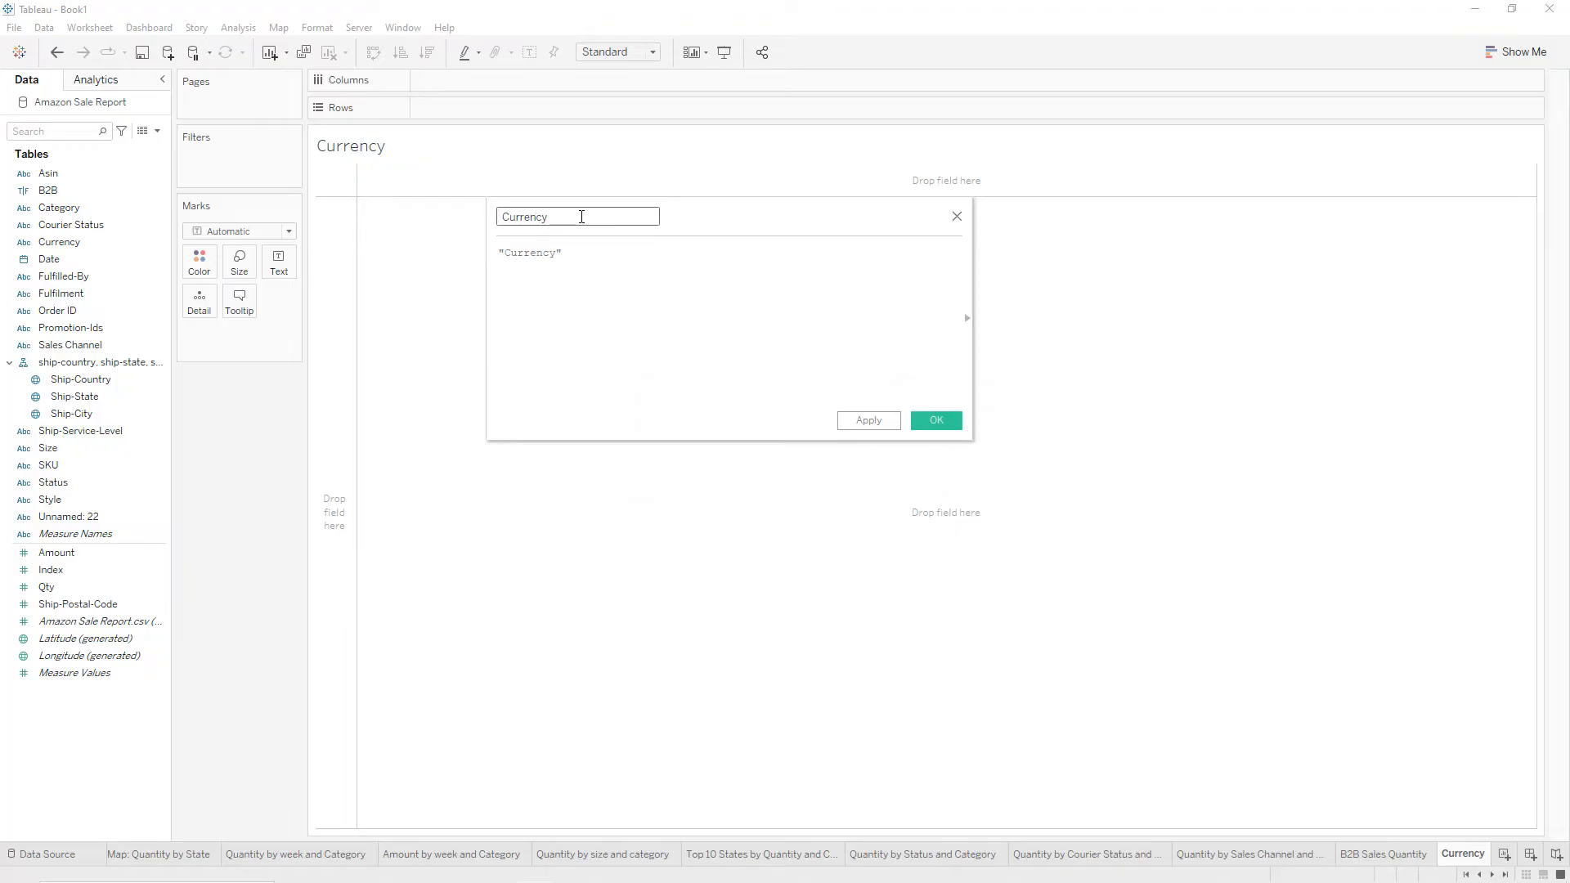
click(873, 424)
click(922, 422)
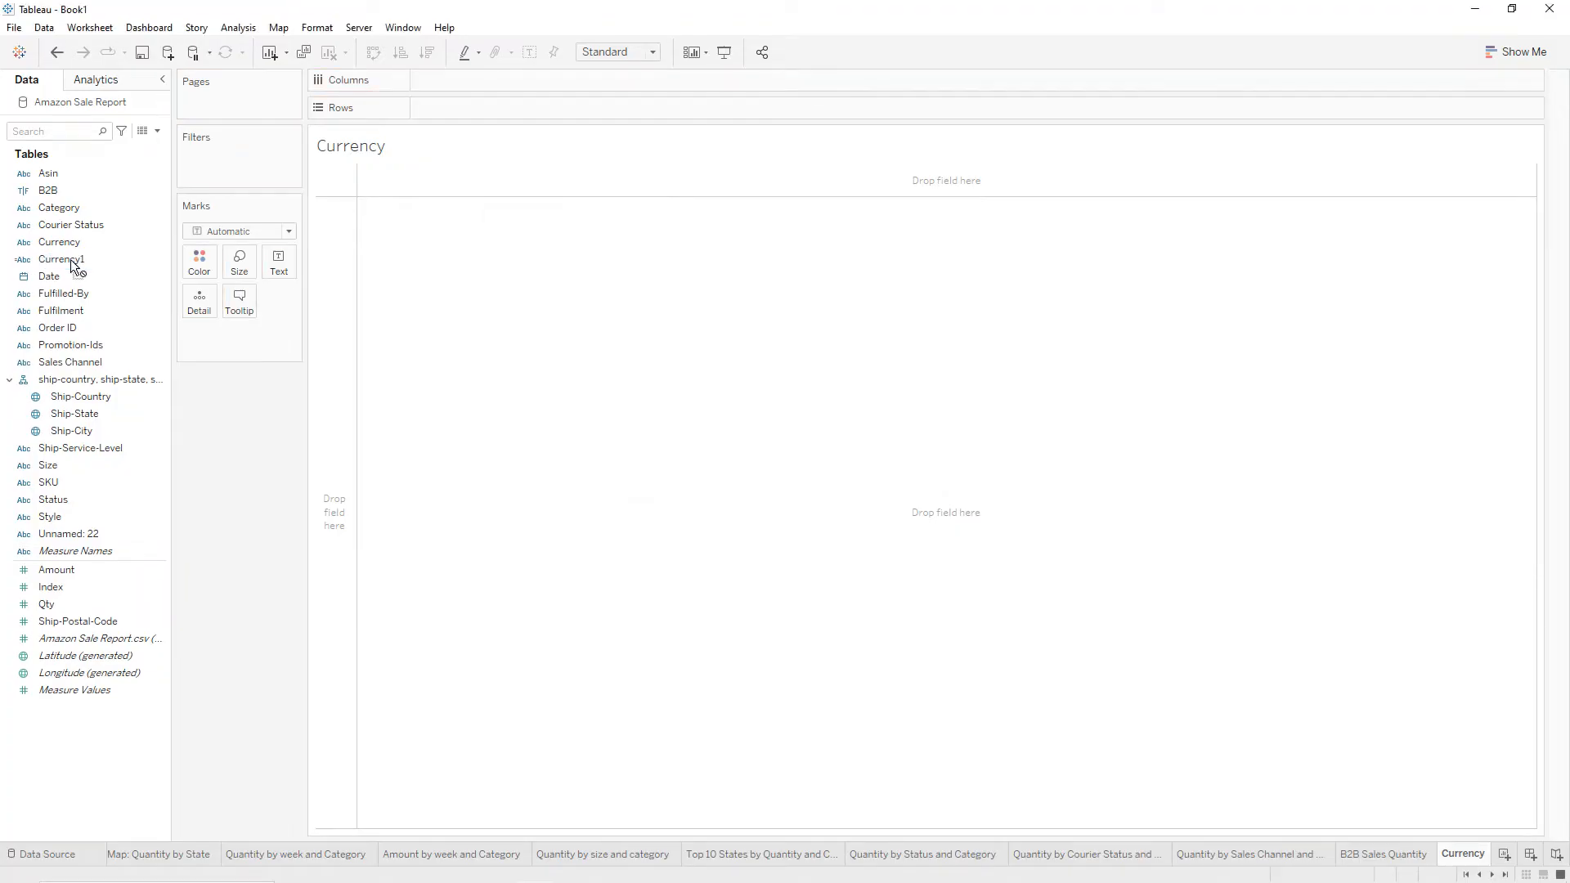
Place Currency1 and Currency on the Text mark and exclude the mark that has no INR value.
drag(60, 268, 271, 269)
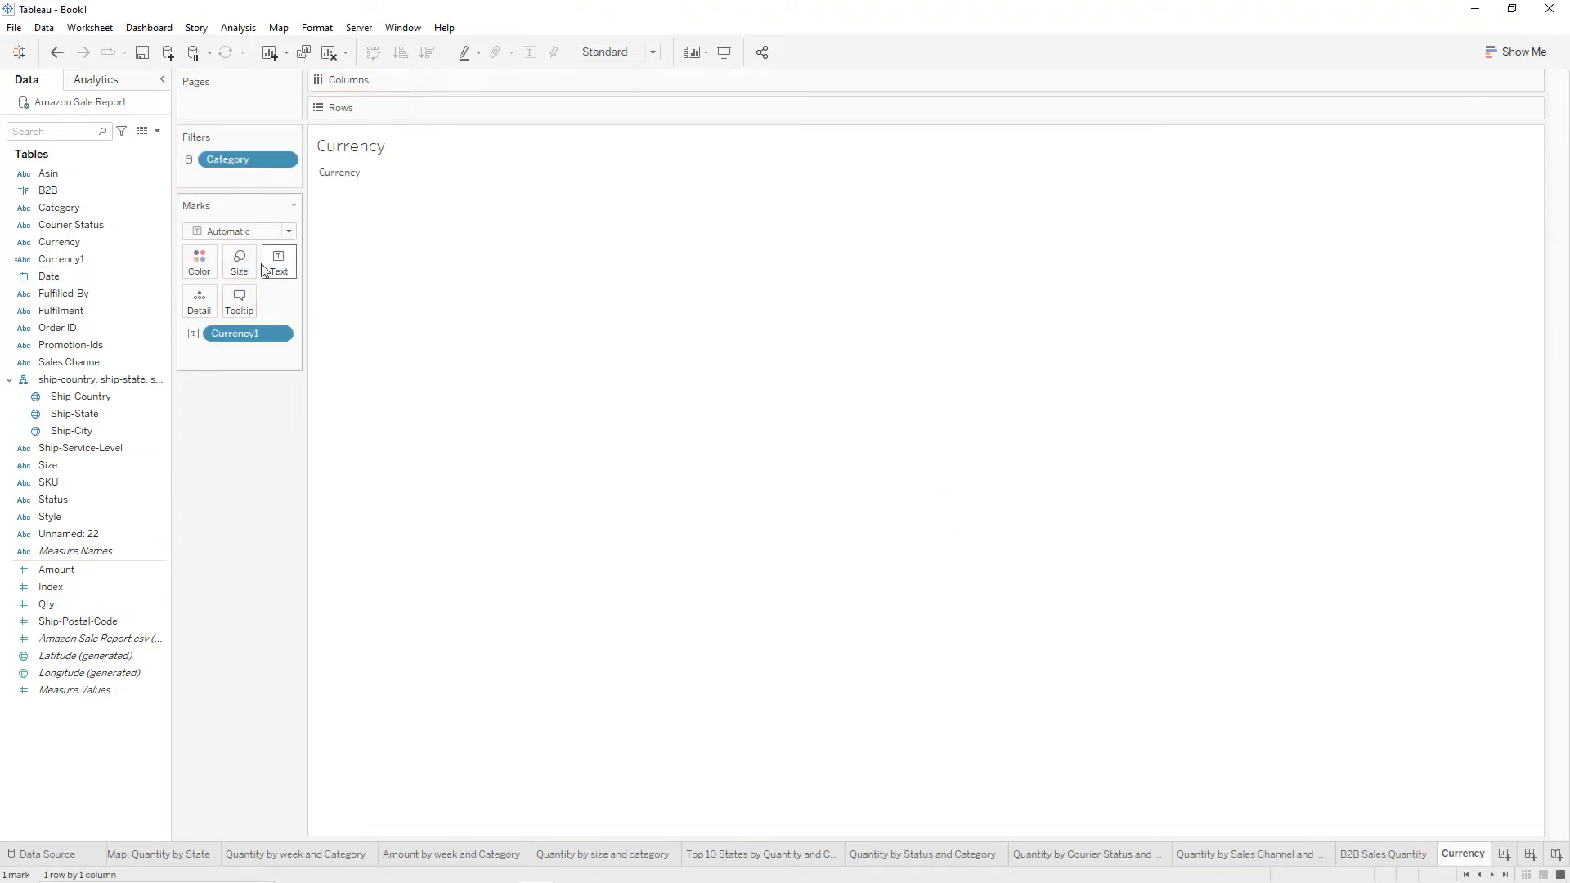
click(126, 243)
drag(76, 246, 278, 270)
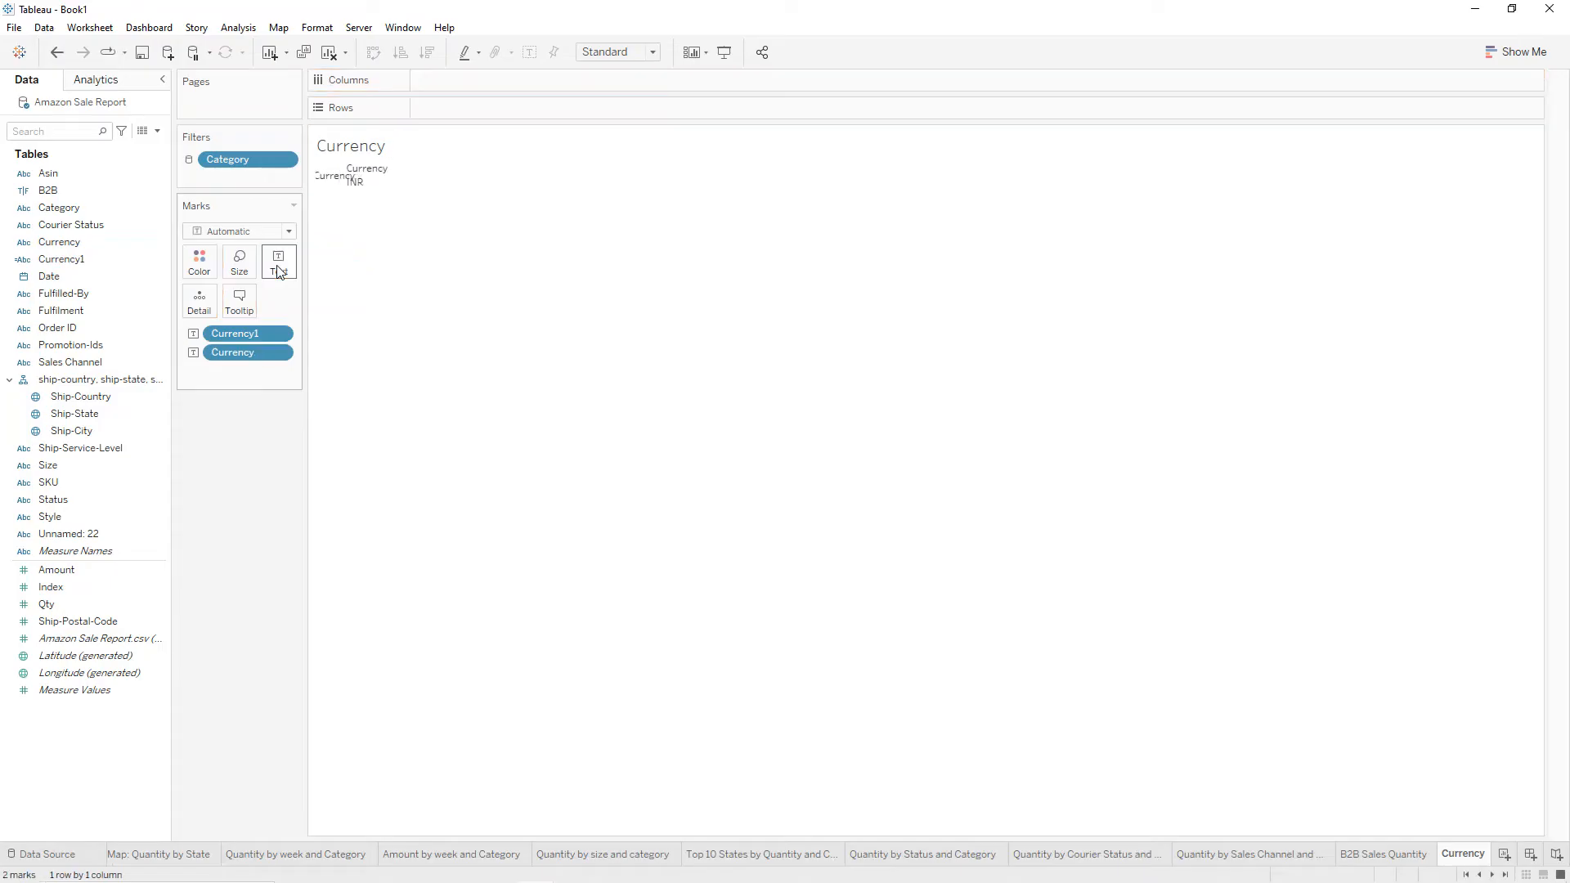
right_click(339, 182)
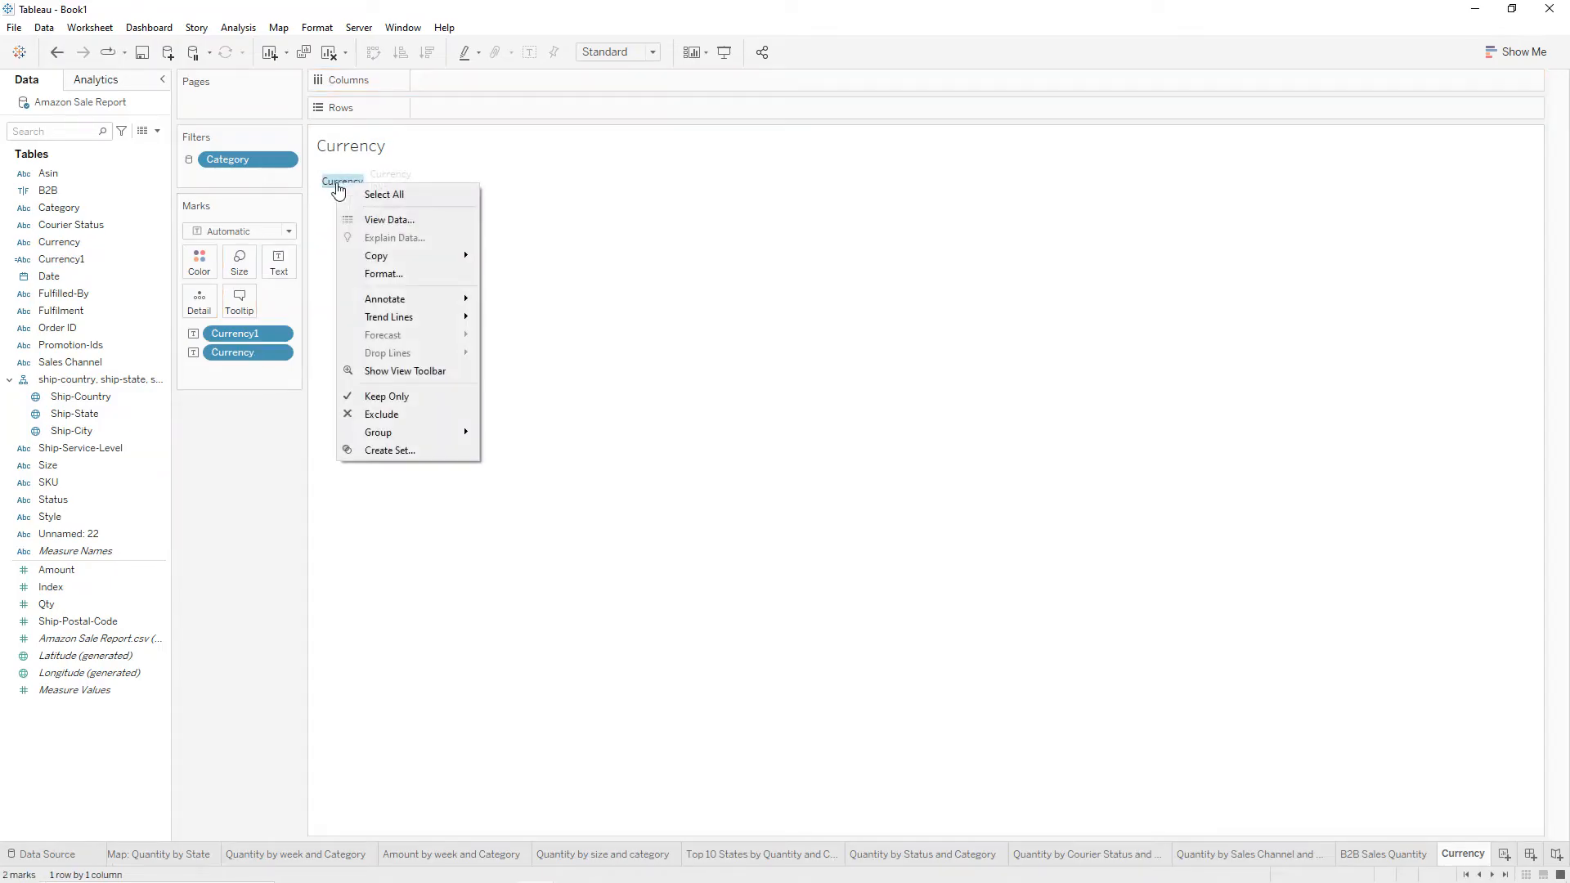
click(384, 414)
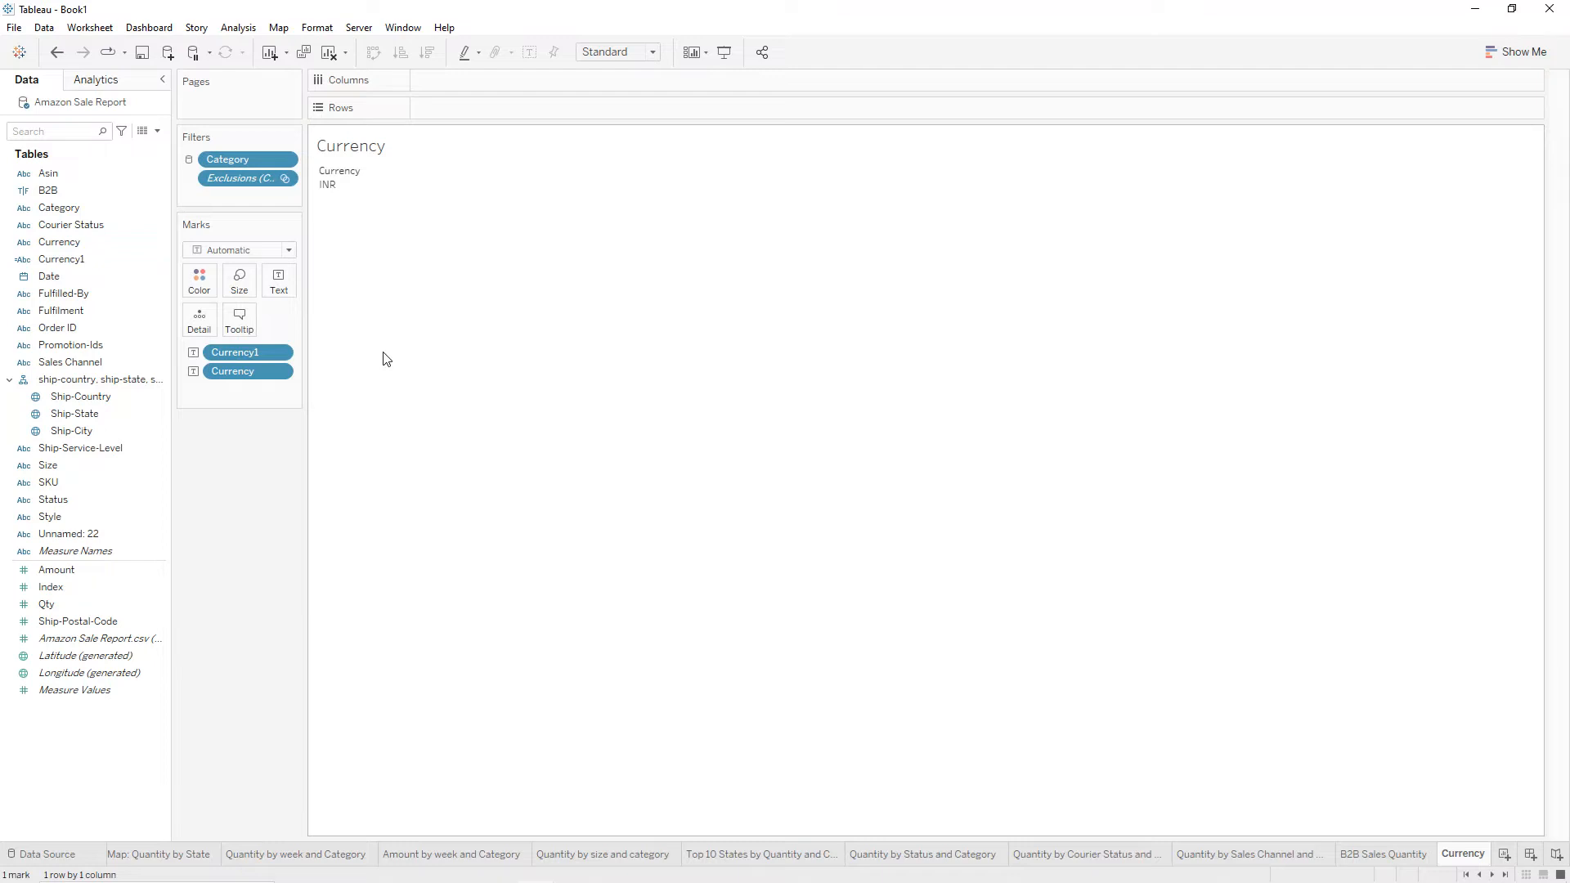
Hide the Currency worksheet's title and set the worksheet shading to orange.
right_click(365, 152)
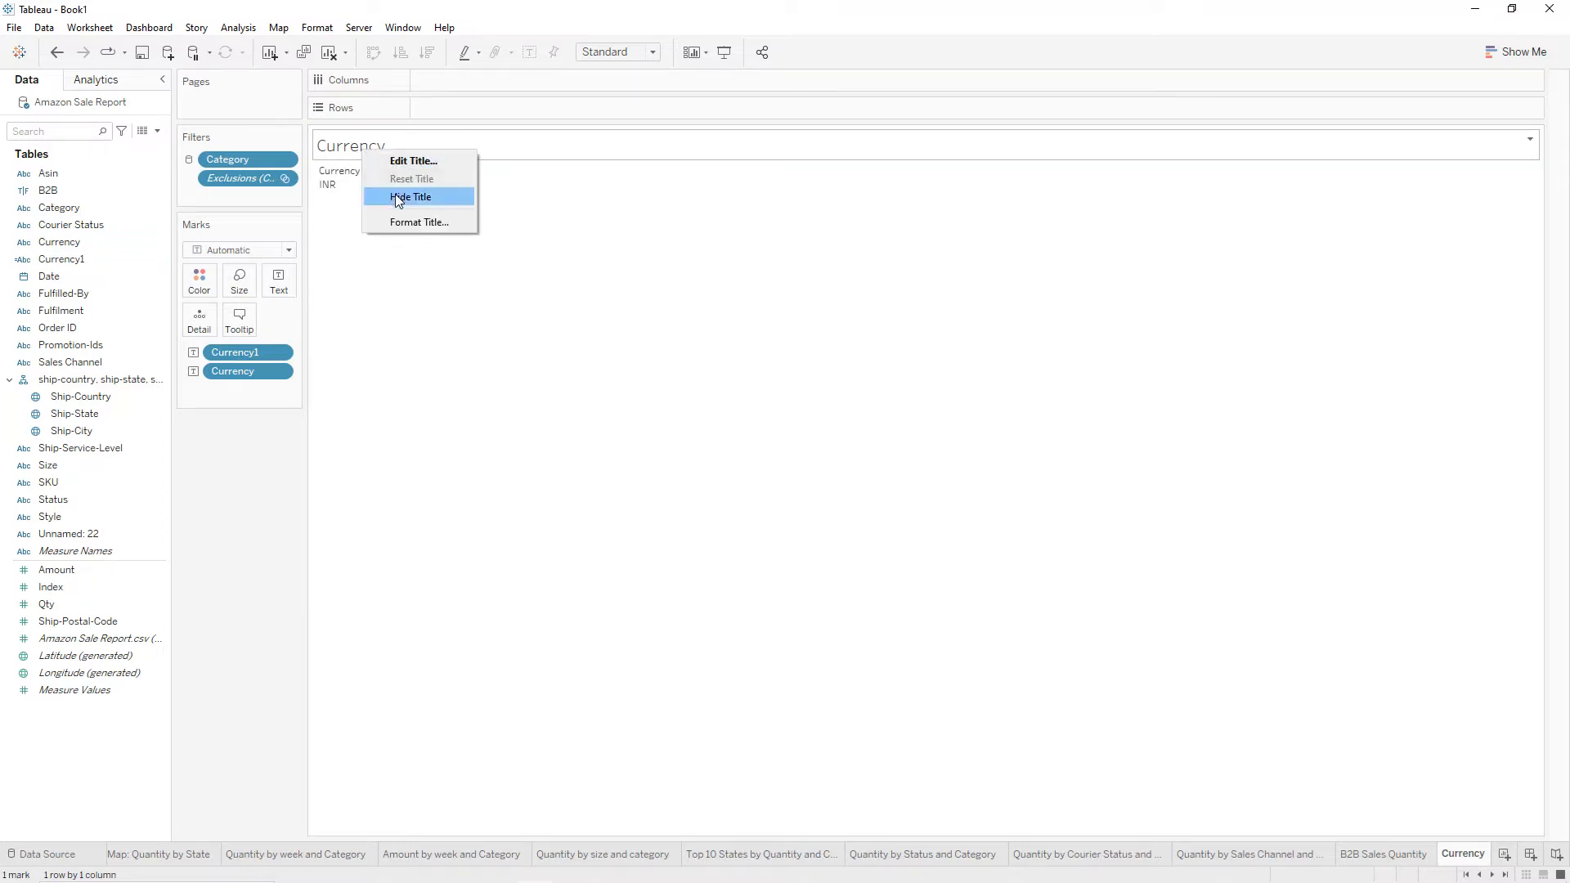
click(401, 195)
right_click(345, 151)
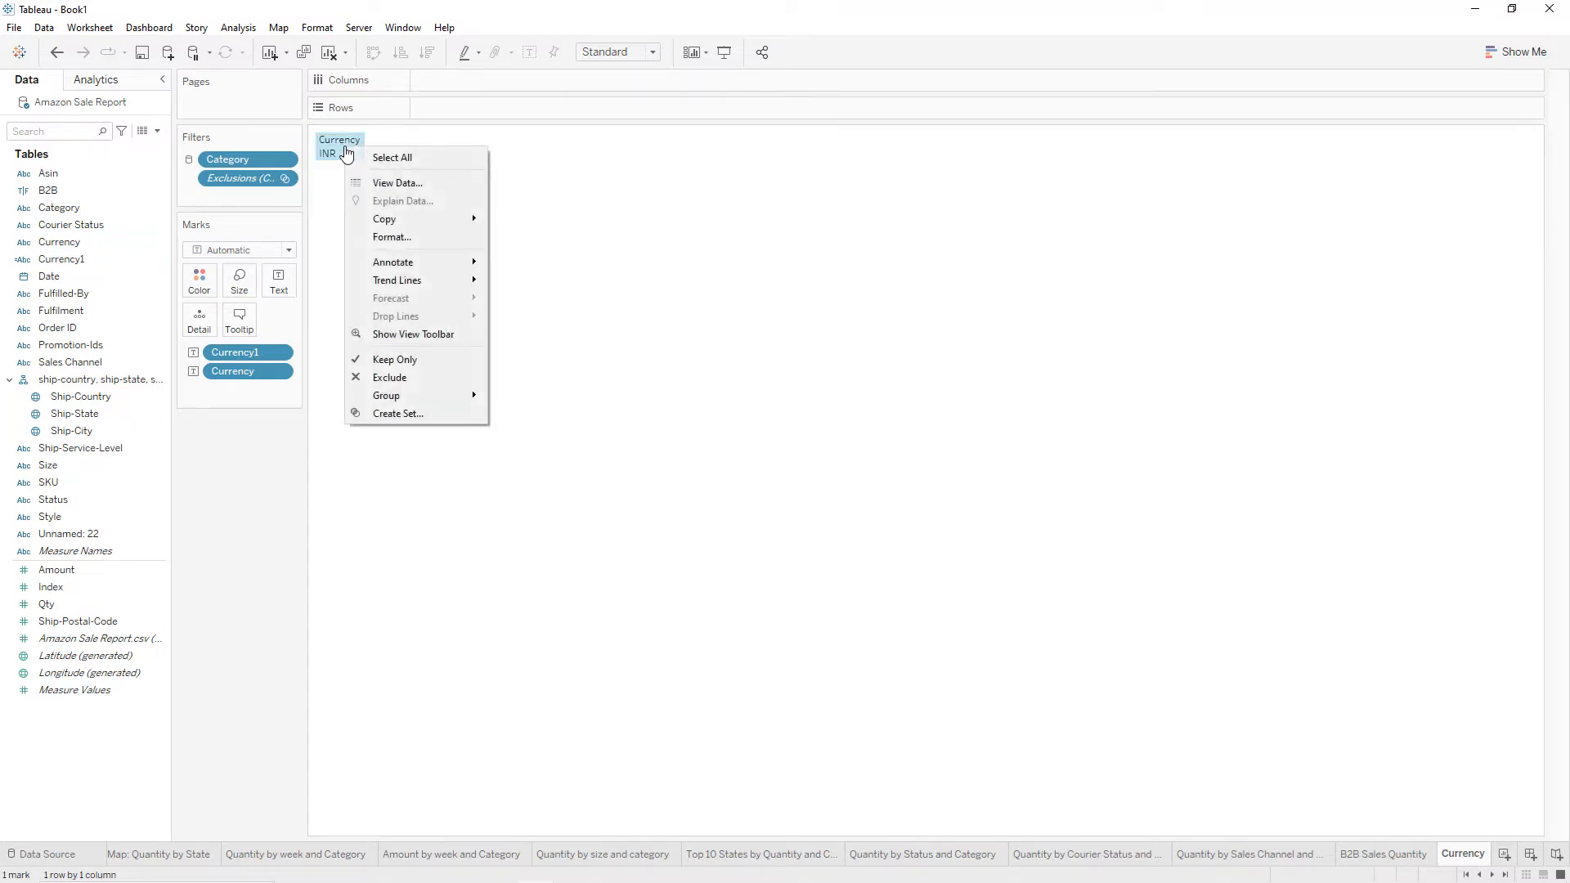
click(391, 236)
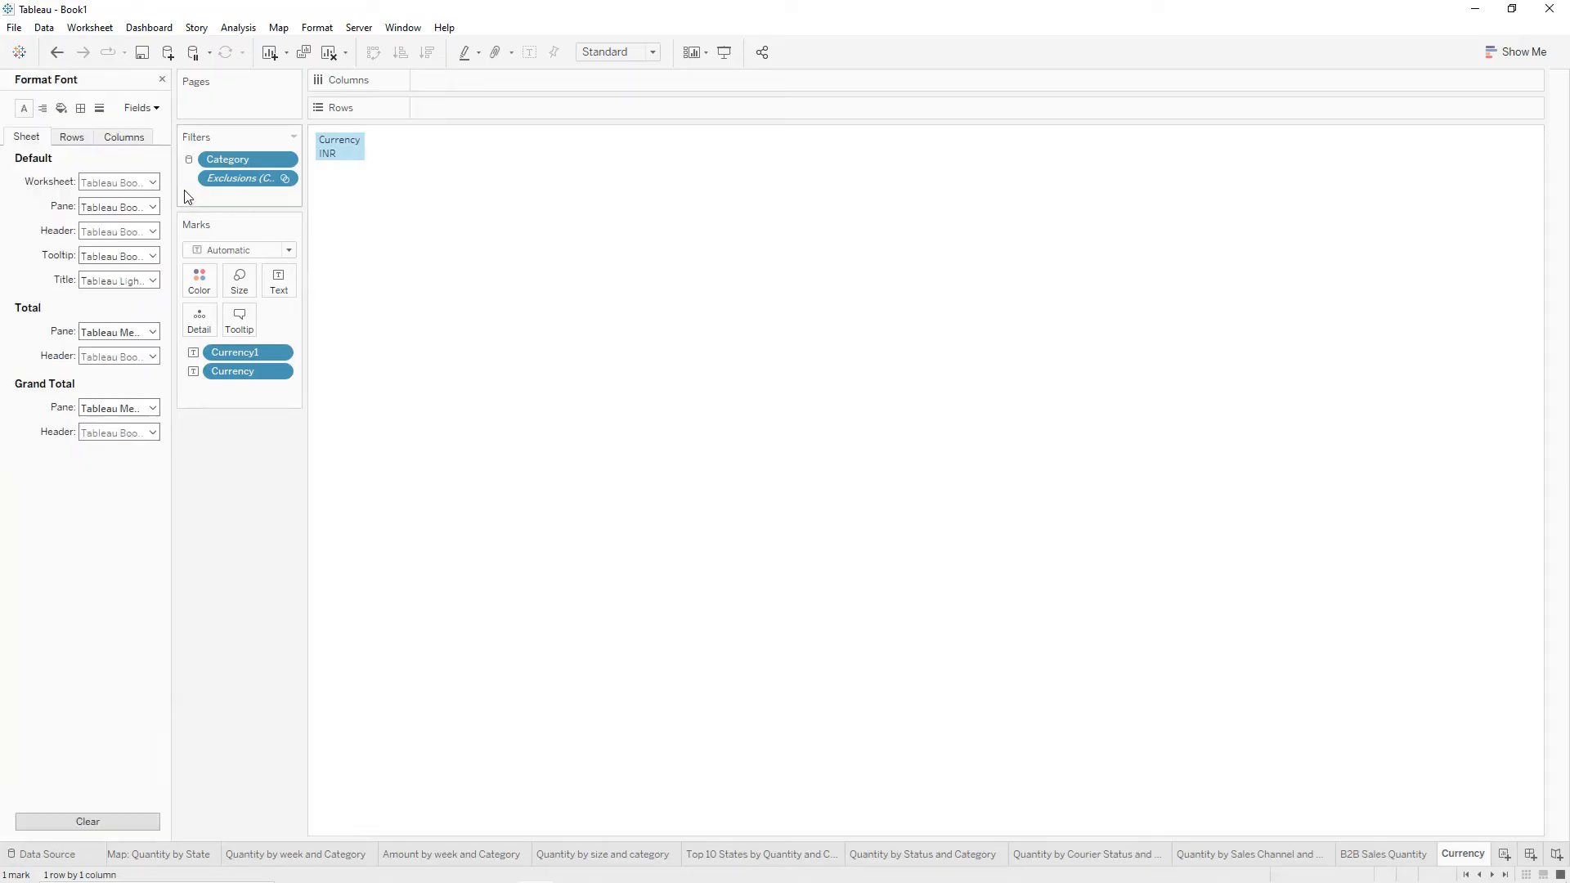
click(62, 108)
click(108, 182)
click(90, 299)
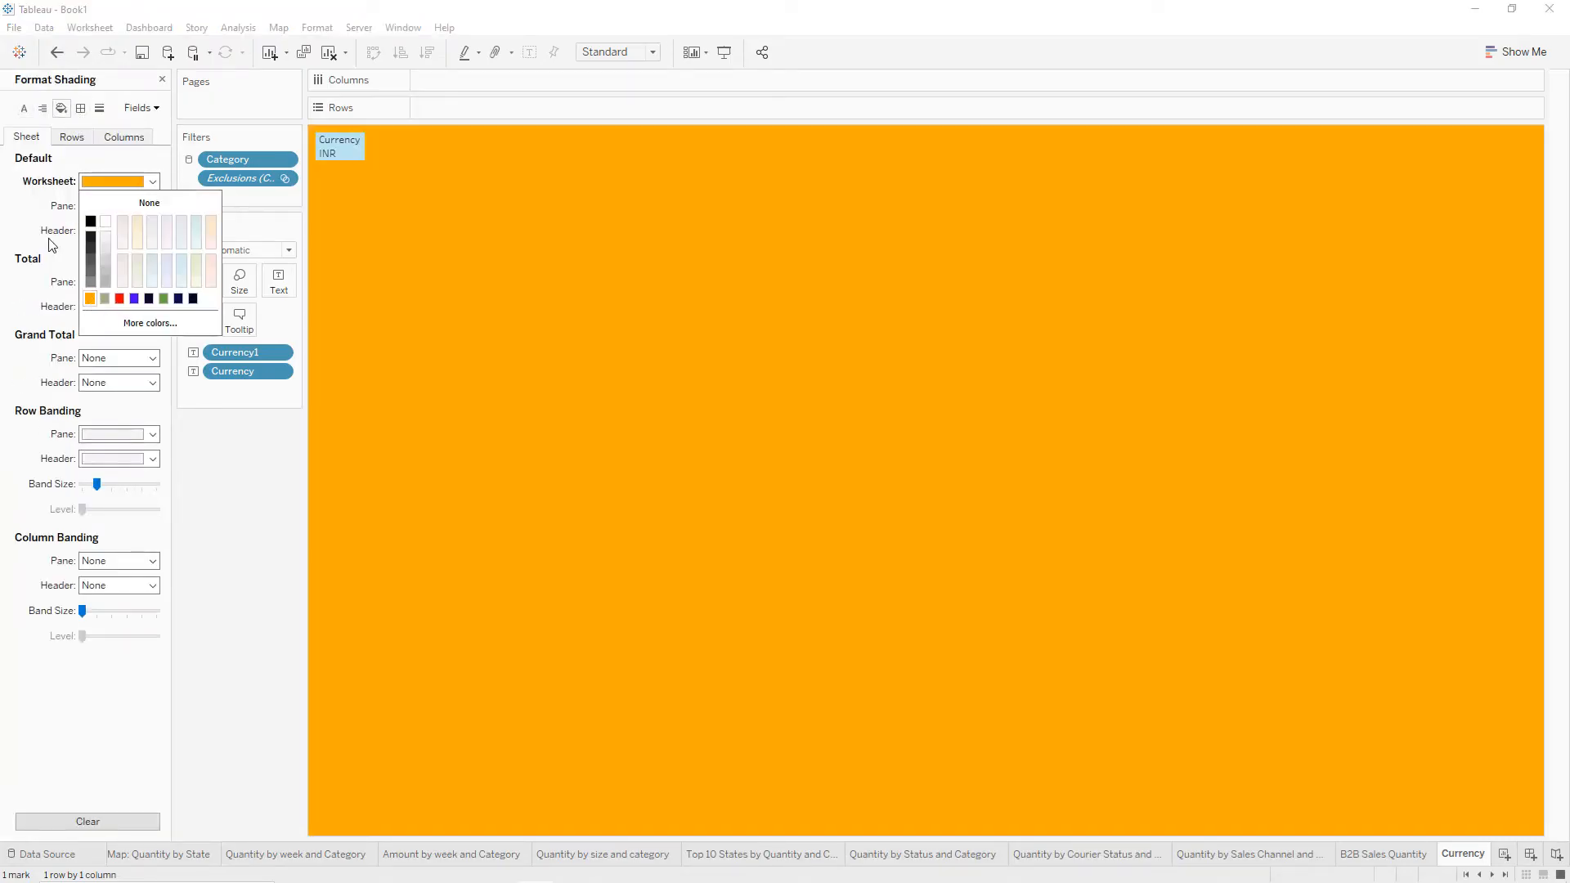
Set the worksheet's default font to bold, size 10.
click(23, 108)
click(102, 187)
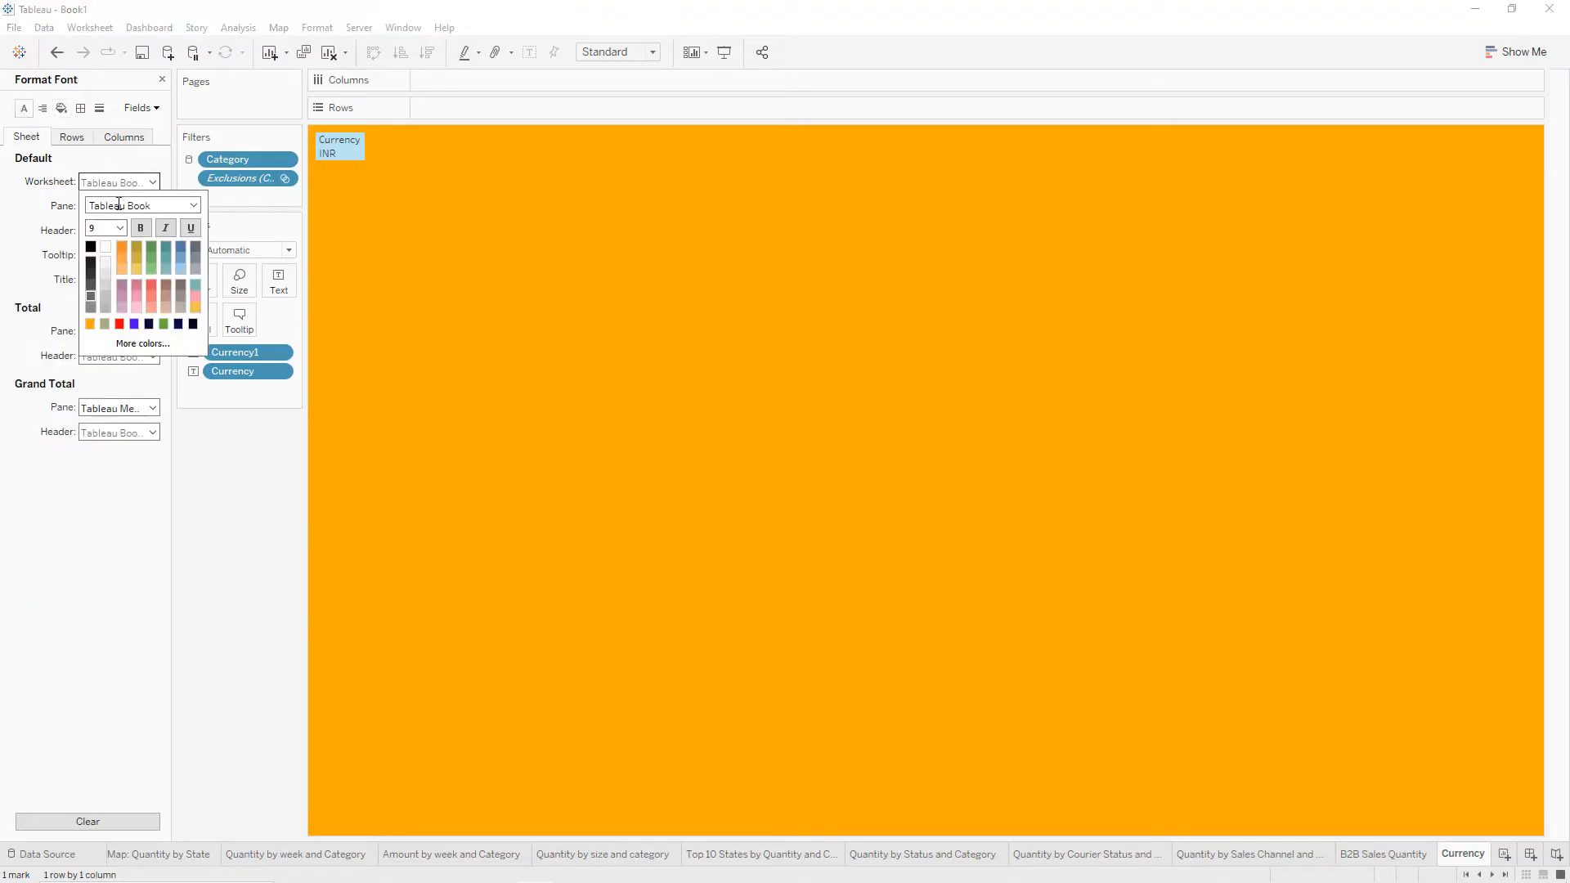
click(119, 228)
click(113, 265)
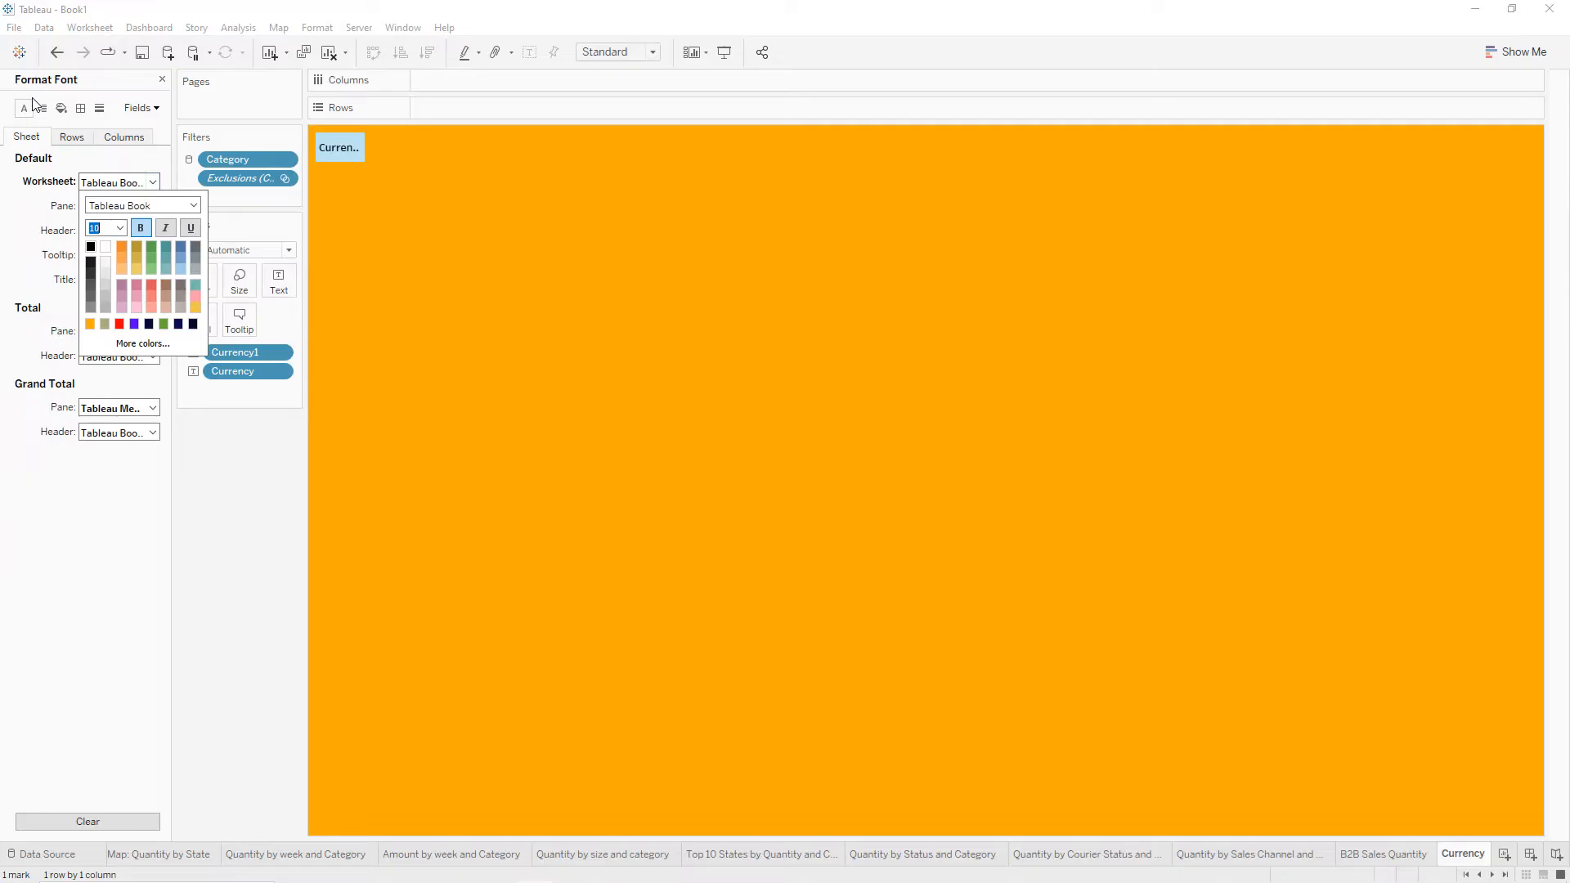
Center the pane text horizontally and widen the cell to fit the full Currency label.
click(42, 108)
click(42, 108)
click(119, 181)
click(121, 247)
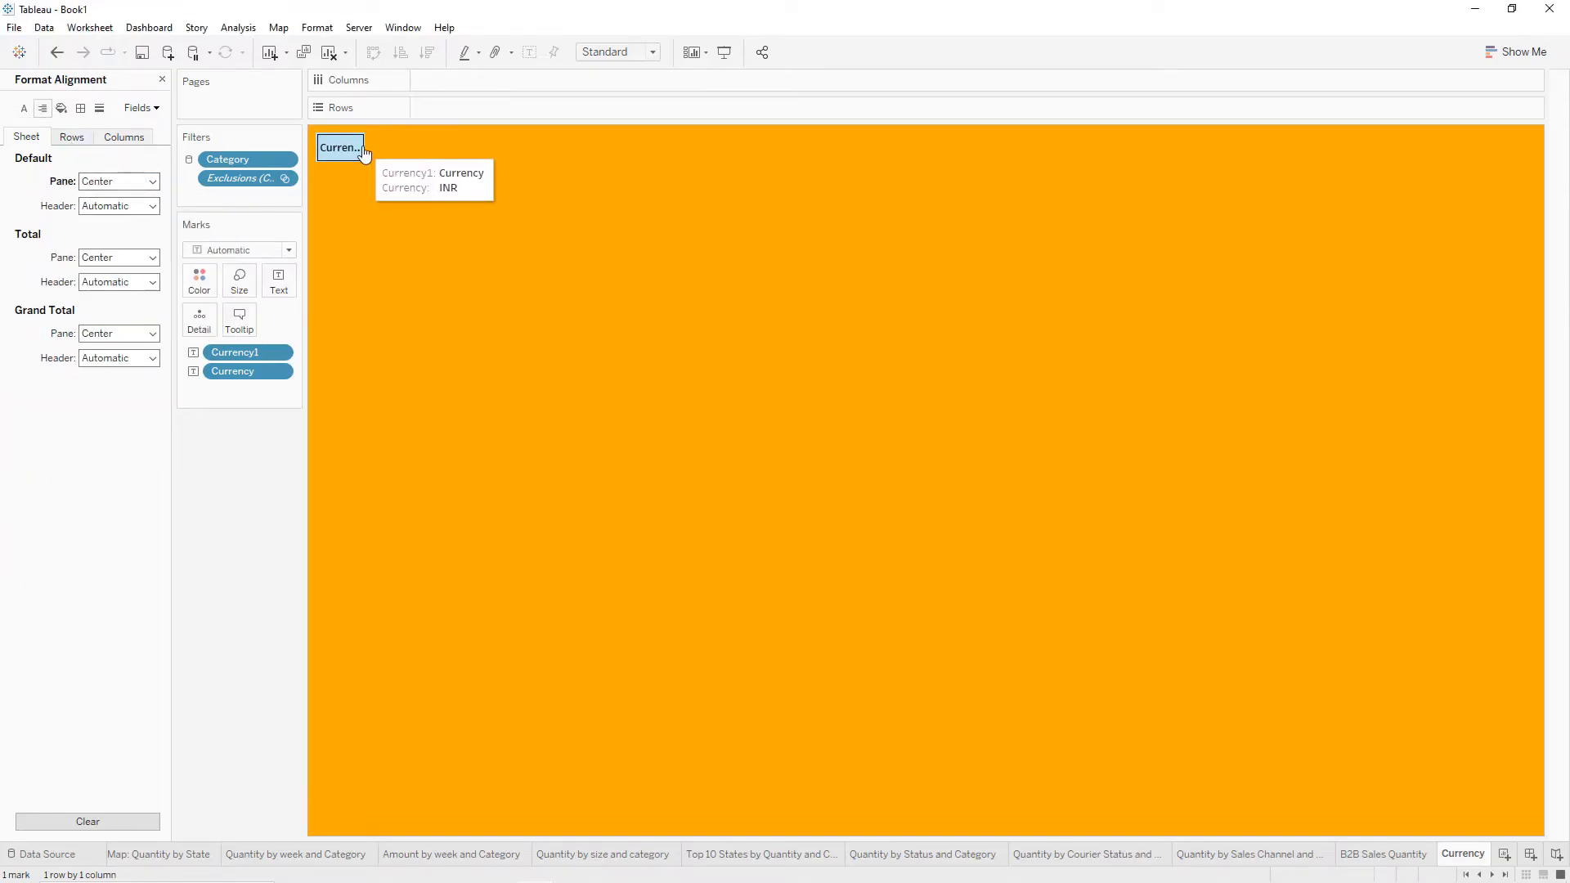
drag(398, 148, 399, 148)
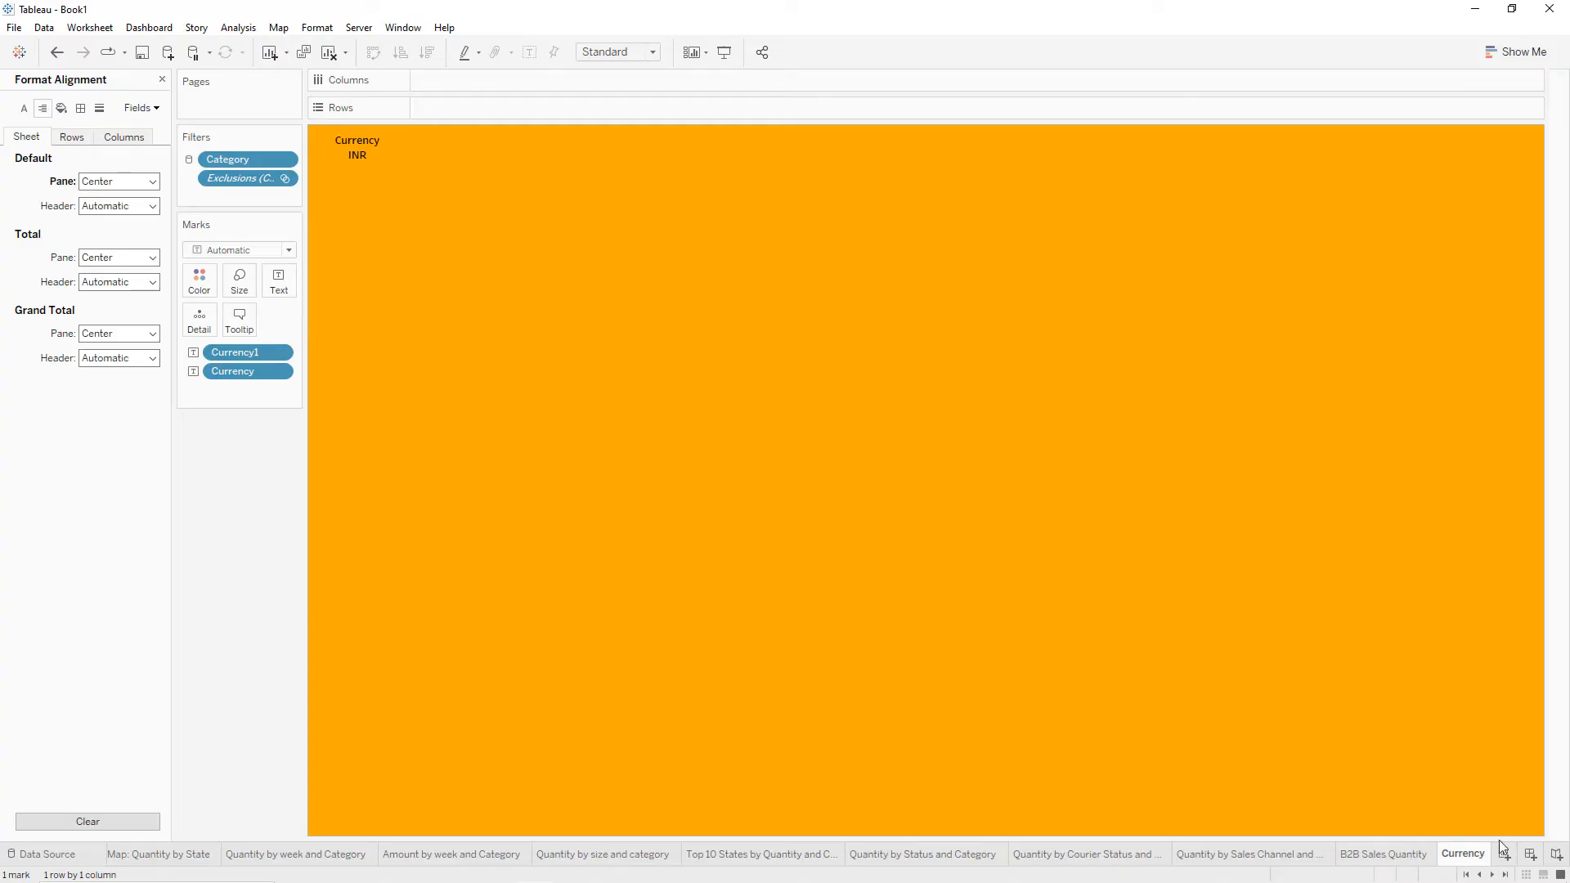
Duplicate the Currency worksheet and rename the copy as Total Quantity.
right_click(1472, 852)
click(1470, 694)
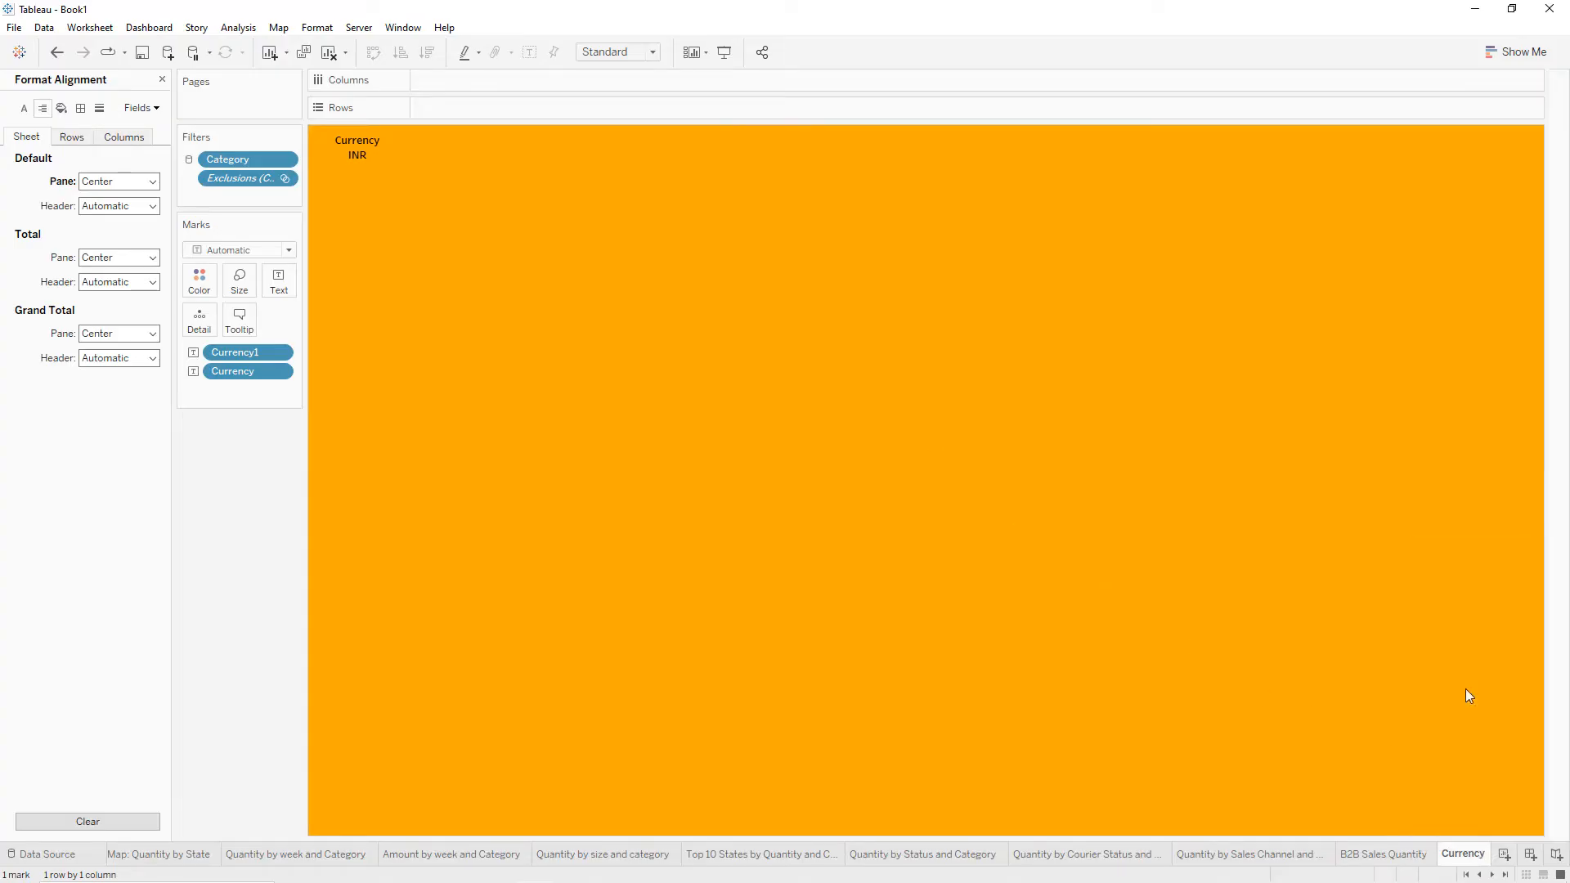
double_click(1461, 853)
text(Total Quantity)
double_click(1462, 853)
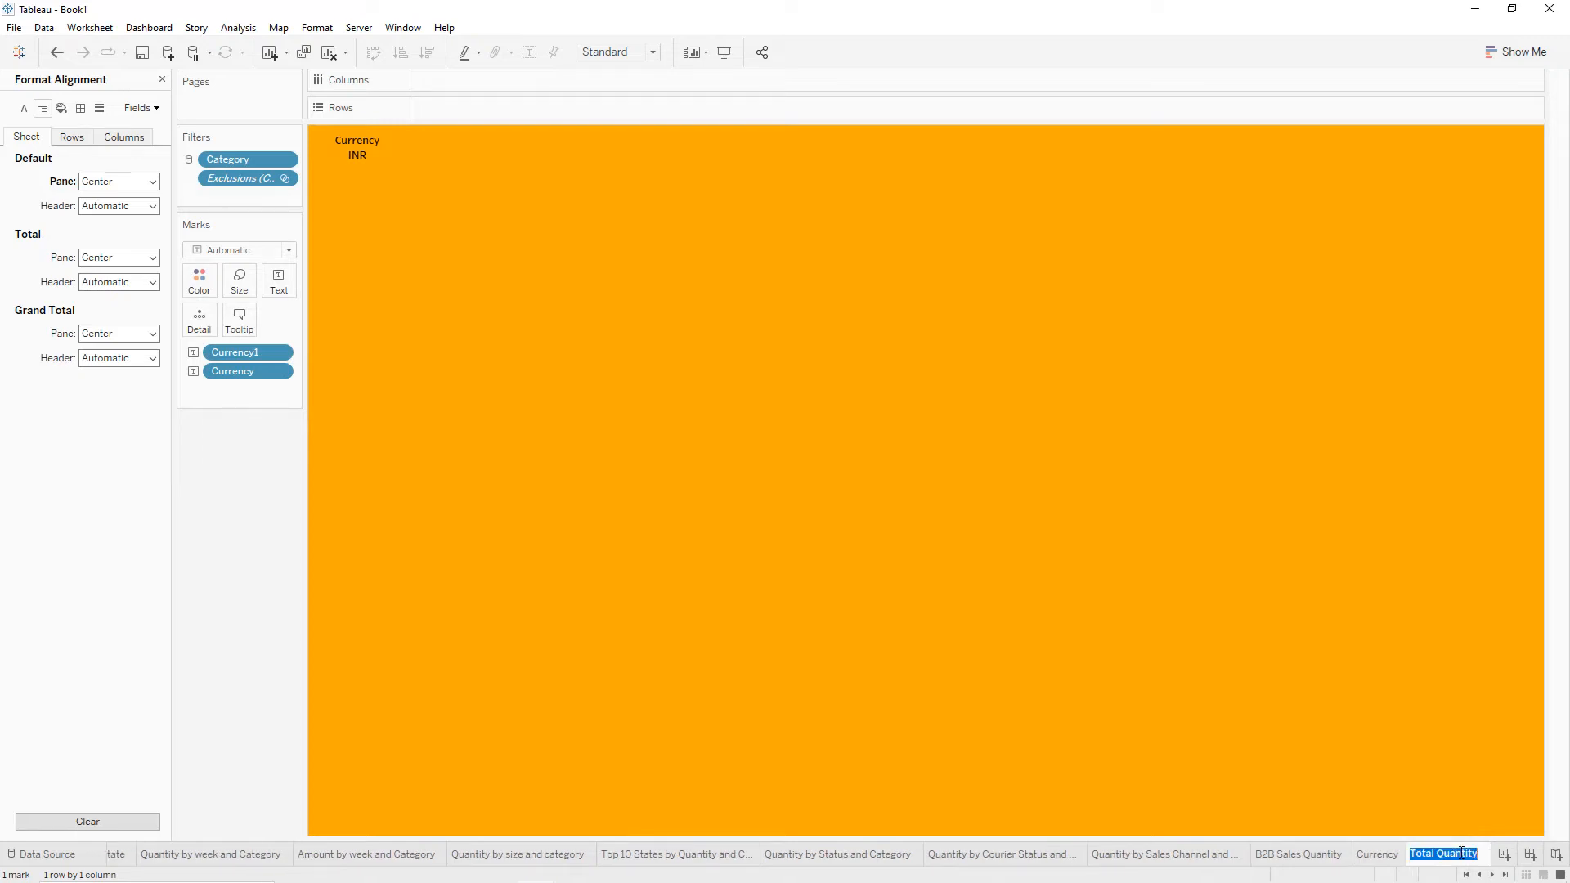
click(1456, 817)
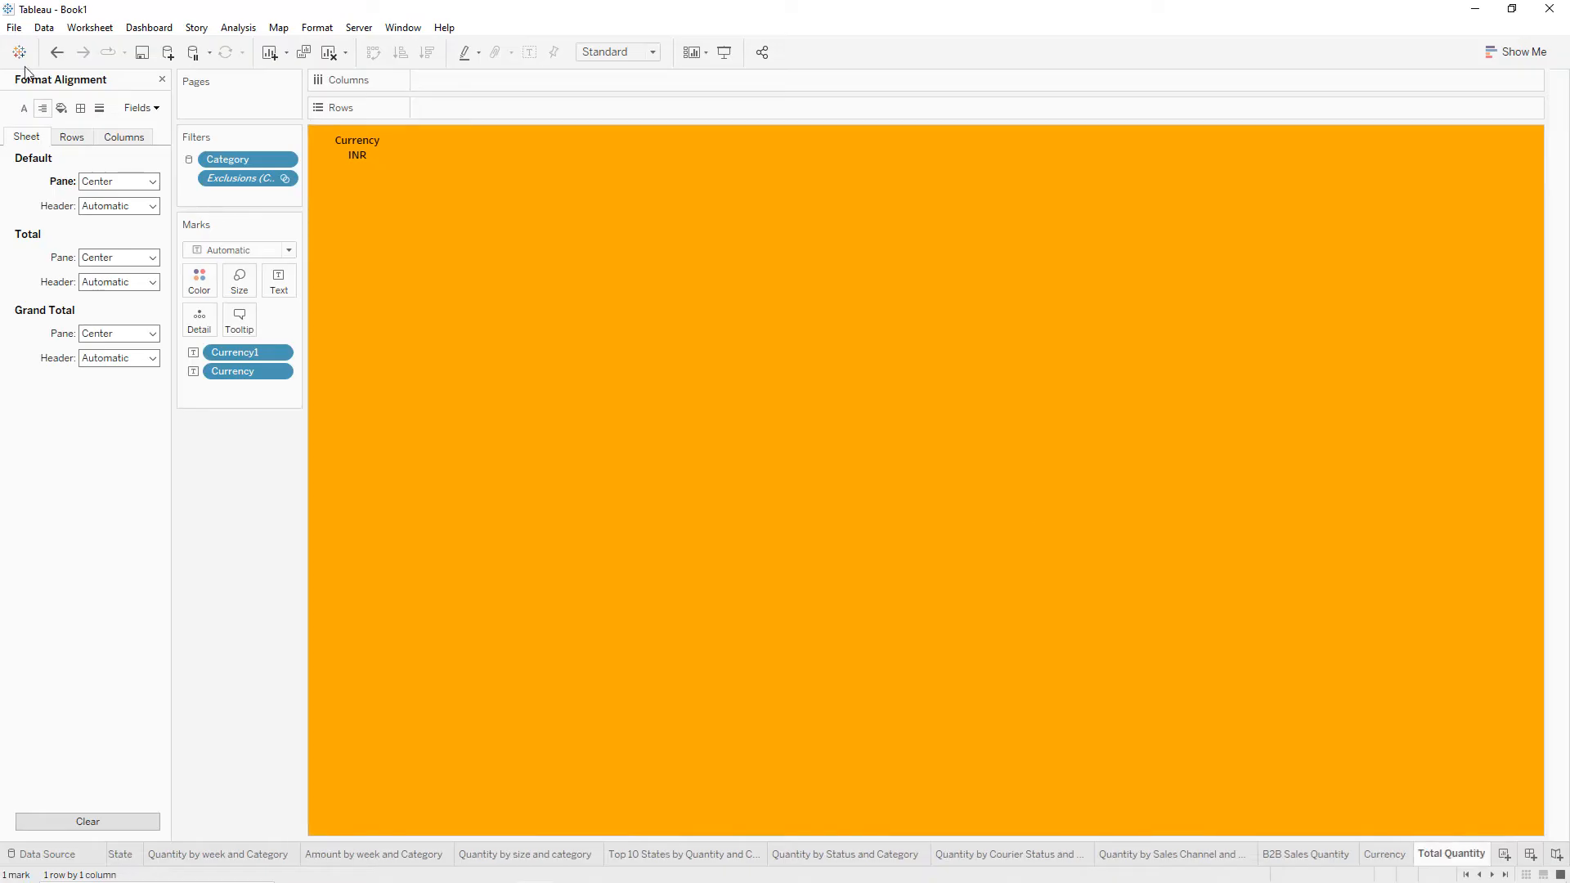
Close the formatting pane and create a calculated field named Total Quantity with the formula "Total Quantity".
click(162, 79)
click(157, 130)
click(145, 148)
text(Total Quantity)
click(582, 253)
text("Total Quantity")
click(868, 421)
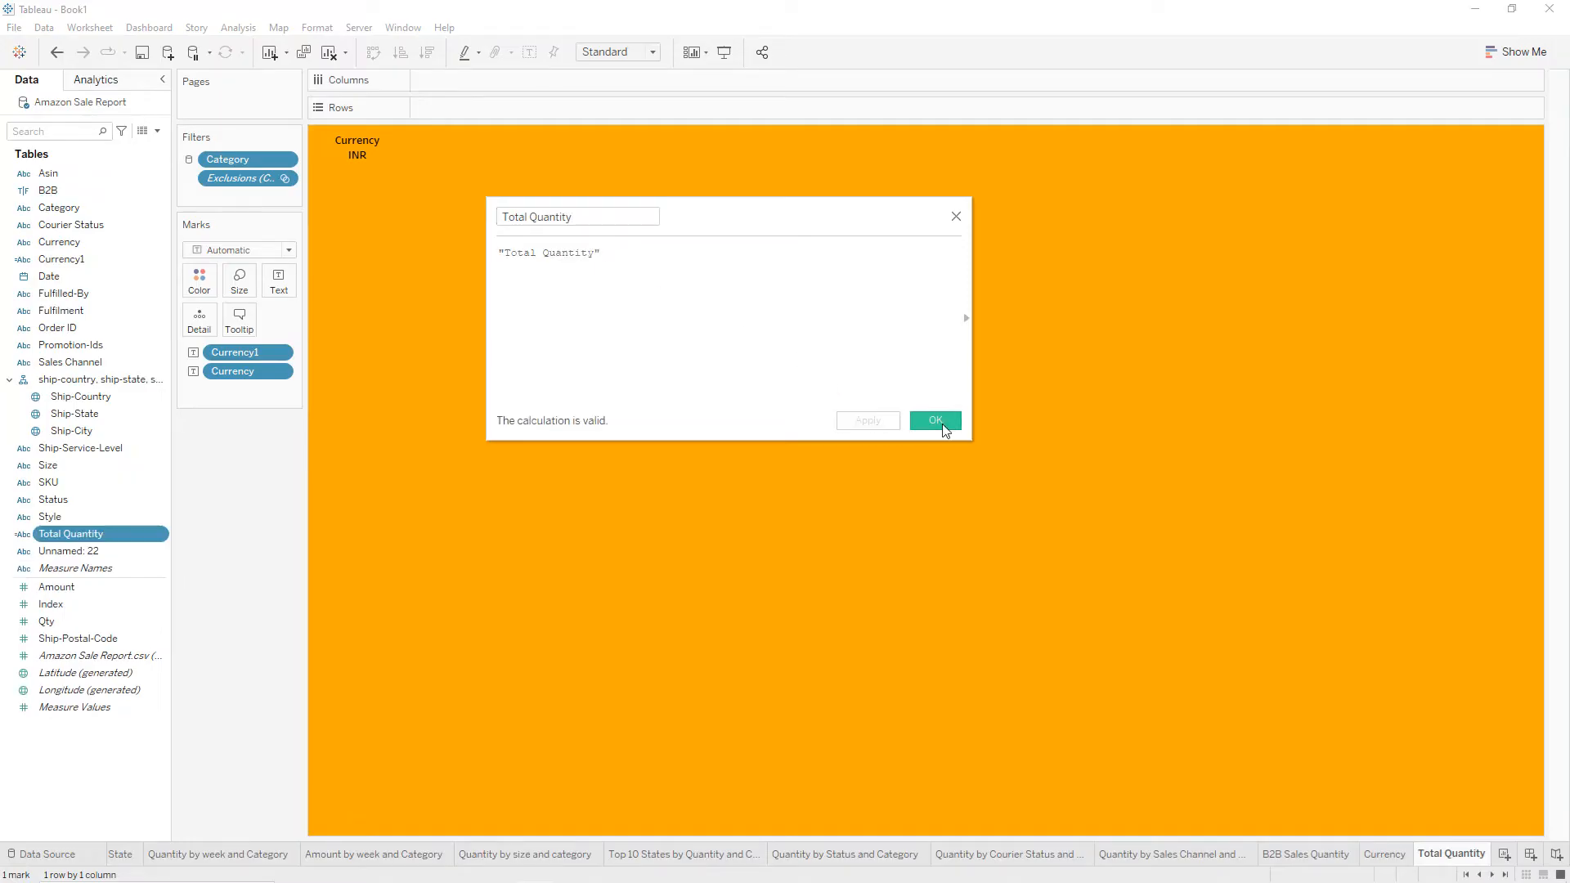
click(936, 420)
Replace both currency fields on the Text mark with Total Quantity and SUM(Qty), removing the exclusions filter as well.
click(248, 372)
key(Delete)
click(236, 360)
key(Delete)
drag(243, 189, 239, 440)
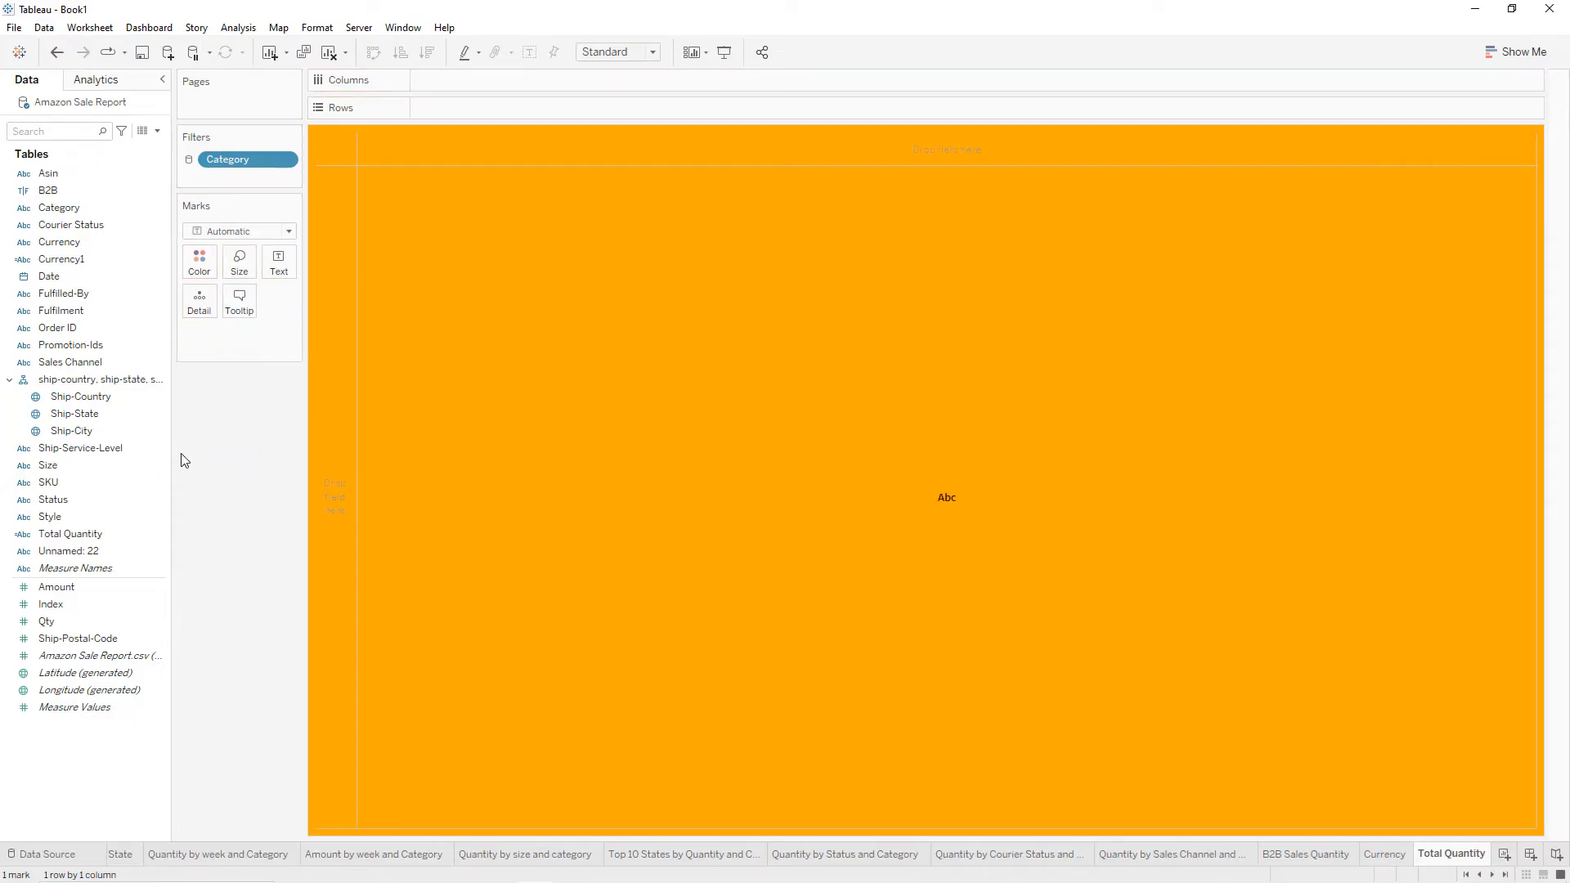
drag(93, 536, 282, 270)
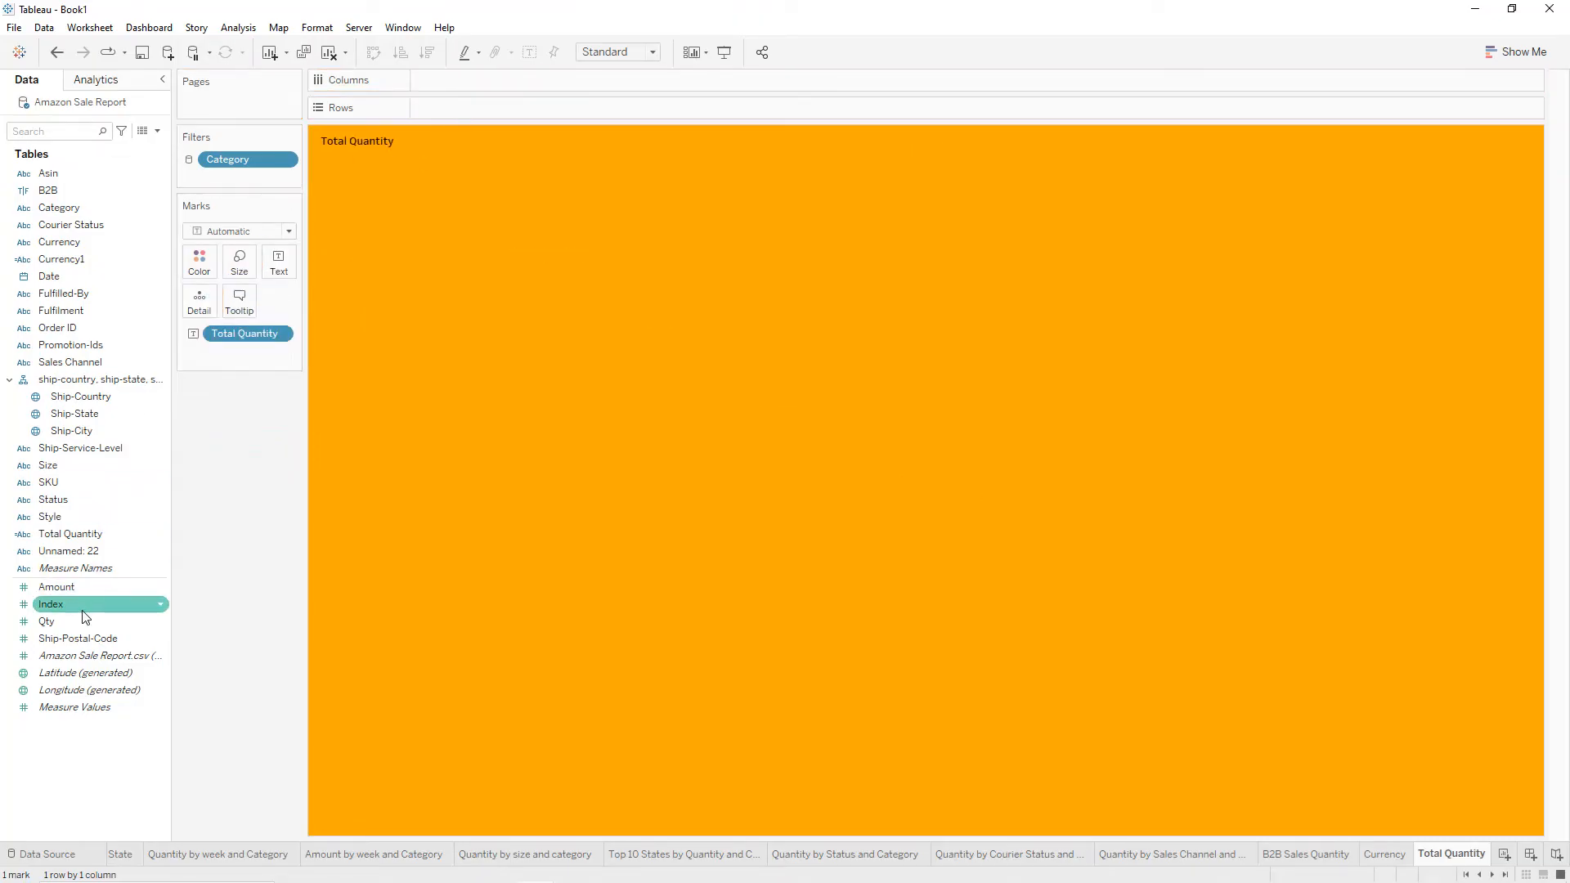
drag(80, 620, 292, 270)
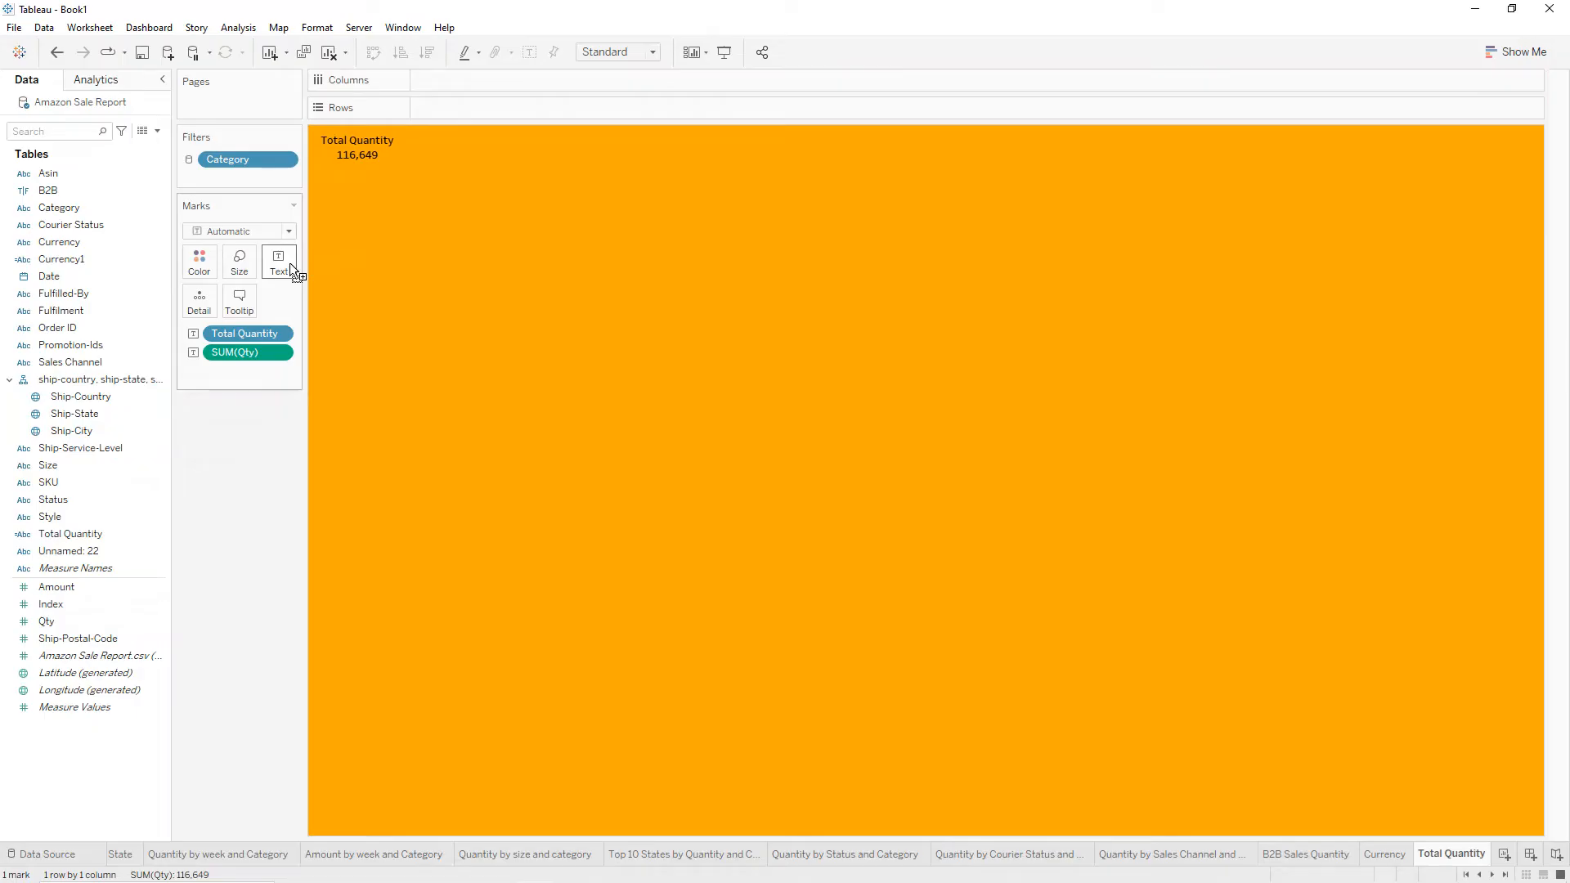
Duplicate the Total Quantity worksheet, rename the copy as Total Amount and copy that name.
right_click(1444, 853)
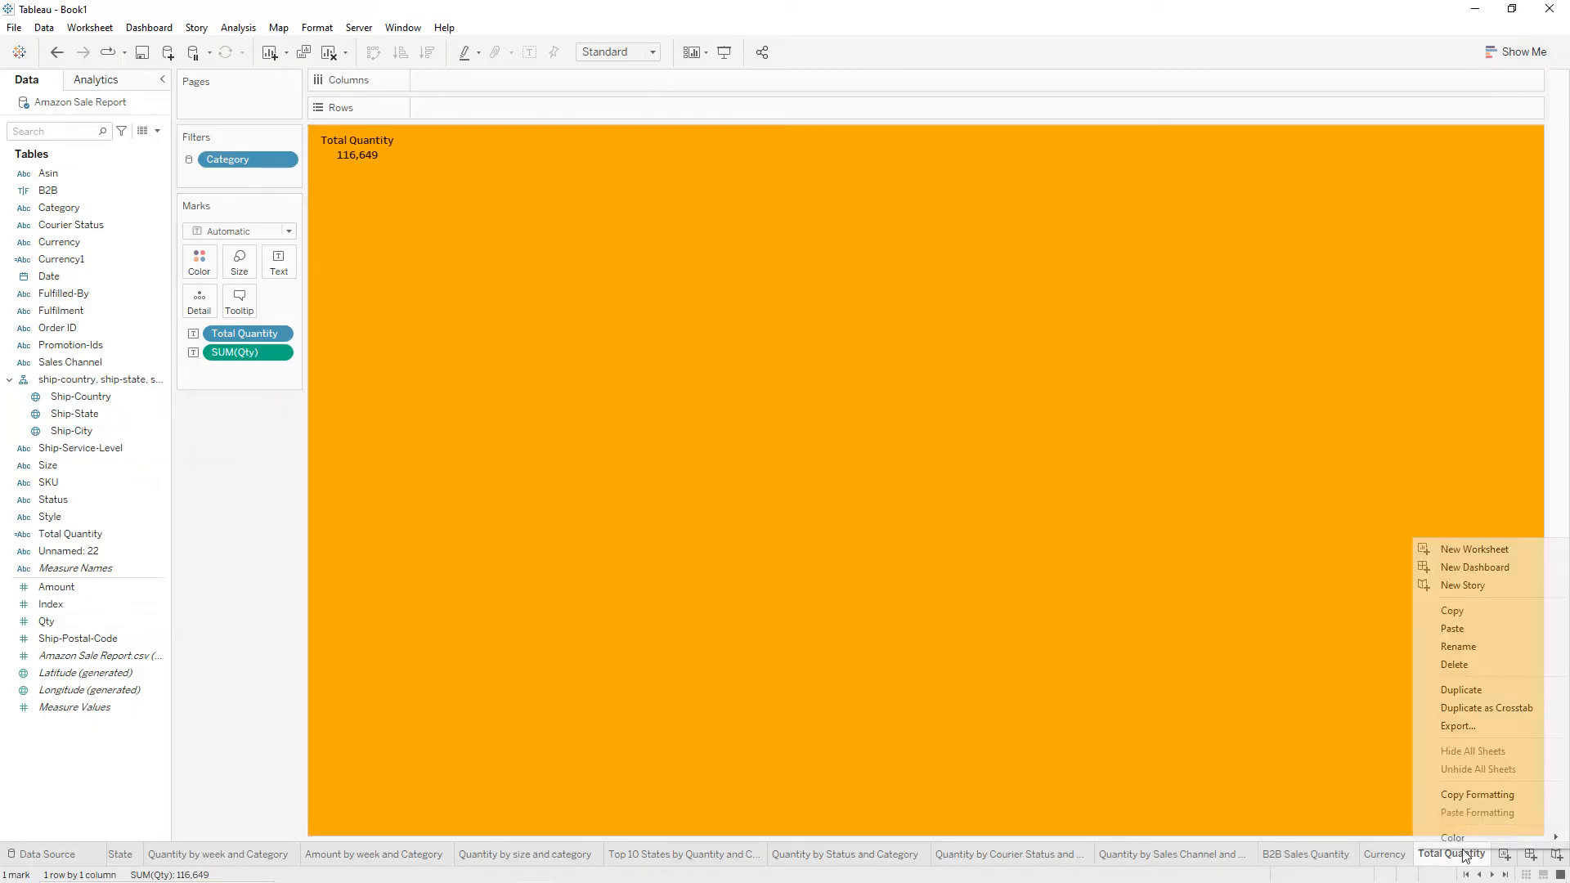
click(1460, 692)
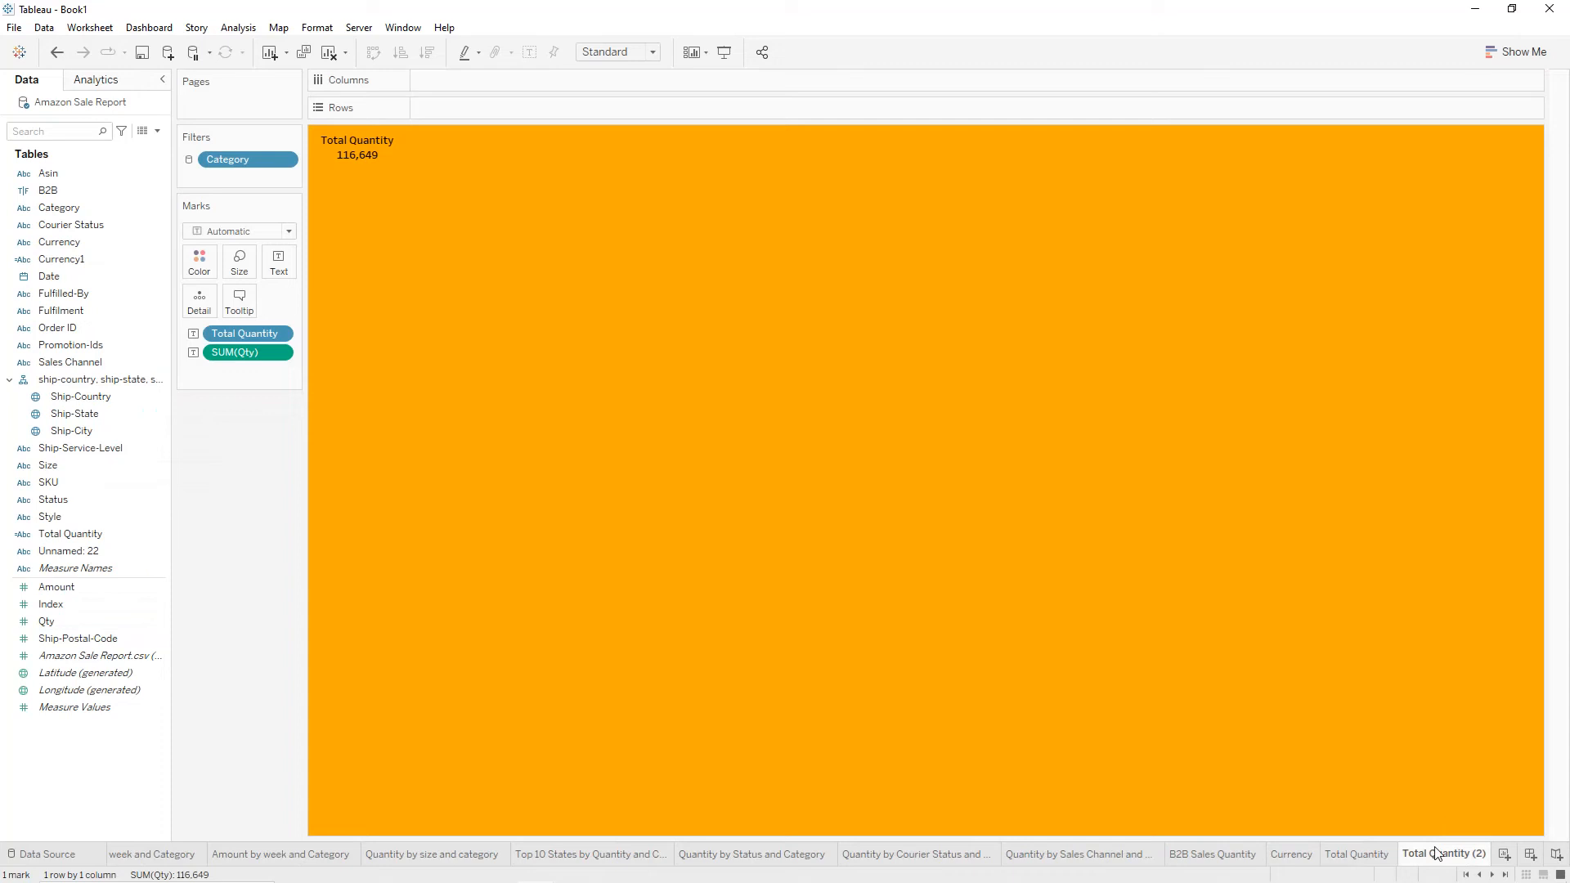
double_click(1438, 854)
text(T)
key(ctrl+a)
key(ctrl+c)
click(1361, 748)
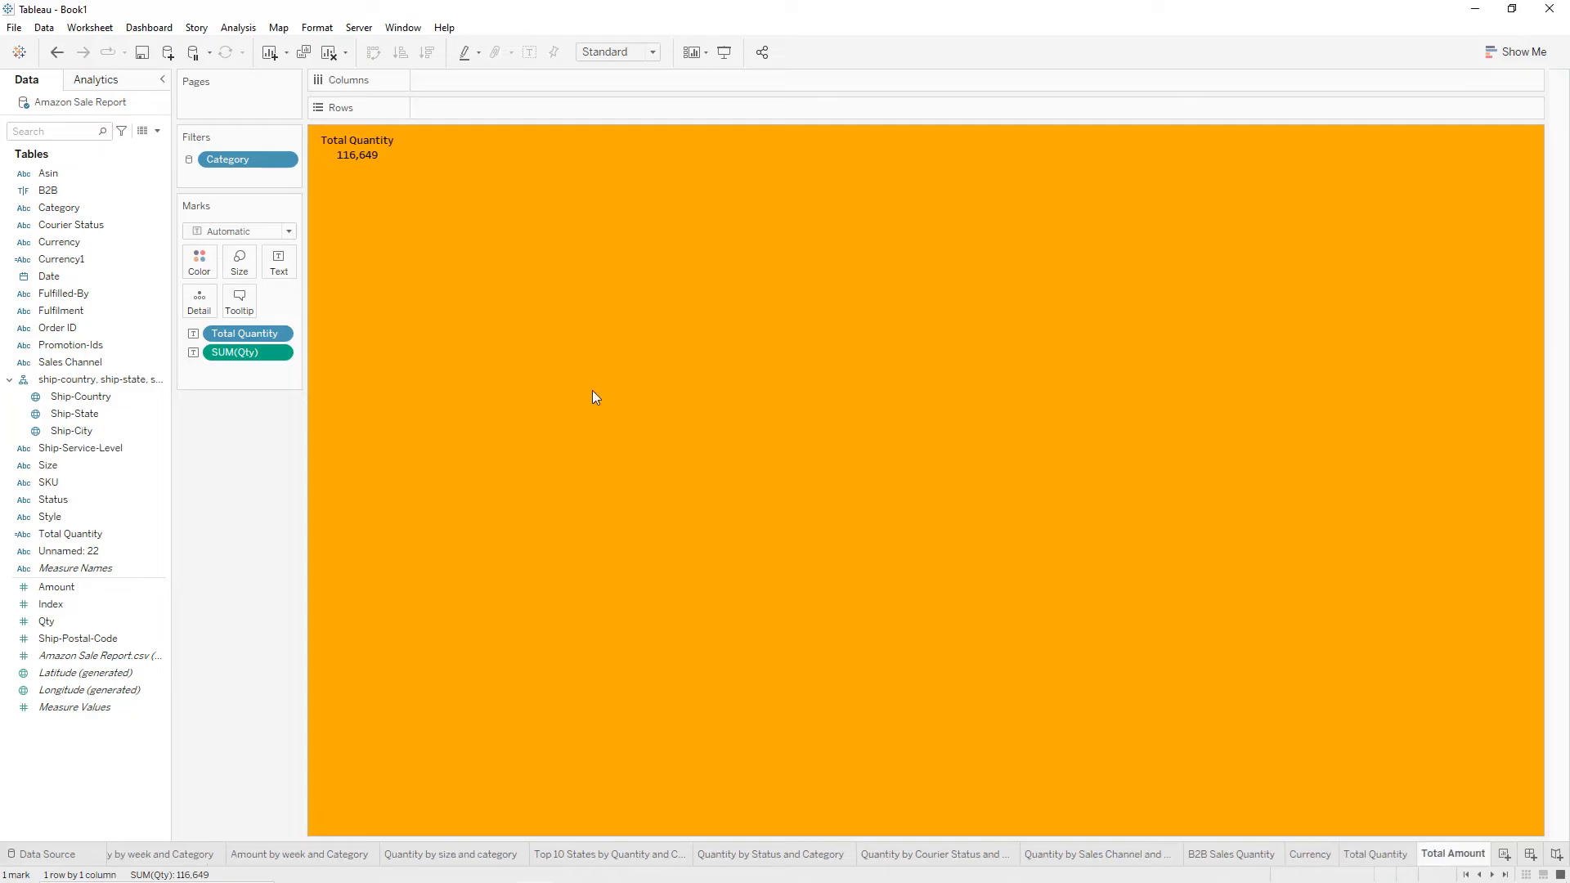
Create a calculated field named Total Amount with the formula "Total Amount".
click(157, 131)
click(157, 132)
click(157, 131)
click(134, 150)
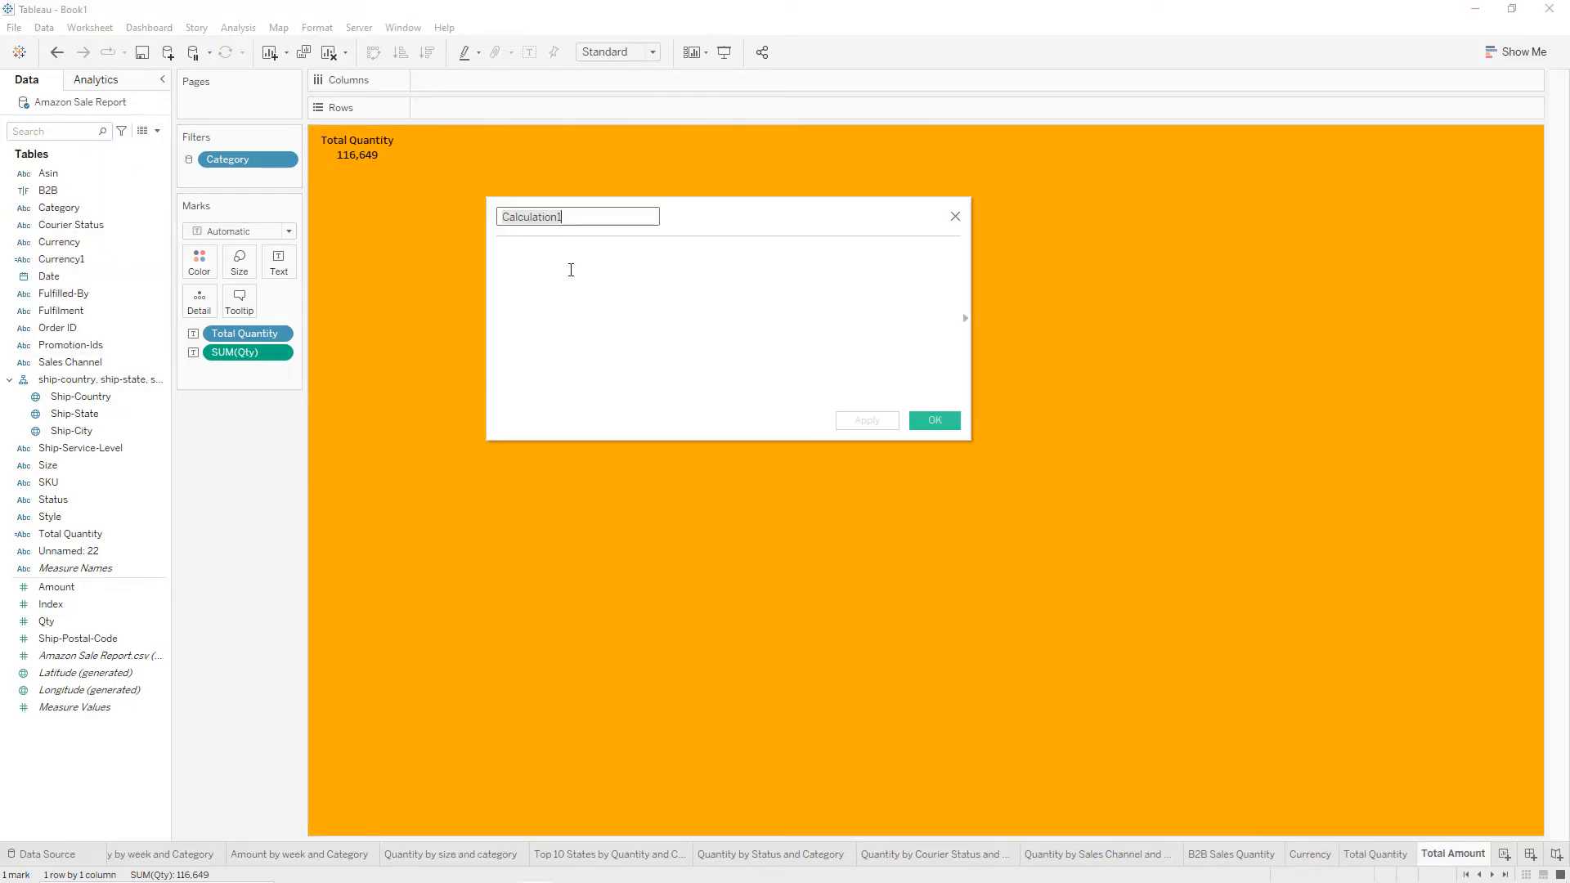
key(ctrl+v)
click(564, 258)
text(")
key(ctrl+v)
text(")
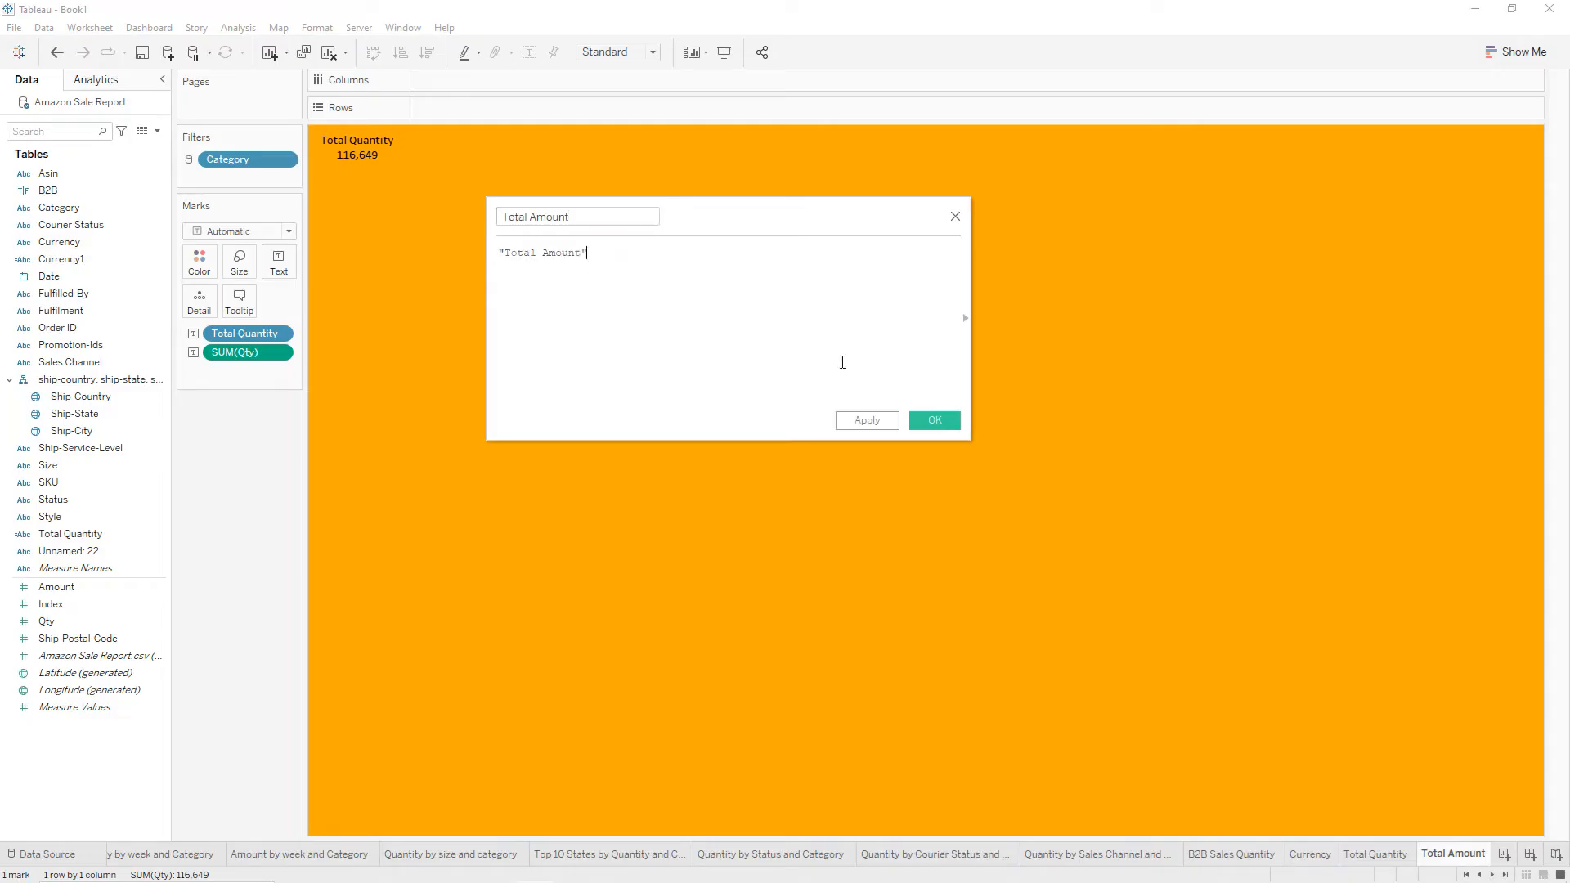
click(869, 421)
click(933, 421)
Replace Total Quantity and SUM(Qty) on the Text mark with Total Amount and SUM(Amount).
drag(238, 355, 234, 456)
drag(235, 341, 229, 406)
click(82, 535)
drag(88, 543, 279, 264)
click(65, 606)
drag(65, 610, 275, 274)
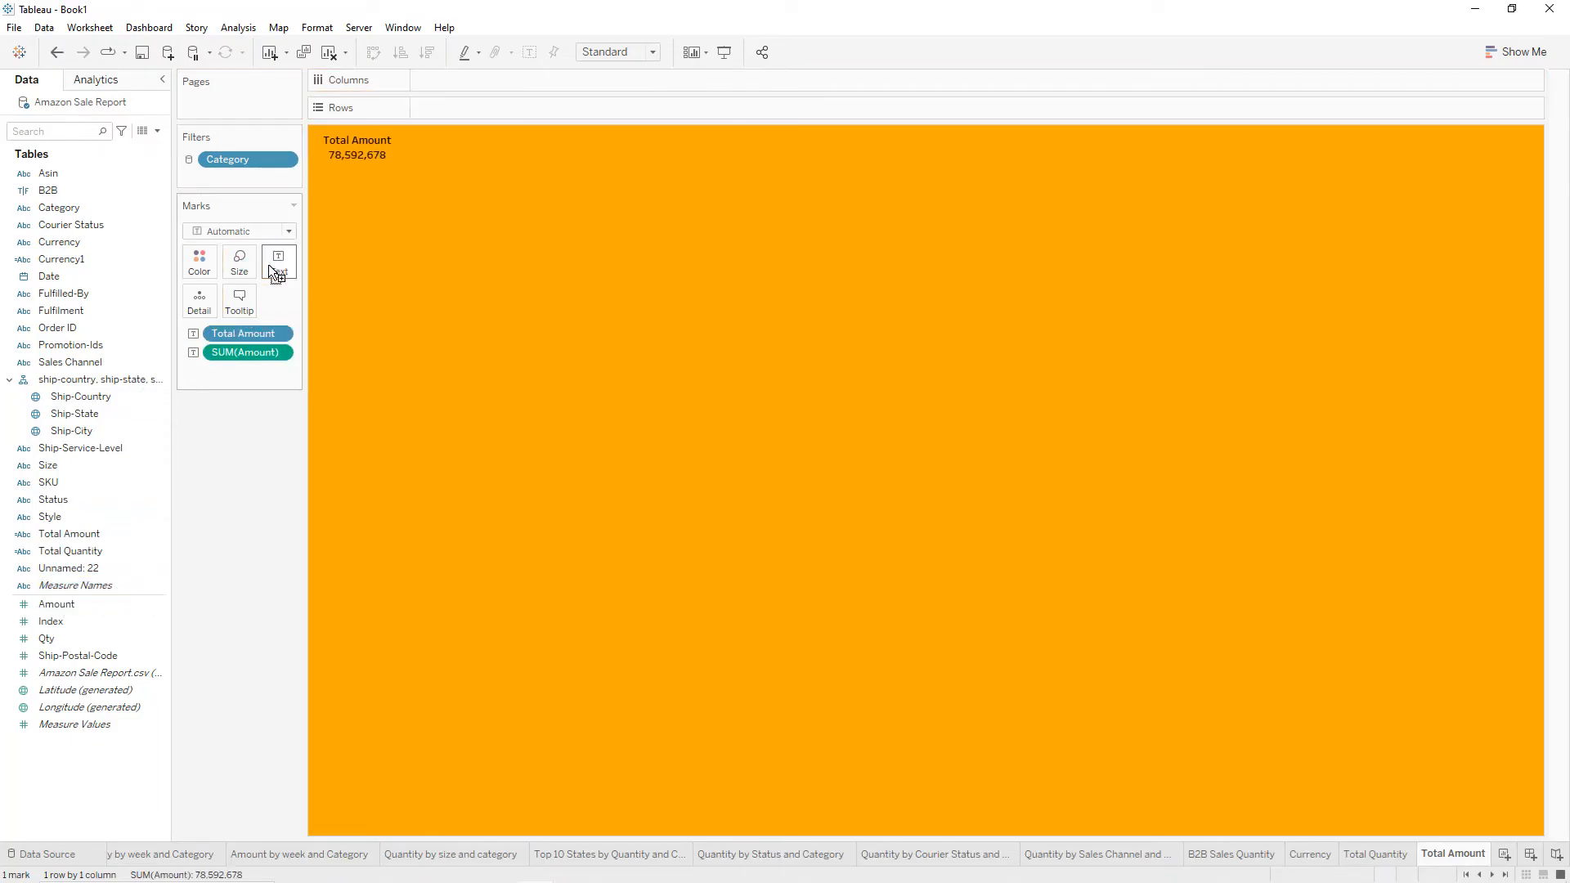
Duplicate the Total Amount worksheet and rename the copy as Total sizes.
right_click(1462, 855)
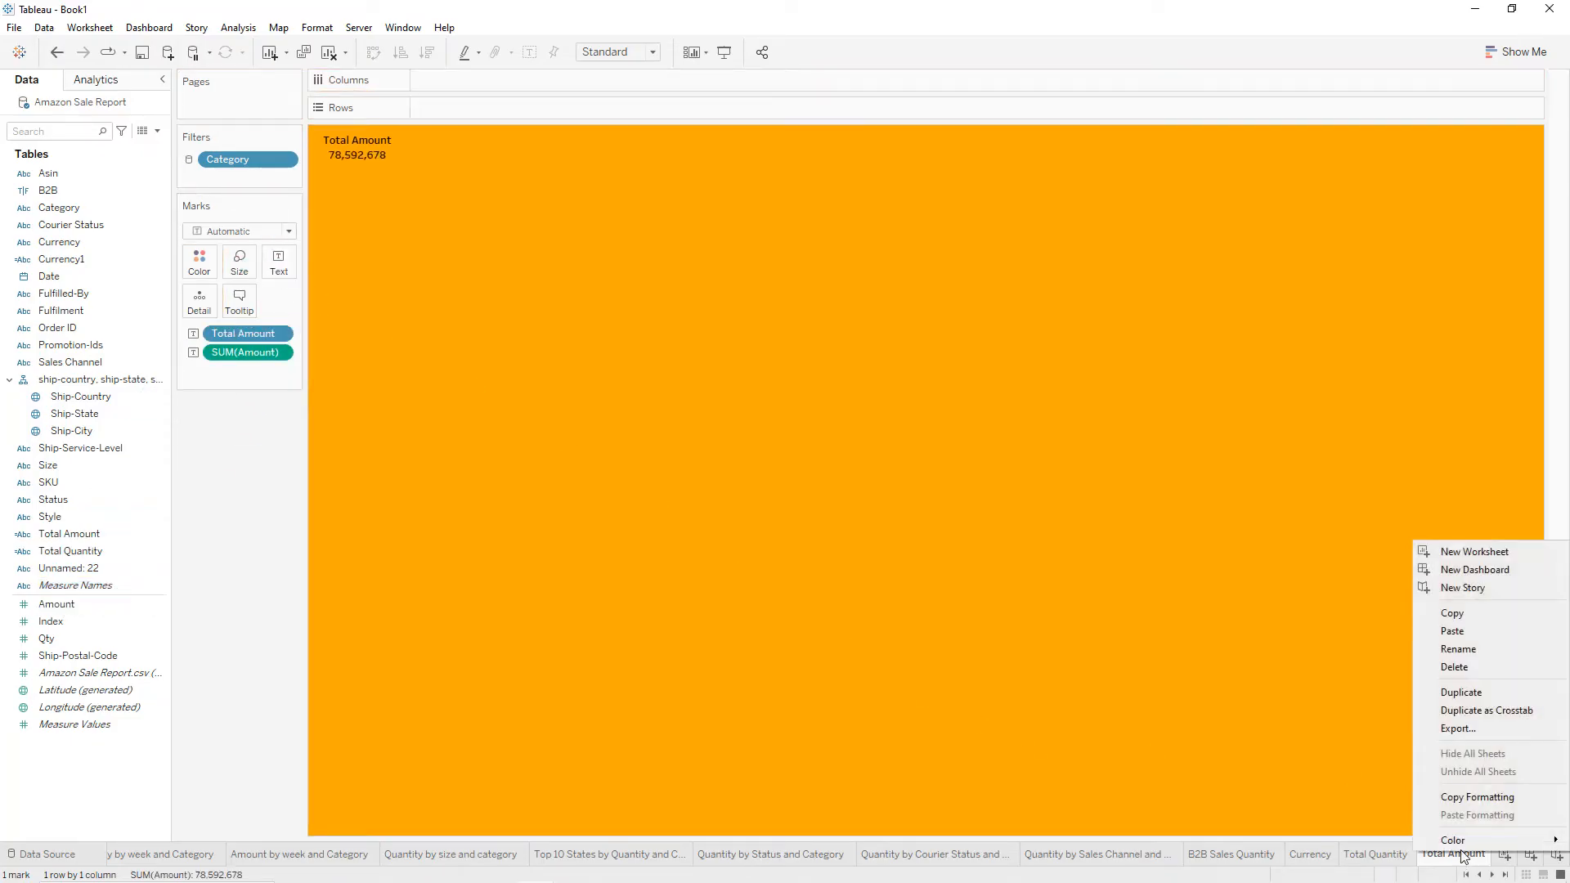
click(1465, 692)
double_click(1450, 855)
text(Total size)
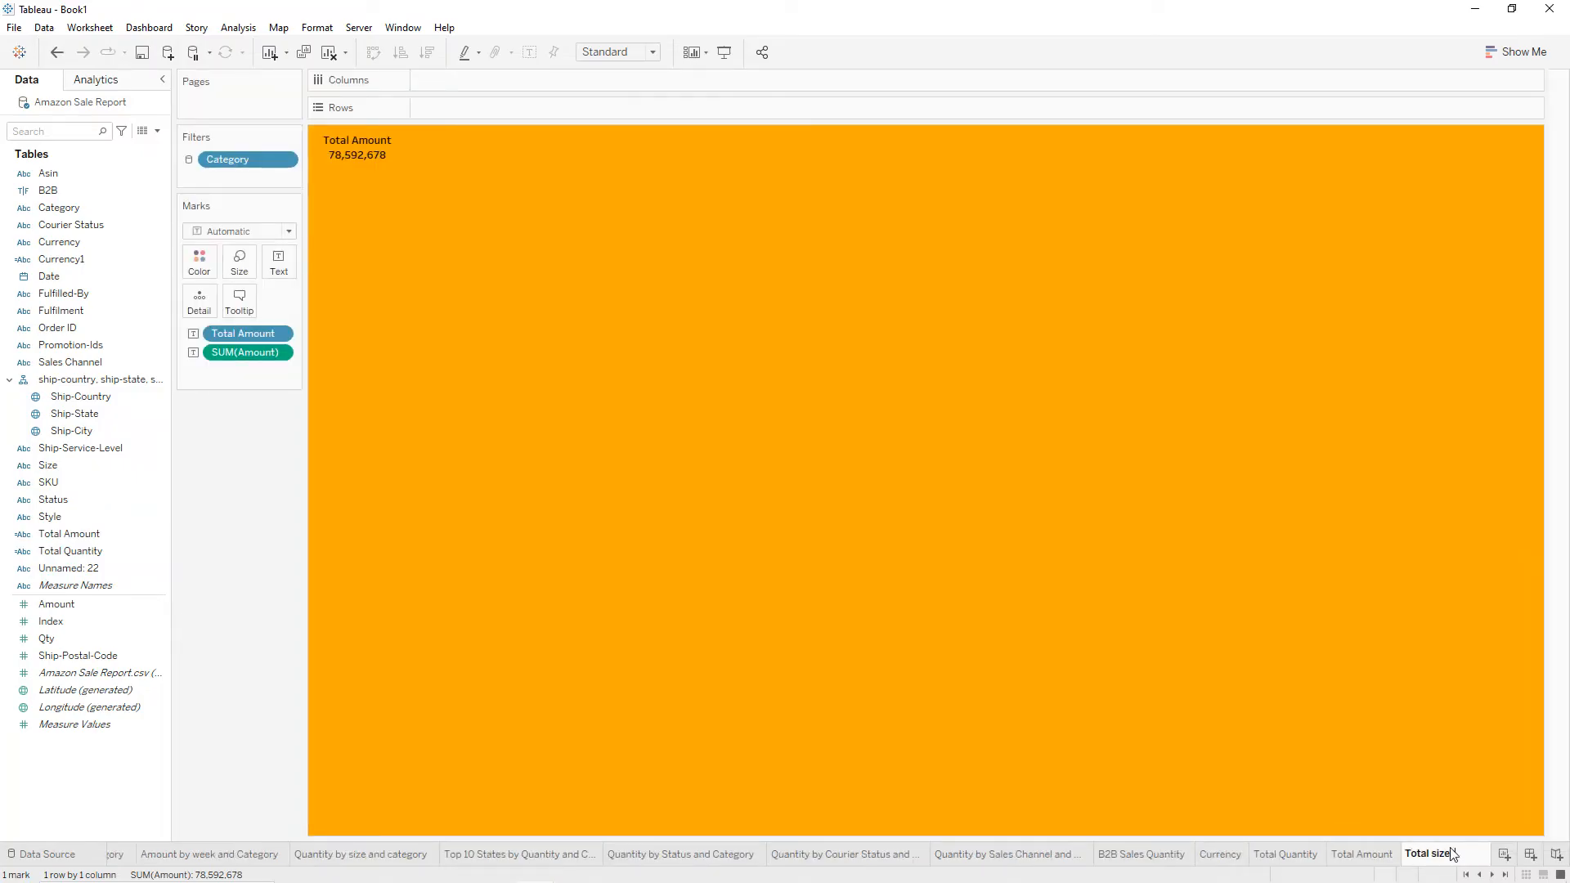
double_click(1452, 855)
click(1385, 787)
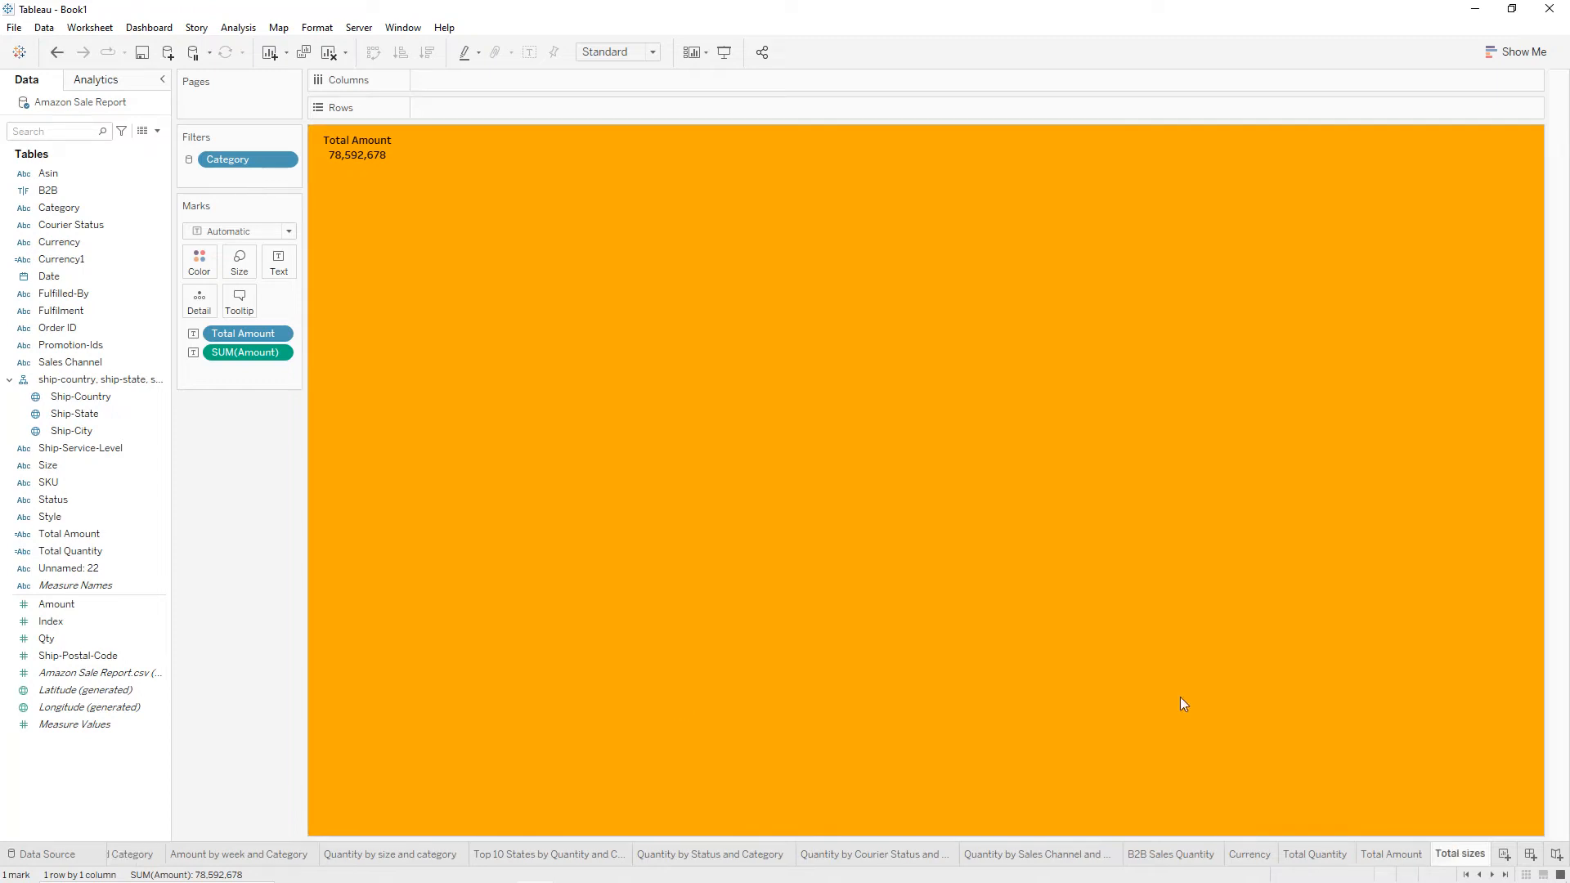
Create a calculated field named Total sizes with the formula "Total sizes".
click(158, 132)
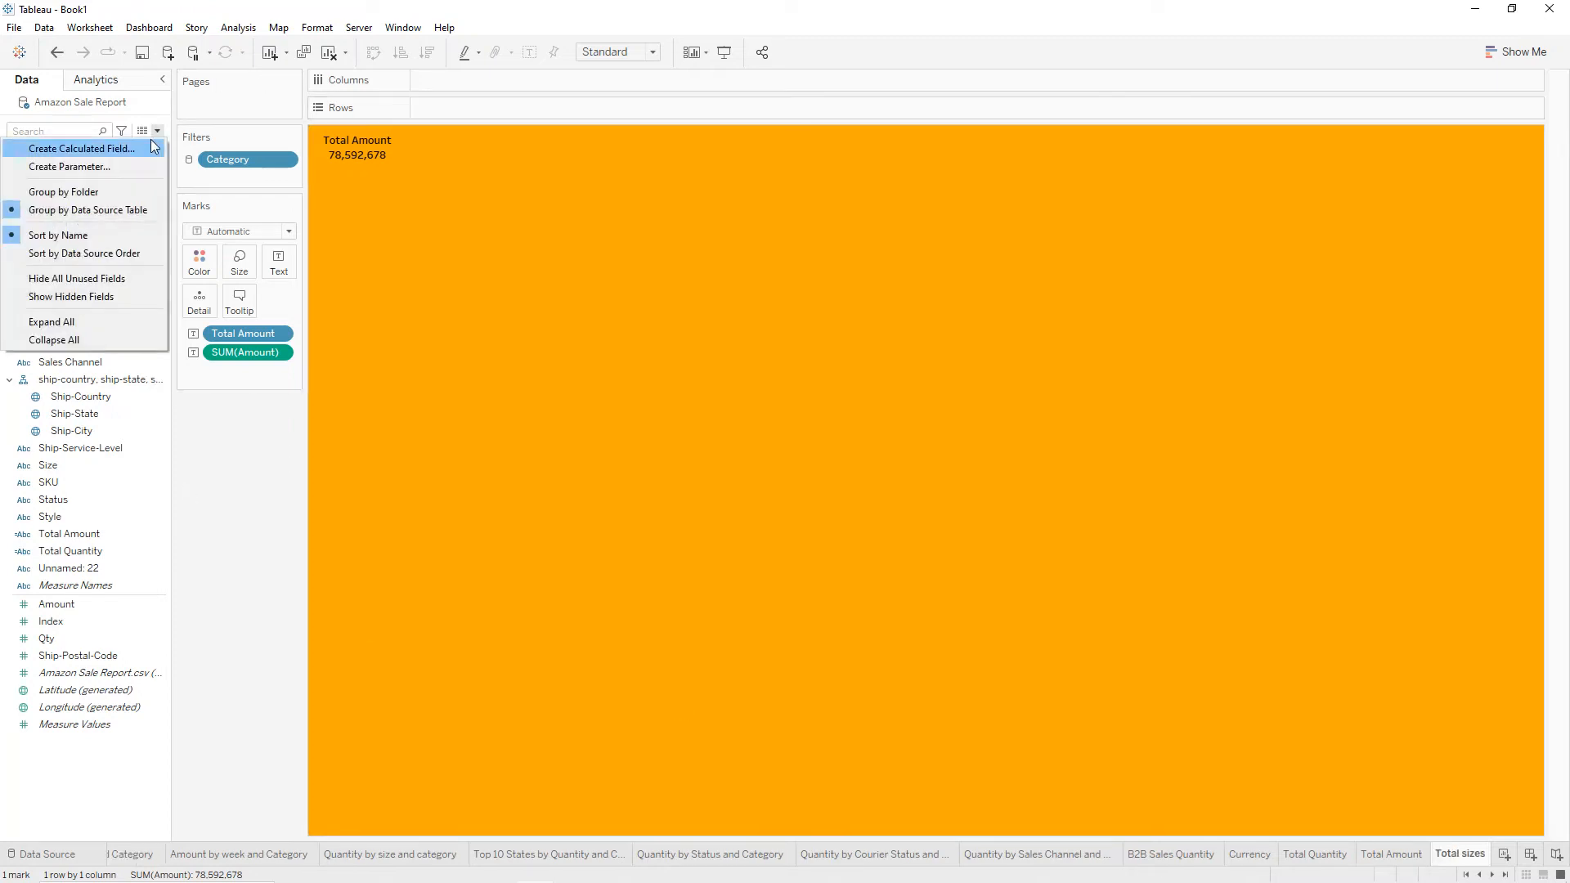
click(162, 148)
text(Total sizes)
click(514, 261)
text(")
text(Total sizes)
text(")
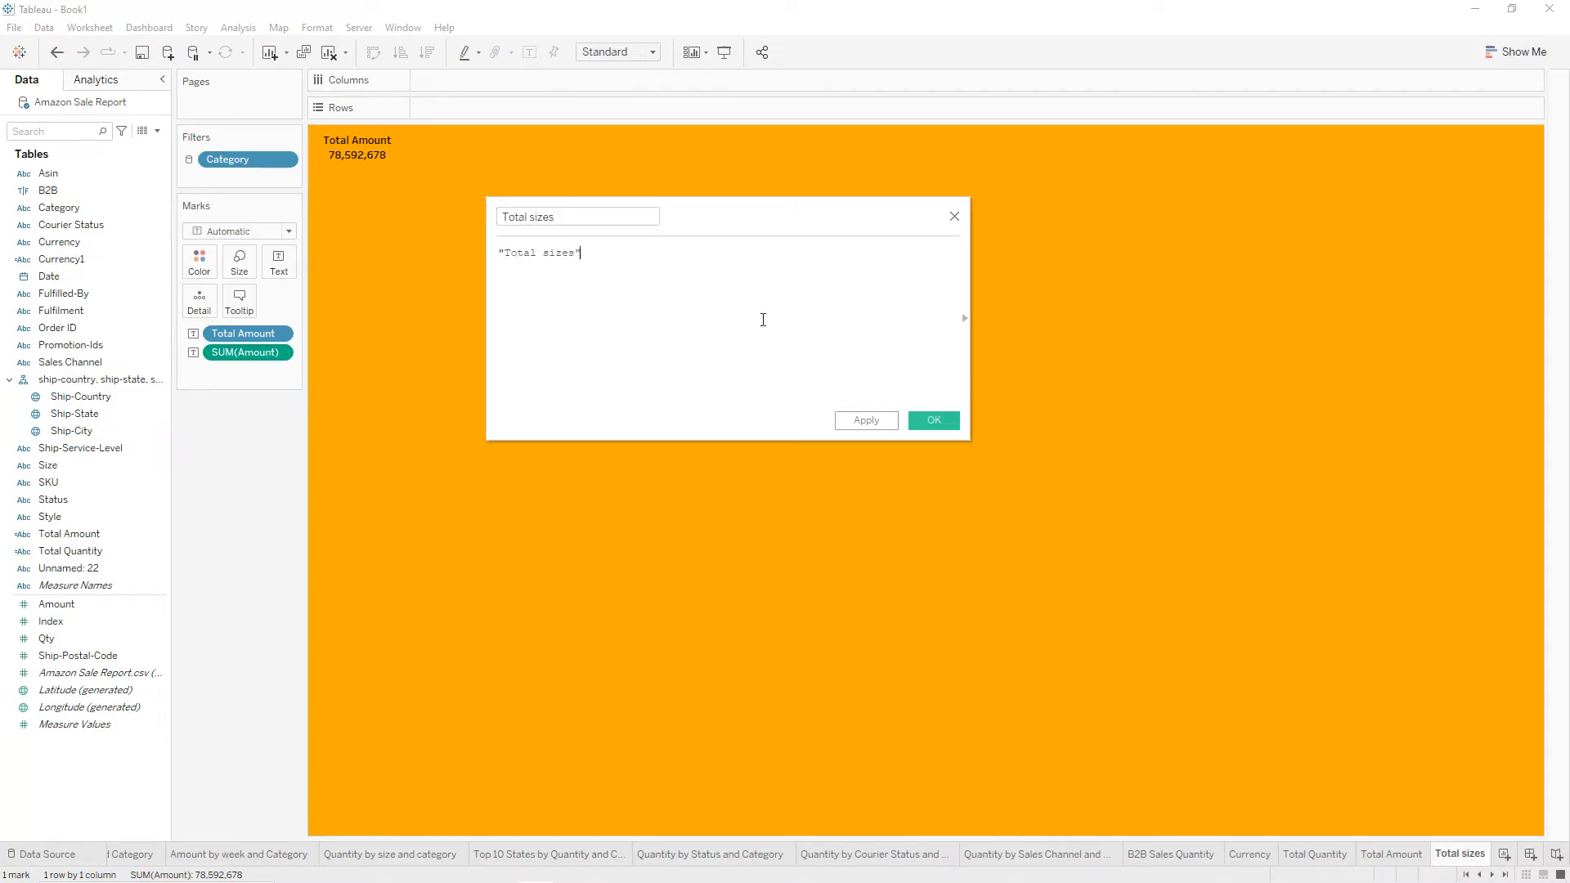
click(934, 428)
Replace Total Amount and SUM(Amount) on the Text mark with Total sizes and the distinct count of Size.
drag(245, 352, 212, 515)
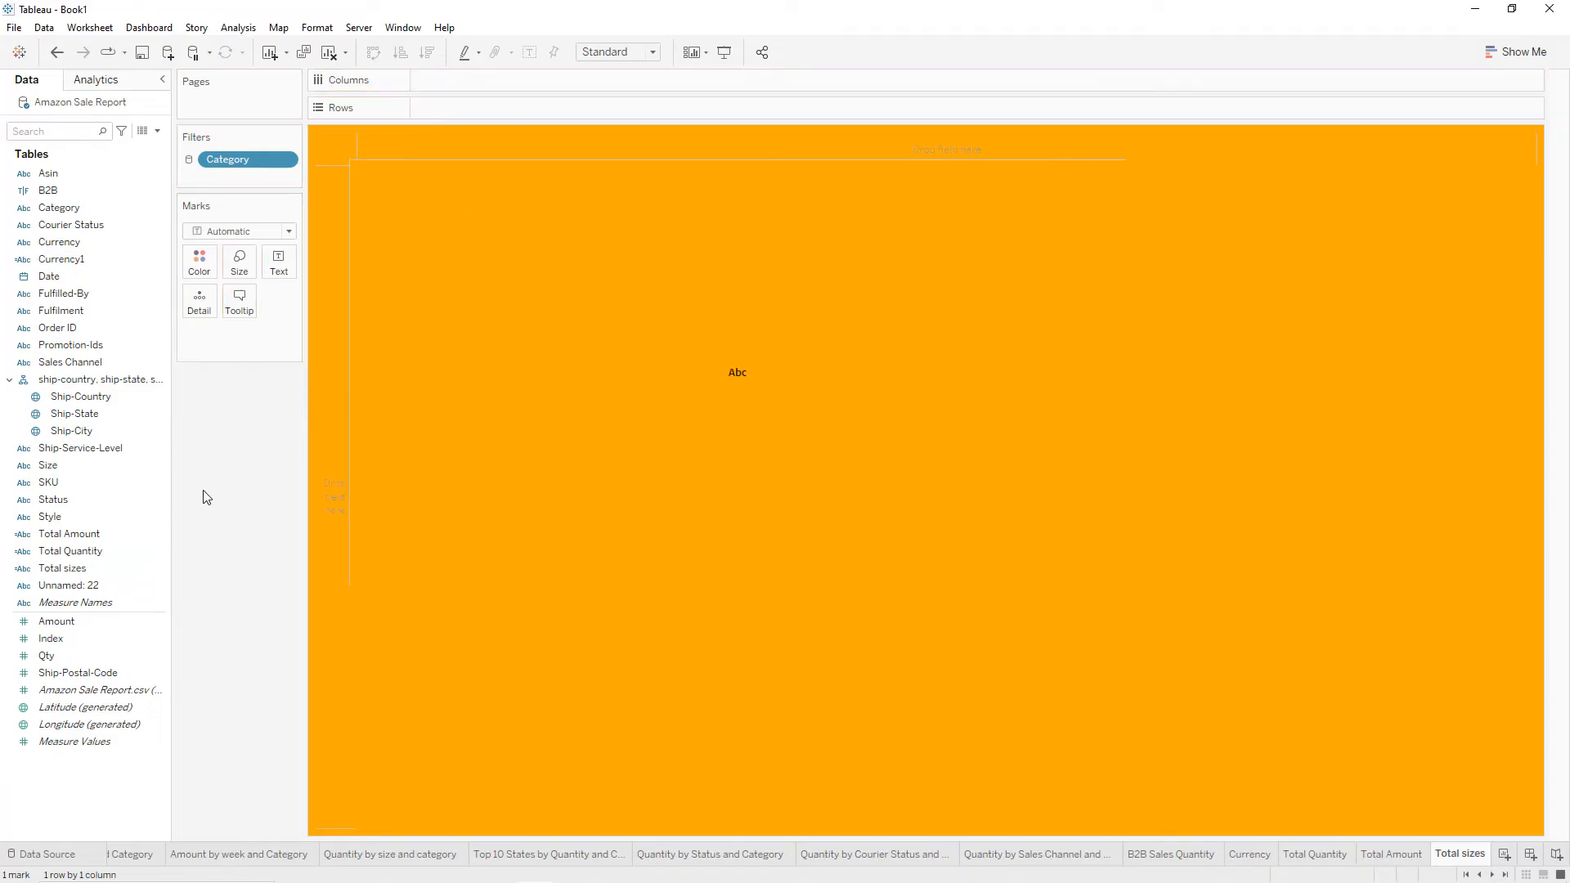
click(85, 571)
drag(85, 570, 278, 264)
drag(49, 467, 267, 258)
right_click(279, 350)
mouse_move(286, 583)
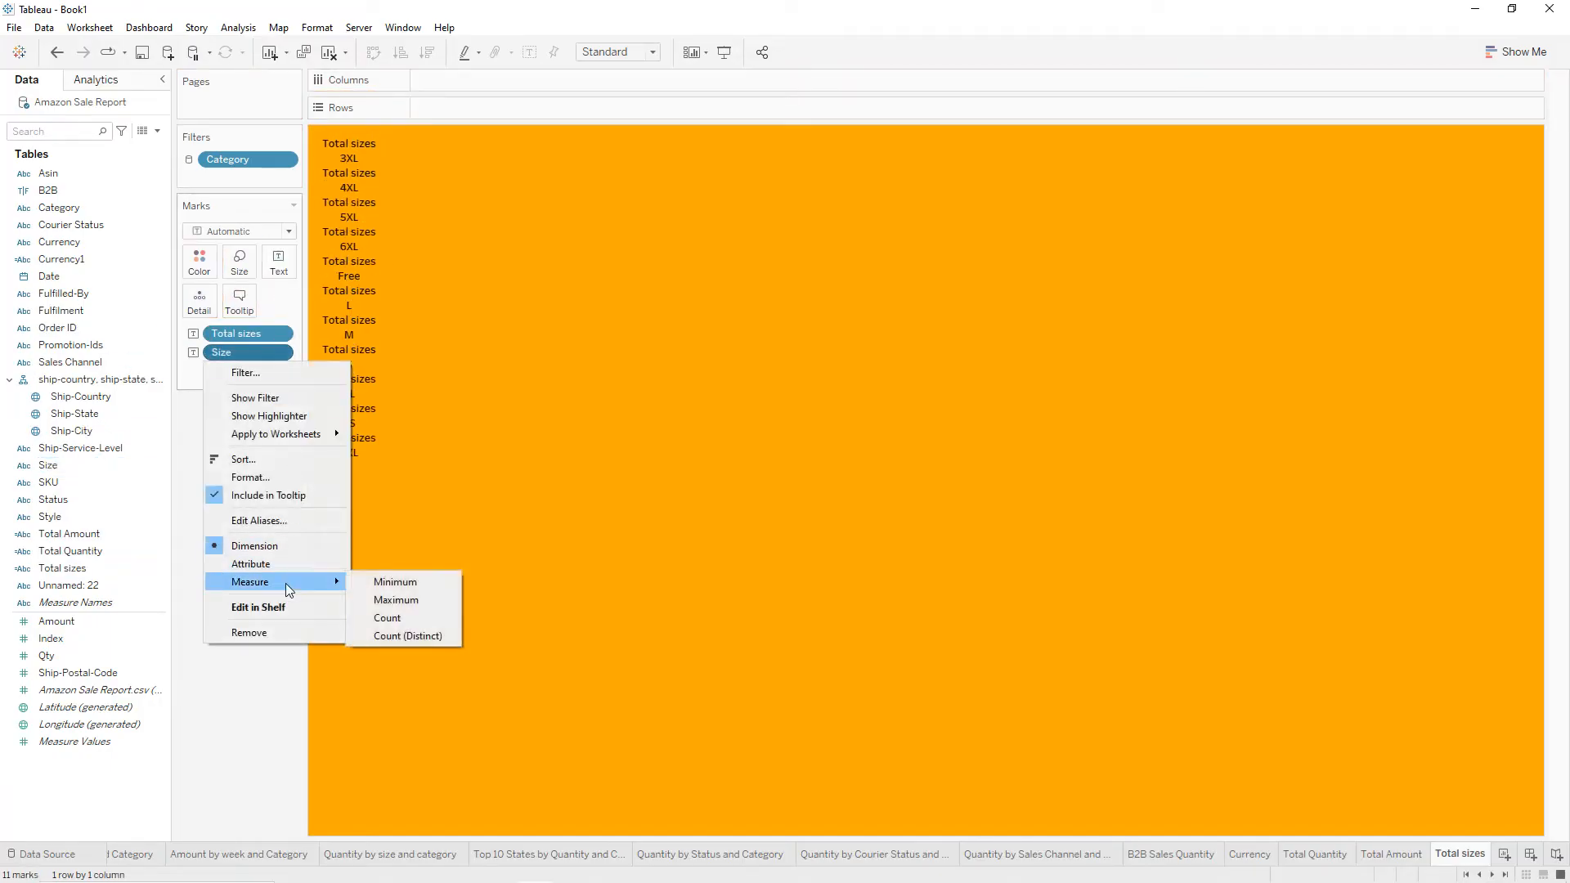
click(391, 635)
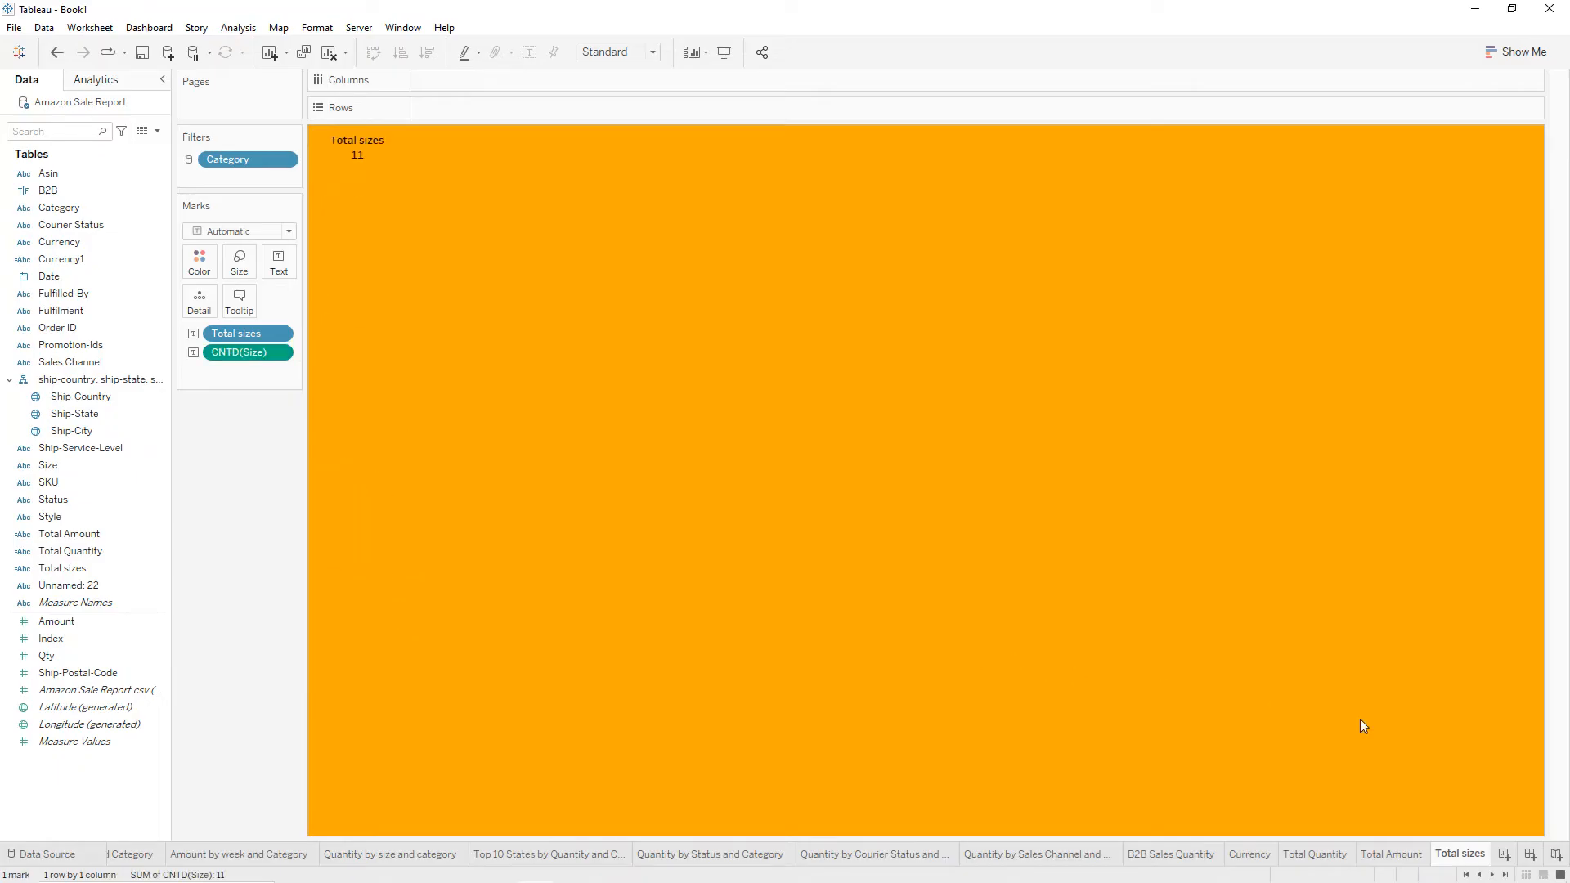
Duplicate the Total sizes worksheet, rename the copy as Total categories and copy that name.
right_click(1472, 854)
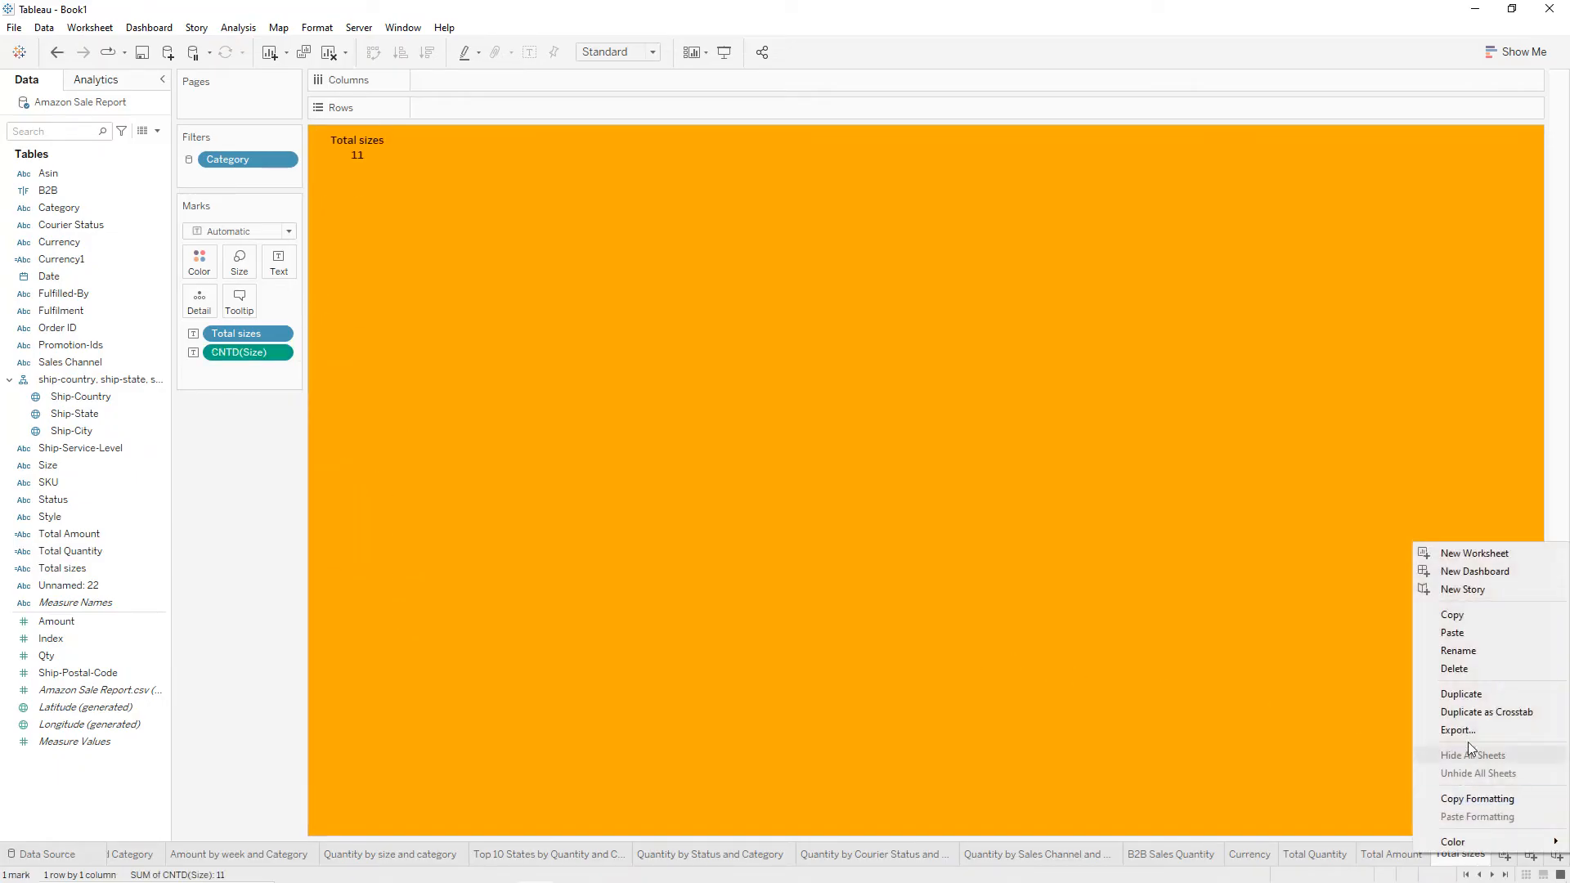
click(1470, 695)
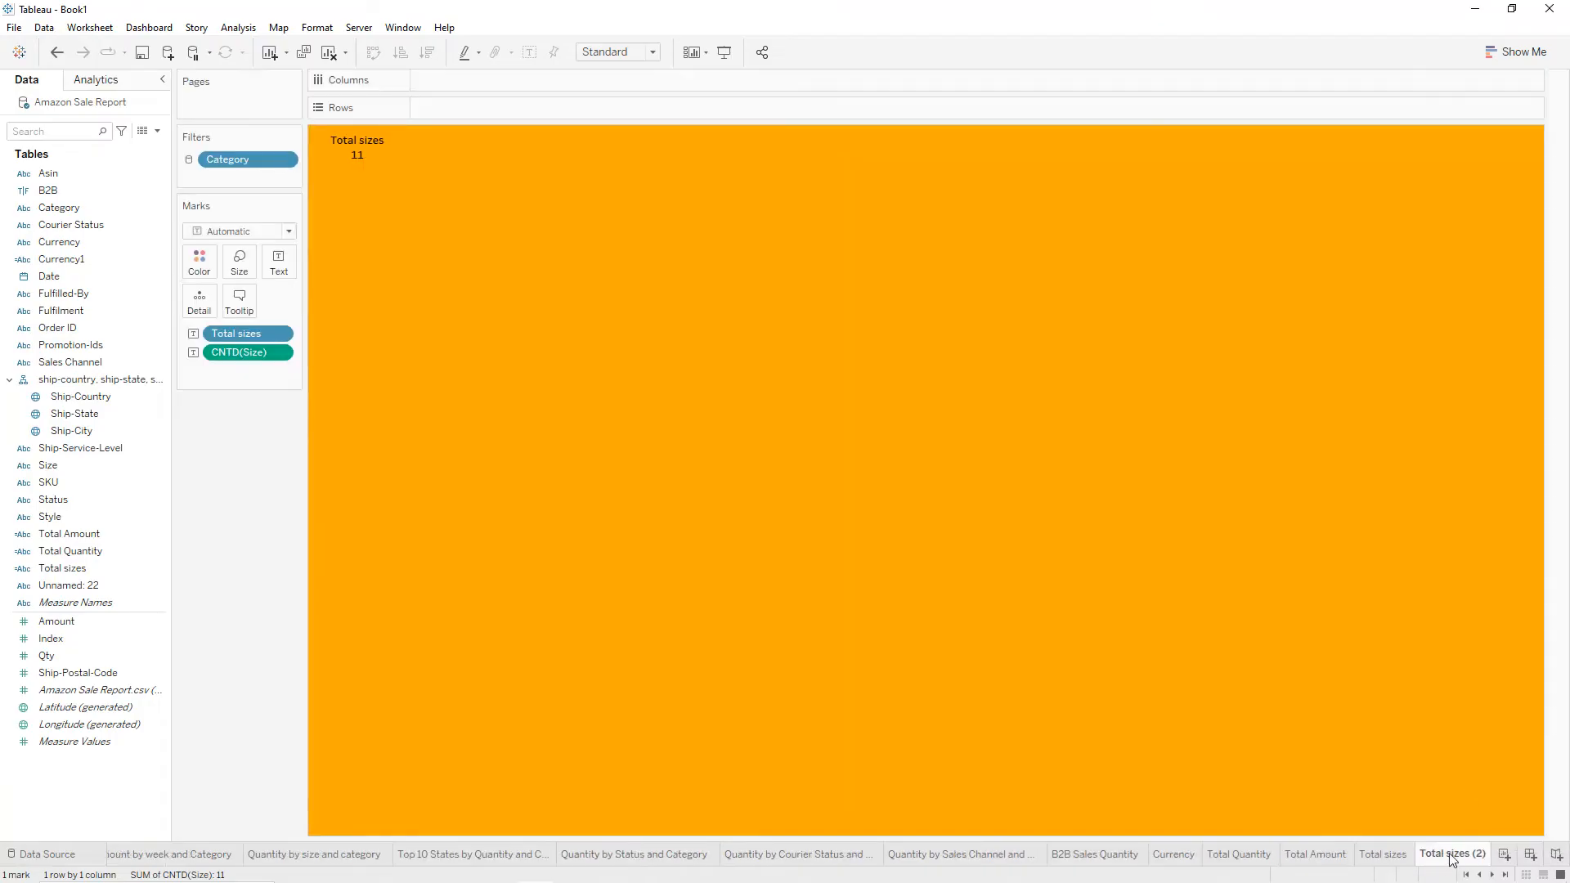
double_click(1454, 854)
text(Total categories)
key(Return)
double_click(1450, 857)
key(ctrl+c)
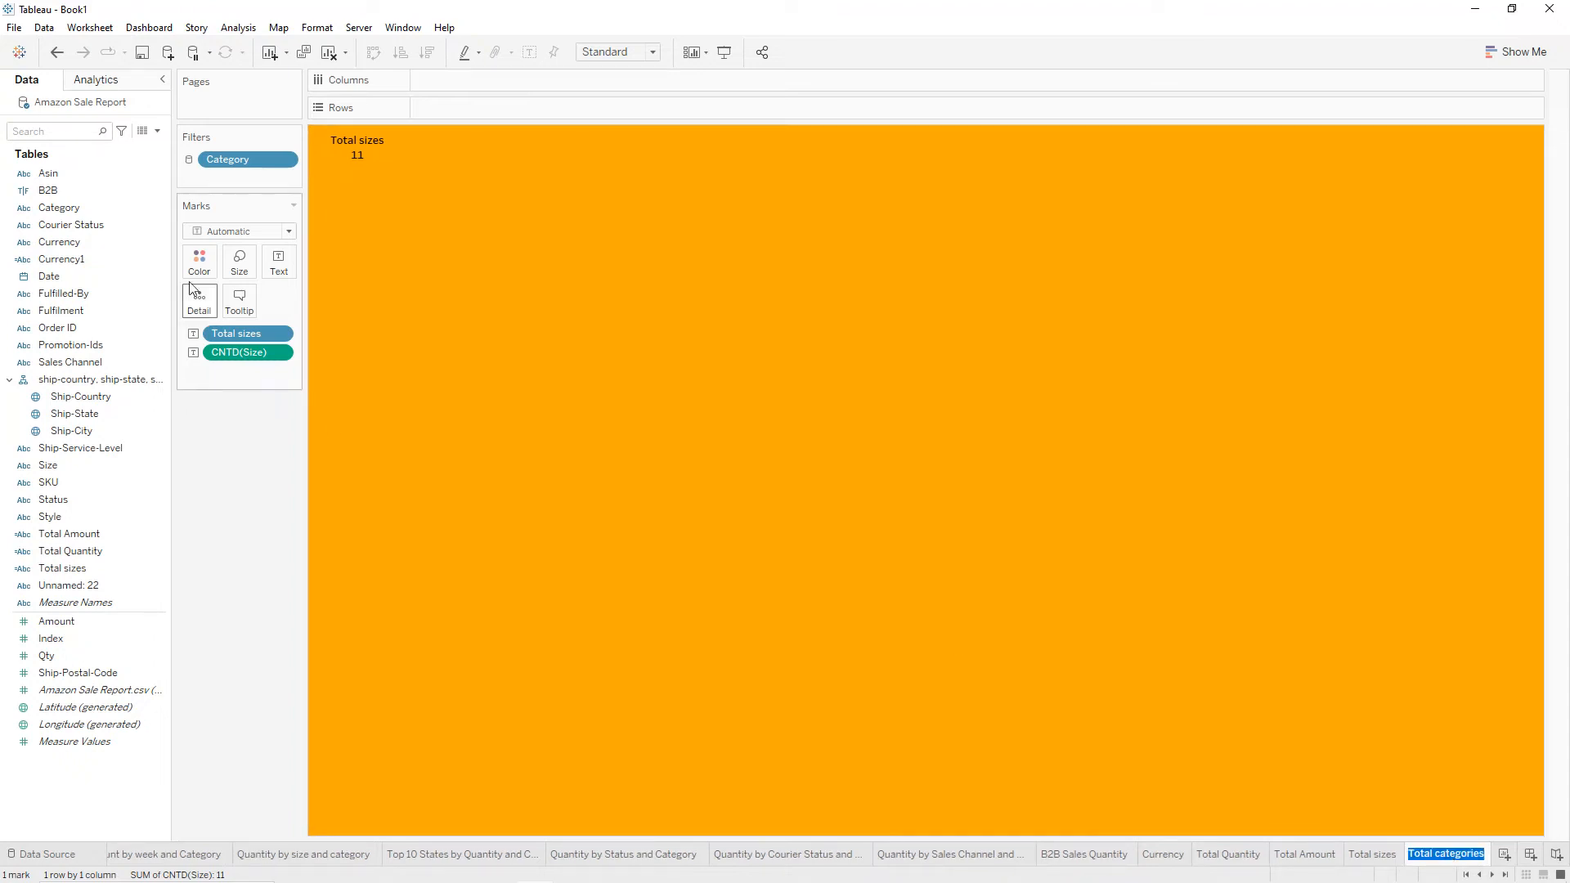
Create a calculated field named Total categories with the formula "Total categories".
click(157, 131)
click(82, 148)
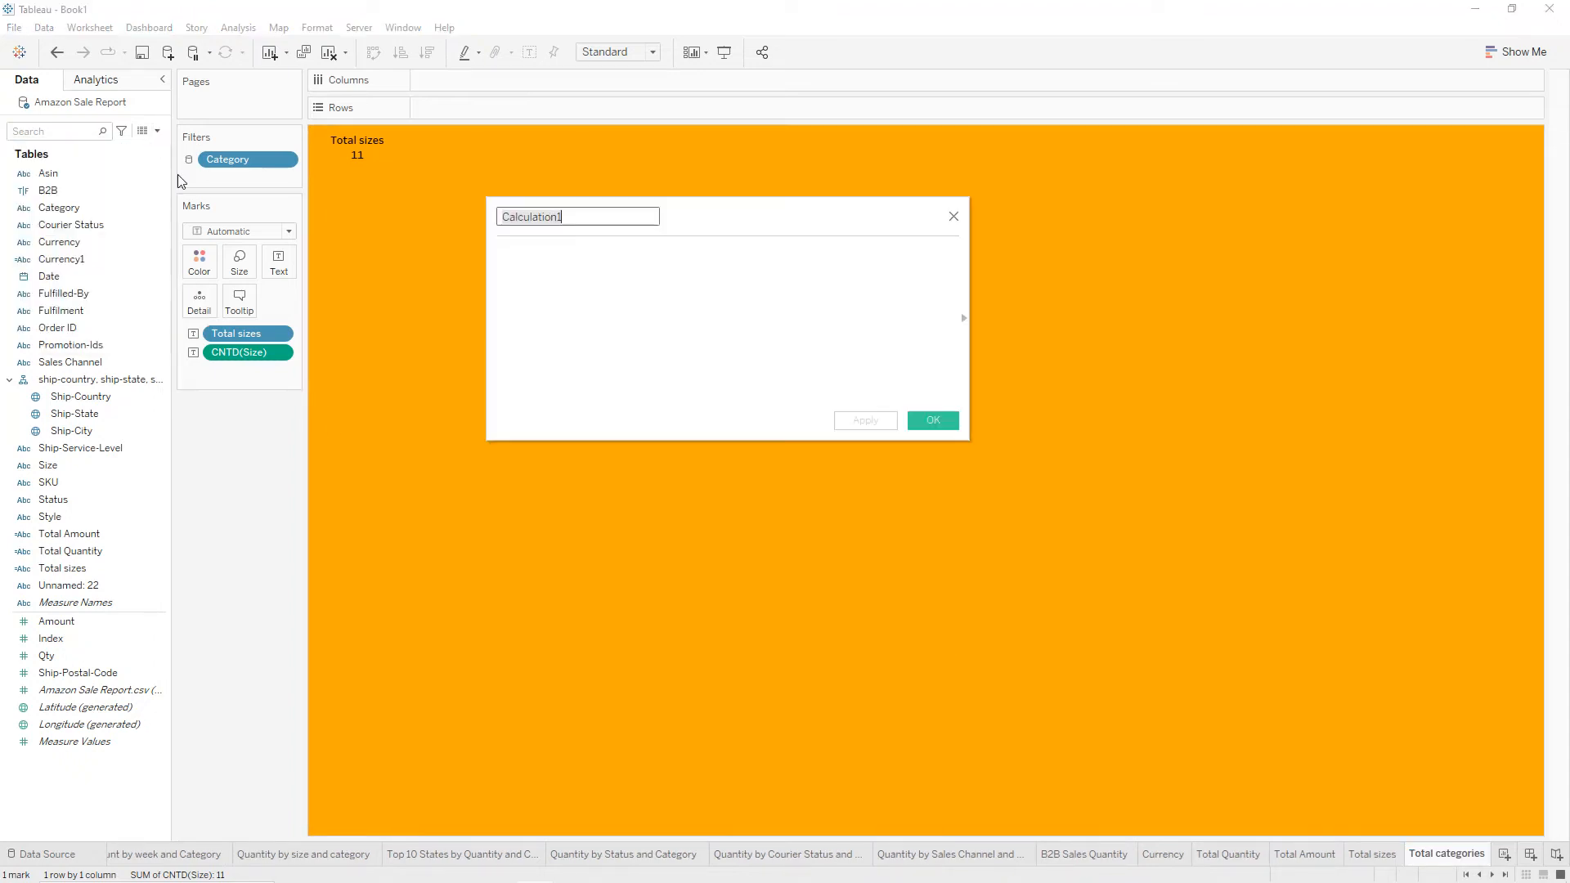
key(ctrl+v)
click(592, 254)
text(")
key(ctrl+v)
text(")
click(867, 421)
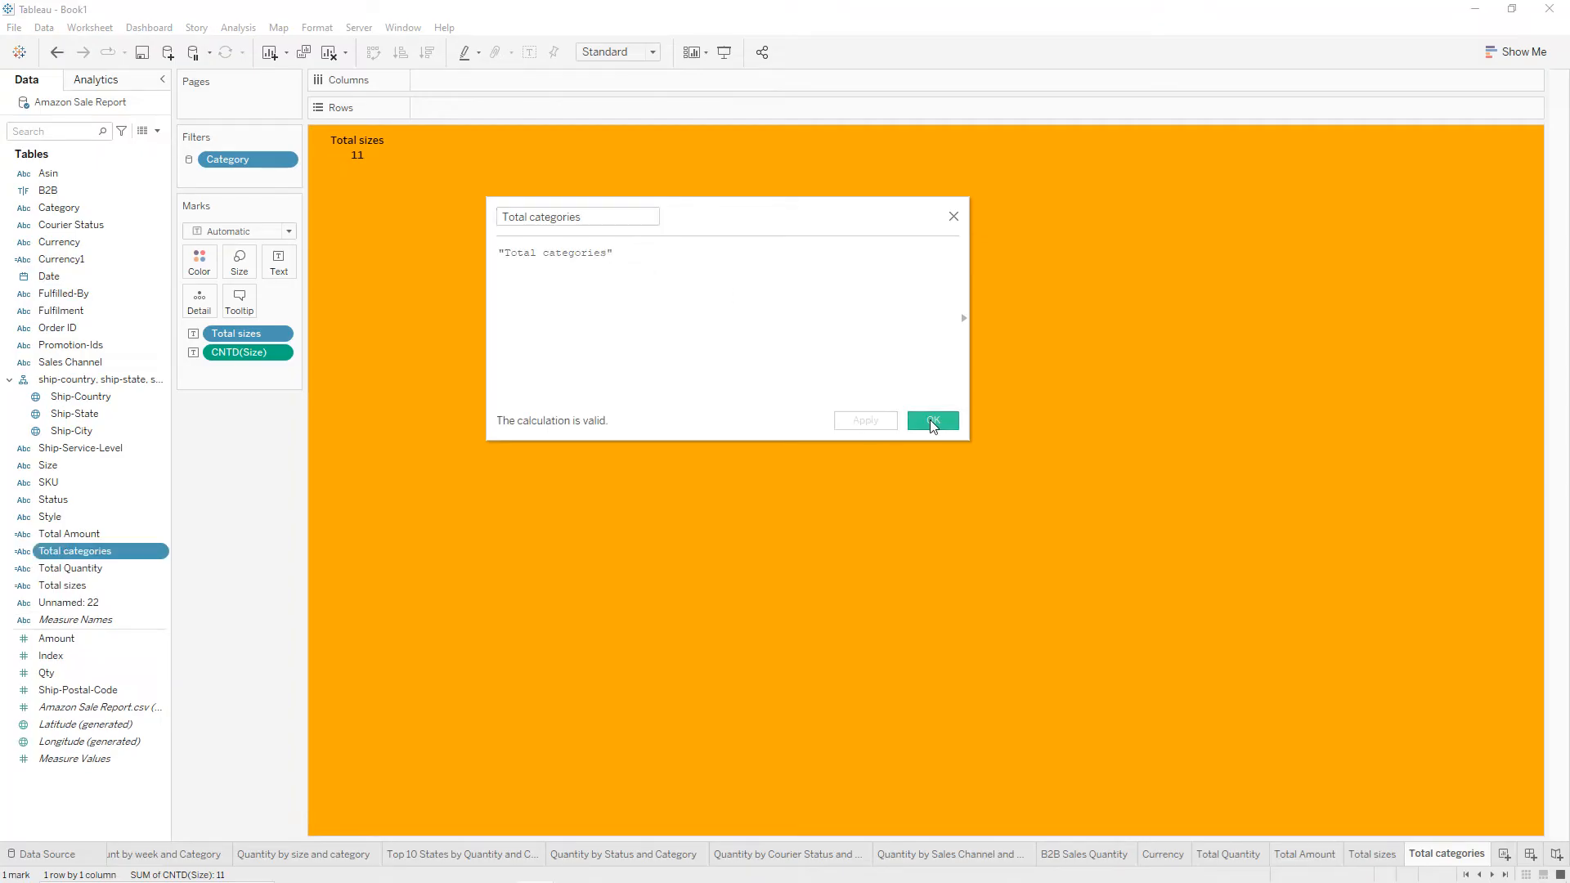
click(930, 420)
Replace Total sizes and CNTD(Size) on the Text mark with Total categories and the distinct count of Category.
drag(244, 352, 246, 477)
click(85, 550)
drag(86, 550, 293, 263)
click(127, 226)
drag(93, 208, 280, 272)
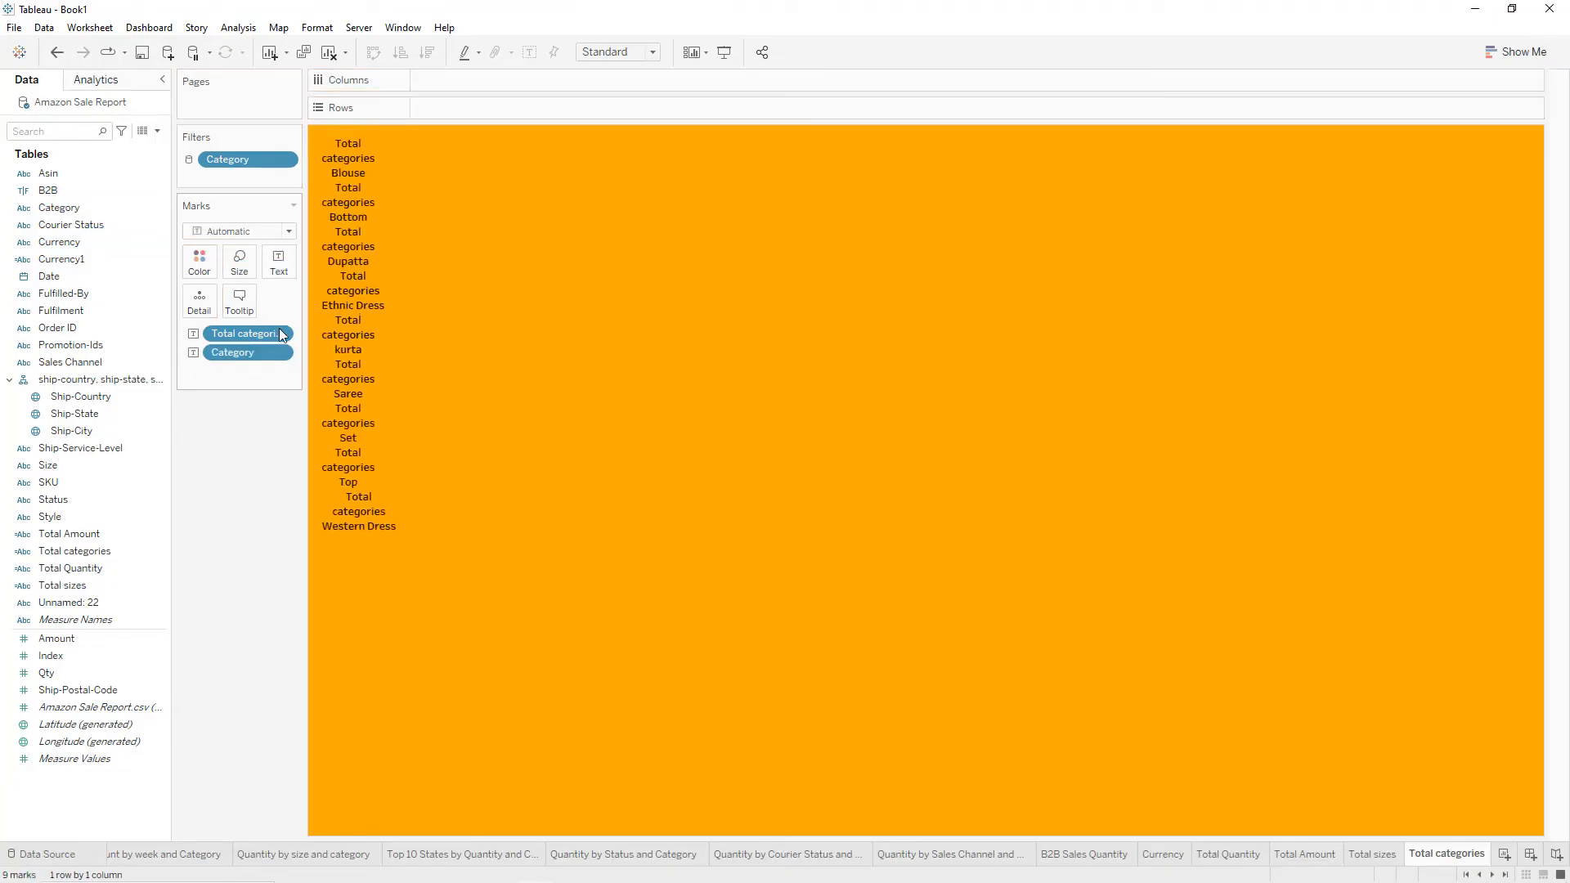
right_click(281, 353)
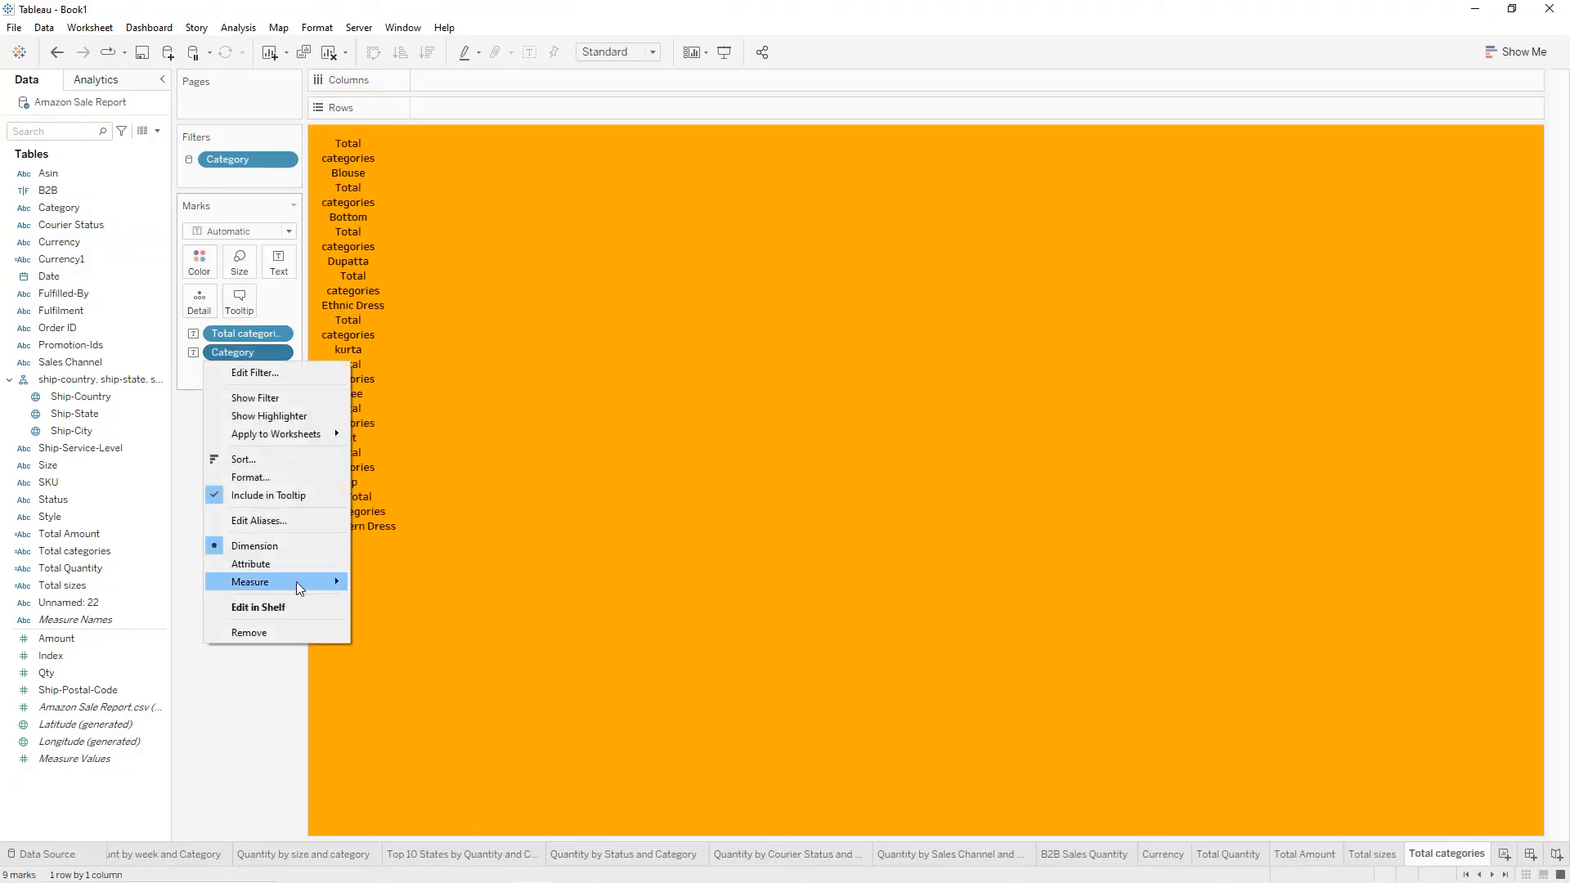
mouse_move(296, 582)
click(395, 635)
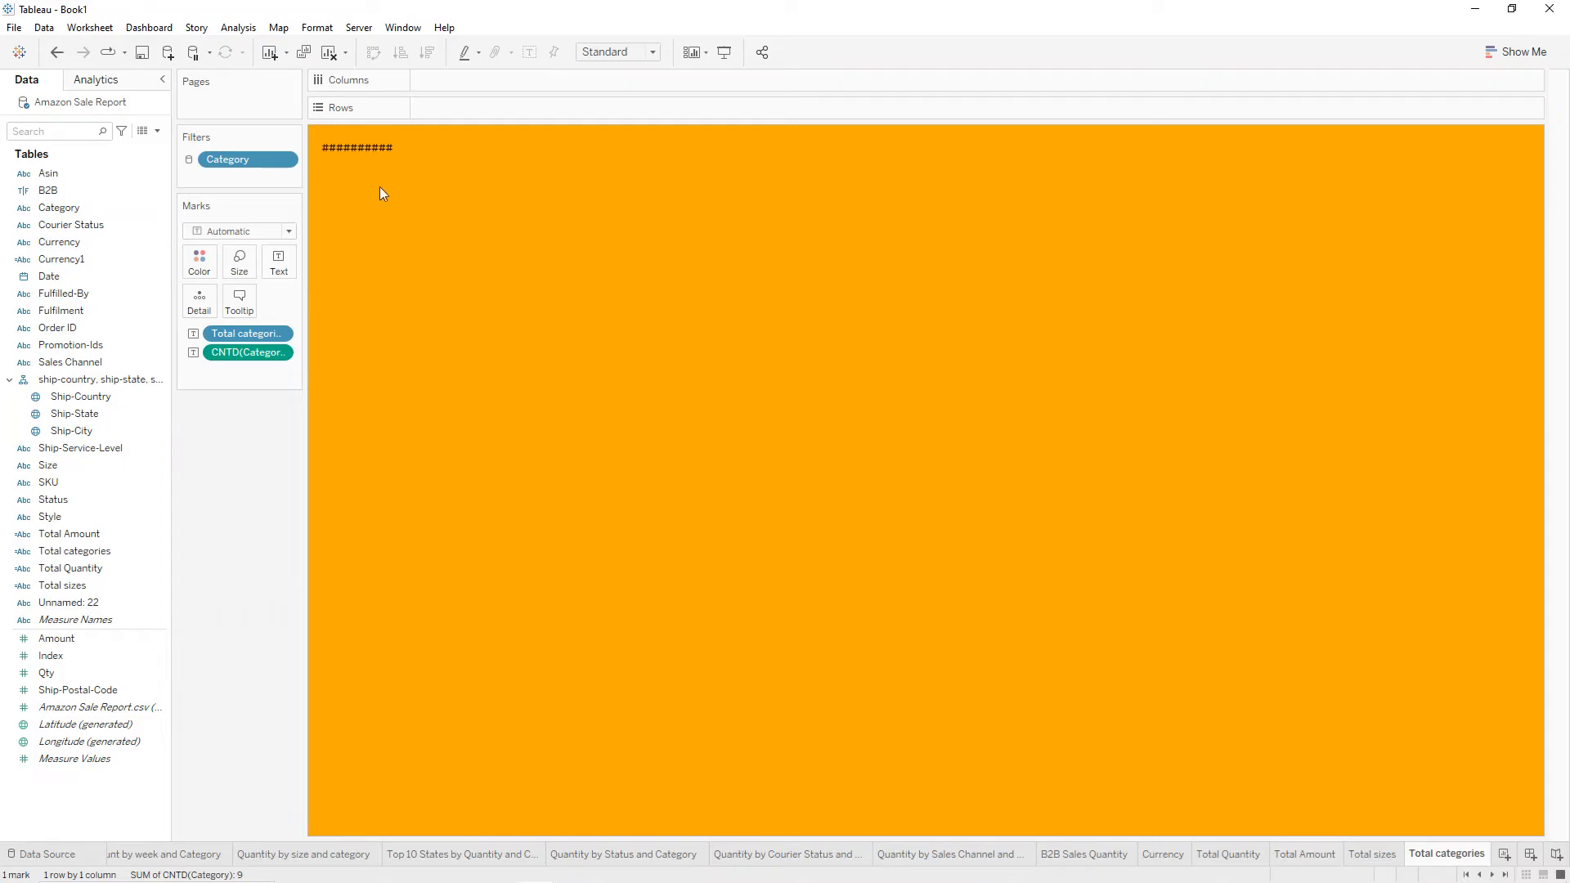
Widen the text cell on the Total categories sheet so the label and value fit.
drag(427, 154, 427, 156)
click(427, 155)
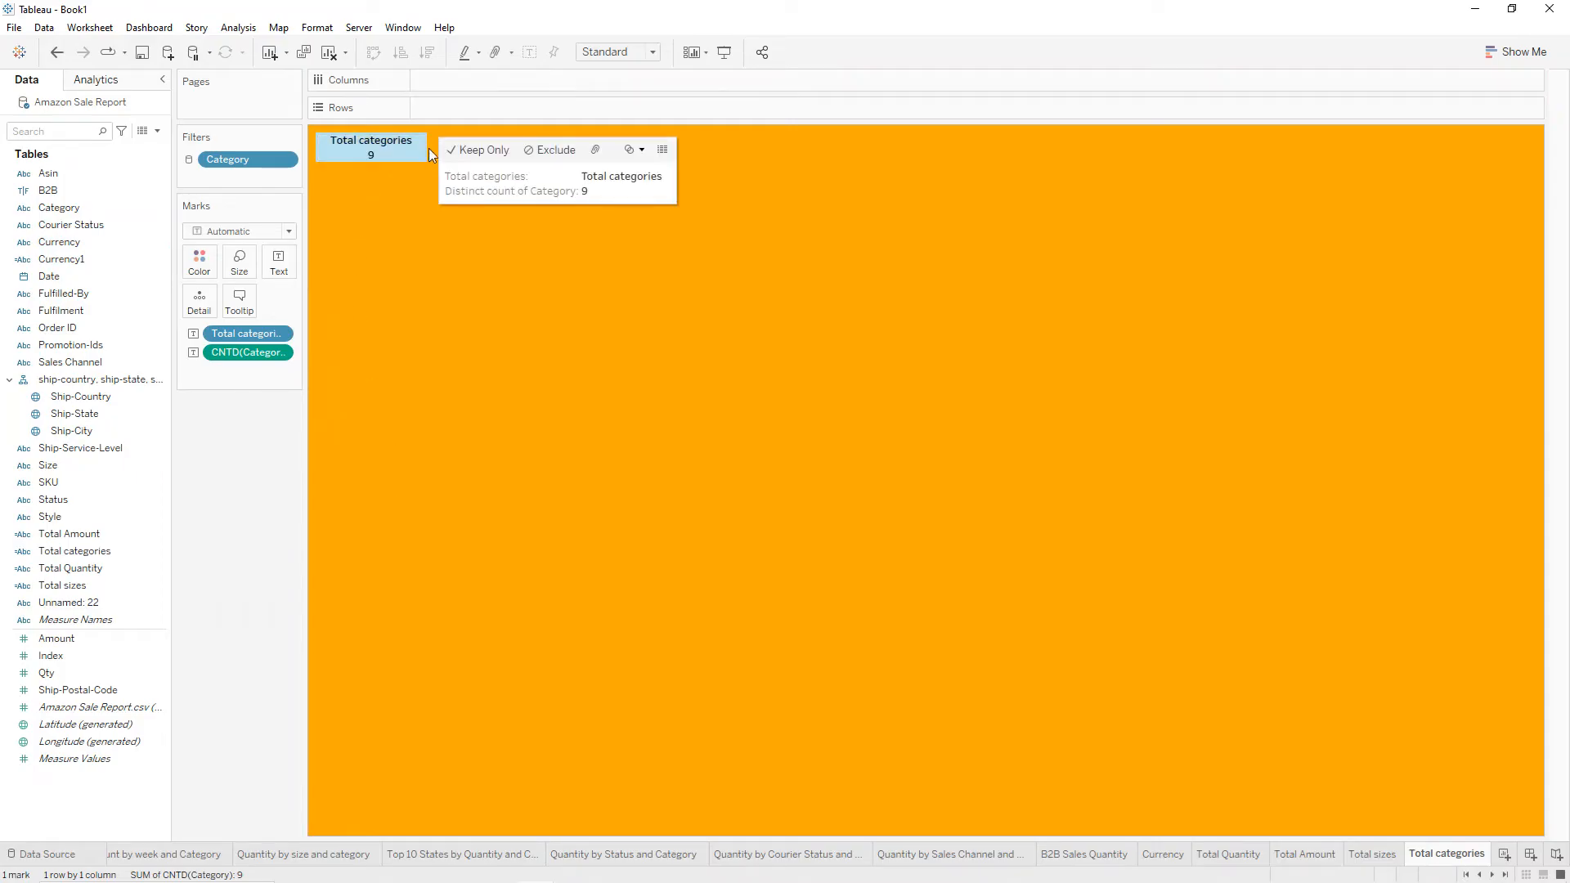
click(410, 213)
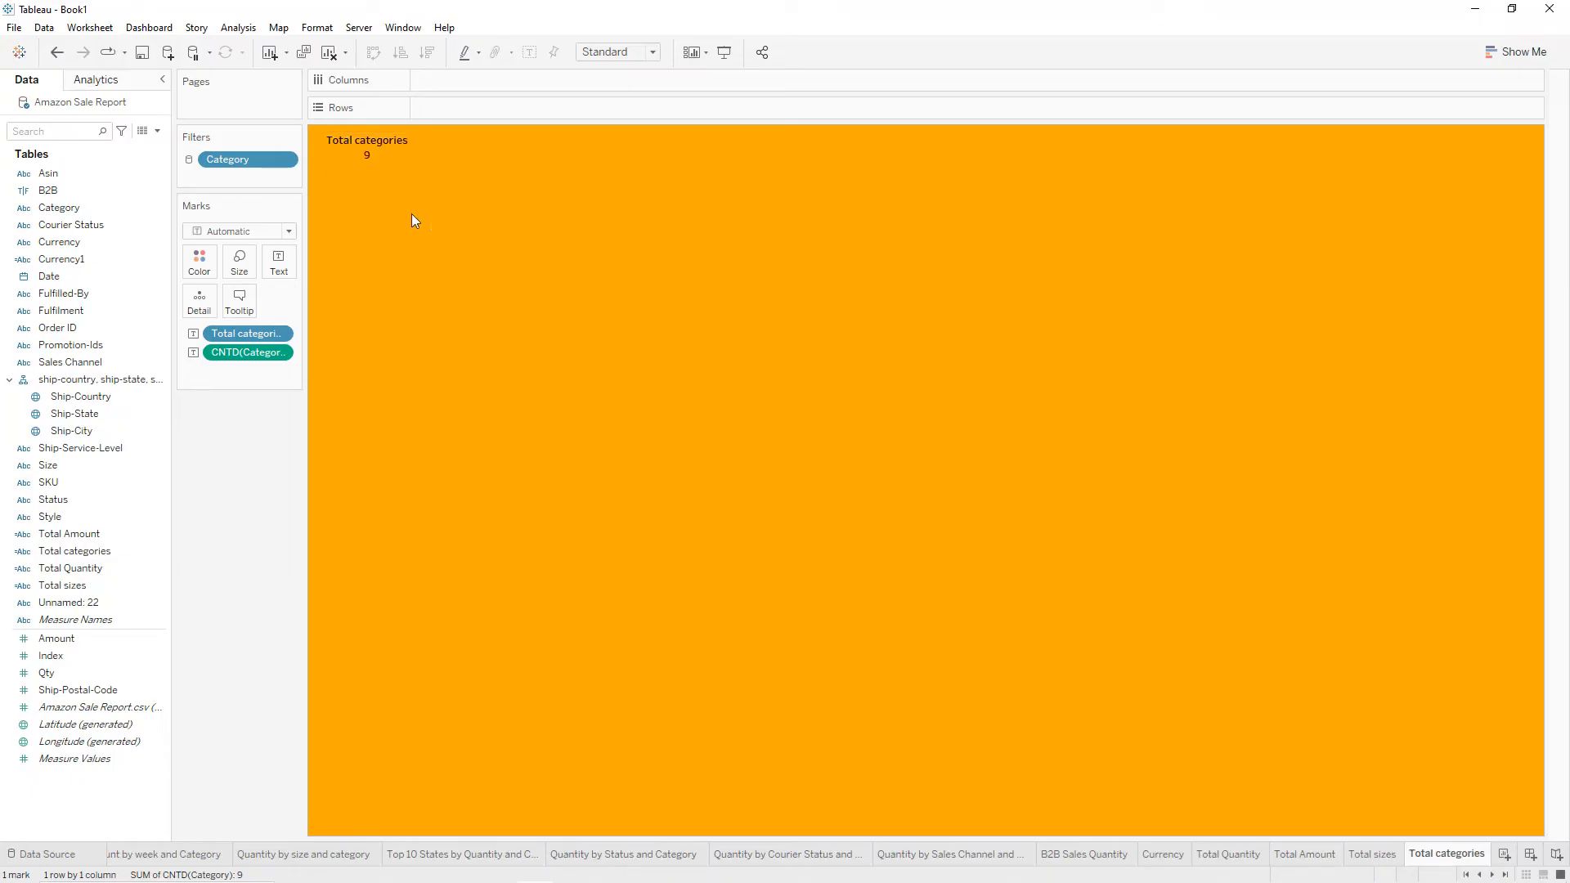
Duplicate the Total categories worksheet and rename the copy as Total products.
right_click(1449, 863)
click(1461, 697)
double_click(1435, 859)
text(T)
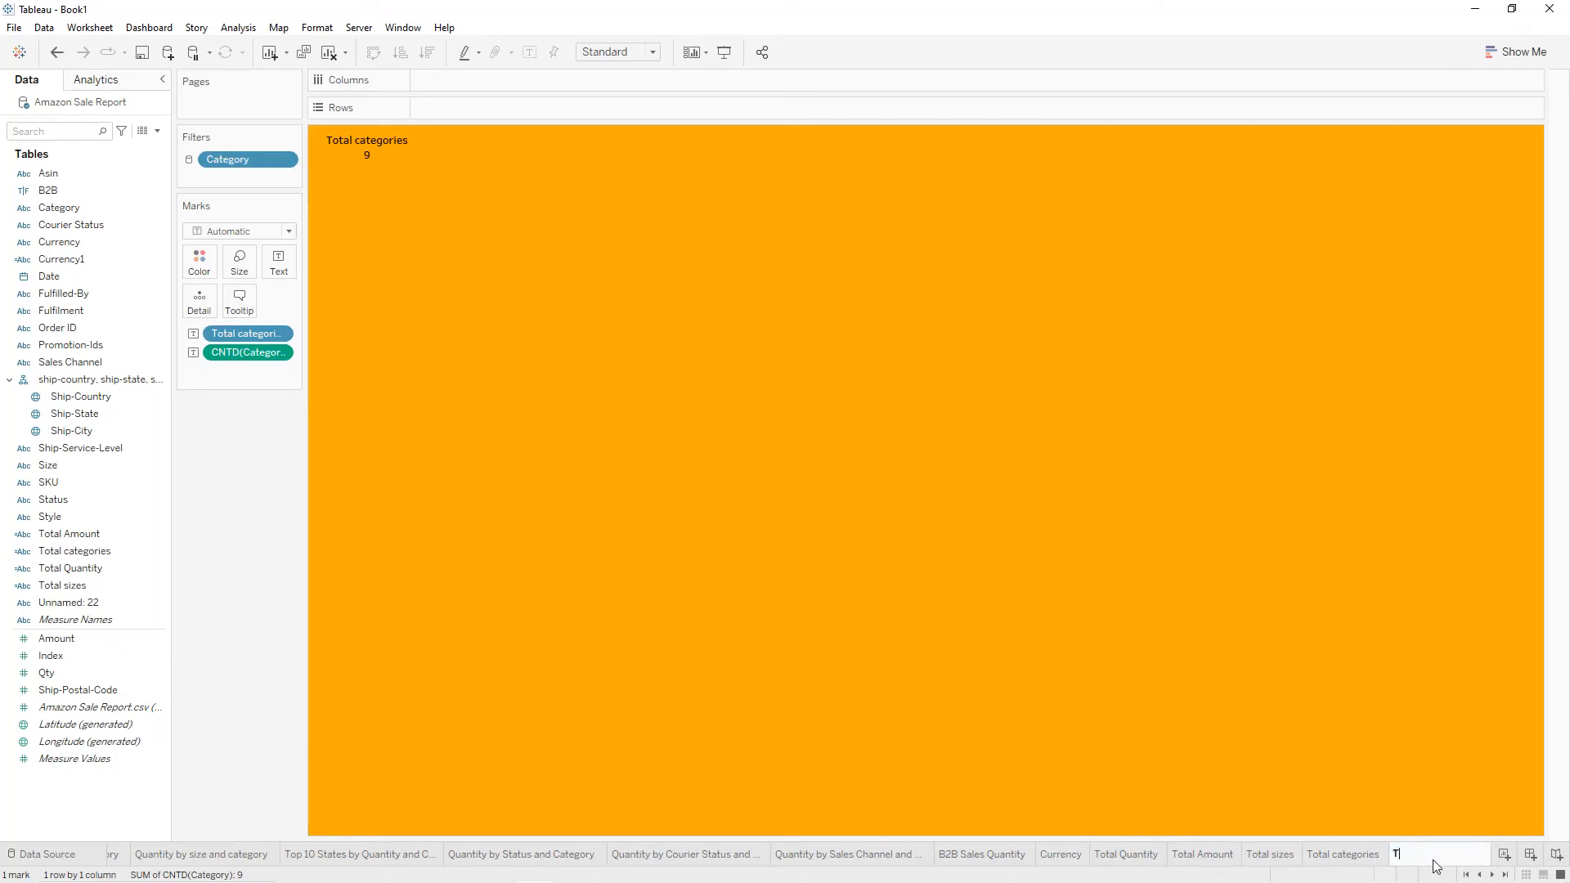
text(otal products)
key(Return)
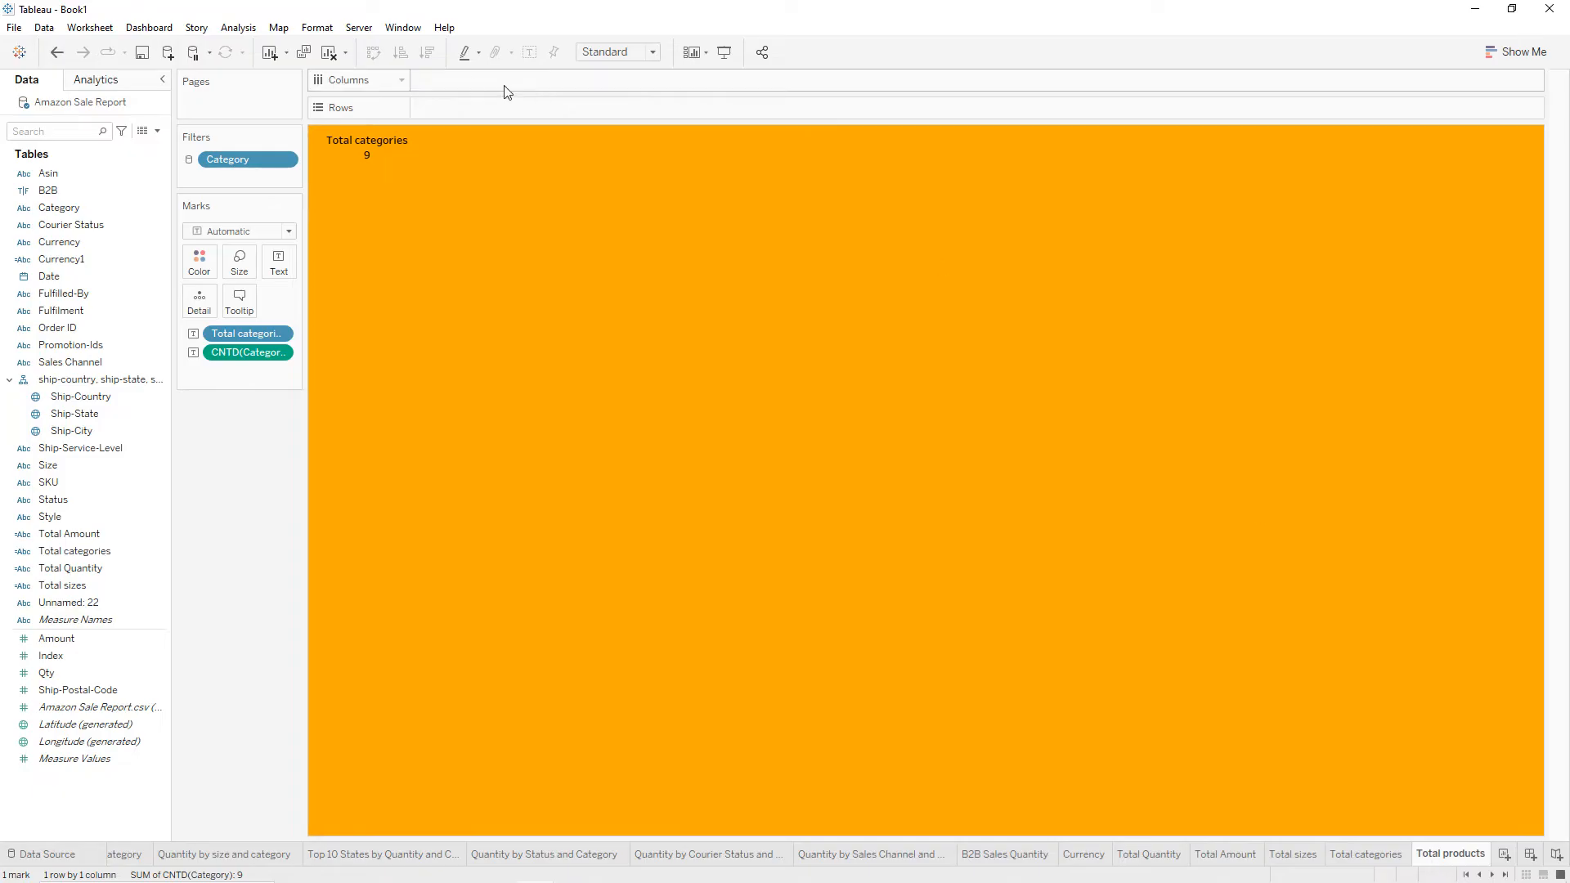
Create a calculated field named Total products with the formula "Total products".
click(156, 131)
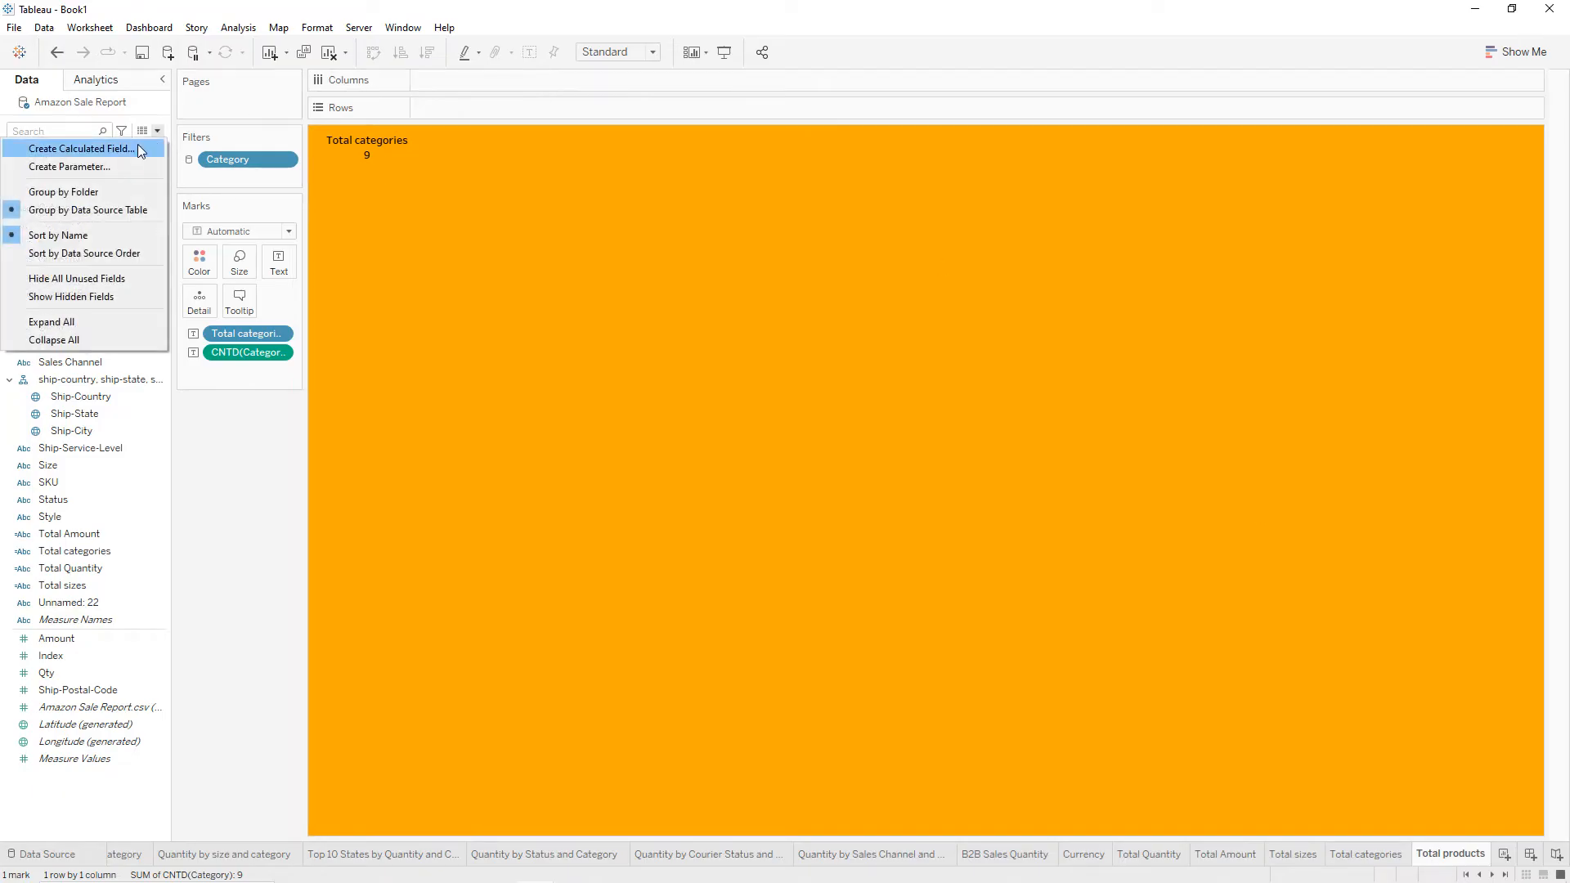
click(141, 147)
text(Total products)
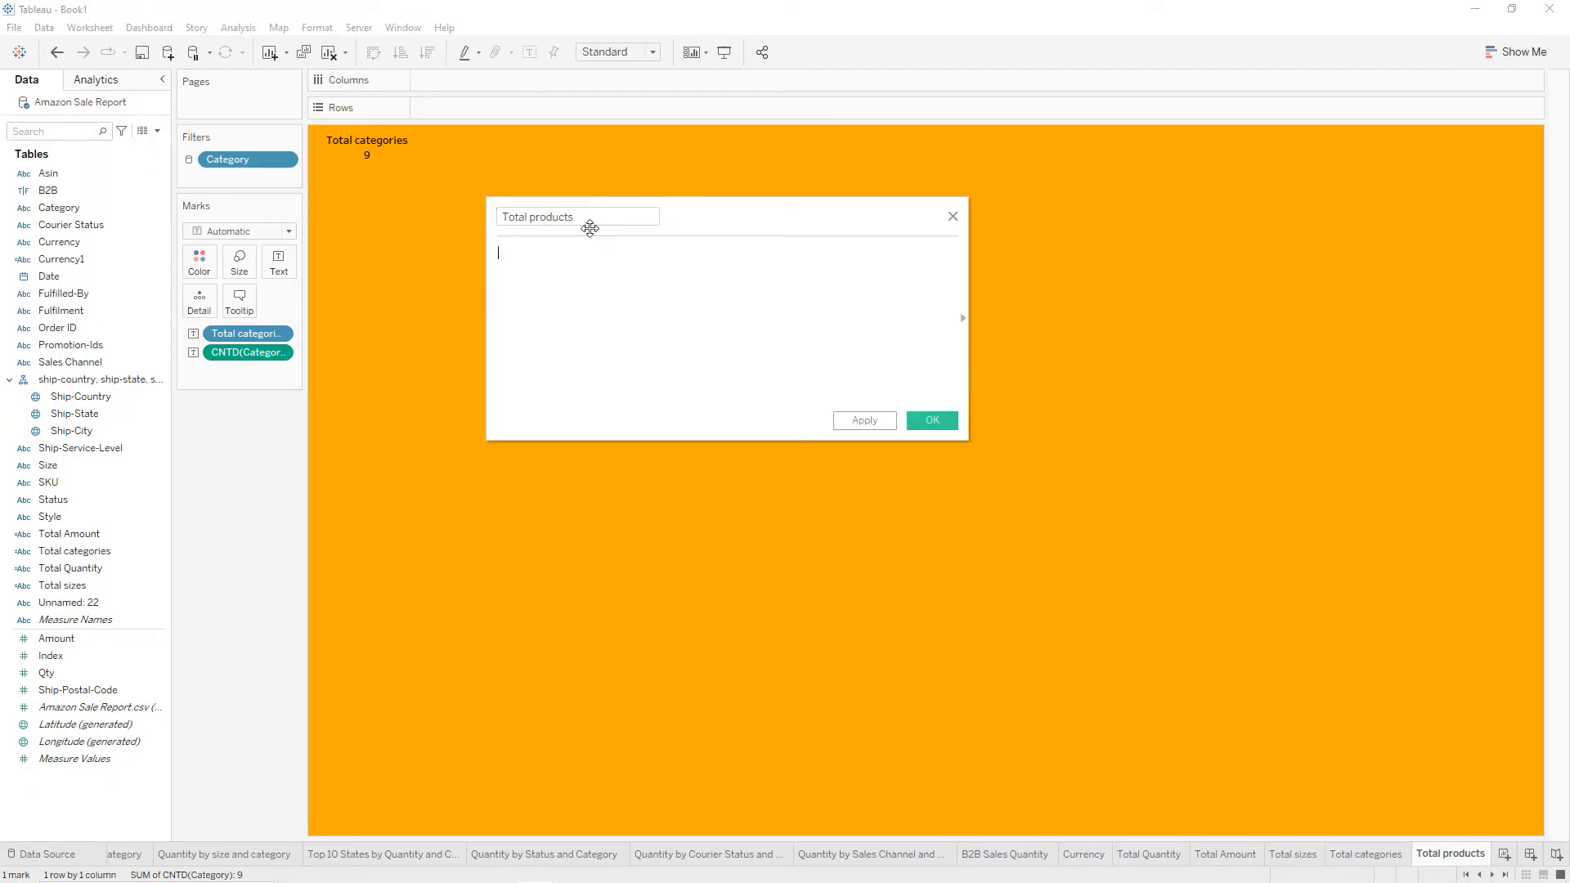
text(")
text(Total products)
text(")
click(883, 420)
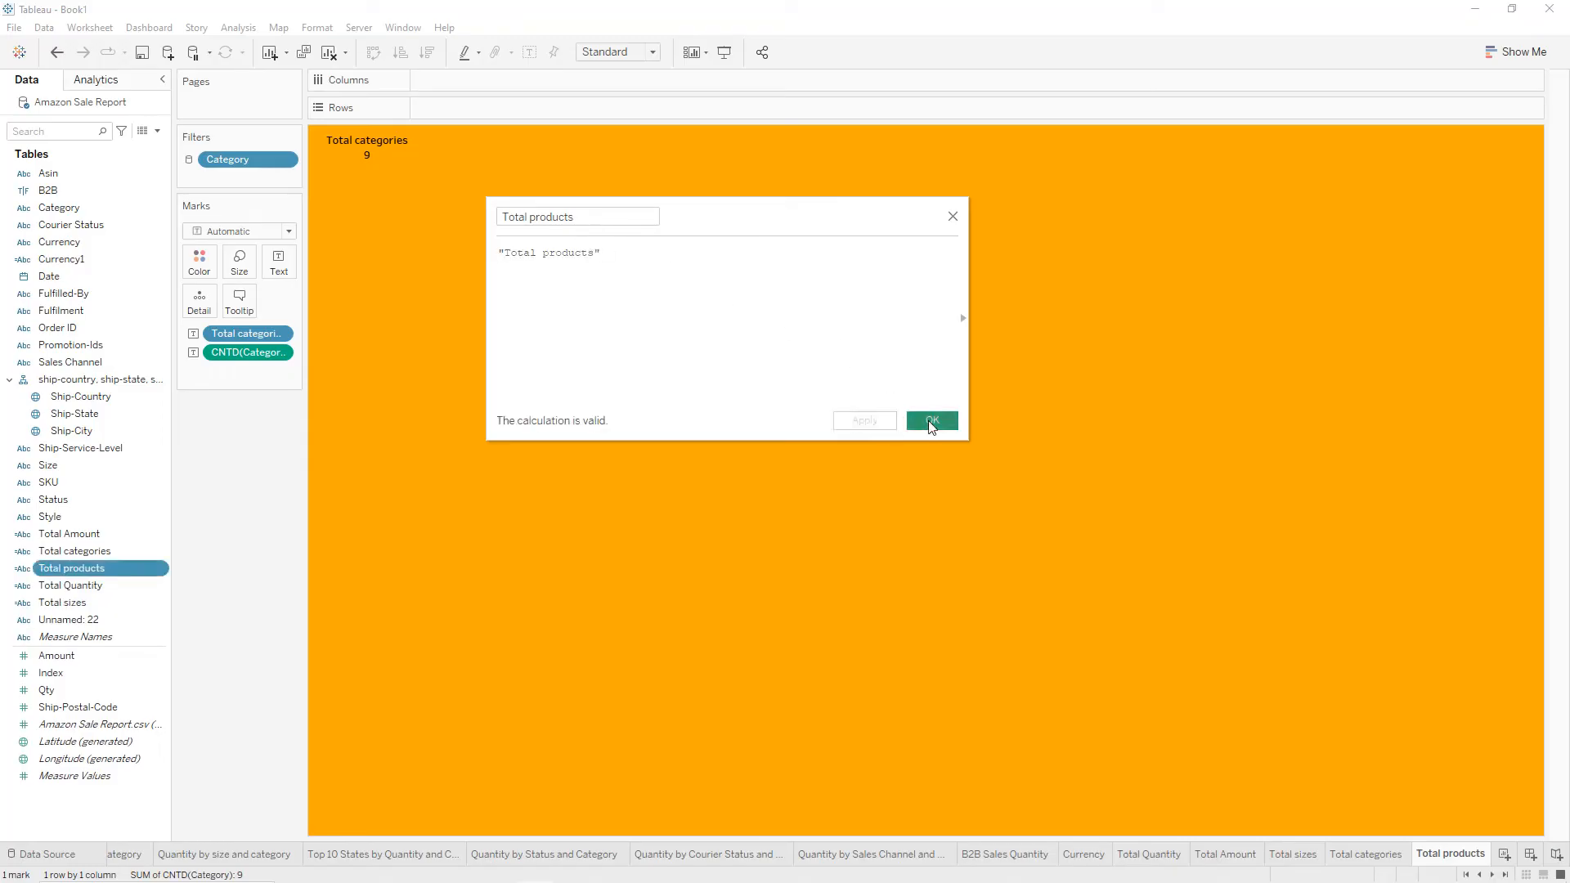
click(930, 420)
Replace Total categories and CNTD(Category) on the Text mark with Total products and the distinct count of Asin.
drag(250, 353, 254, 450)
drag(139, 565, 283, 271)
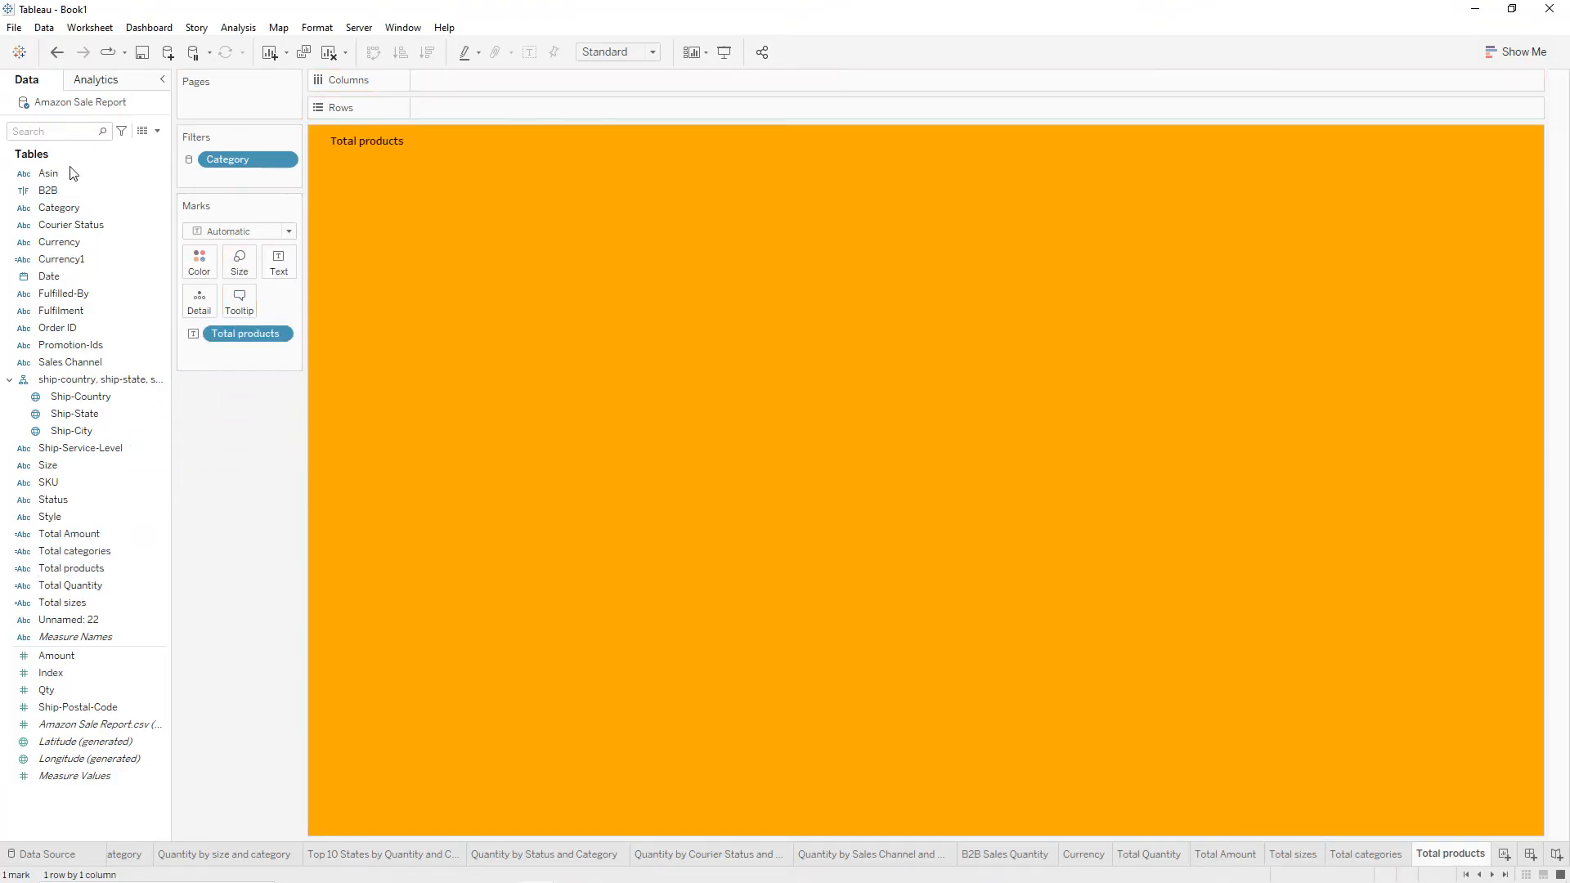
drag(57, 181, 274, 277)
right_click(279, 353)
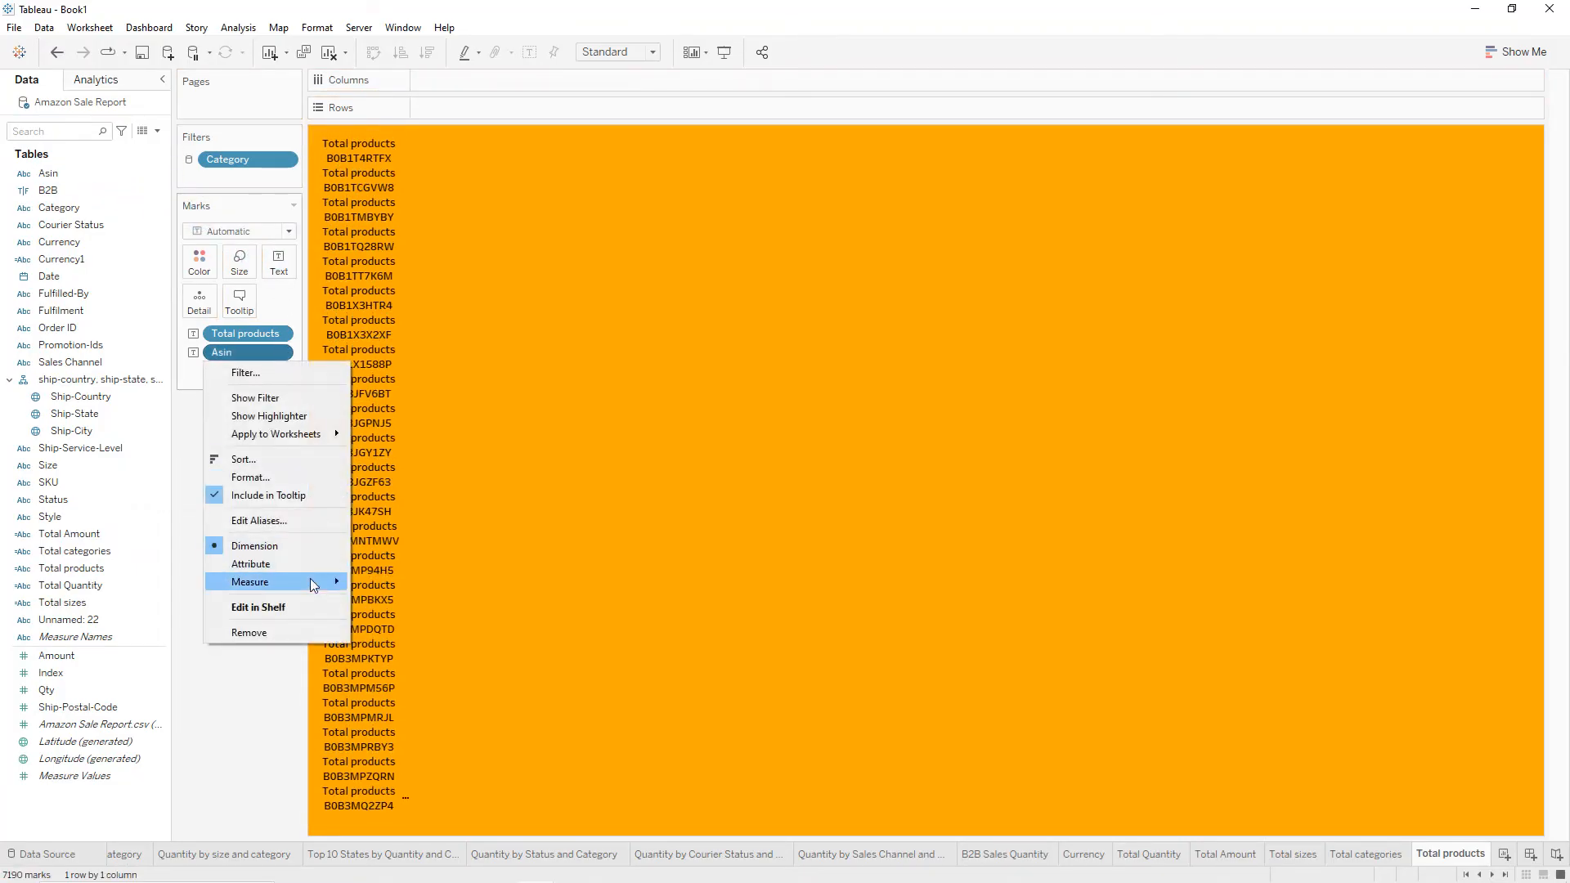
mouse_move(330, 580)
click(390, 633)
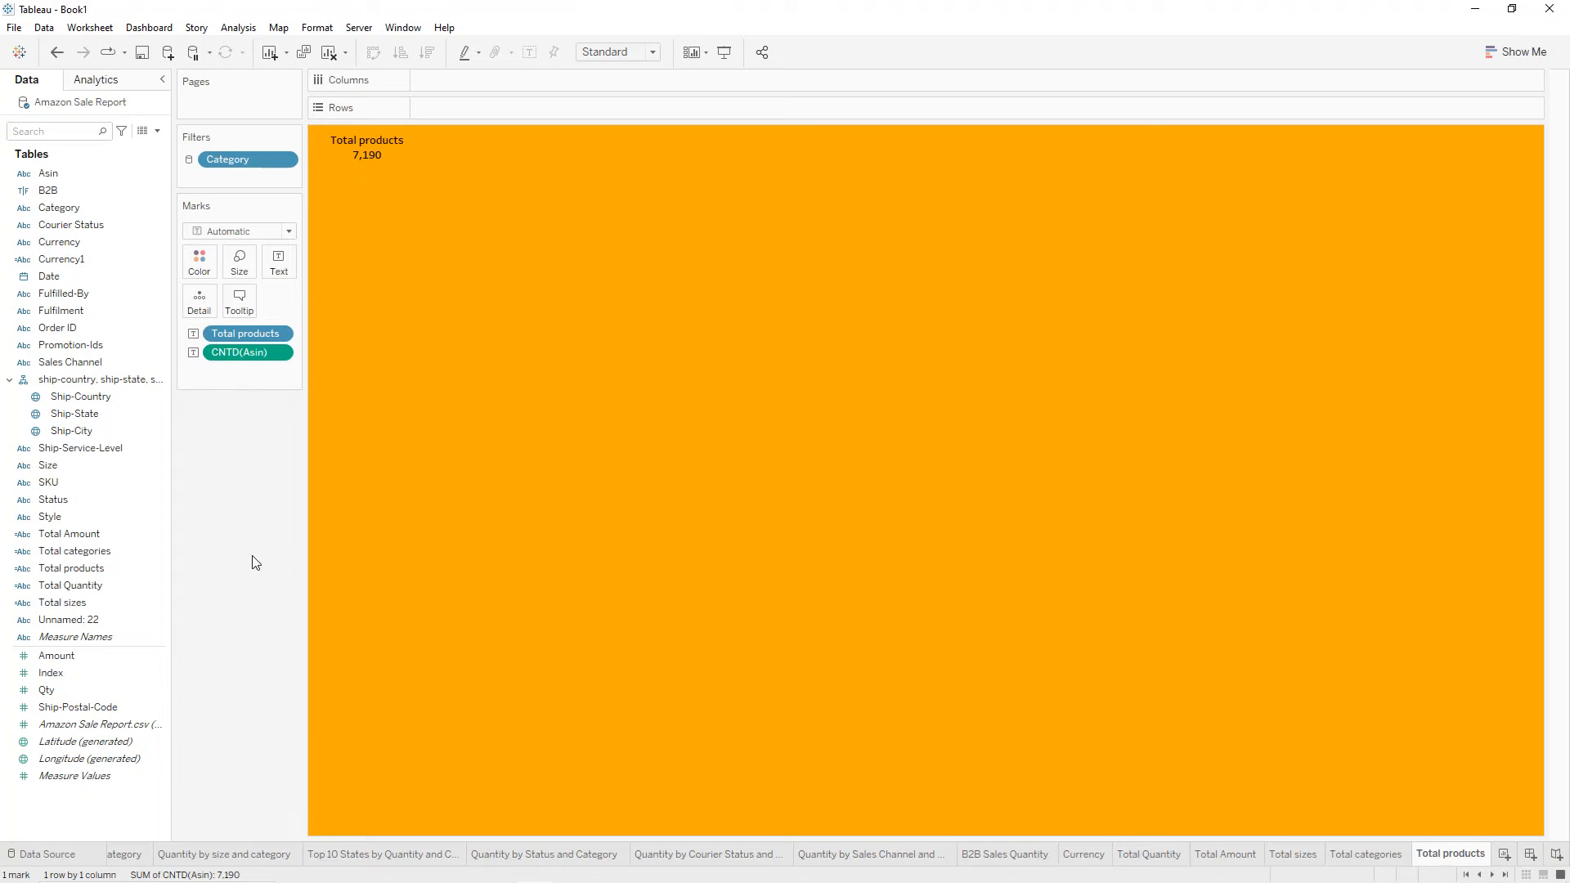
Create a new dashboard with a custom fixed size of 1850 px wide and 1050 px high.
click(1532, 855)
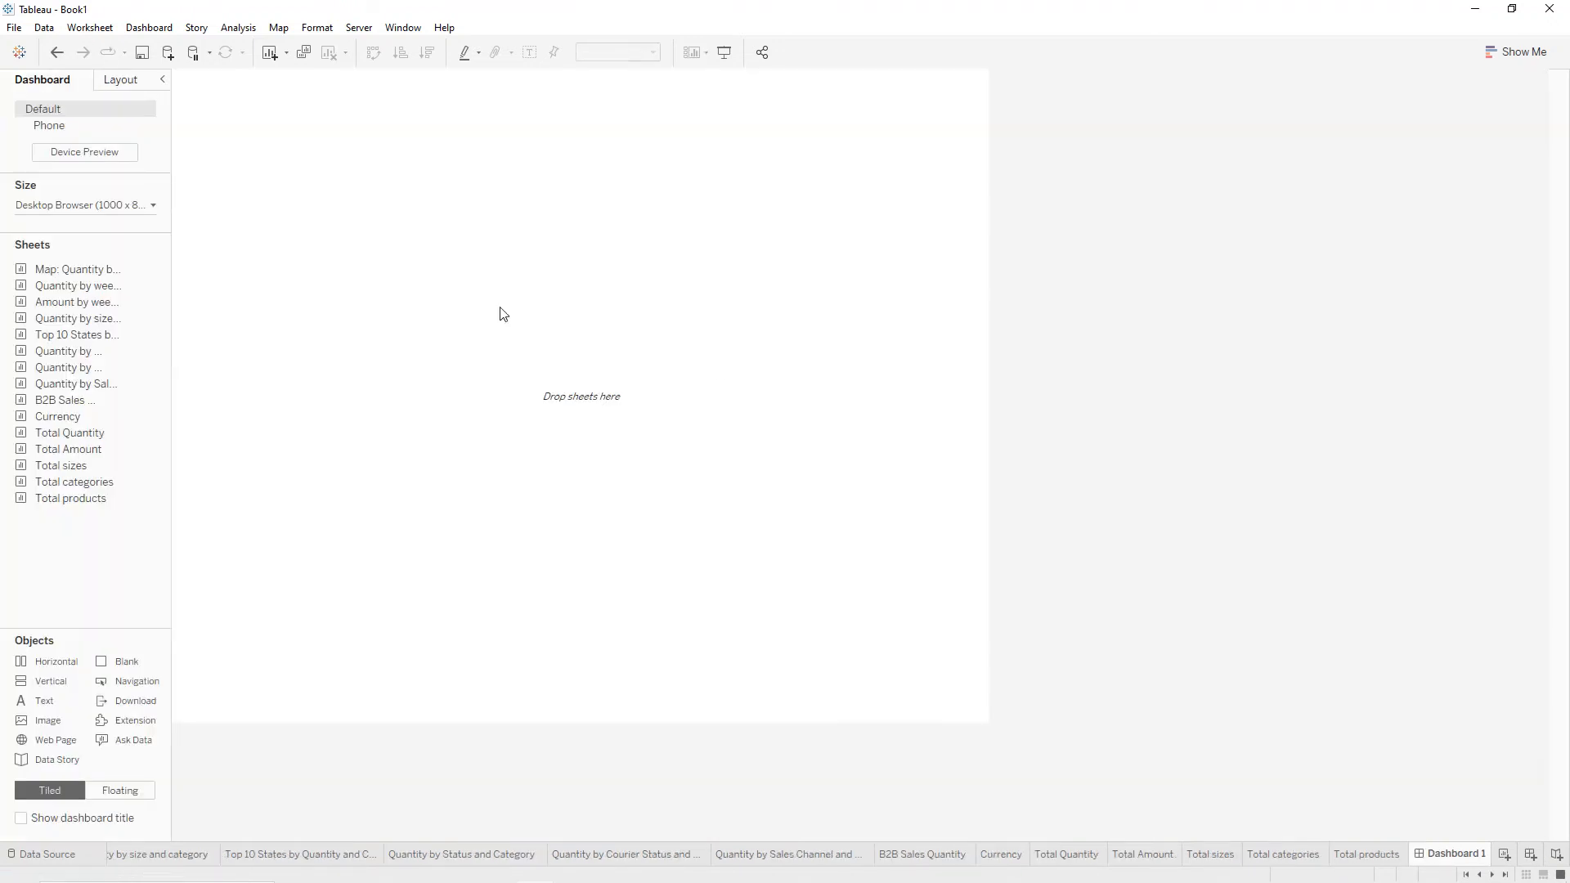
click(123, 205)
double_click(49, 305)
text(18)
key(Return)
click(114, 307)
text(10)
key(Return)
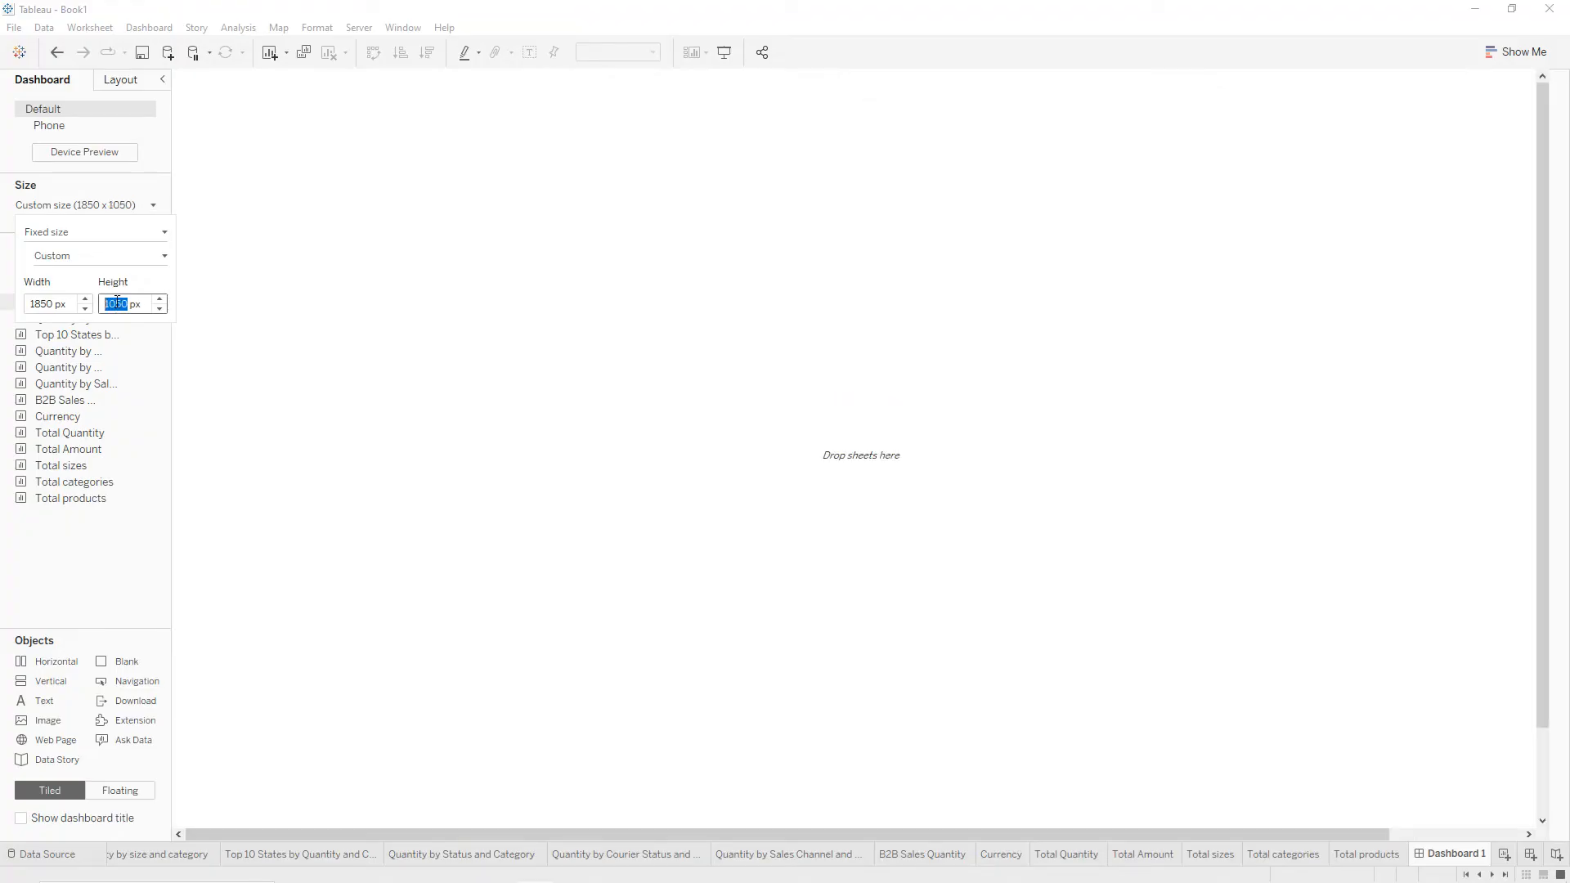
click(219, 164)
Set the dashboard's default shading to the same orange as the summary cards.
click(151, 29)
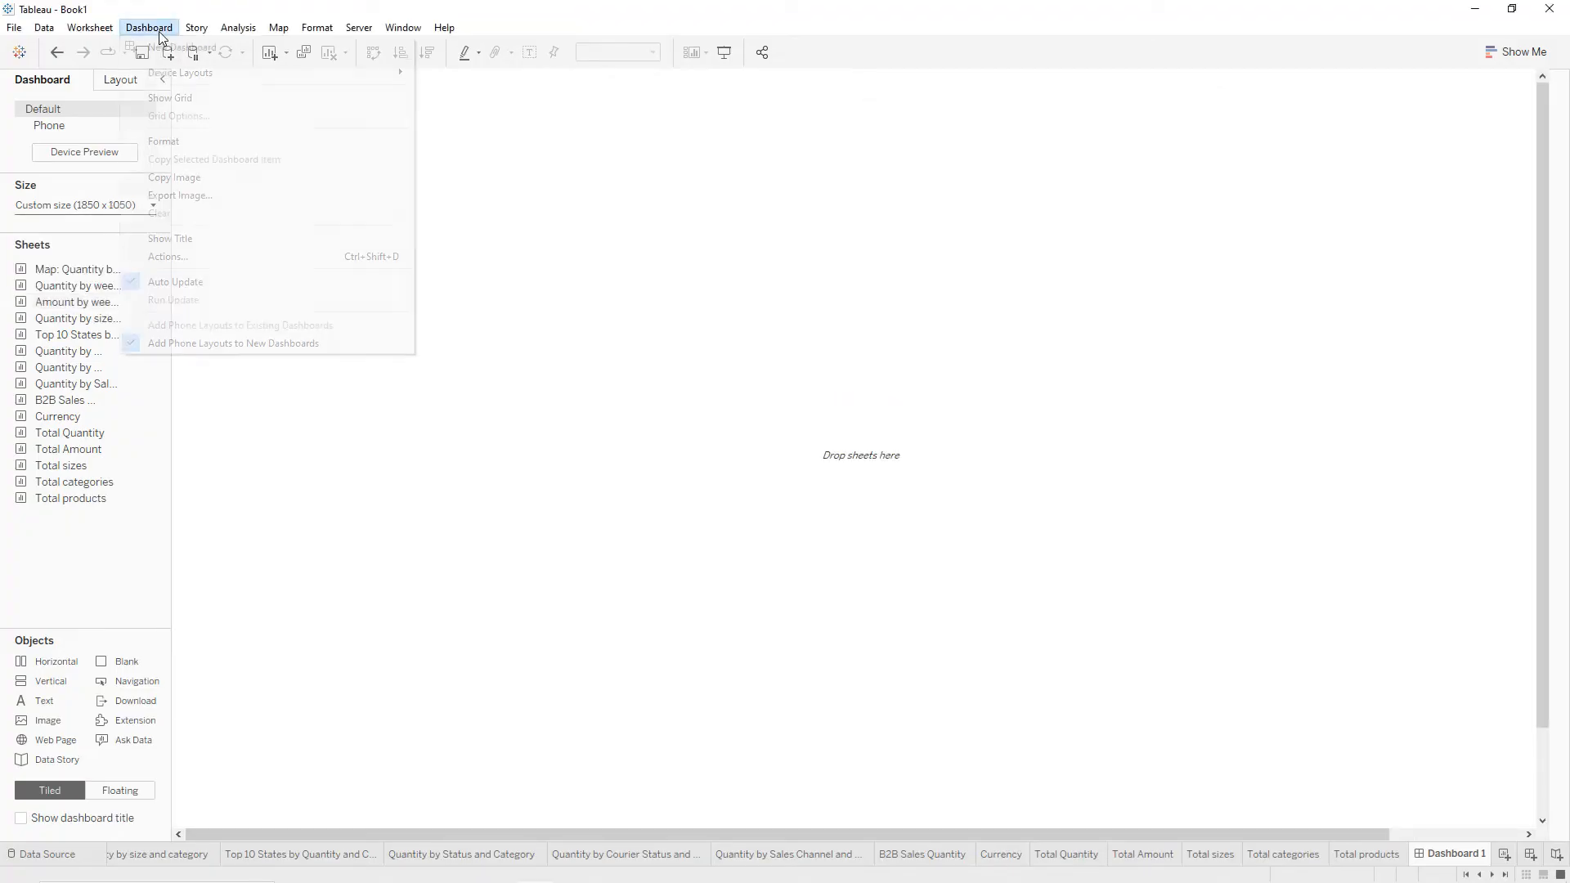
click(168, 143)
click(106, 133)
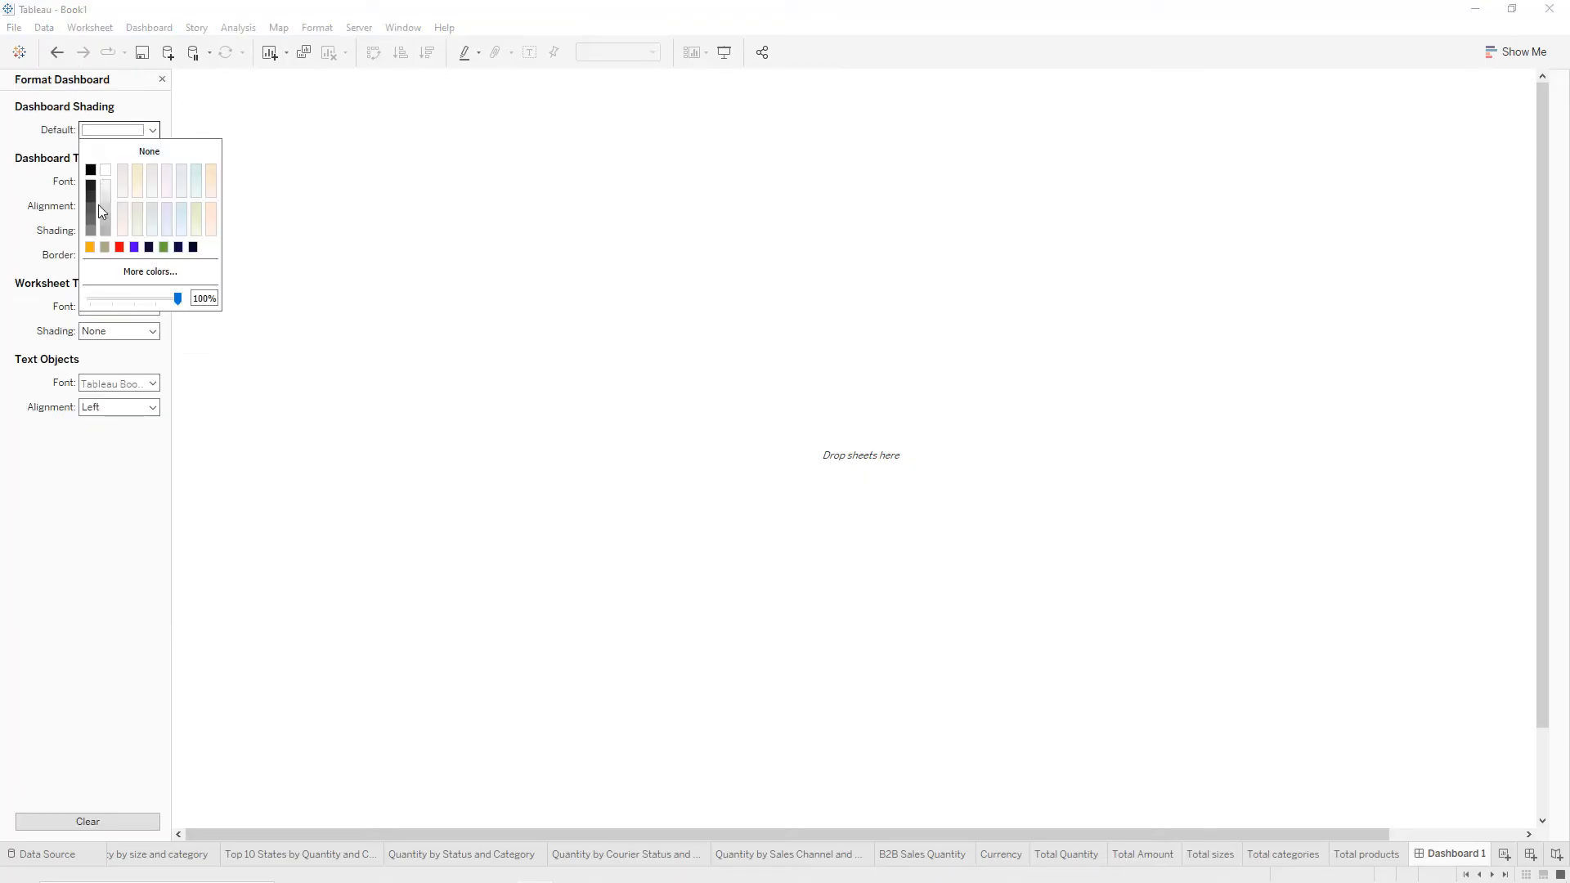
click(90, 247)
click(252, 160)
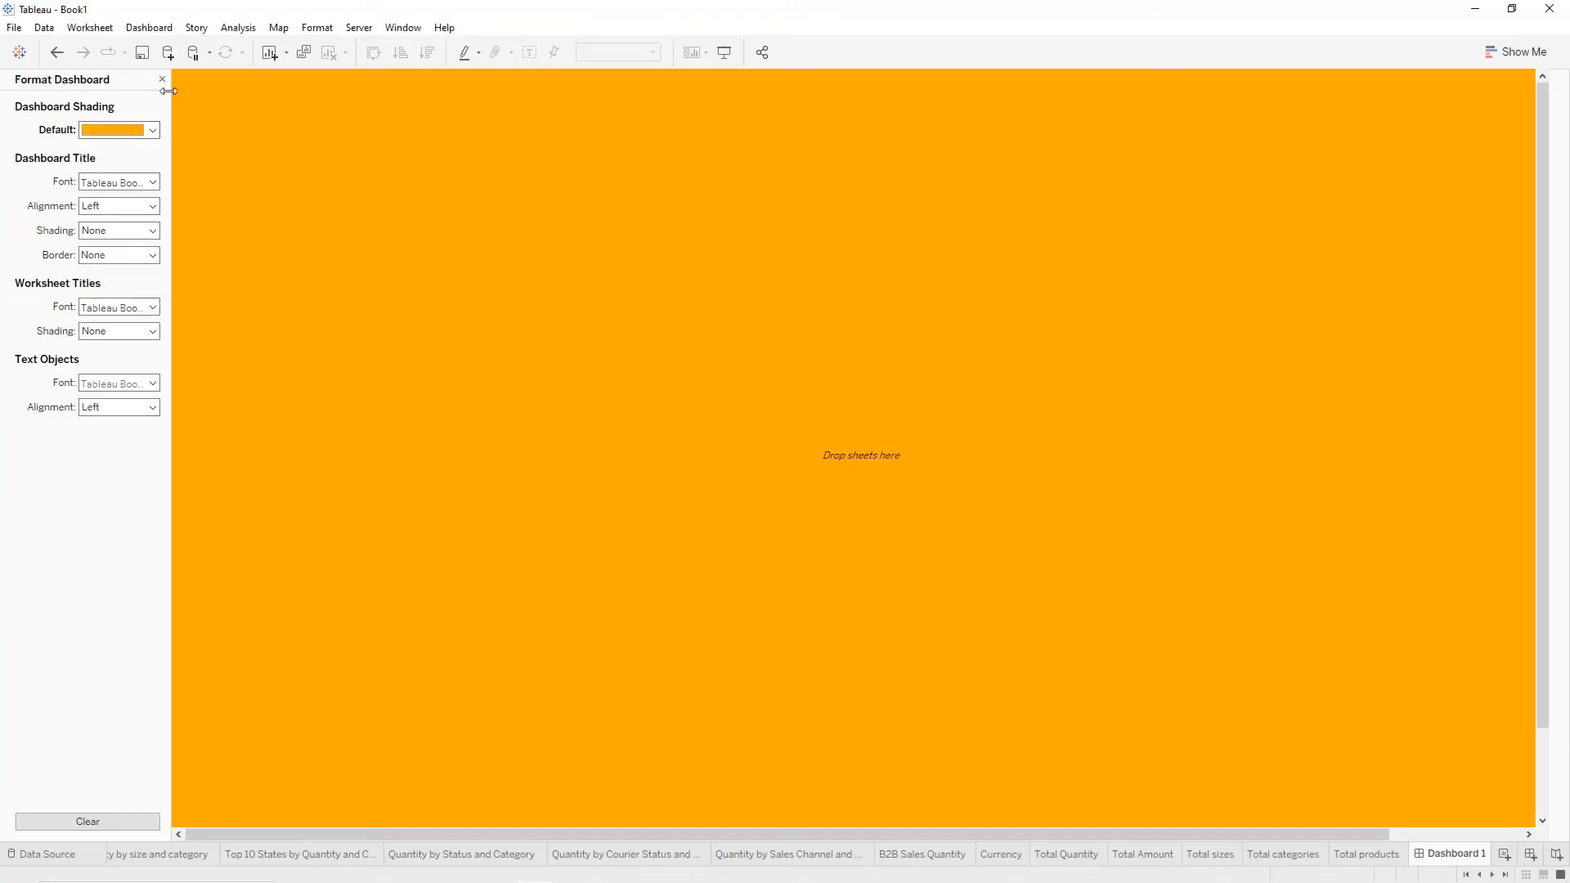
click(163, 81)
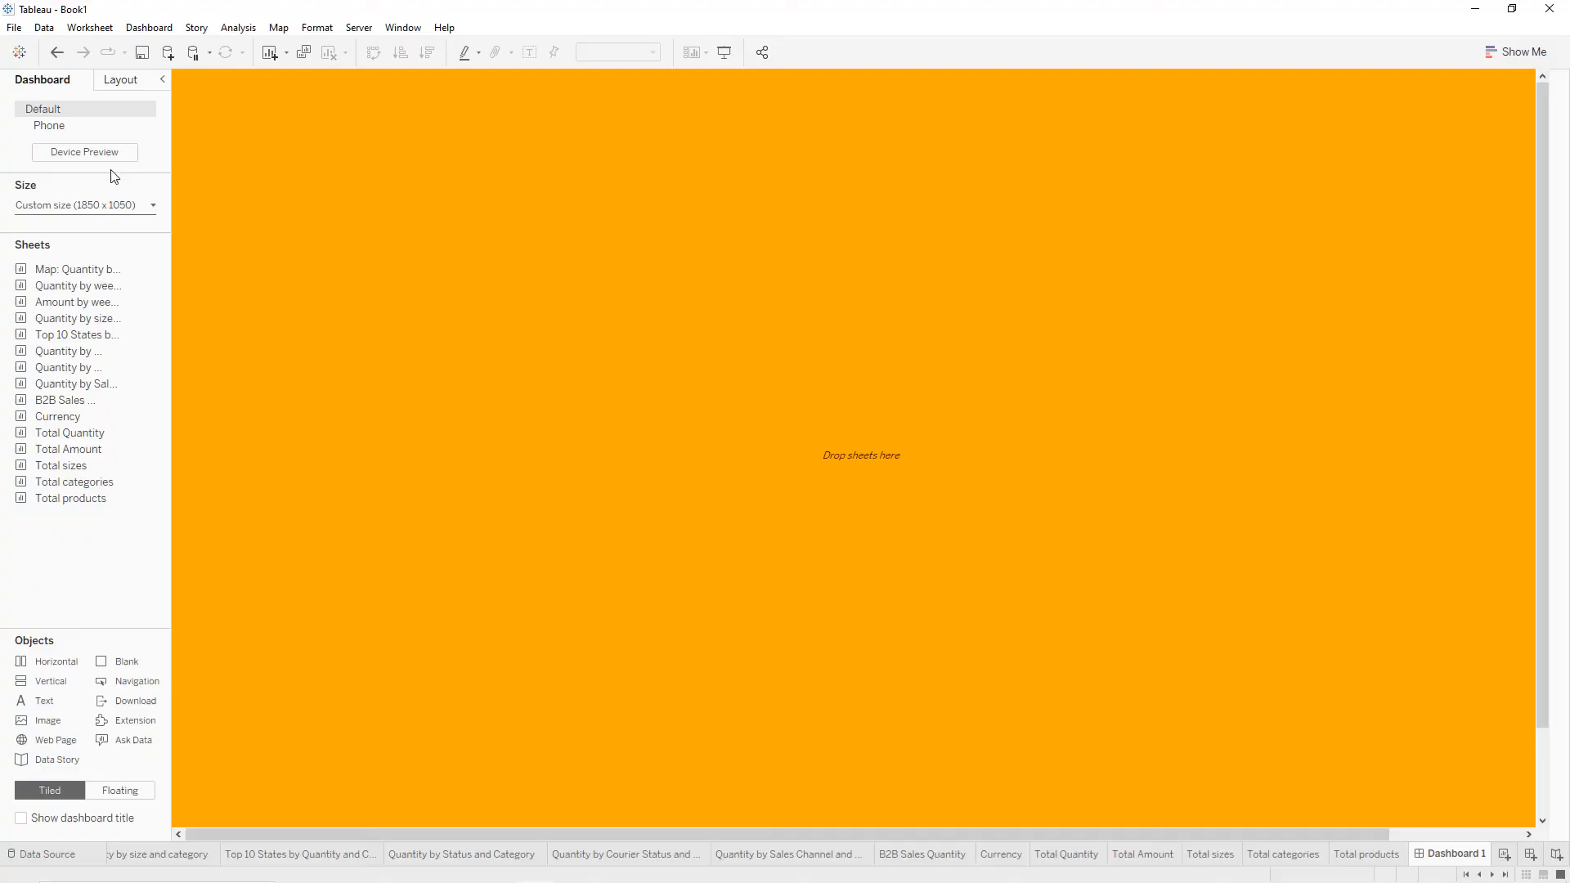
Place Map: Quantity by State on the dashboard, with Quantity by week and Category and Amount by week and Category side by side above it.
mouse_move(88, 272)
drag(88, 272, 253, 323)
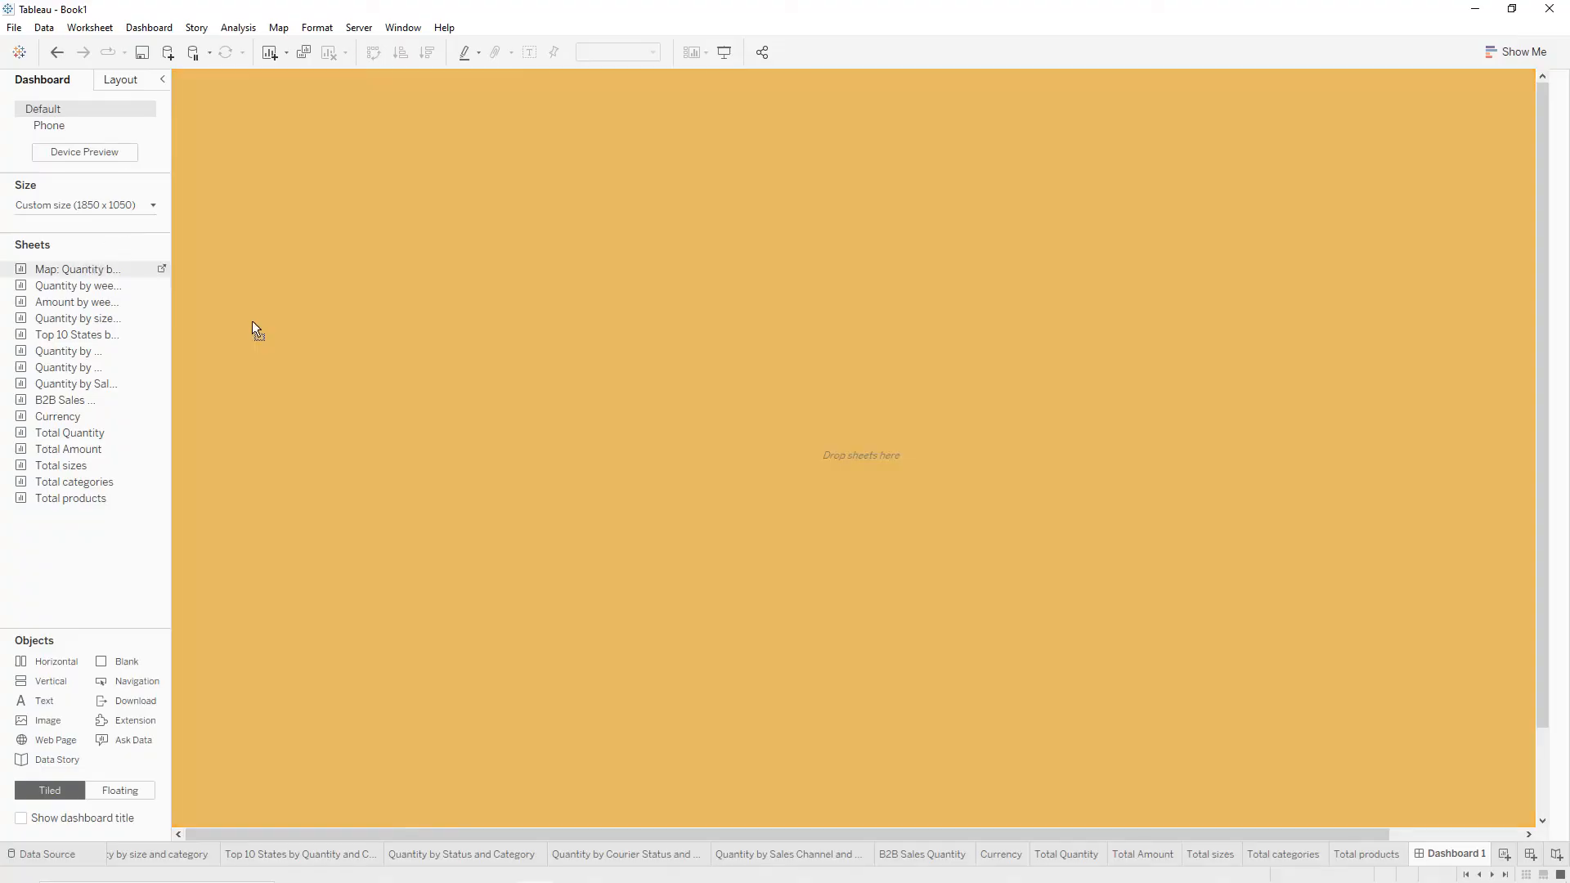
drag(644, 536, 245, 344)
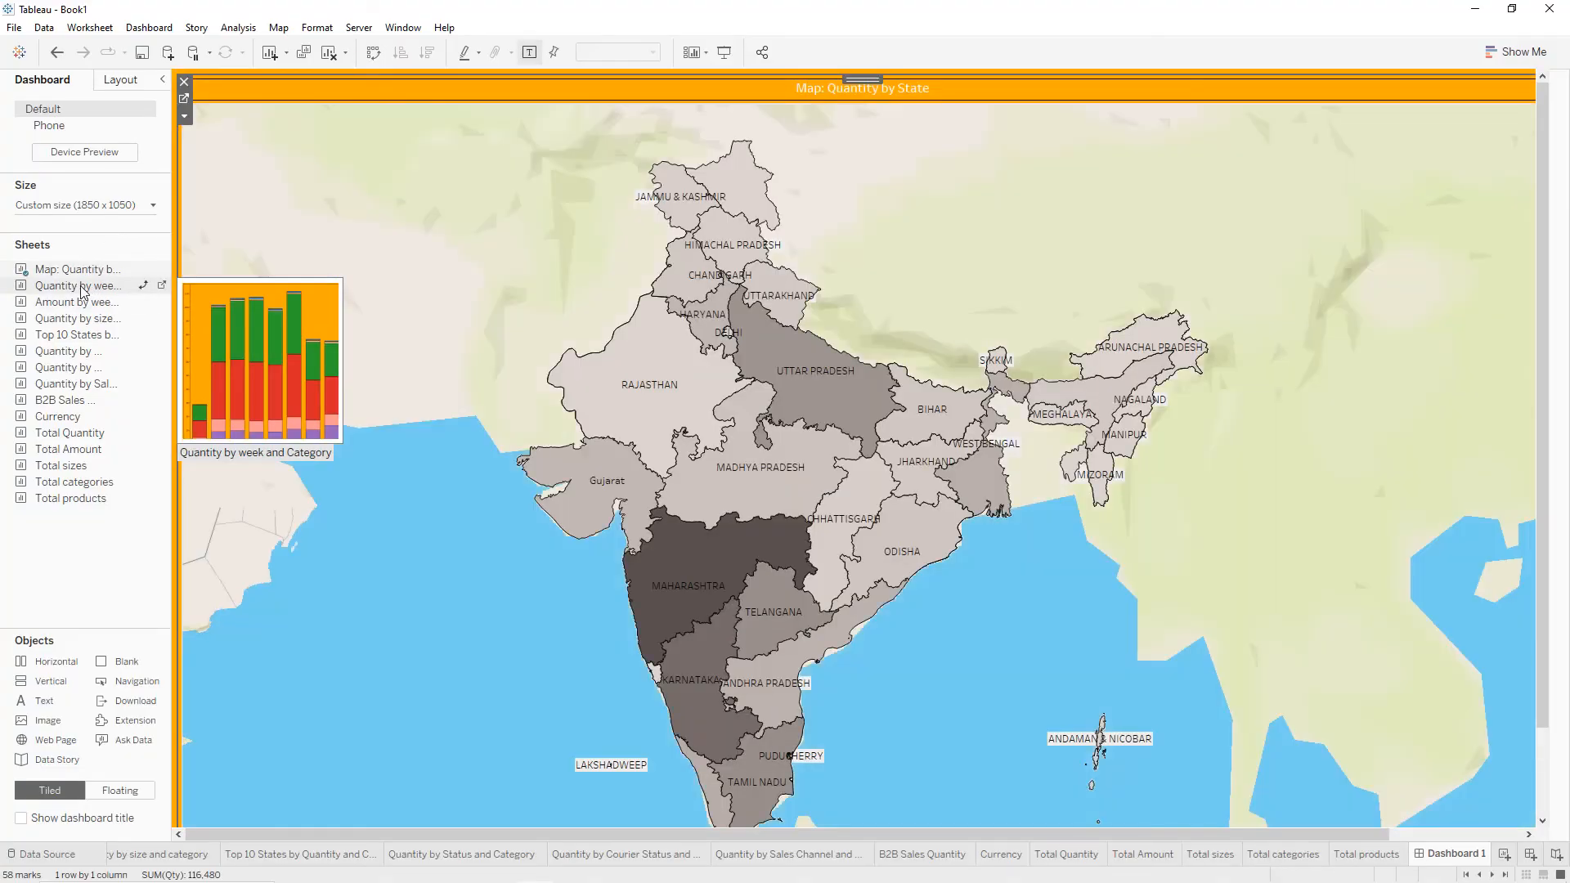
mouse_move(144, 270)
mouse_down()
mouse_move(436, 129)
mouse_move(242, 193)
mouse_up()
mouse_move(73, 301)
mouse_down()
mouse_move(1032, 233)
mouse_move(1322, 238)
mouse_up()
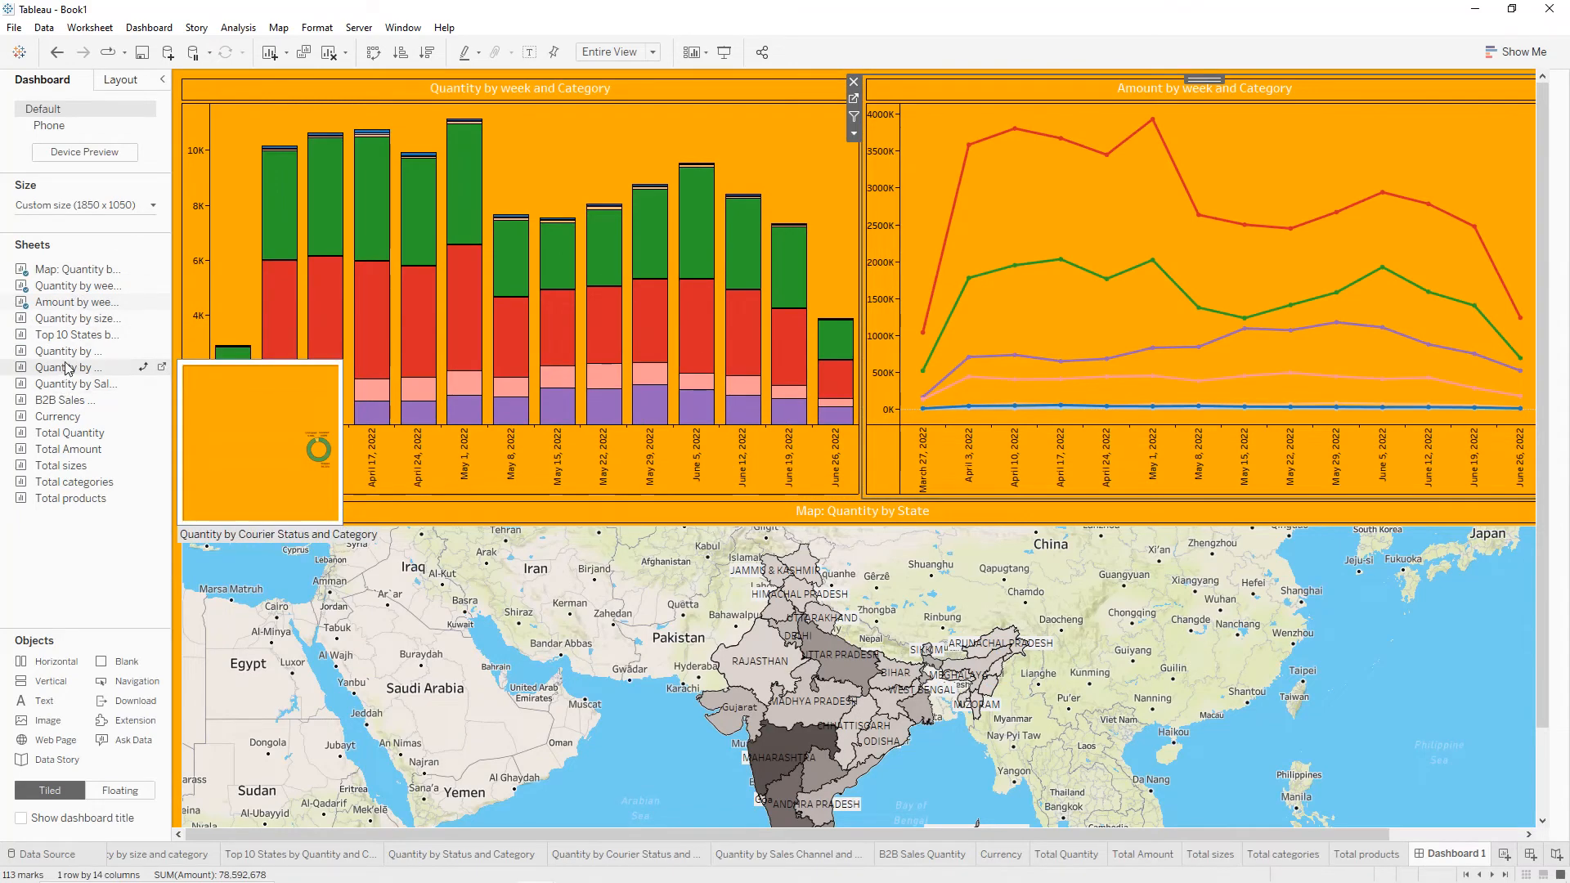
Add Top 10 States by Quantity and Category to the left of the map, and Quantity by Status and Category left of that chart.
mouse_move(70, 339)
mouse_move(71, 338)
mouse_down()
mouse_move(340, 503)
mouse_move(407, 621)
mouse_move(385, 630)
mouse_up()
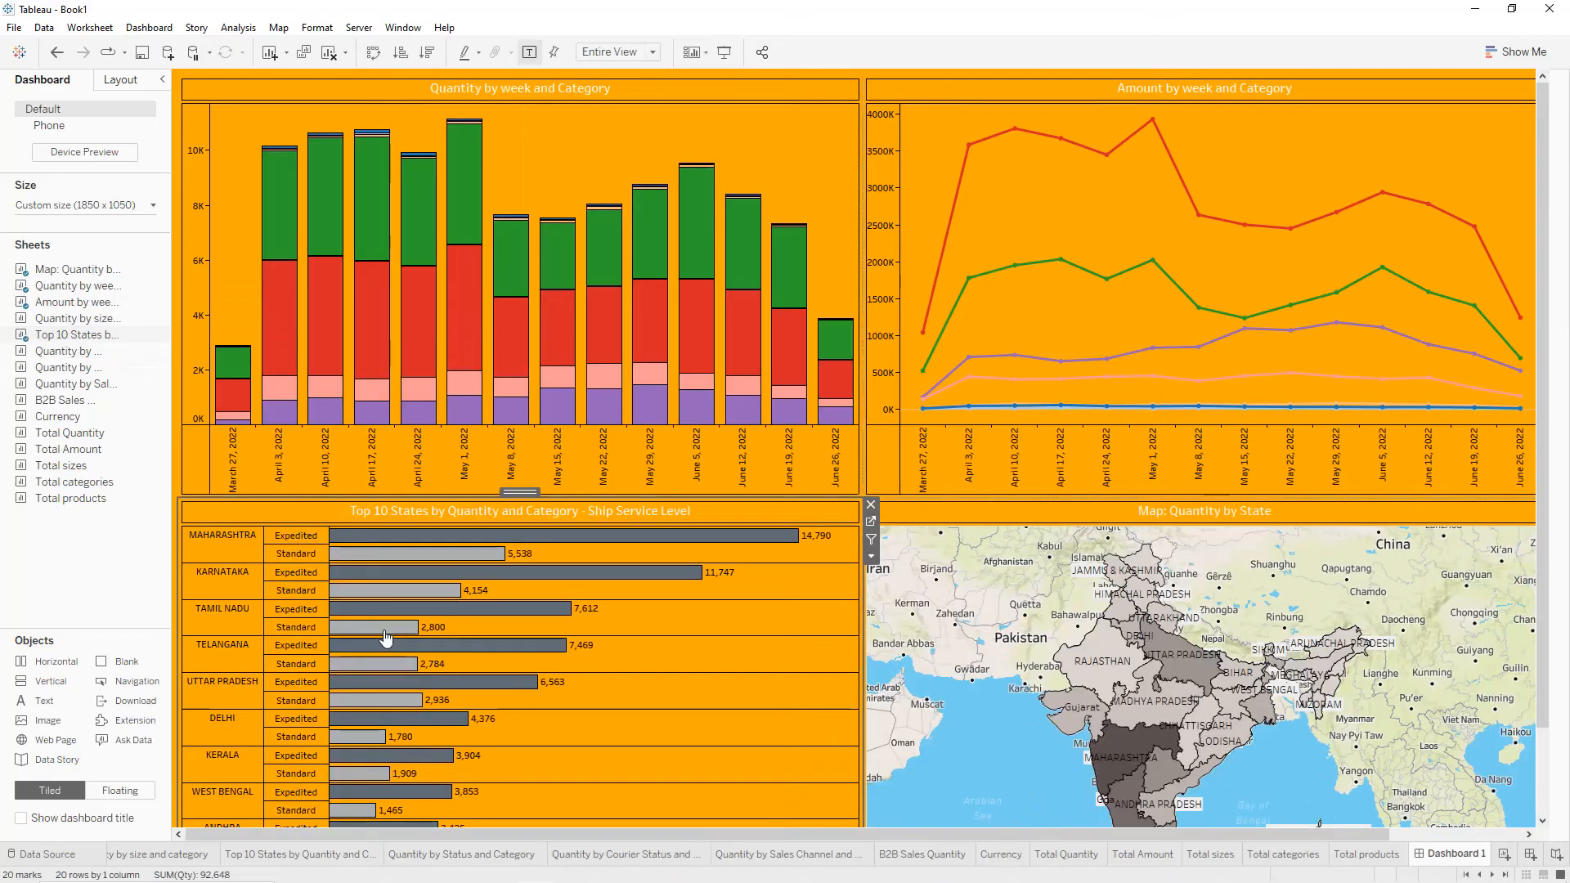
mouse_move(59, 360)
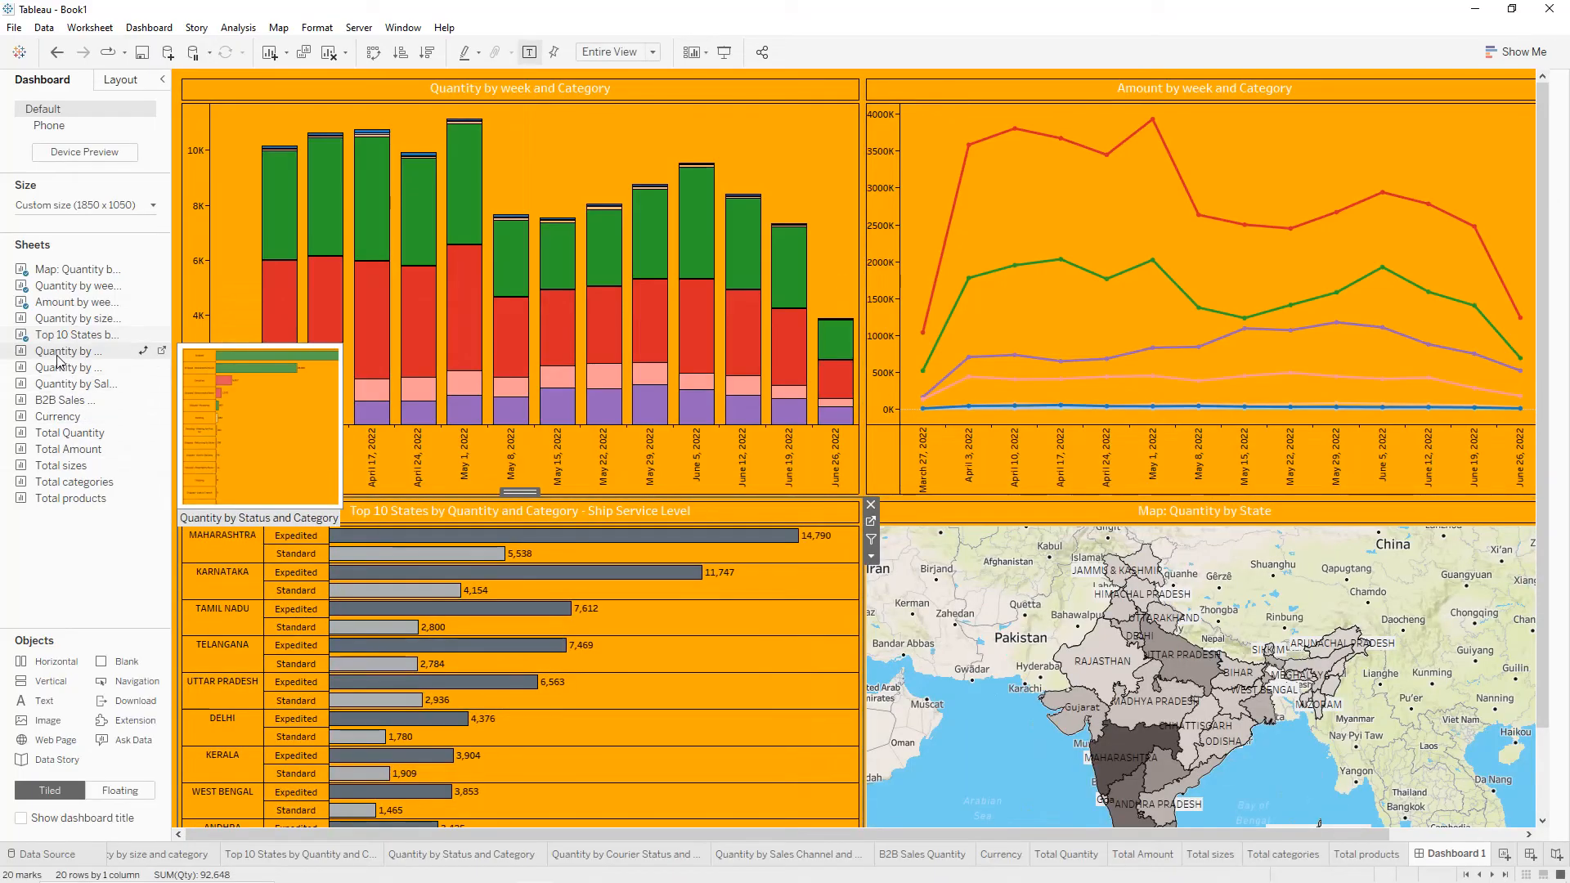
drag(59, 360, 288, 607)
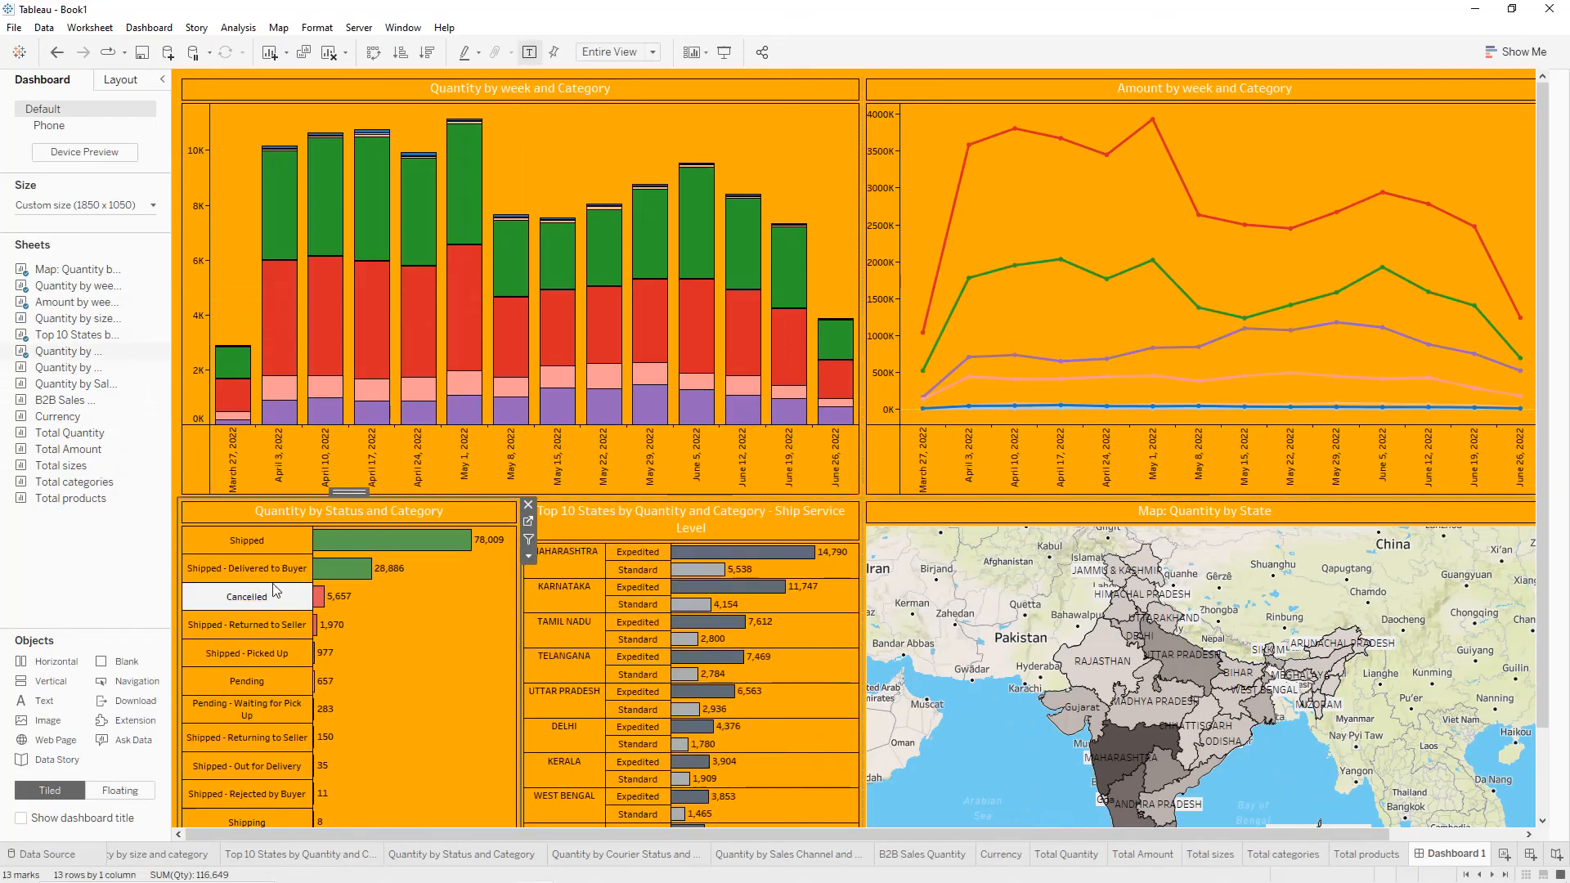
Add the Quantity by size and category sheet to the dashboard, to the right of the state map.
mouse_move(76, 387)
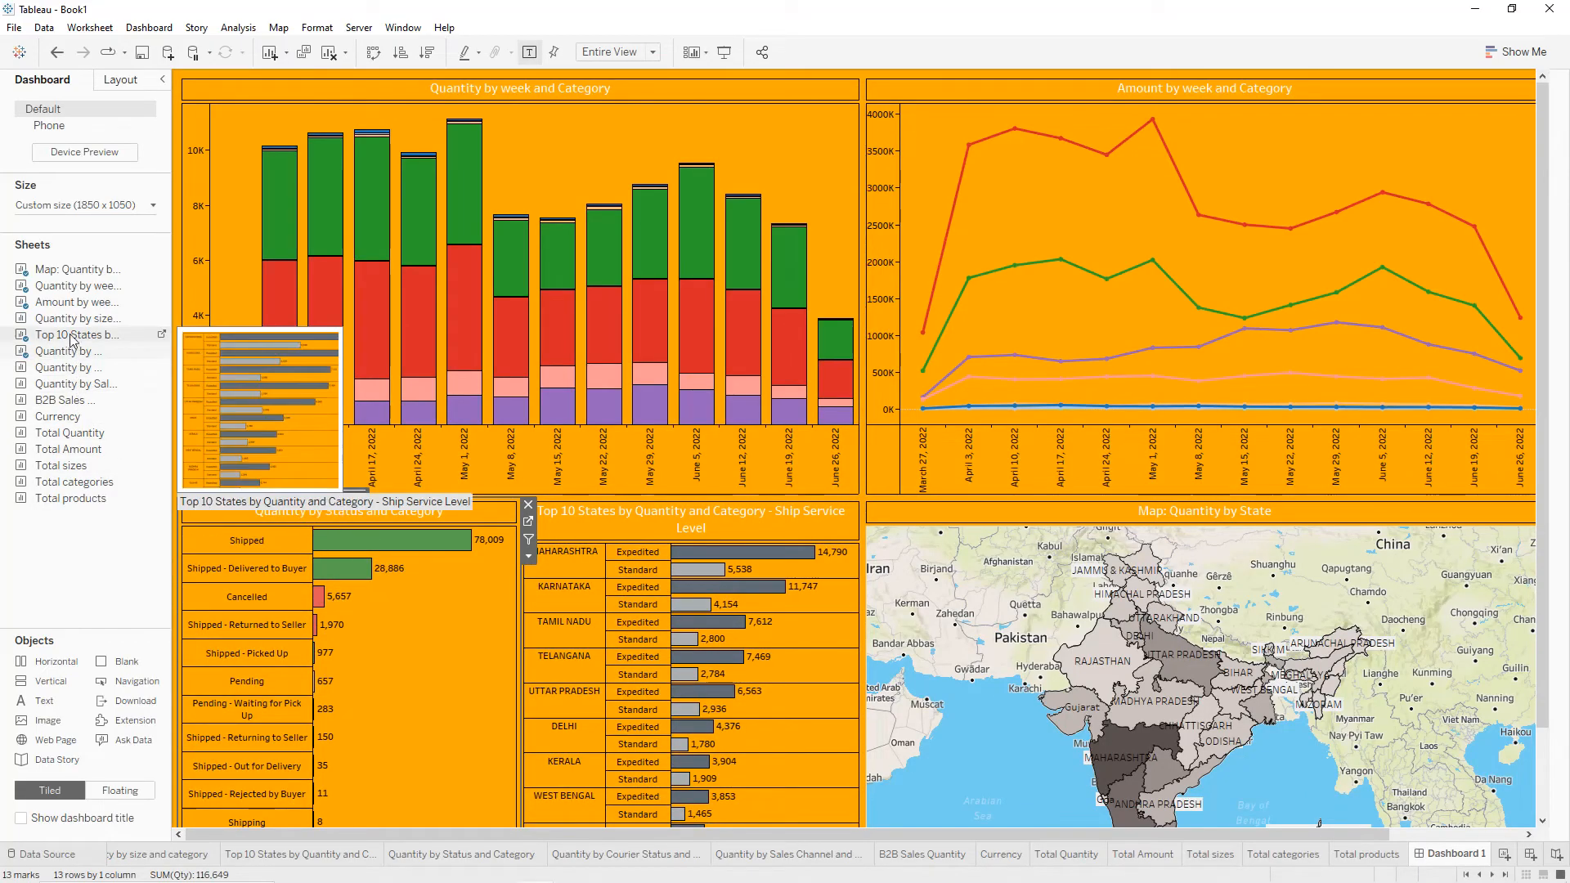
mouse_move(71, 329)
mouse_move(71, 330)
mouse_down()
mouse_move(383, 414)
mouse_move(573, 425)
mouse_move(1063, 613)
mouse_move(1418, 691)
mouse_up()
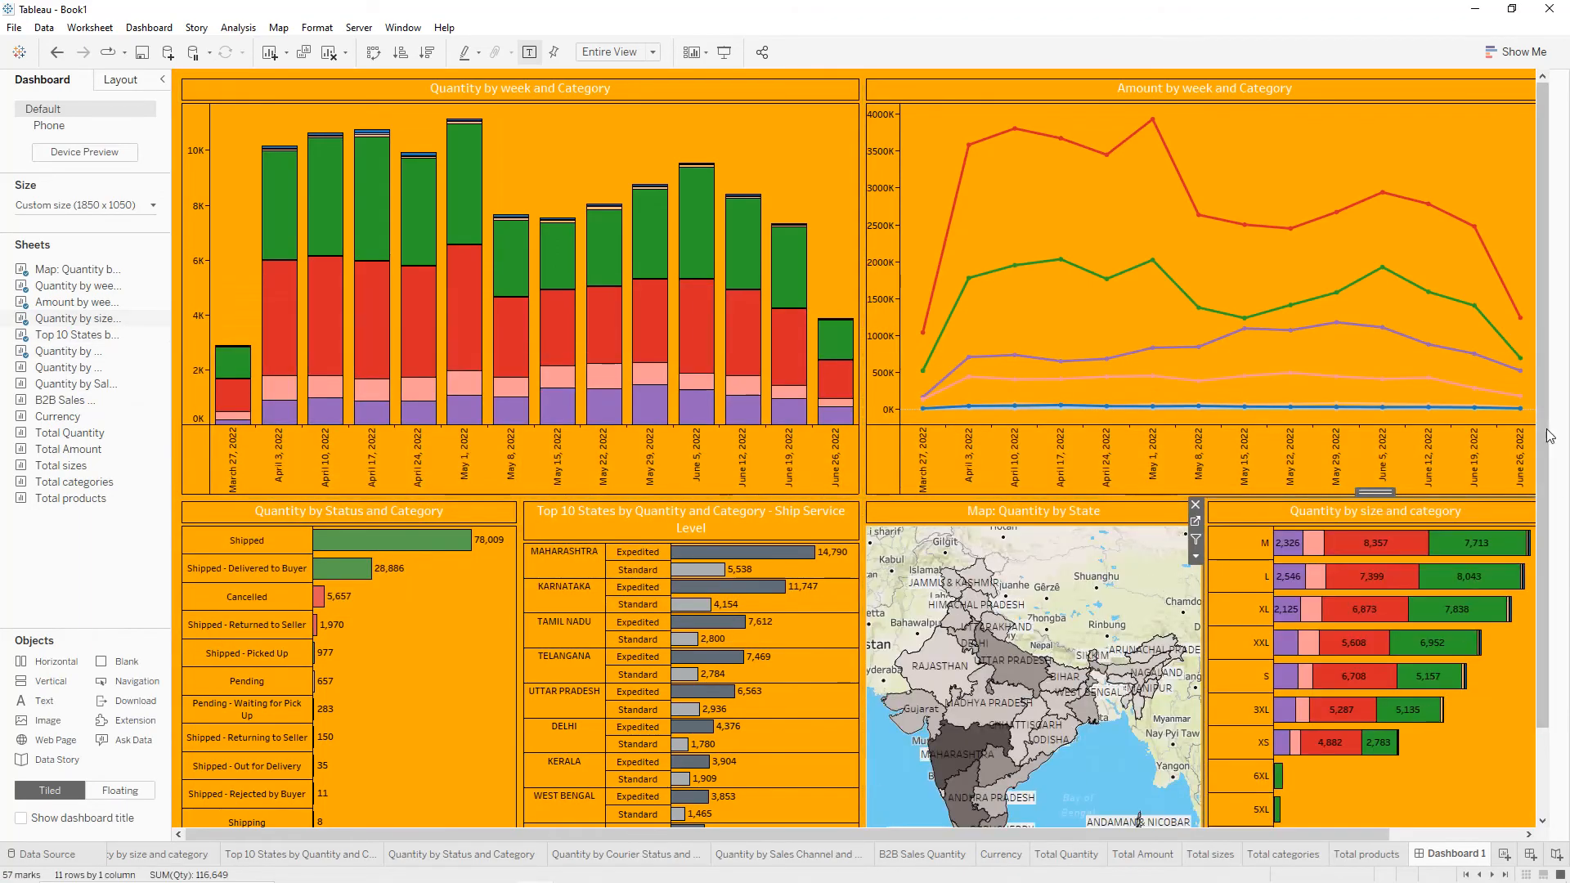
Remove the Status and Ship-Service-Level legends from the dashboard.
drag(1386, 835, 1566, 797)
click(1499, 242)
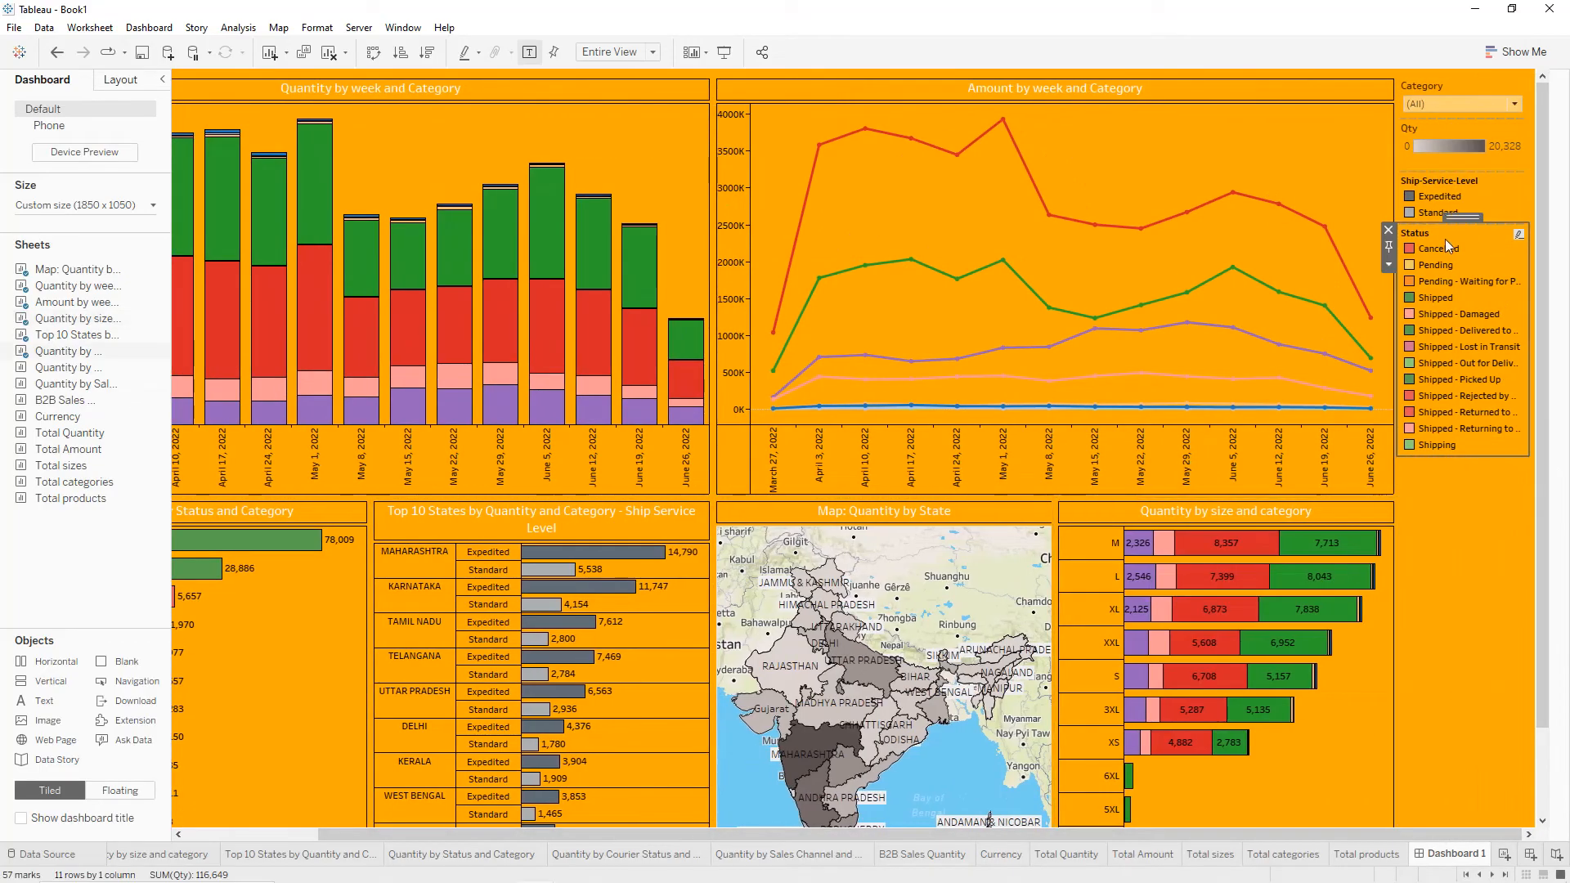
click(1392, 230)
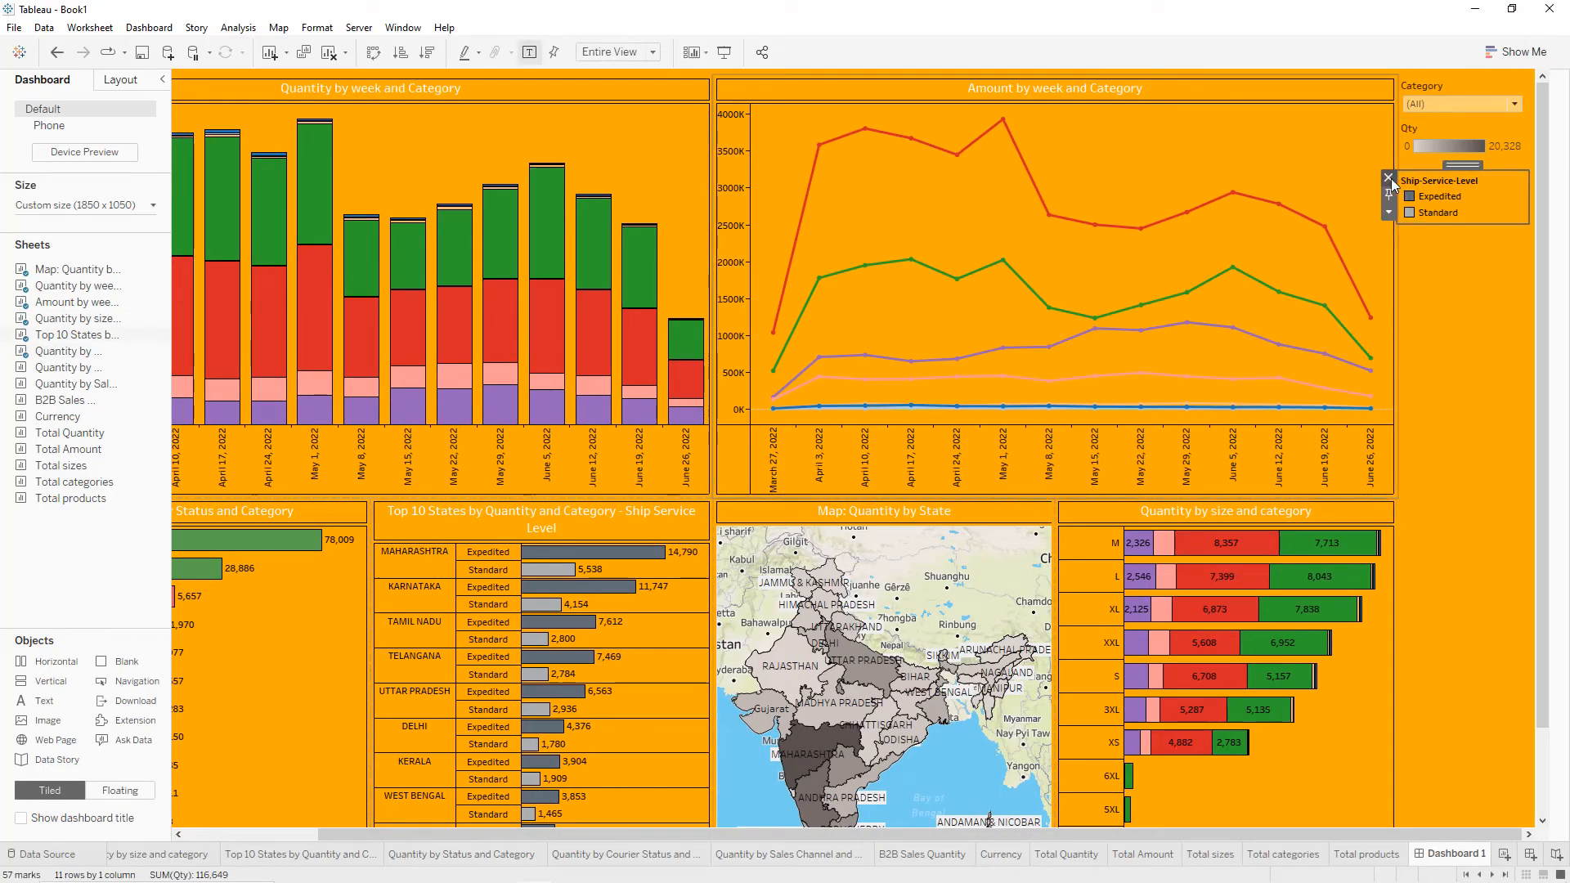
click(1391, 178)
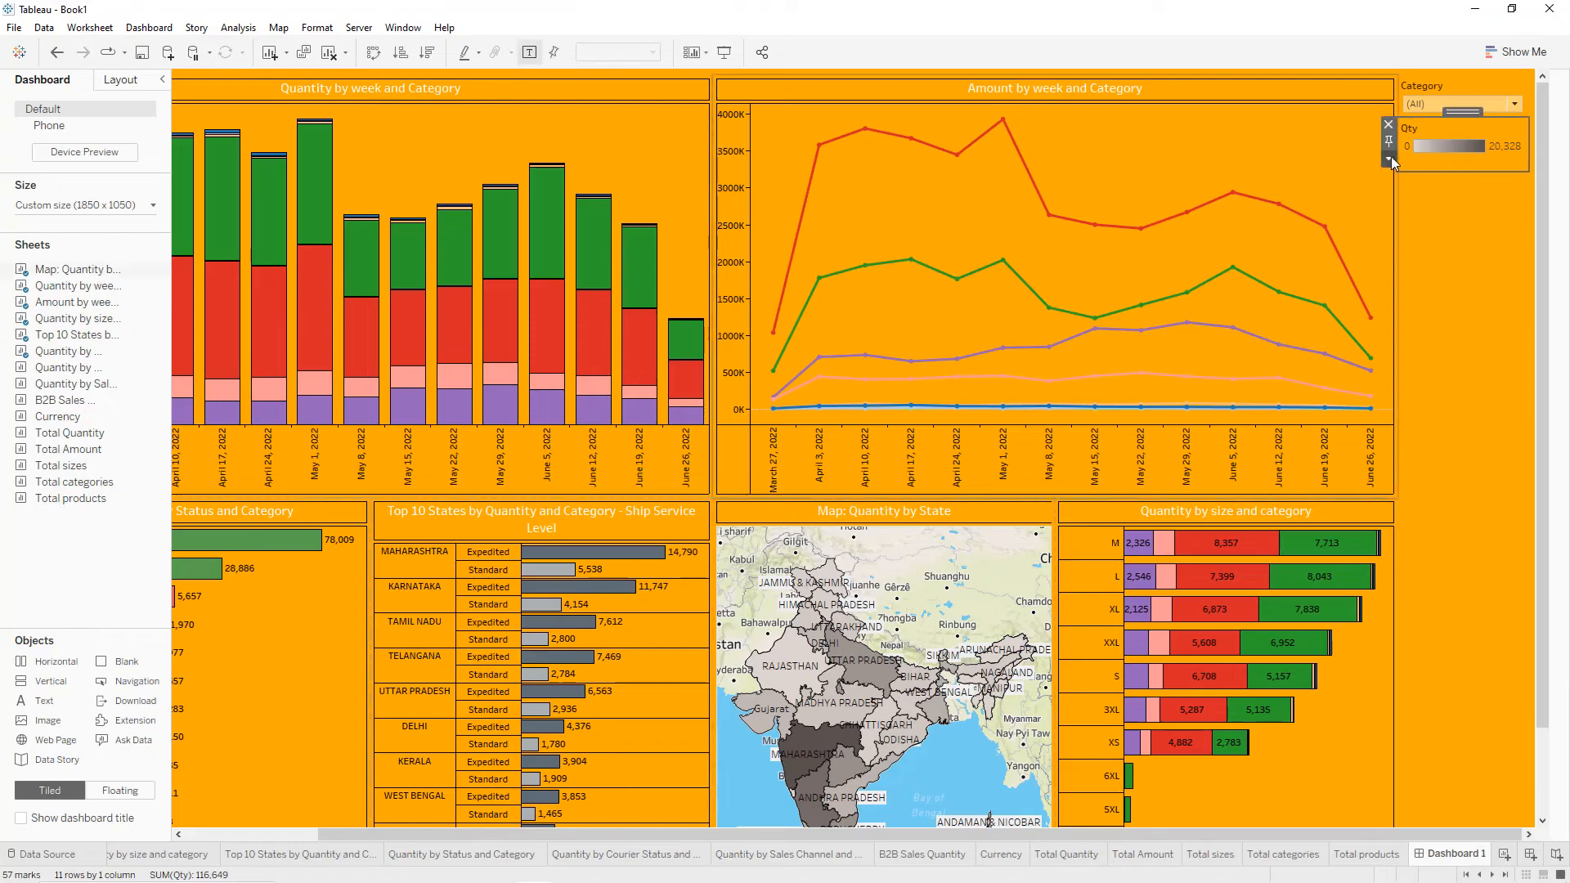
Float the Qty legend over the top of the state map and move the Category filter into a strip above all the charts.
click(1389, 158)
click(1422, 310)
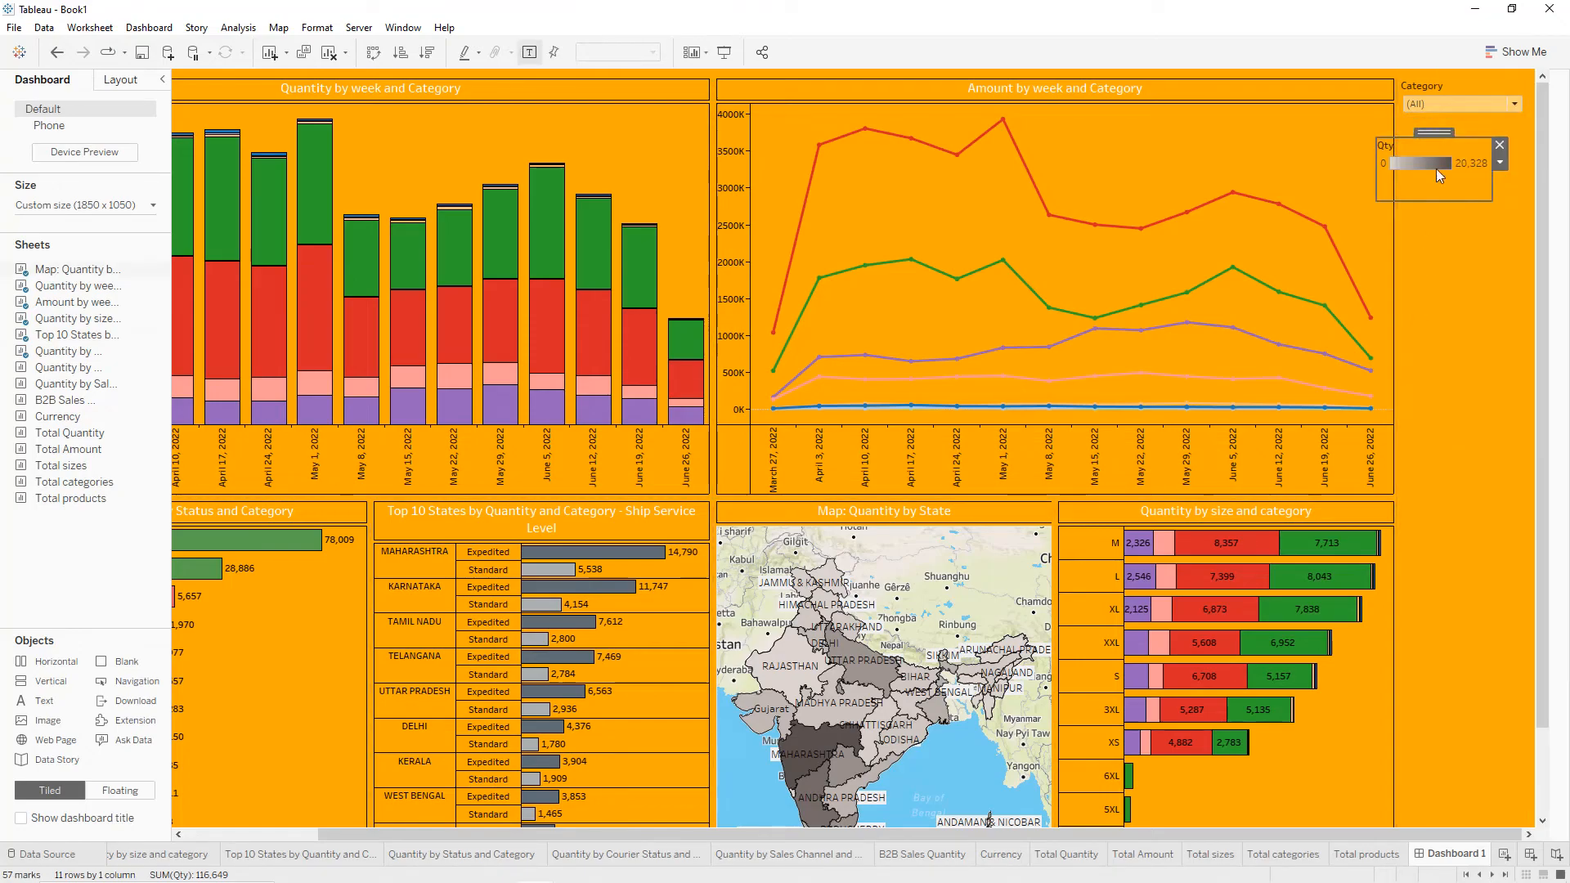
drag(1433, 131, 1004, 534)
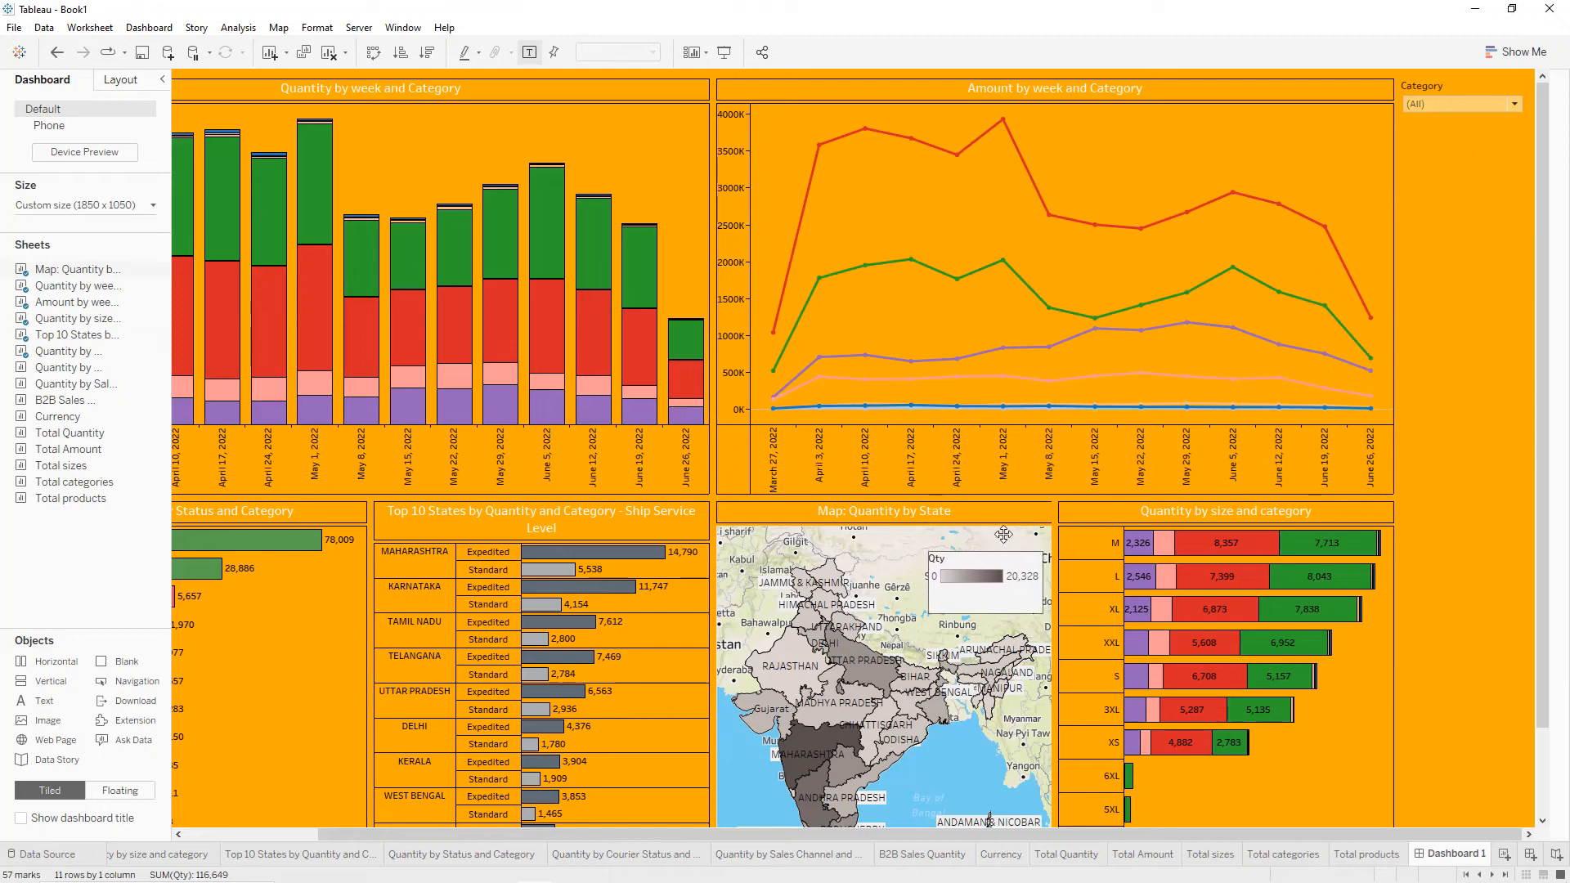
click(1477, 87)
drag(1475, 81, 861, 71)
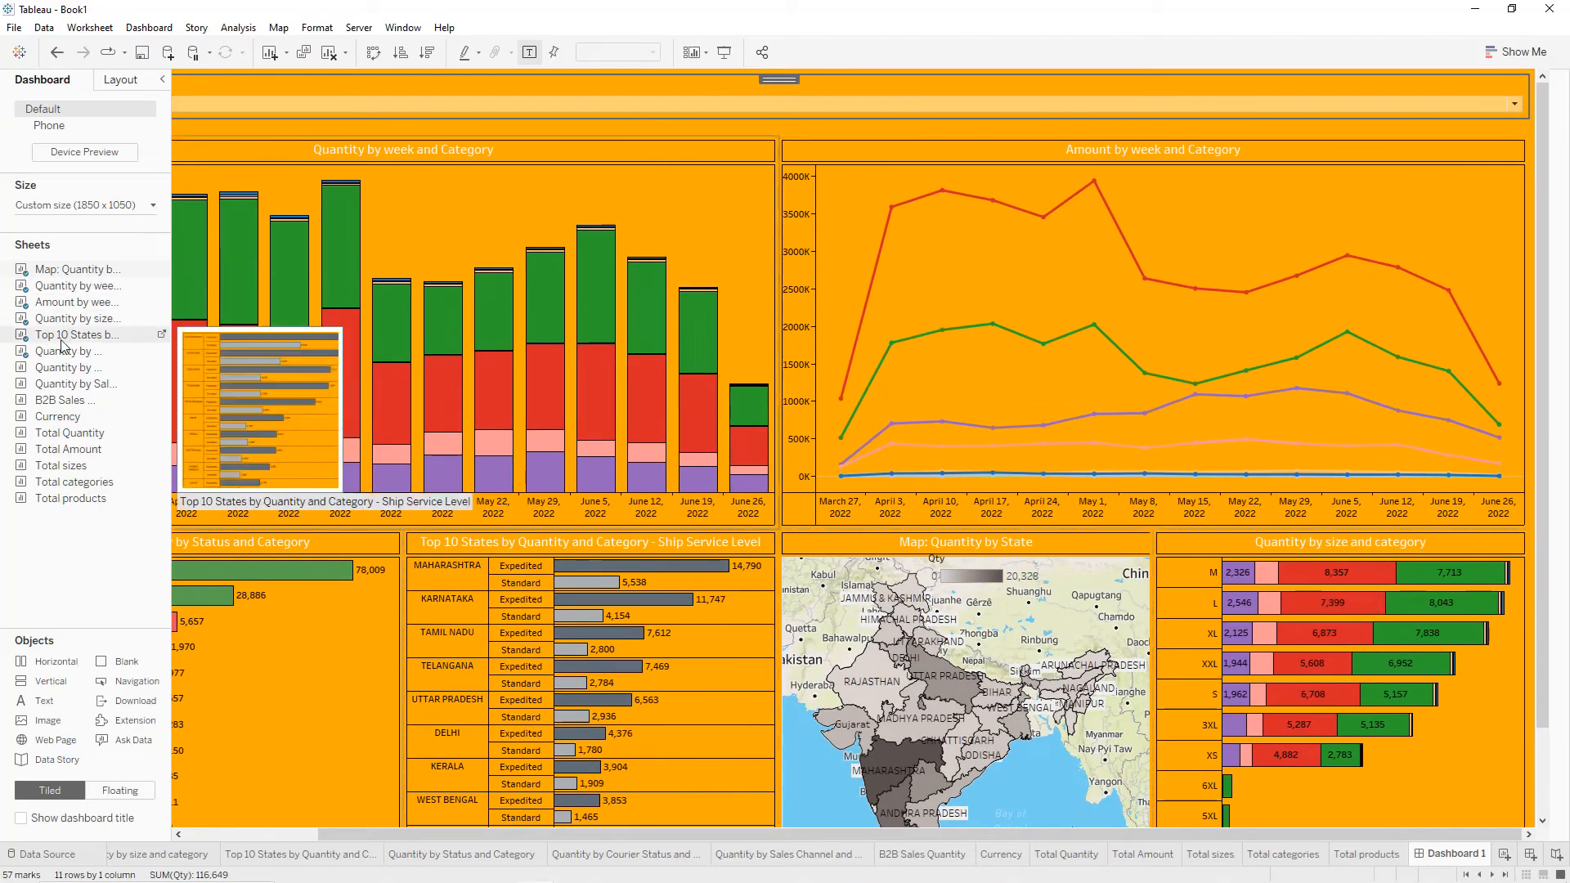
Insert Quantity by Courier Status and Quantity by Sales Channel between the two weekly charts, with B2B Sales Quantity below the Sales Channel chart.
drag(64, 370, 754, 332)
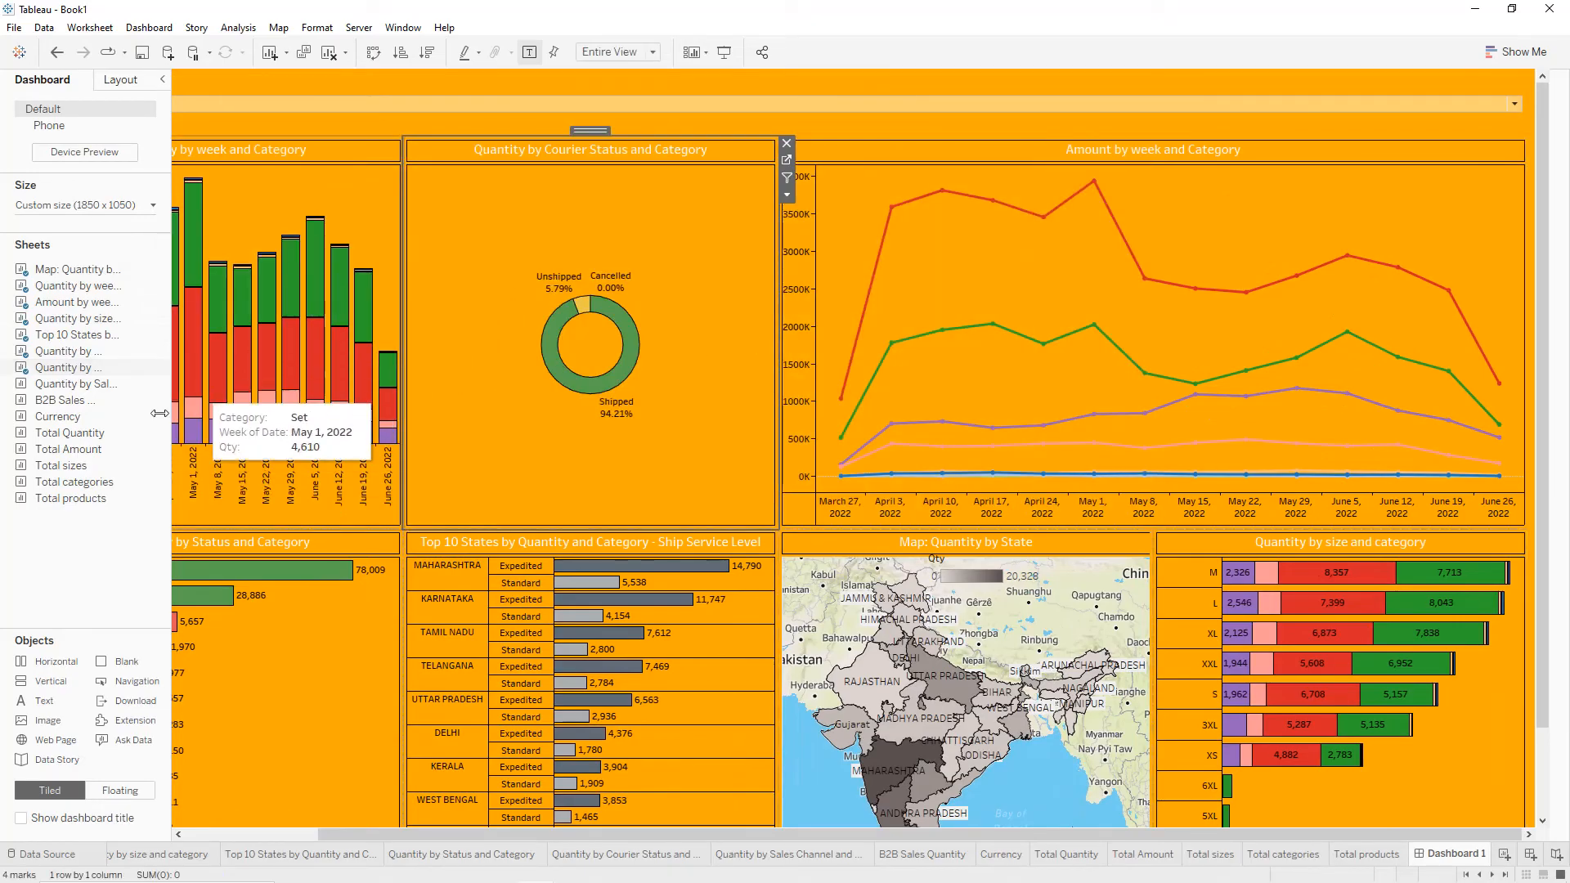
drag(113, 392, 857, 264)
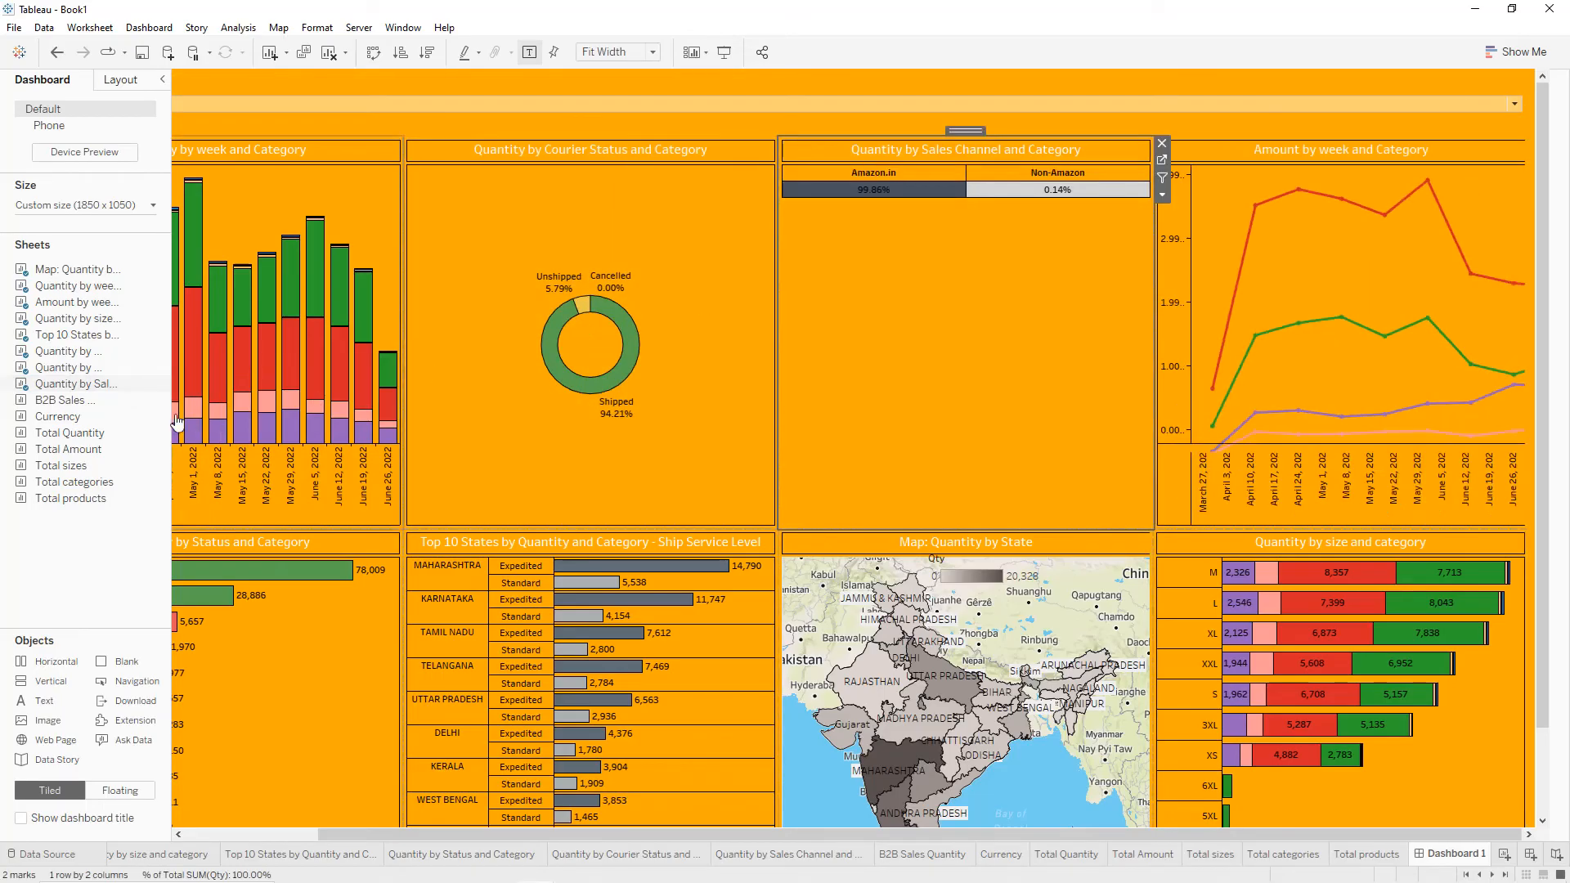
drag(61, 400, 989, 396)
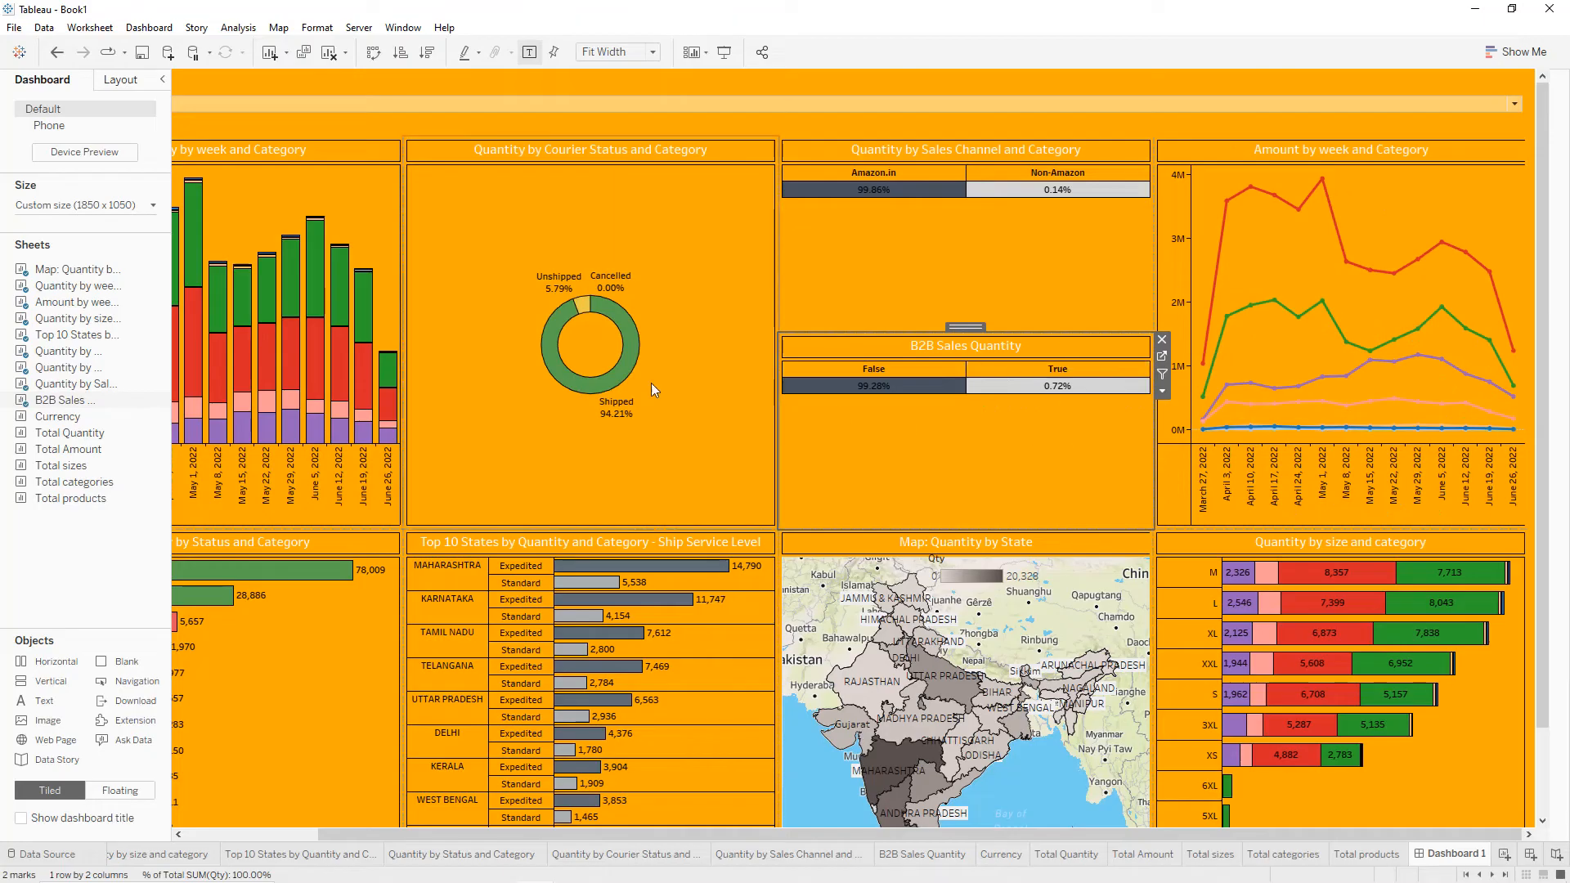
Place the Currency and Total Quantity cards side by side in the header strip, to the left of the Category filter.
mouse_move(129, 409)
mouse_move(81, 420)
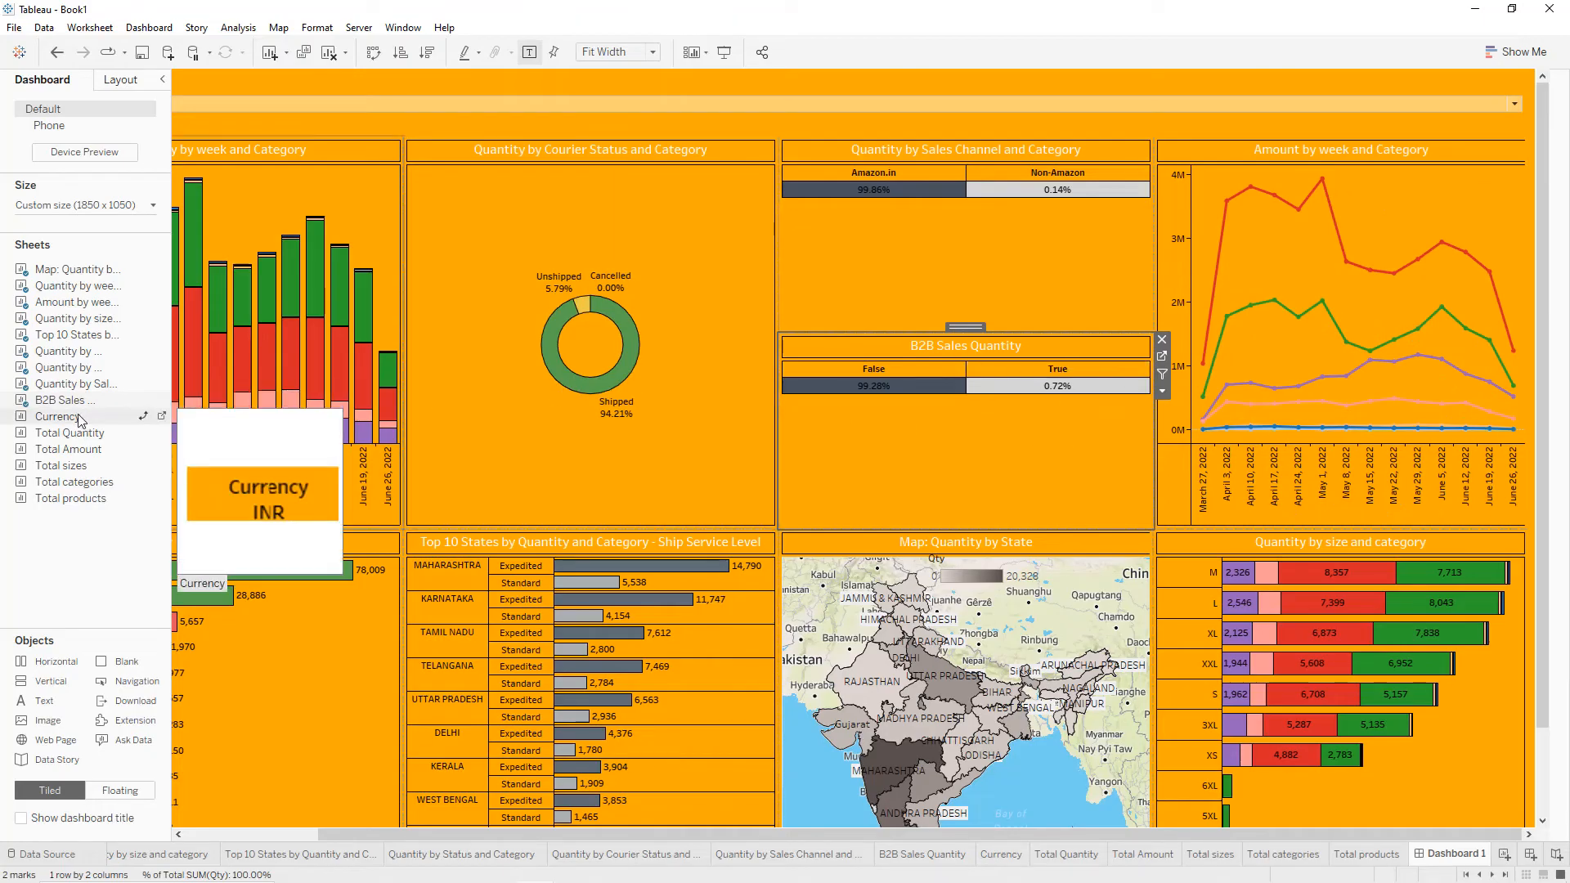
mouse_move(81, 419)
mouse_down()
mouse_move(235, 101)
mouse_move(218, 105)
mouse_move(350, 106)
mouse_move(339, 82)
mouse_move(243, 95)
mouse_up()
mouse_move(102, 434)
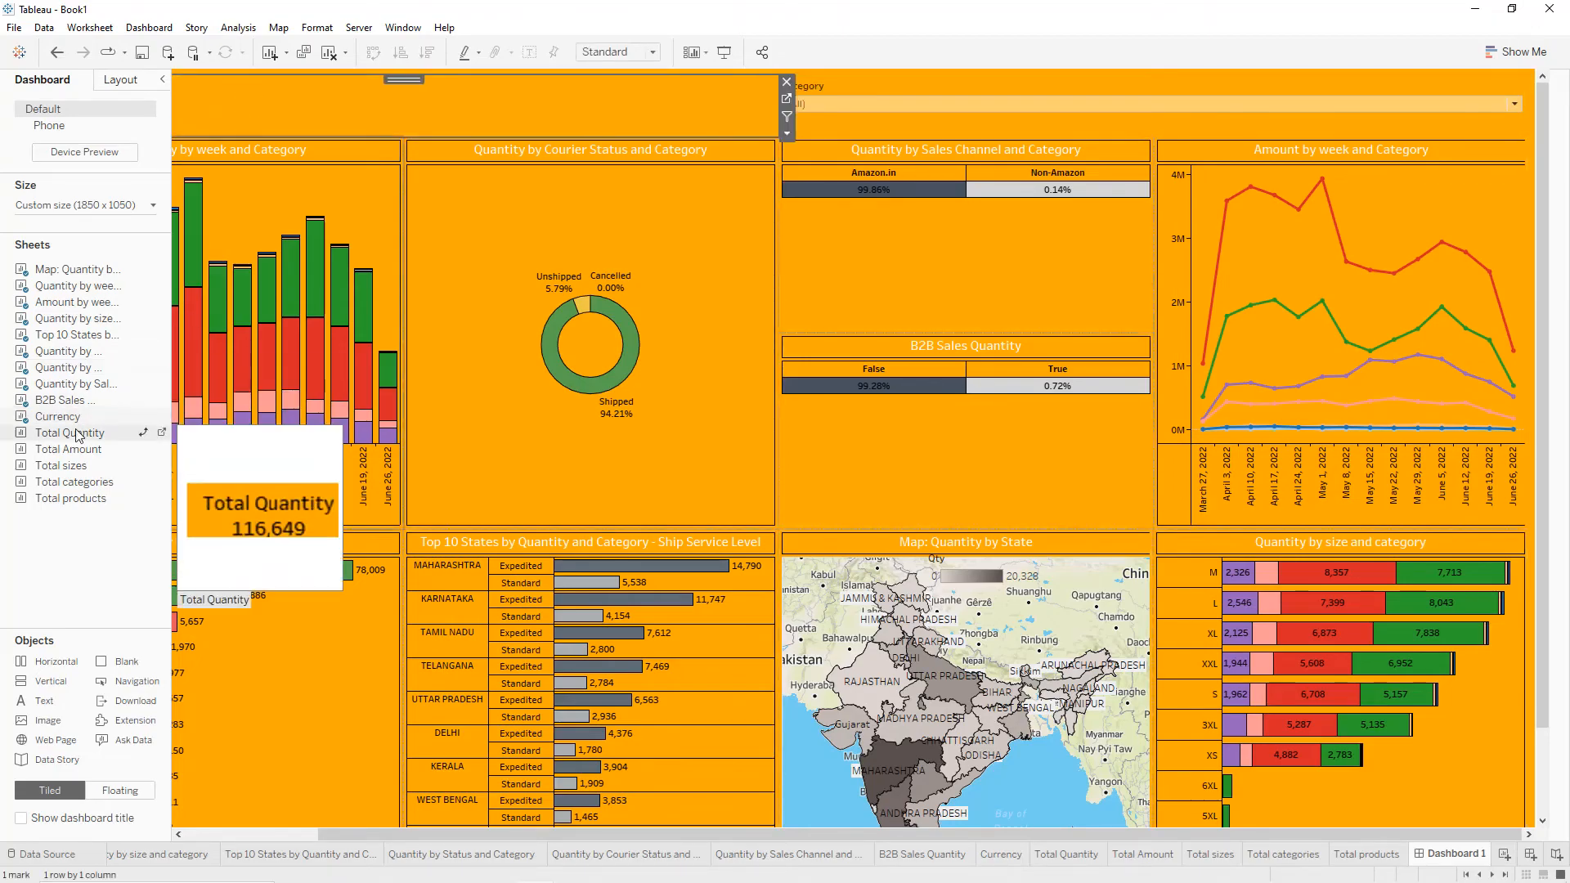
drag(77, 440, 301, 233)
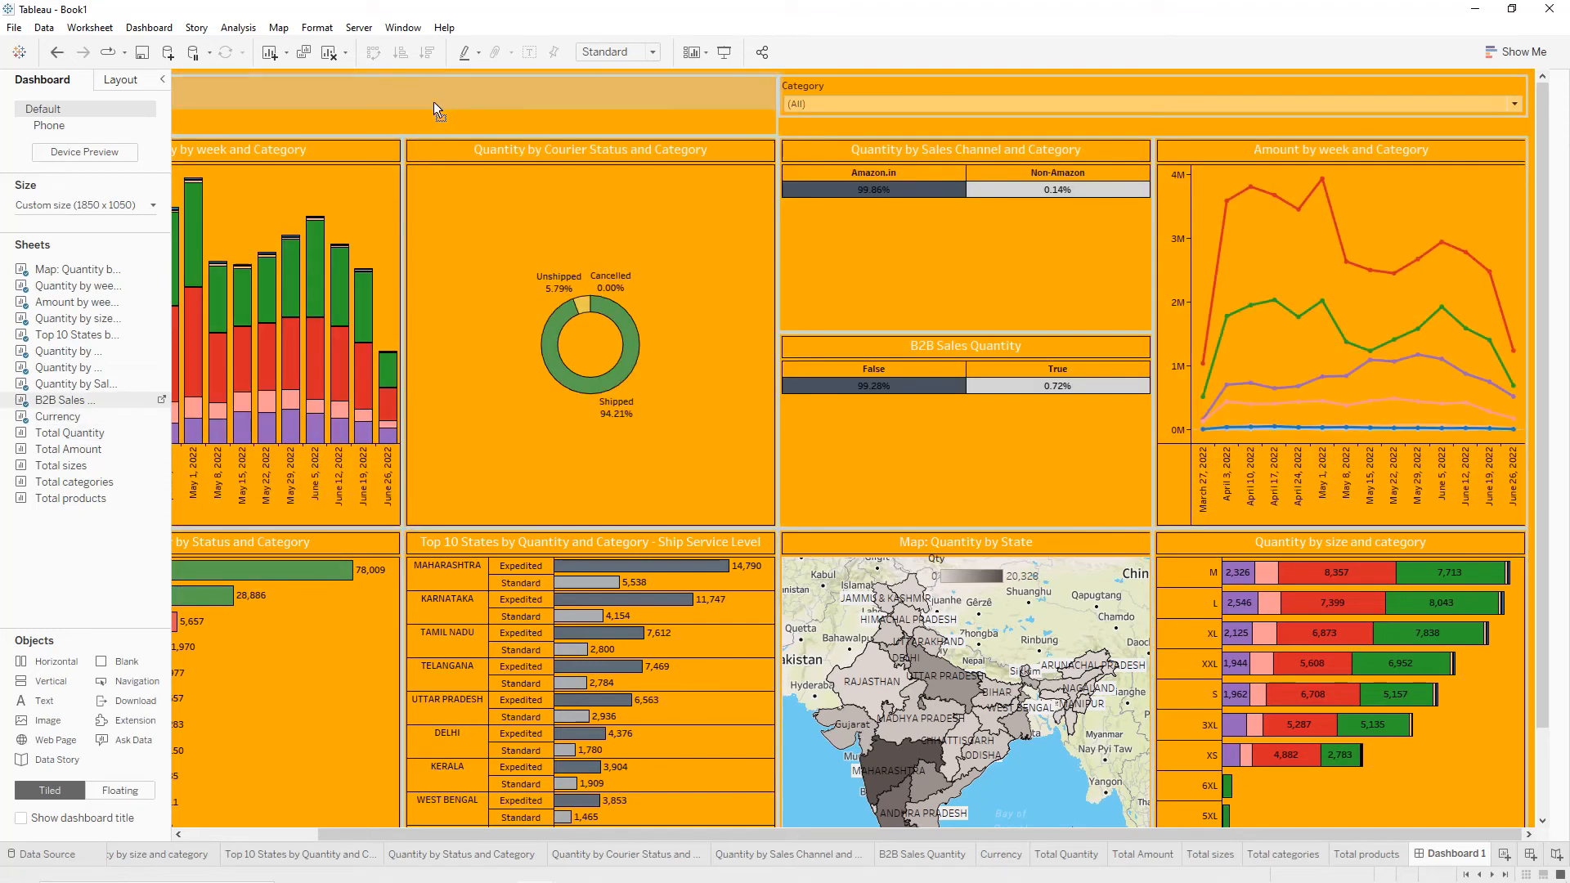
drag(436, 102, 438, 107)
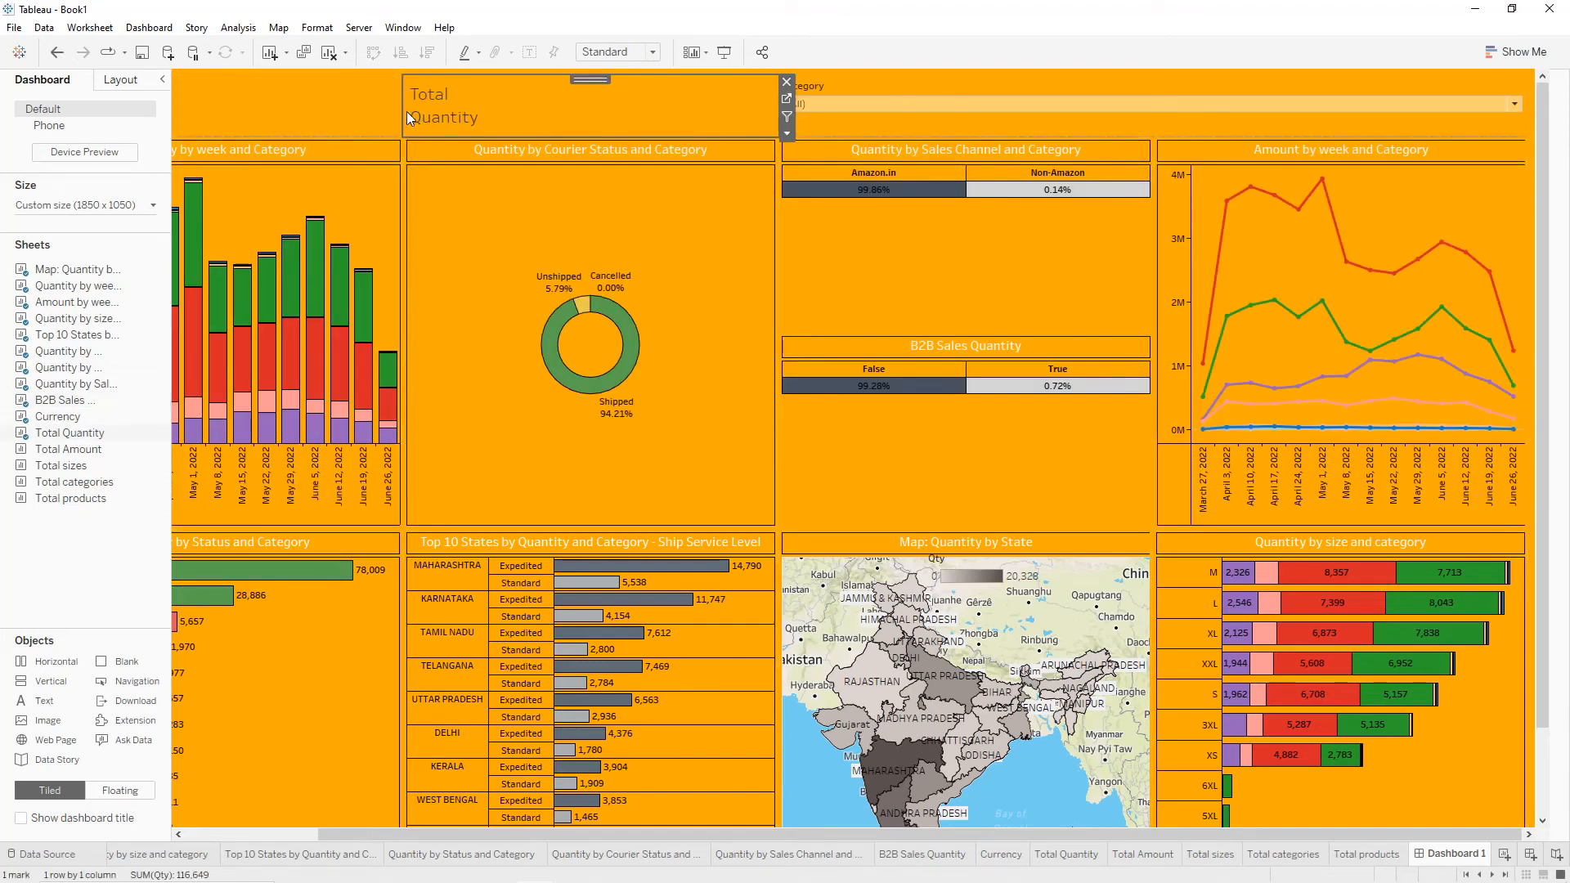
Add Total Amount before the Category filter in the header strip, and Total products, Total sizes and Total categories after it.
drag(69, 449, 548, 107)
drag(90, 468, 1386, 99)
drag(1153, 104, 953, 104)
drag(75, 479, 1352, 107)
drag(70, 498, 983, 106)
Hide the sheet titles of the Total products, Total sizes and Total categories cards.
right_click(1035, 105)
click(1090, 152)
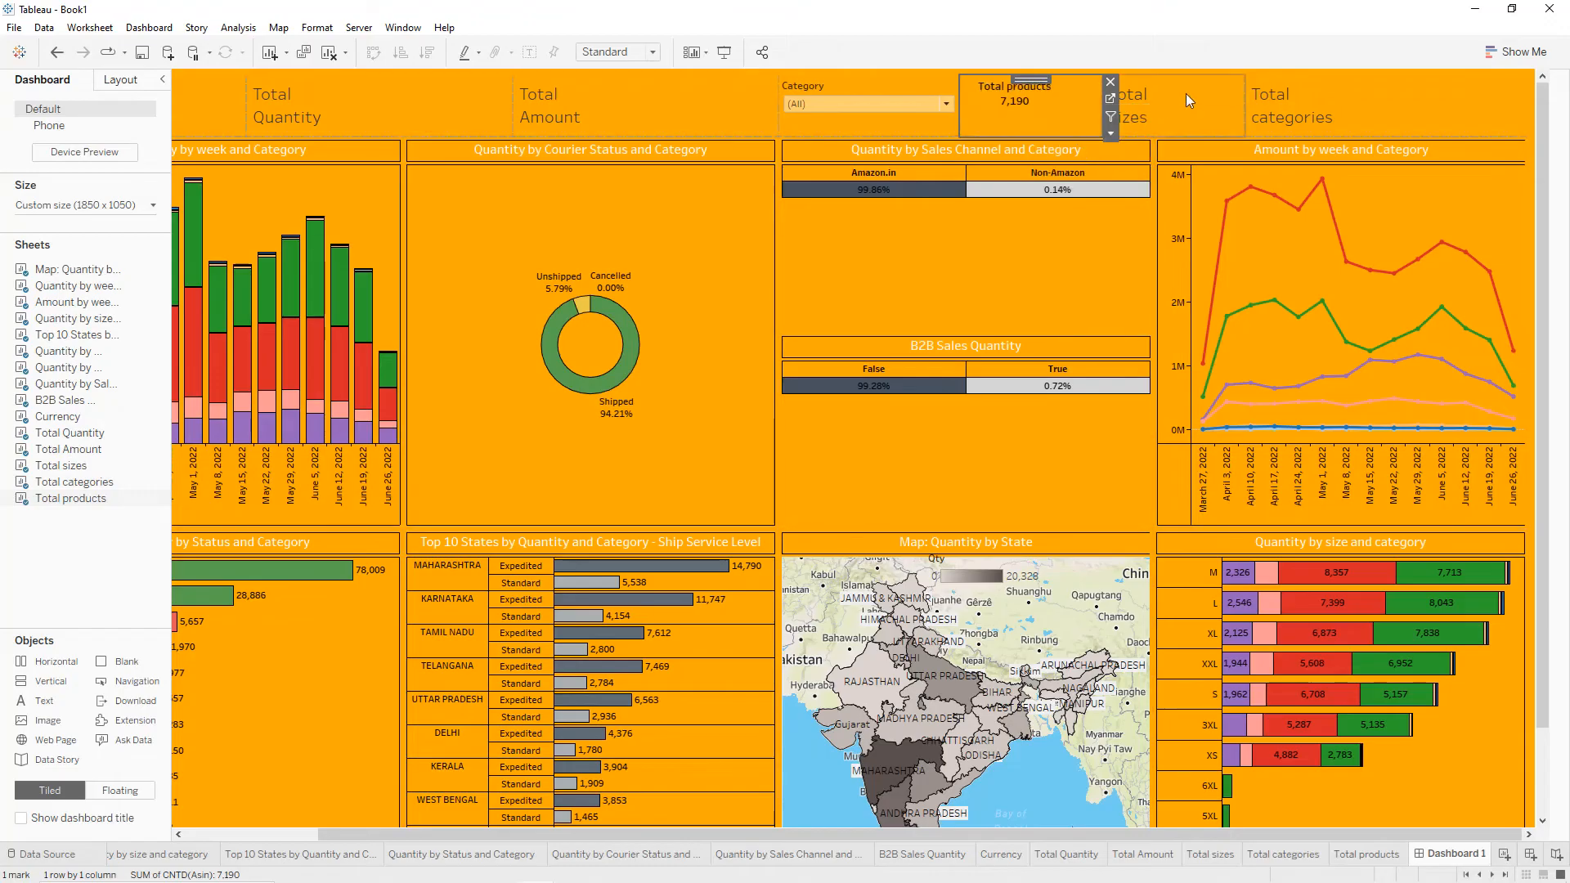
right_click(1185, 100)
click(1223, 141)
right_click(1324, 100)
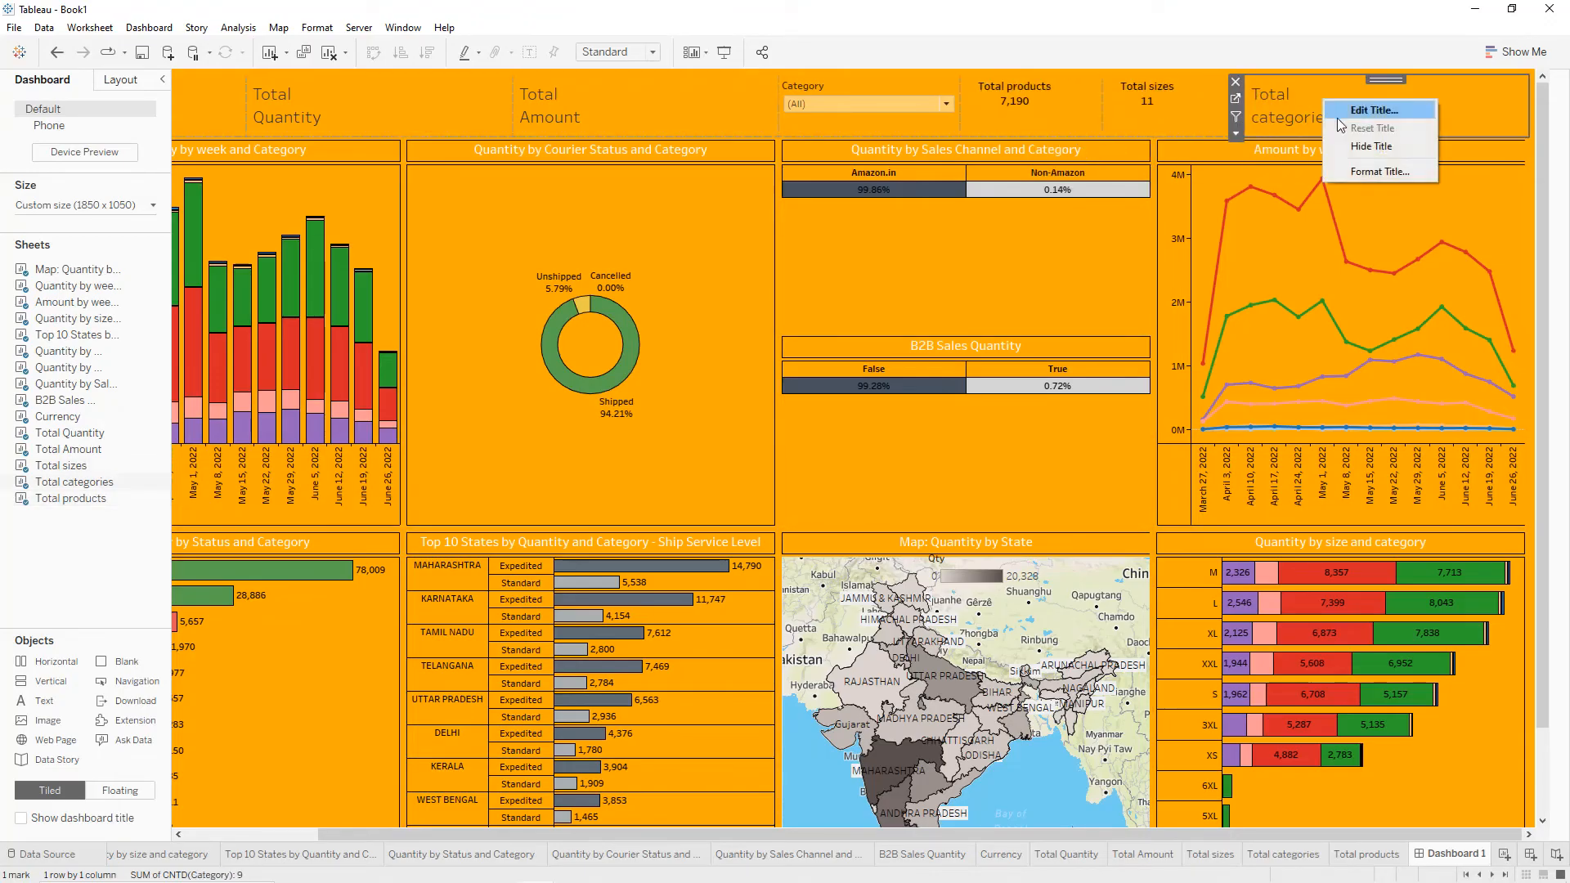
click(1372, 146)
Hide the sheet titles of the Total Quantity, Total Amount and Currency cards.
right_click(570, 103)
click(625, 152)
right_click(285, 95)
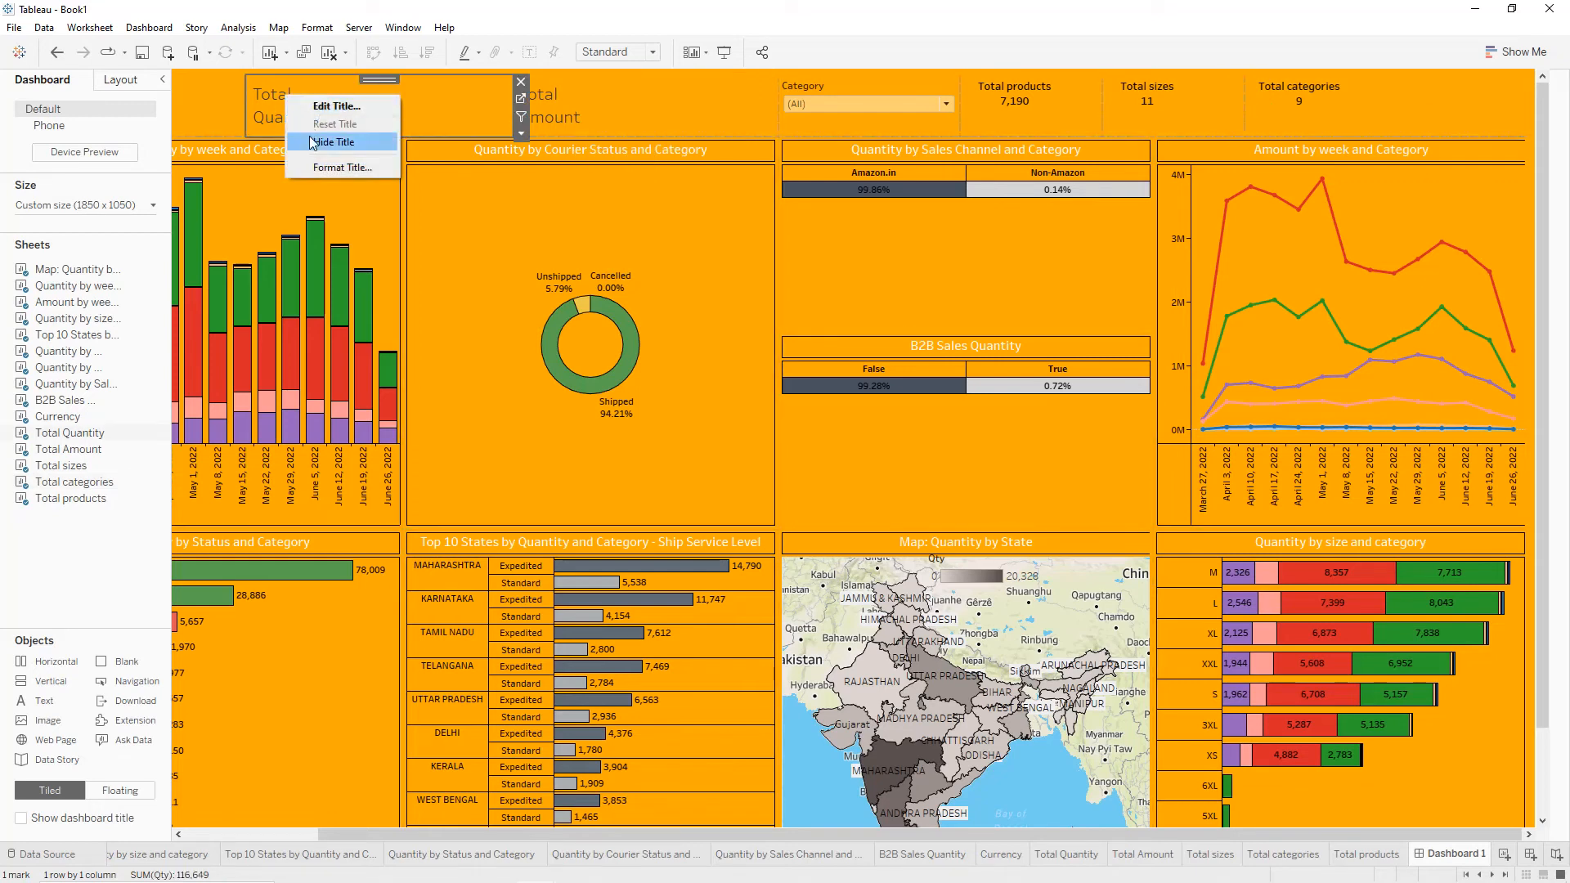
click(313, 142)
right_click(546, 100)
click(589, 145)
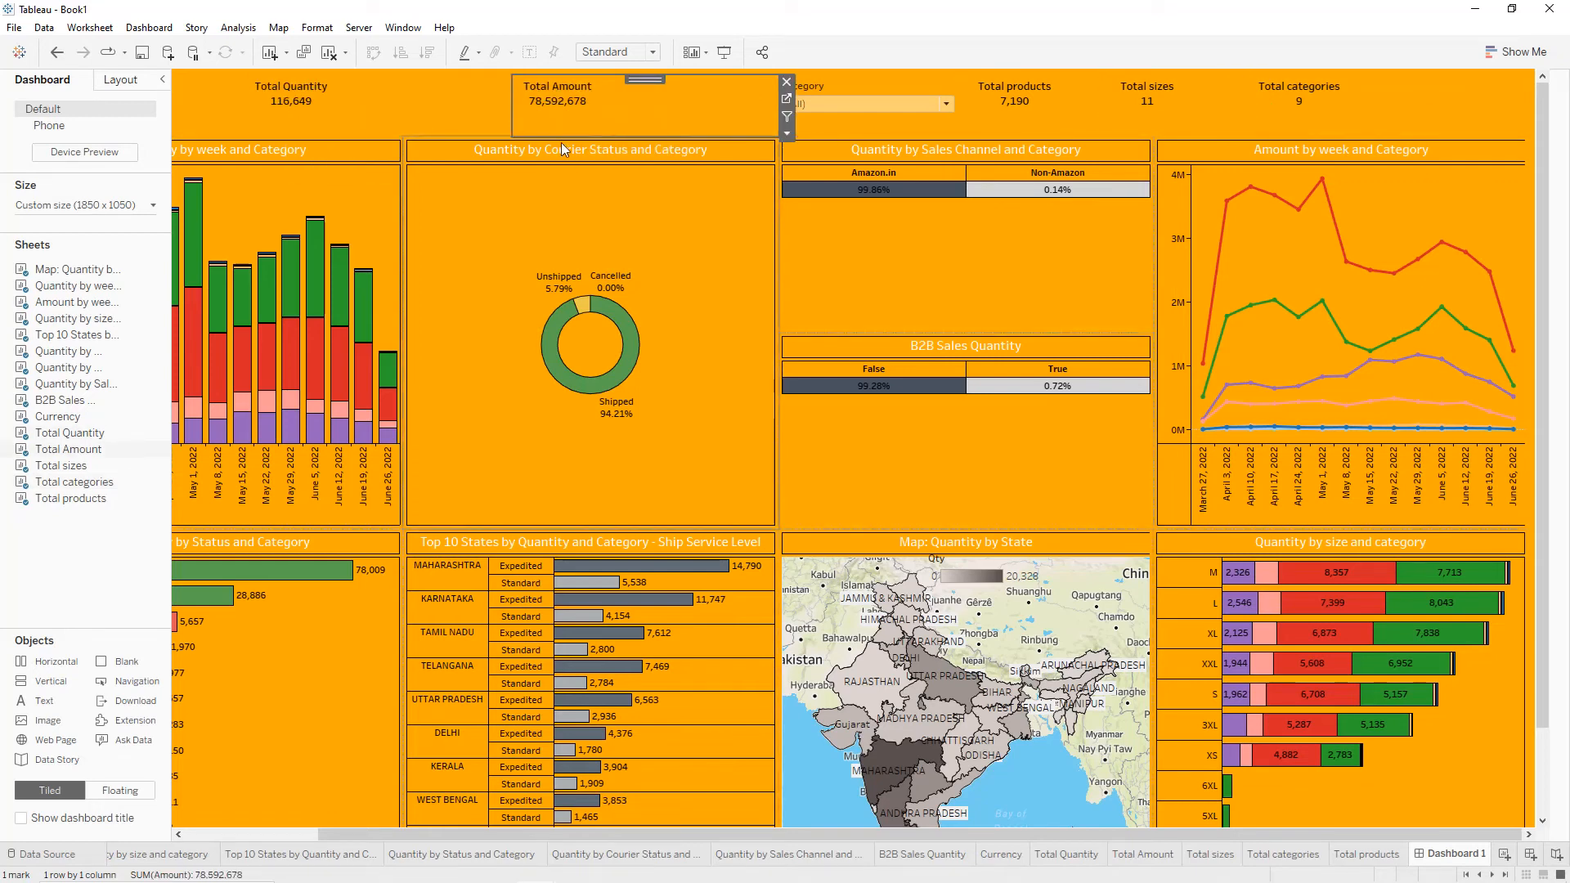
click(166, 81)
right_click(72, 90)
click(135, 137)
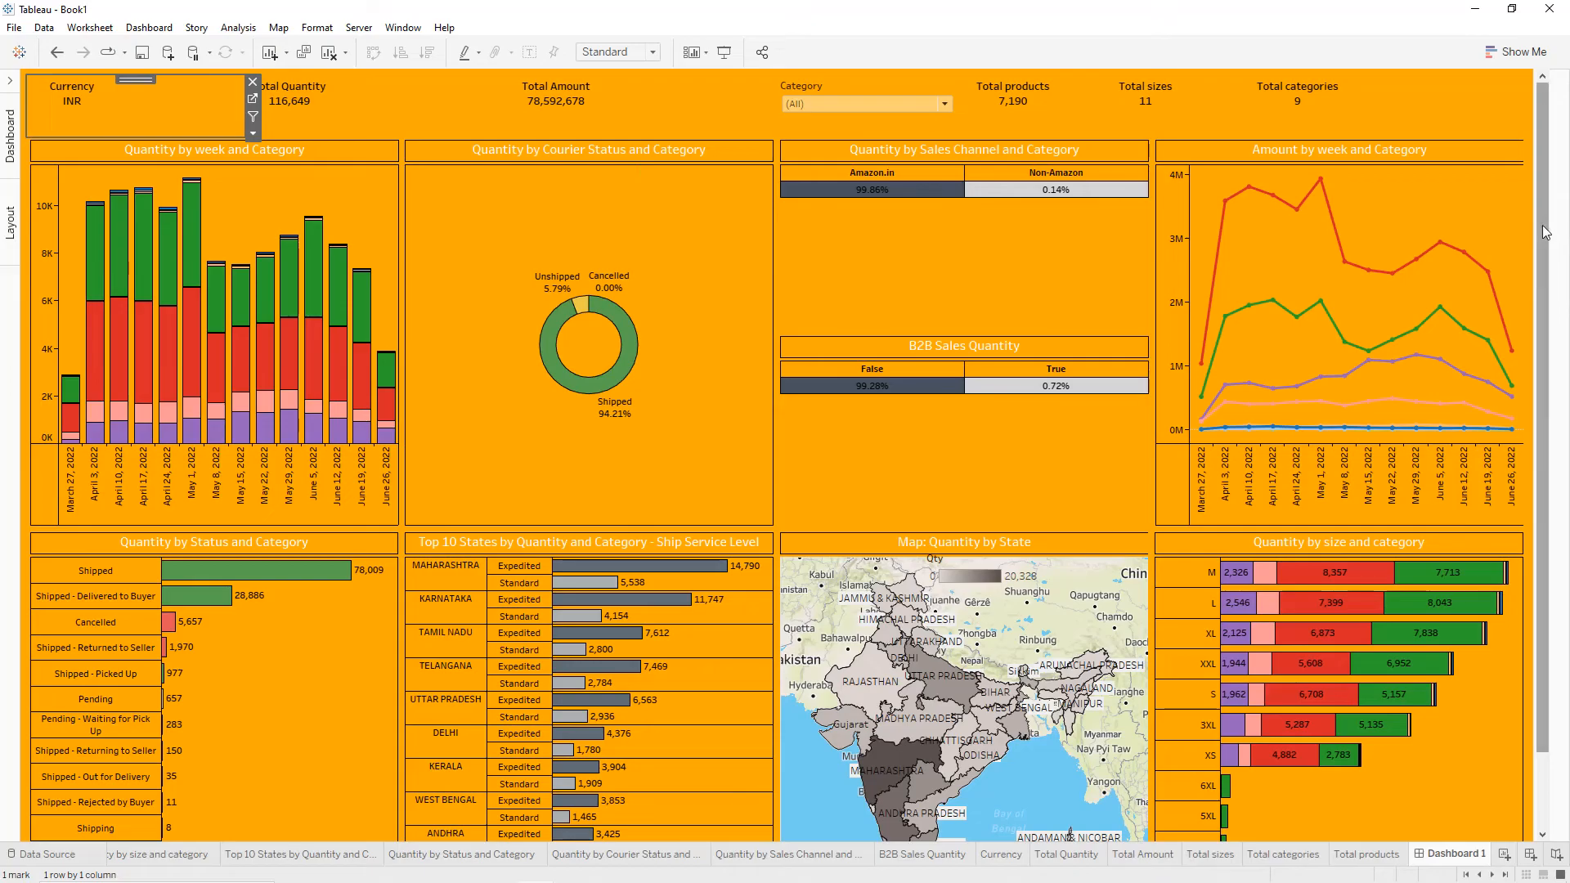
Narrow the Courier Status, Sales Channel and B2B charts so that both weekly charts become wider.
scroll(1546, 232, down, 2)
drag(1156, 351, 976, 365)
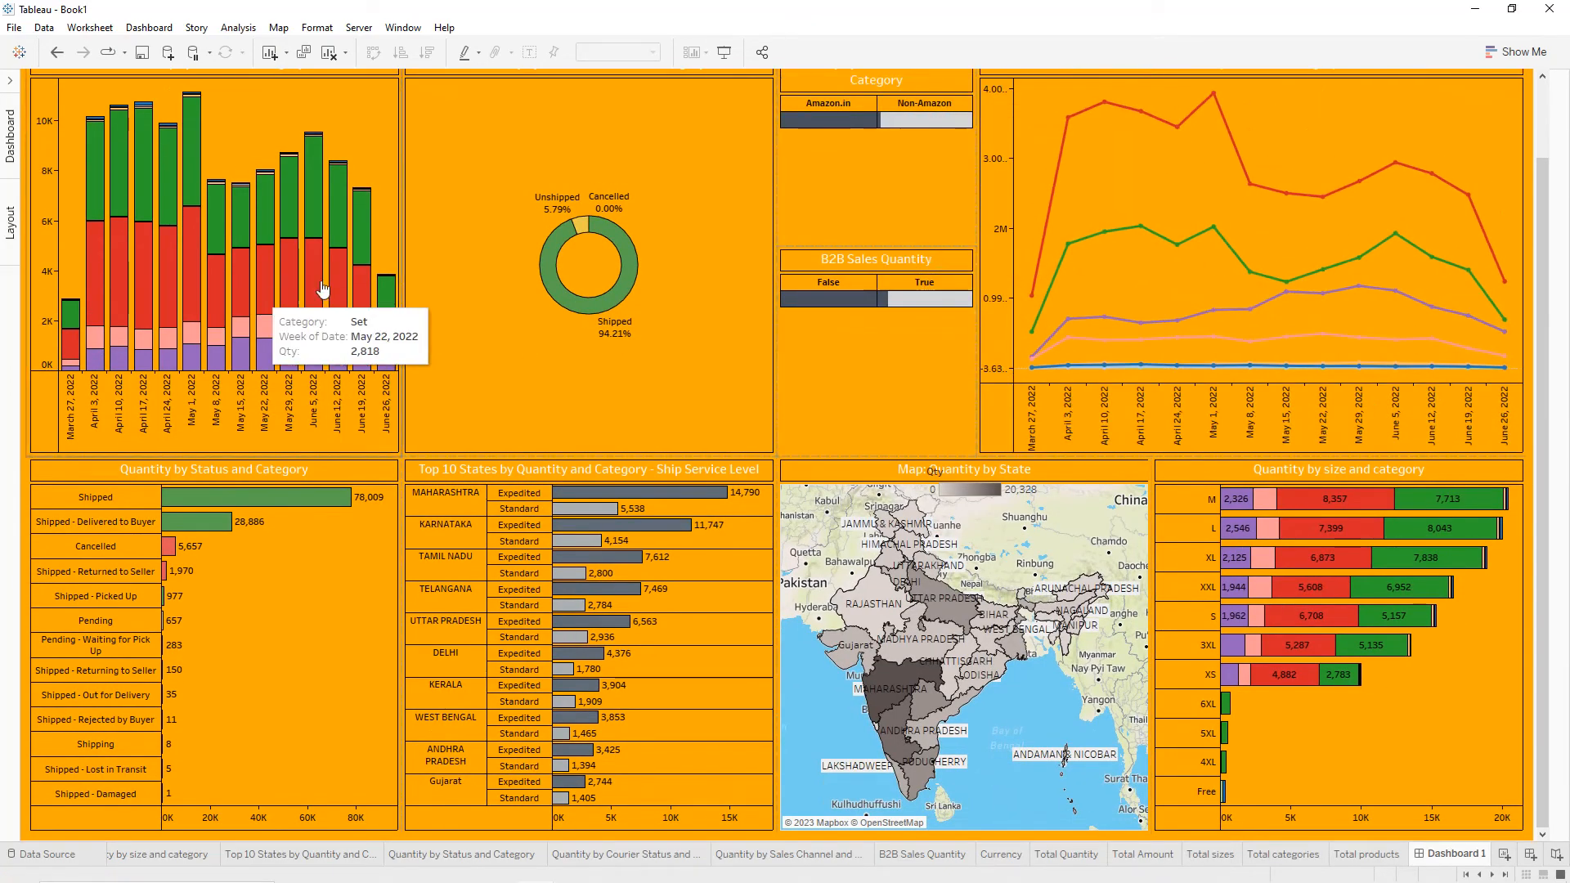
drag(402, 276, 459, 275)
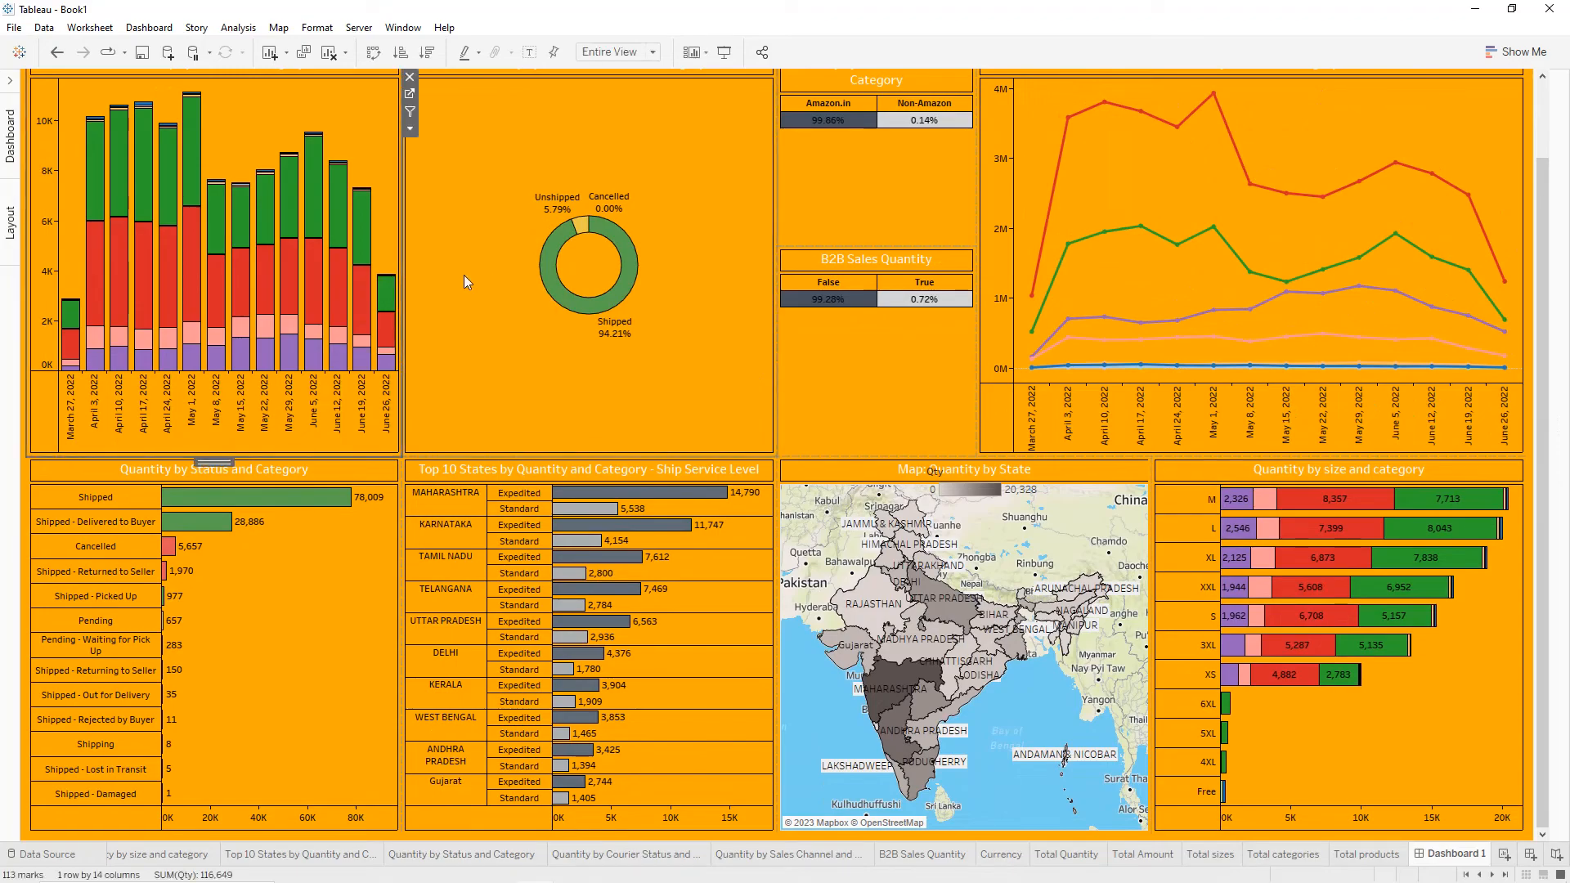
click(386, 274)
drag(403, 243, 530, 242)
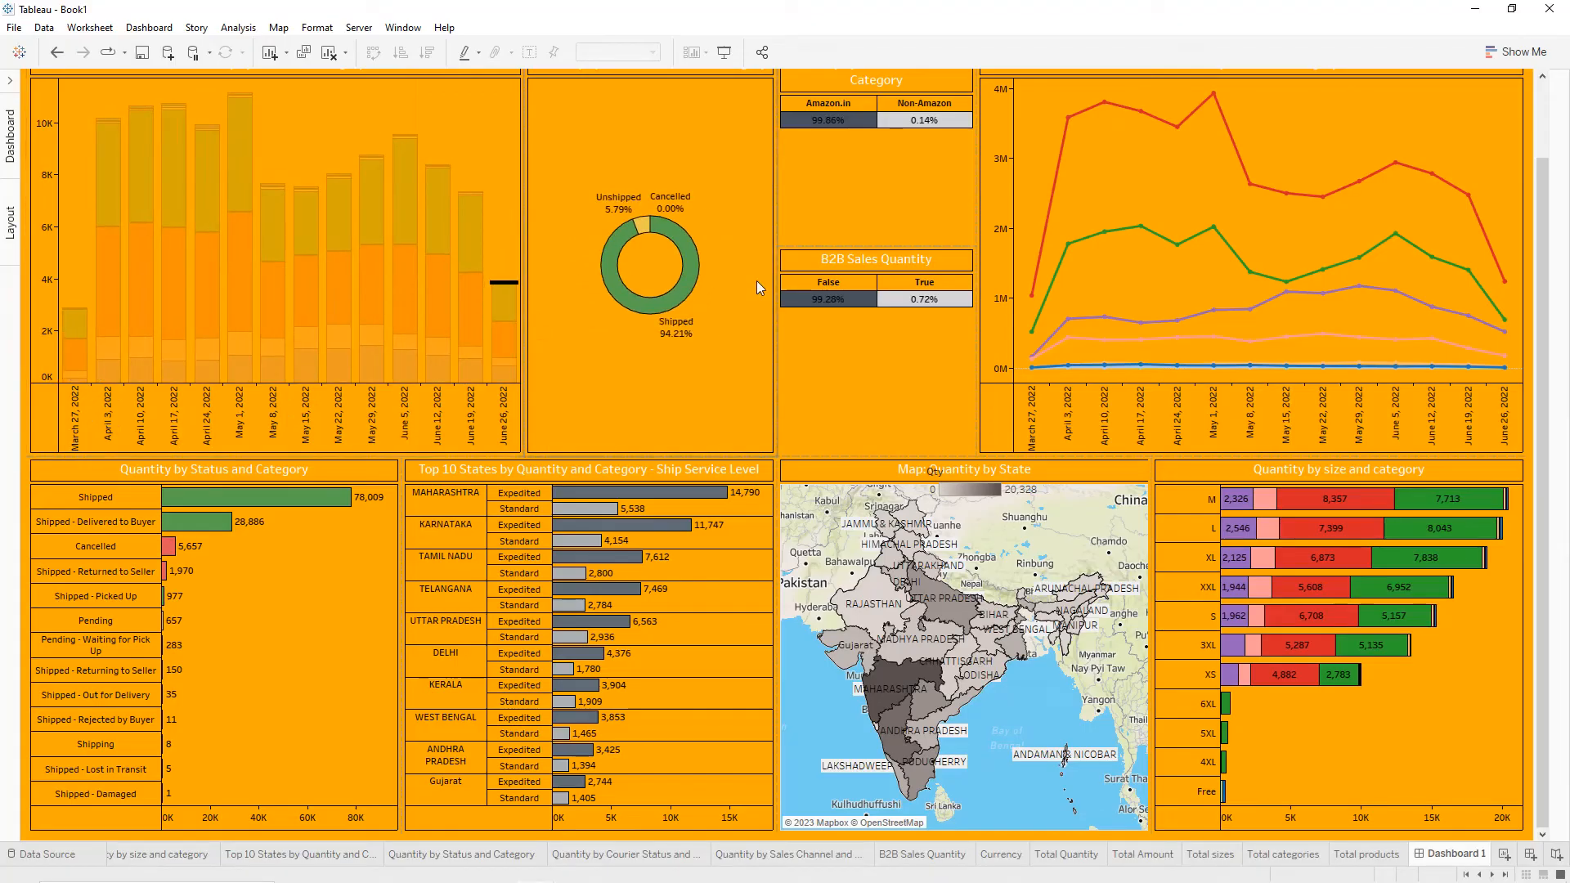
drag(526, 254, 542, 254)
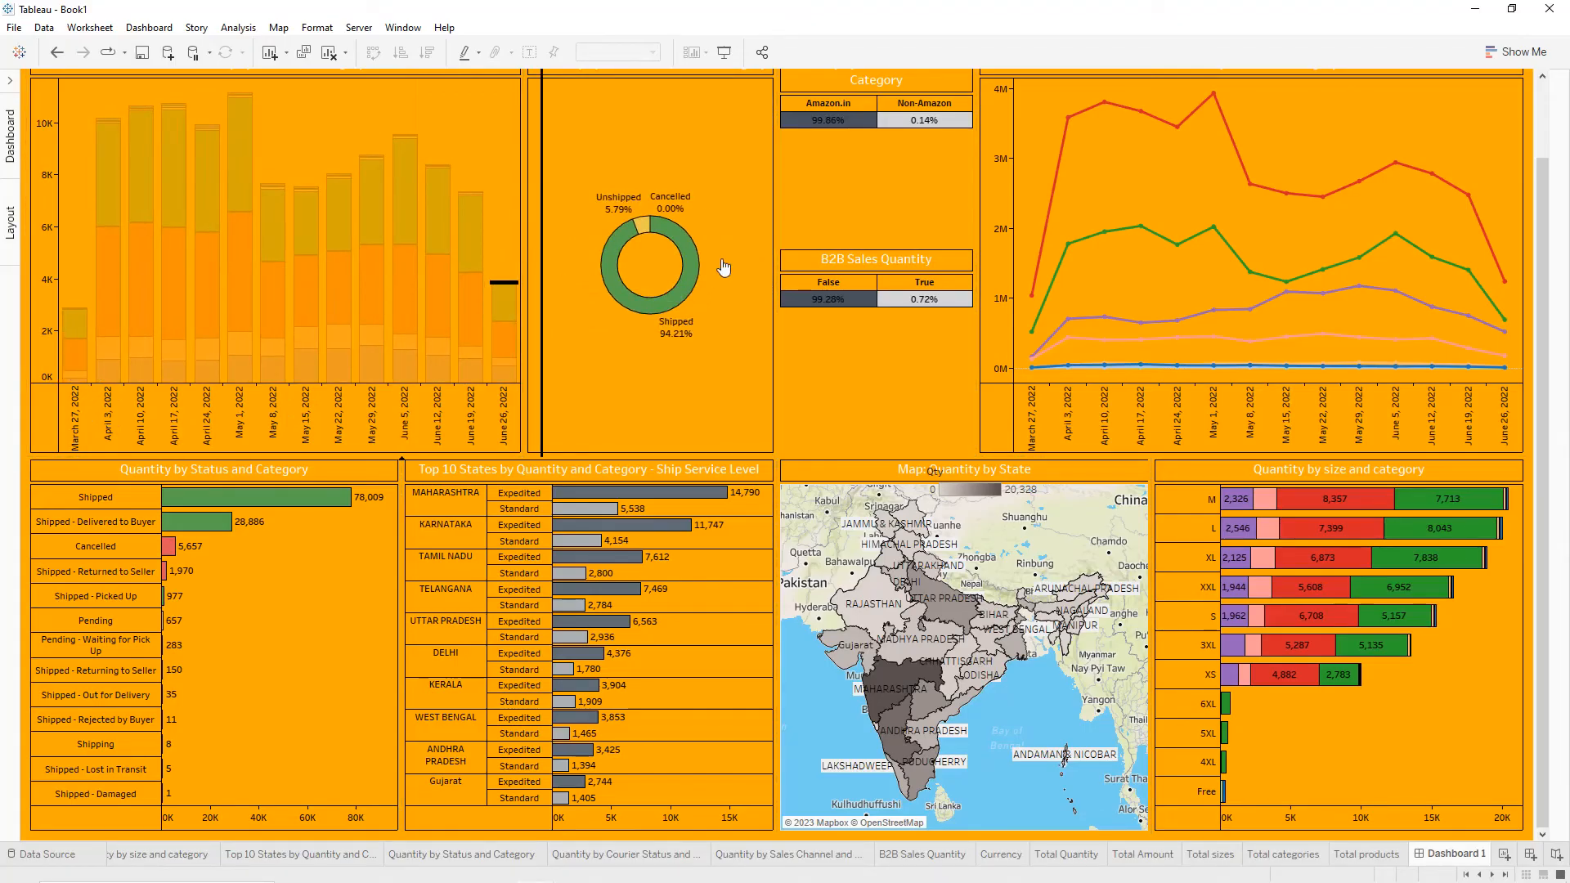
drag(975, 236, 980, 237)
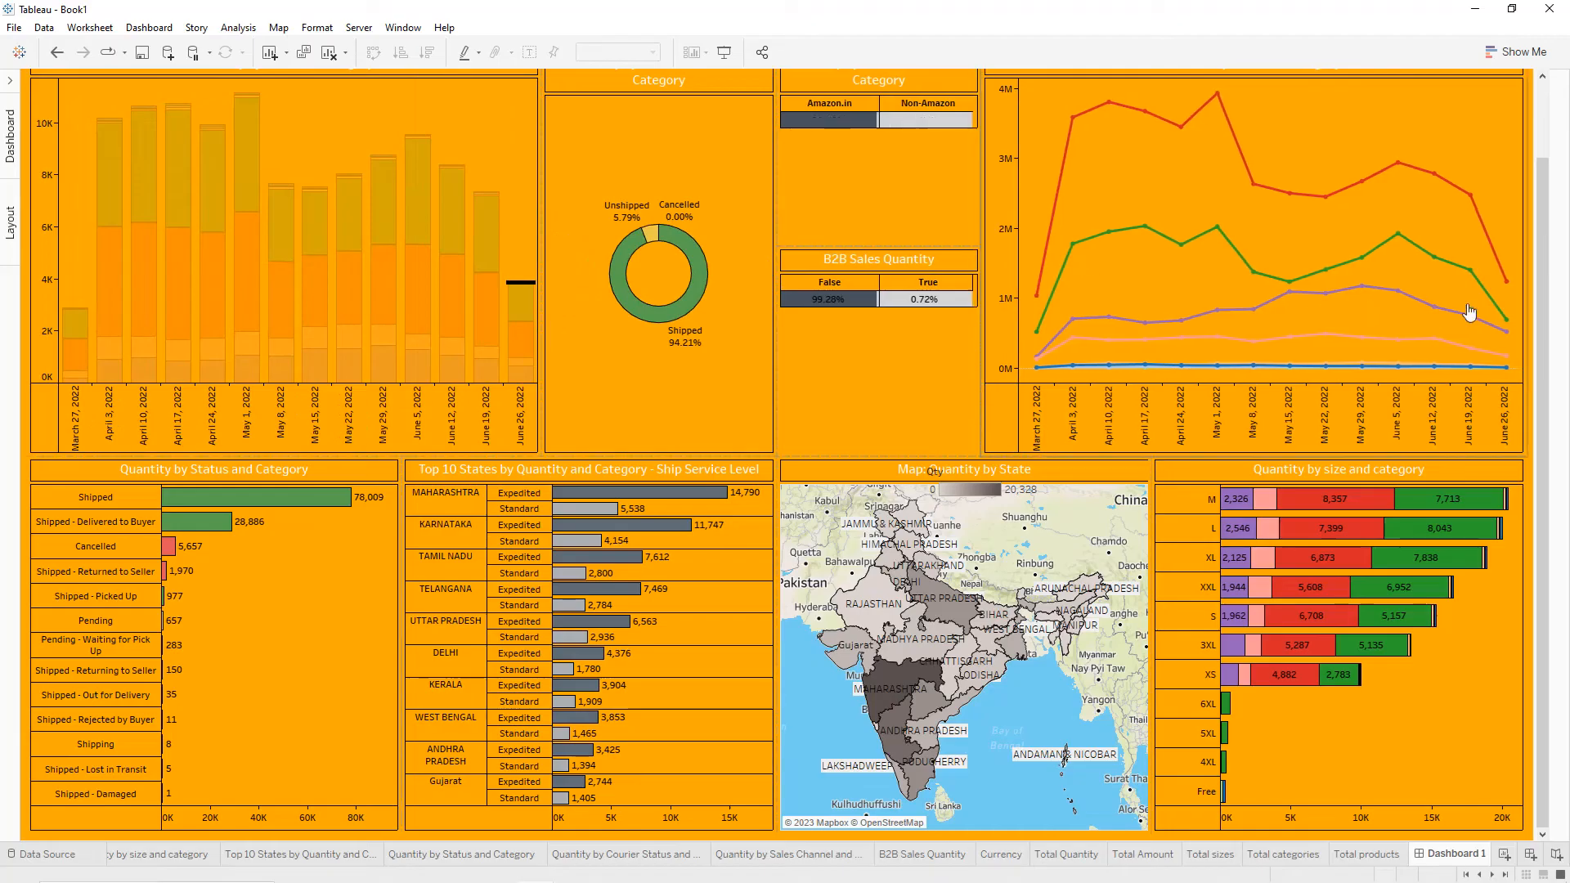
drag(1541, 246, 1541, 166)
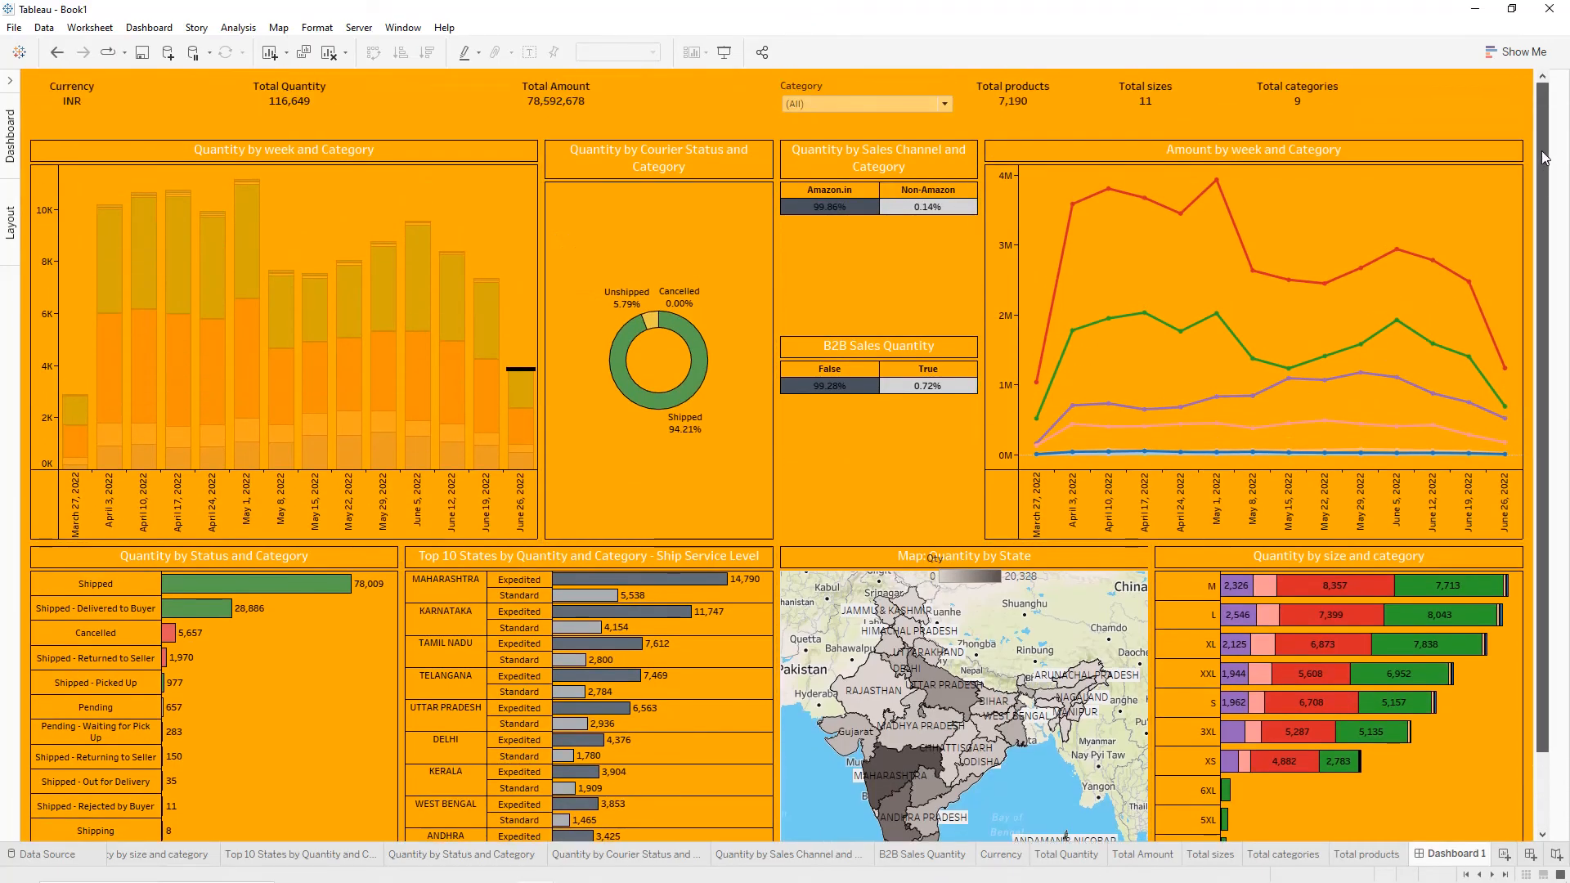
Resize the Total products, Total sizes and Total categories cards to spread them evenly above the Amount by week and Category chart.
click(1316, 115)
drag(1245, 107, 1352, 108)
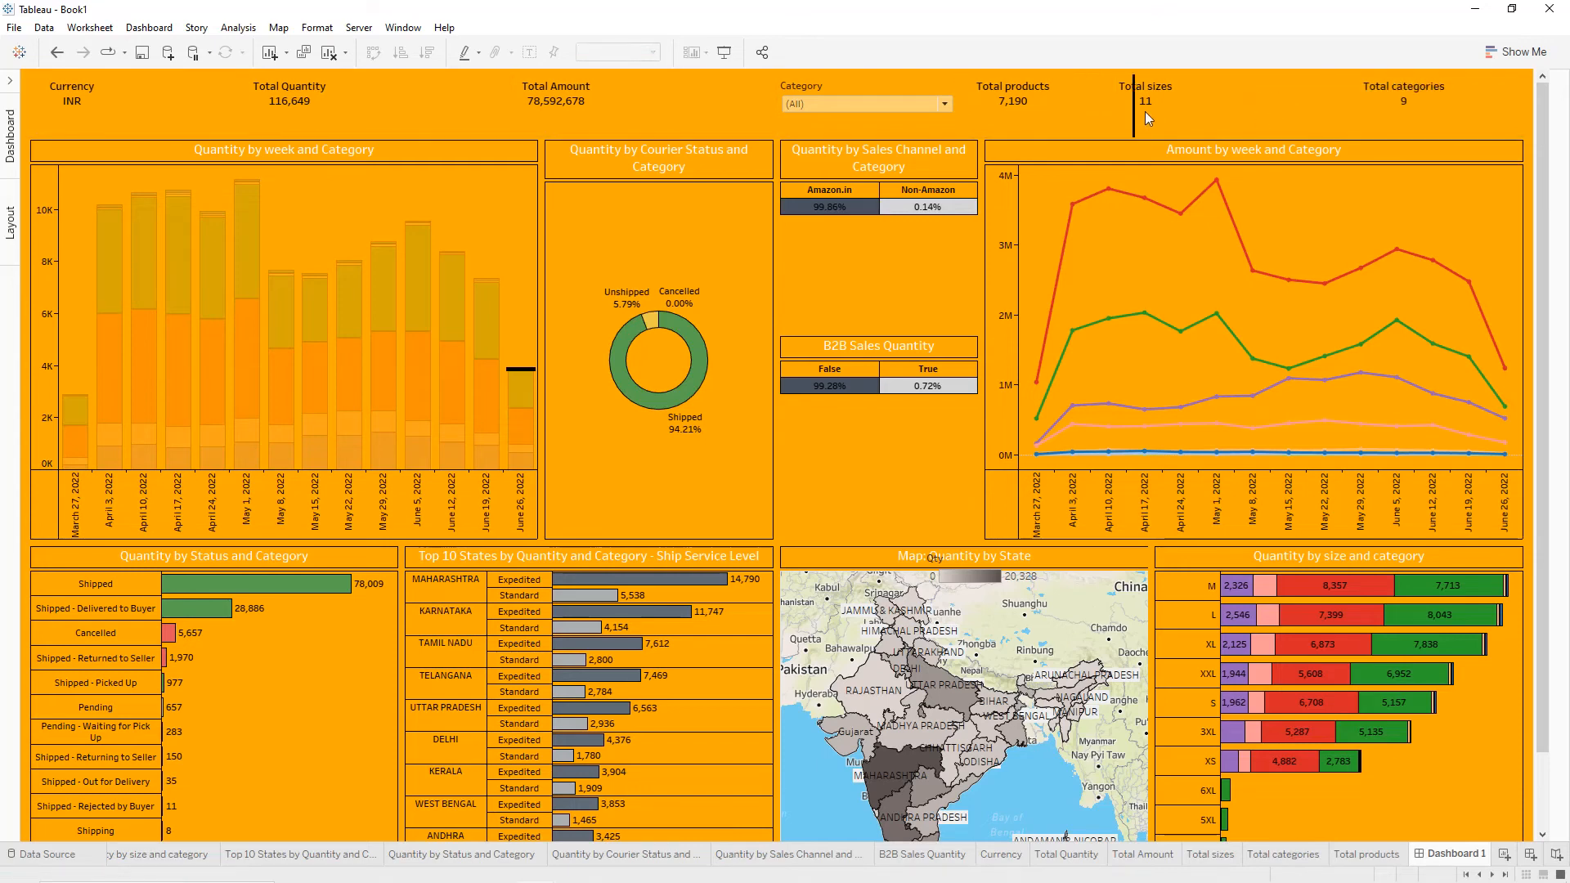
drag(959, 113, 993, 119)
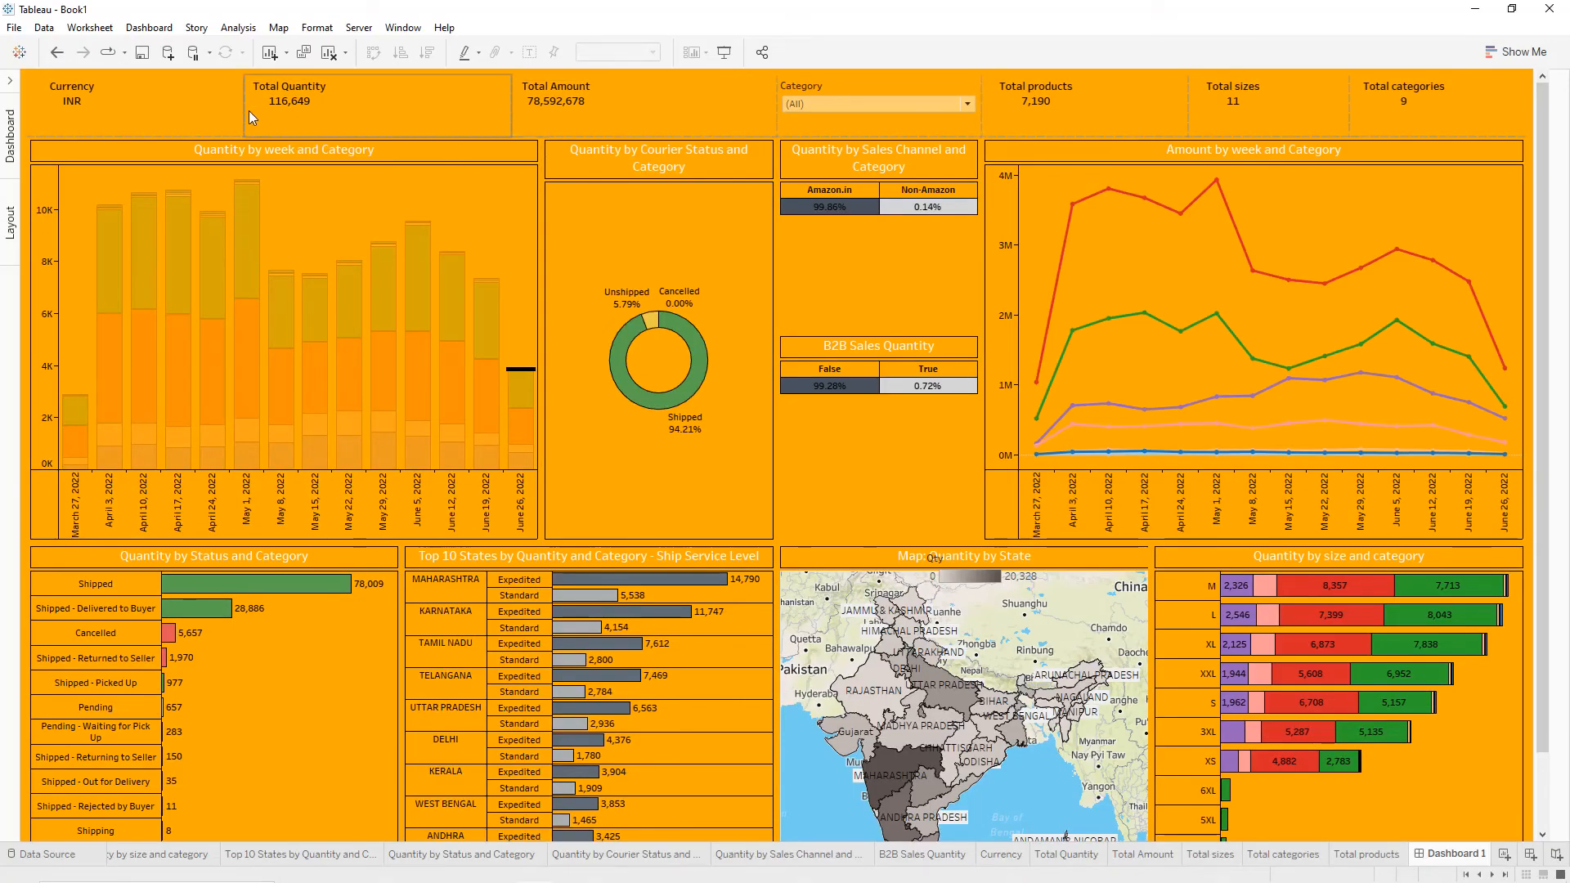
Narrow the Currency, Total Quantity and Total Amount cards to fit above the Quantity by week chart, widening the Category filter beside them.
drag(247, 110, 182, 114)
drag(512, 112, 341, 107)
drag(773, 100, 712, 104)
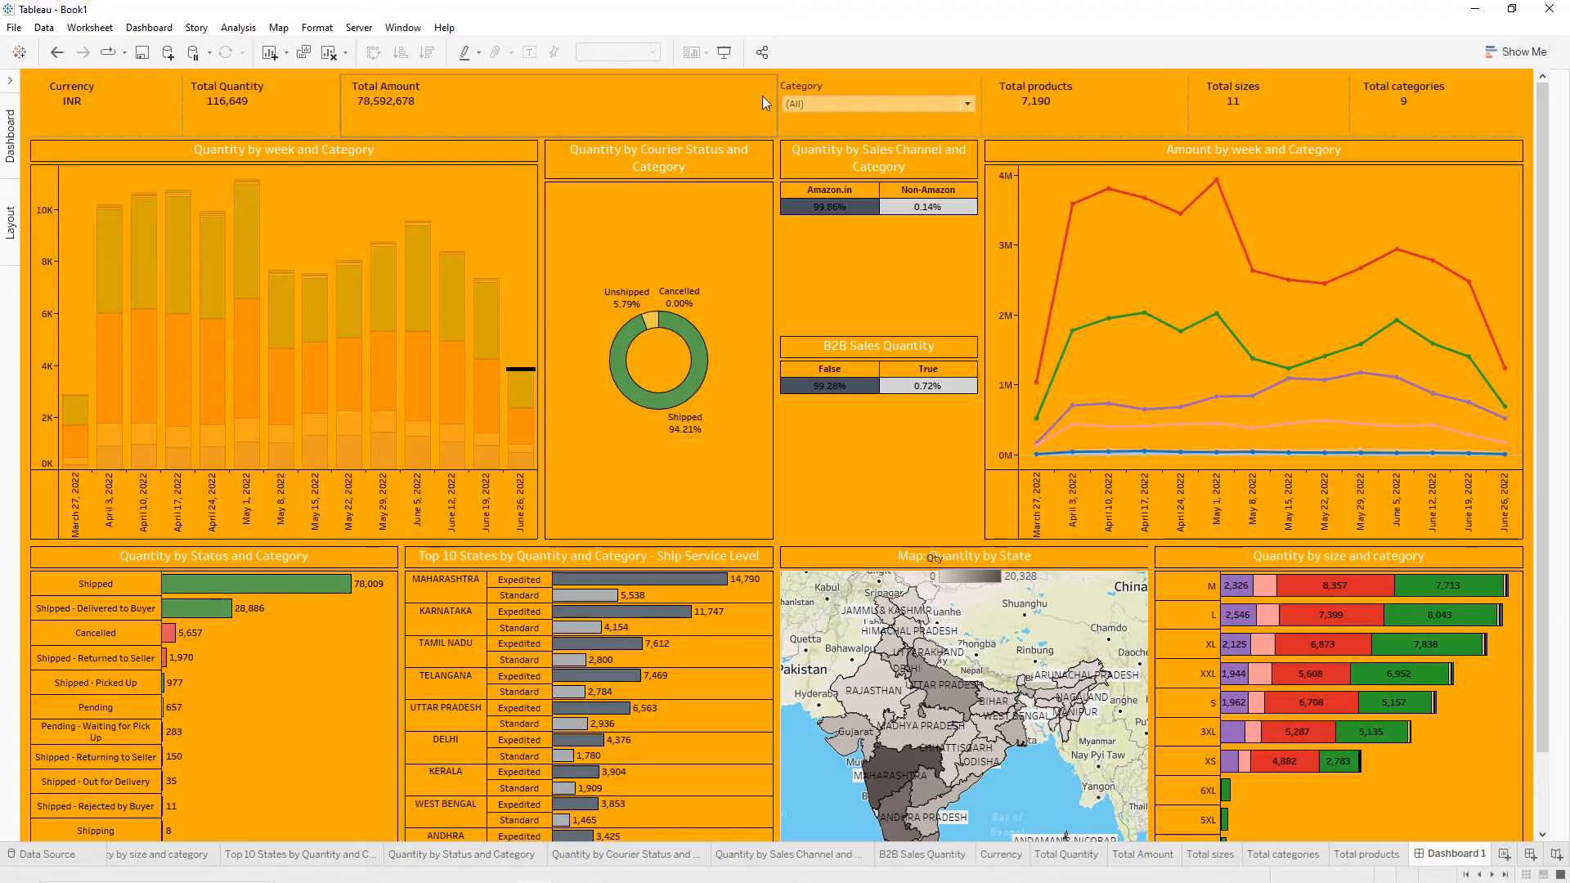
drag(774, 103, 541, 107)
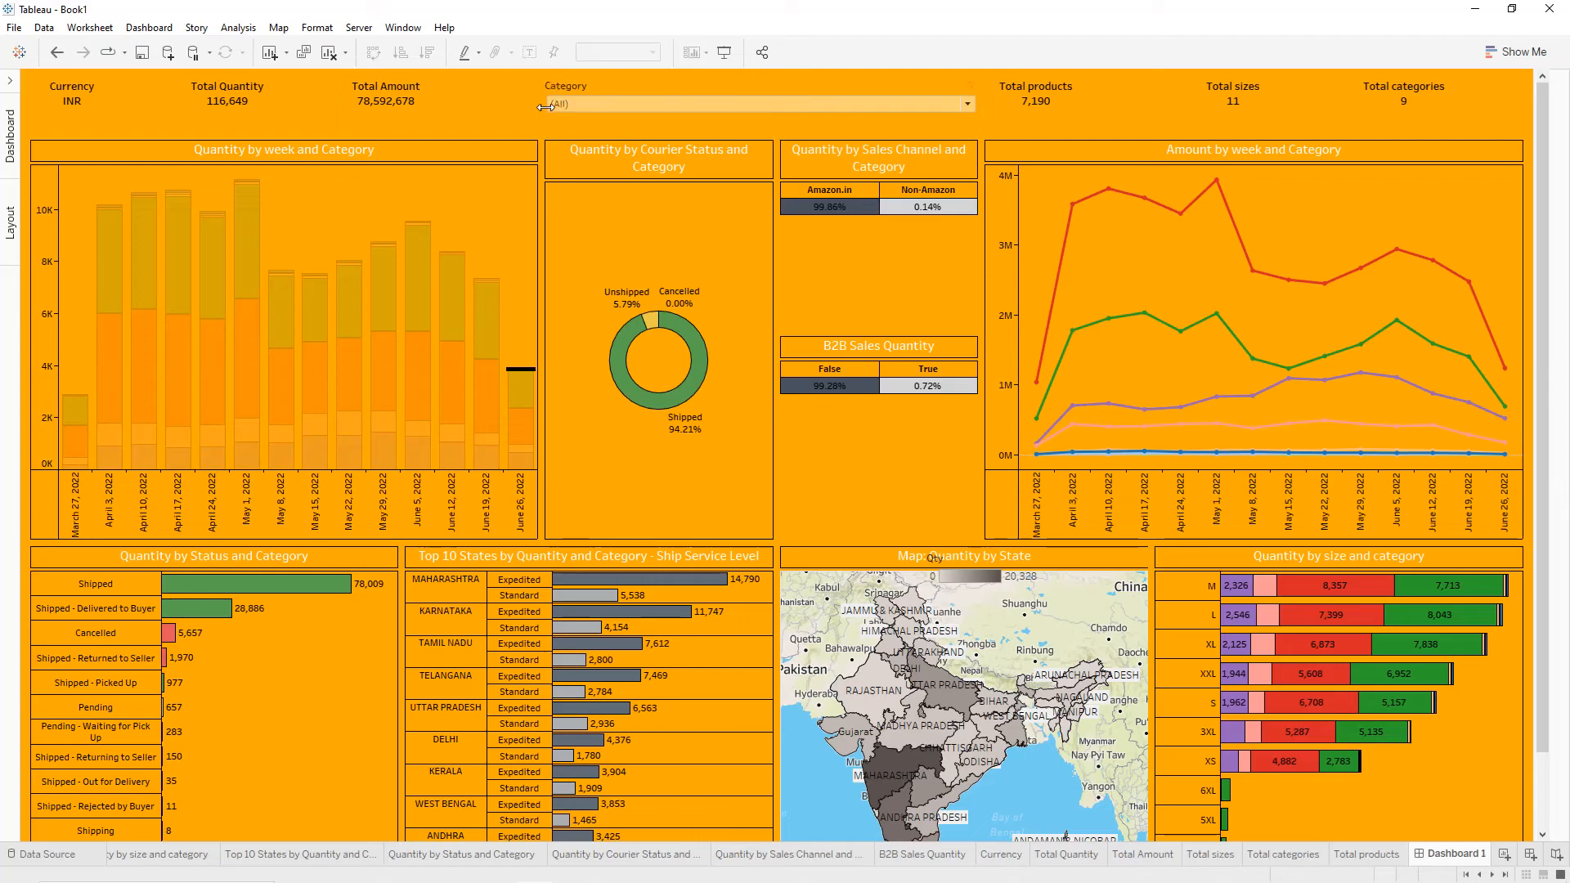
Center the Category filter's title and change the font formatting of its body text.
right_click(926, 92)
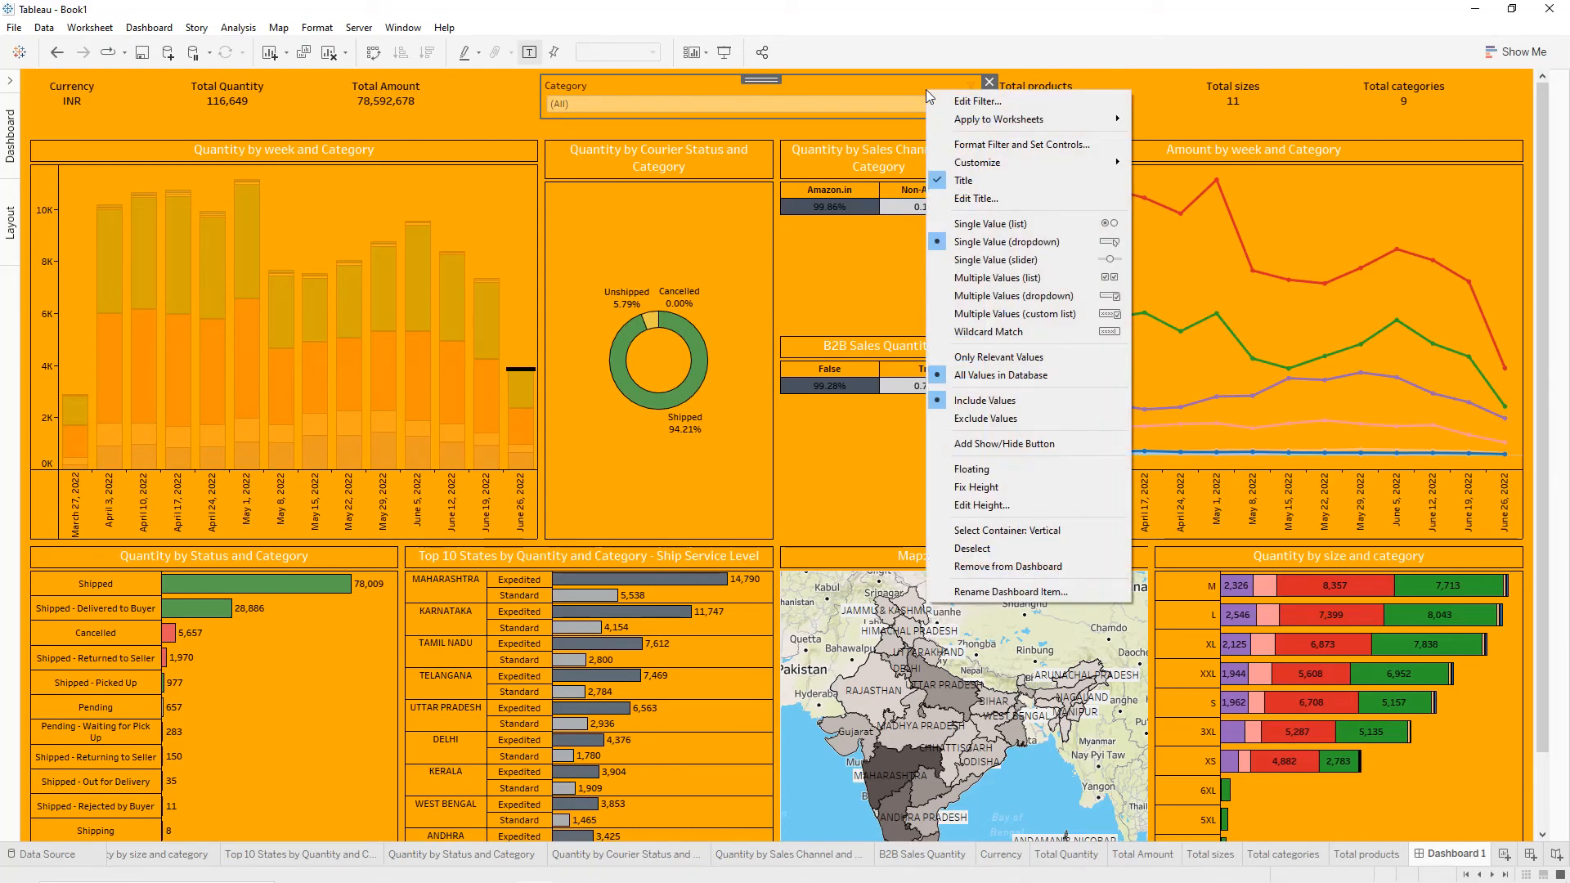
click(1022, 143)
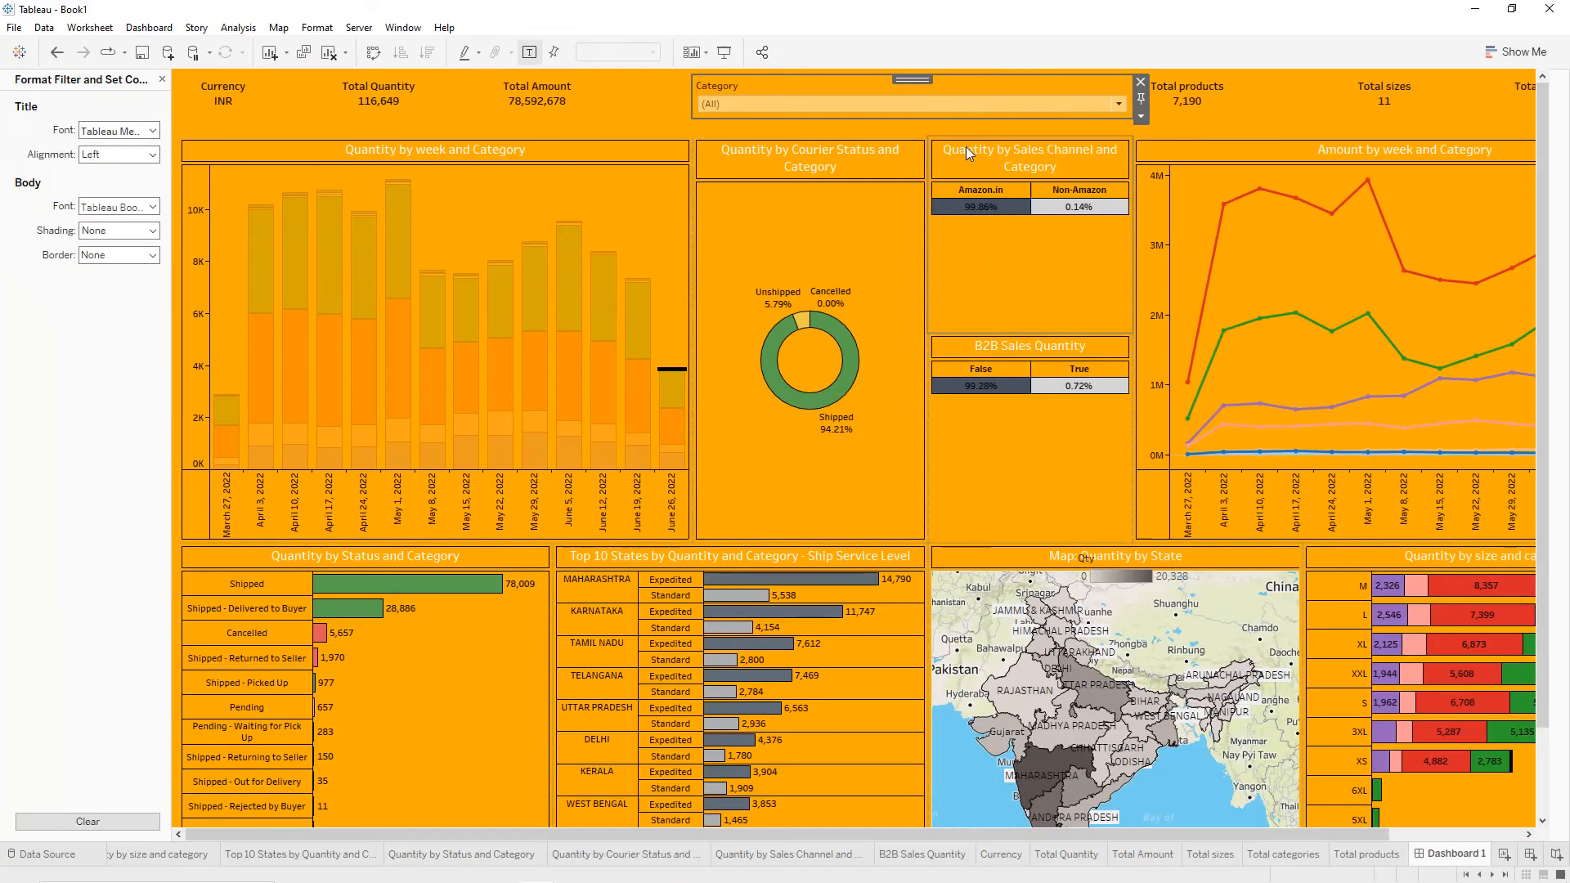
click(127, 155)
click(110, 177)
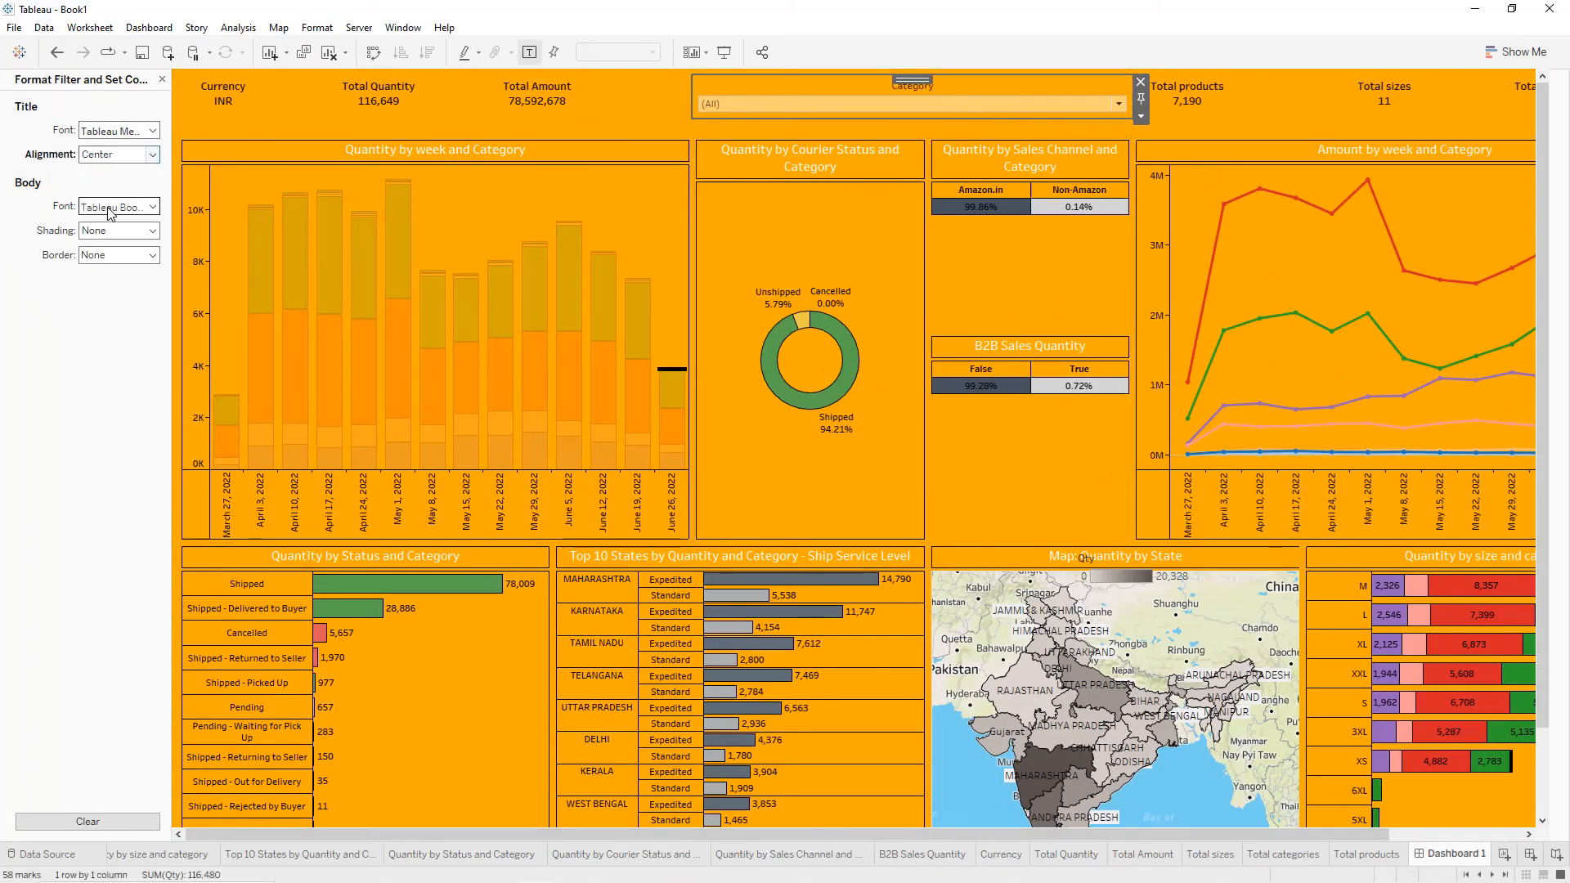
click(110, 210)
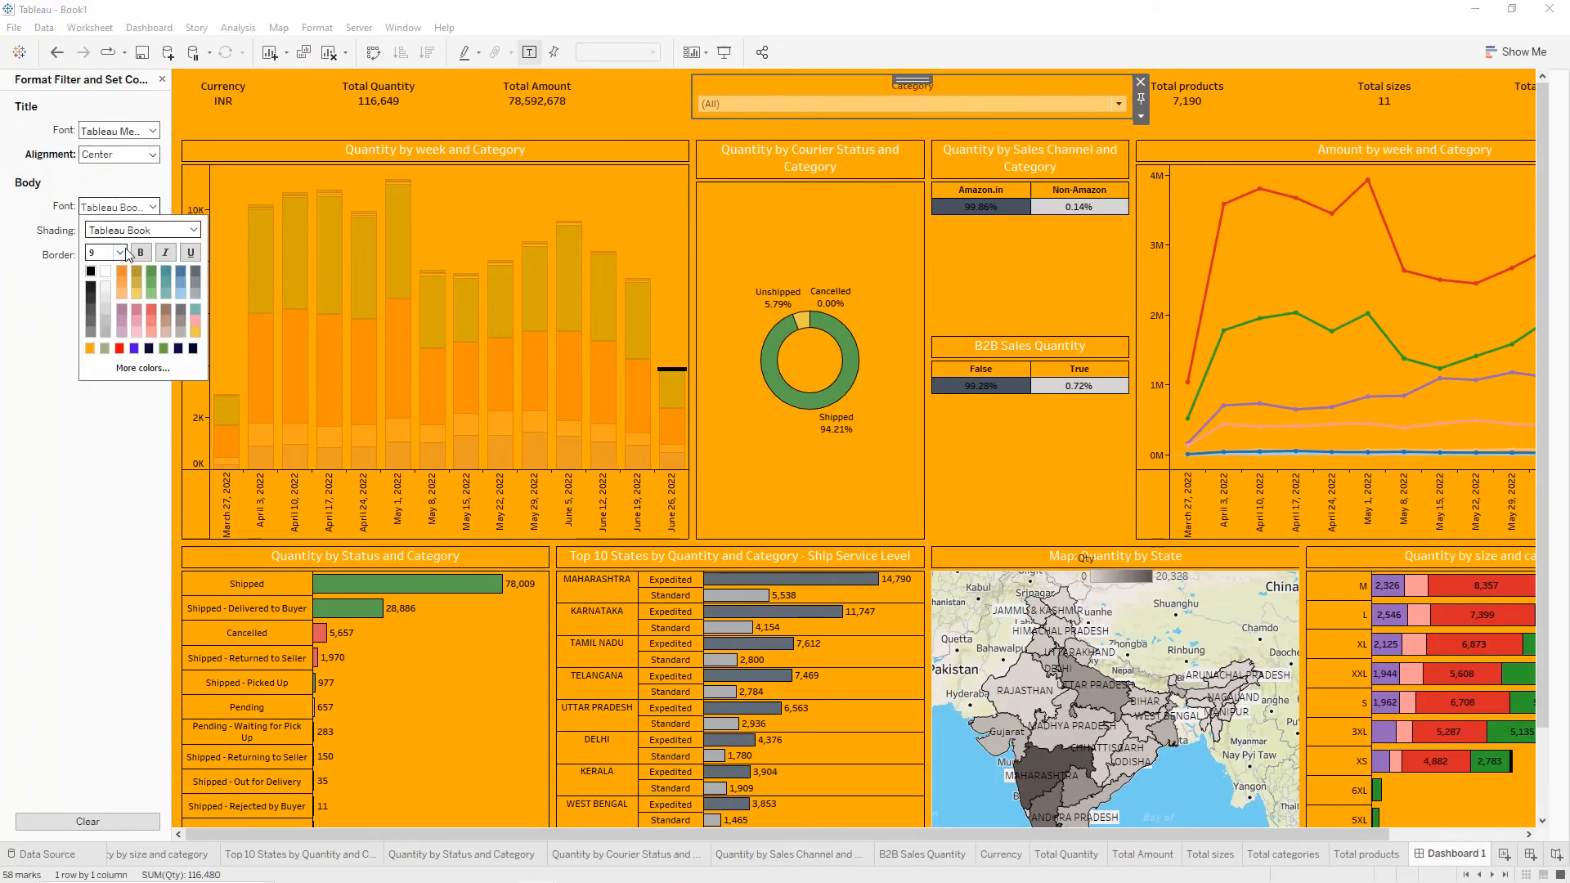
click(50, 291)
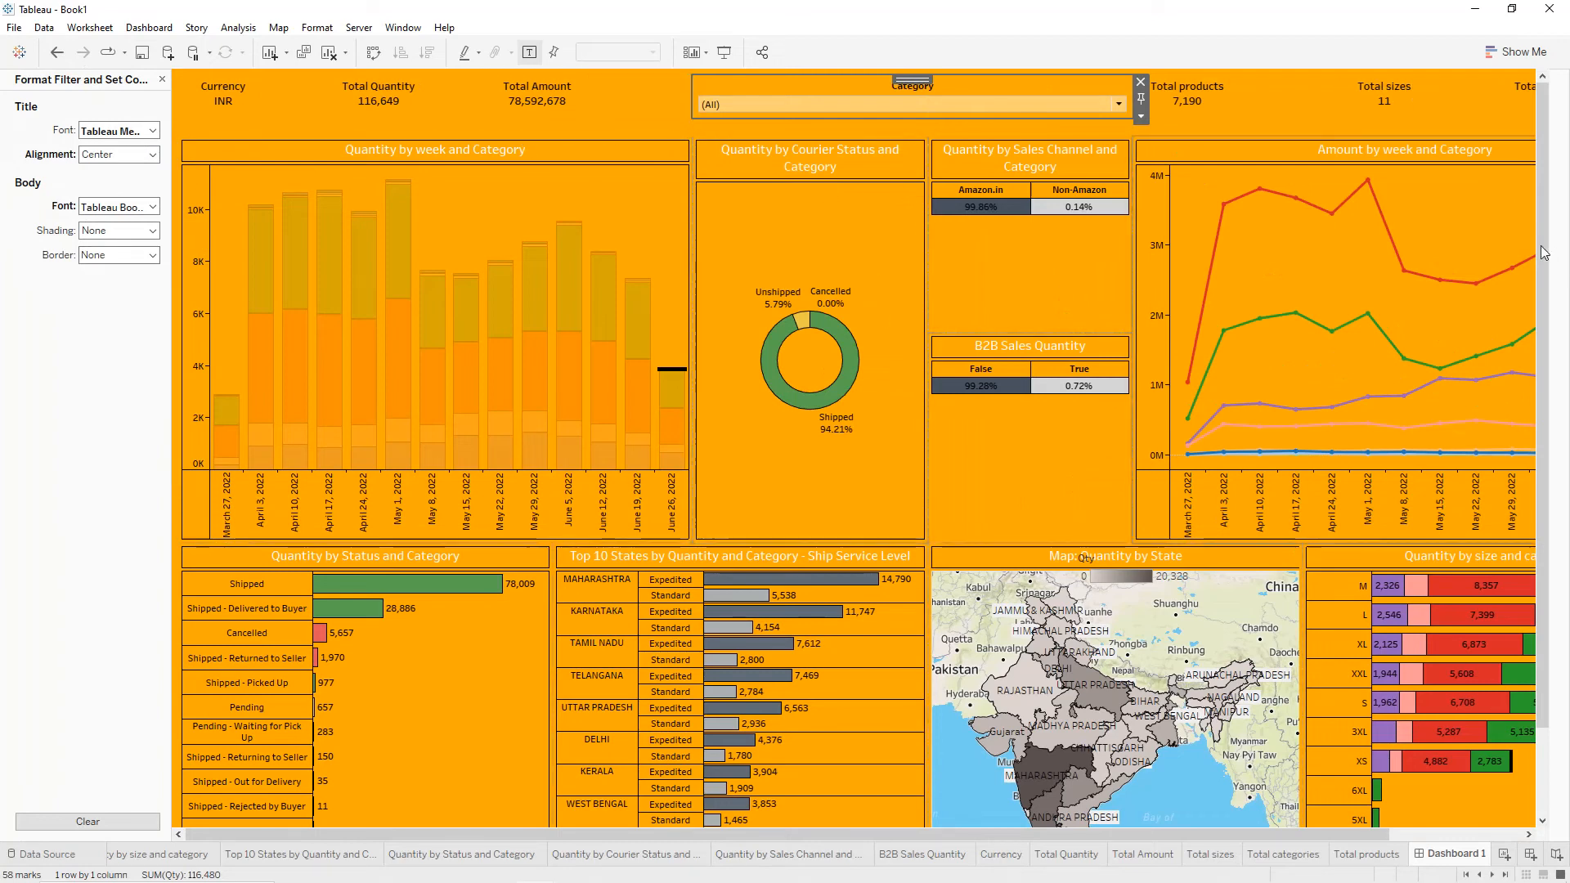
Center the title of the map's Qty legend and give the legend a thin solid border.
click(1165, 598)
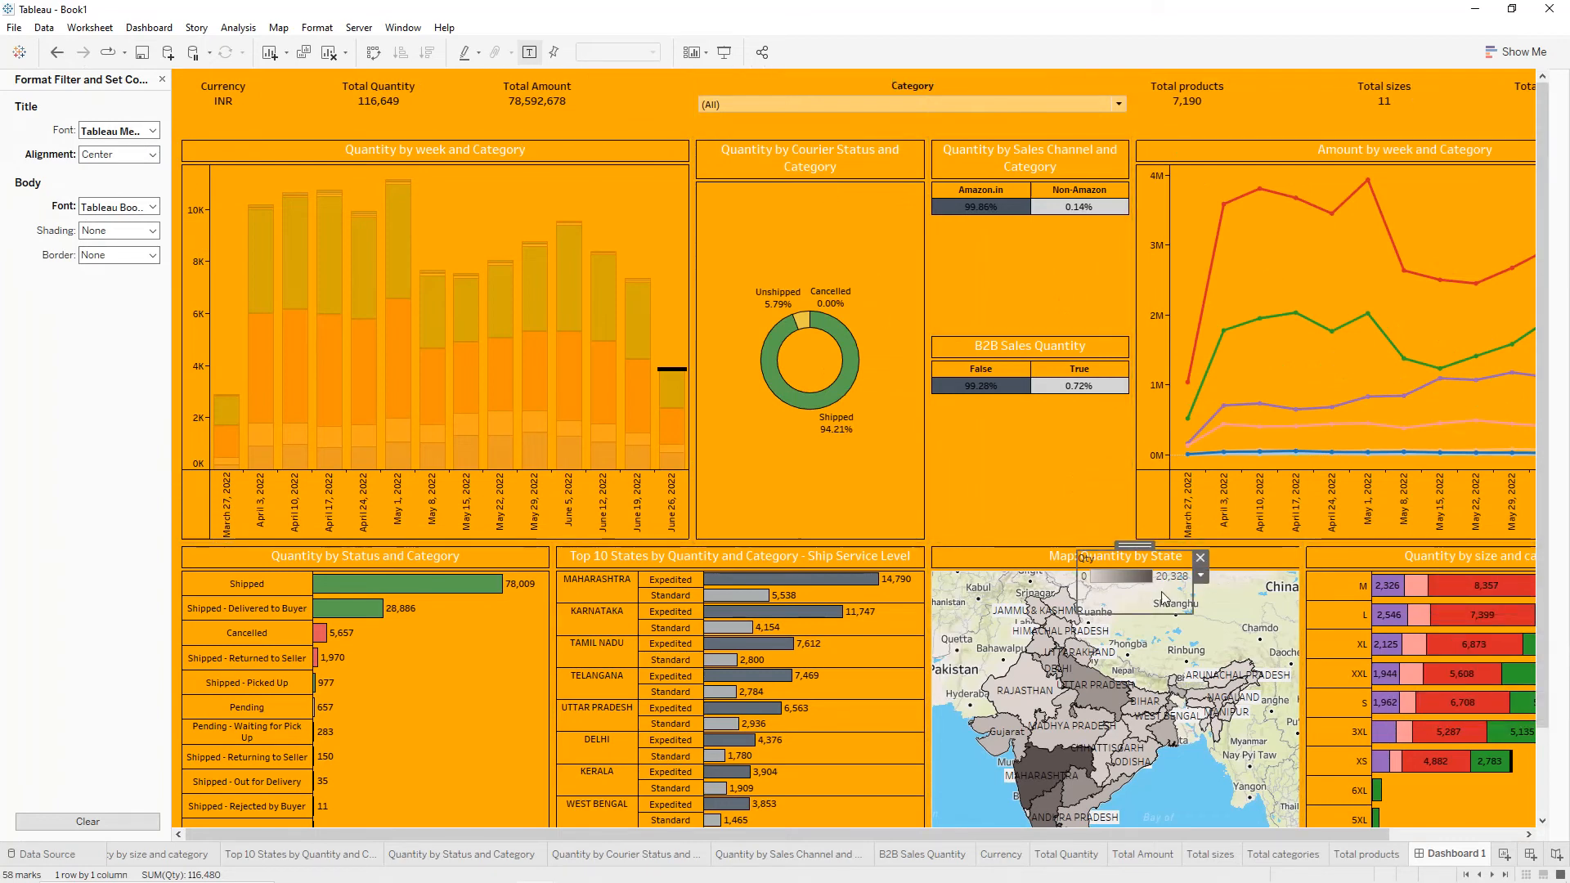
right_click(1165, 598)
click(1202, 622)
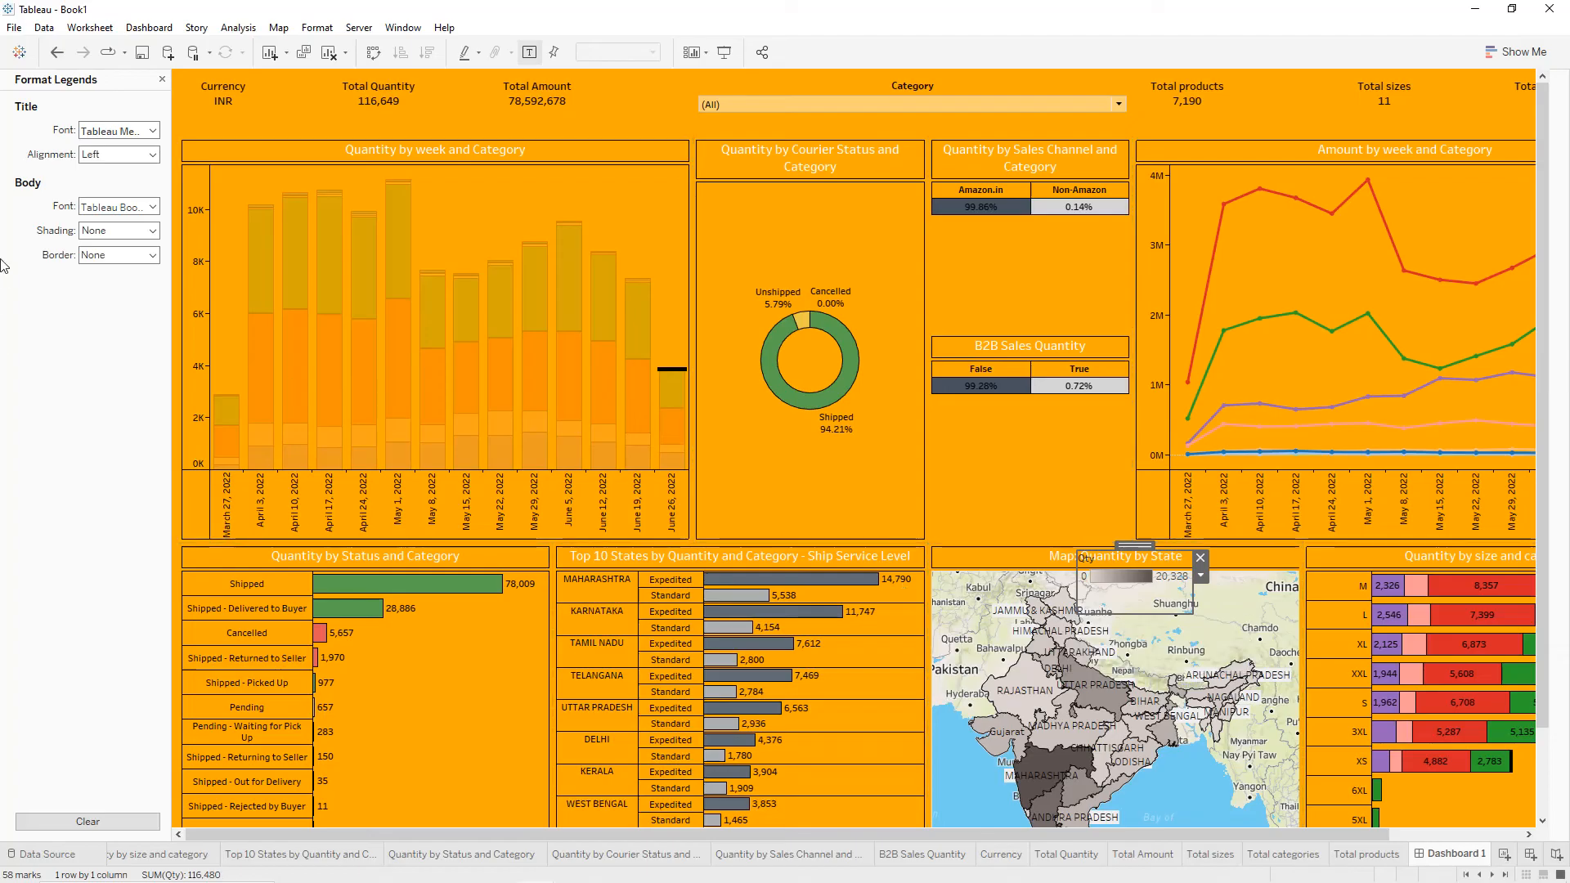
click(119, 155)
click(102, 182)
click(96, 259)
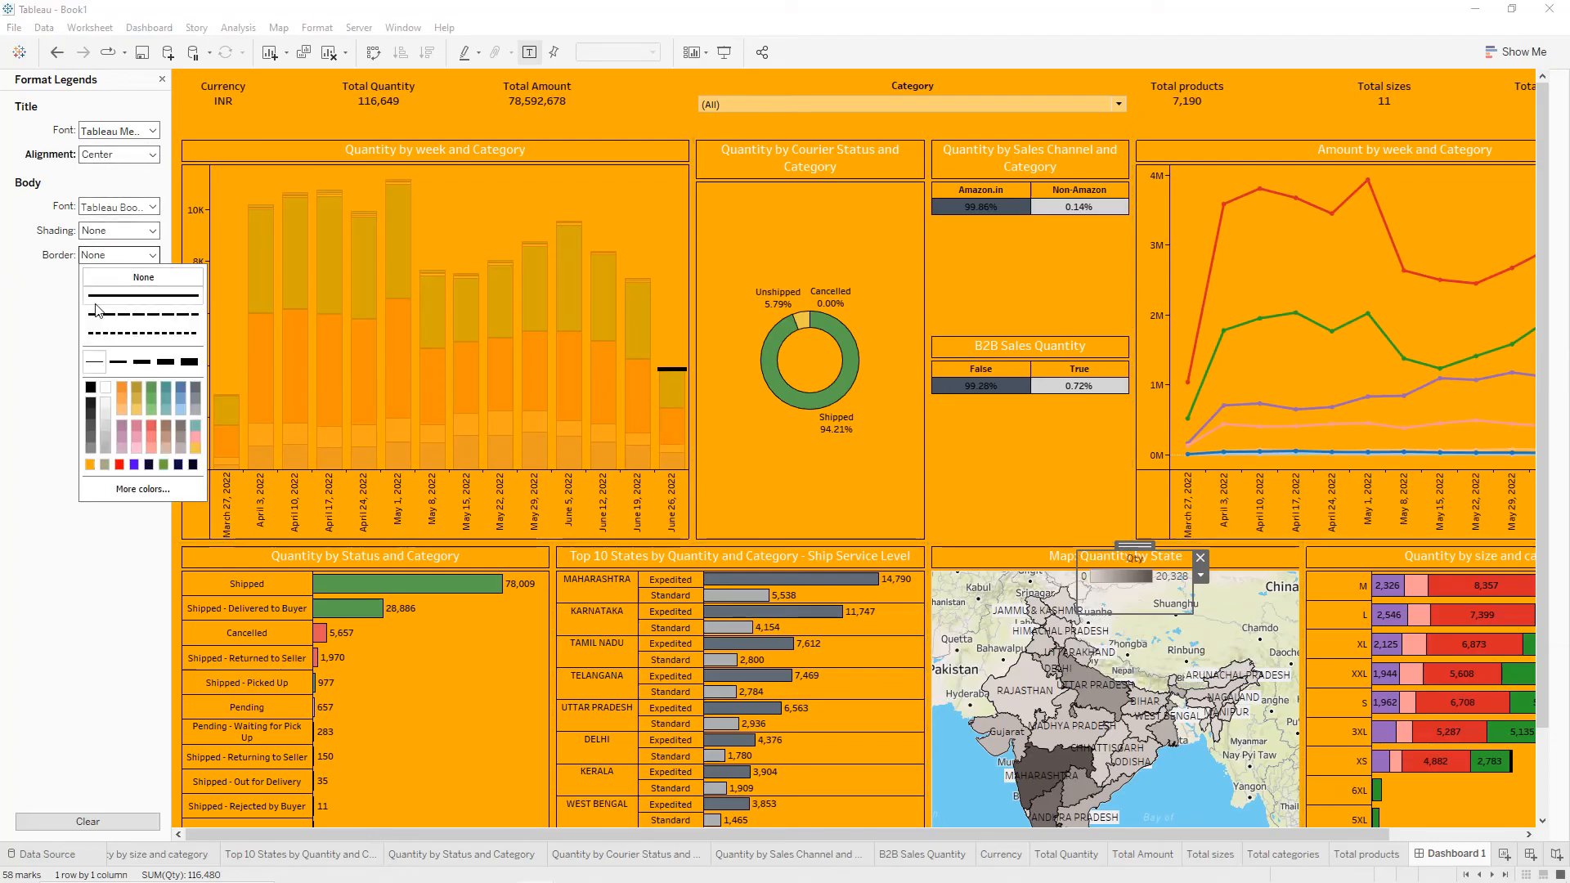
click(94, 363)
click(43, 378)
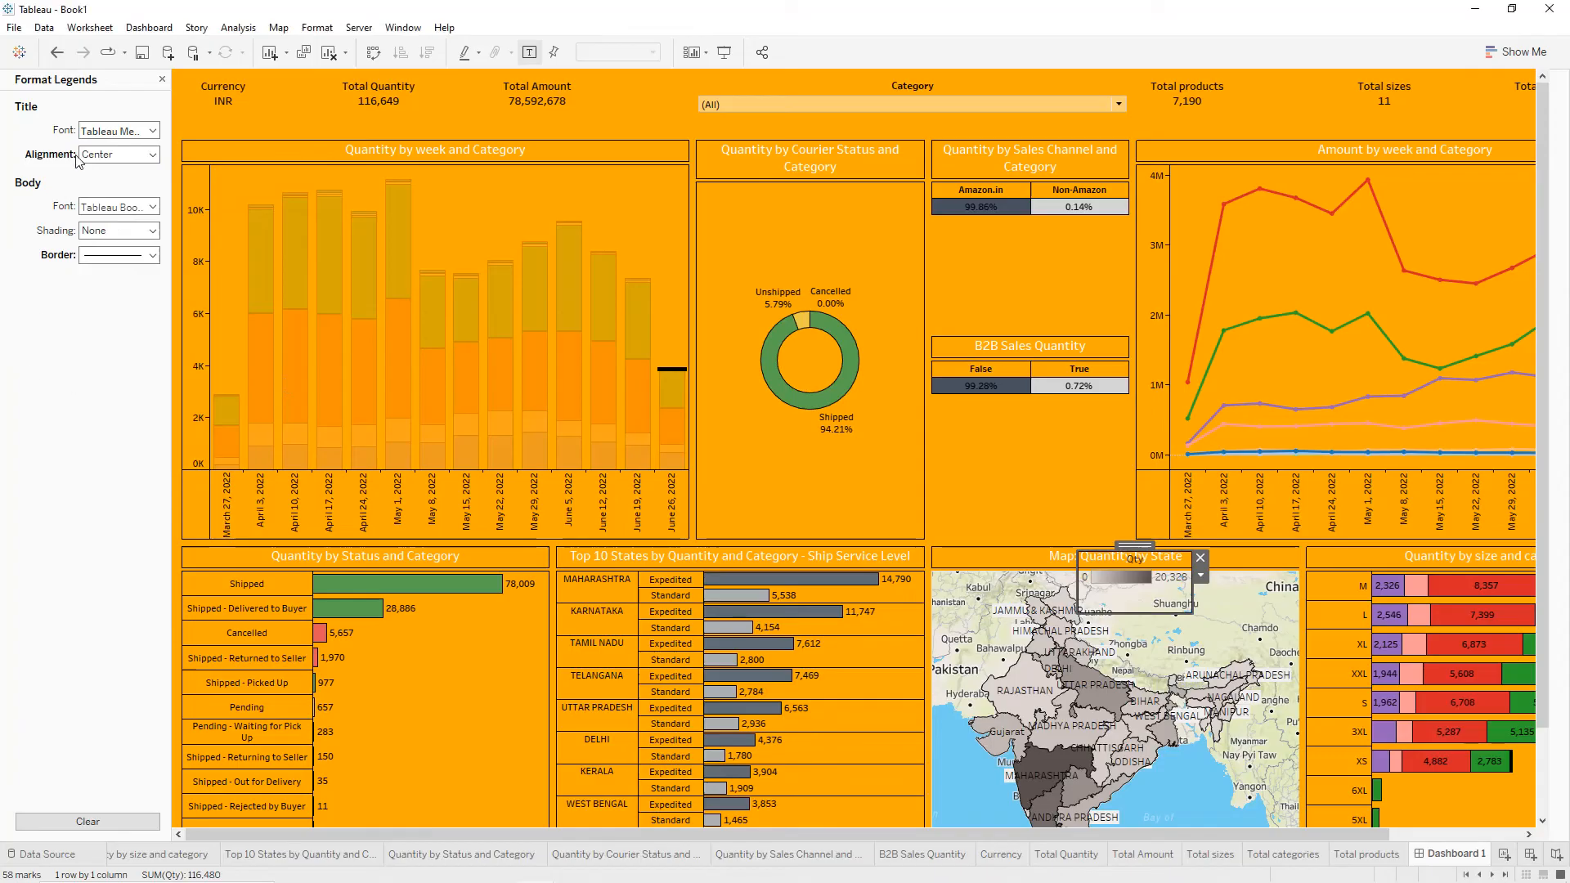
Hide the Qty legend's title and move the legend to the upper-right corner of the map.
right_click(1118, 570)
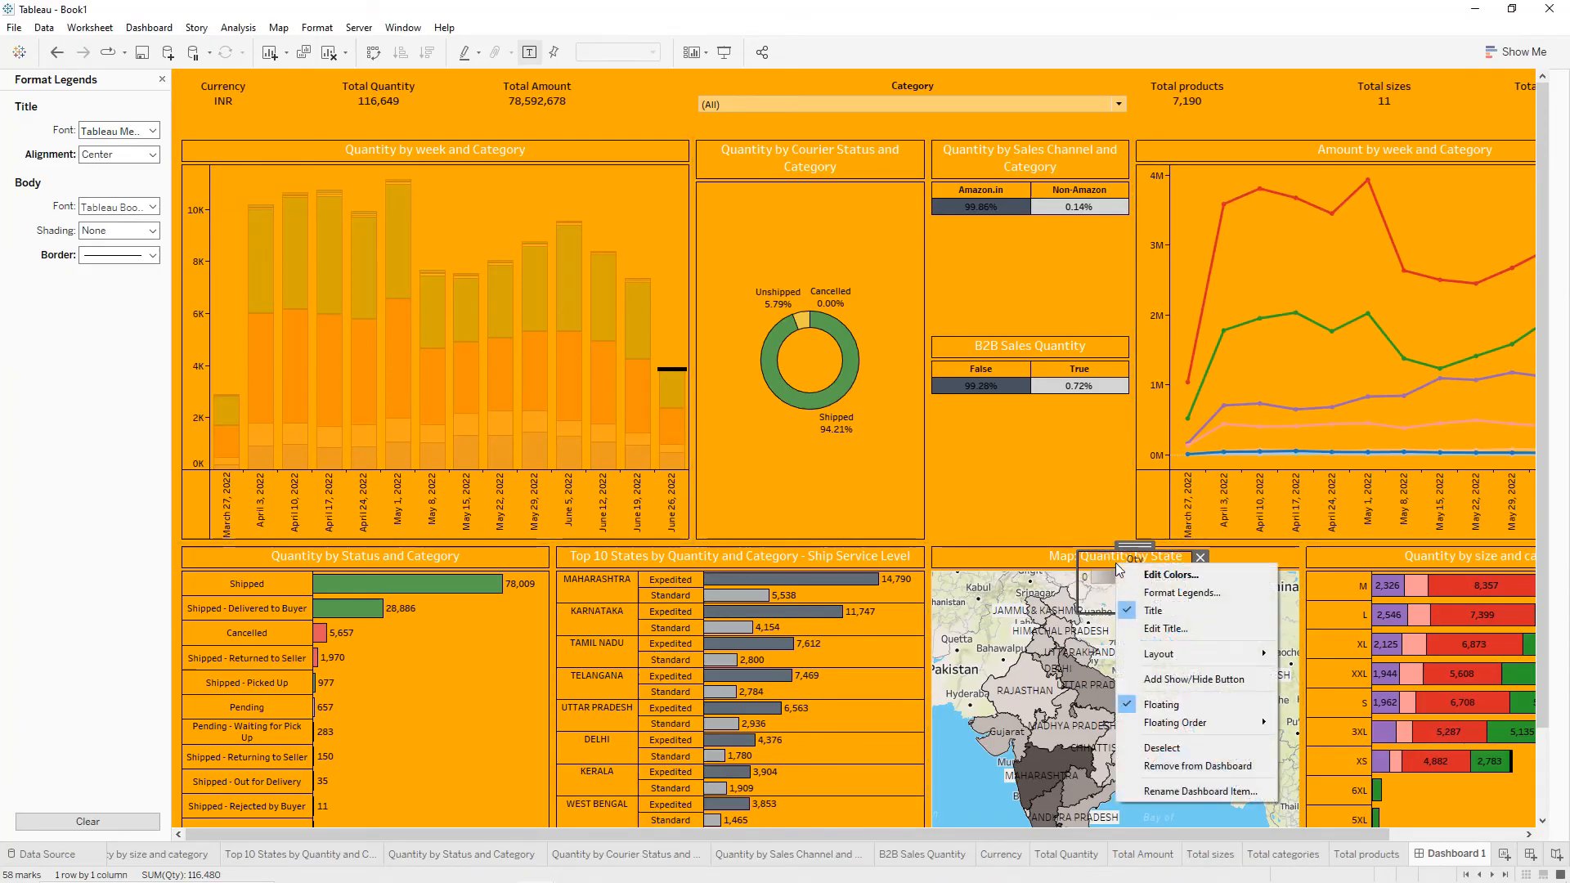
click(1133, 614)
drag(1135, 615, 1234, 570)
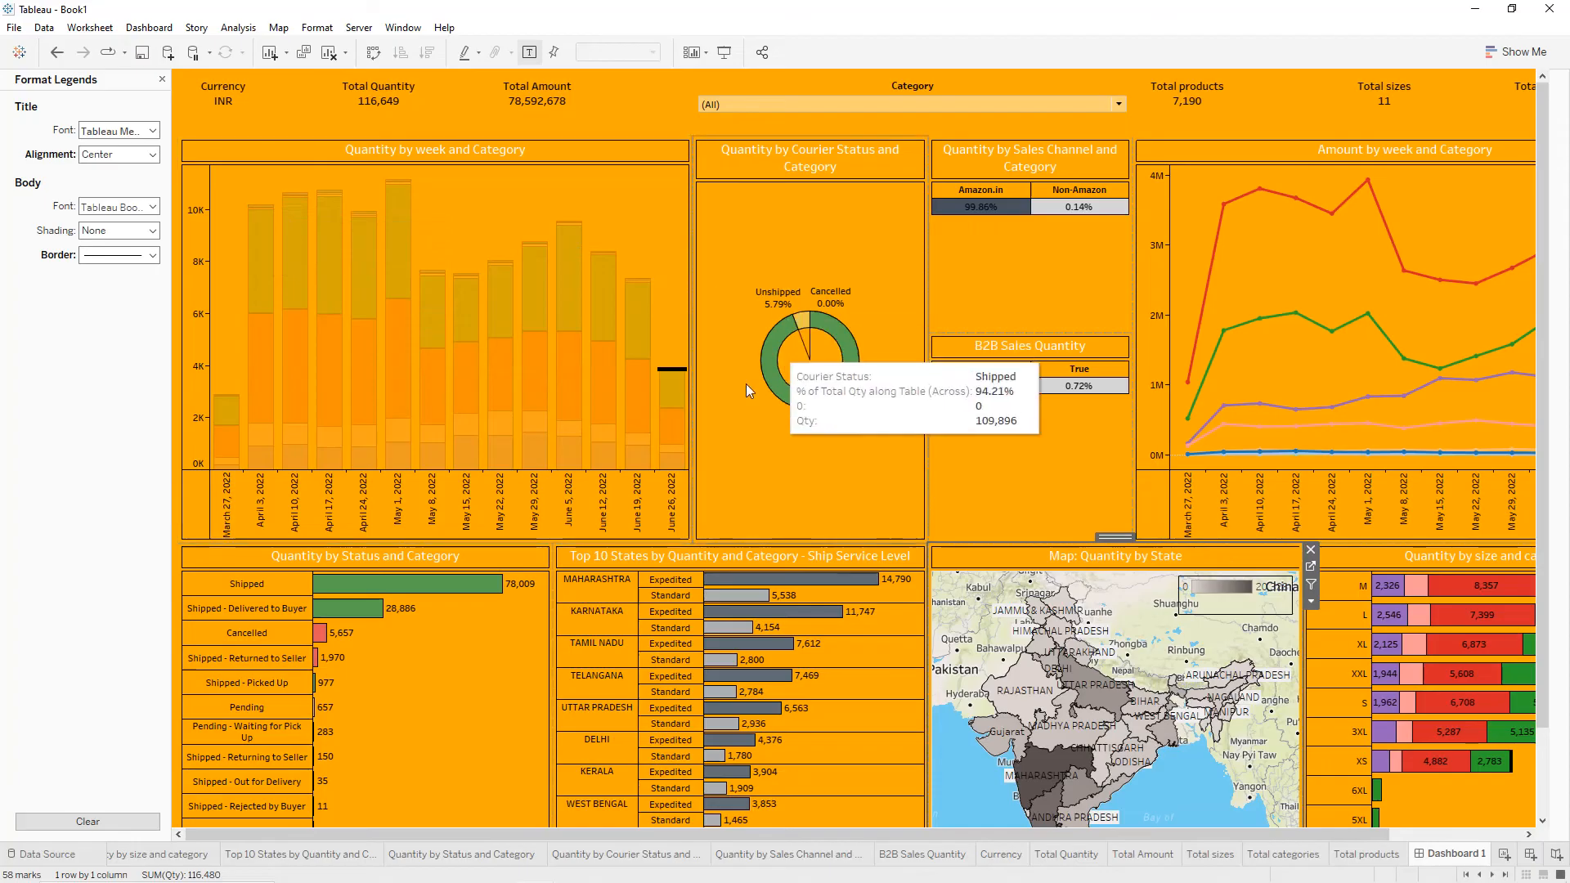
Clear the highlighted mark in the Quantity by week chart and collapse the side pane.
click(679, 347)
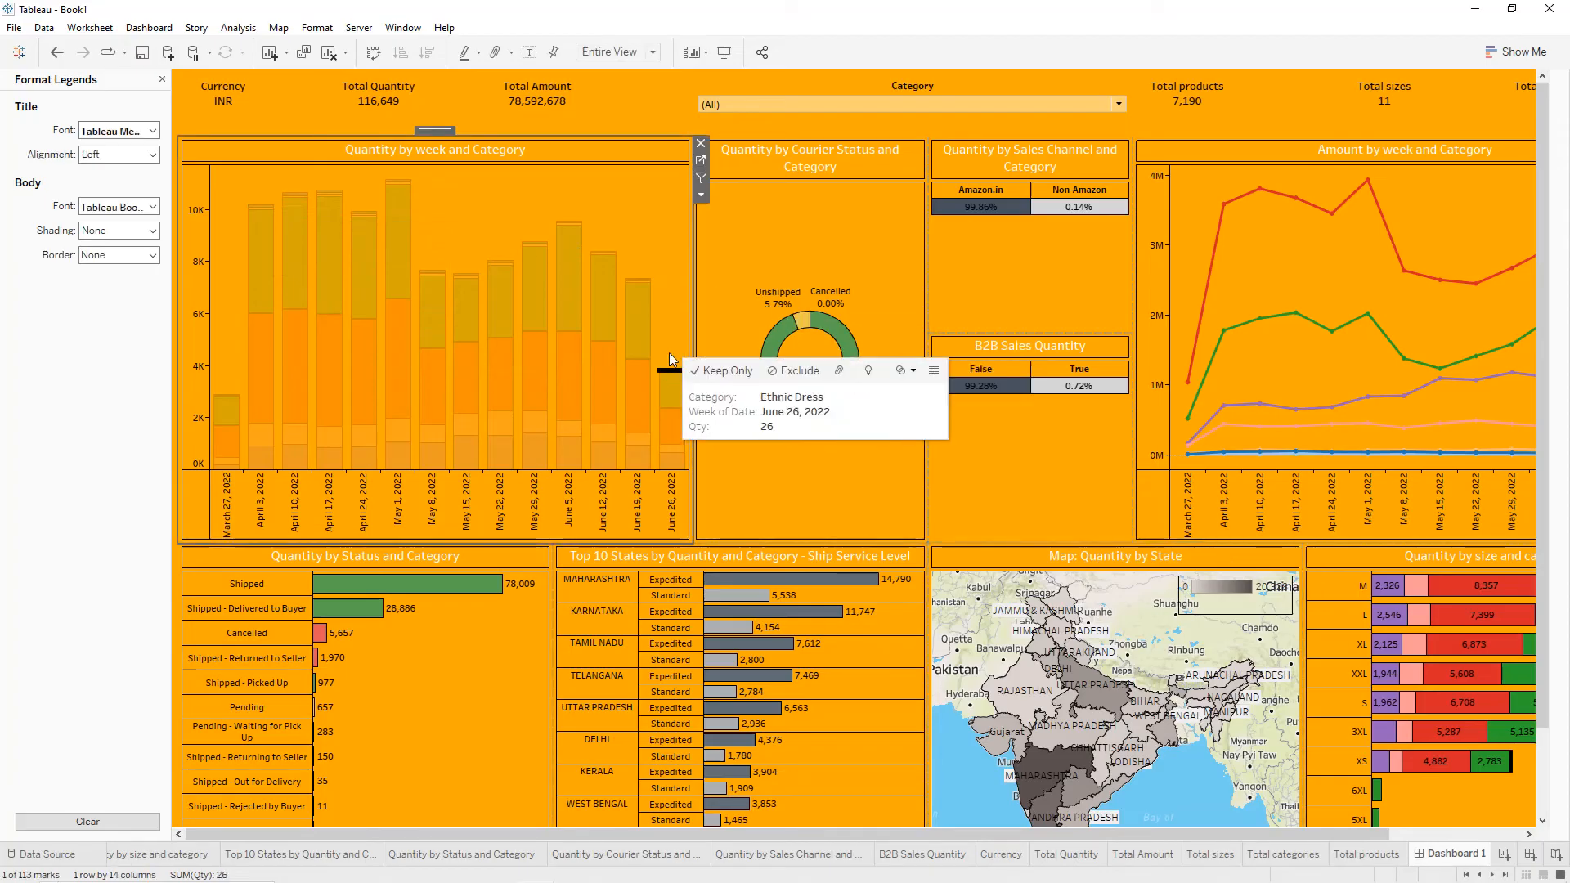
click(675, 348)
click(161, 80)
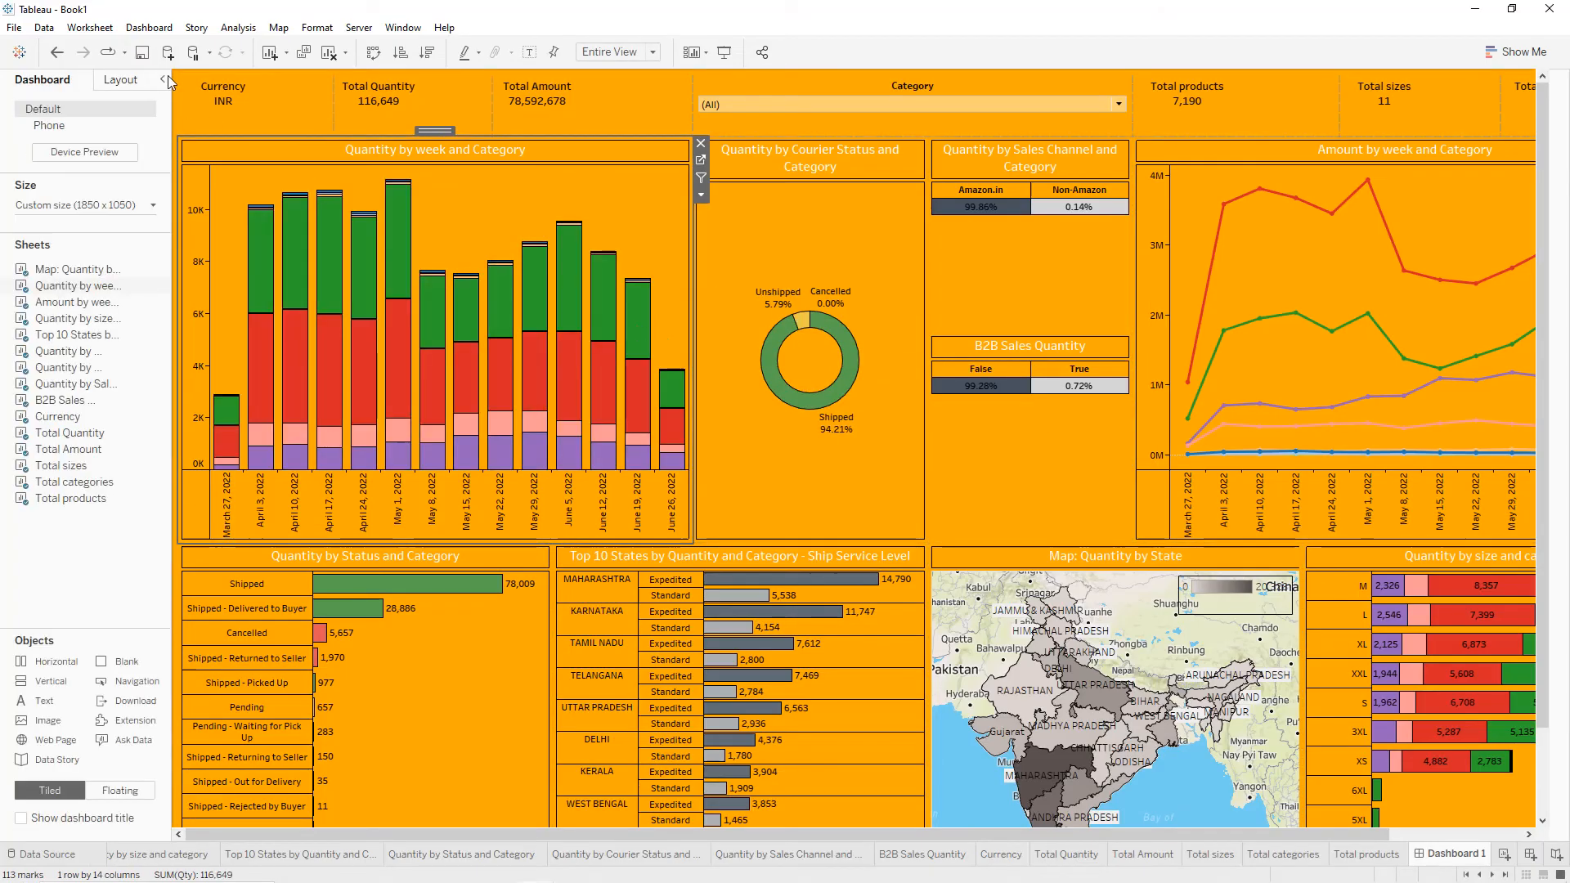
click(160, 79)
Add a thin solid black border to the Category filter.
click(843, 100)
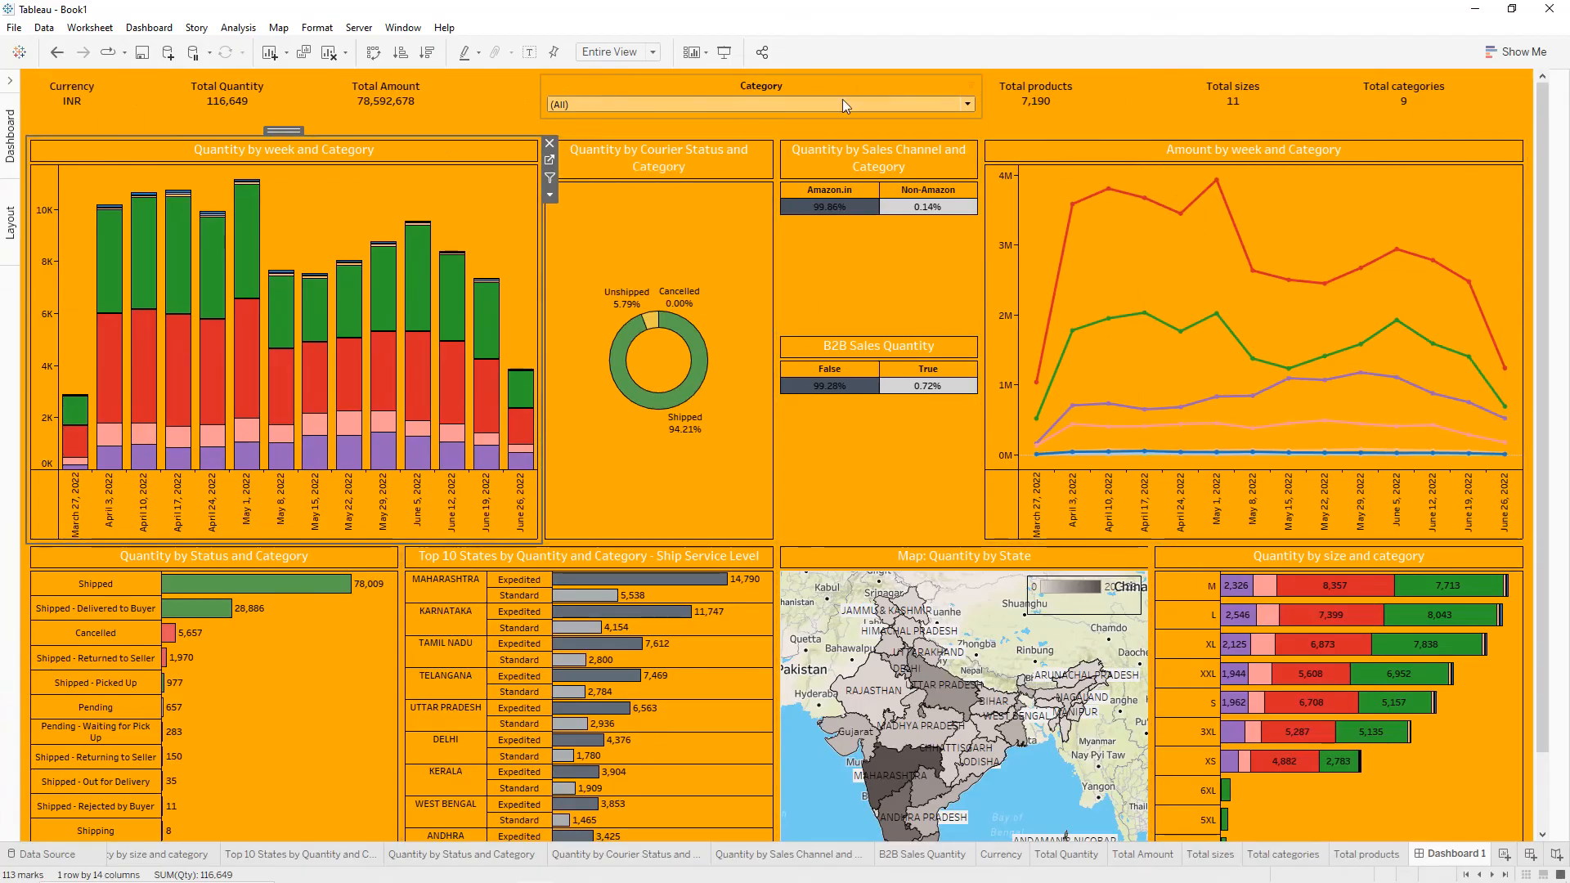
right_click(829, 81)
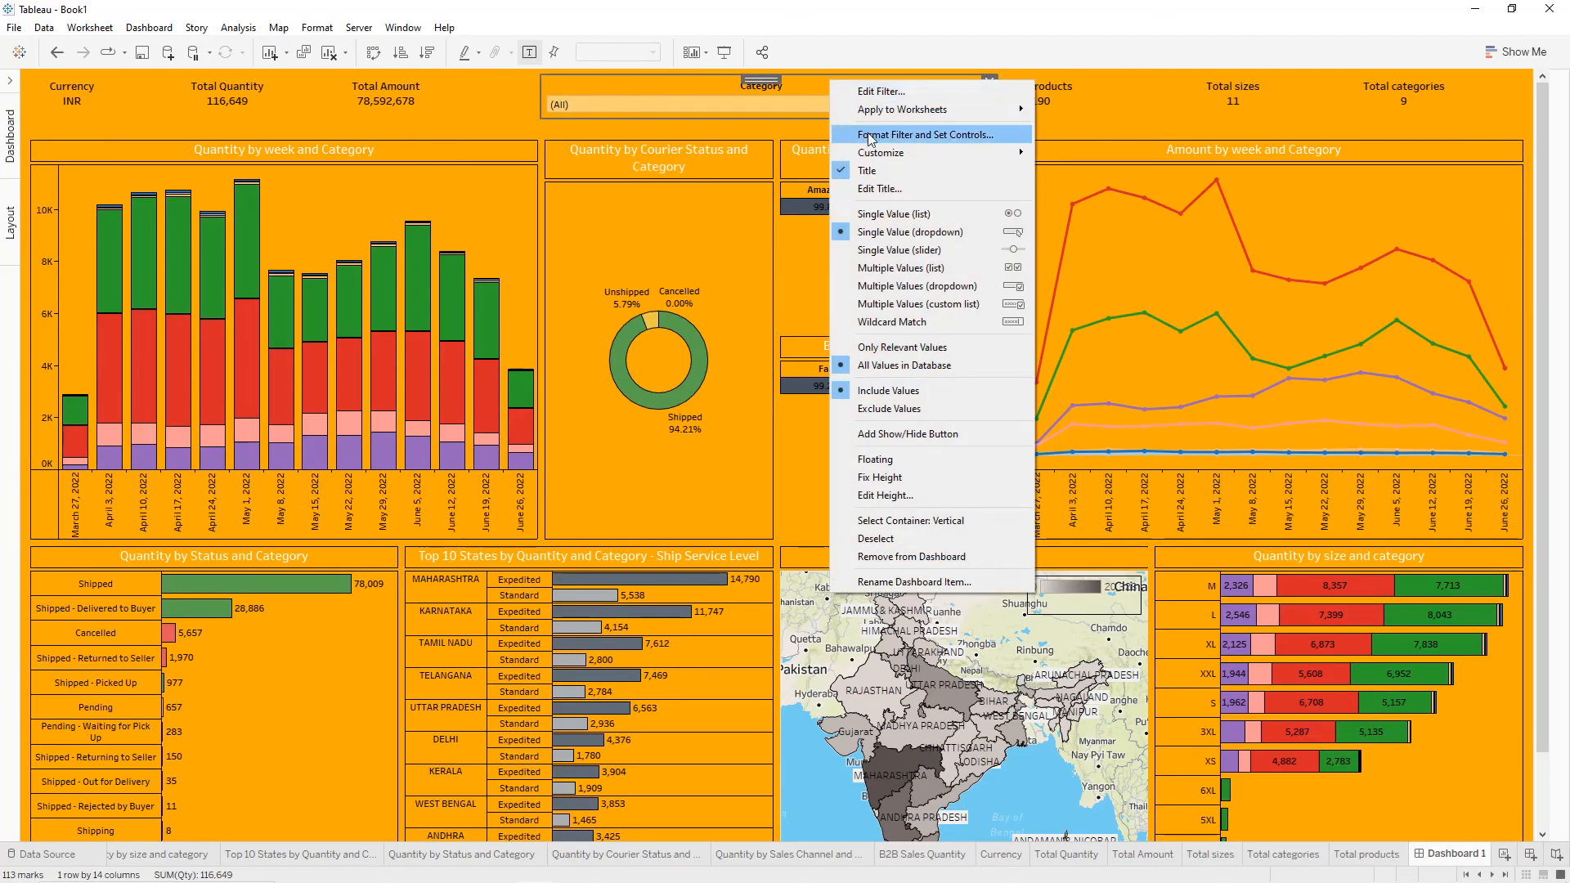
click(884, 134)
click(102, 256)
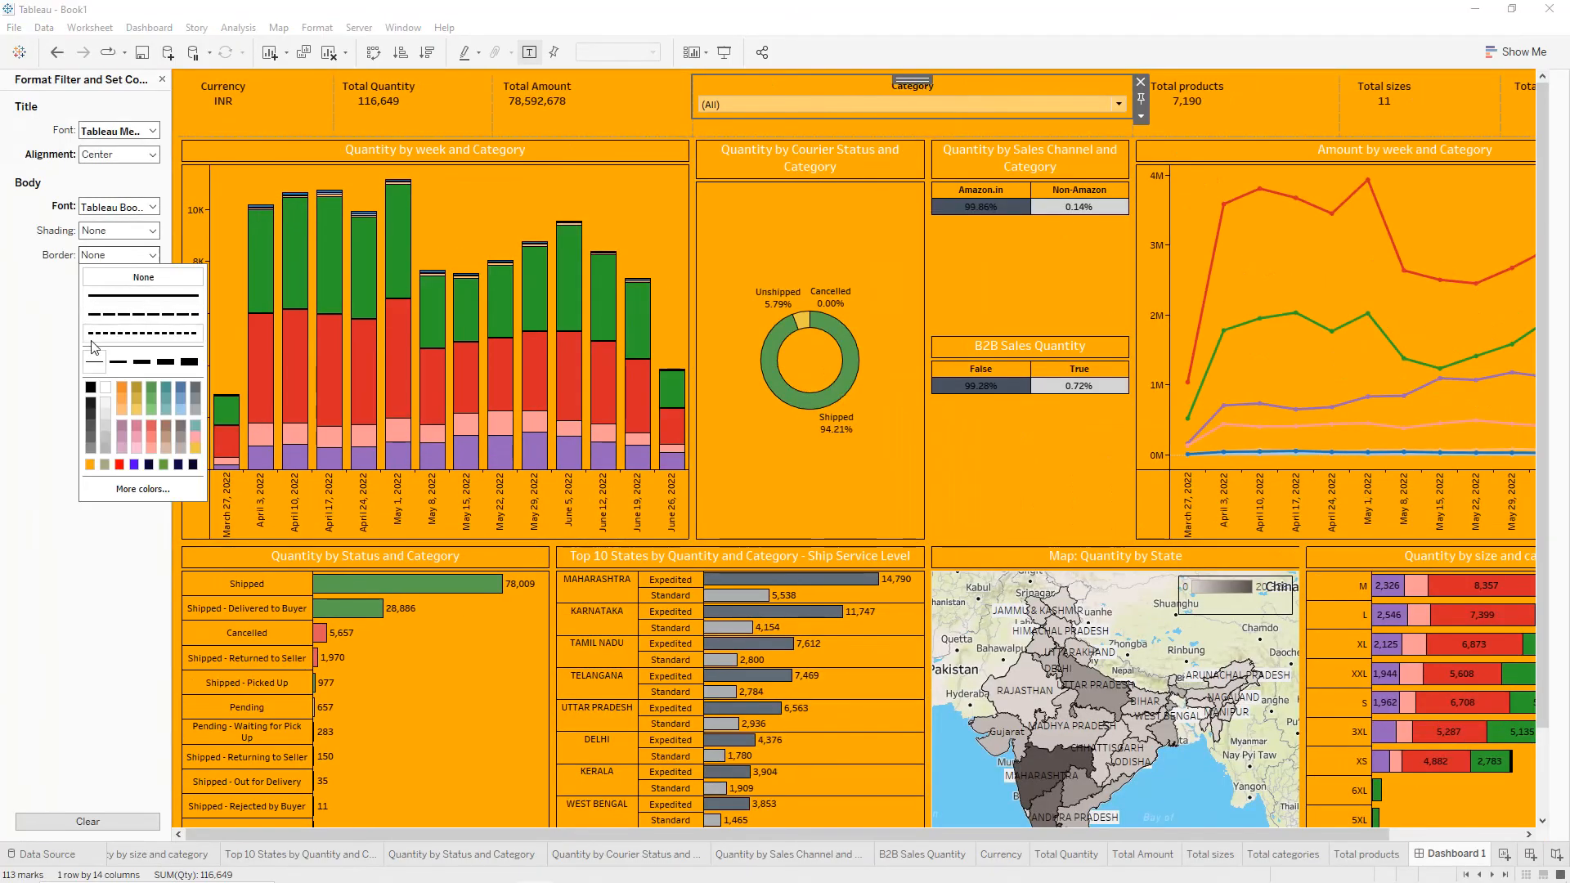
click(90, 387)
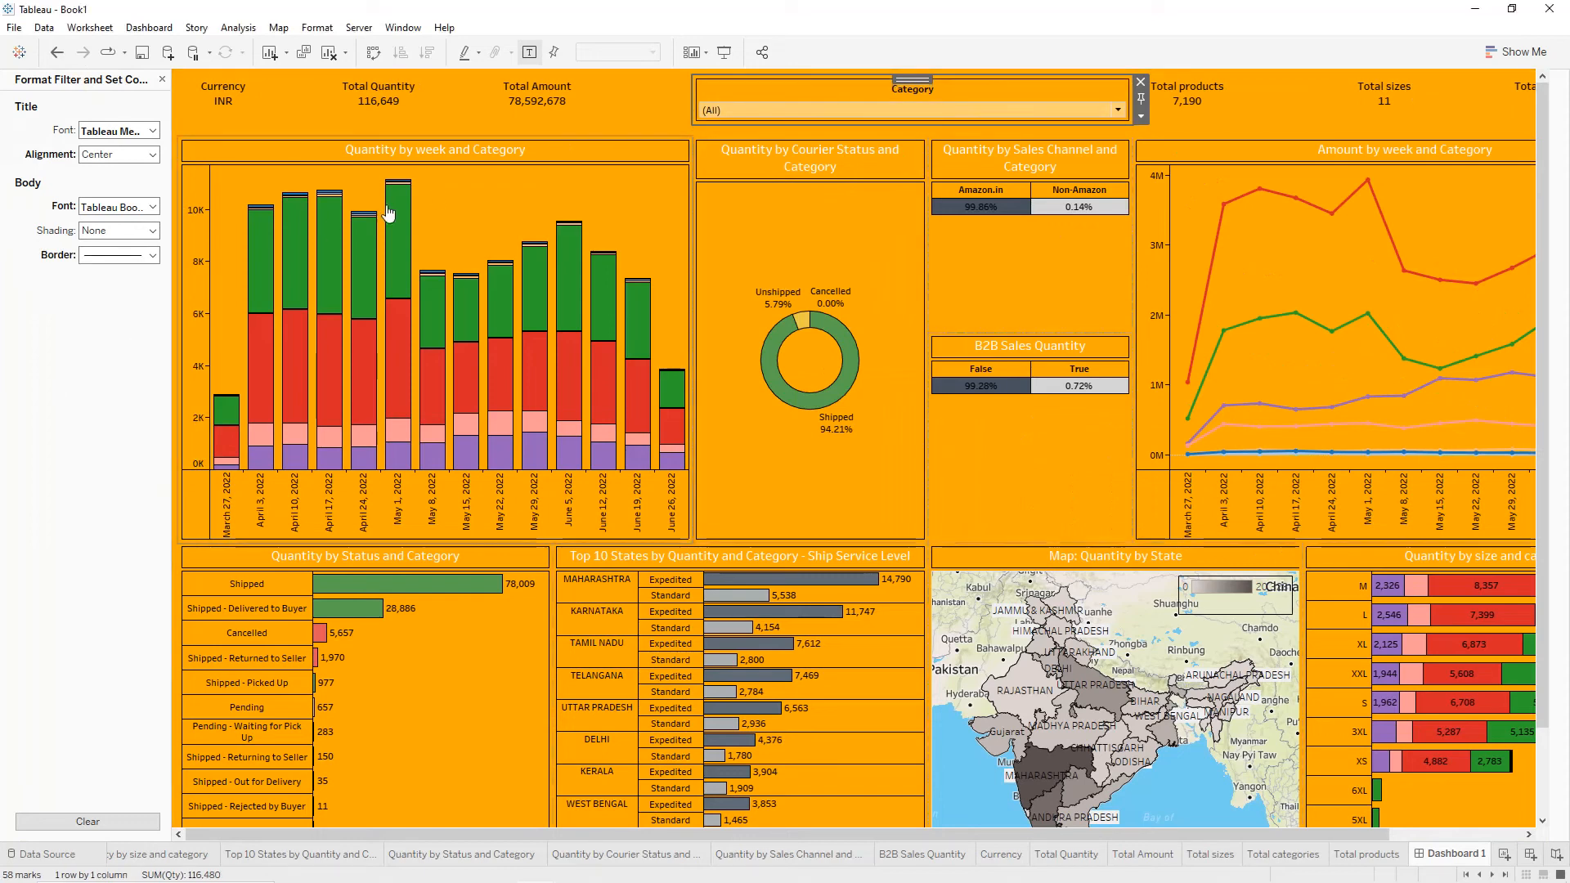
click(162, 79)
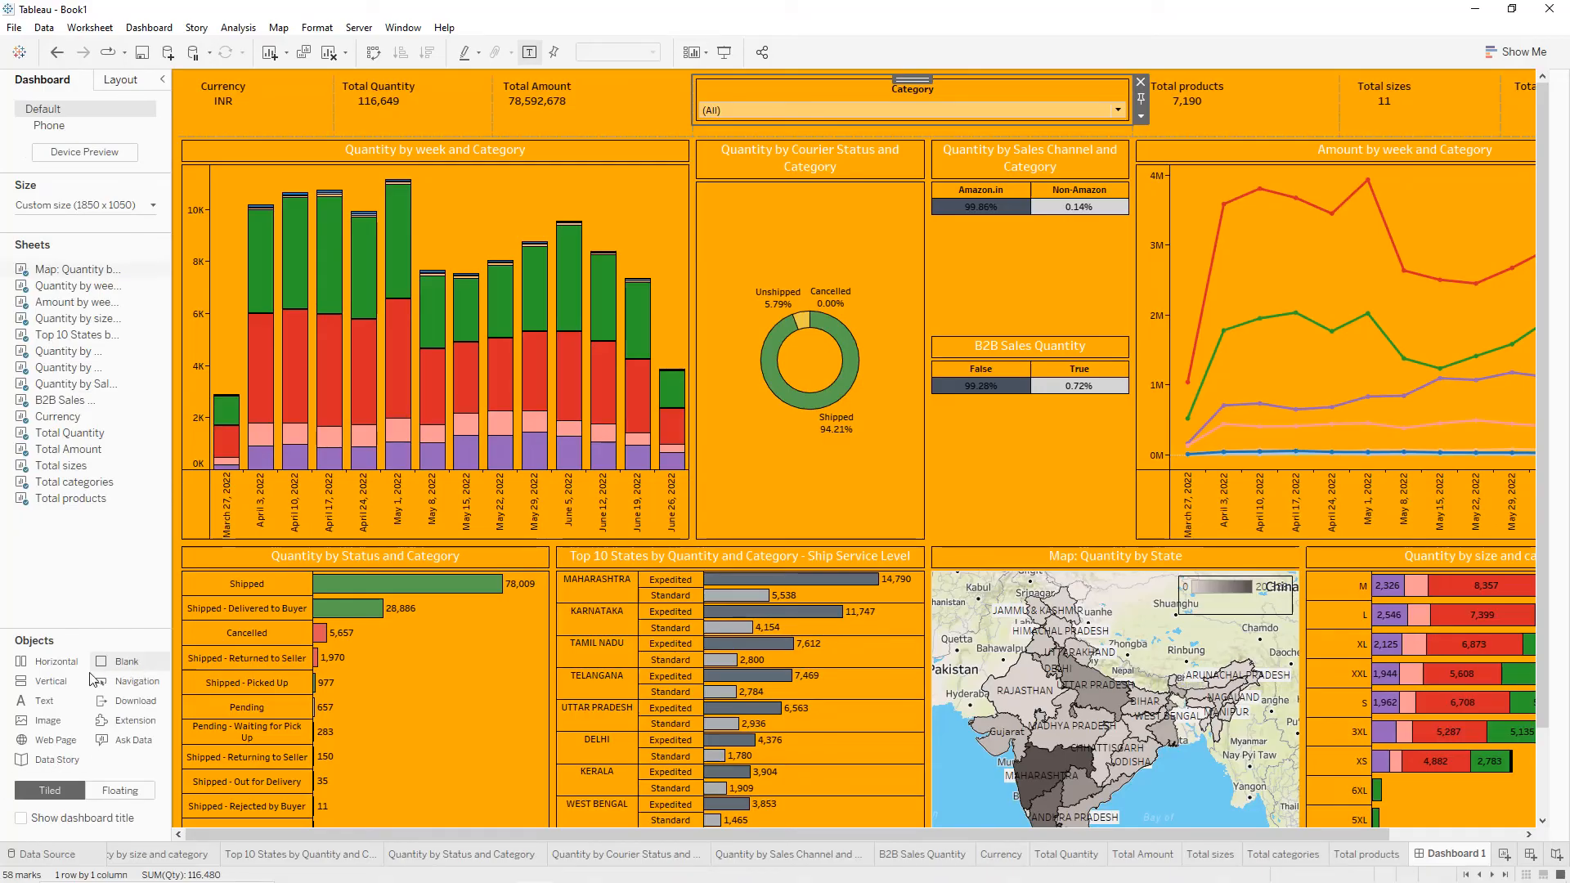
Insert the Amazon logo image beside the Quantity by week chart, with the fit and center image options enabled.
drag(49, 724, 492, 433)
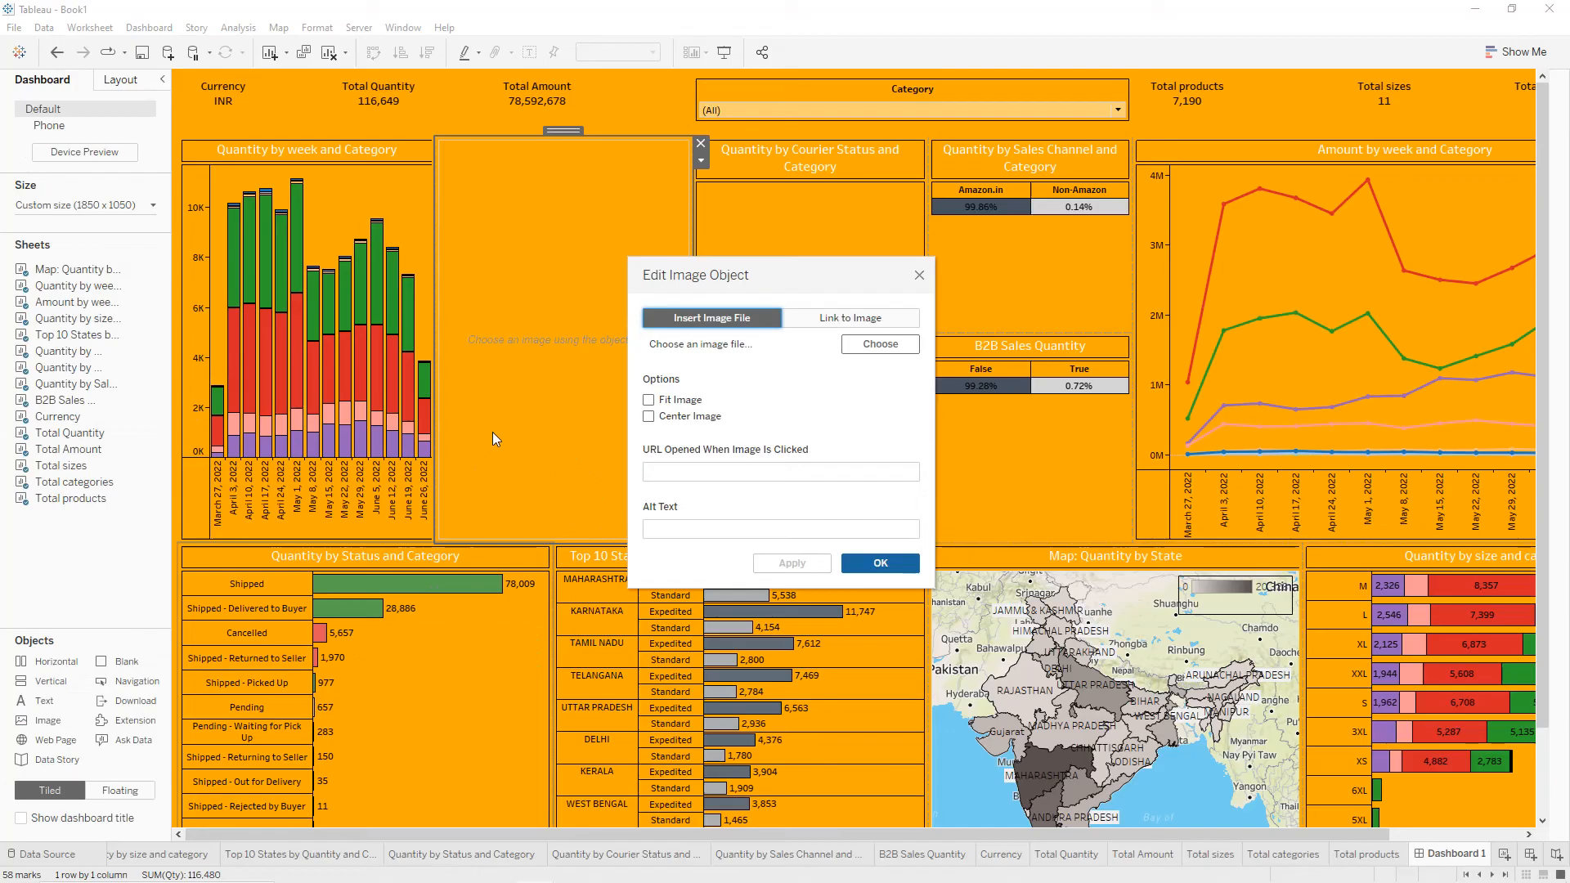
click(650, 406)
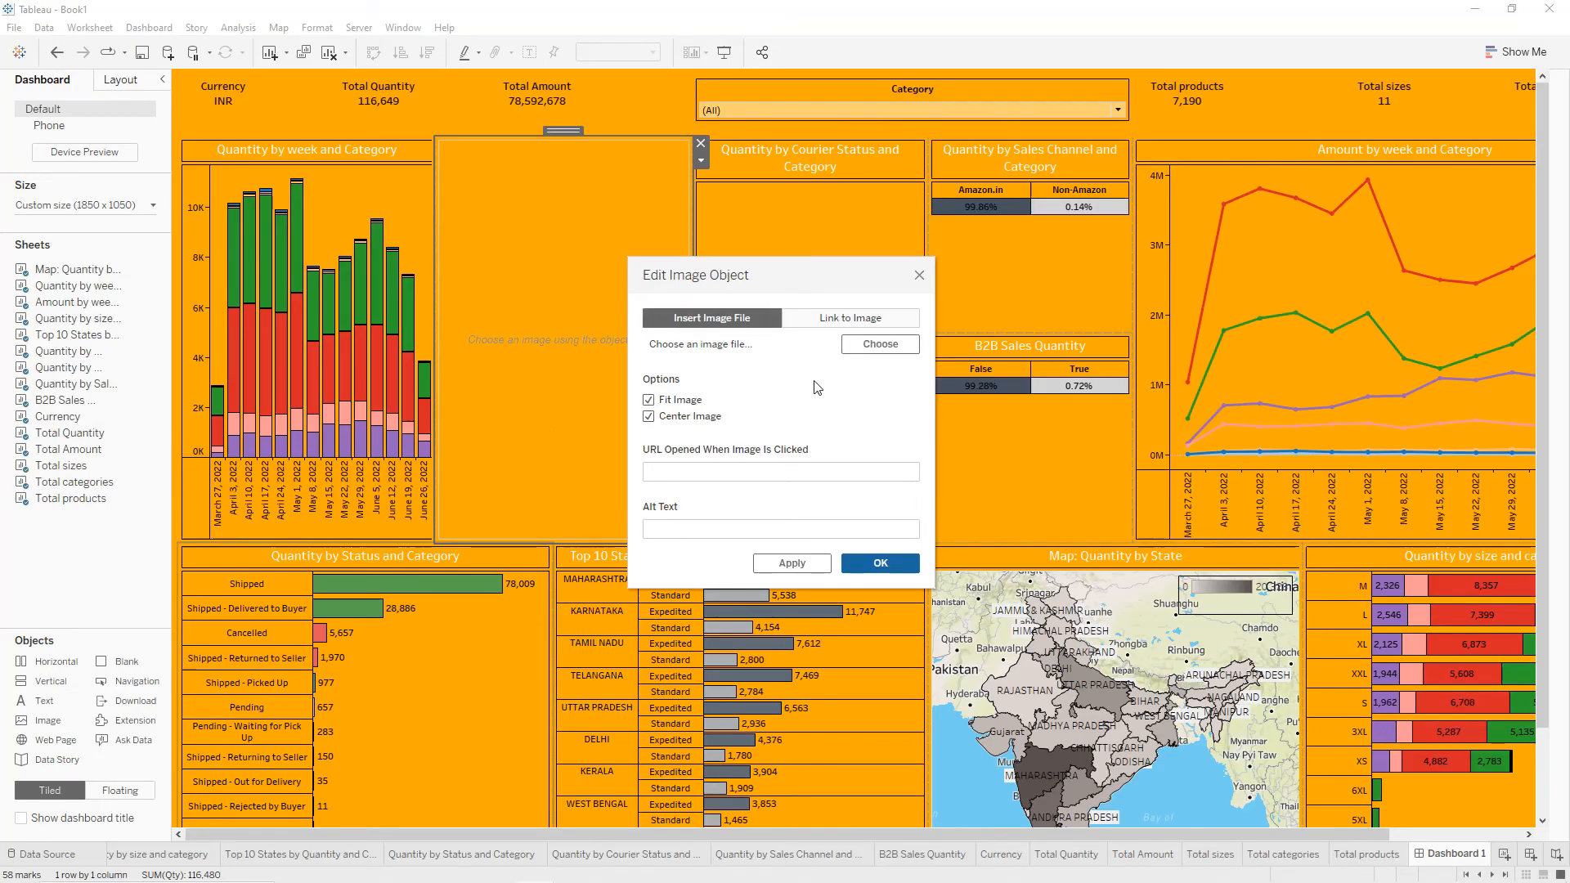
click(881, 344)
click(791, 563)
click(881, 562)
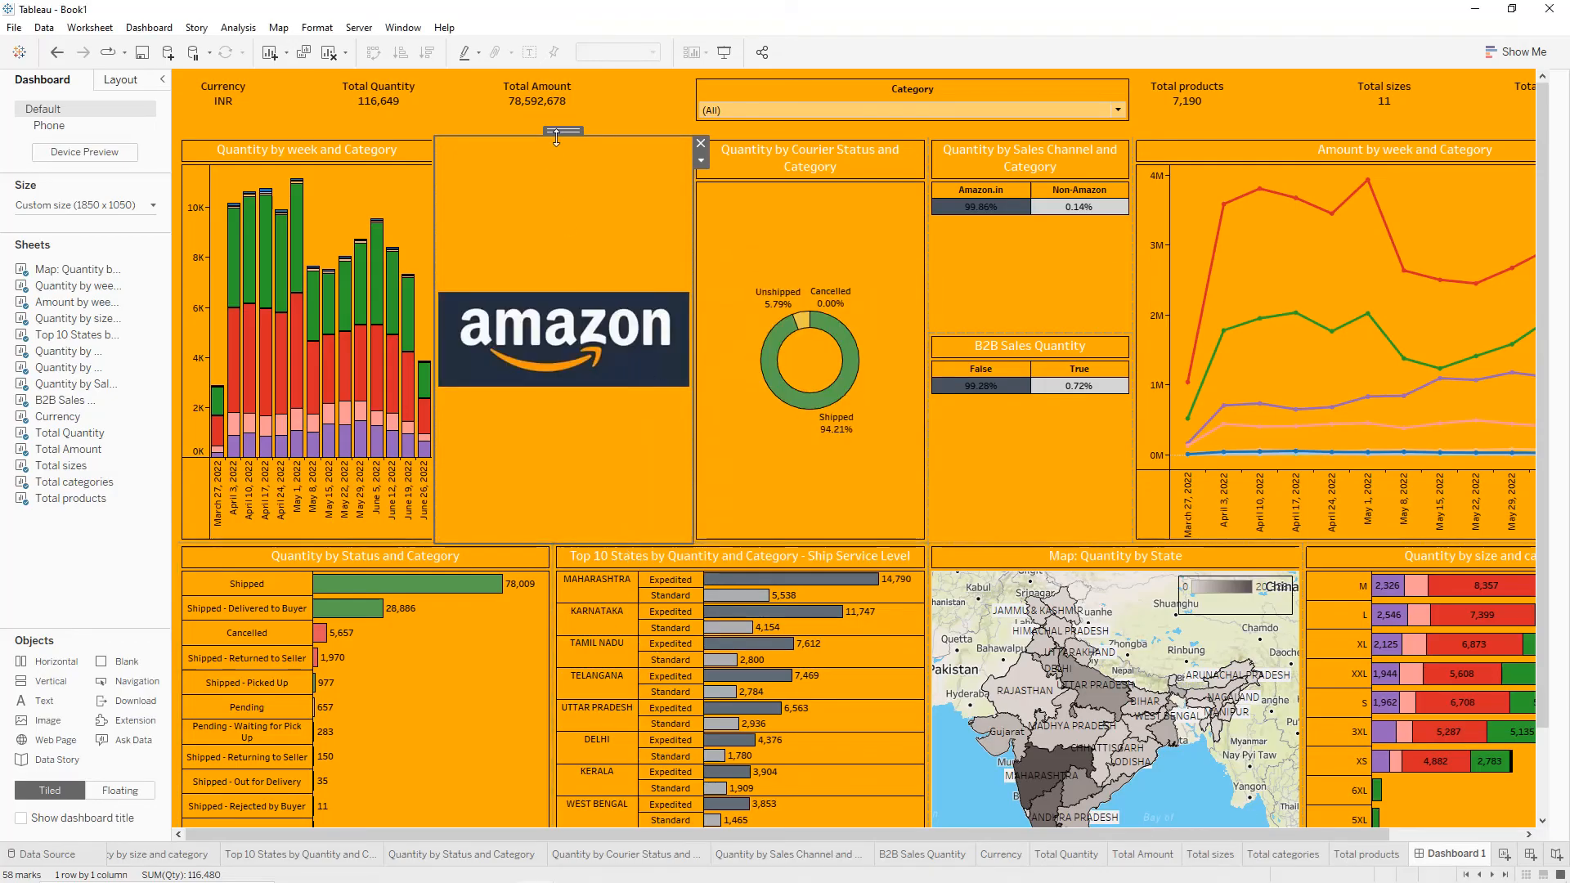
Stack the Amazon logo above the Courier Status chart and widen the Quantity by week chart up to them.
drag(557, 135, 877, 495)
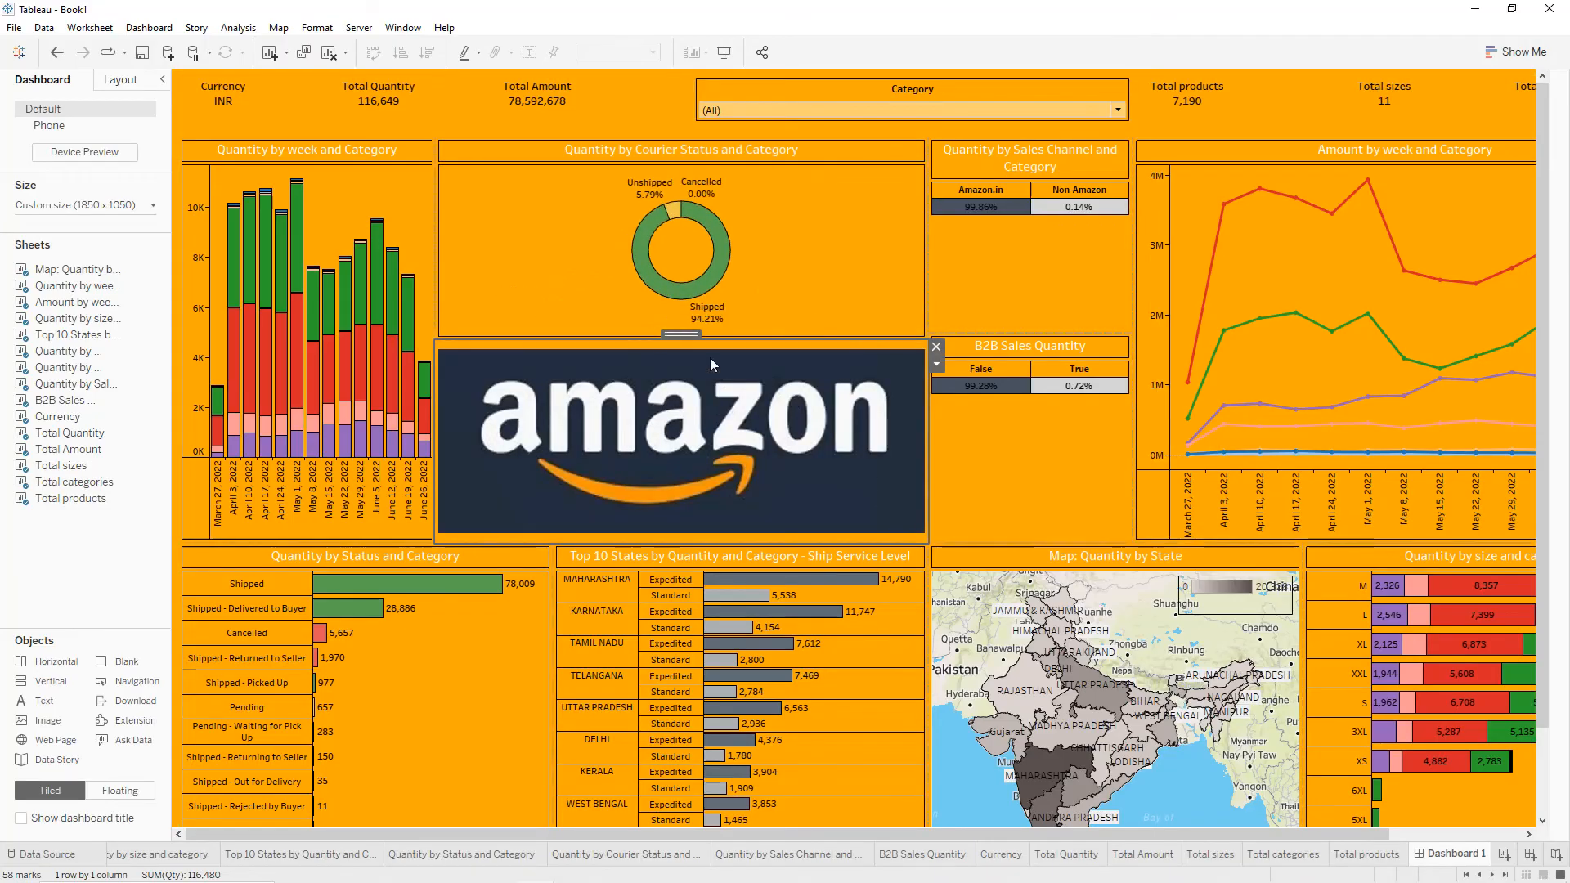
drag(700, 325, 855, 259)
click(571, 158)
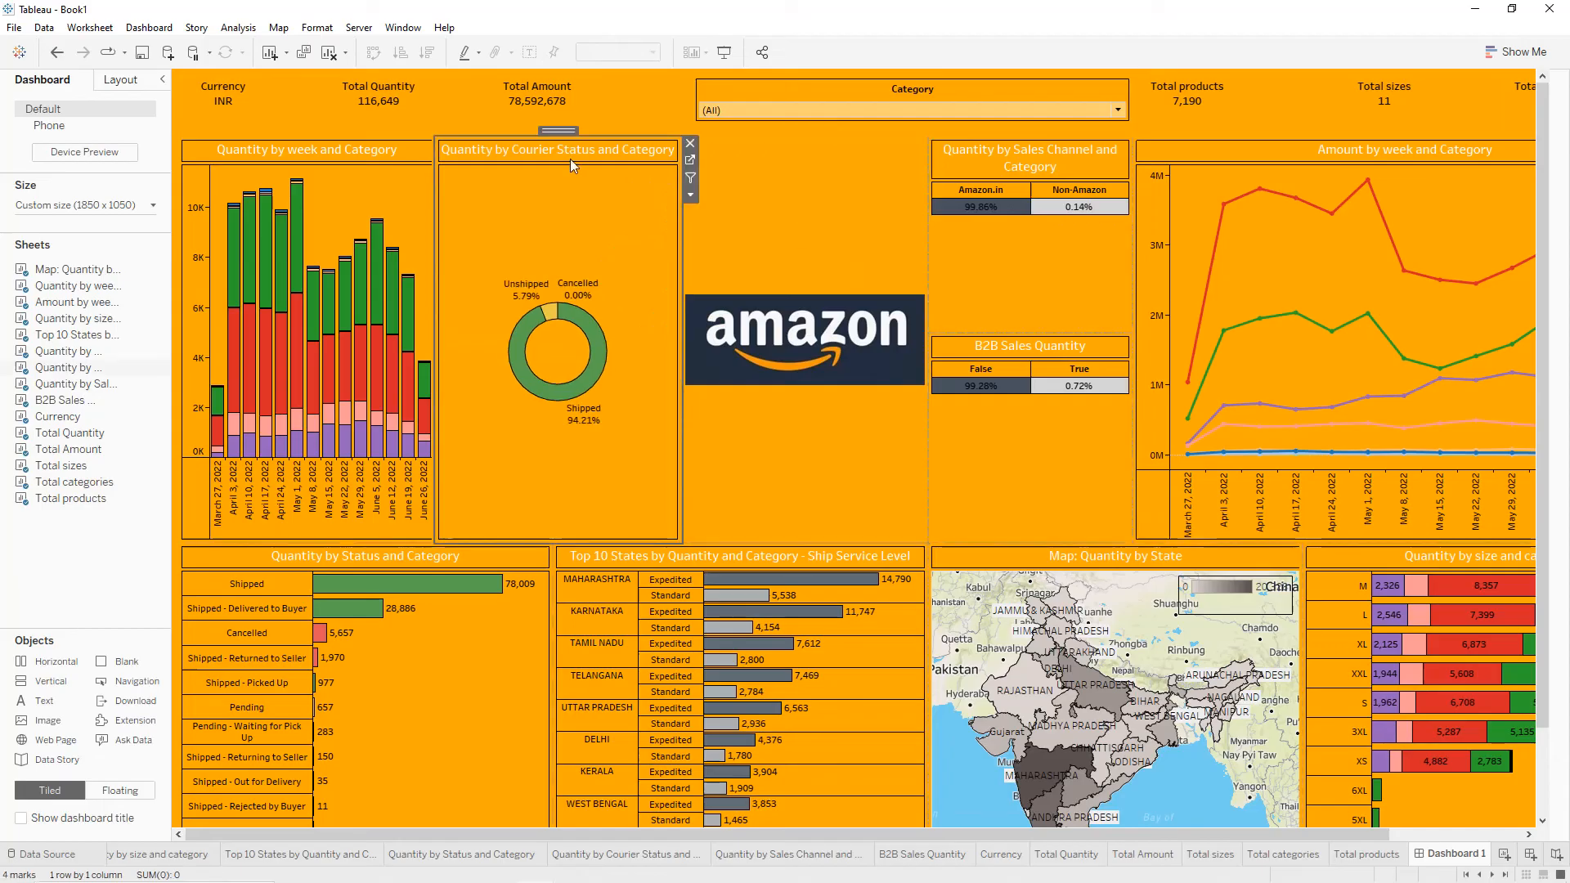
drag(556, 131, 816, 406)
drag(430, 304, 689, 296)
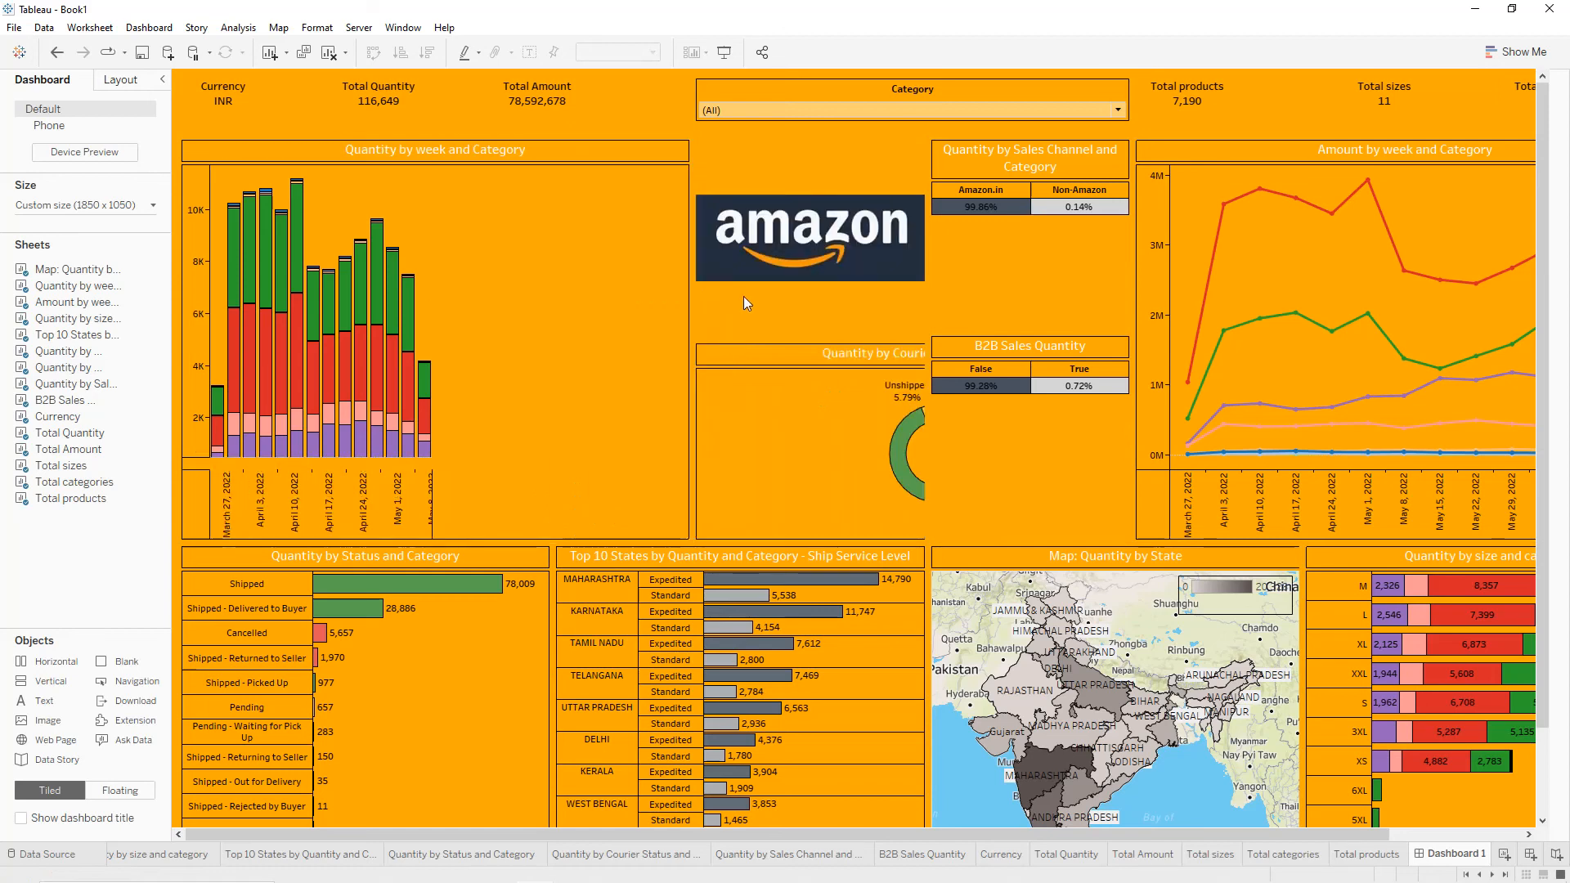
Move the B2B and Sales Channel charts below the logo beside the Courier Status chart, and reduce the logo's height.
click(1033, 169)
drag(1031, 131, 1035, 445)
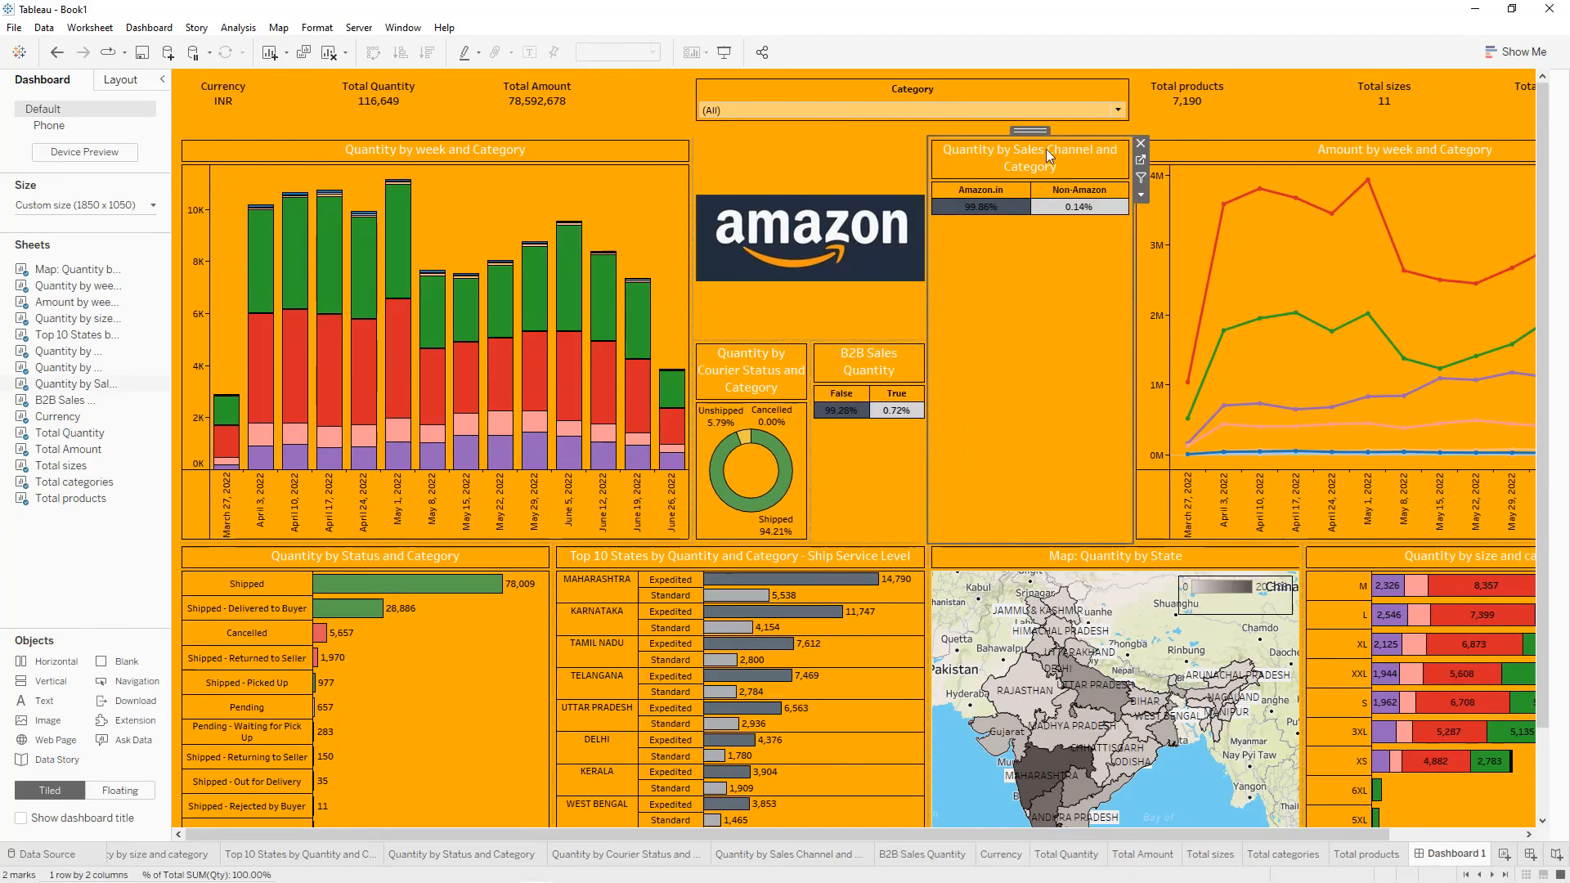
drag(1031, 131, 889, 482)
drag(810, 430, 923, 432)
click(901, 292)
drag(895, 338, 895, 310)
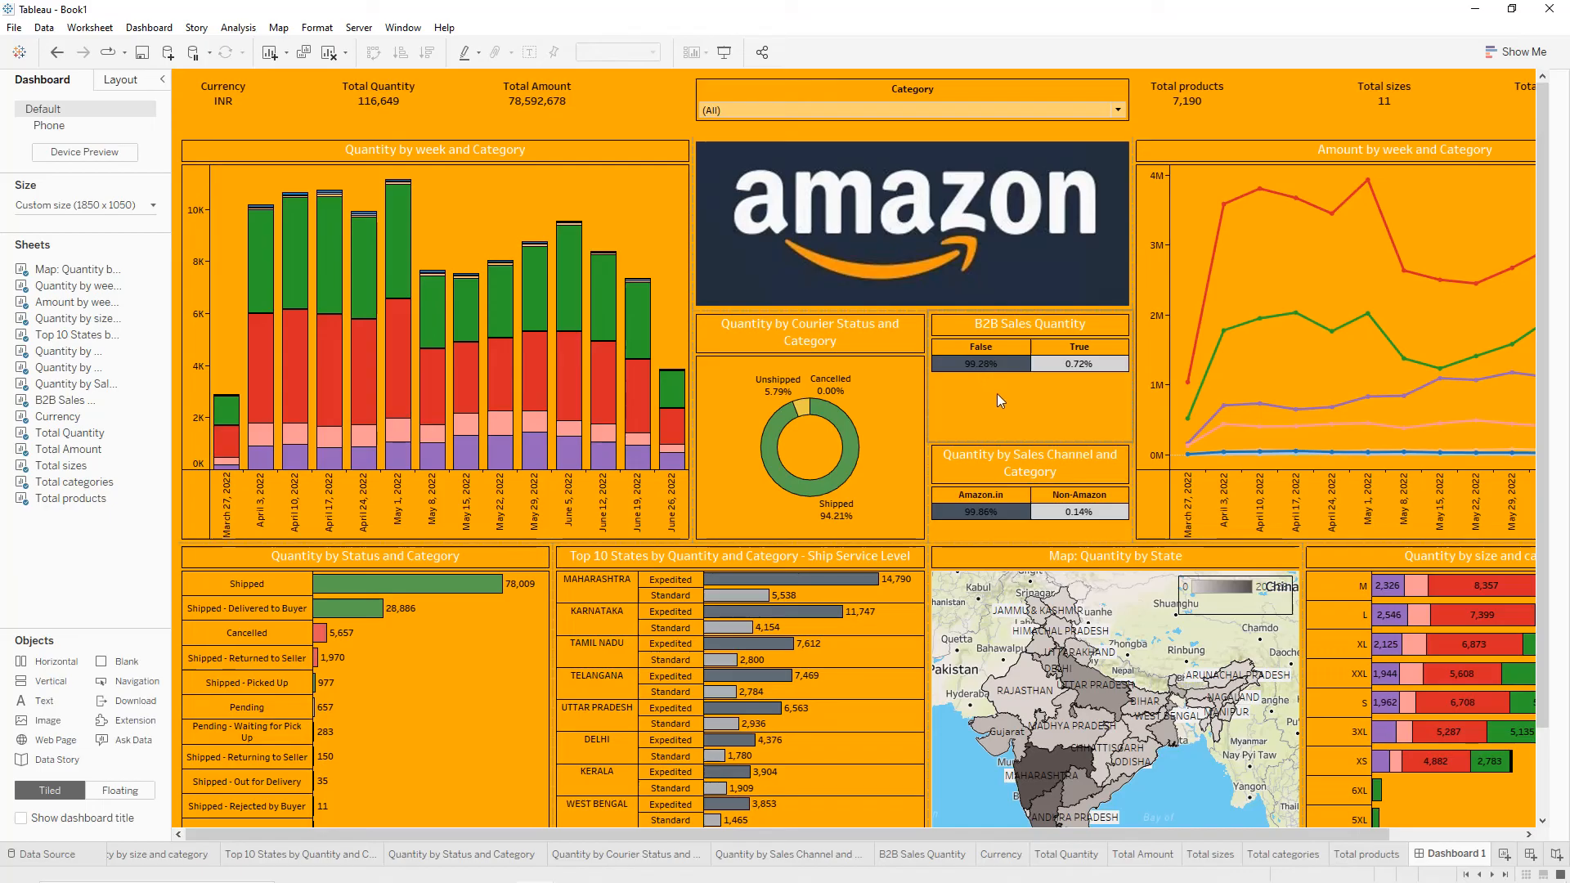
Place the Sales Channel chart above the B2B chart and heighten the rows of both tables to fill their space.
click(1012, 455)
drag(1028, 436, 1023, 385)
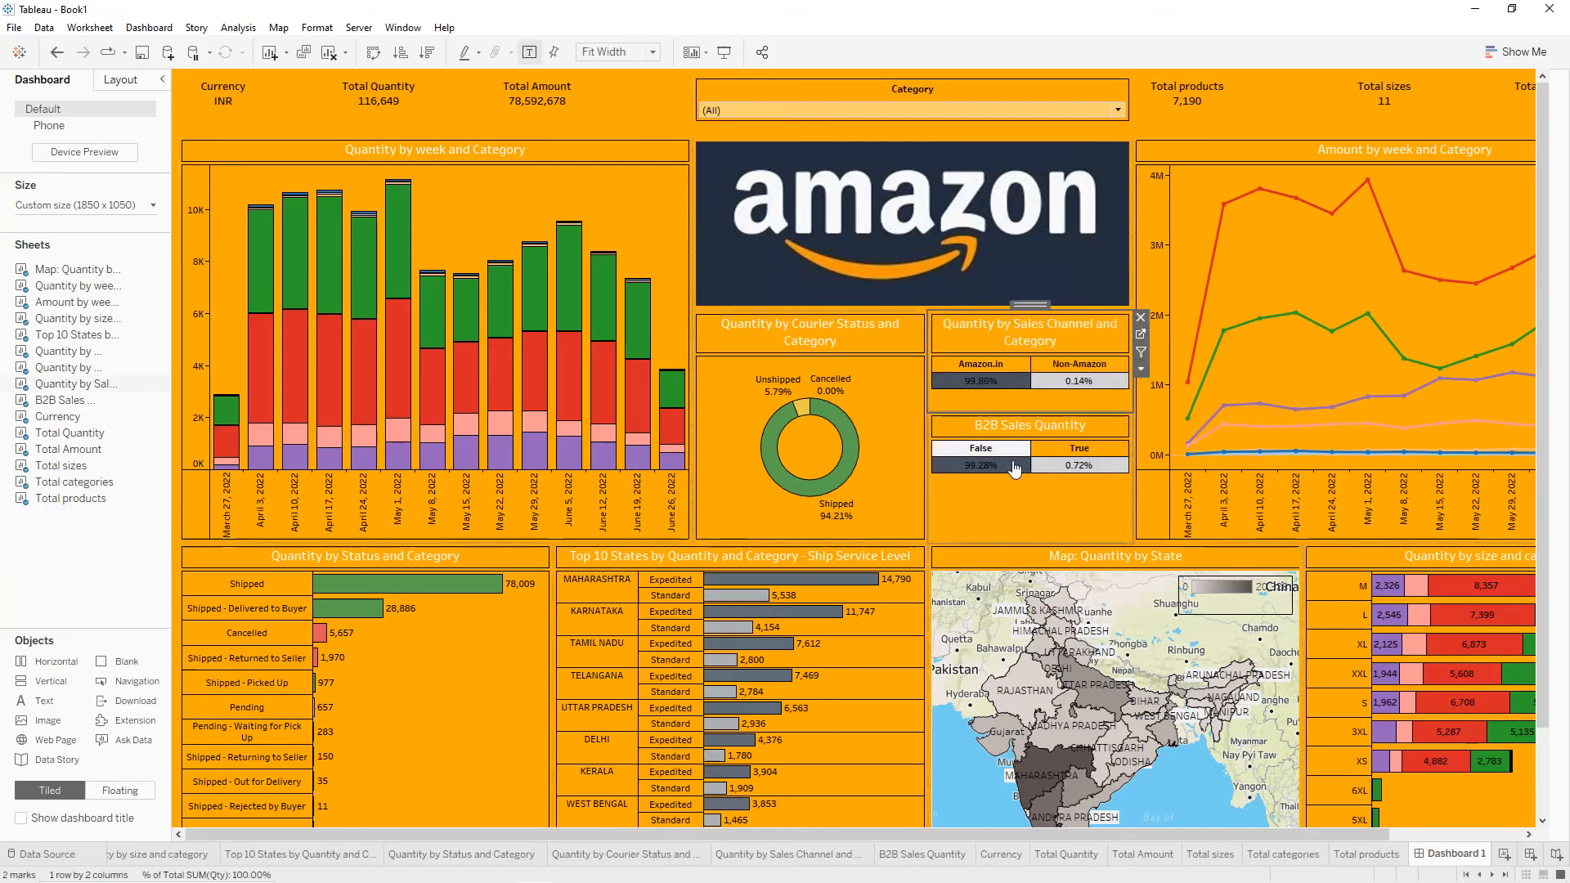
mouse_move(1013, 472)
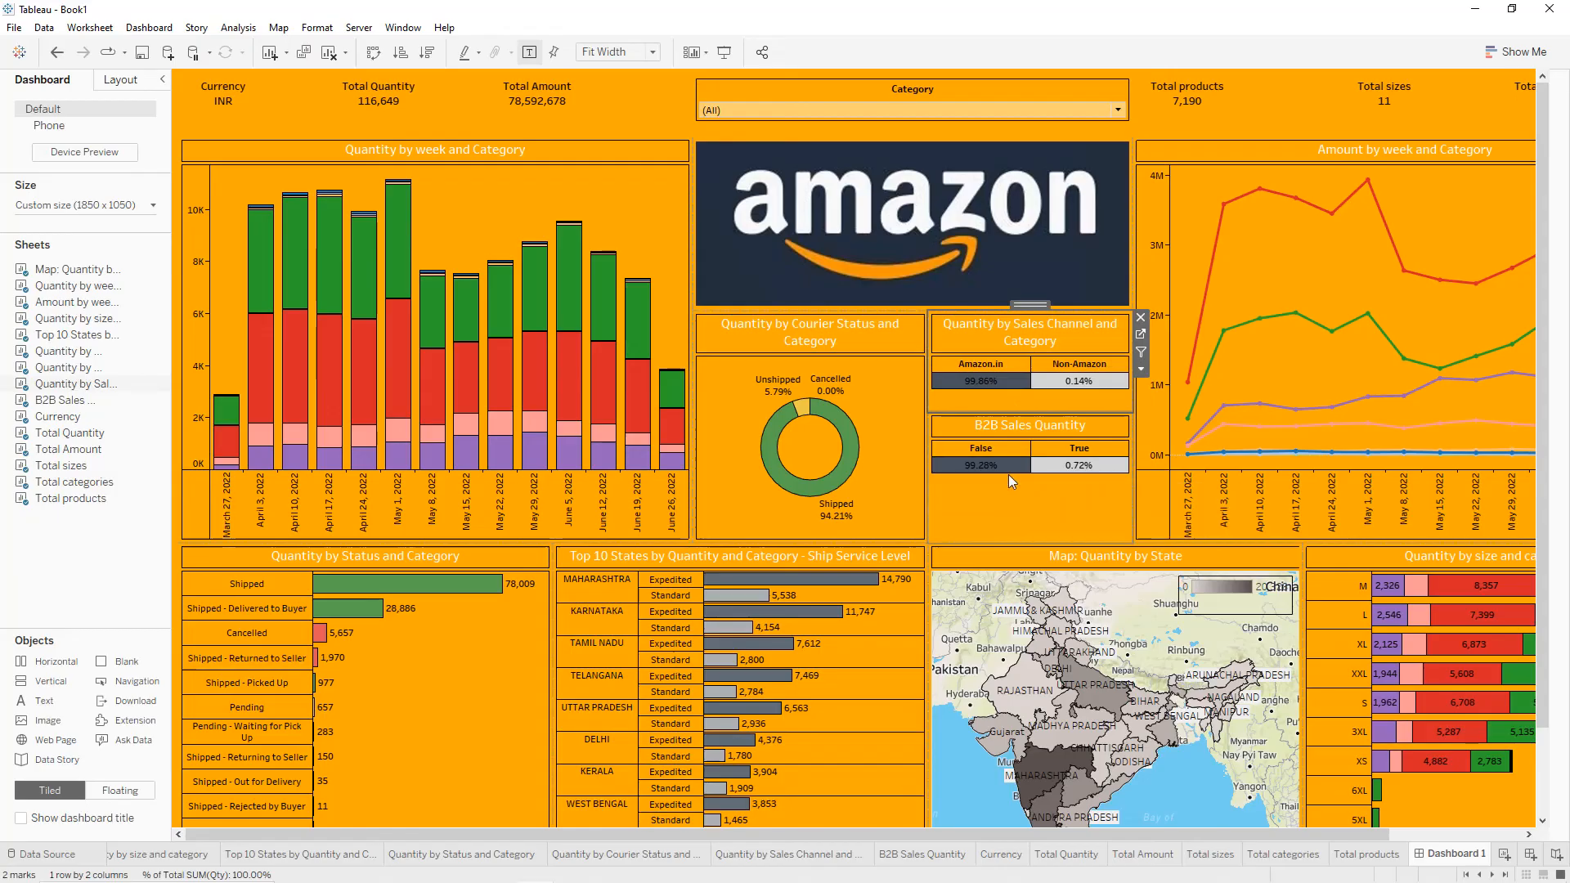
click(1009, 478)
drag(1008, 504, 1016, 473)
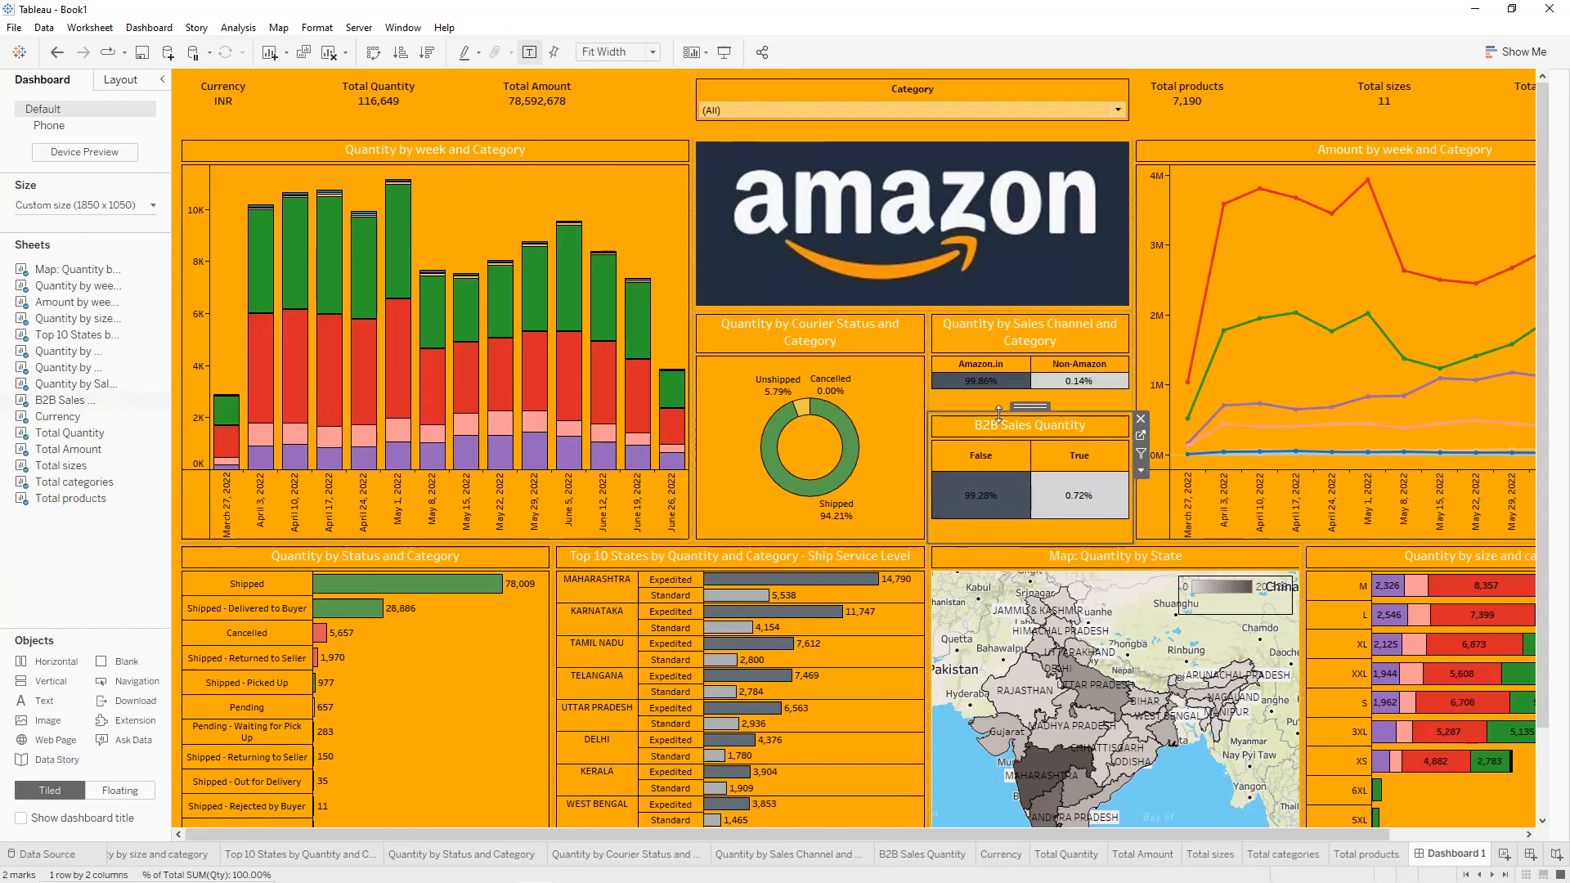
drag(1005, 412, 999, 421)
click(995, 385)
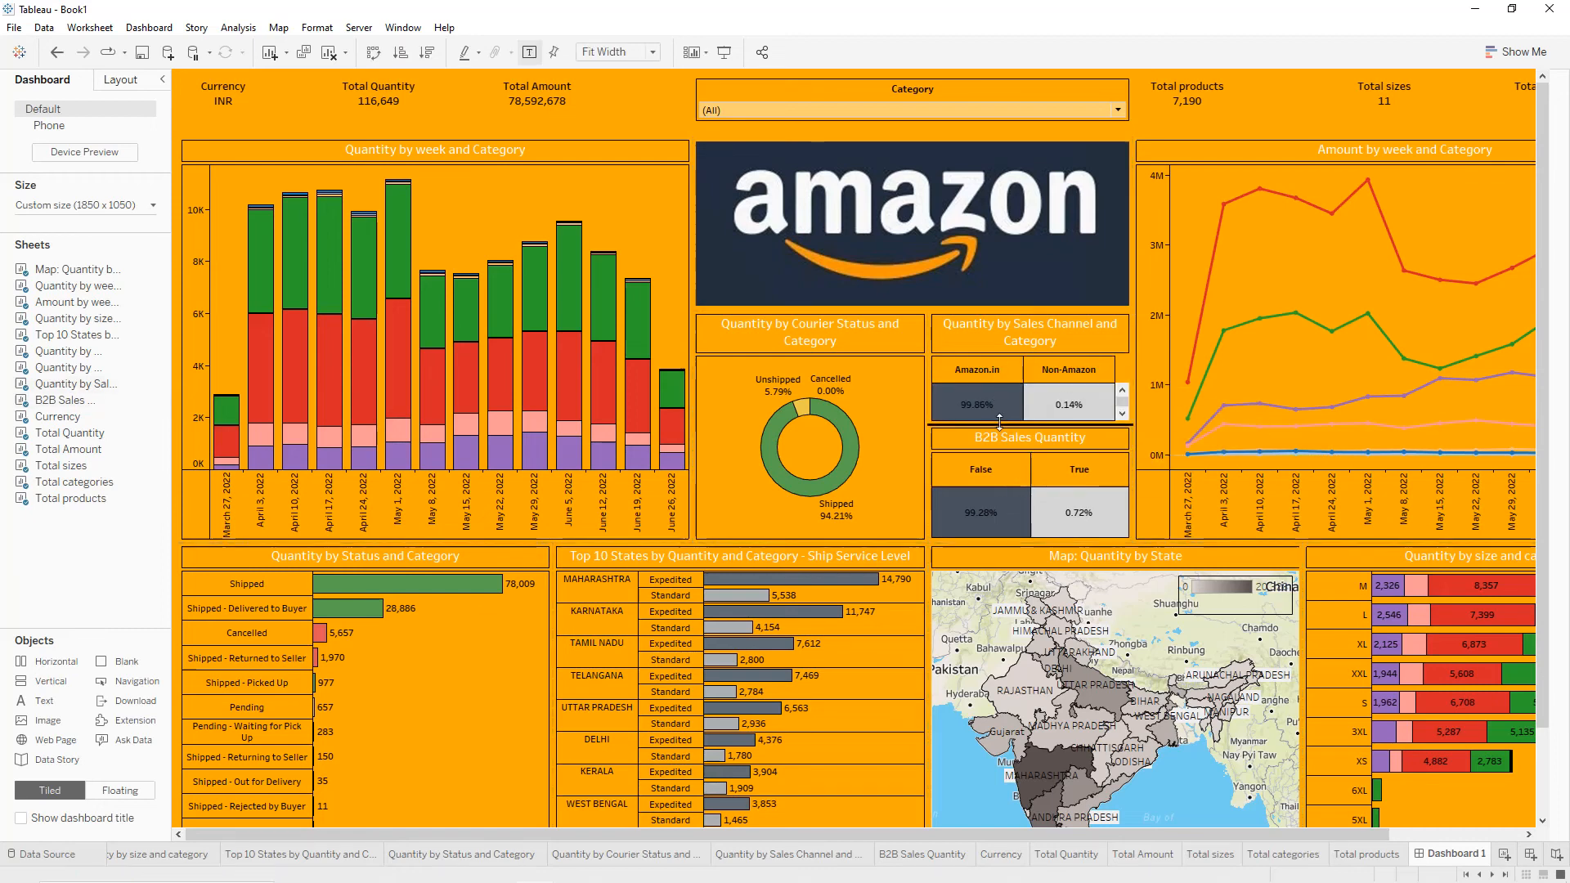
click(1000, 409)
drag(1002, 431, 1003, 437)
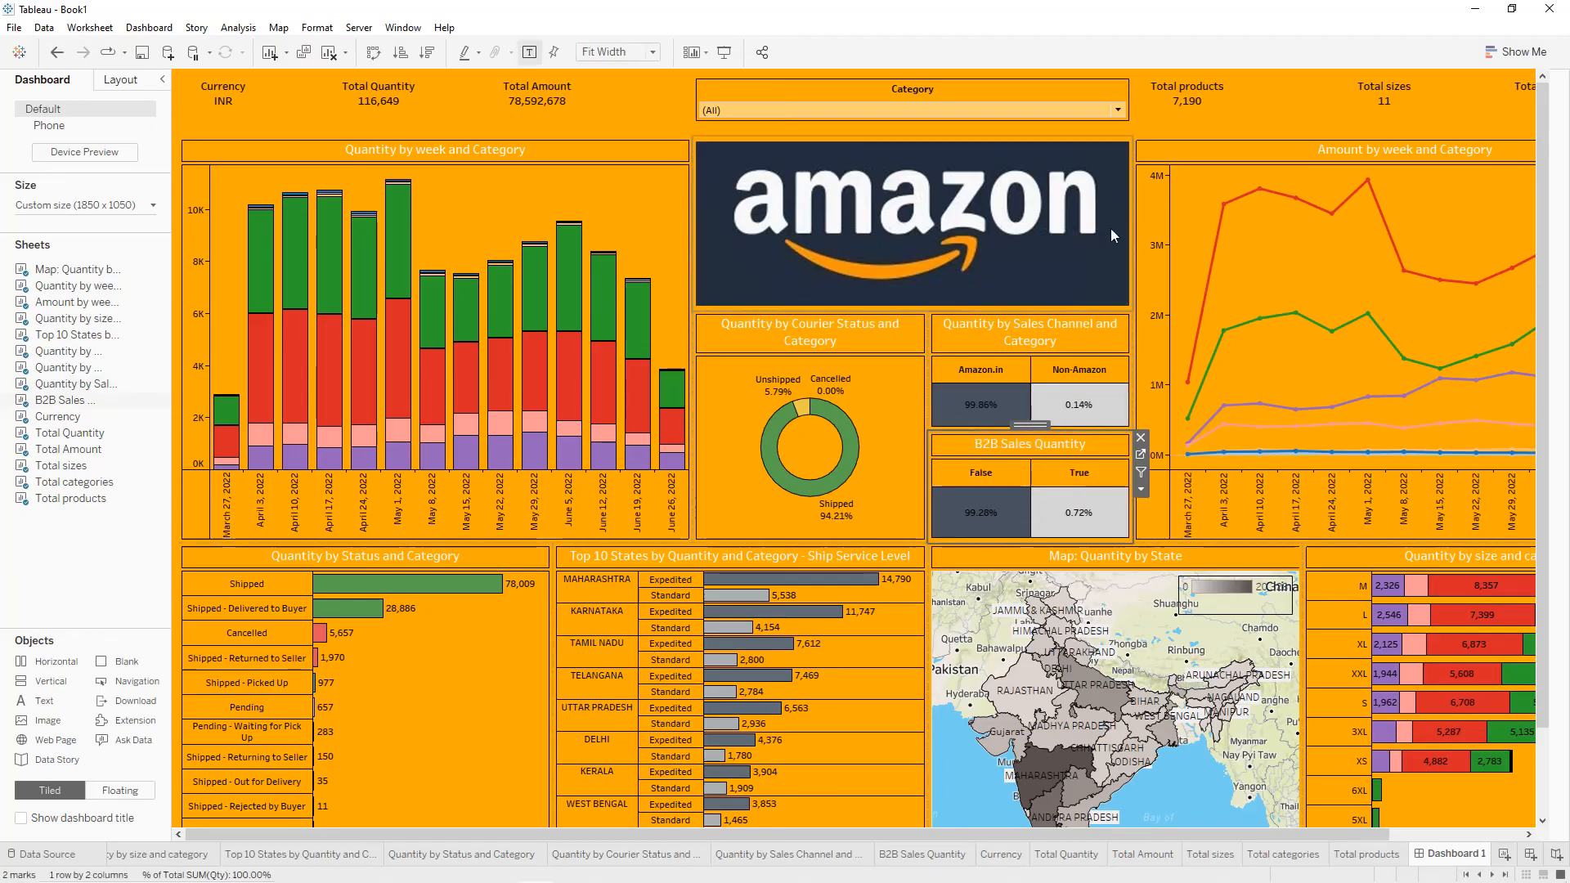
Add a floating blank object to the dashboard and give it a black background.
click(572, 111)
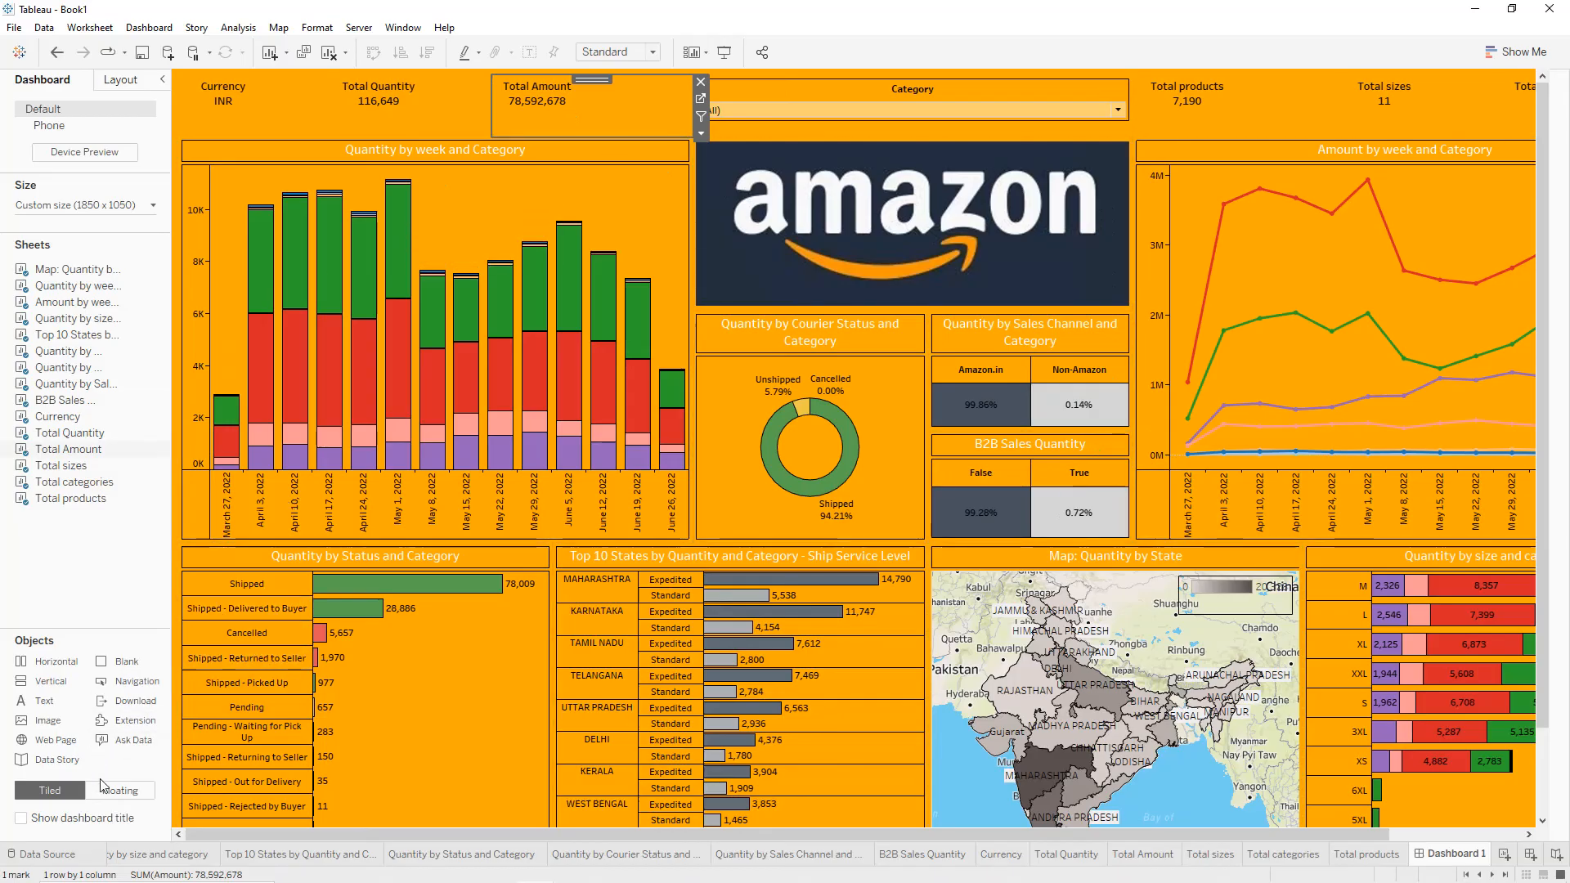
click(121, 790)
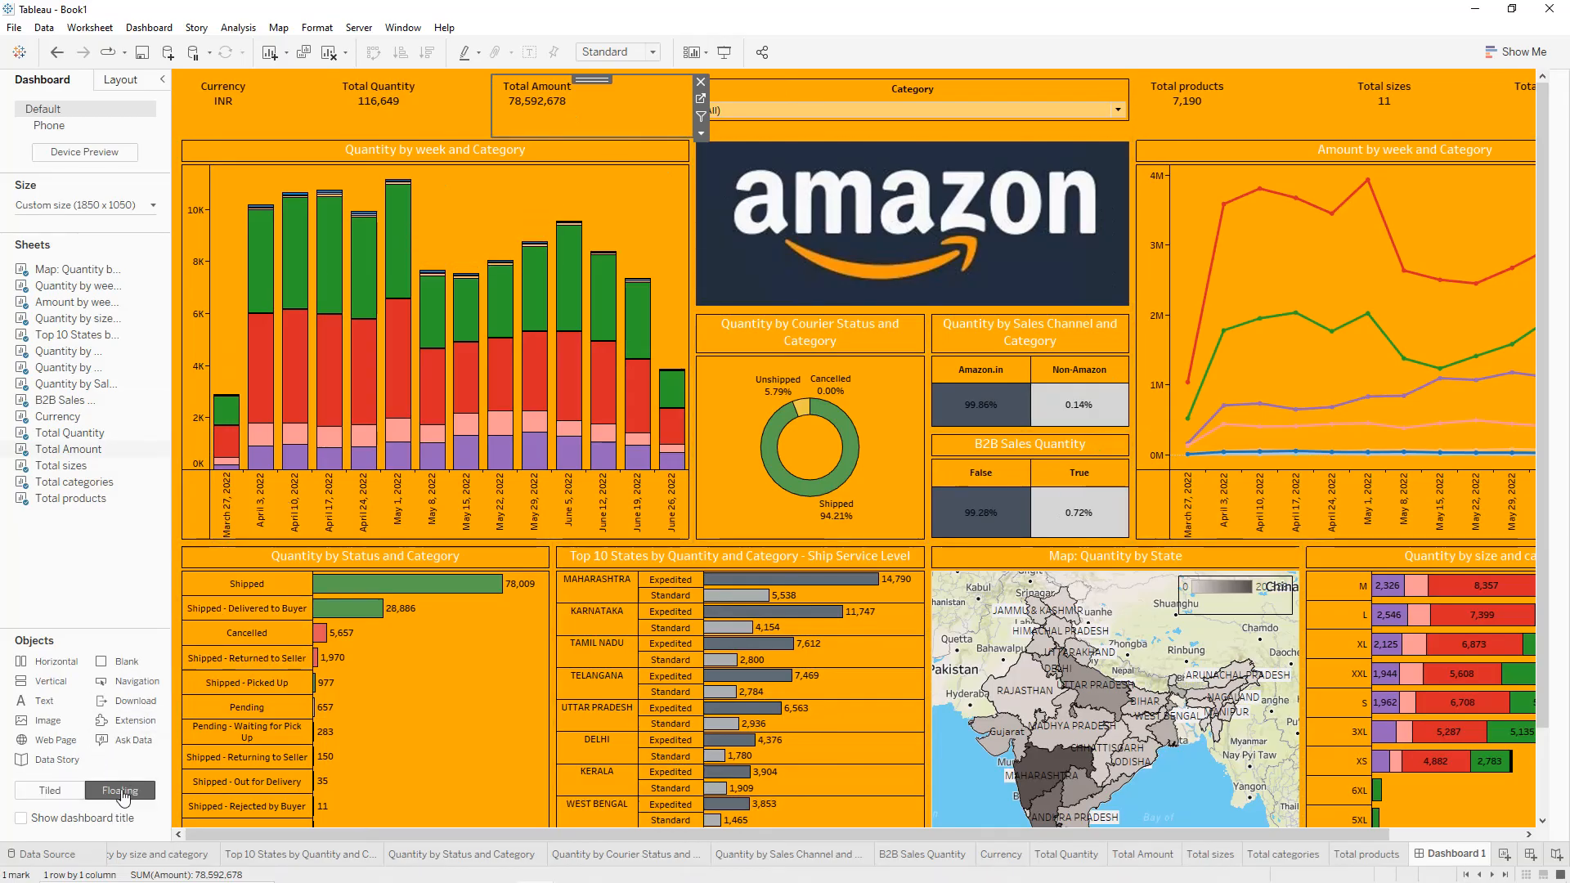
double_click(127, 664)
click(123, 82)
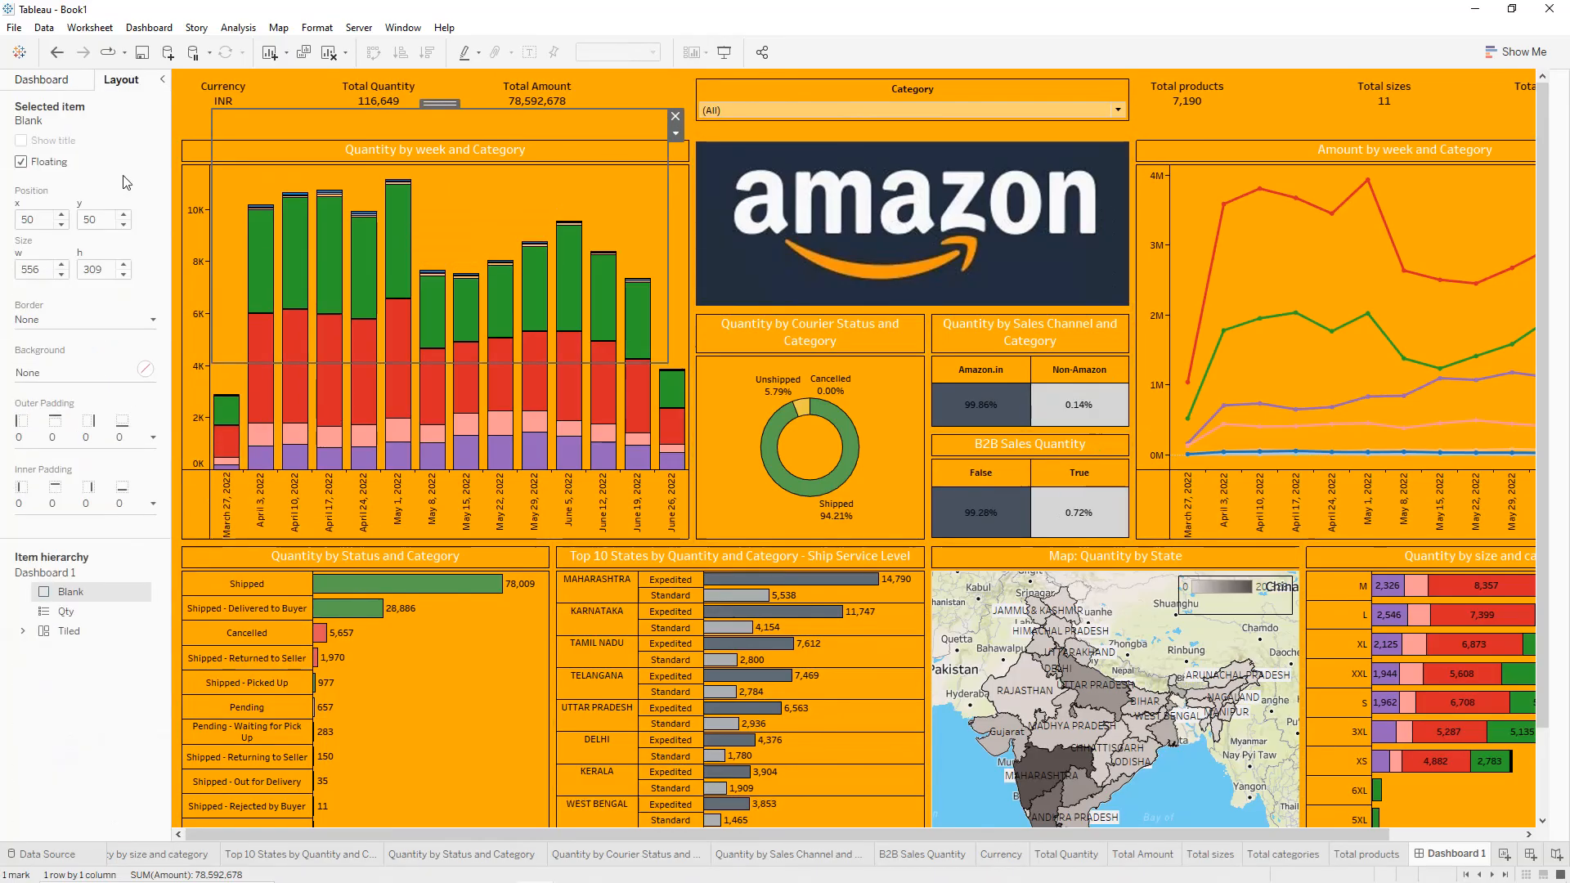
click(58, 372)
click(30, 429)
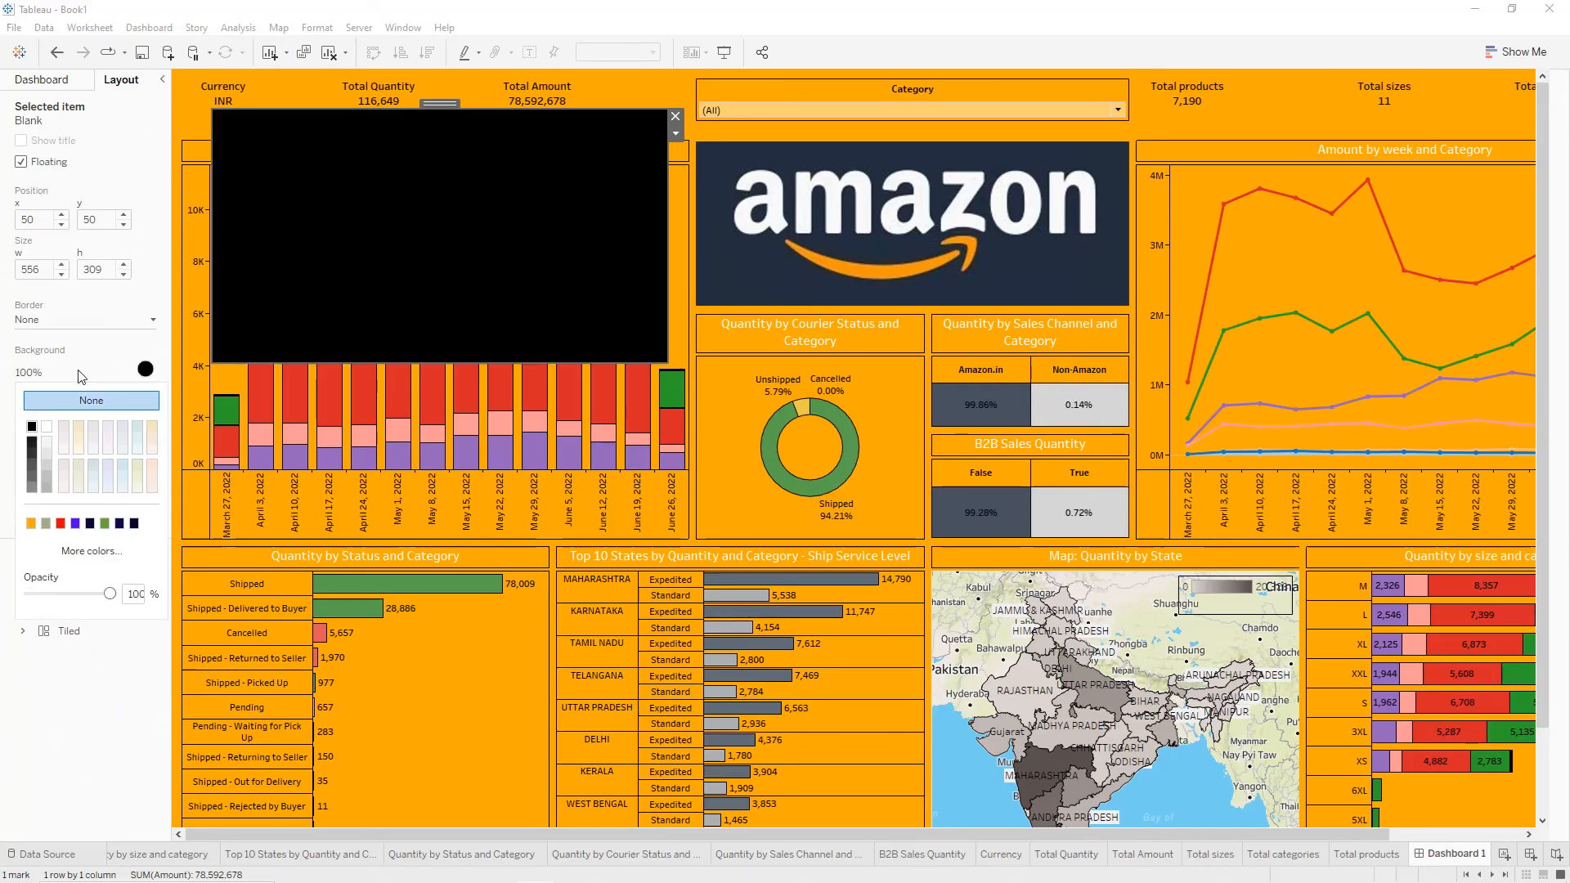
Shrink the black blank object to a vertical divider line 1 wide and about 63 high beside the Total Amount card.
drag(212, 229, 651, 219)
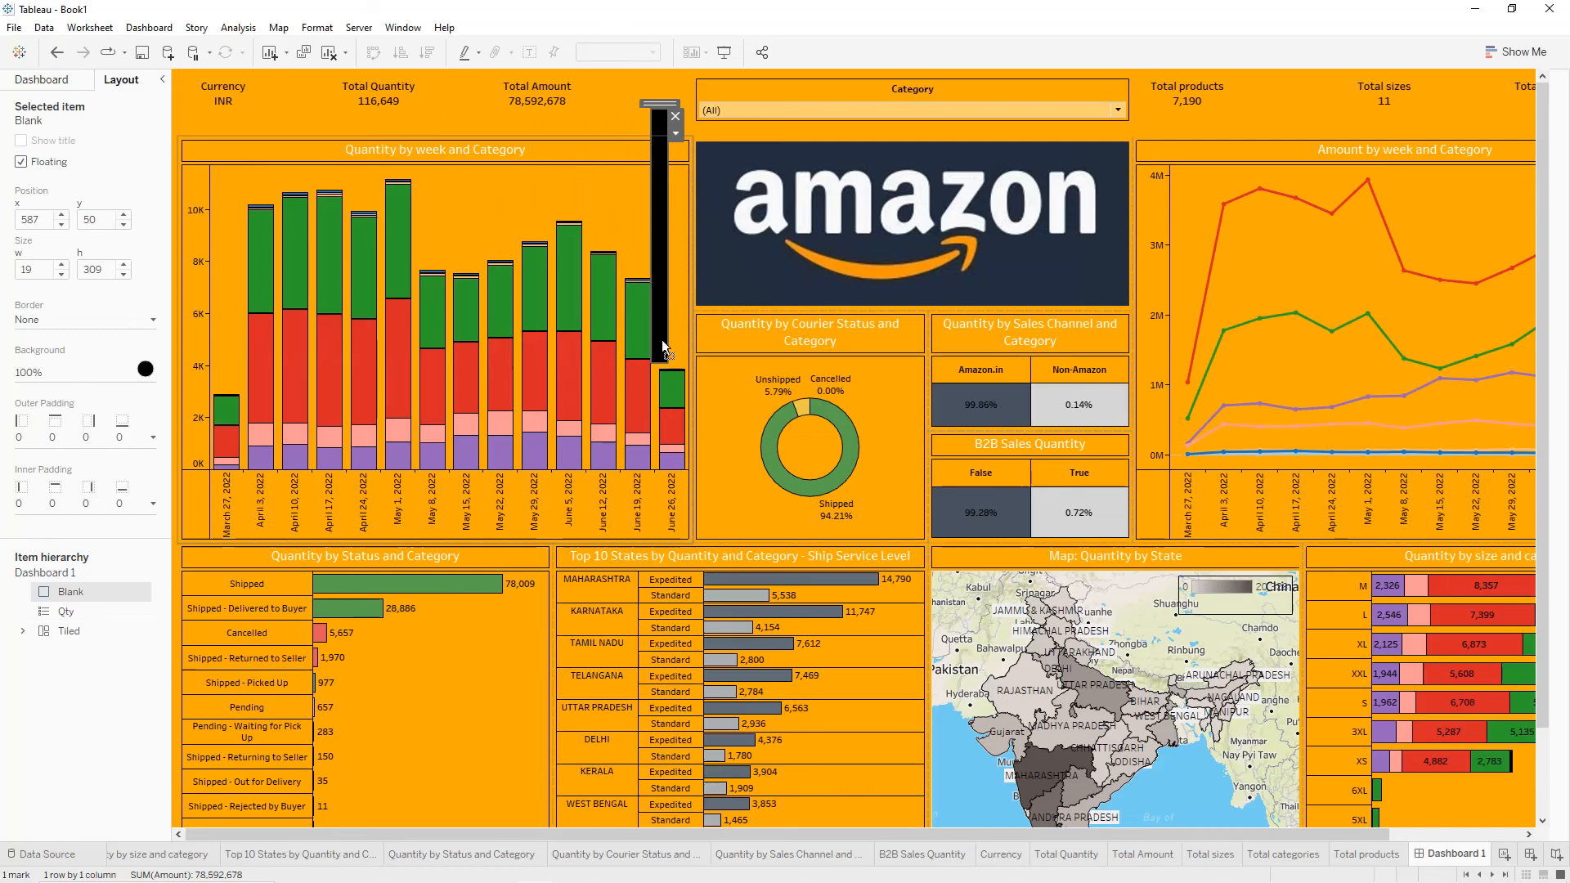
drag(662, 356, 656, 198)
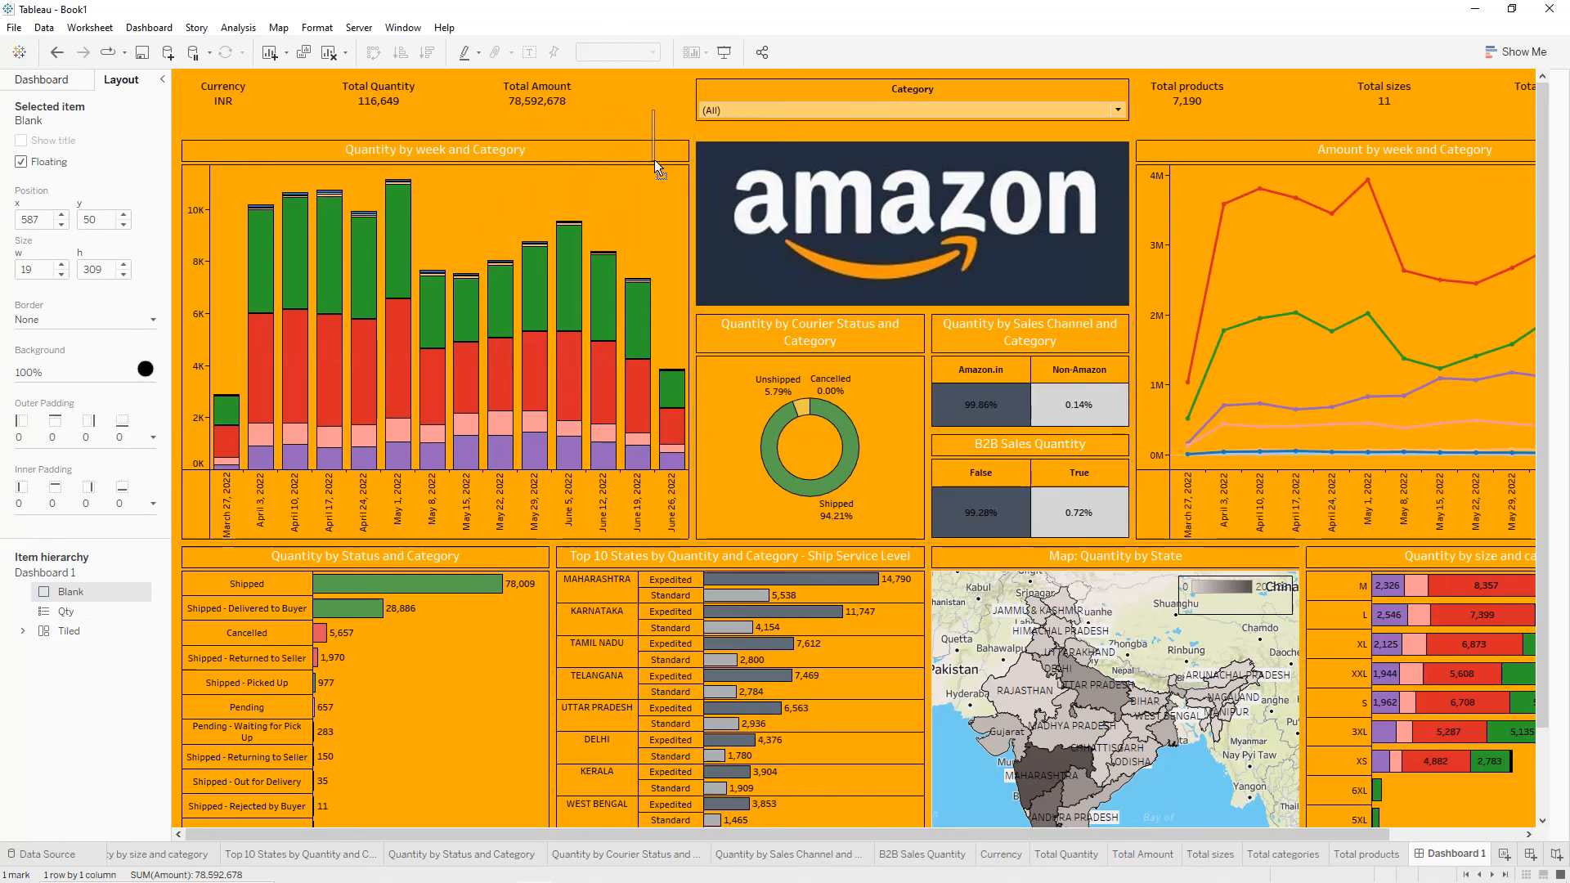
drag(652, 161, 652, 161)
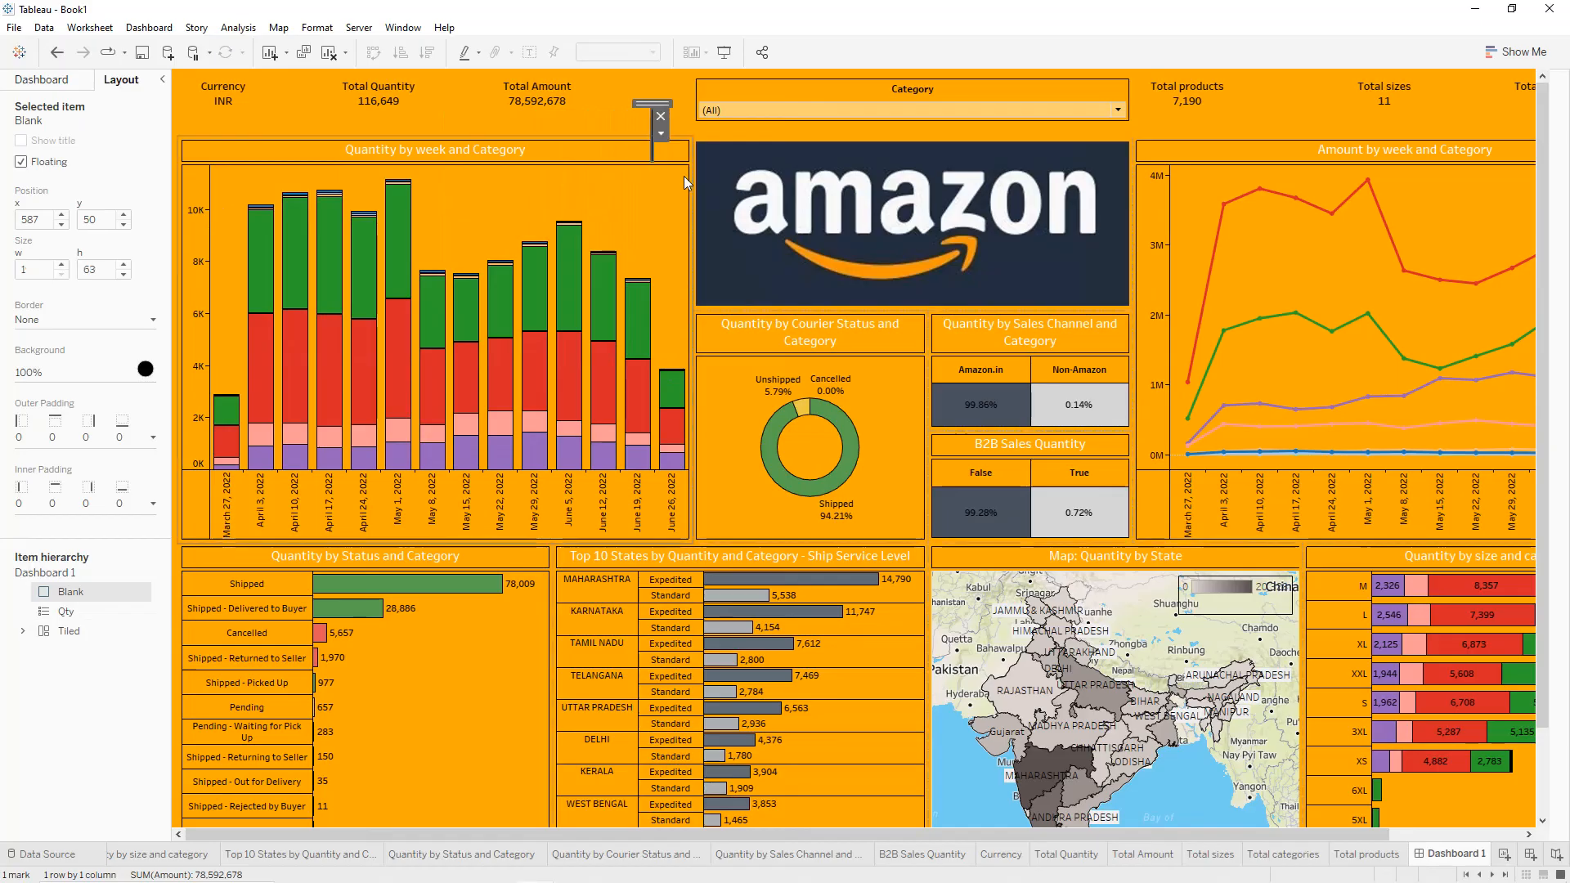
Paste three copies of the black divider line and place two of them between the Currency, Total Quantity and Total Amount cards.
key(ctrl+v)
key(ctrl+v)
key(ctrl+v)
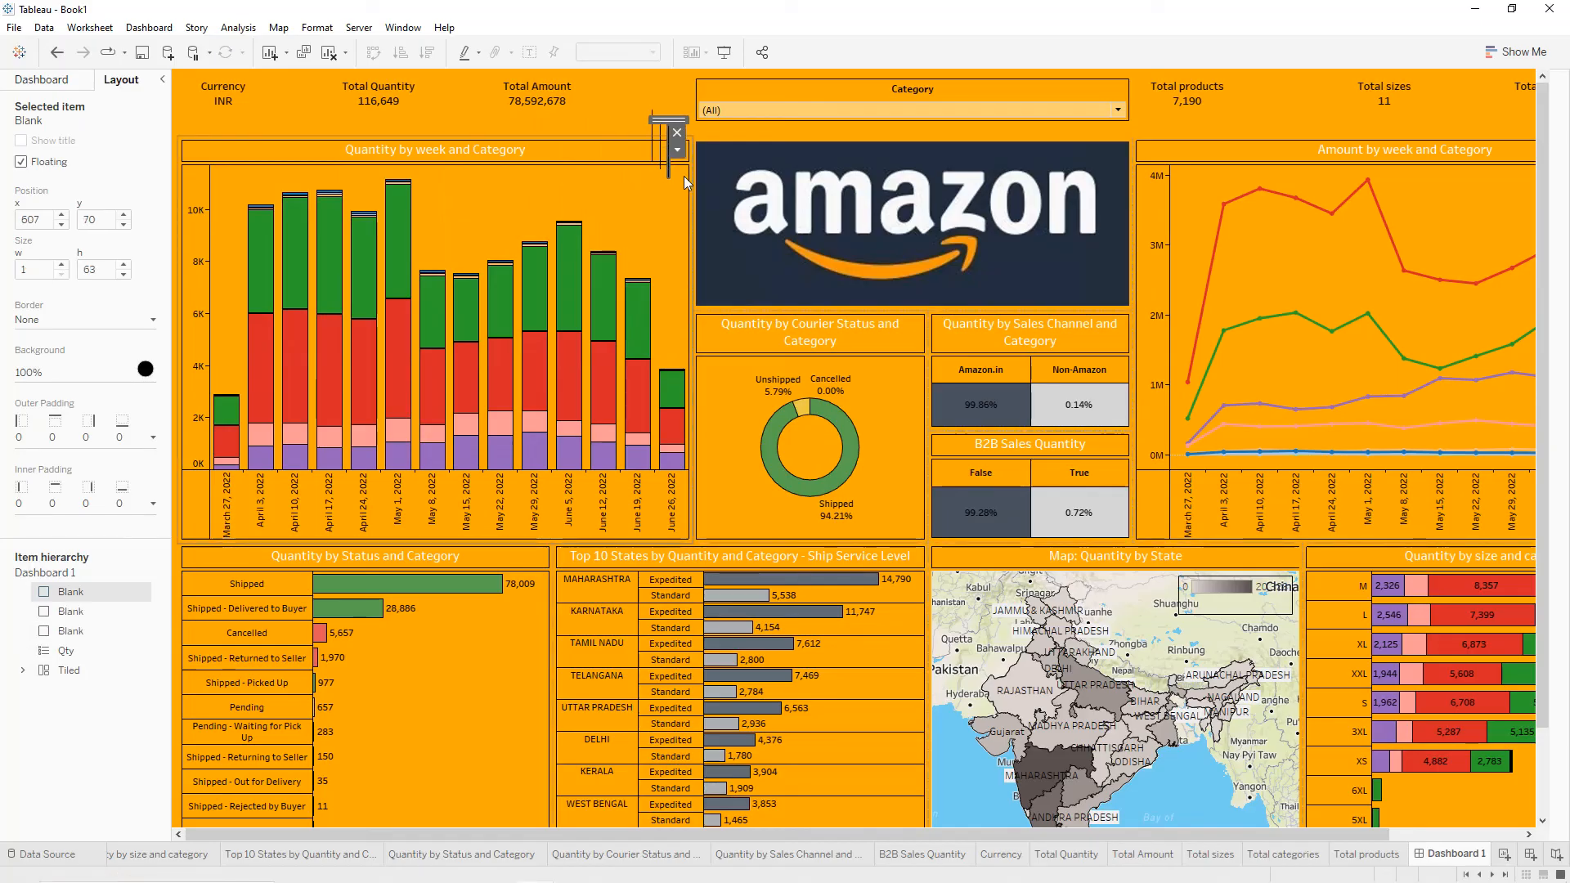
drag(667, 139, 407, 117)
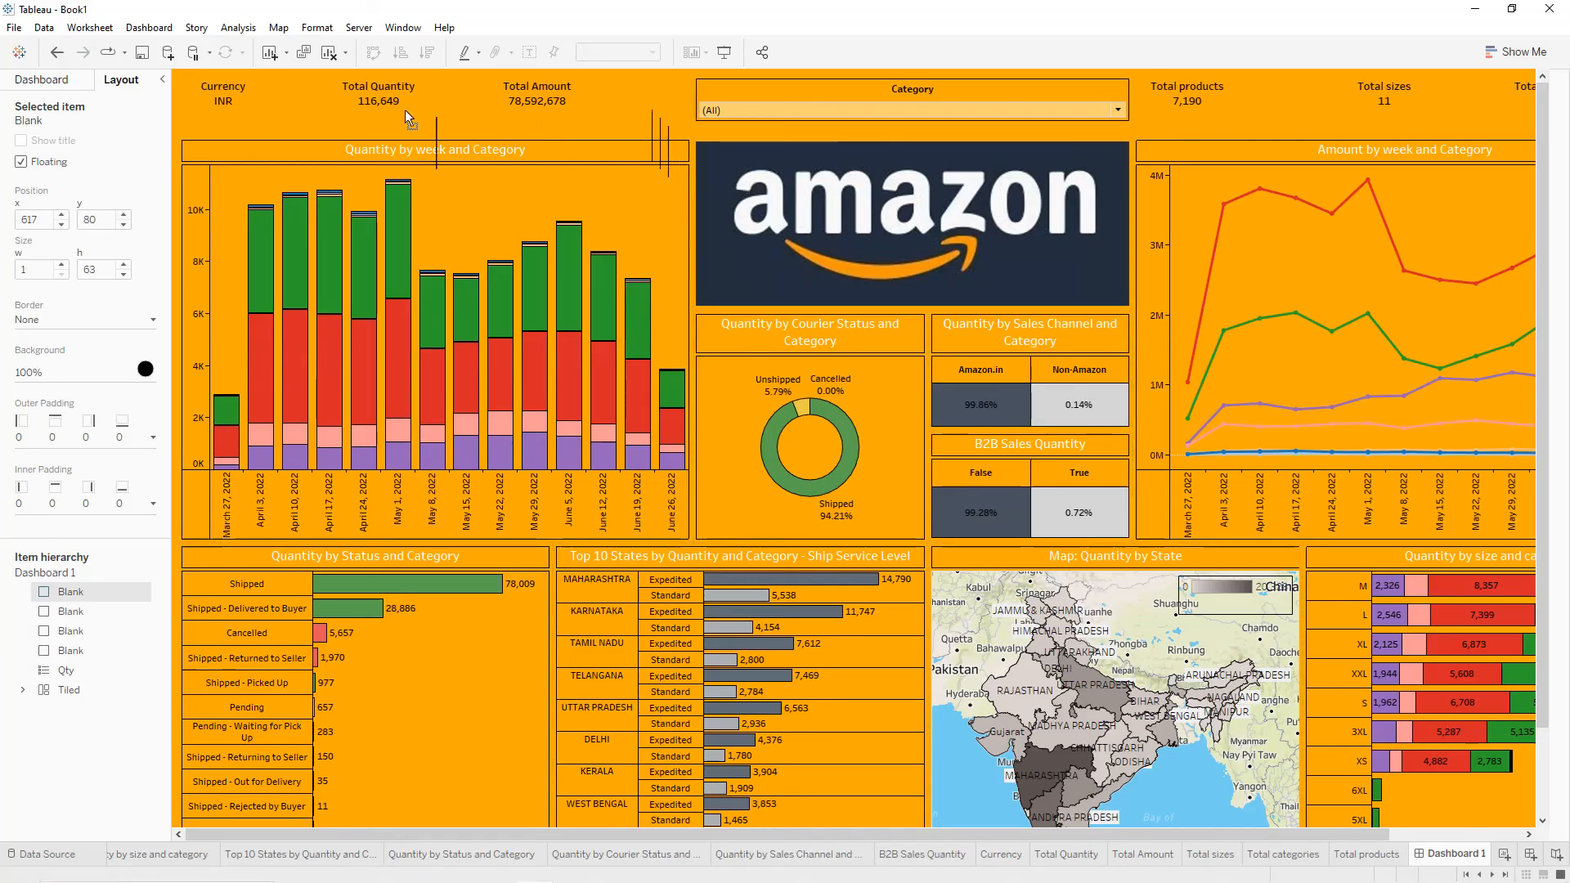
drag(329, 72, 328, 72)
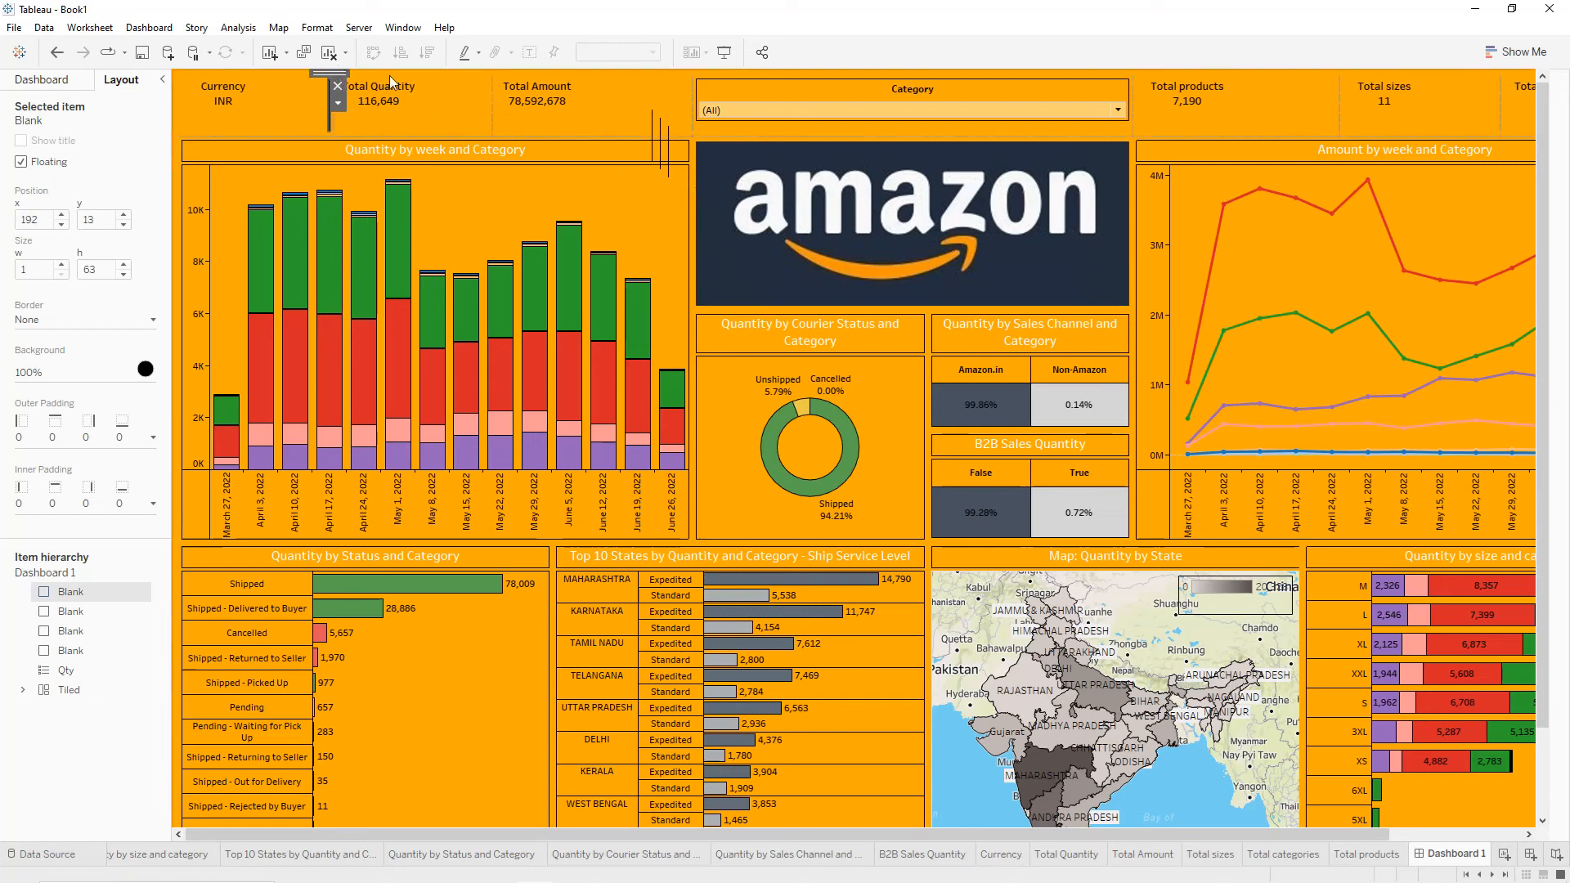
click(669, 149)
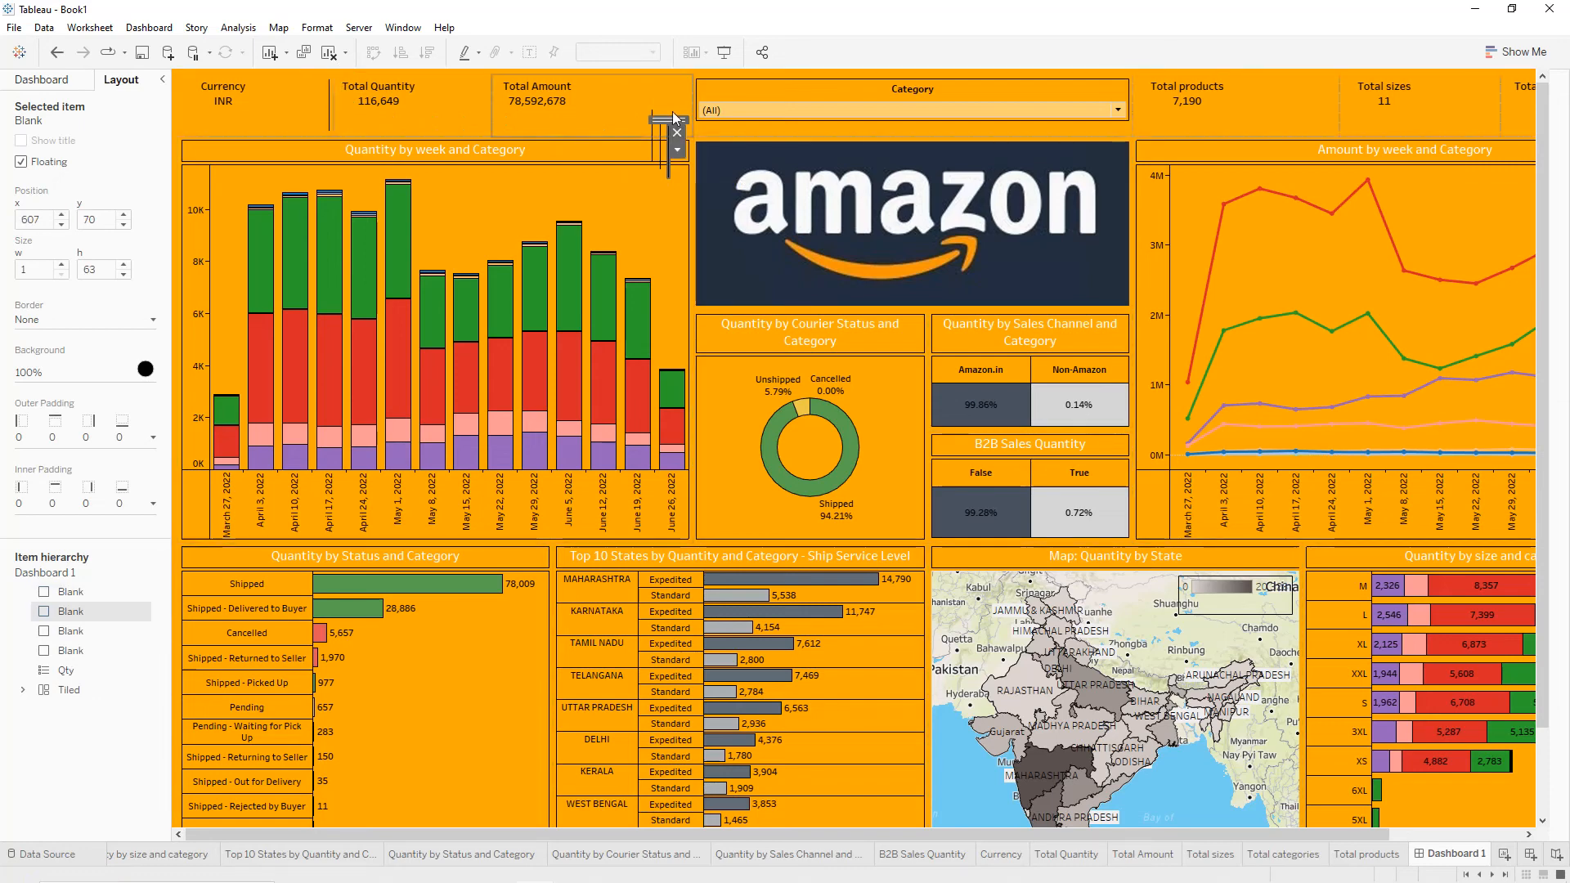
drag(669, 149, 493, 71)
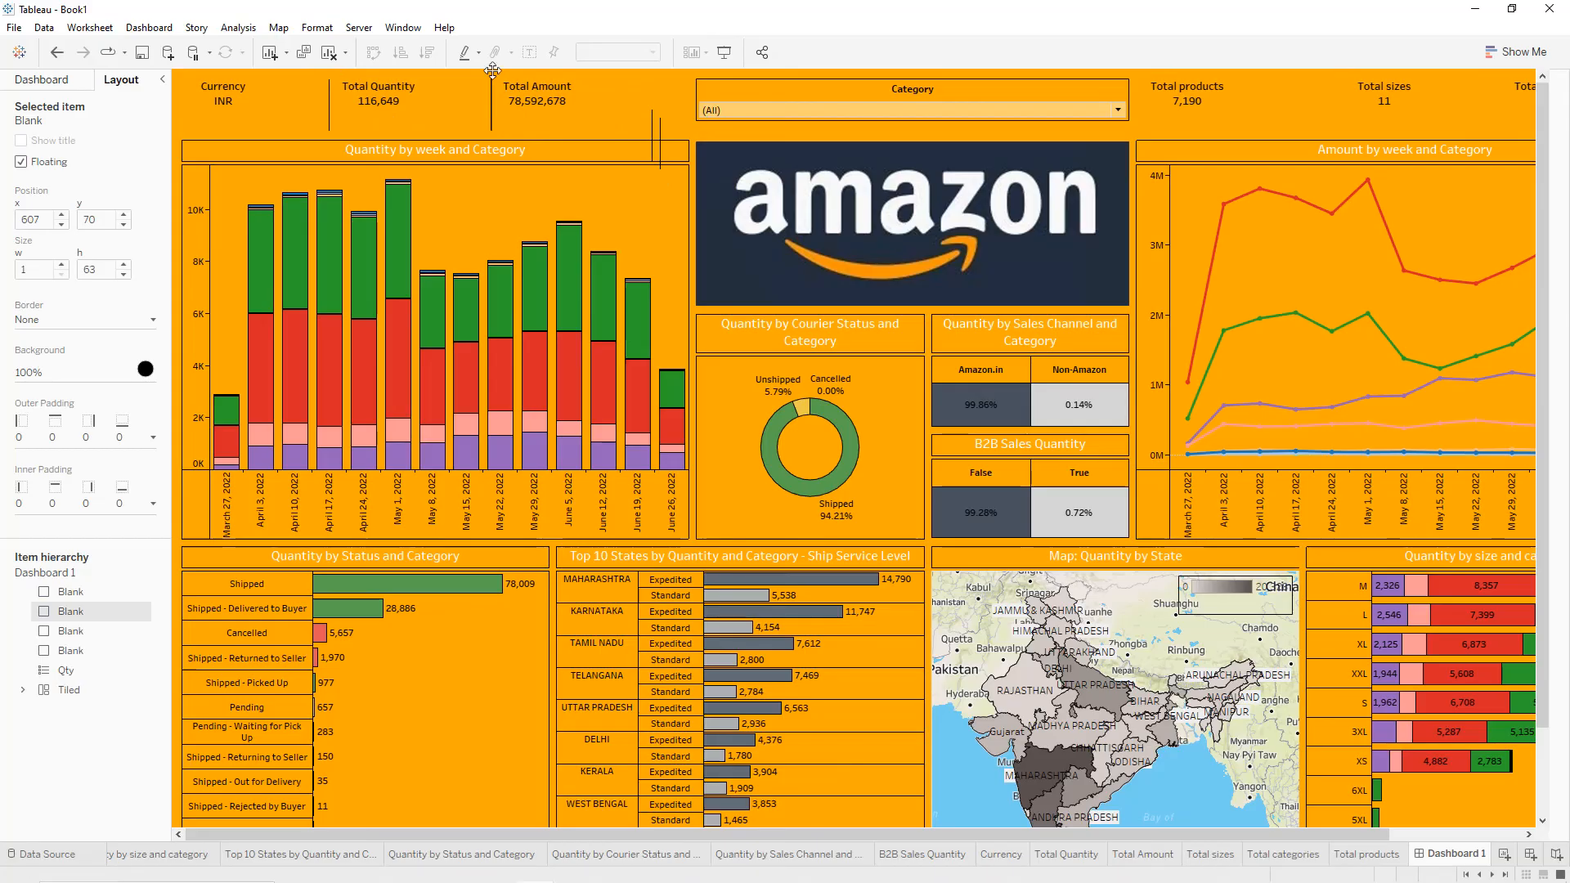
Move the remaining two divider lines between the Total products, Total sizes and Total categories cards.
click(663, 141)
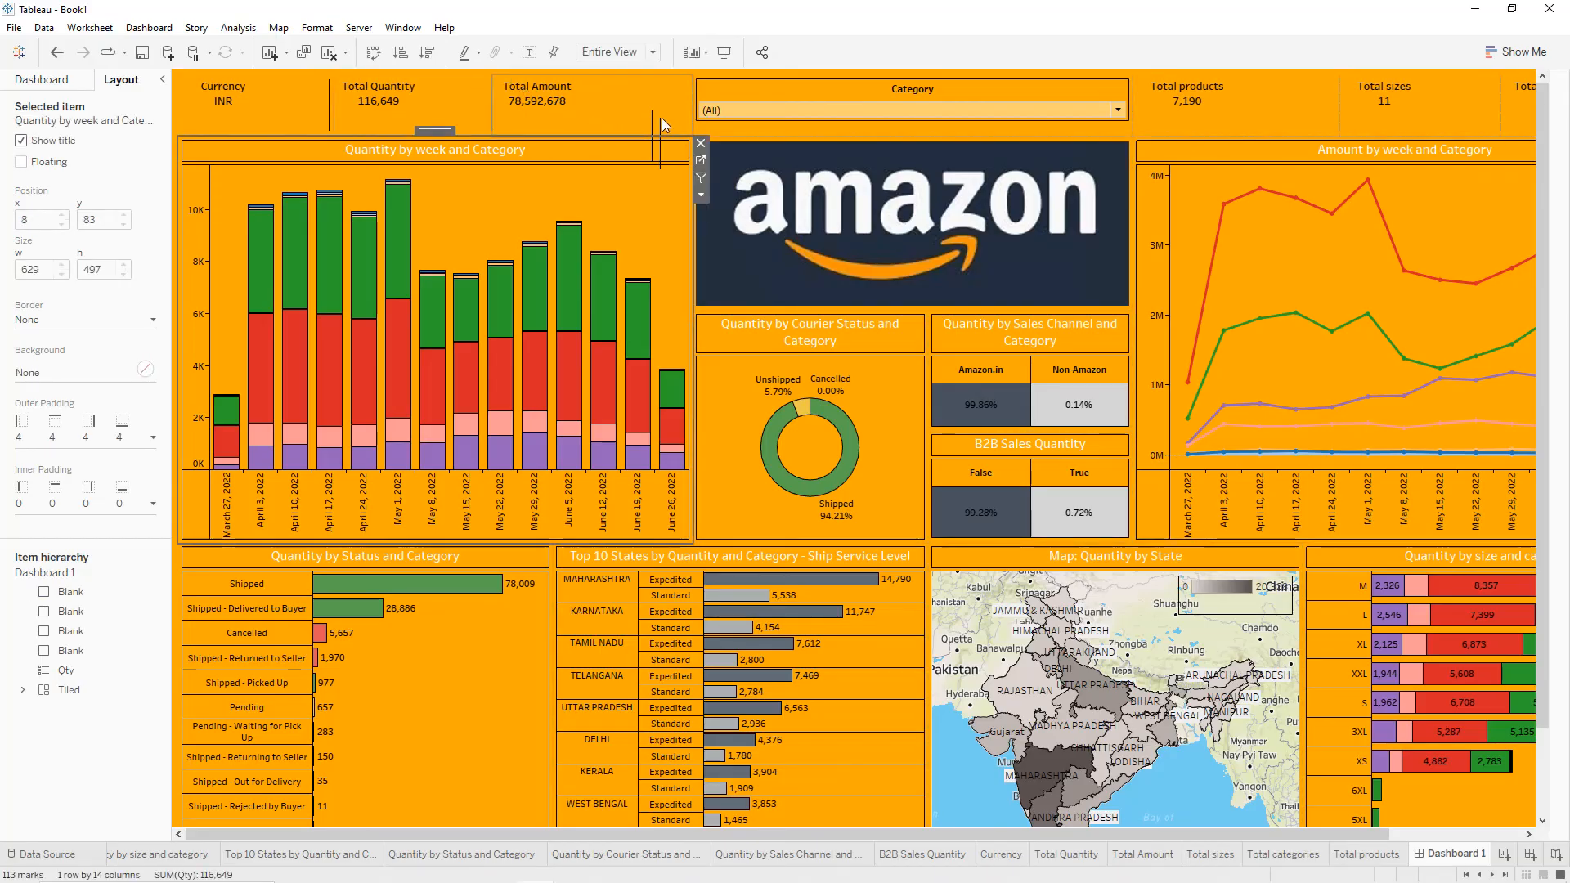
click(661, 134)
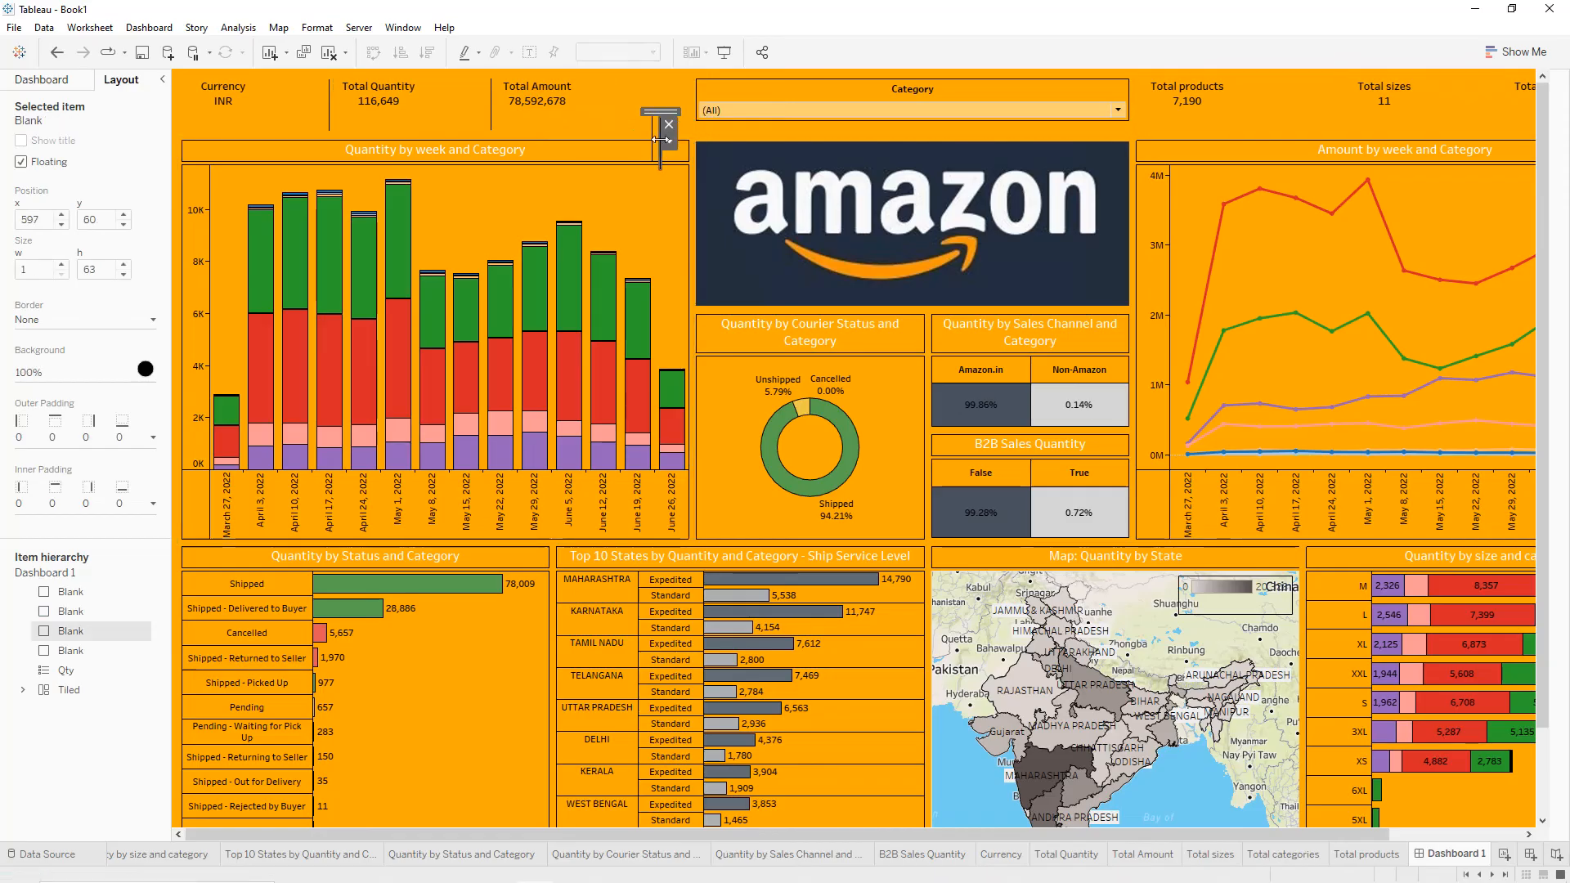
drag(787, 109, 1248, 92)
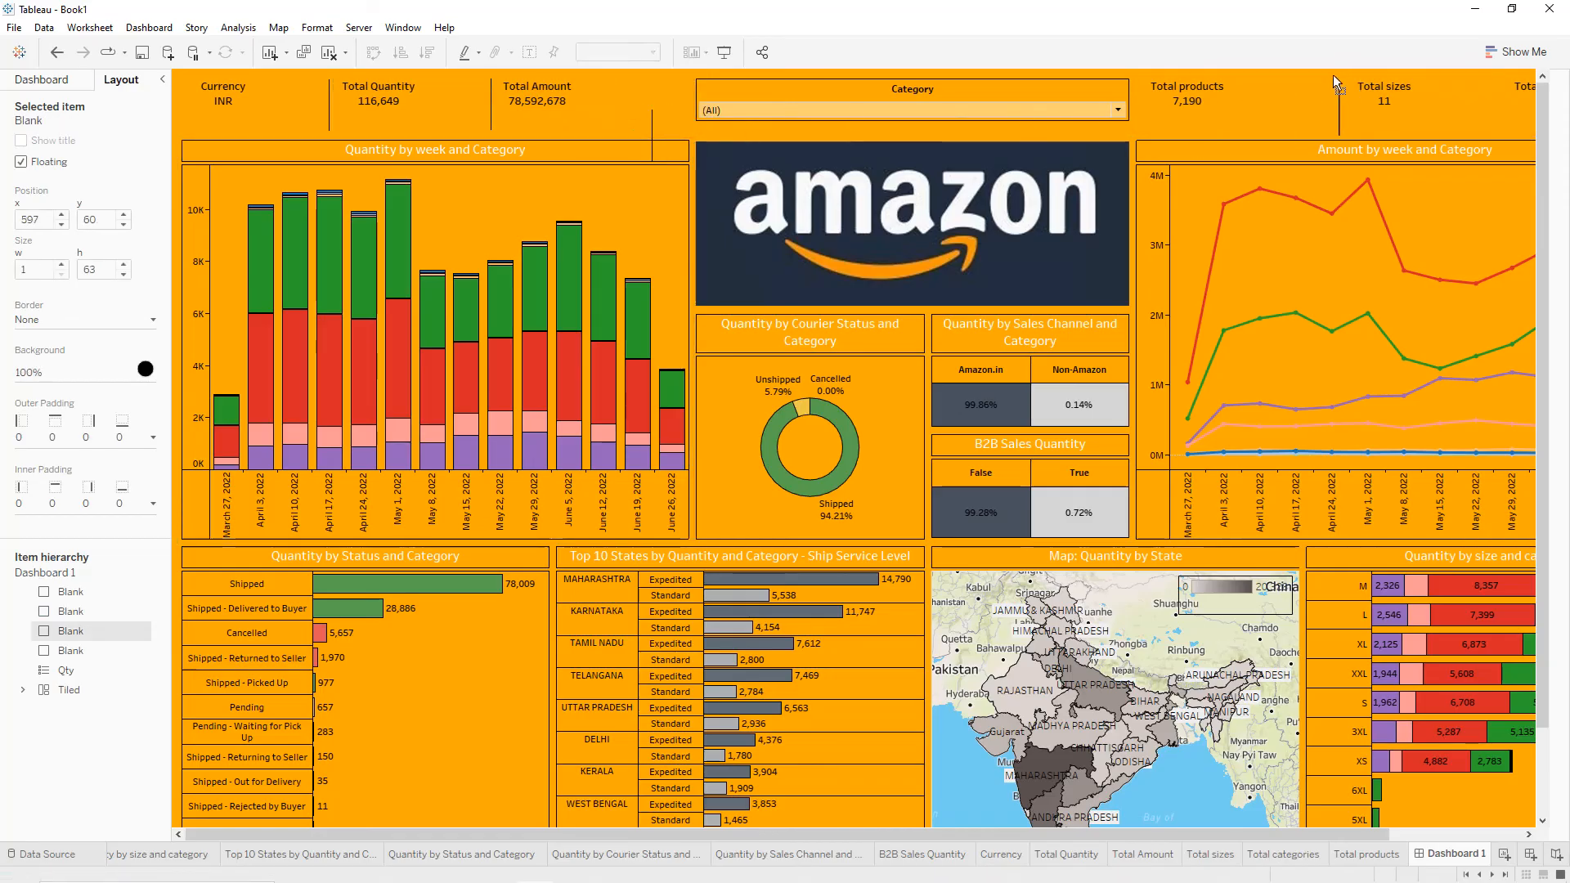
drag(1327, 67, 1327, 67)
drag(651, 134, 1500, 72)
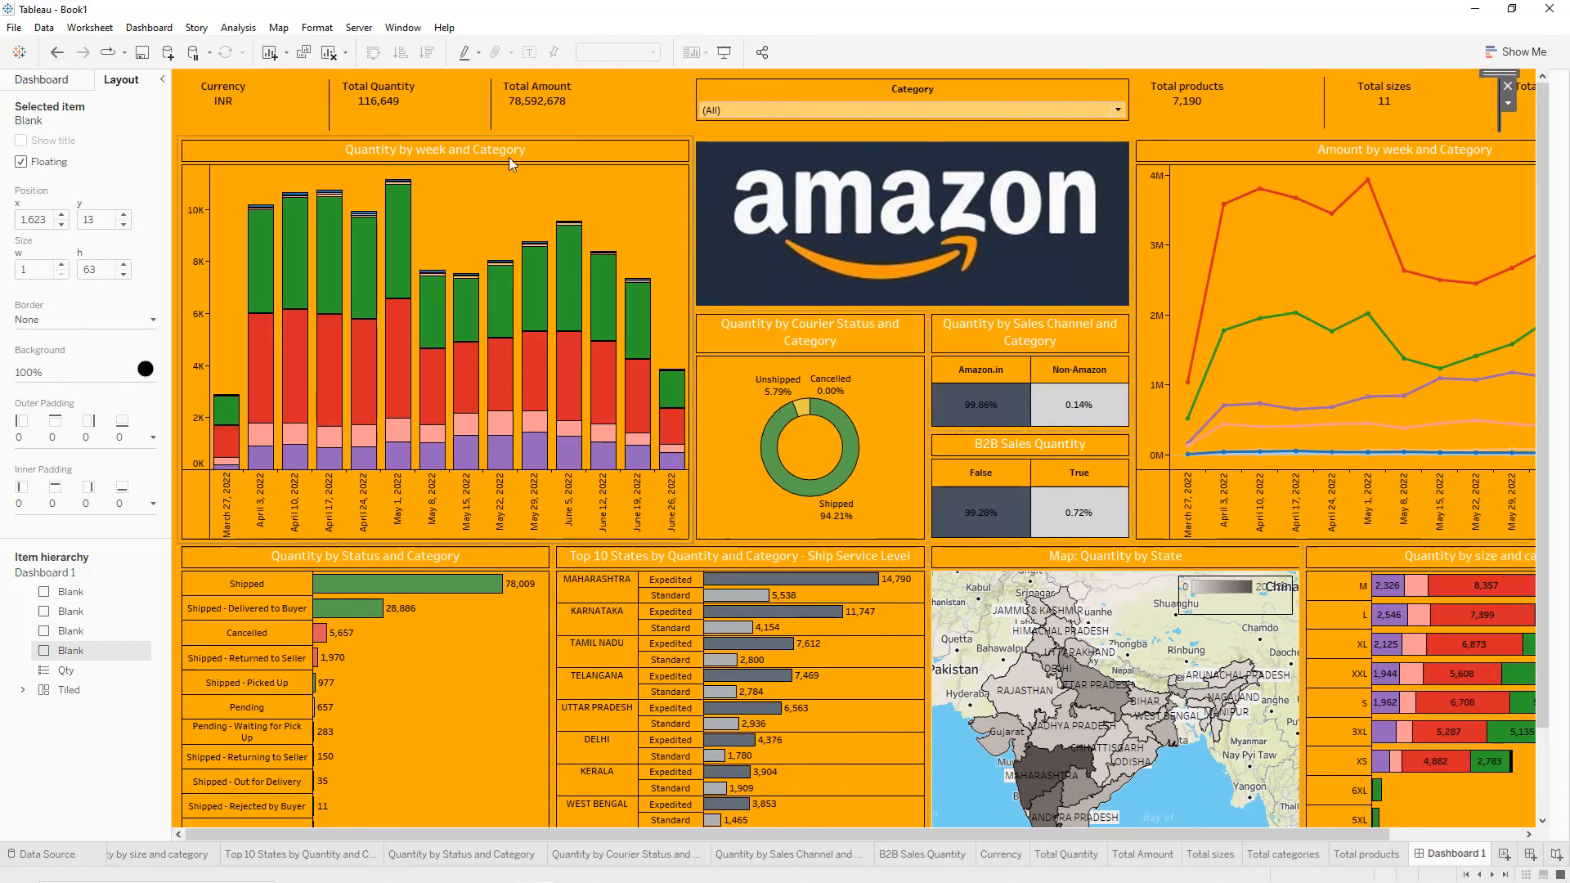
Widen and heighten the cells of the Currency, Total Quantity and Total Amount cards to centre their text between the dividers.
click(265, 102)
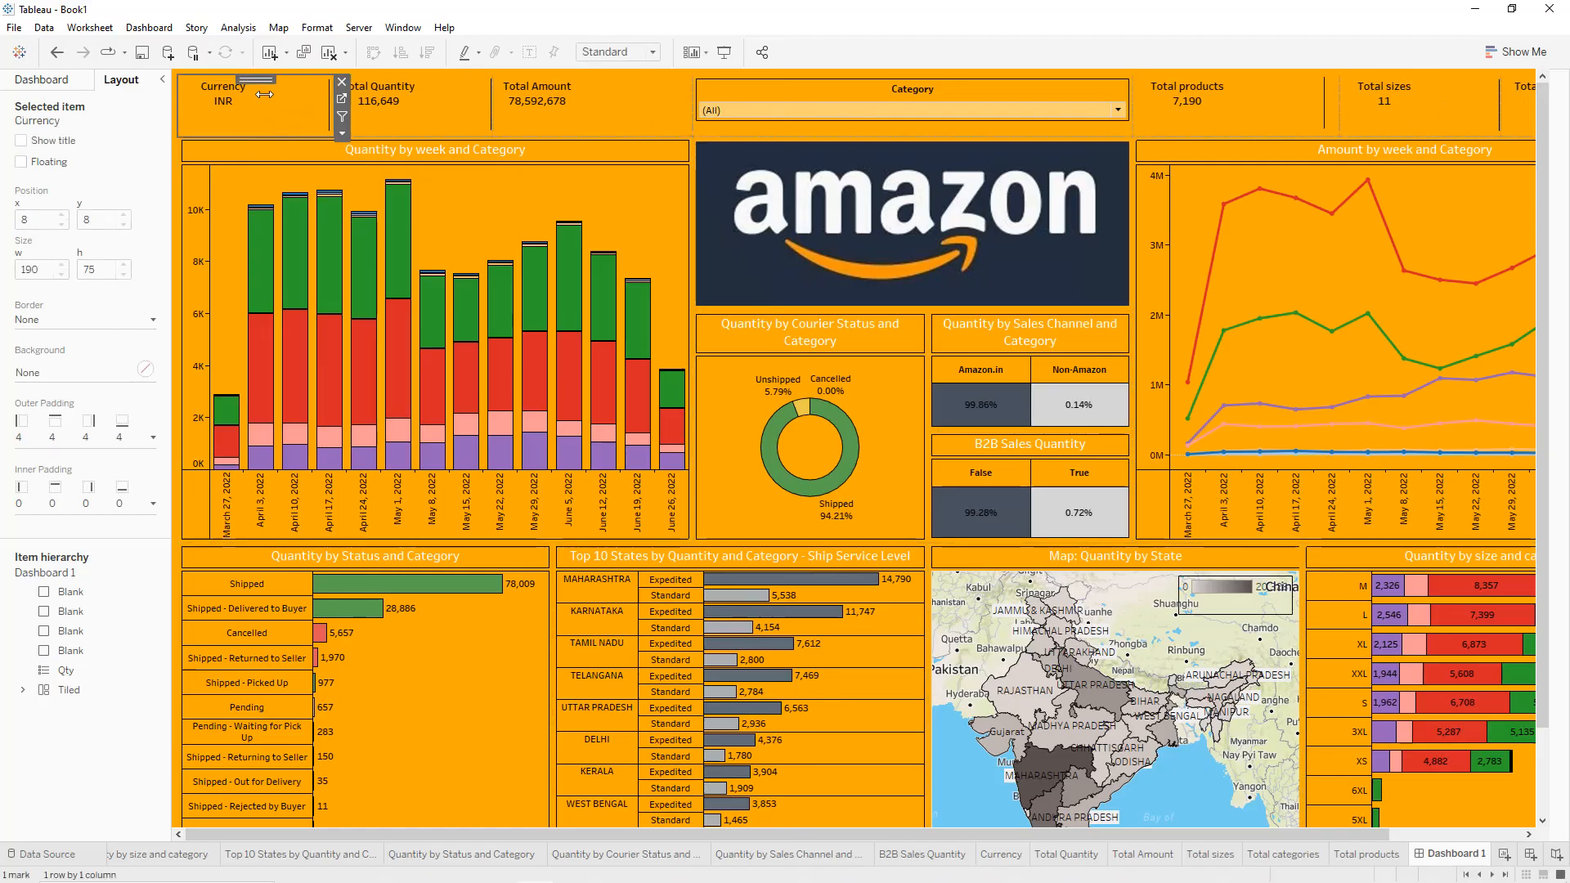
click(280, 112)
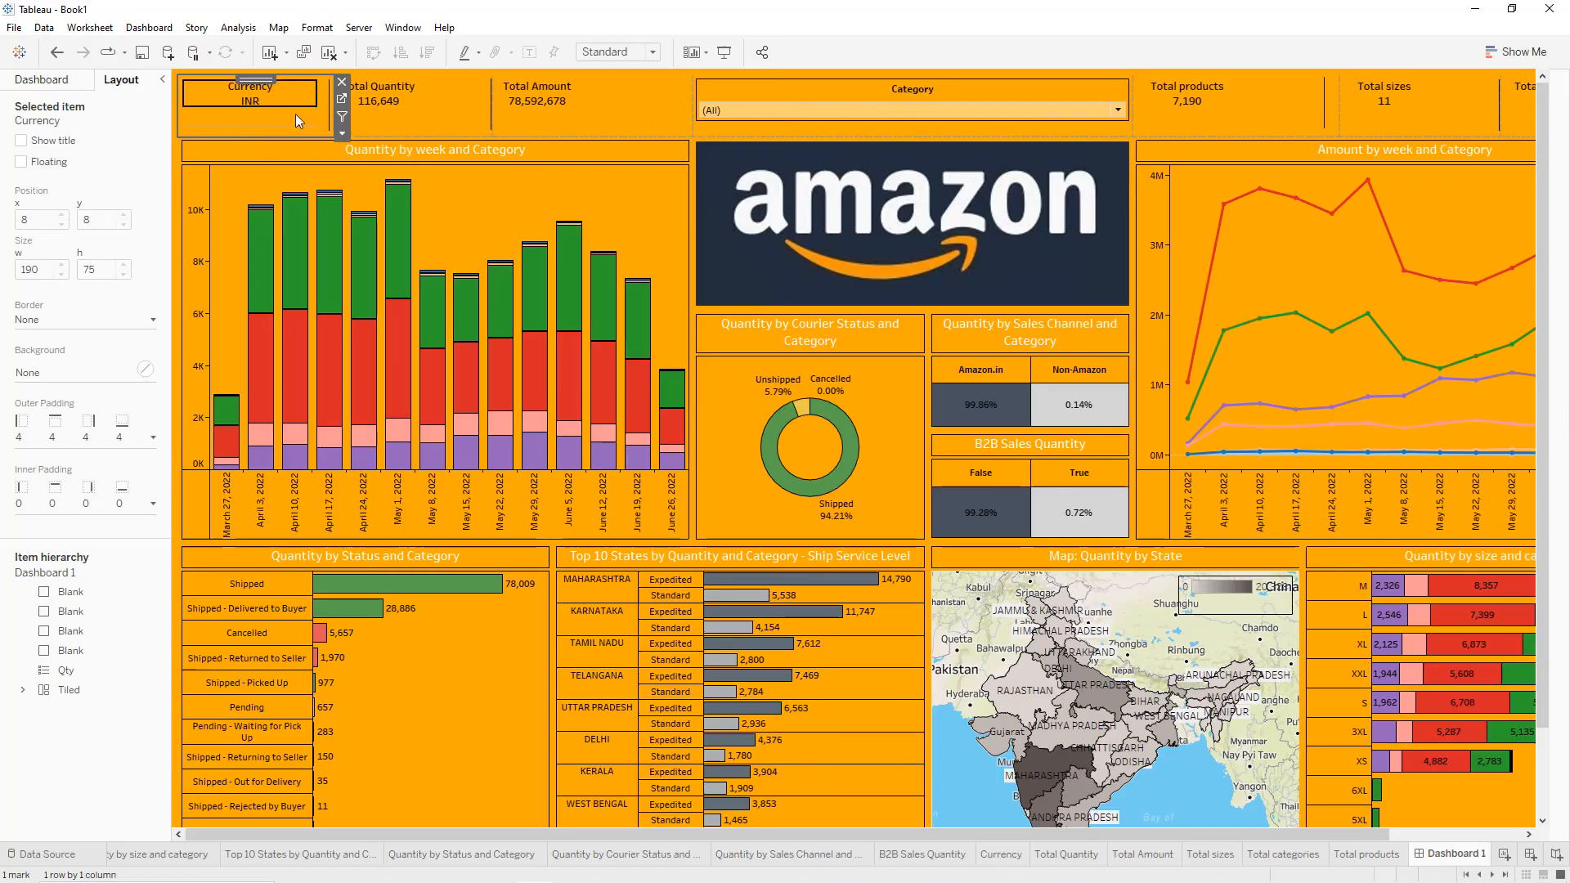
click(368, 115)
click(378, 96)
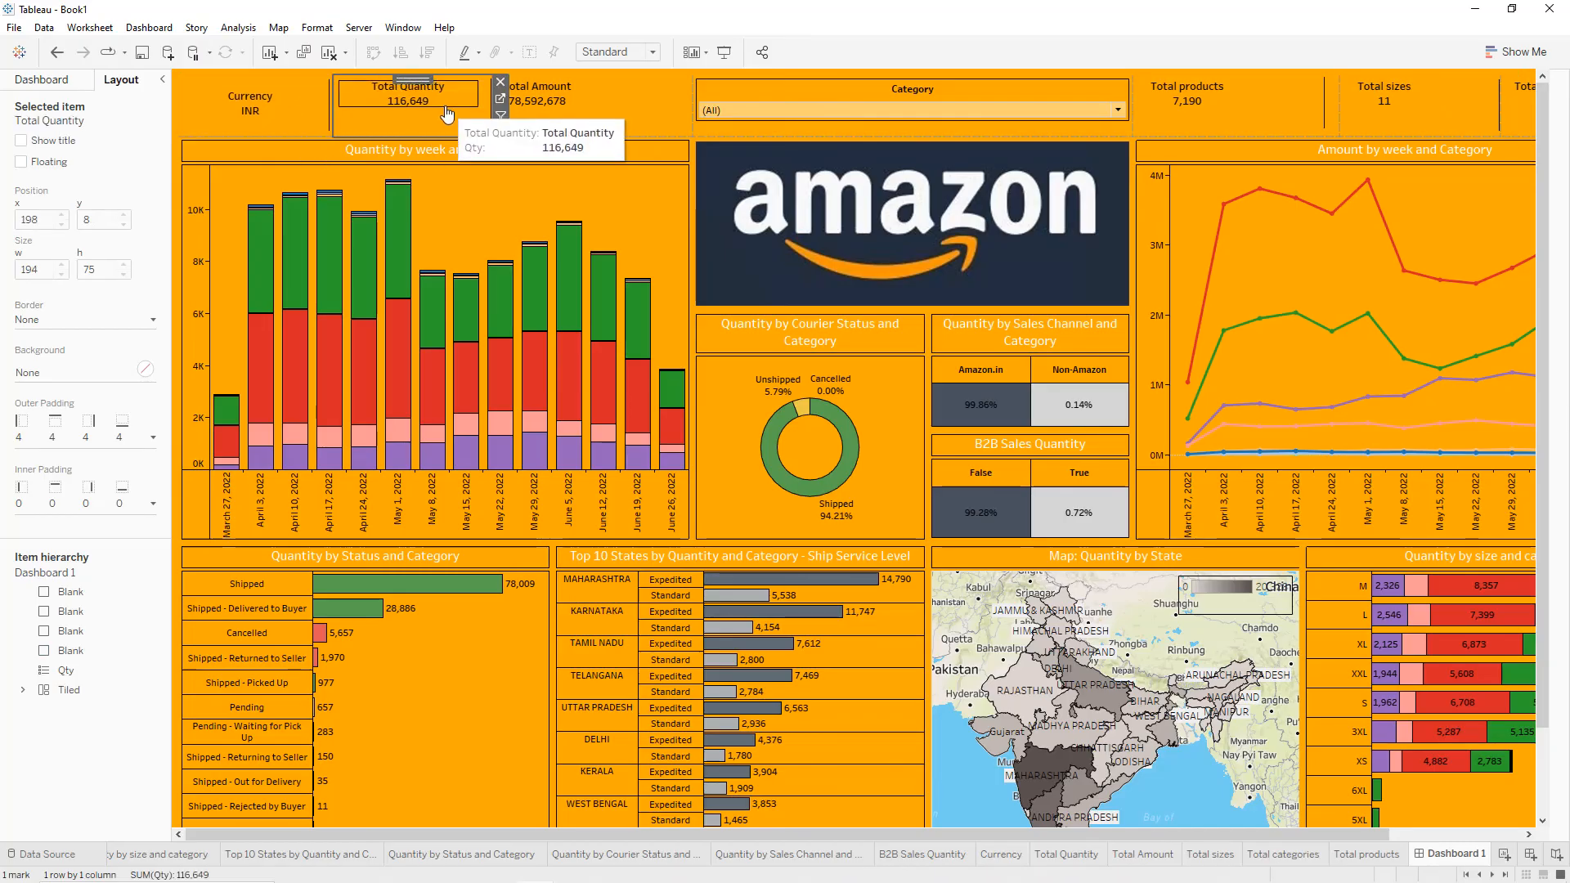
drag(445, 107, 445, 125)
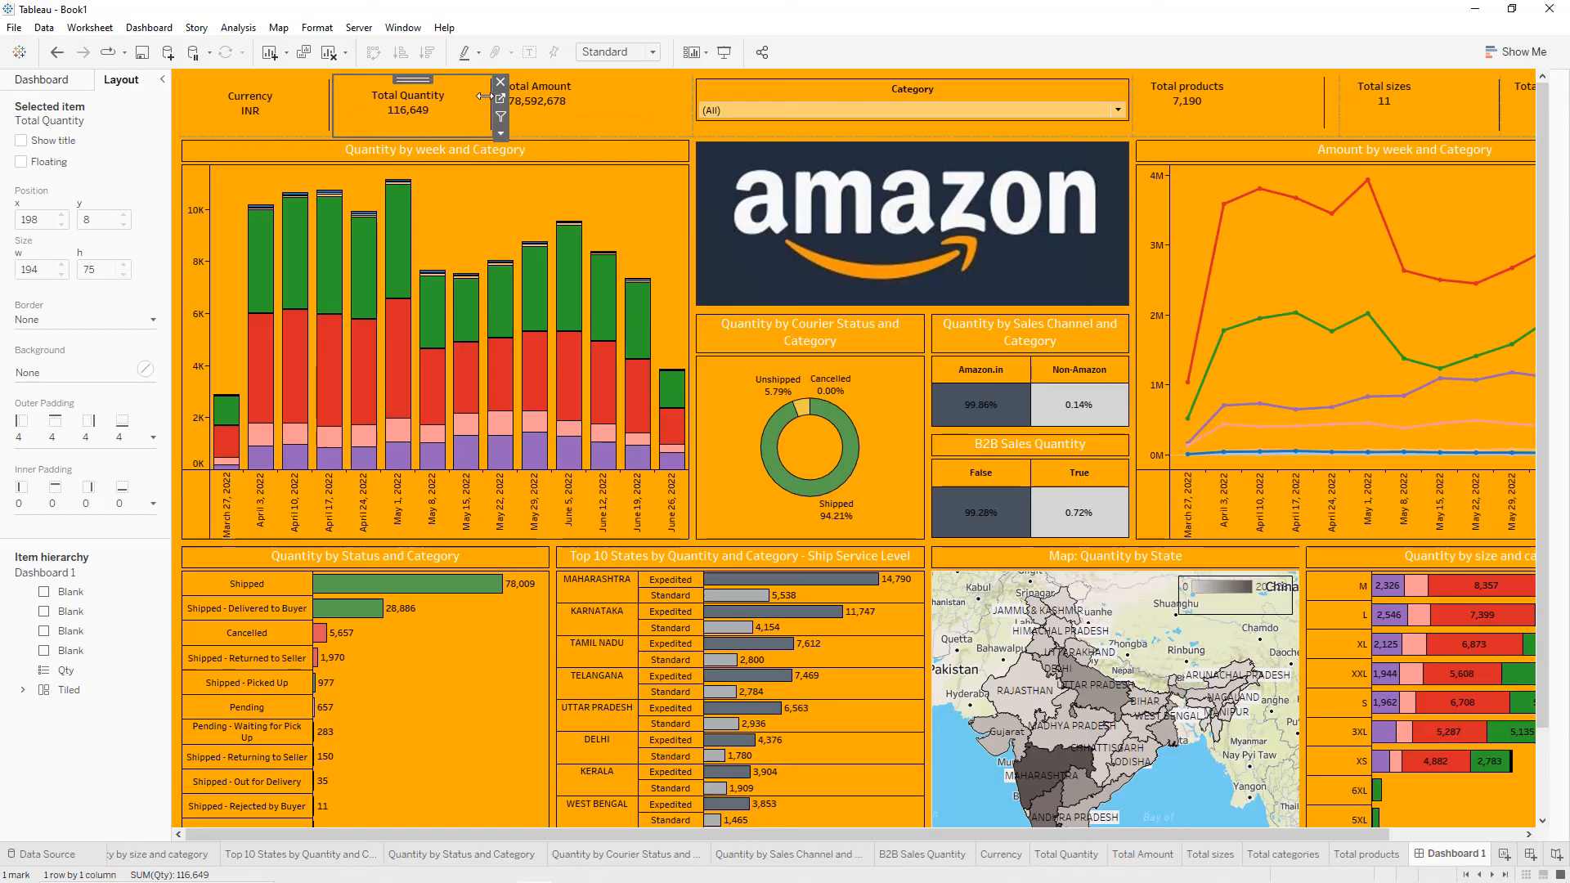
click(581, 95)
drag(581, 96, 688, 97)
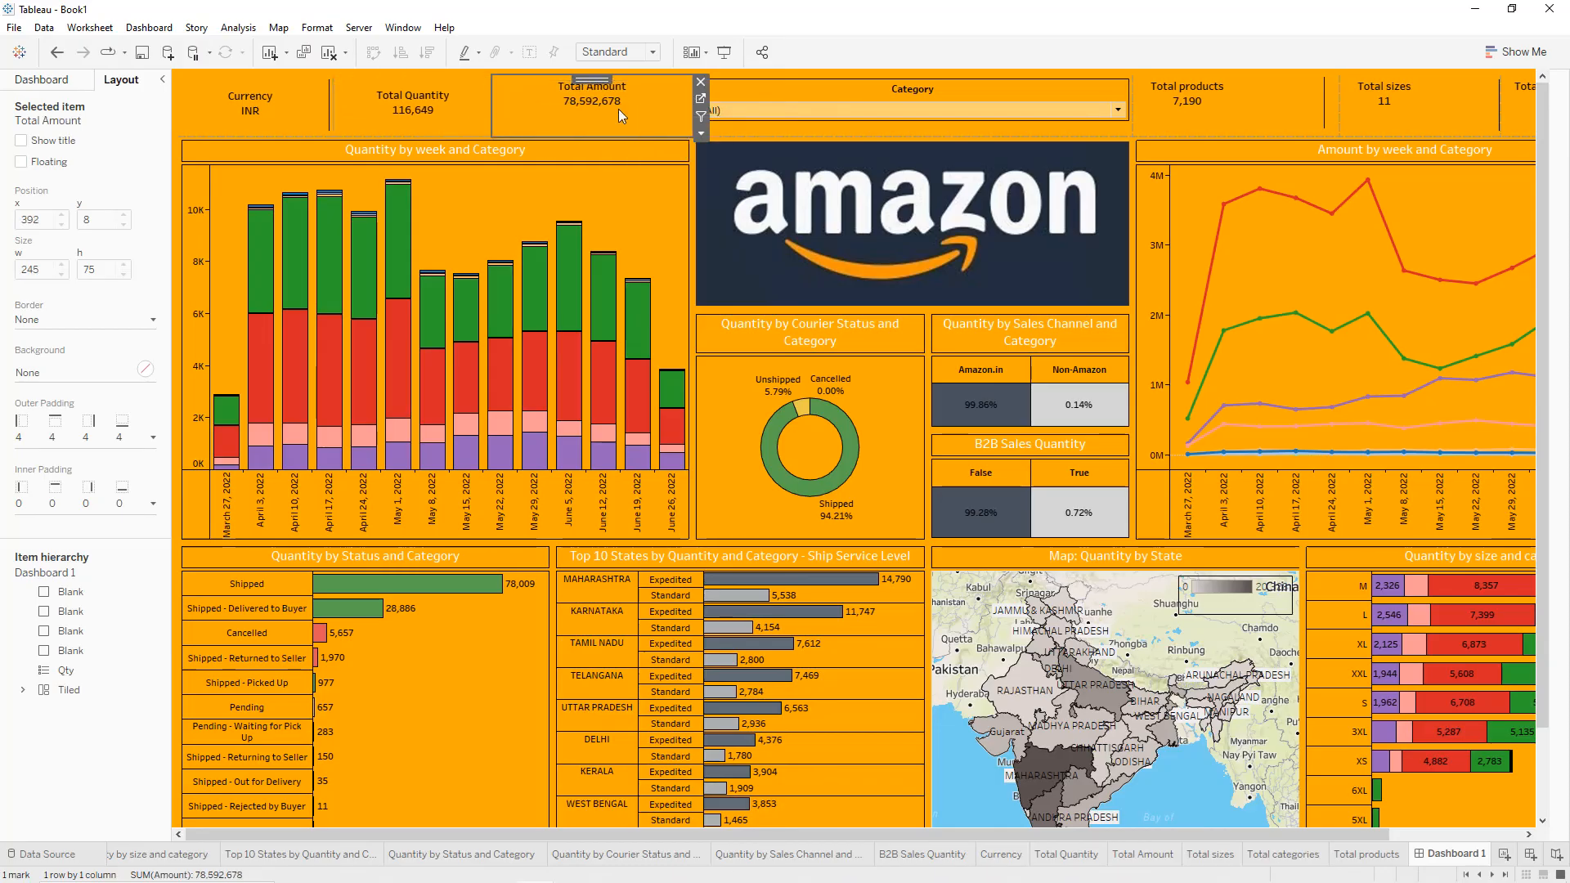
drag(619, 127, 618, 136)
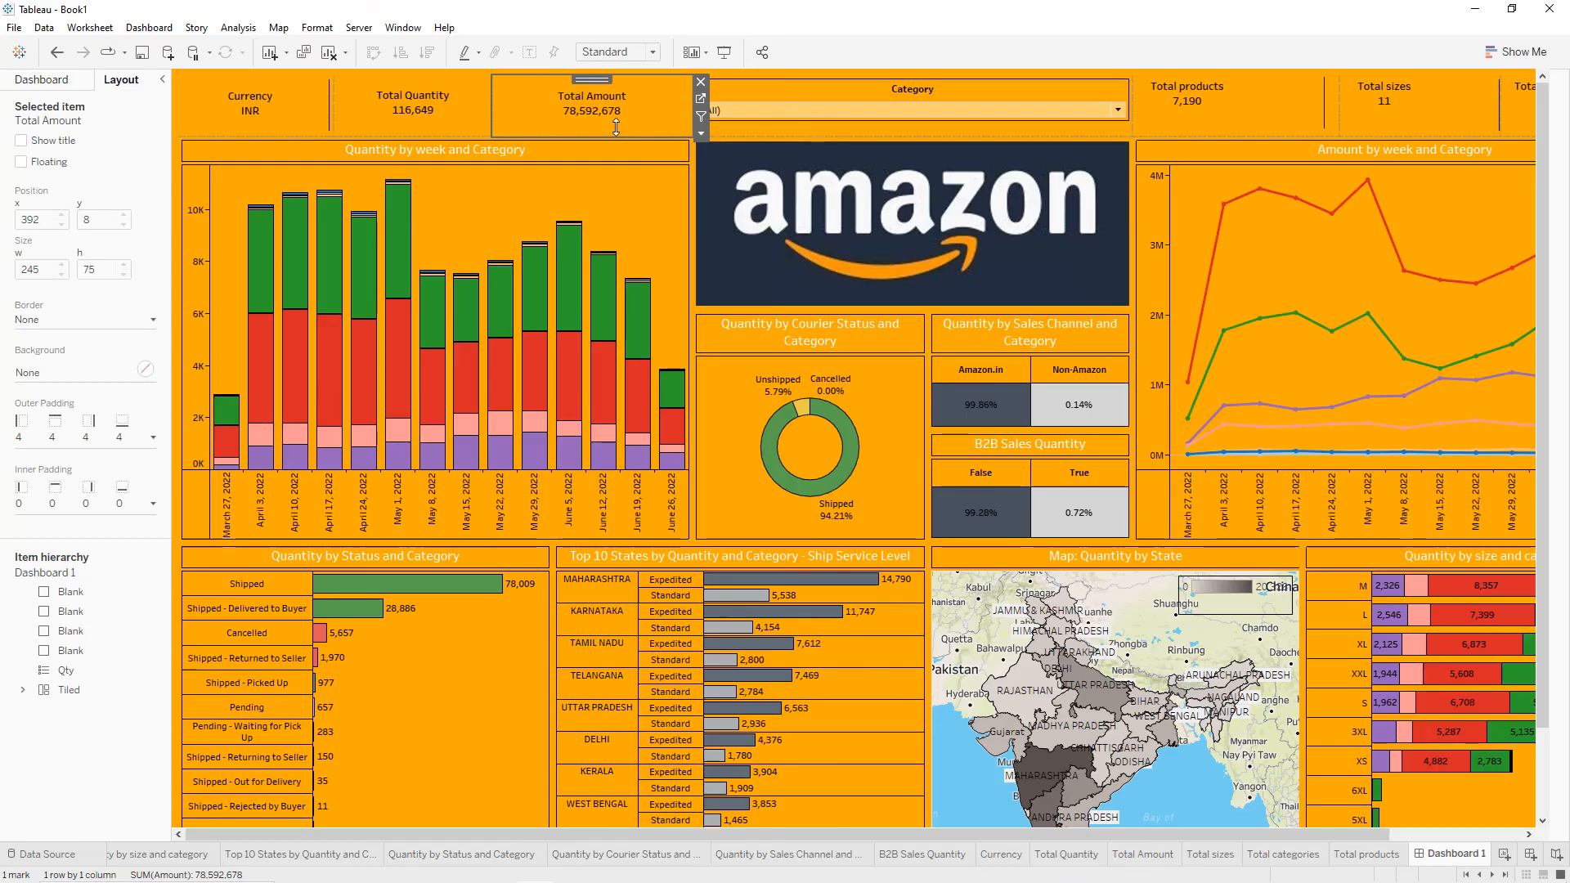
Widen and heighten the cells of the Total products, Total sizes and Total categories cards to centre their text.
click(1240, 95)
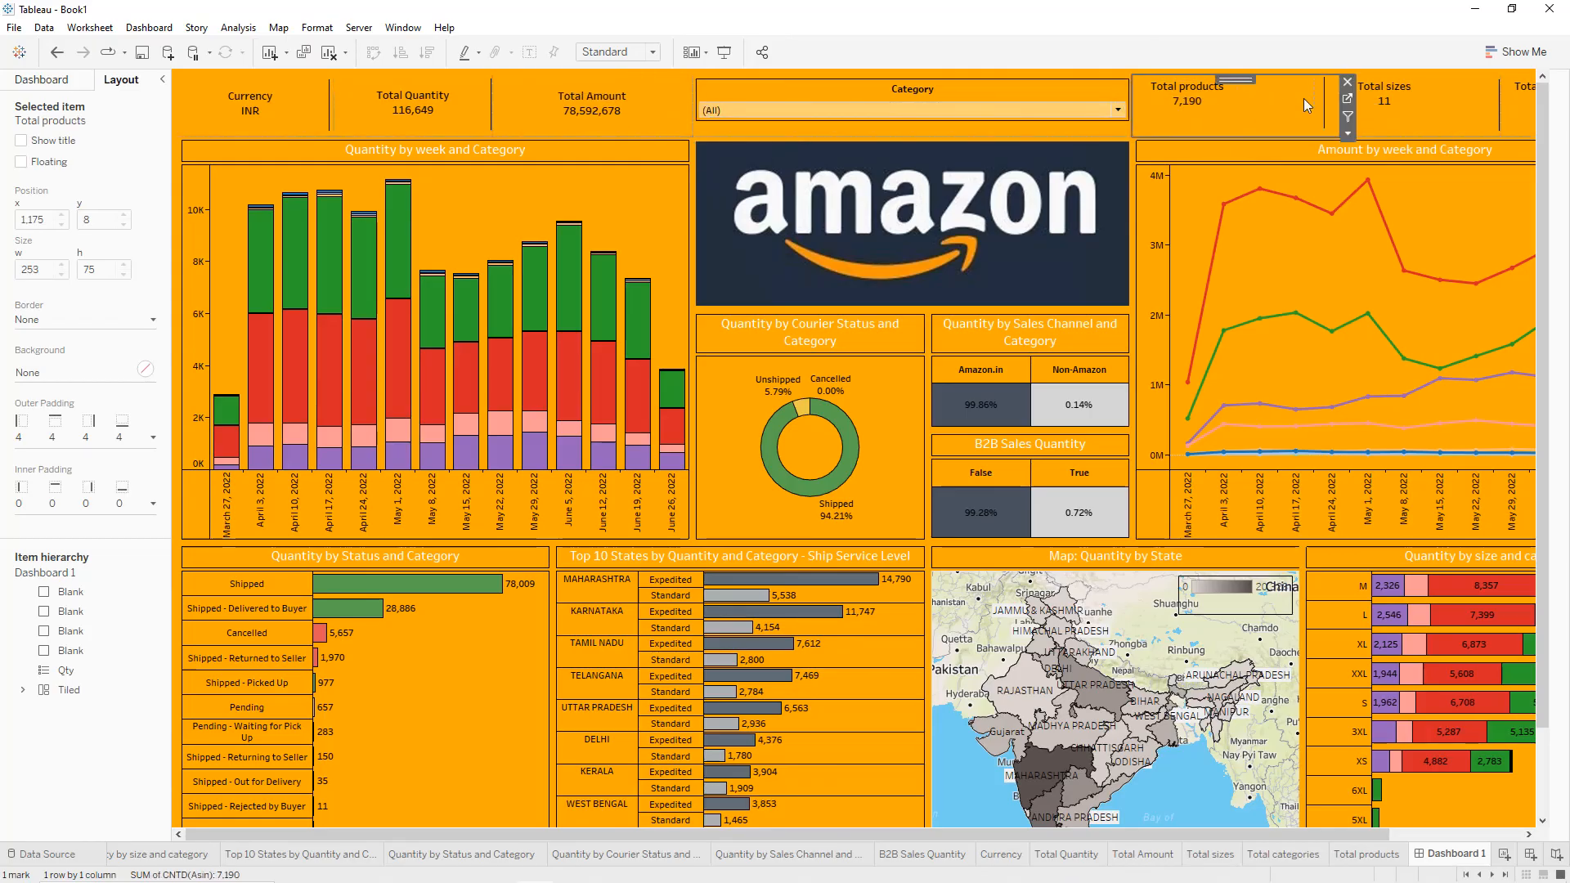
click(1263, 112)
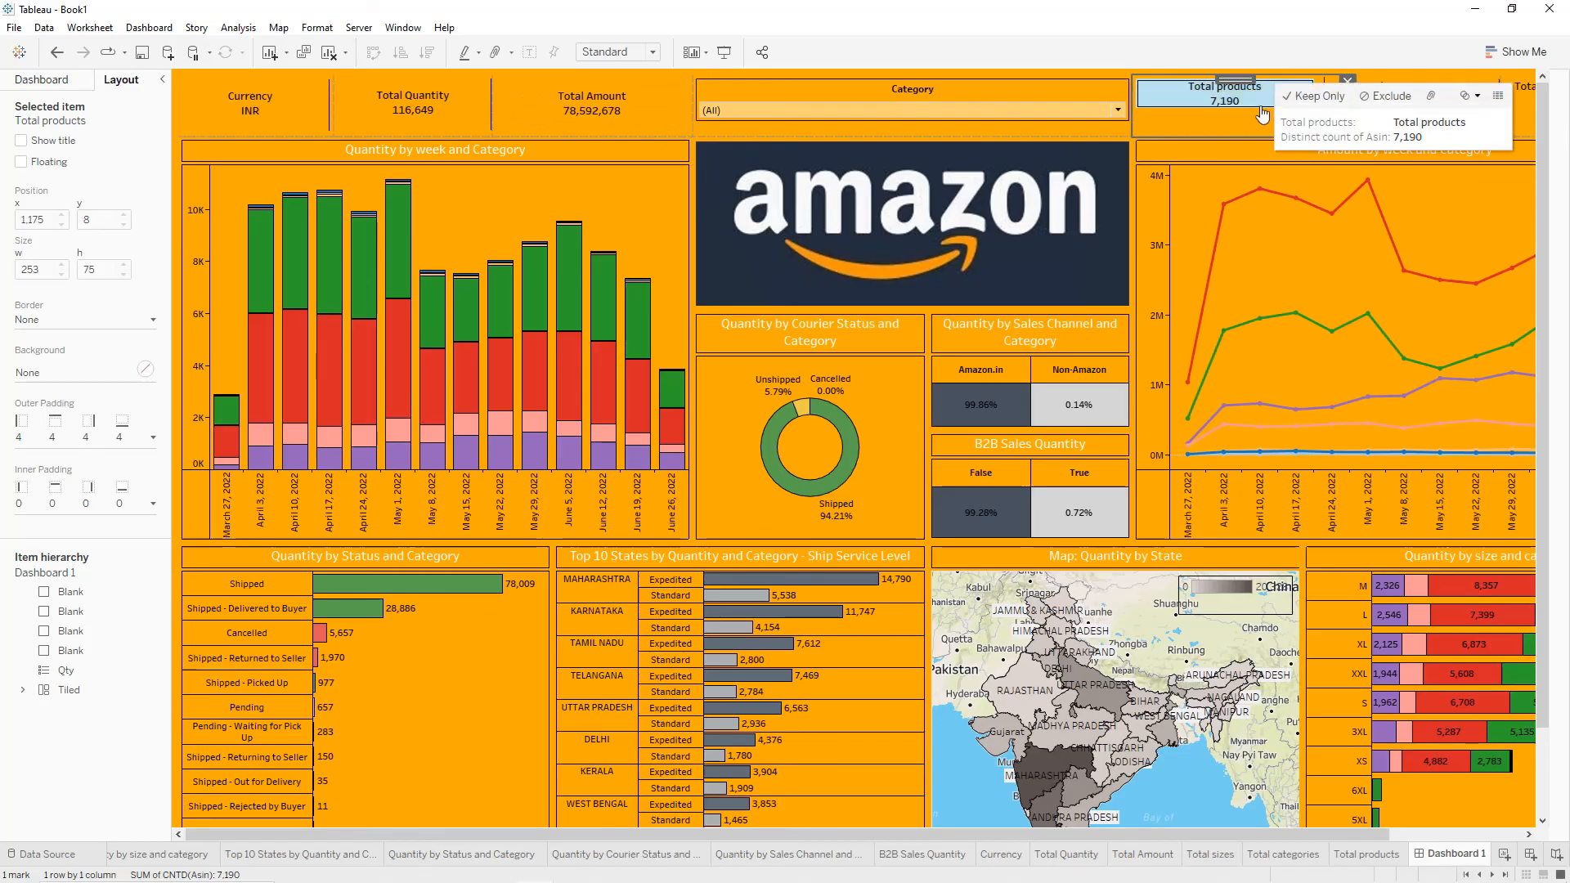
drag(1261, 108, 1261, 128)
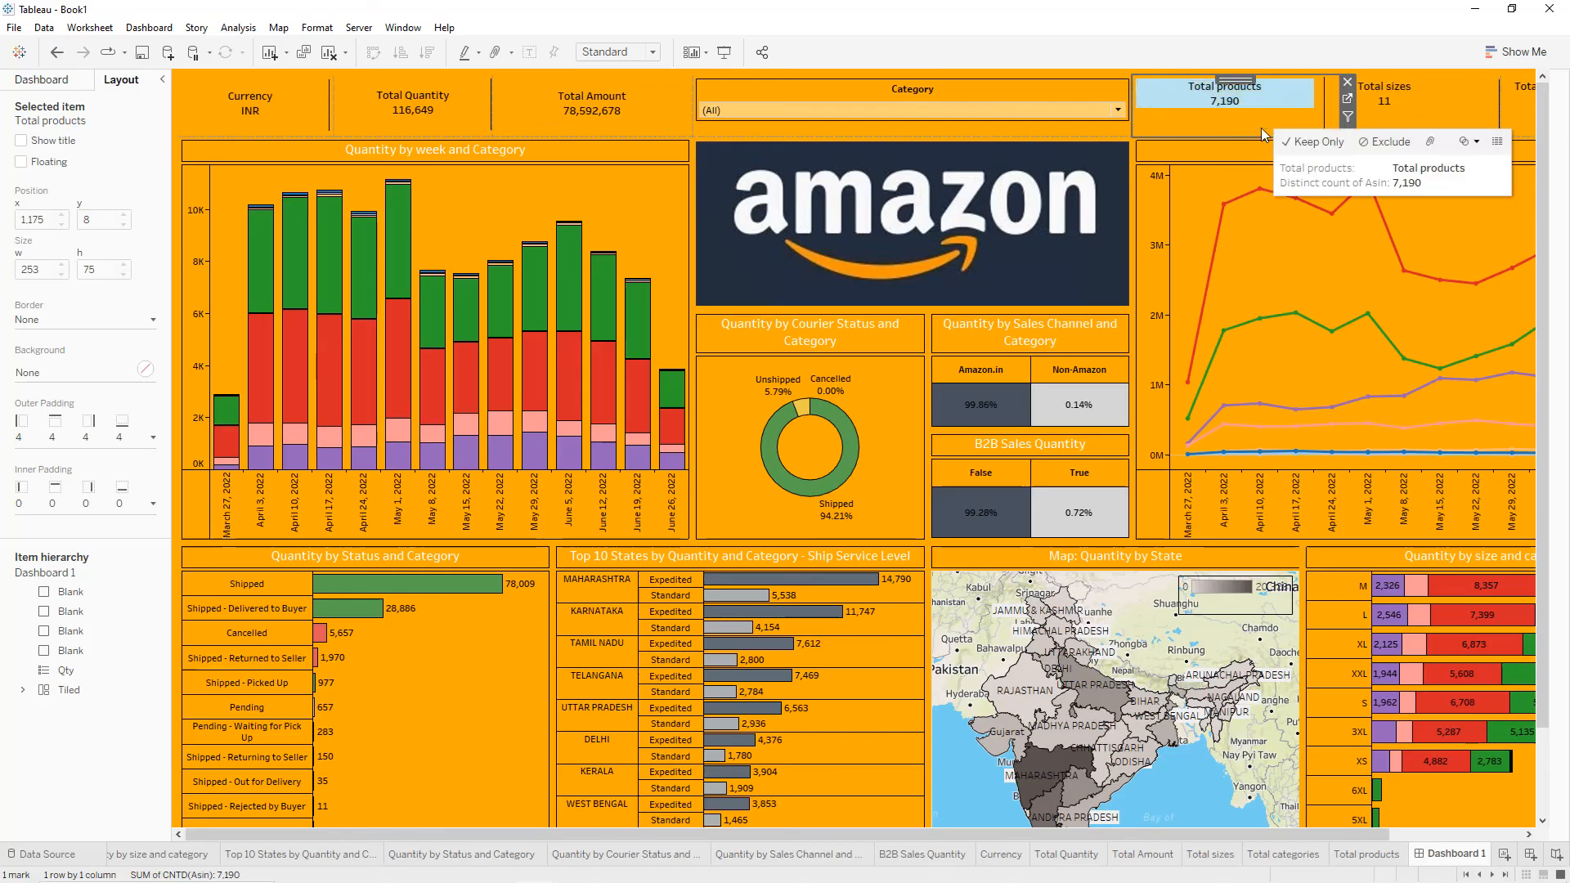
click(1426, 86)
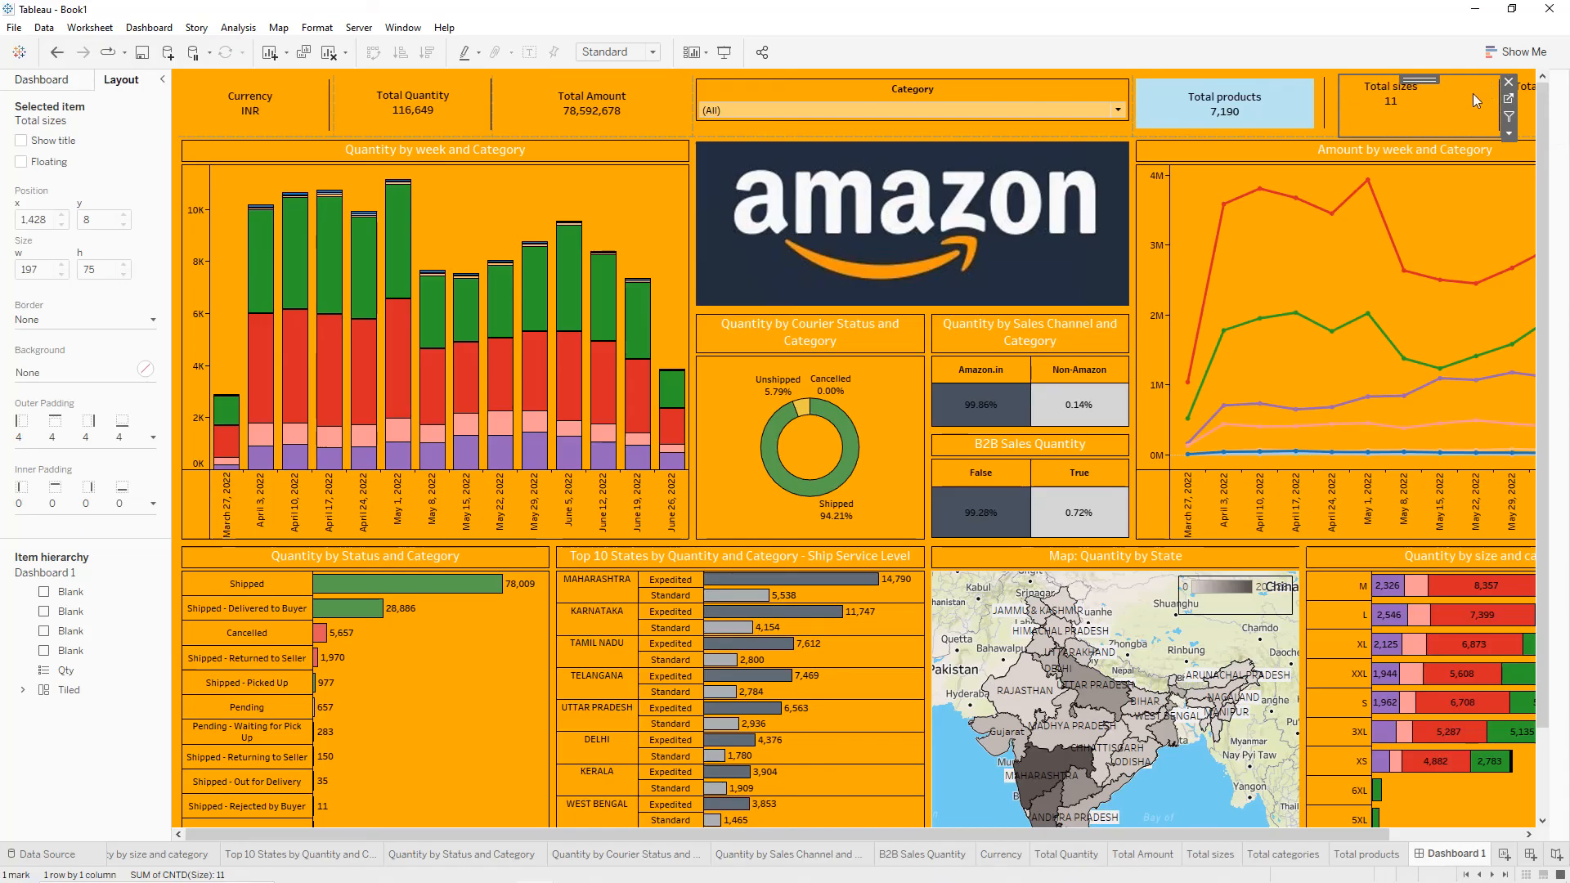
drag(1446, 107, 1446, 112)
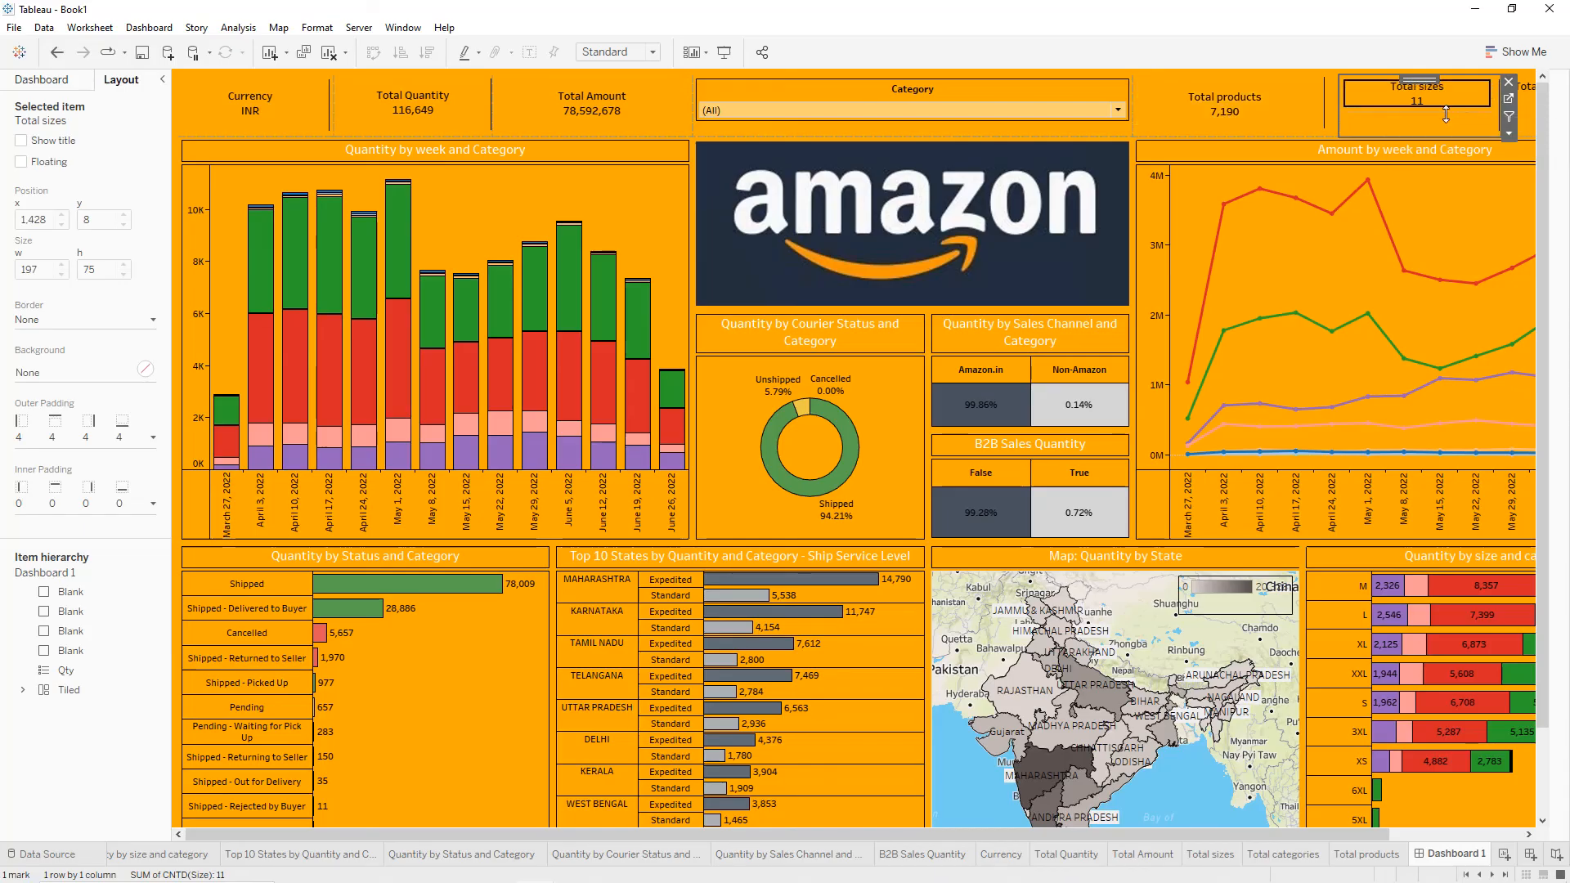
scroll(1512, 159, right, 3)
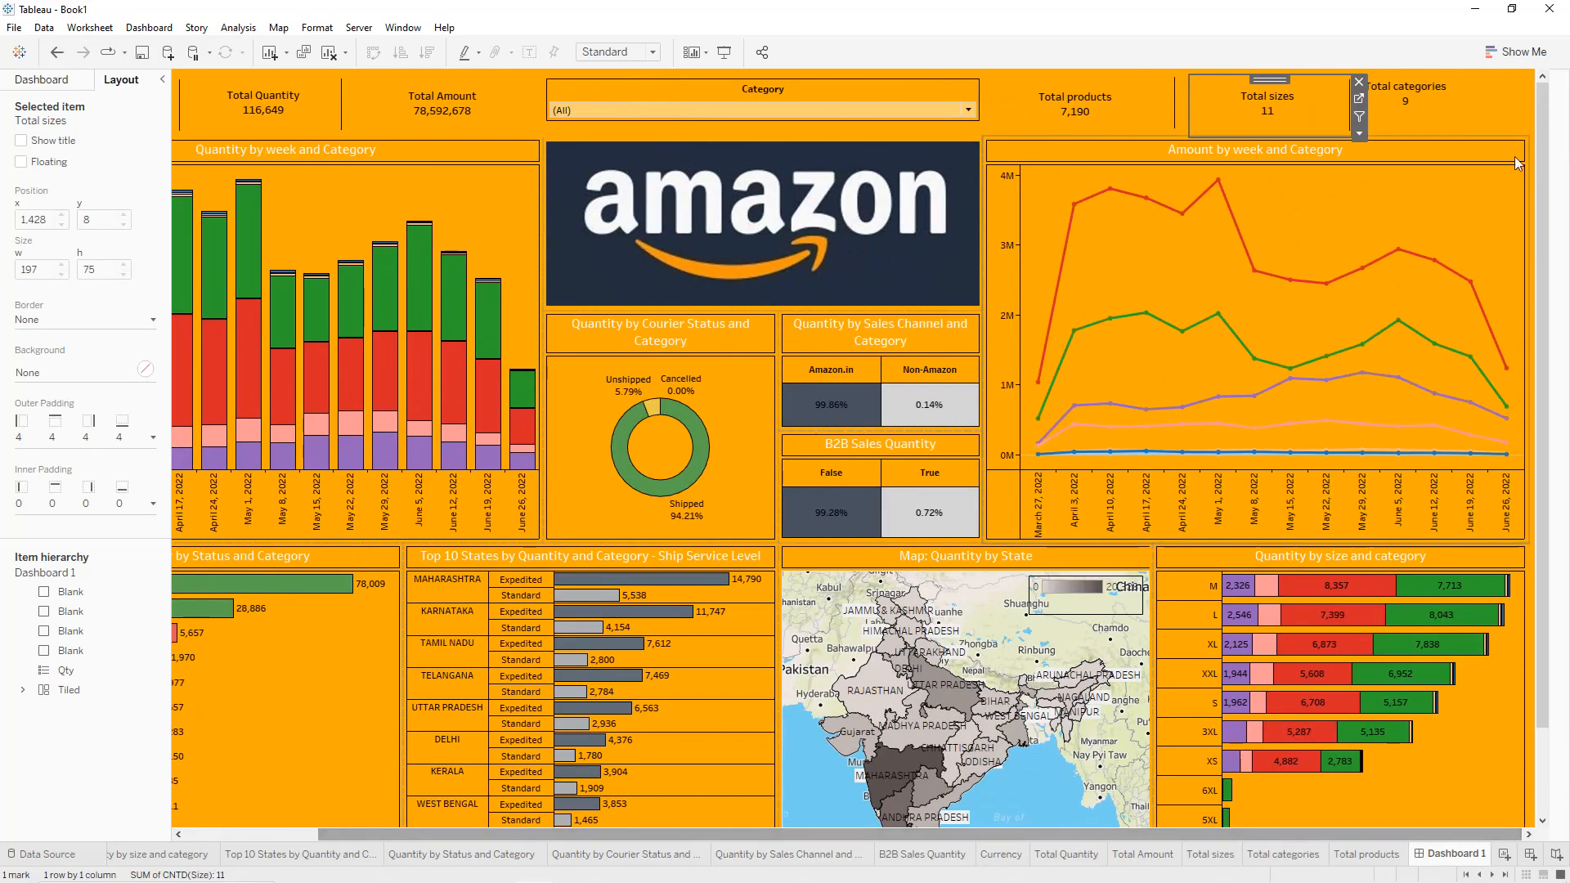
click(1454, 101)
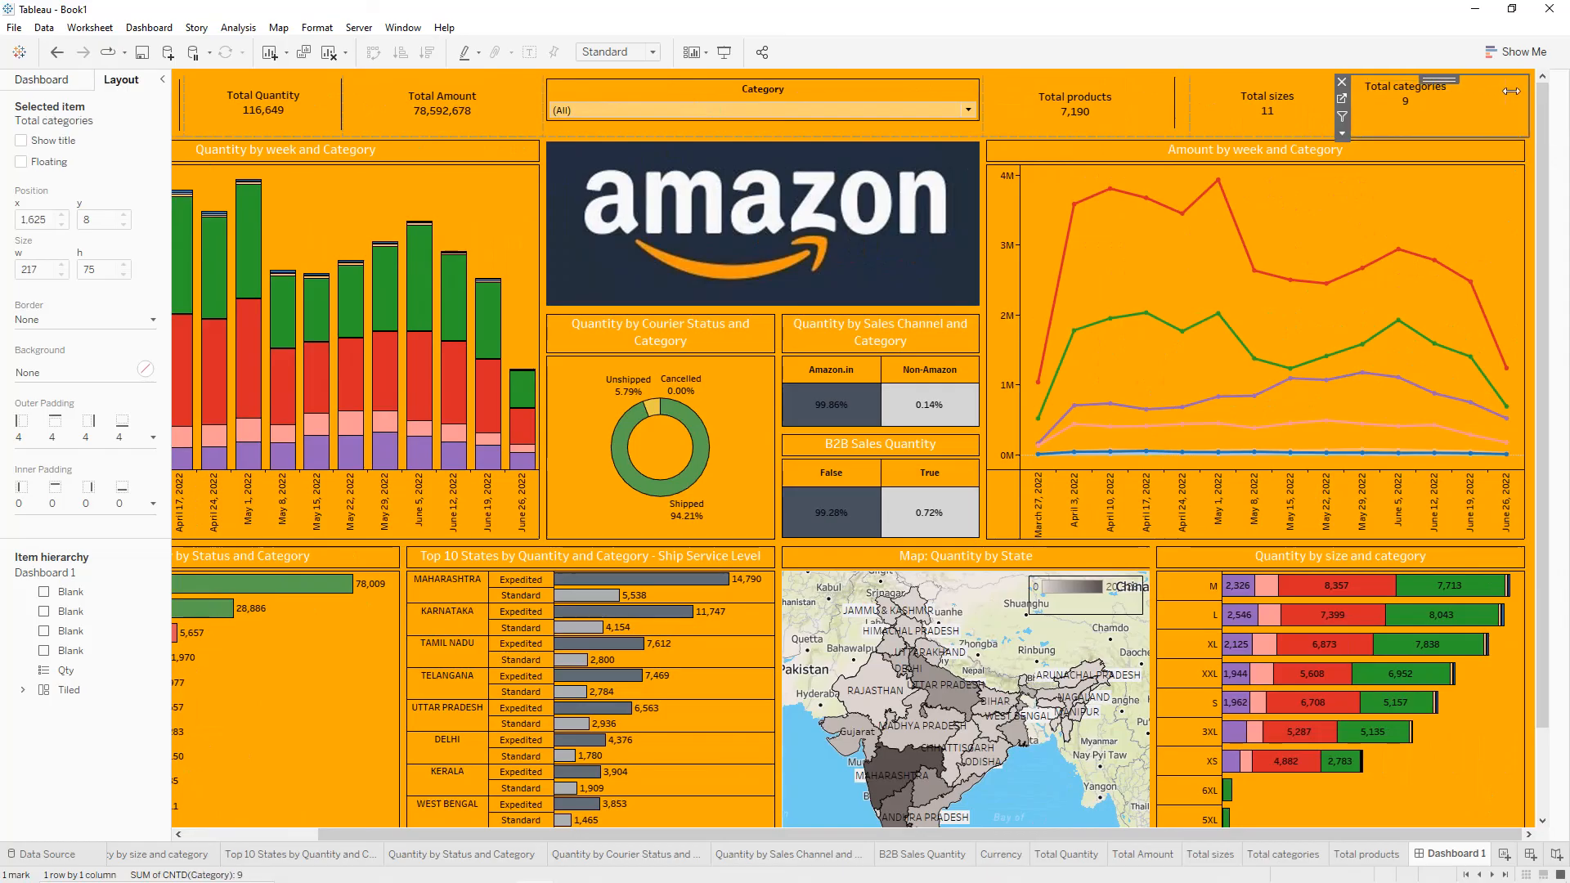
drag(1500, 99, 1463, 116)
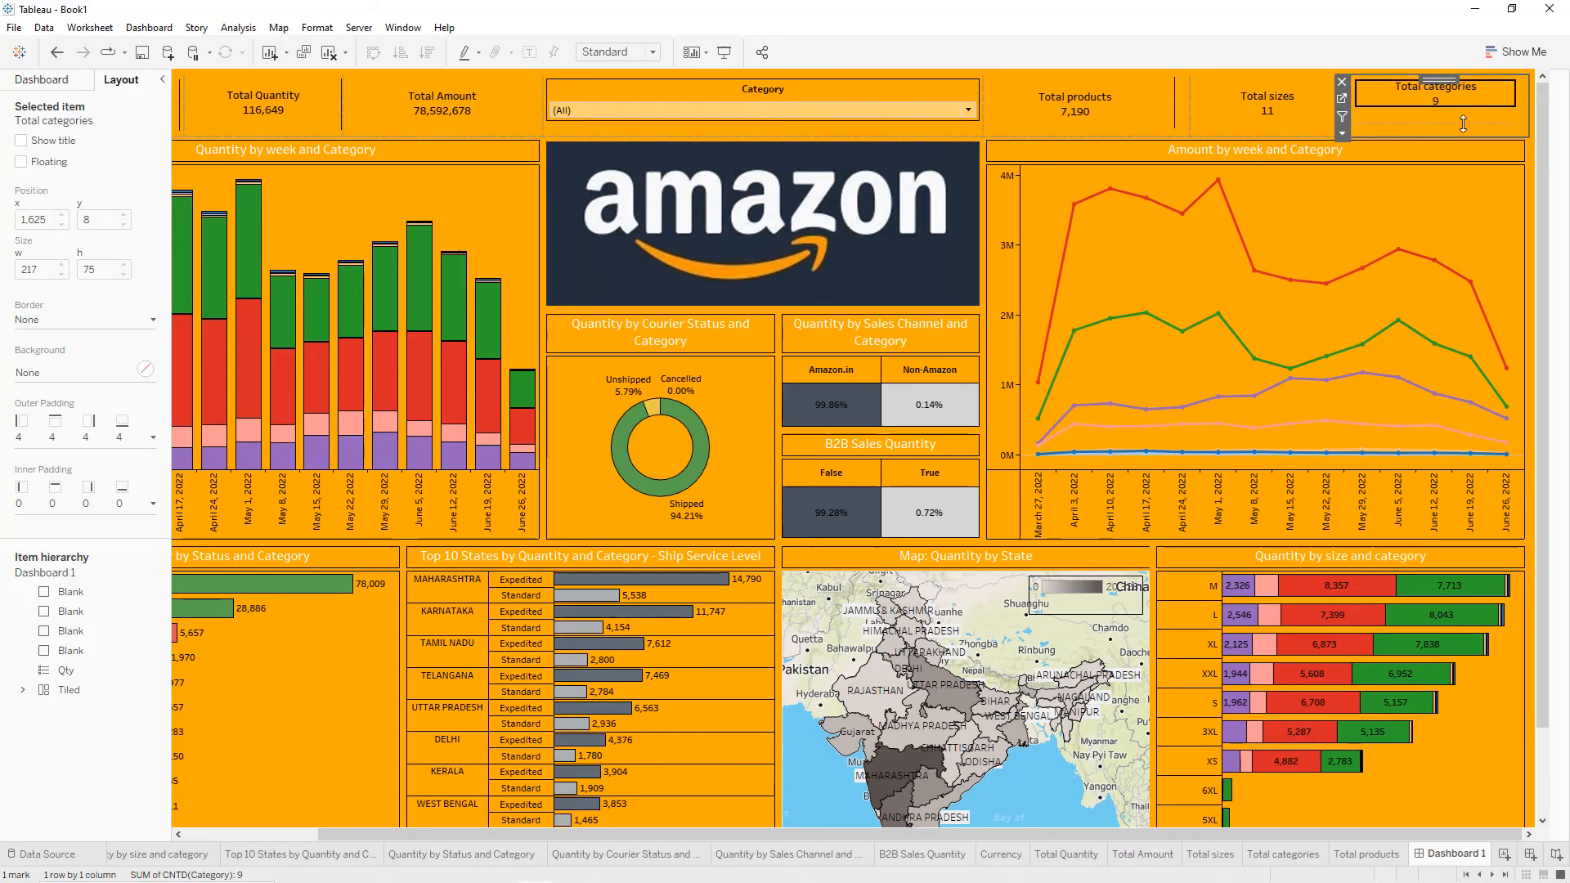
click(1436, 198)
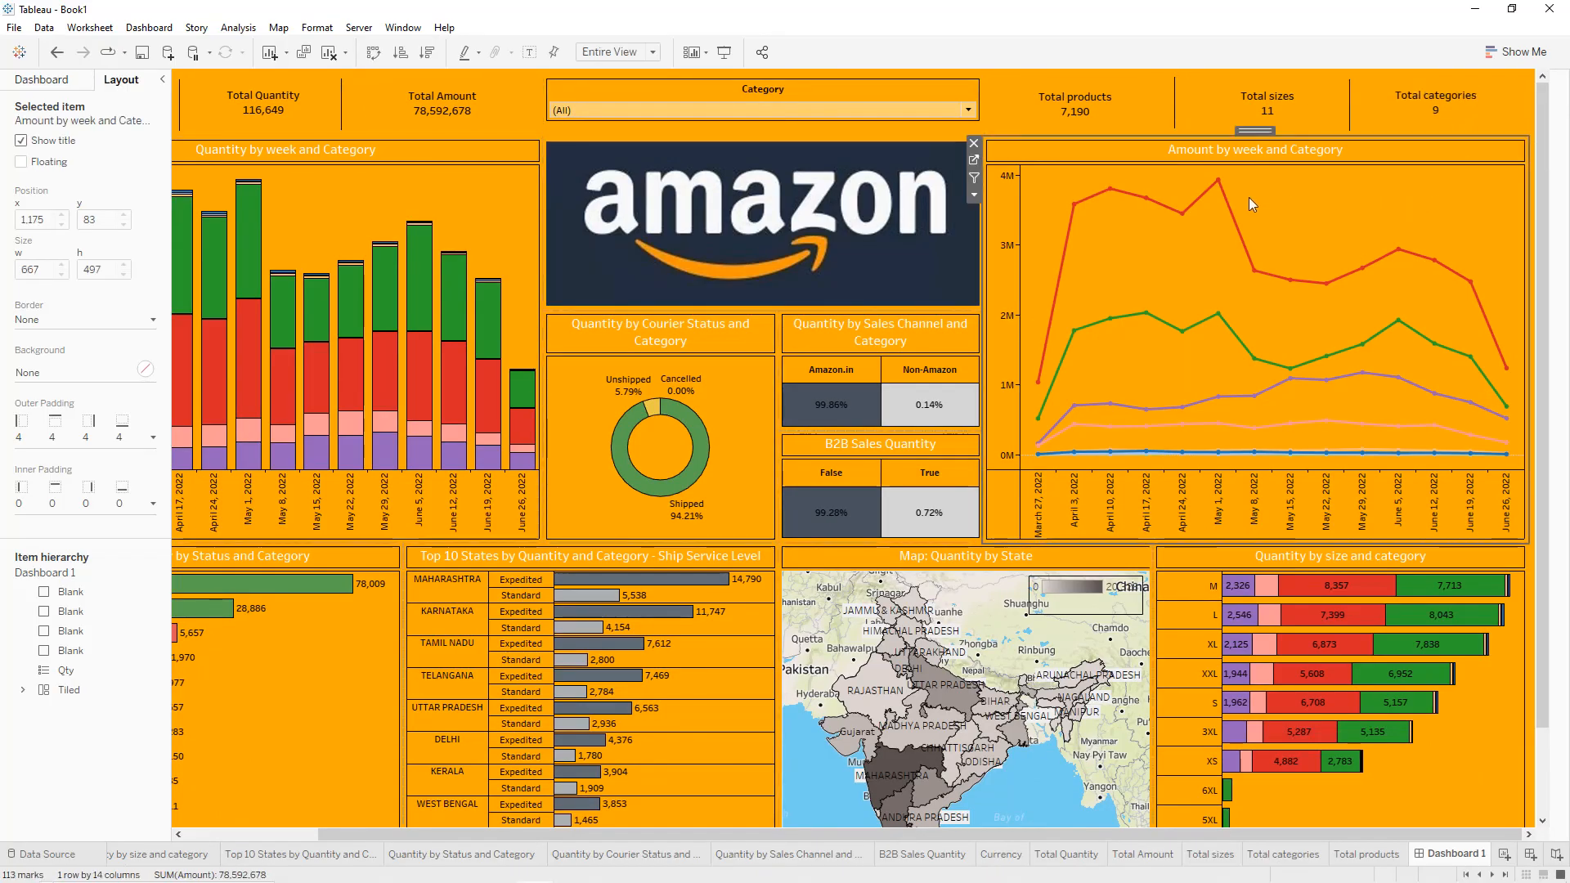
click(162, 82)
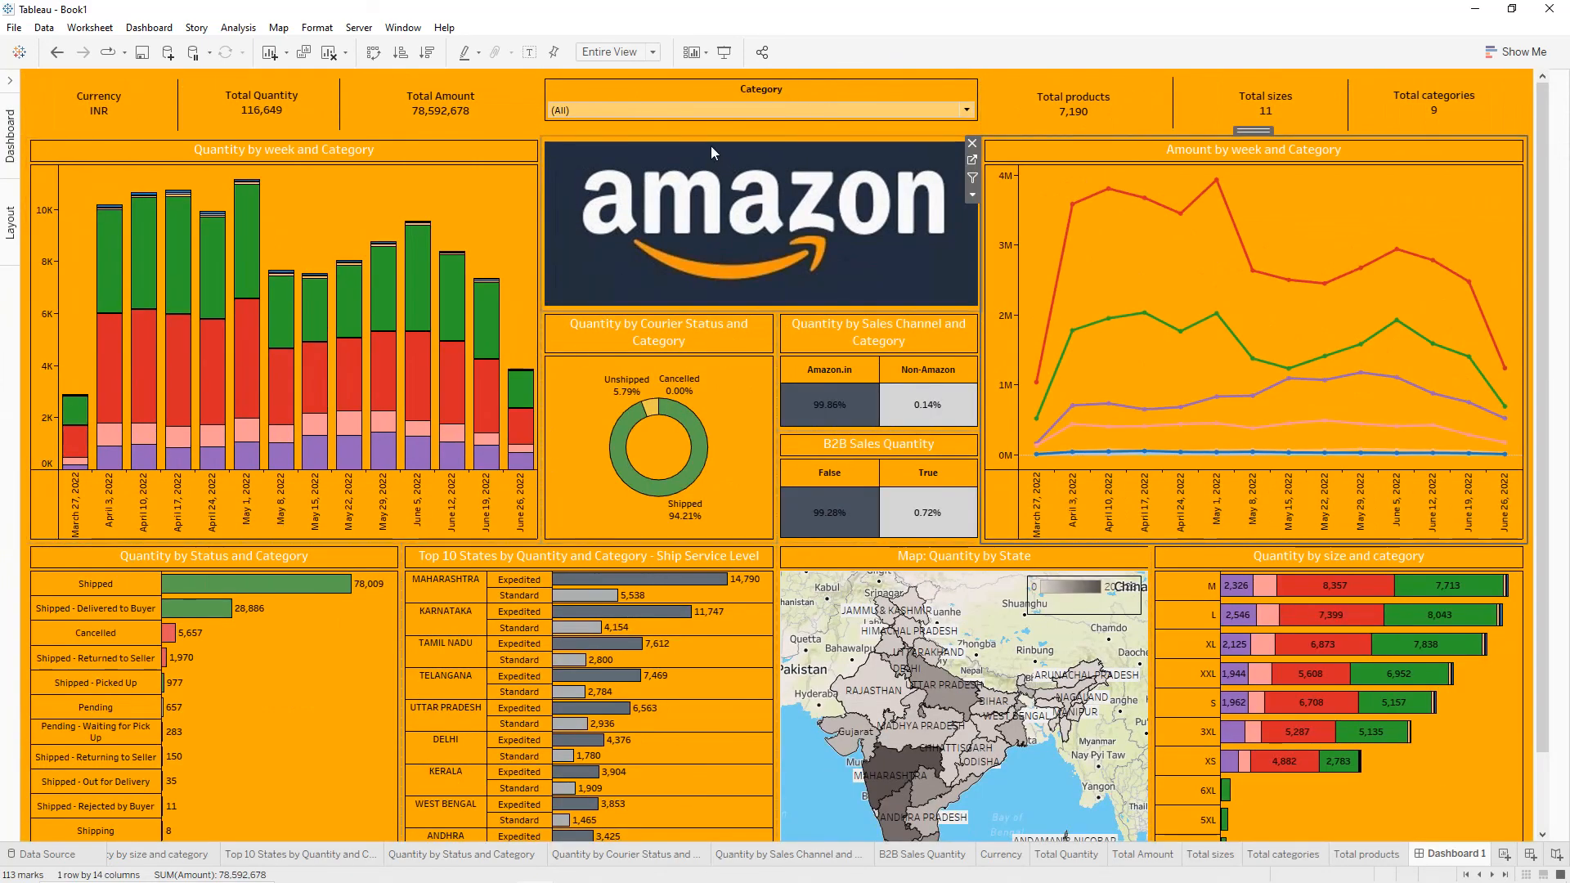
click(9, 81)
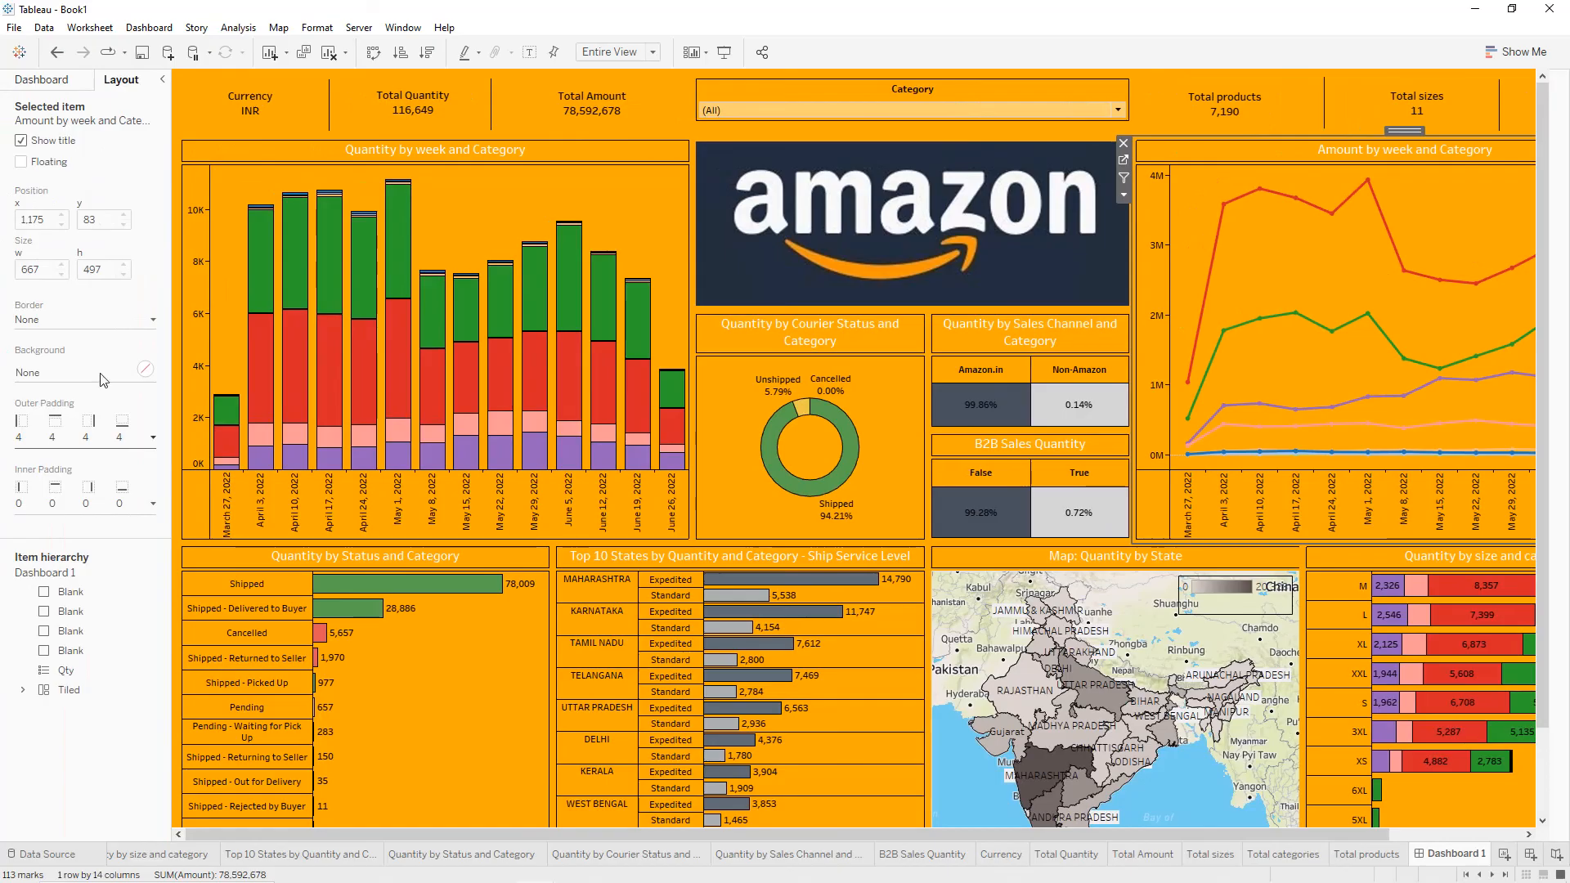
Add a floating image object with inr logo.png, fitted and centred, and shrink it to an icon beside the Currency text.
click(43, 80)
click(121, 791)
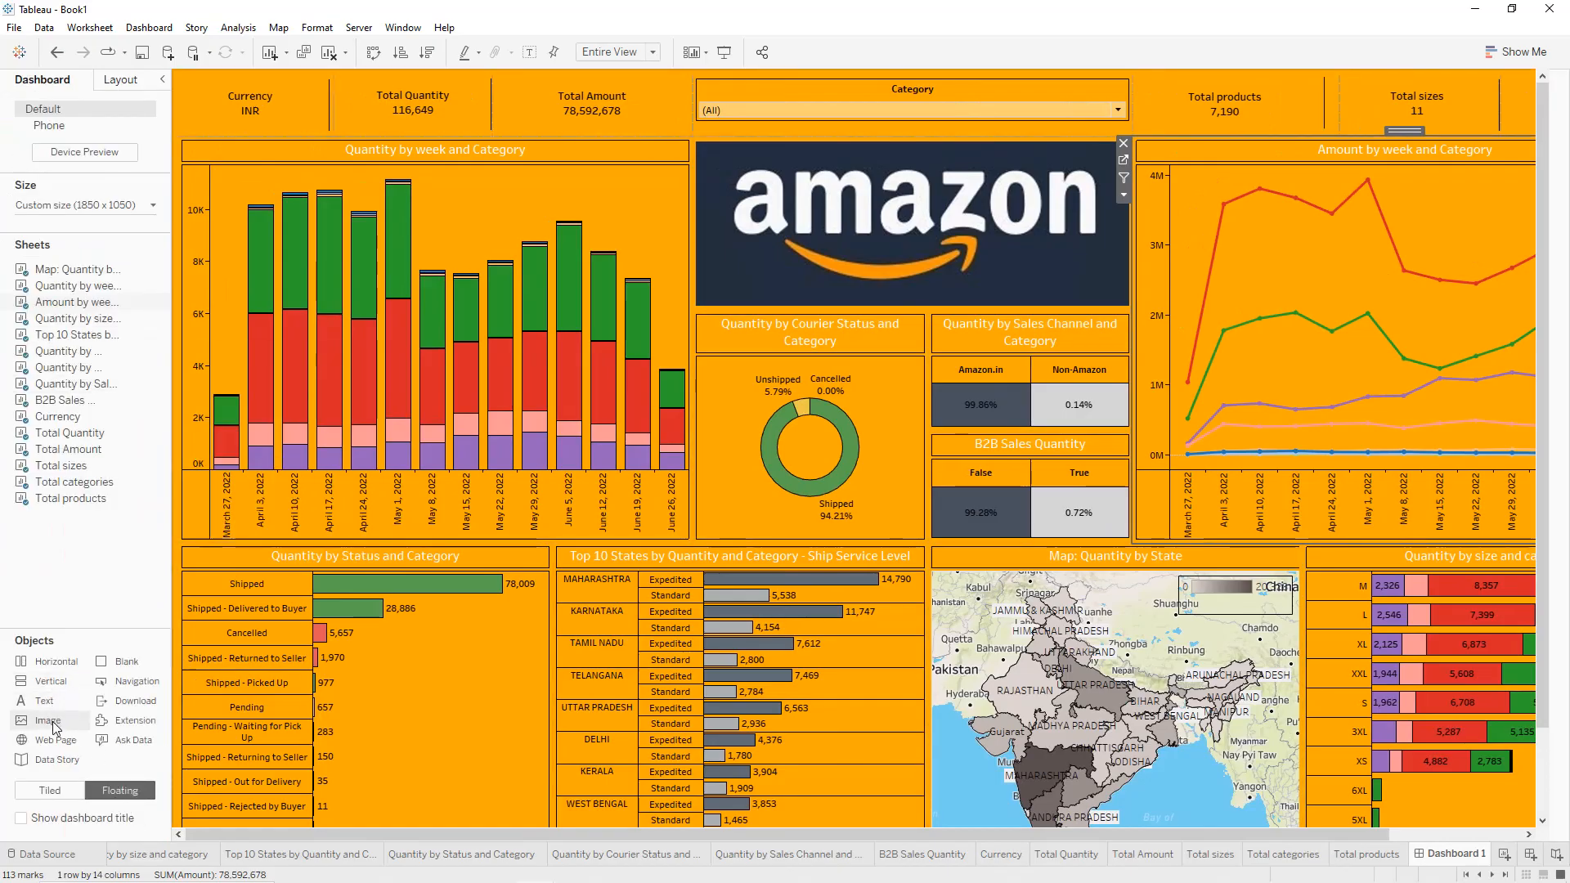
drag(54, 726, 245, 135)
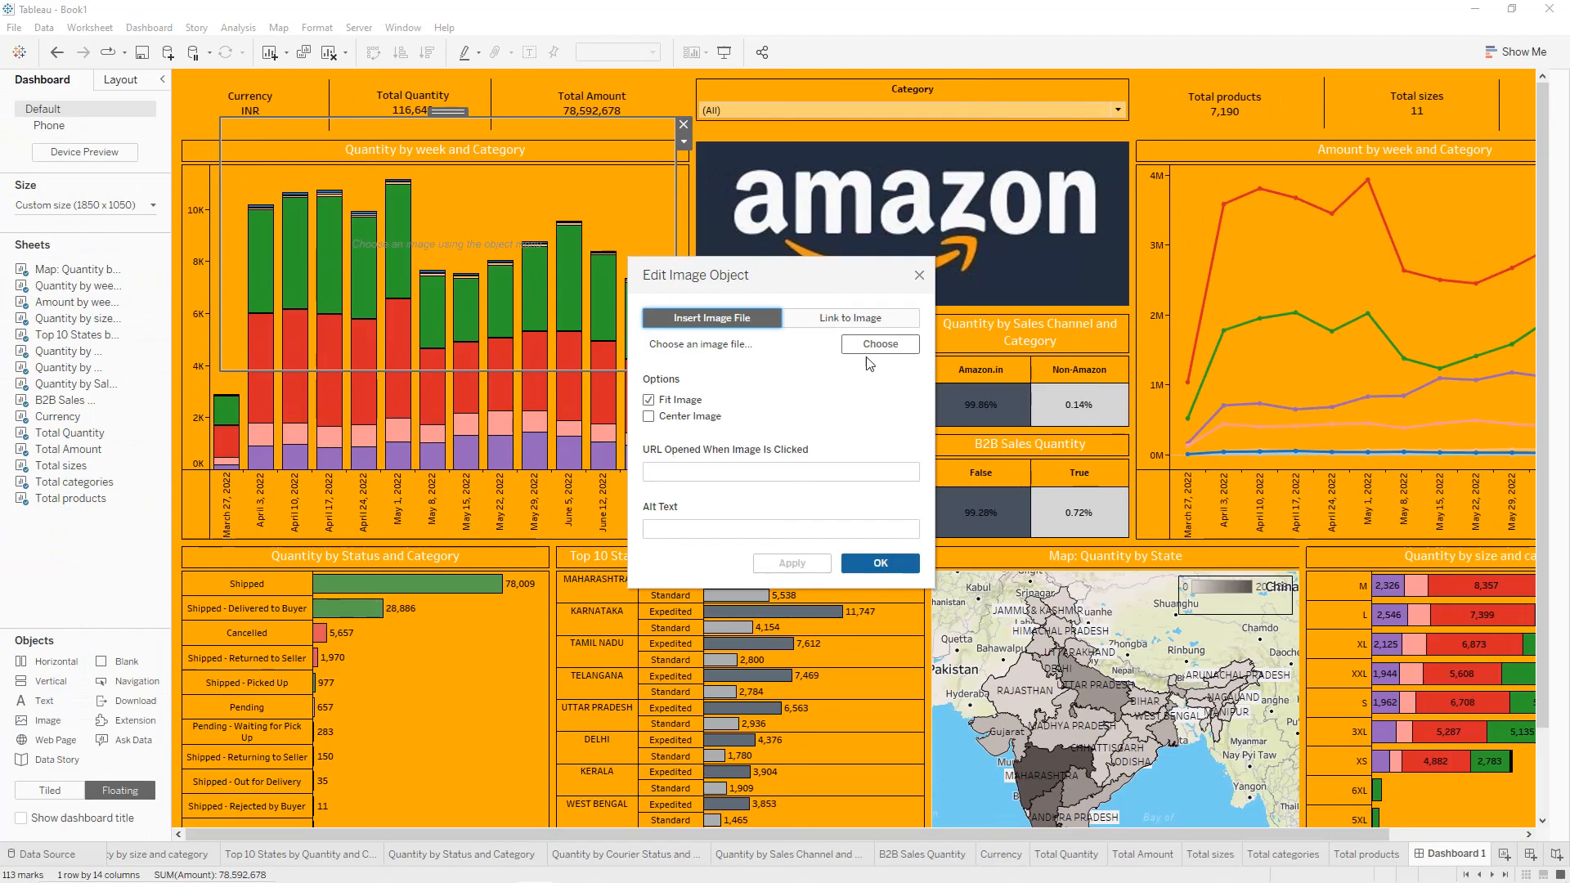
click(648, 417)
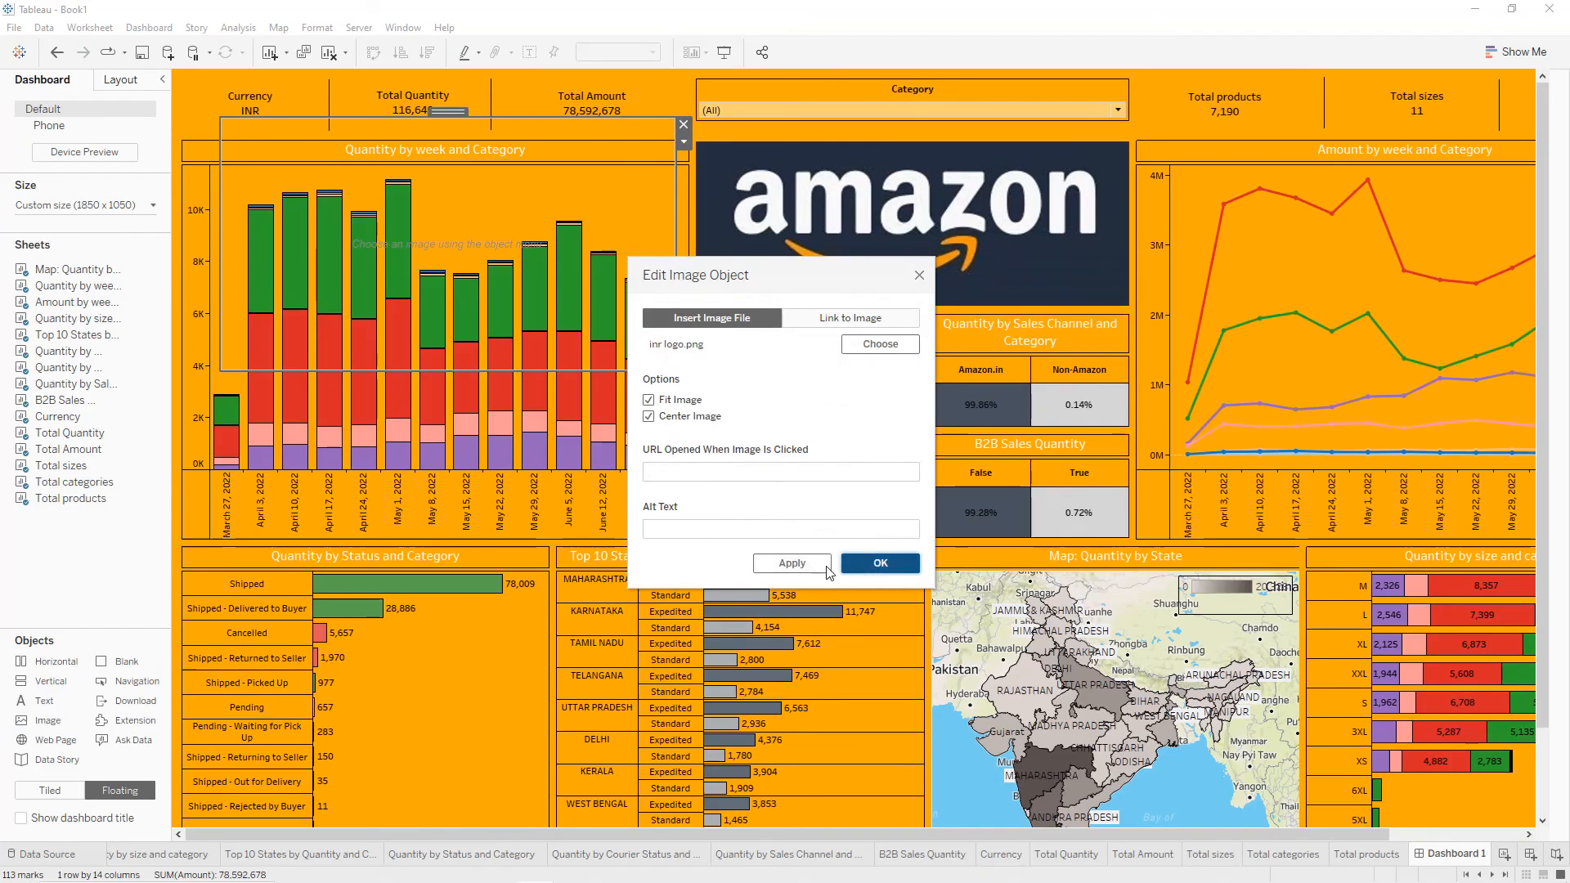
click(852, 565)
drag(676, 371, 195, 80)
click(252, 179)
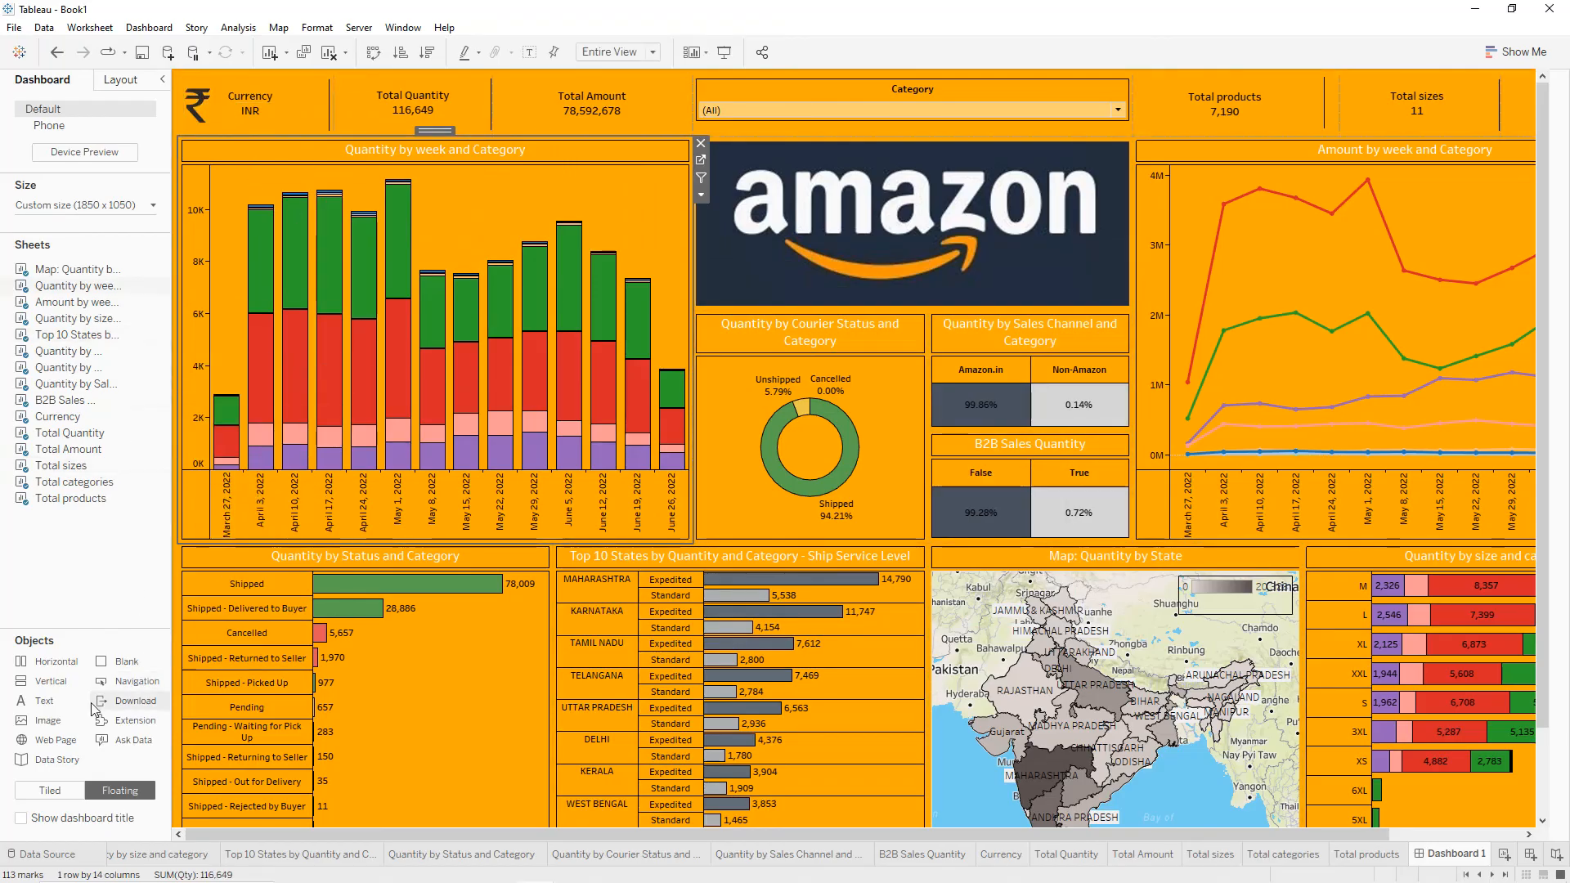
Add a floating image object with quantity logo.png, fitted and centred, and shrink it to an icon beside the Total Quantity text.
drag(45, 720, 458, 254)
click(881, 344)
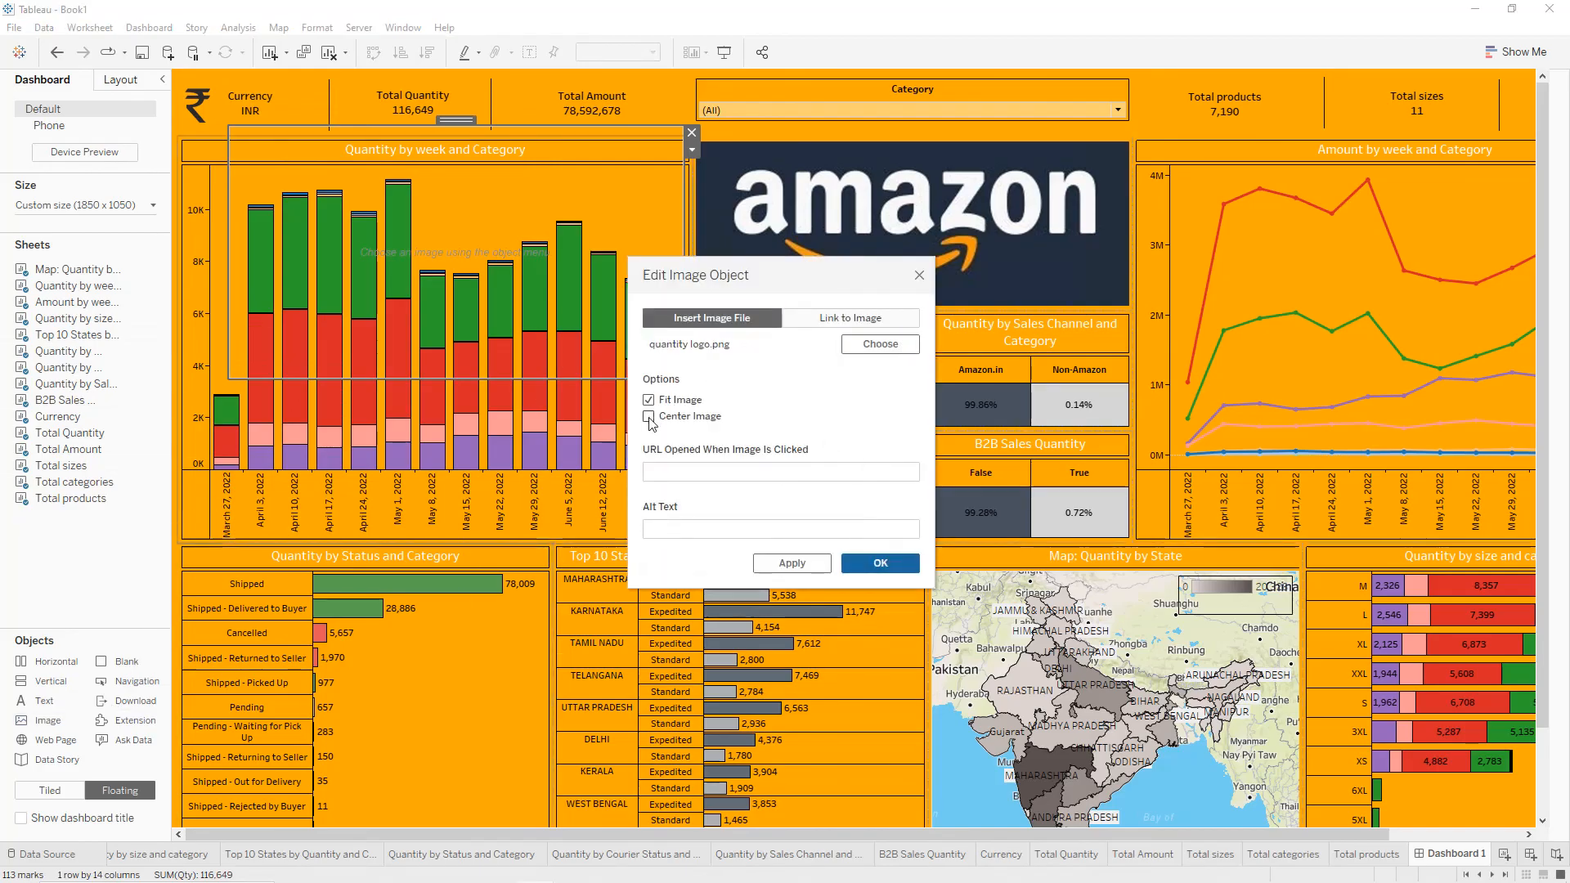
click(881, 563)
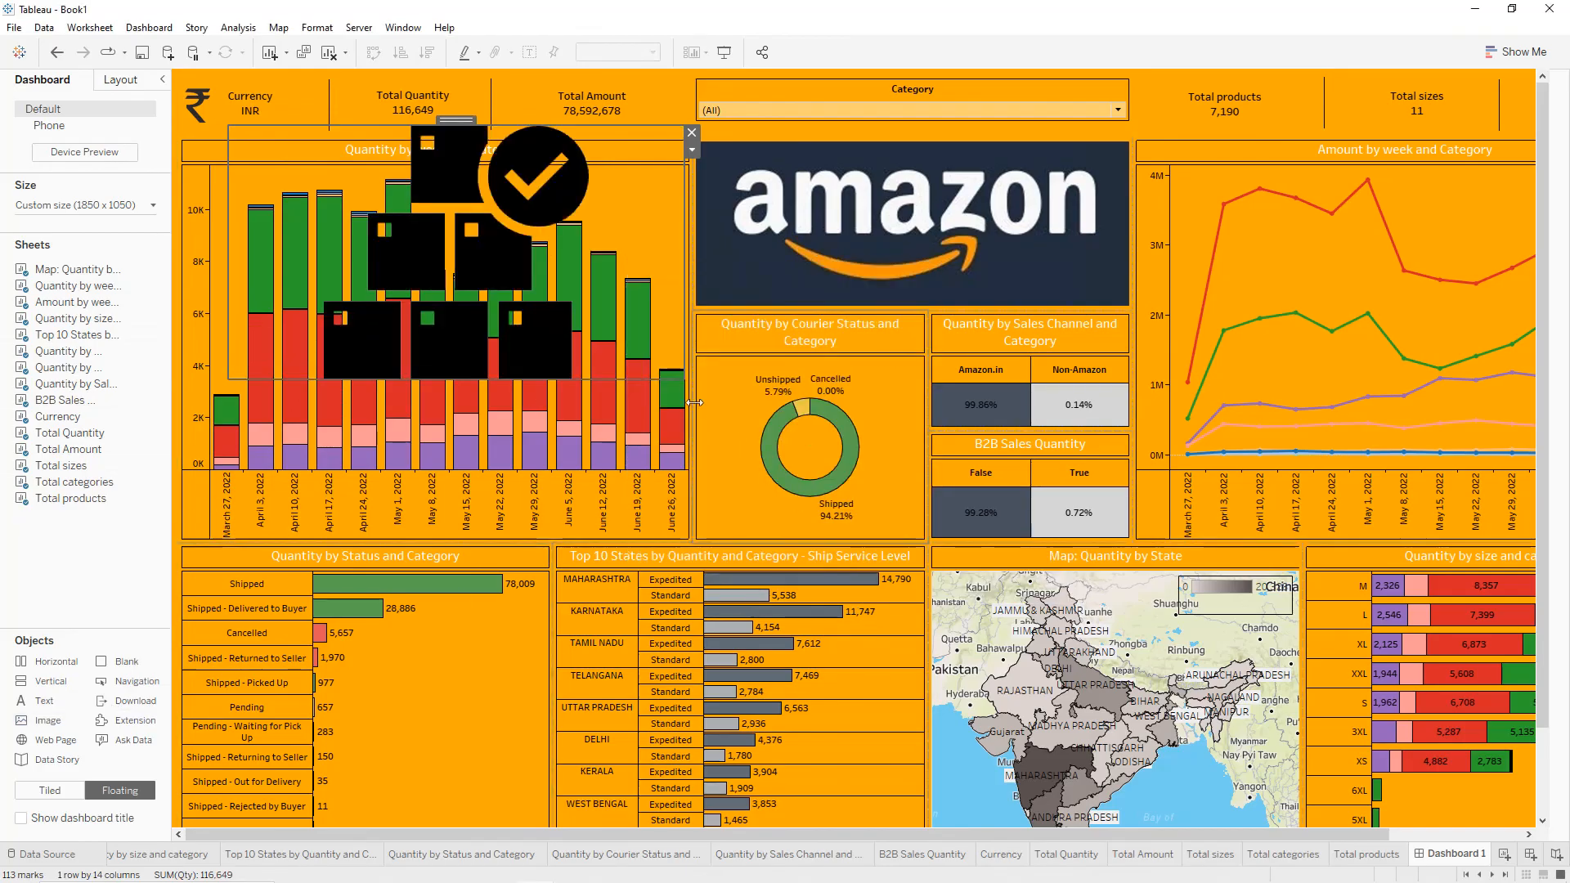
drag(681, 379, 347, 85)
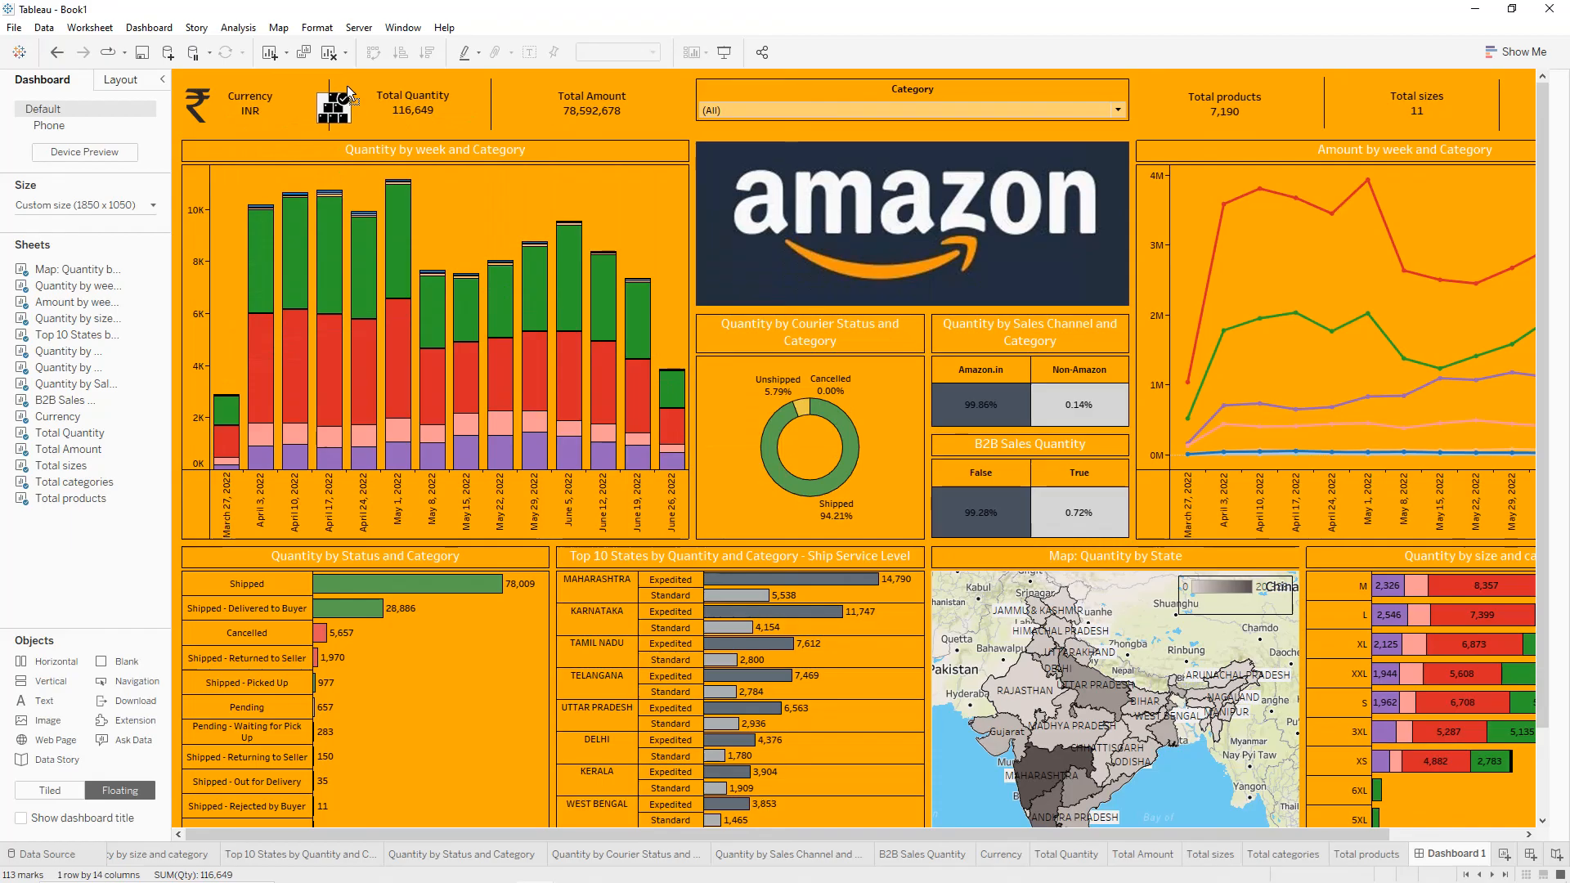
click(385, 150)
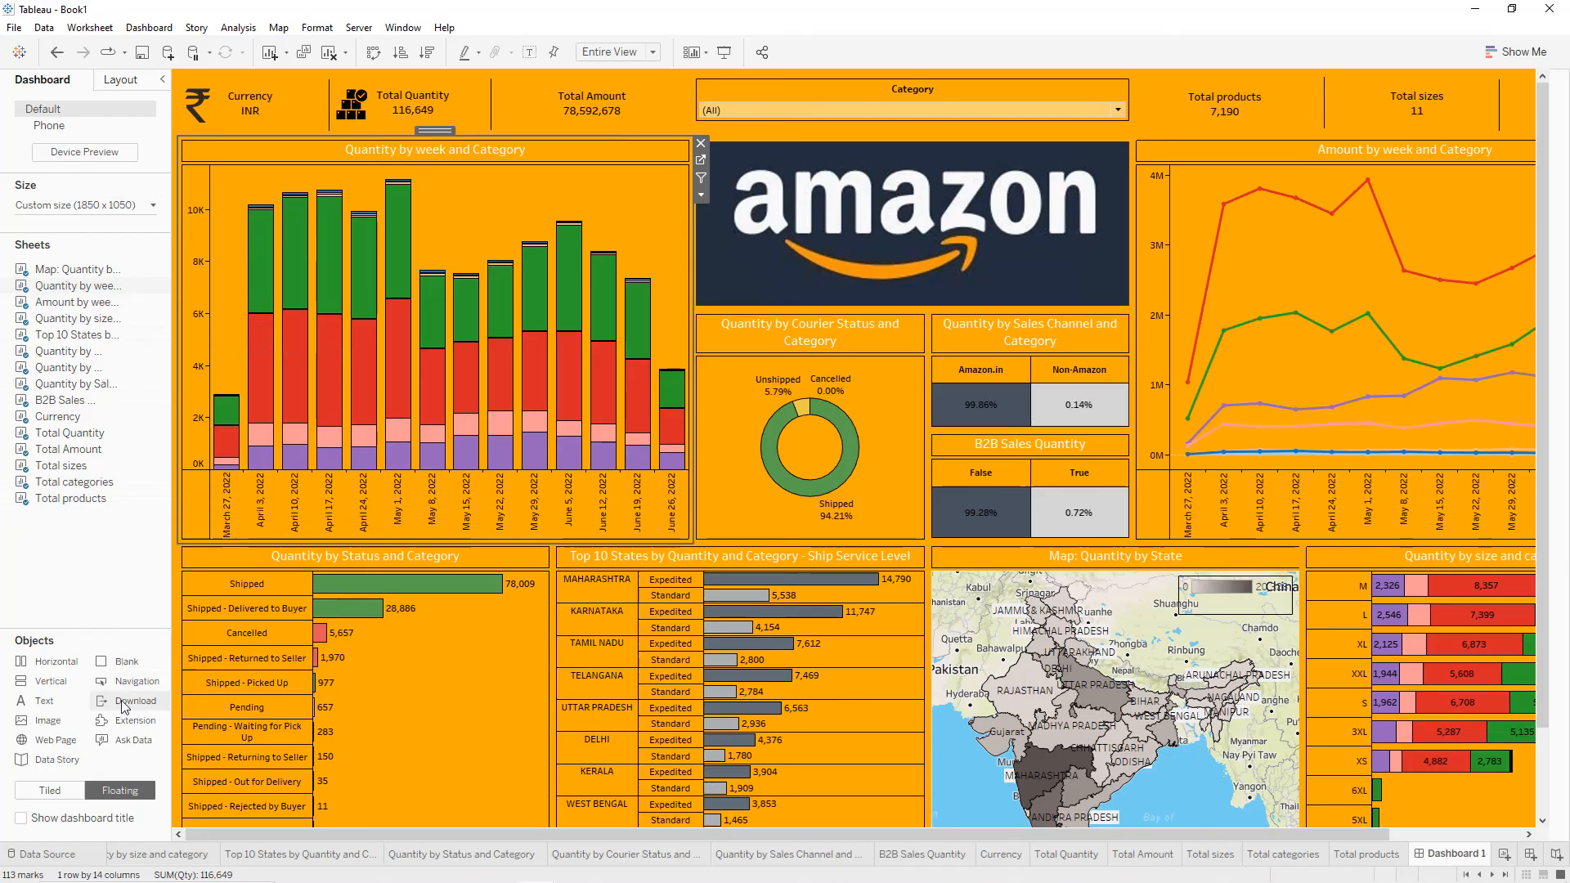
Add a floating image object with amount logo.png, fitted and centred, and shrink it to an icon beside the Total Amount text.
drag(48, 721, 239, 136)
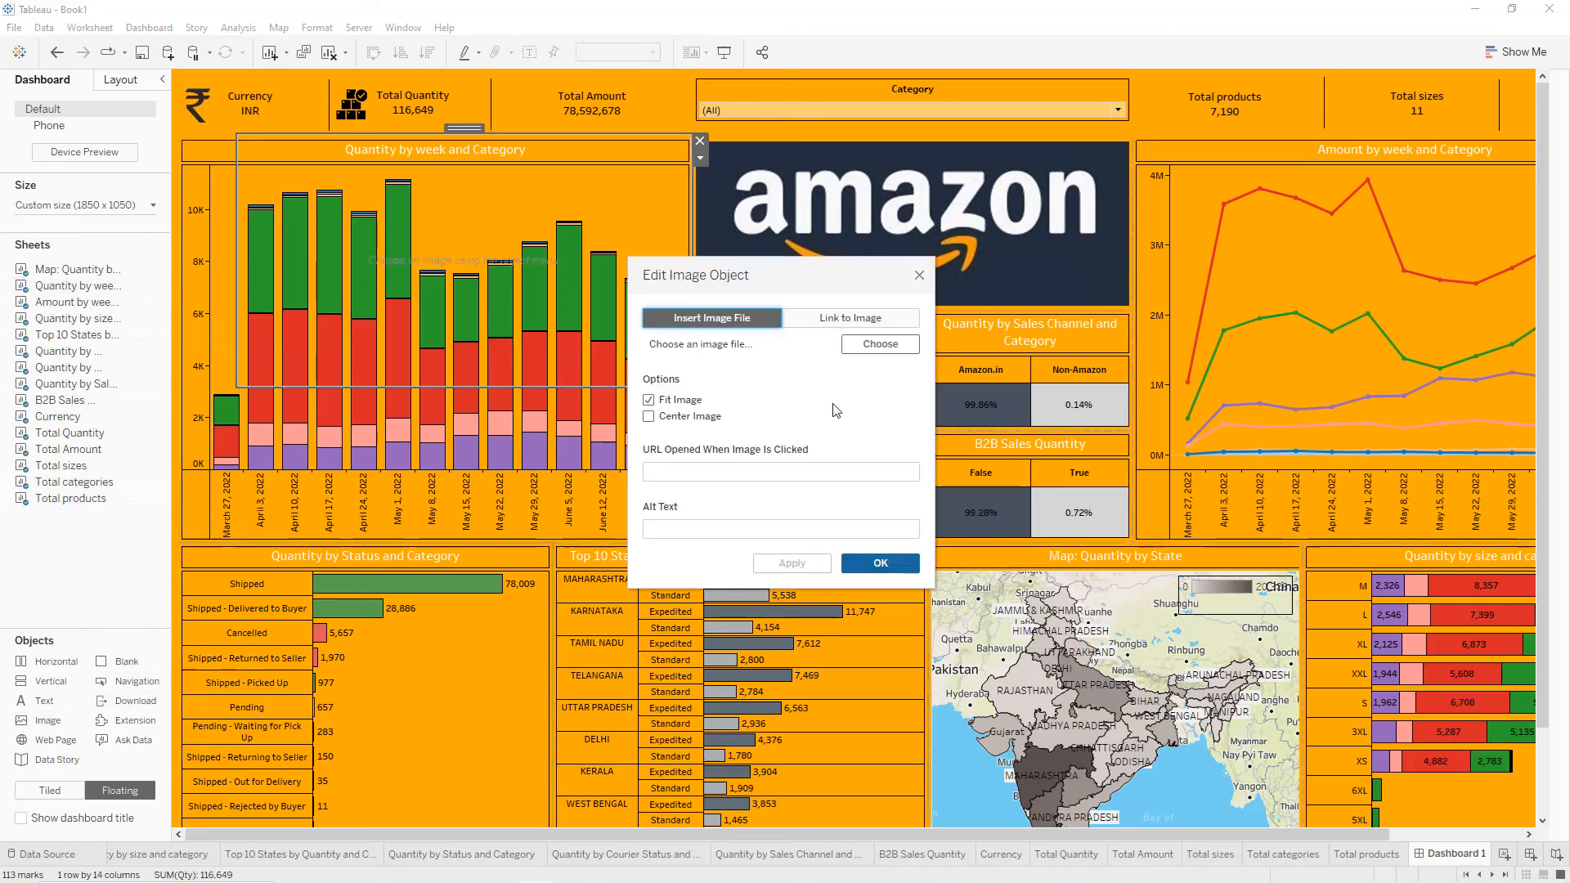
click(650, 418)
click(880, 343)
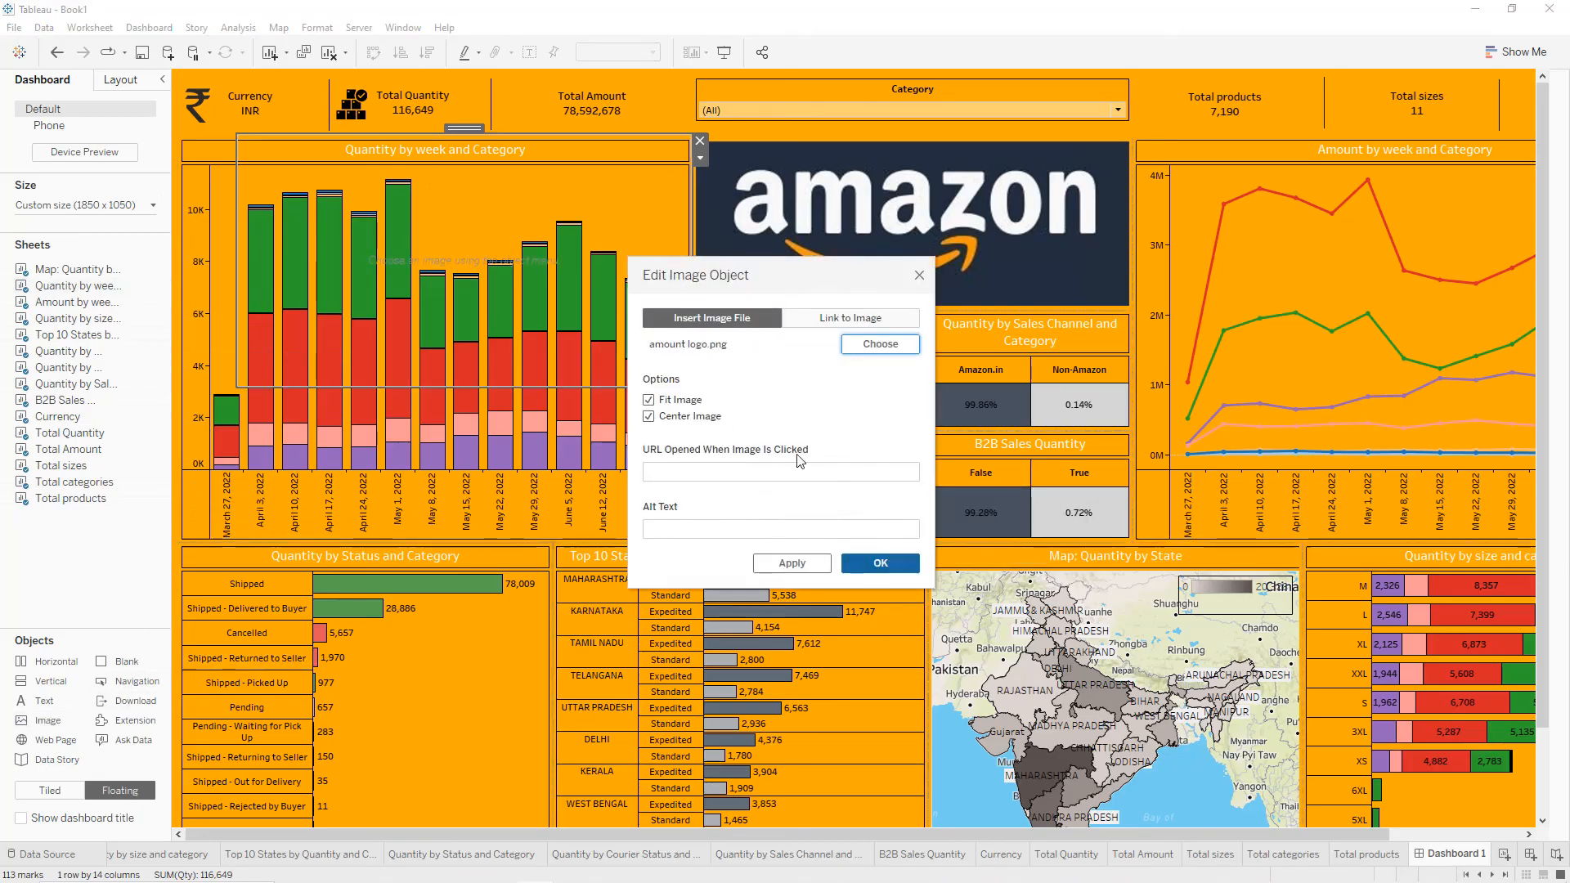
click(792, 564)
click(880, 562)
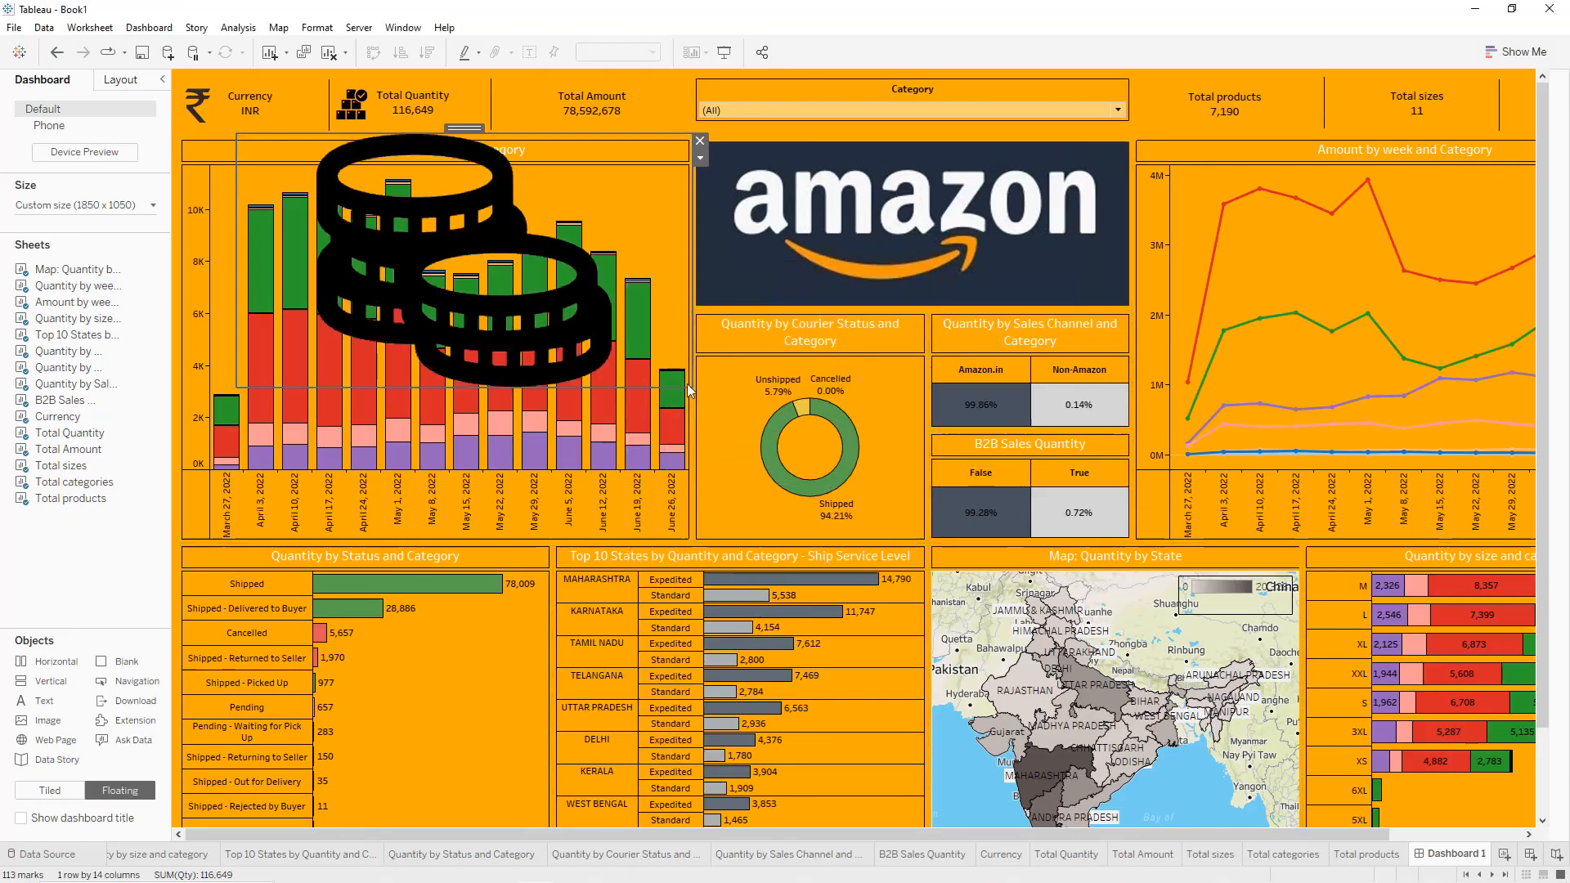
drag(684, 383, 430, 106)
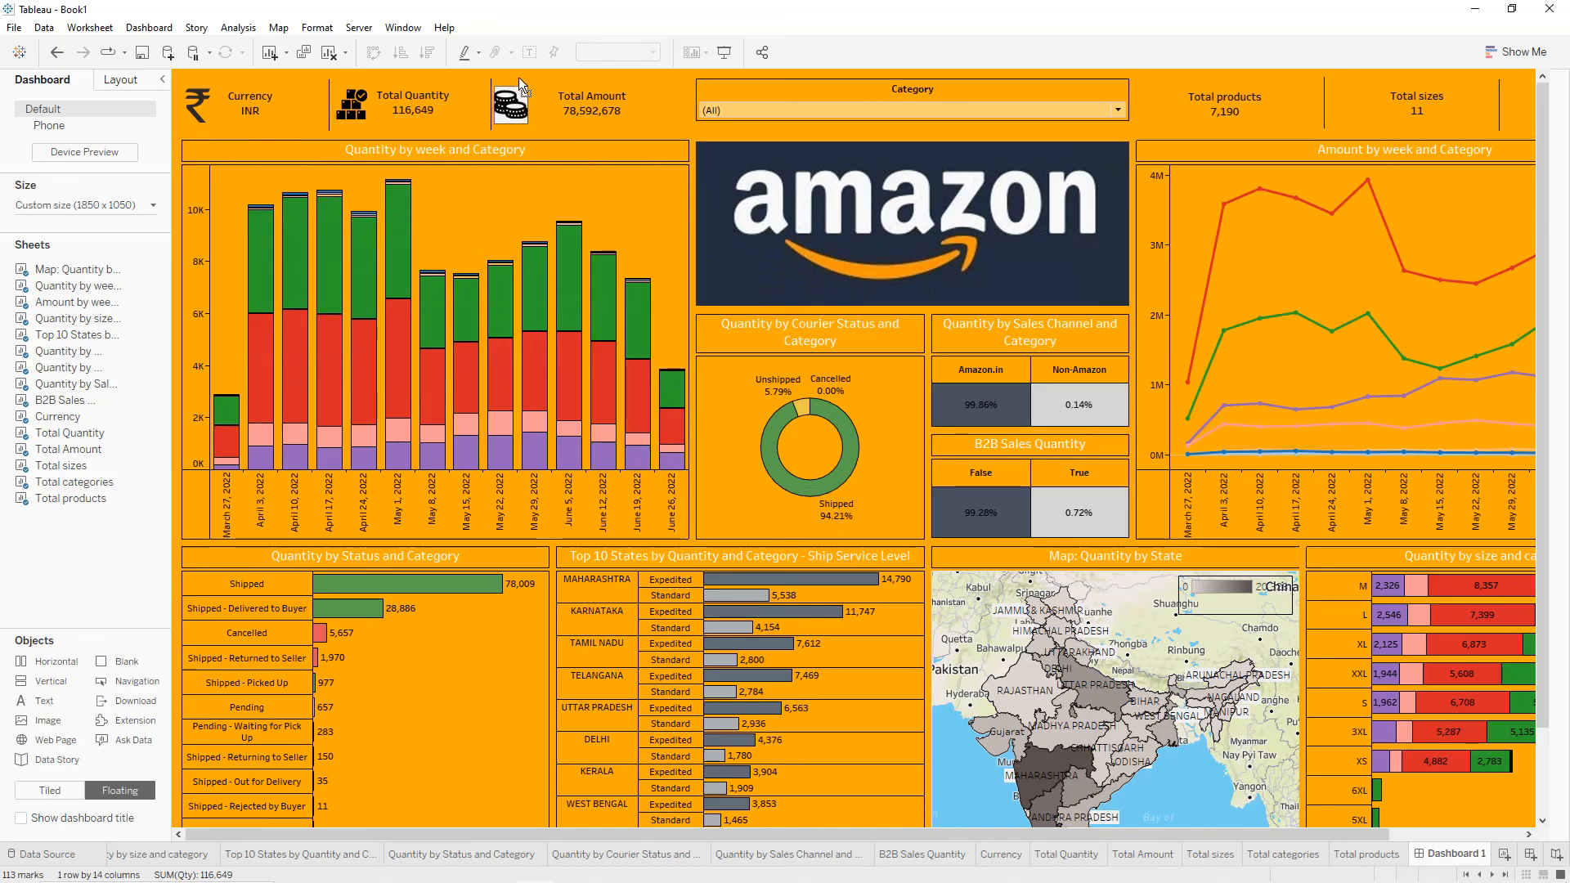
click(623, 184)
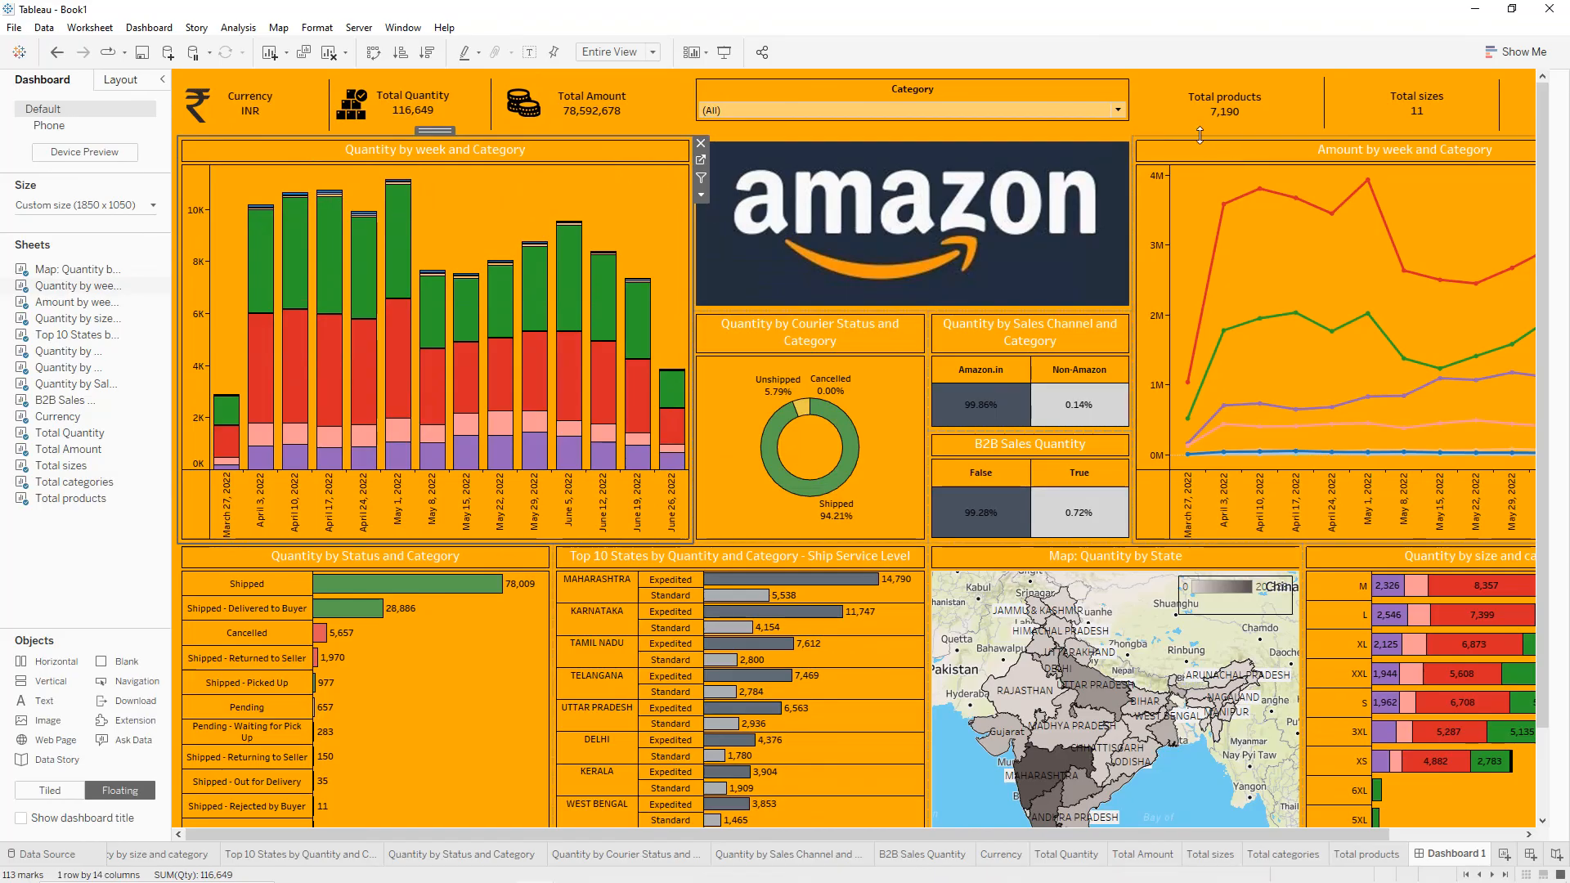
Add a floating image object with the black product list picture, fitted, and shrink it to an icon beside the Total products text.
drag(55, 723, 503, 318)
click(875, 342)
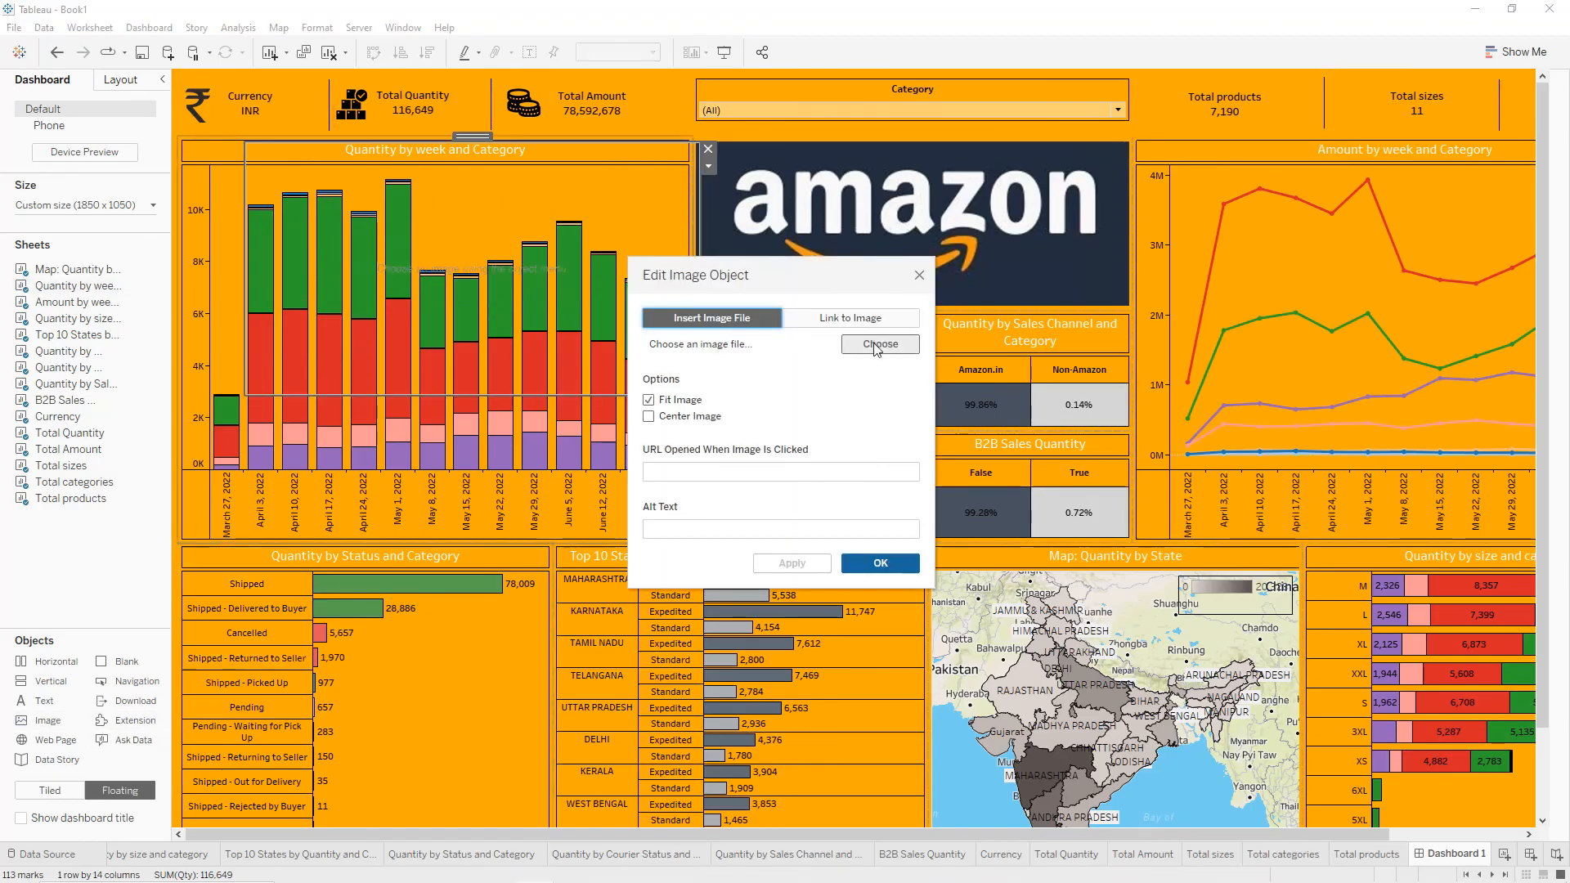
click(867, 561)
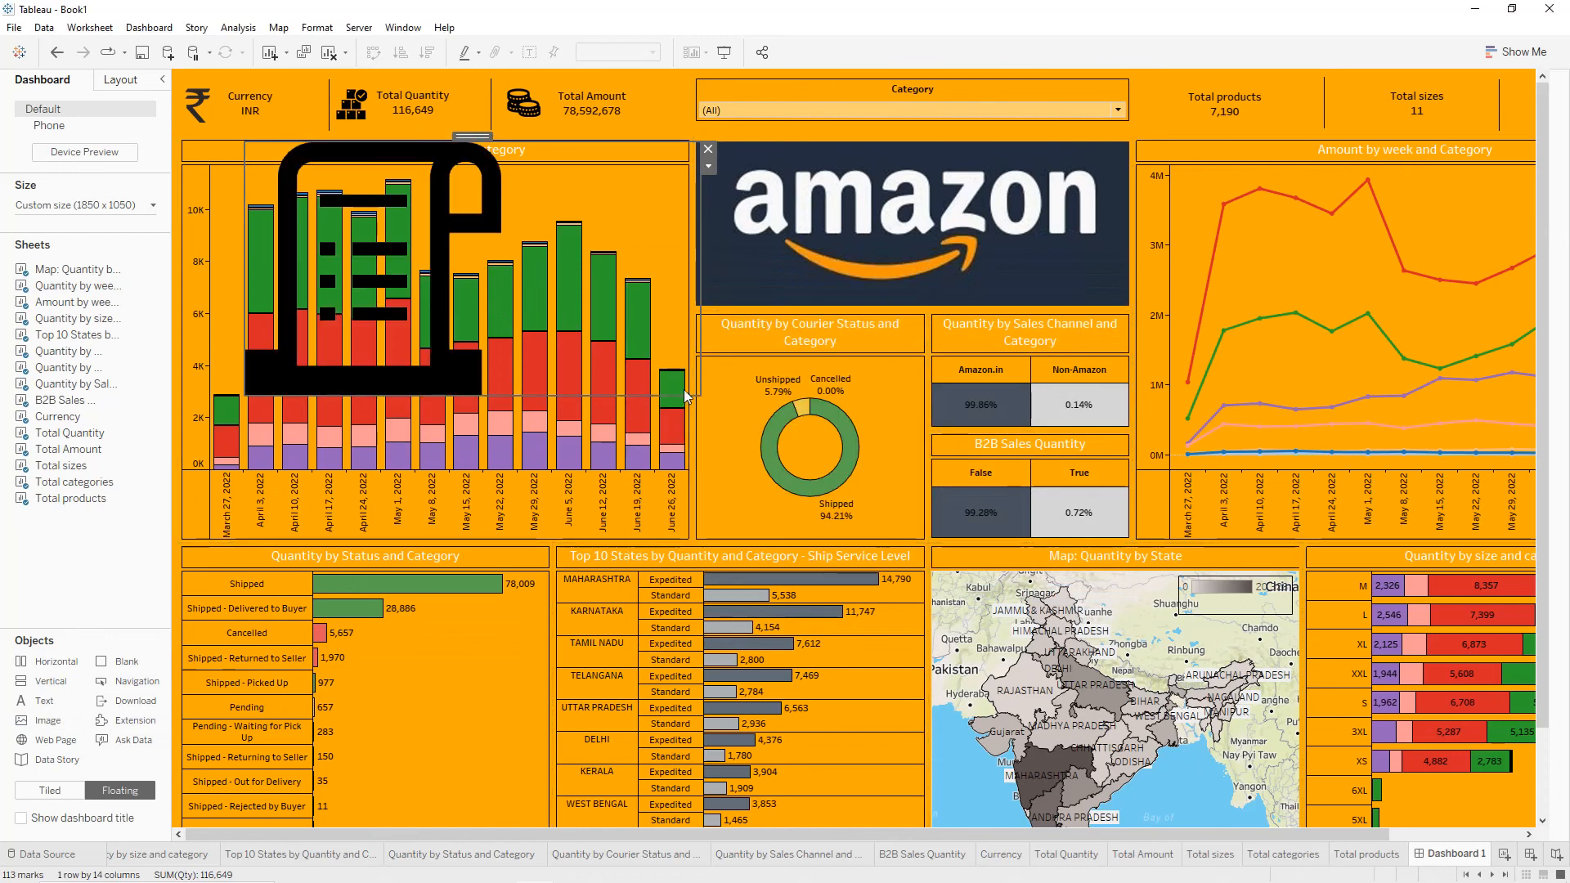
drag(699, 395, 1165, 77)
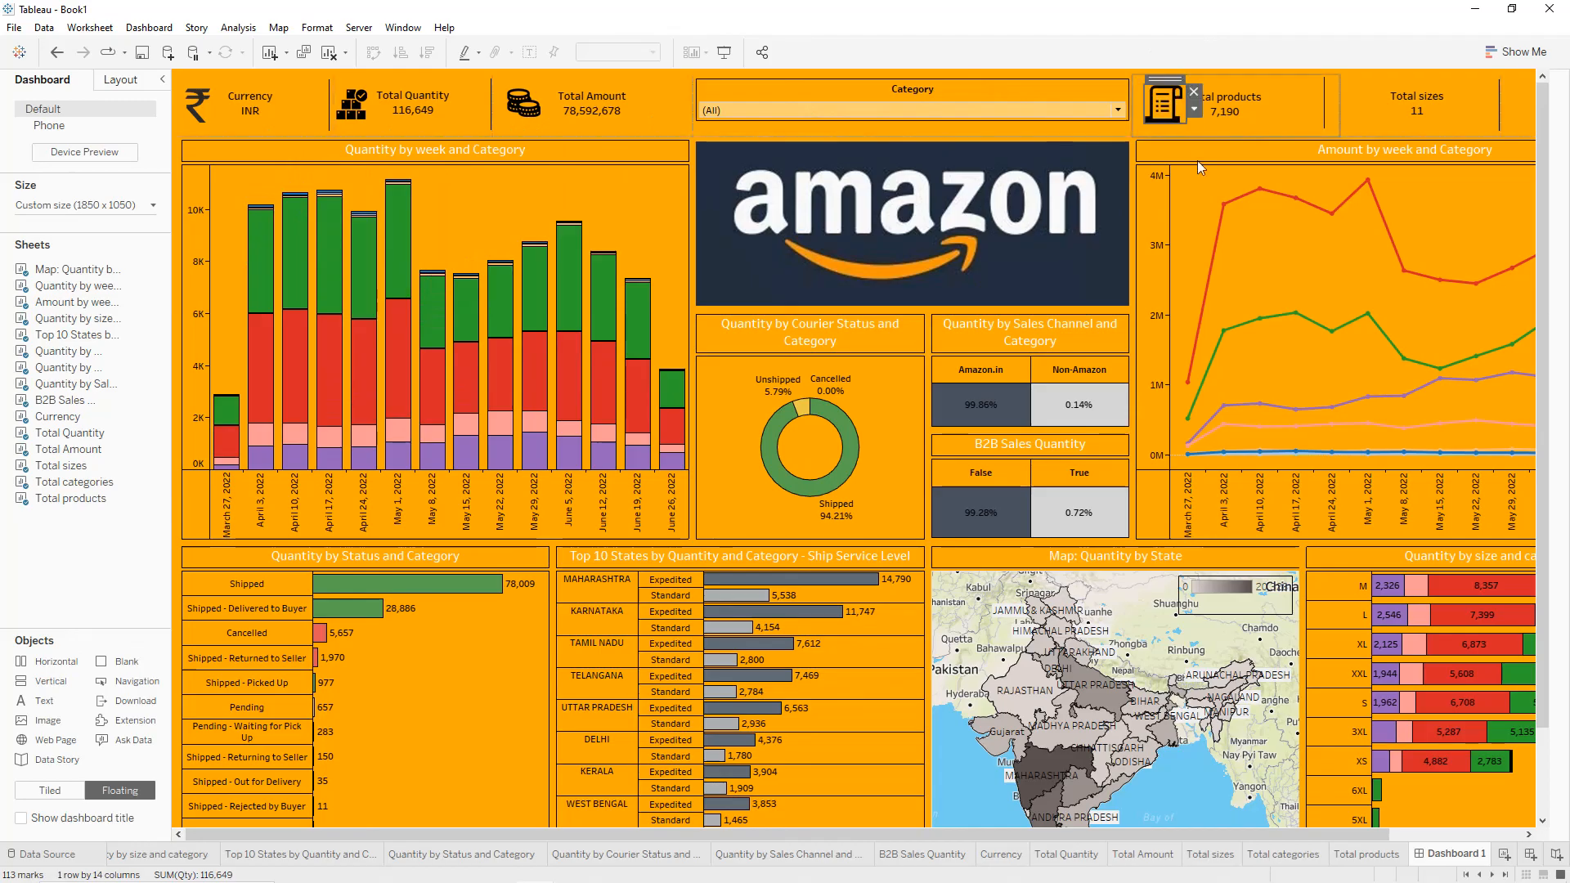
click(1197, 190)
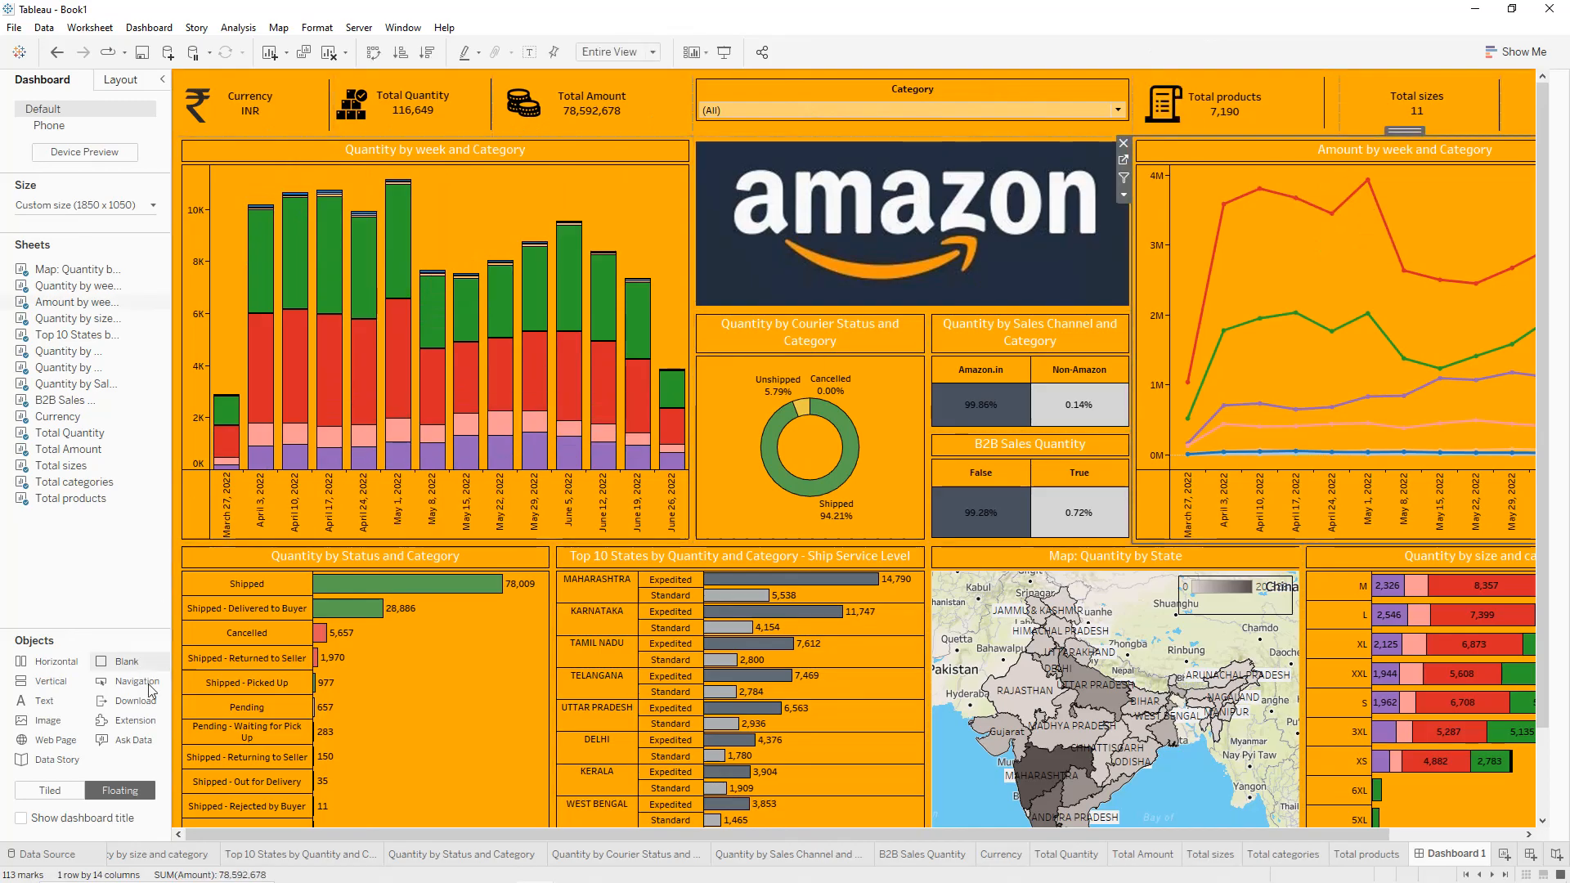
Add a floating image object with the black price tag picture, fitted, and shrink it to an icon beside the Total sizes text.
drag(65, 725, 258, 156)
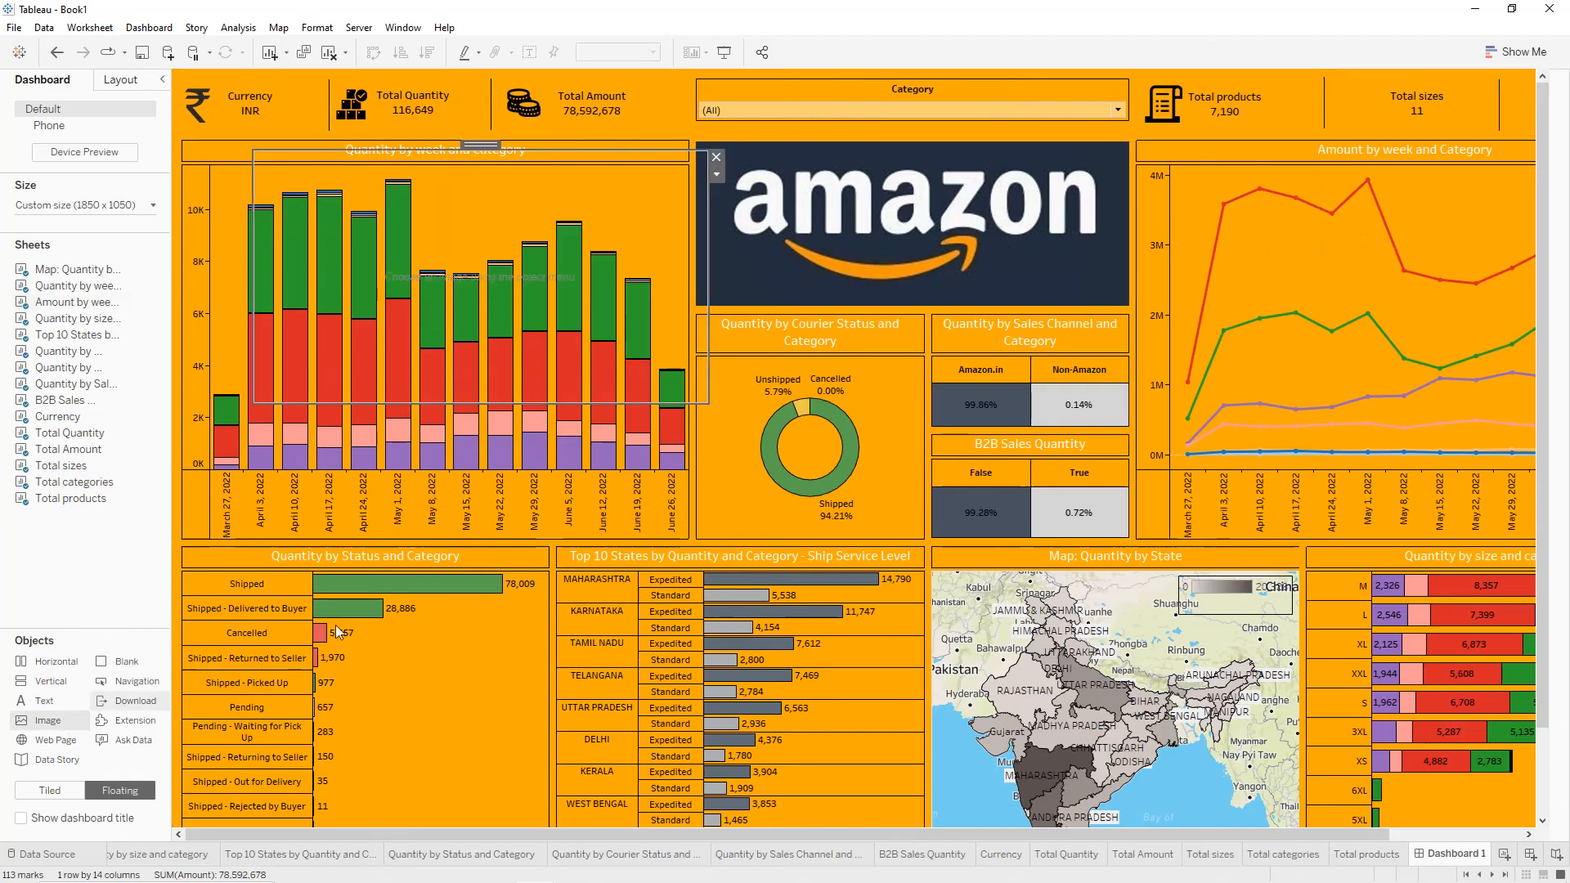
click(891, 570)
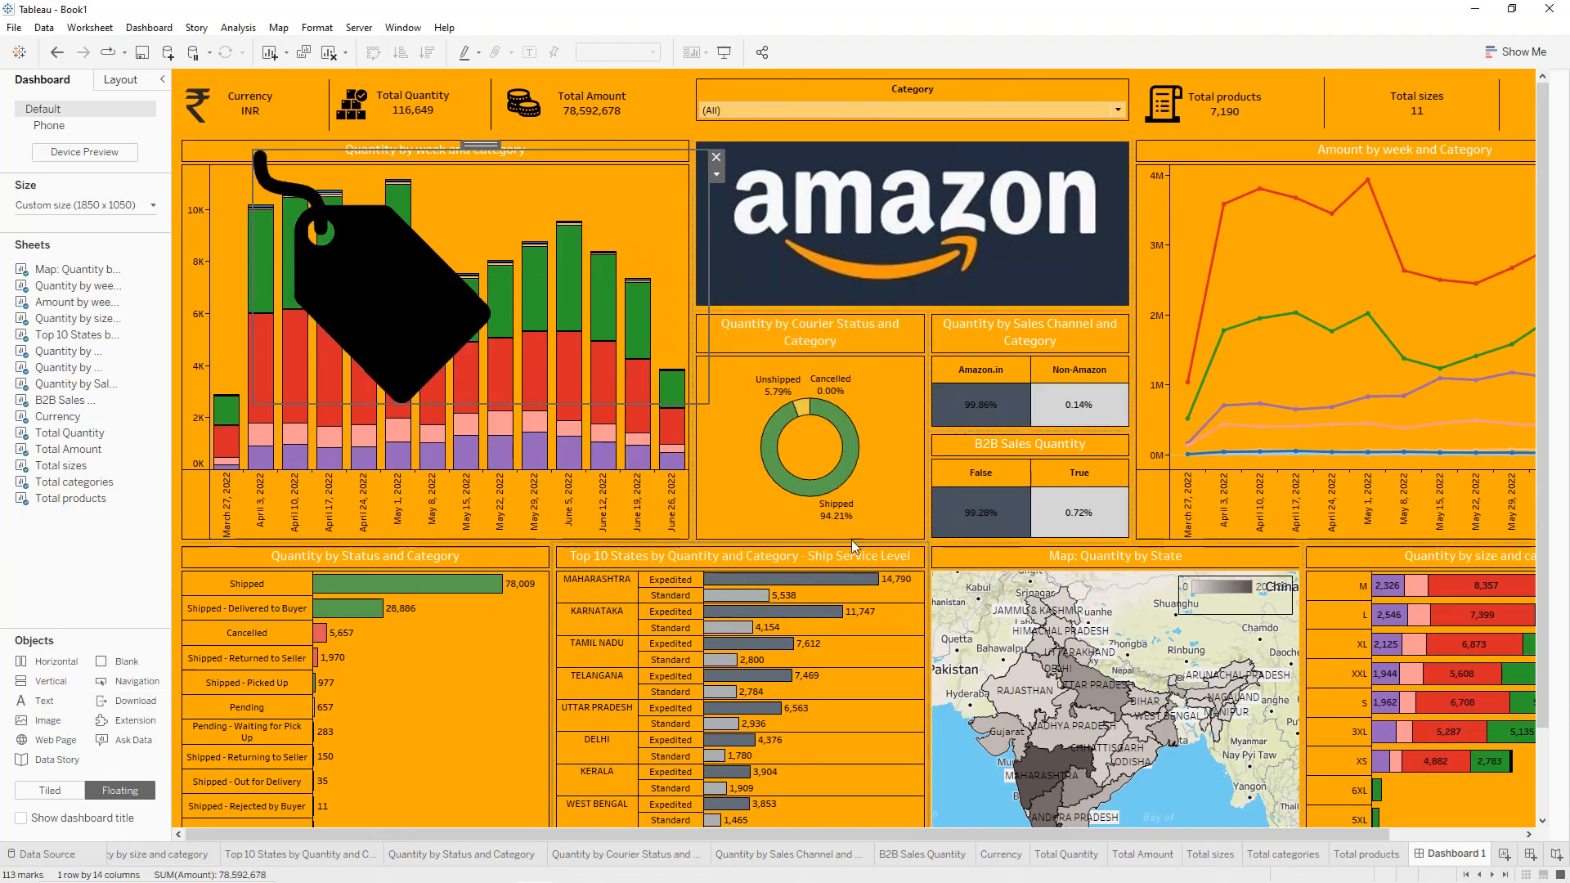
drag(702, 398, 1253, 91)
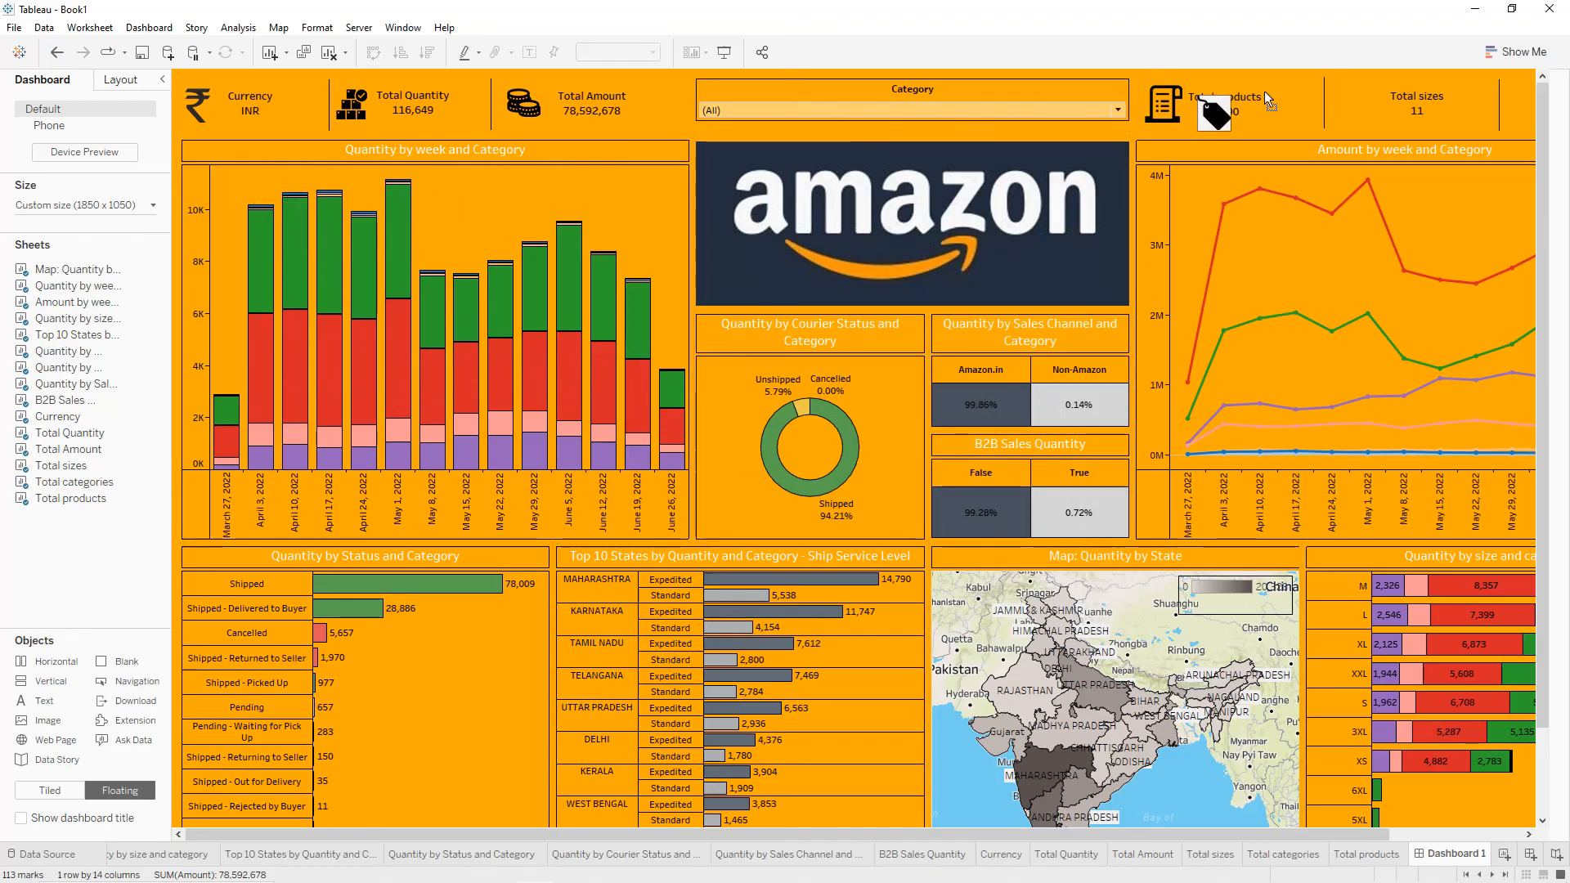
drag(1372, 82, 1368, 80)
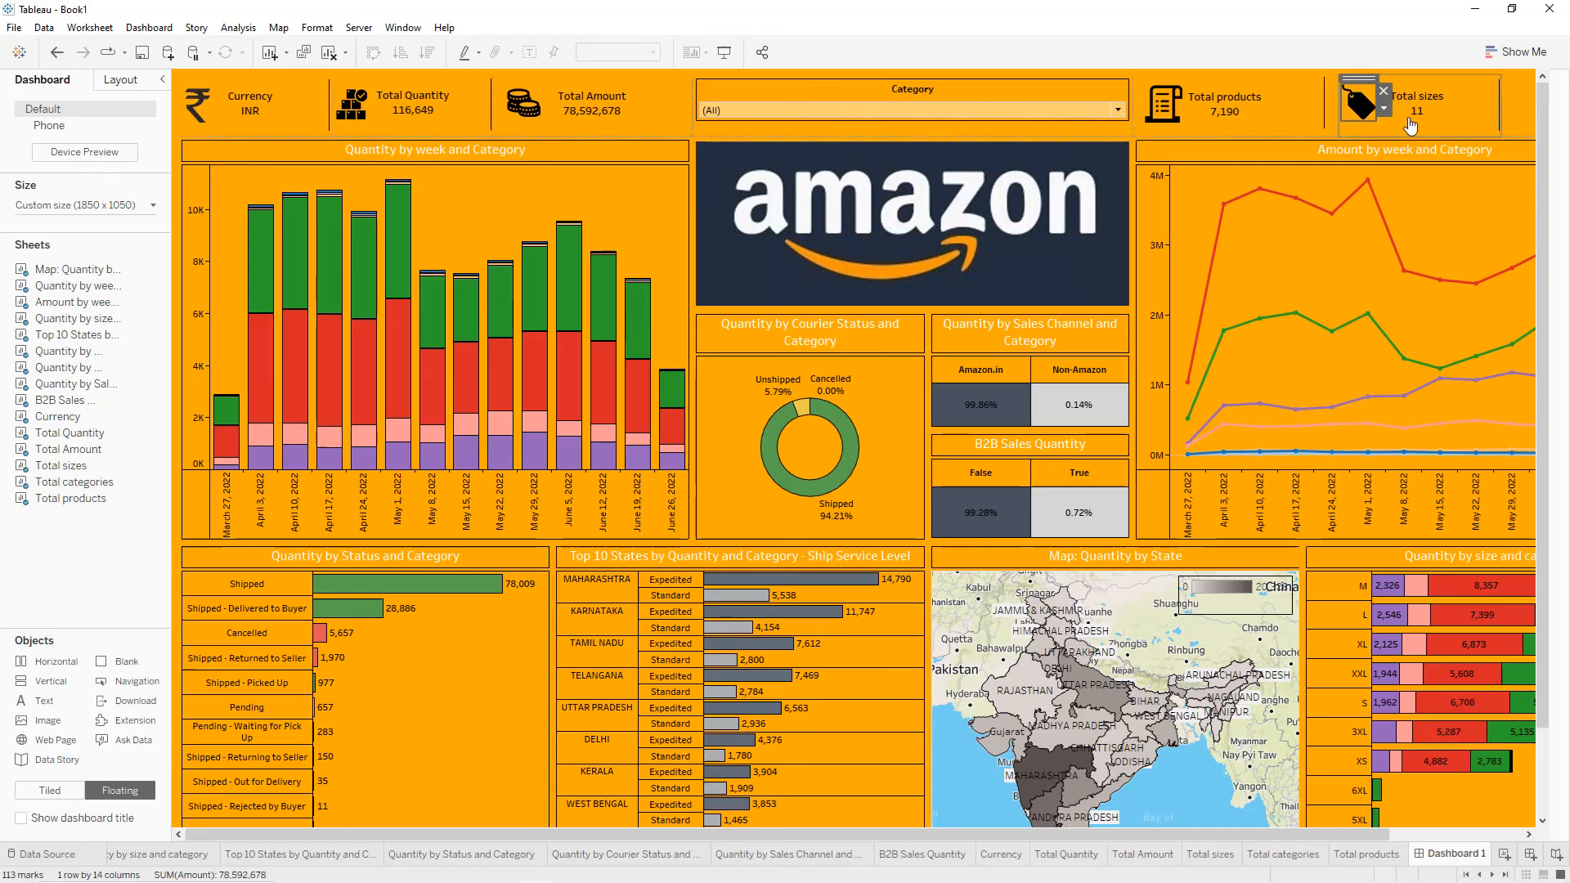
Add a floating image object with categories logo.jpg.png, fitted, and shrink it to an icon beside the Total categories text.
drag(1319, 832, 1464, 826)
click(1488, 100)
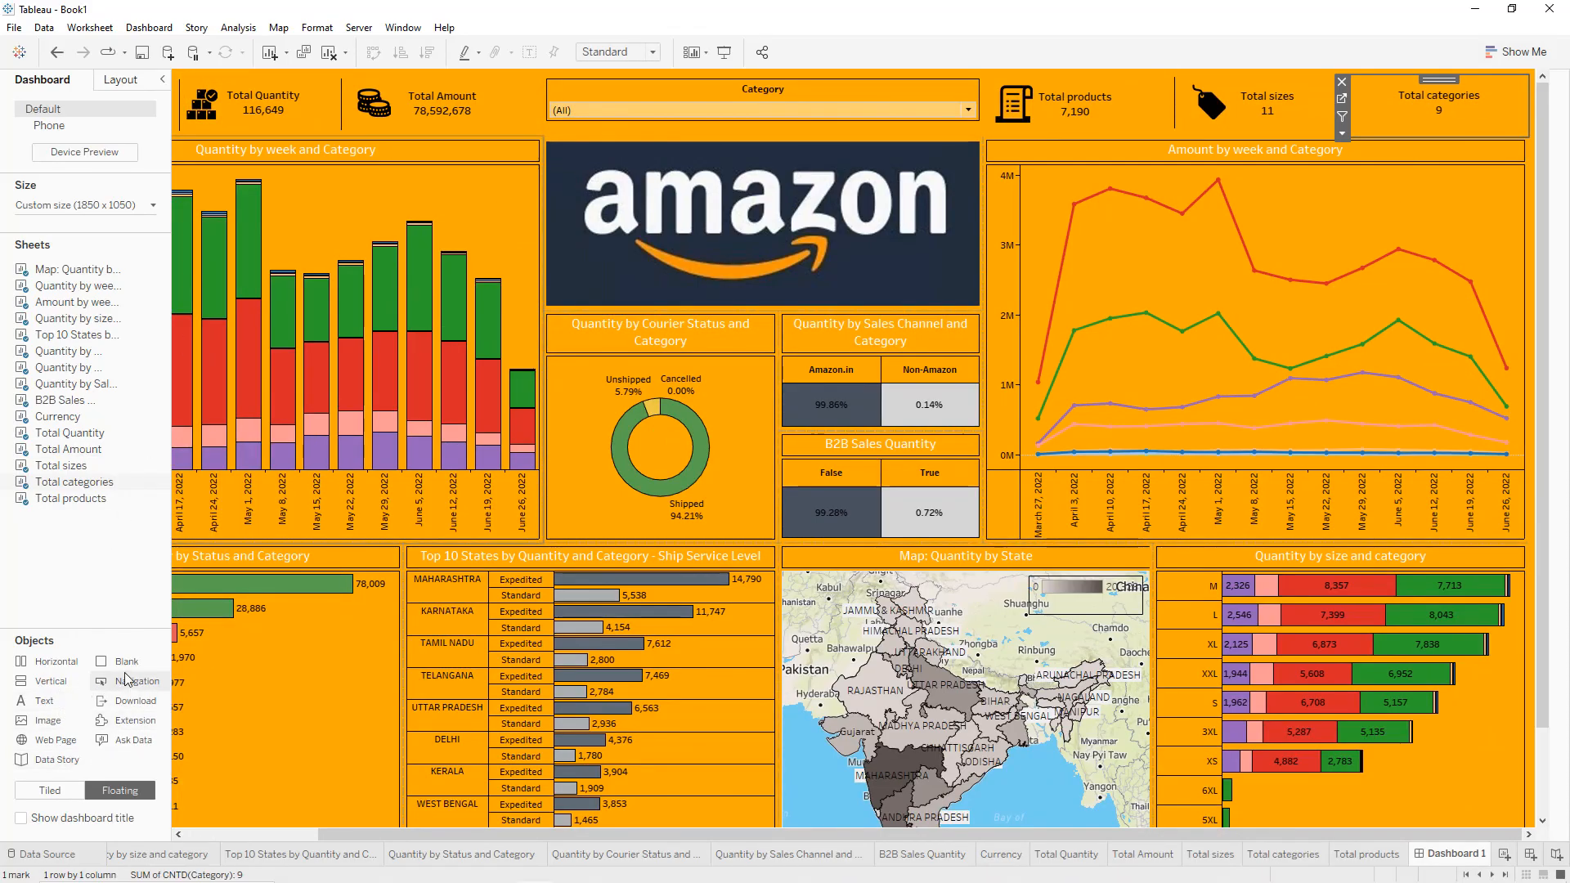
drag(71, 723, 466, 499)
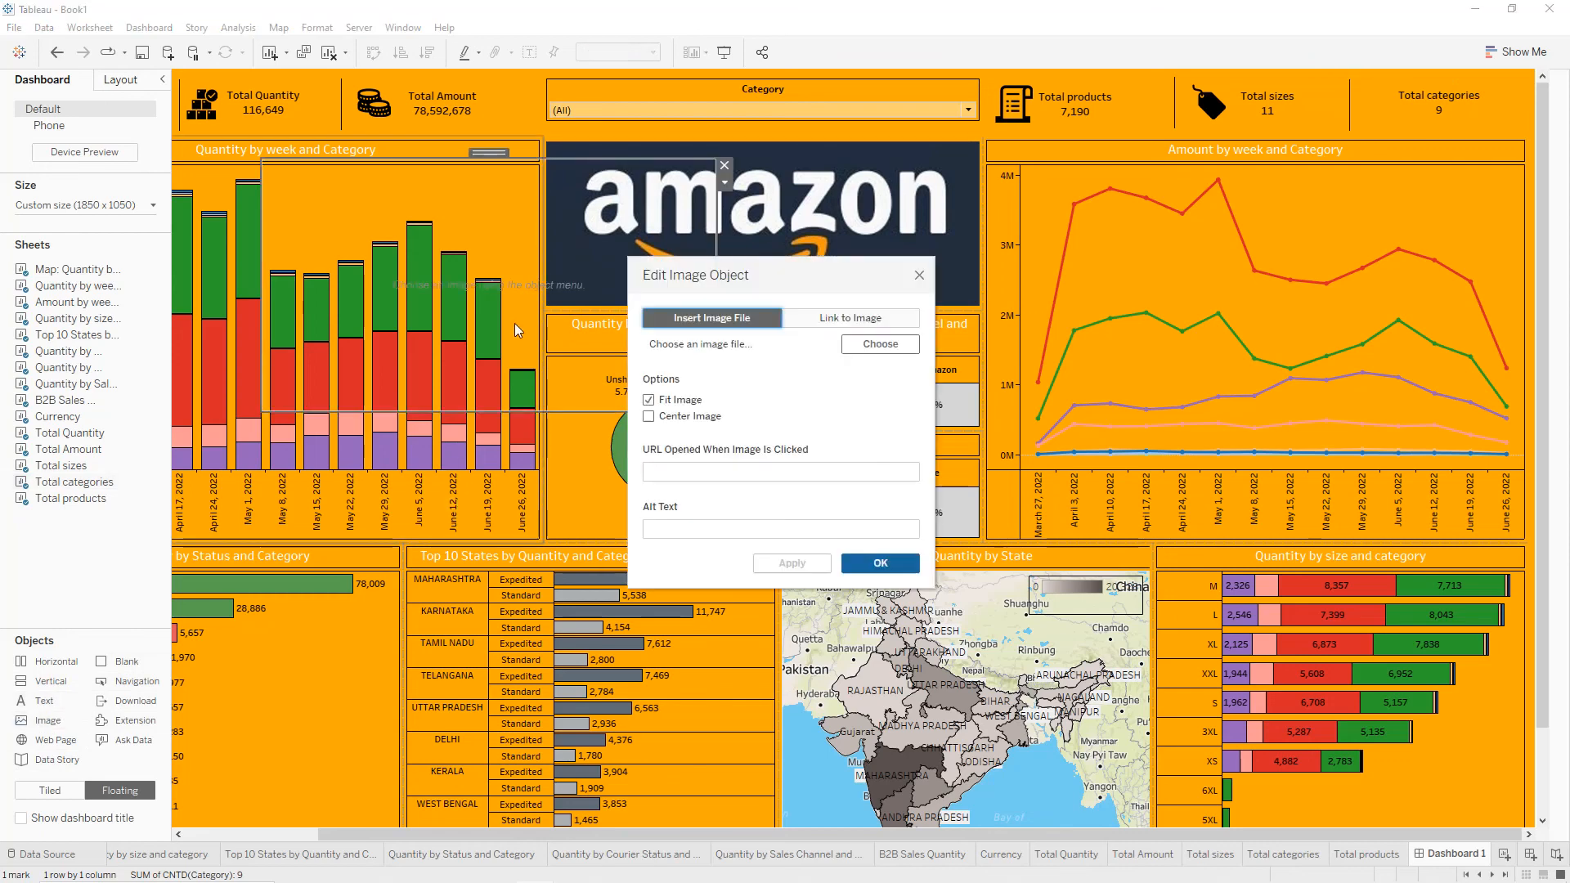
click(880, 343)
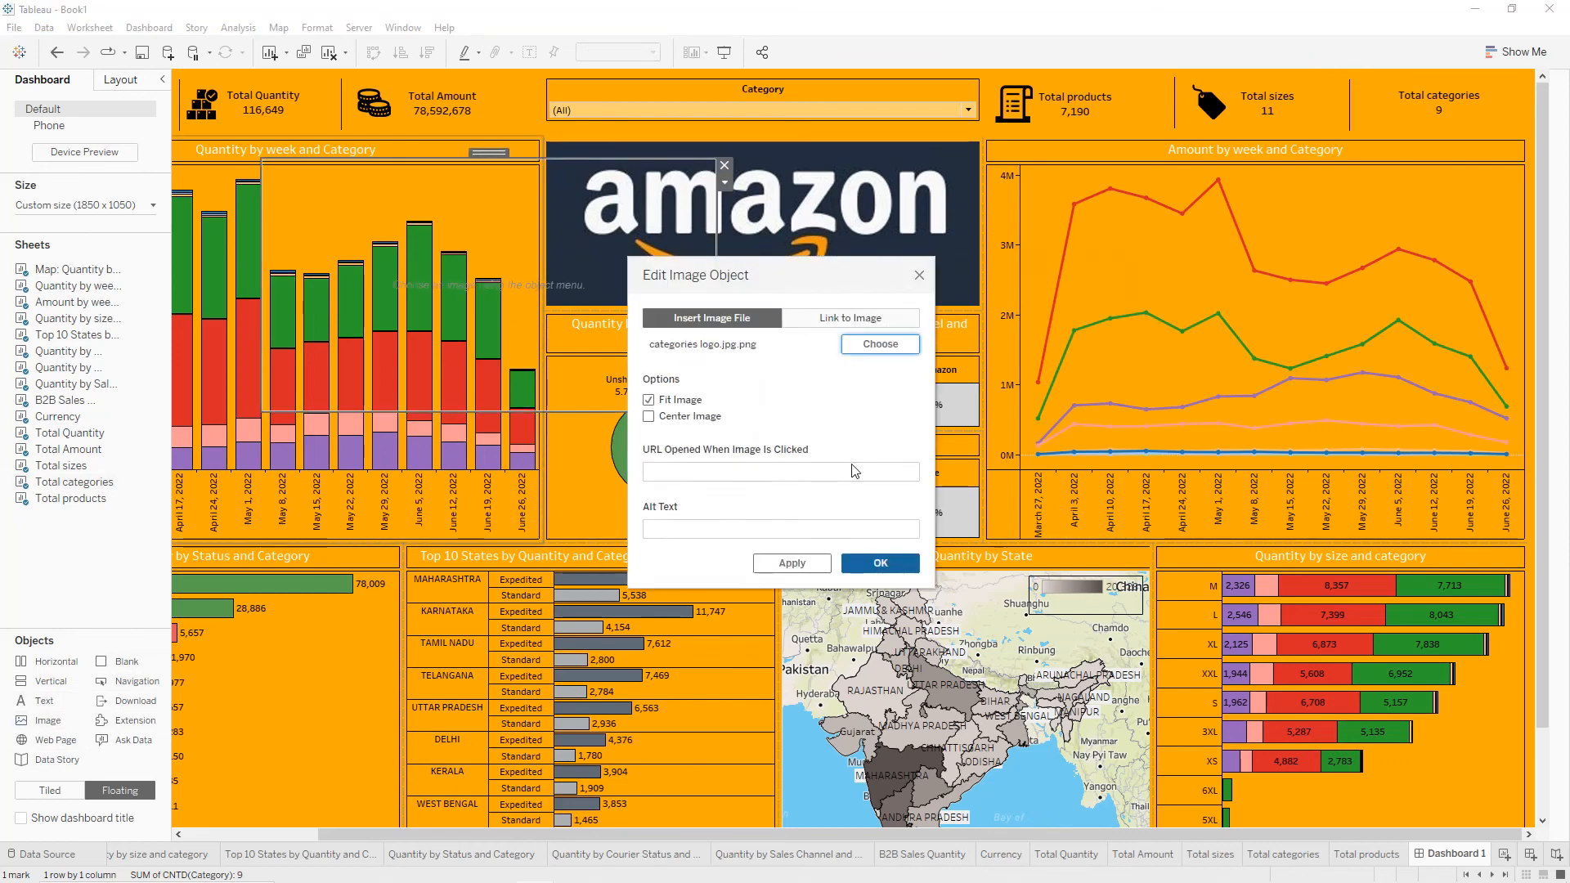
click(880, 562)
drag(715, 417, 303, 208)
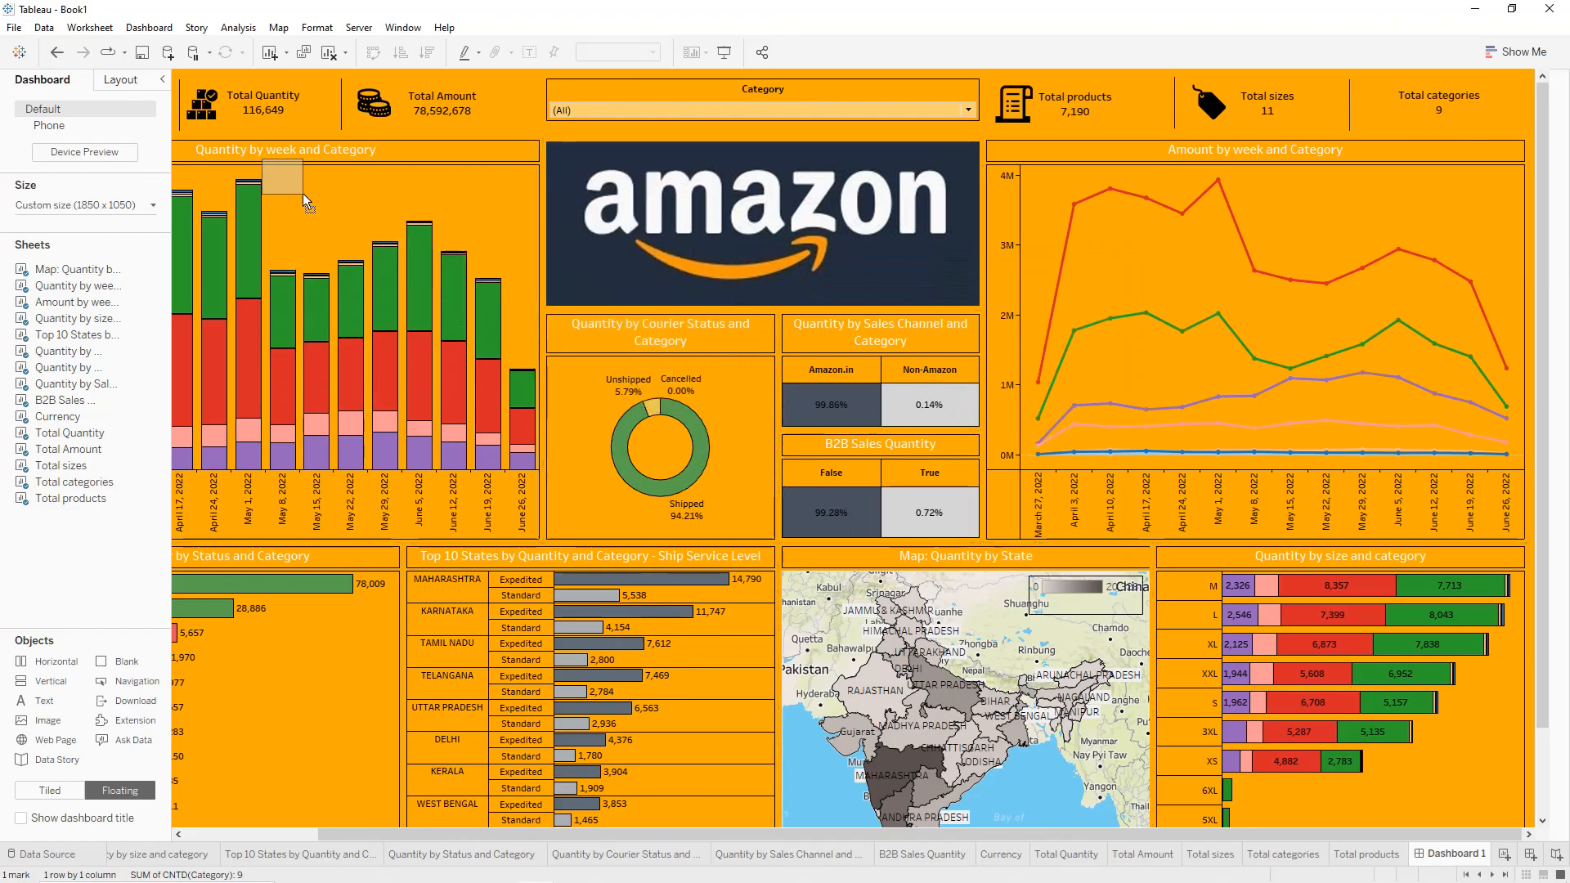
drag(301, 193, 597, 197)
drag(840, 170, 1377, 92)
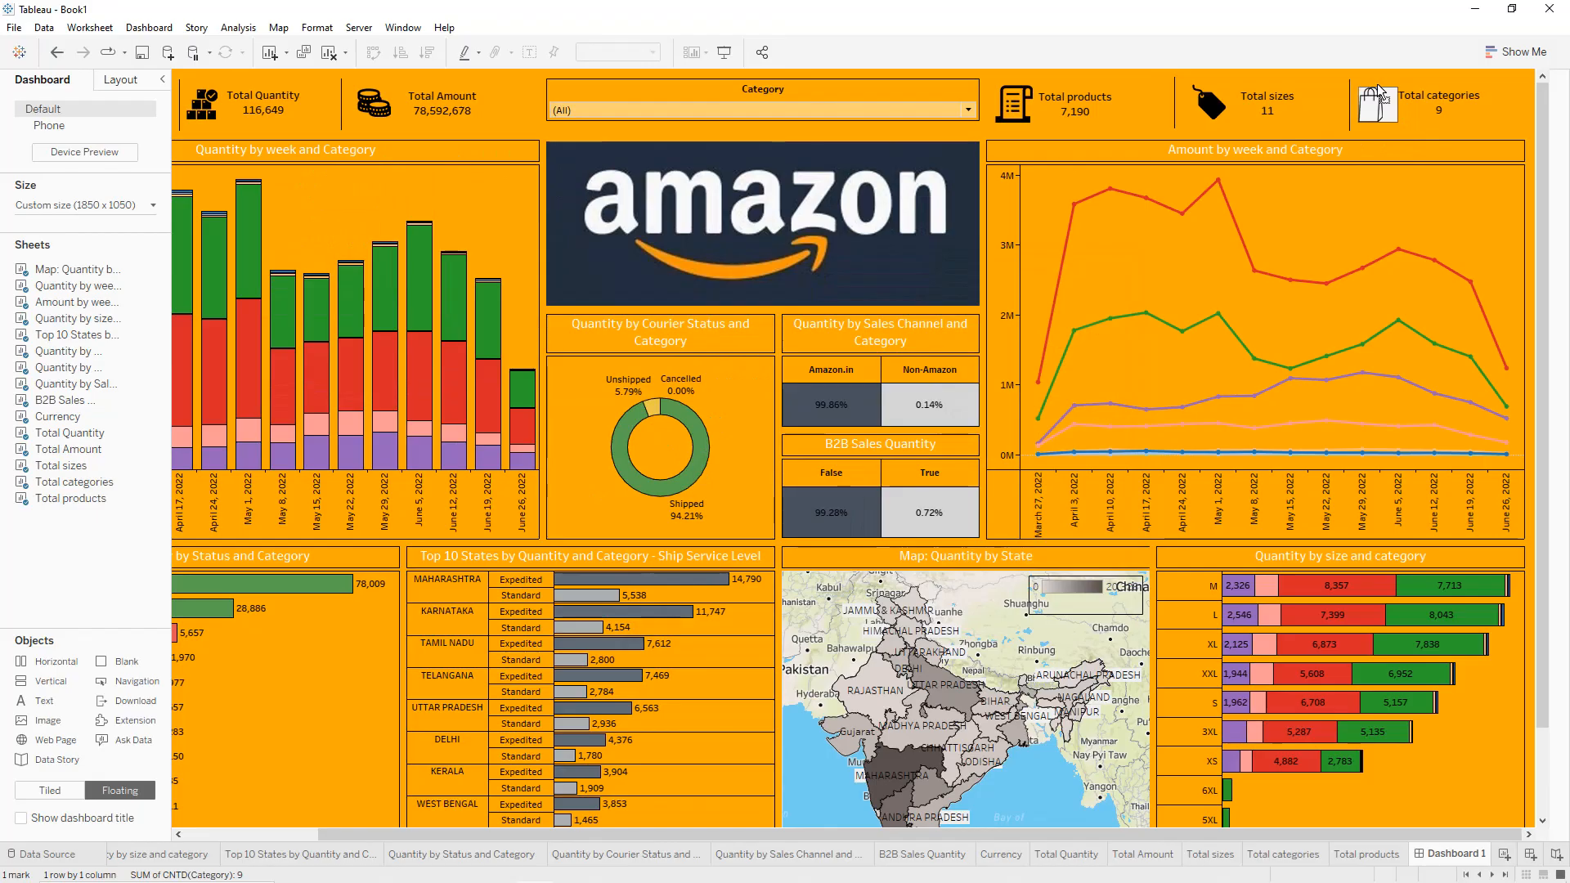
click(1443, 129)
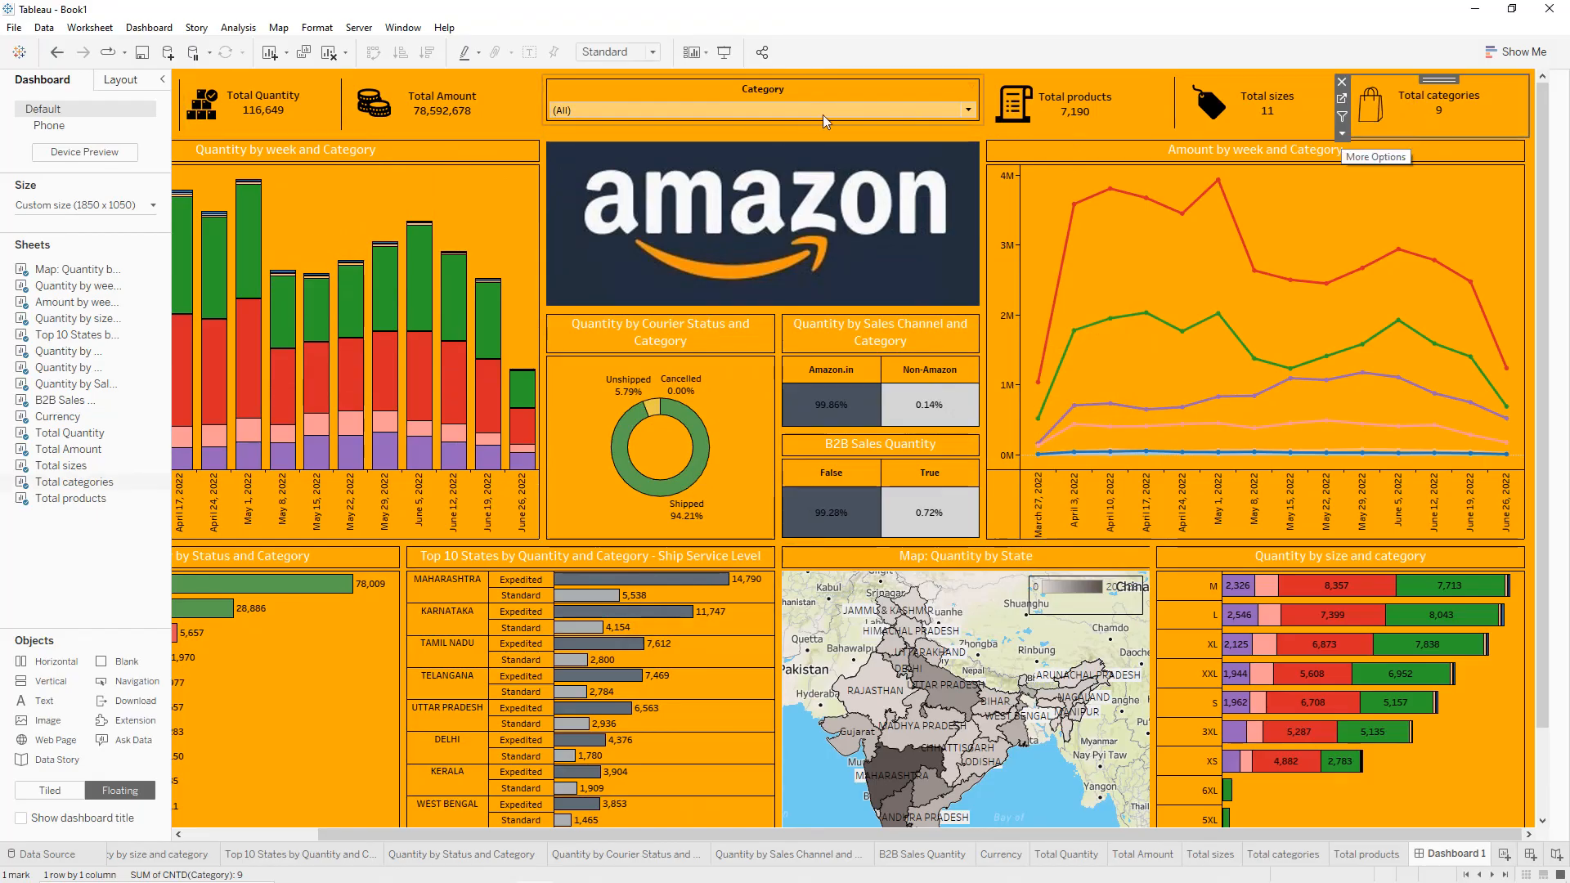
Show the dashboard in presentation mode and filter it to the Top category.
click(724, 52)
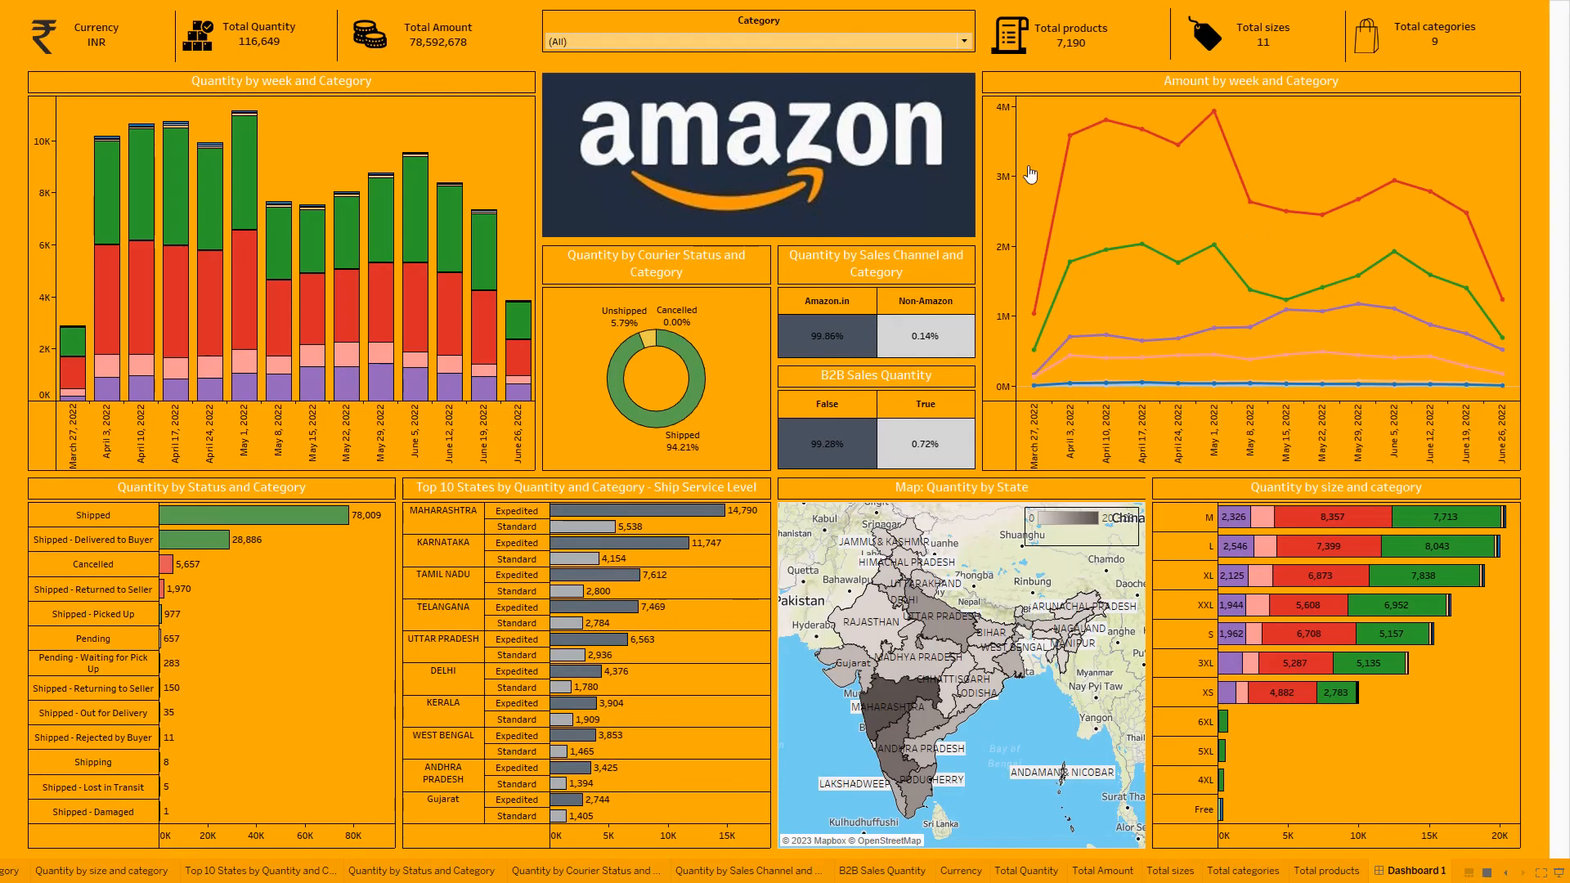
click(892, 39)
click(812, 42)
click(812, 41)
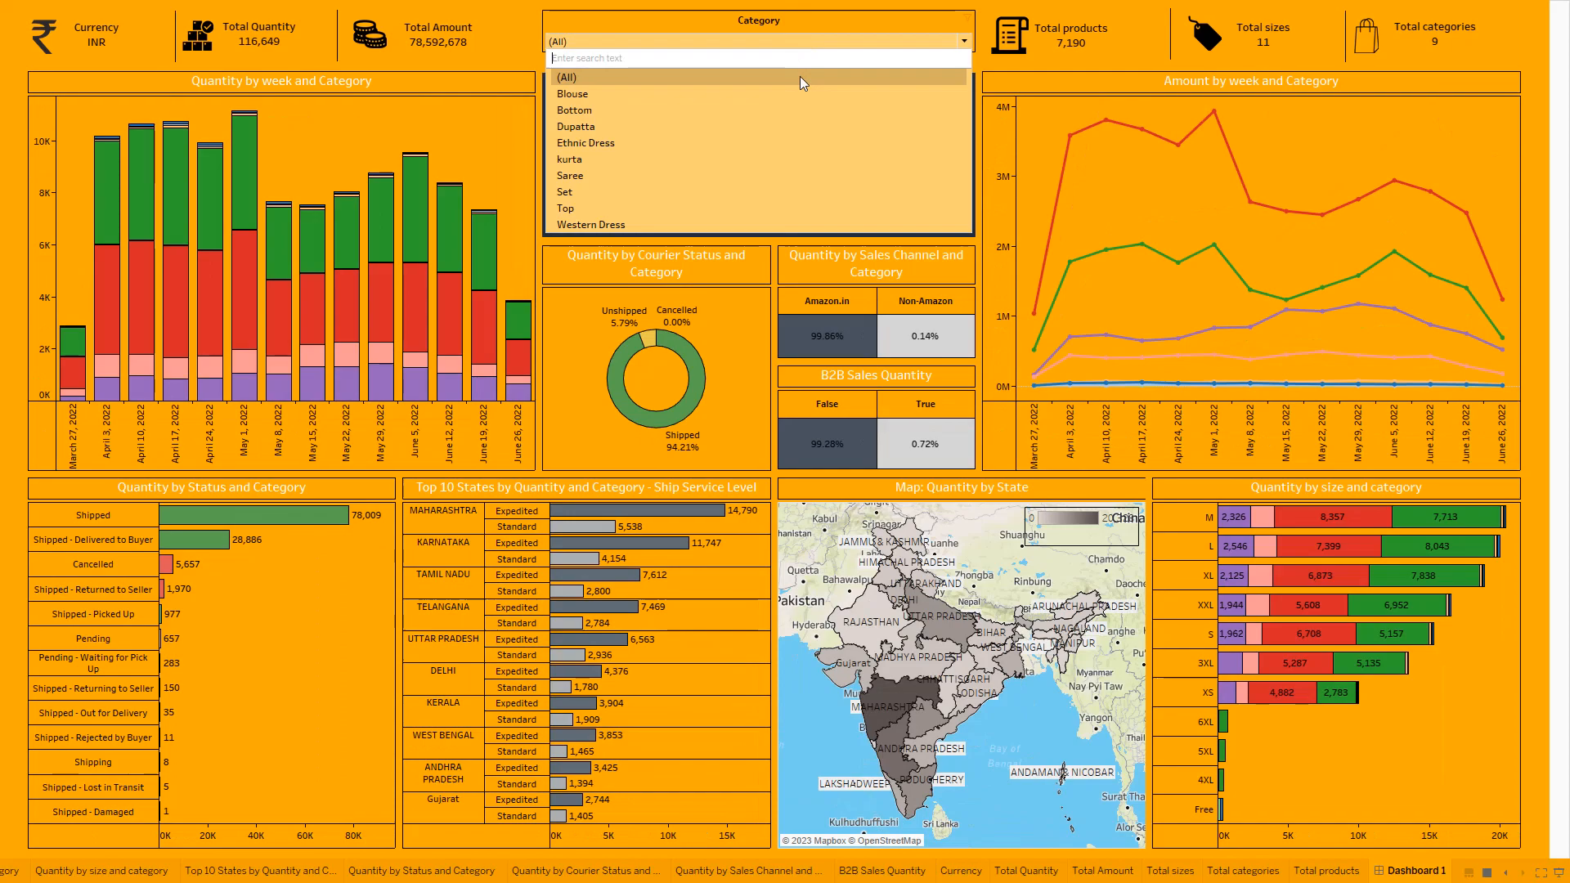
click(728, 200)
Test the Category filter with Ethnic Dress and Bottom, and set it back to (All).
click(739, 44)
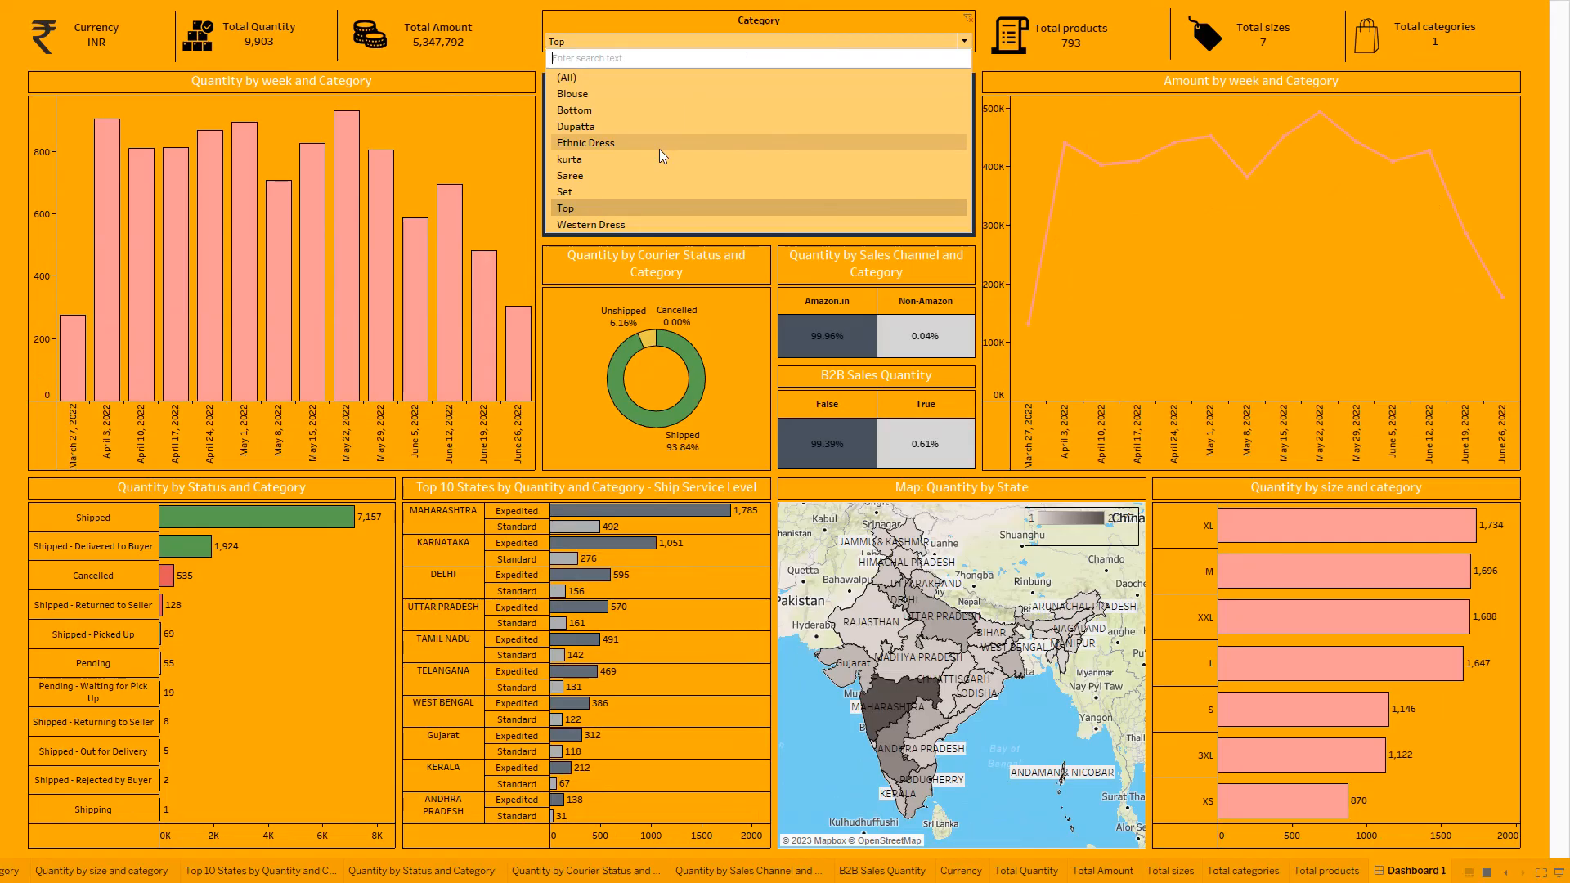
click(659, 149)
click(684, 51)
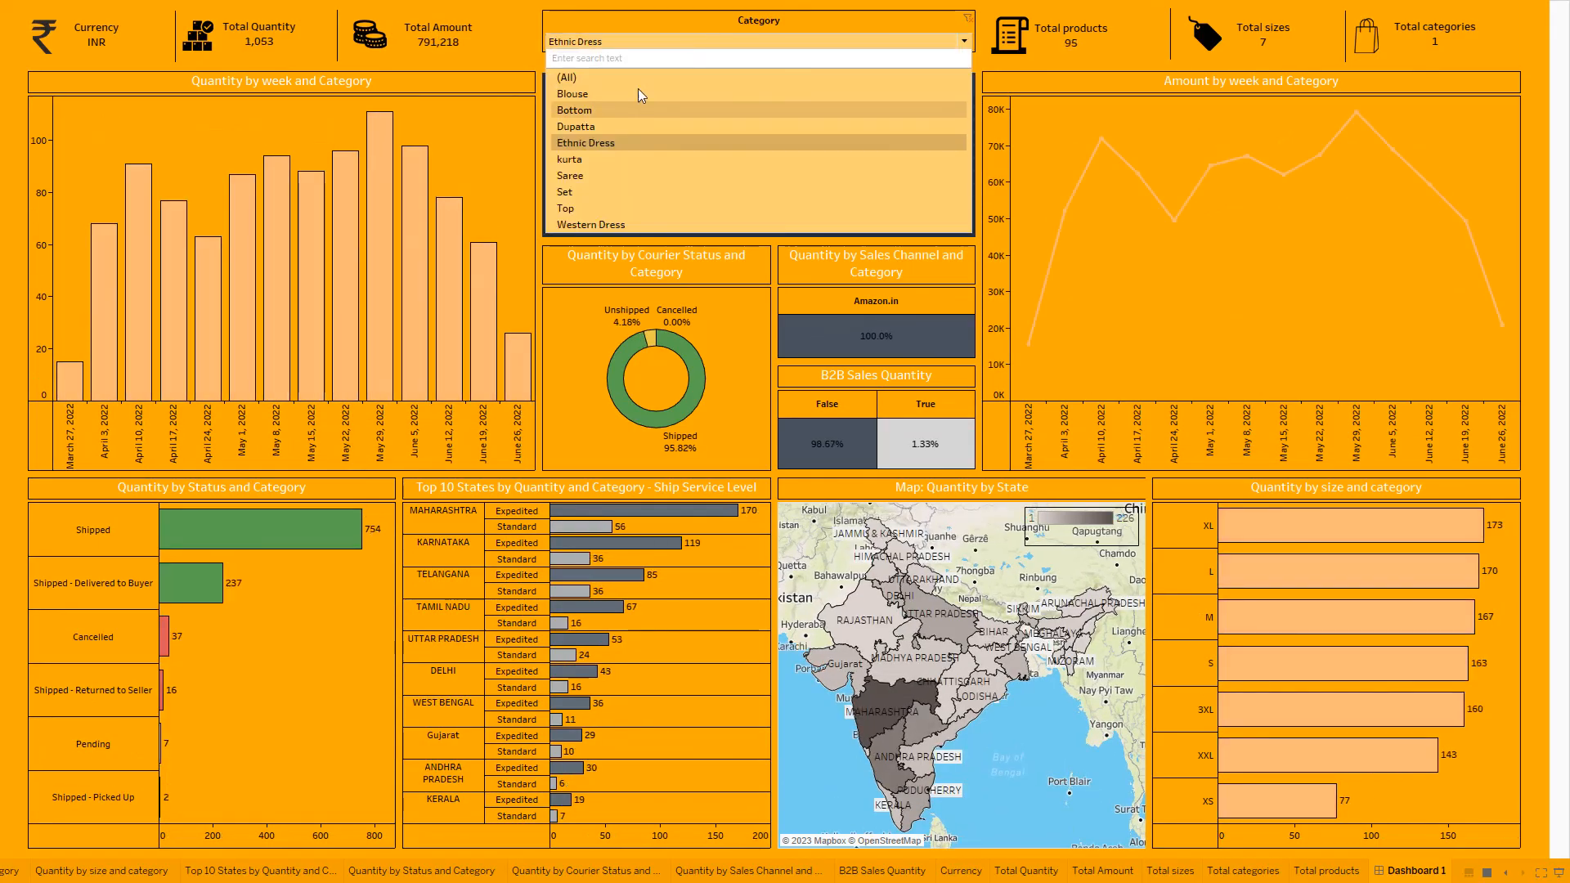
click(638, 108)
click(642, 51)
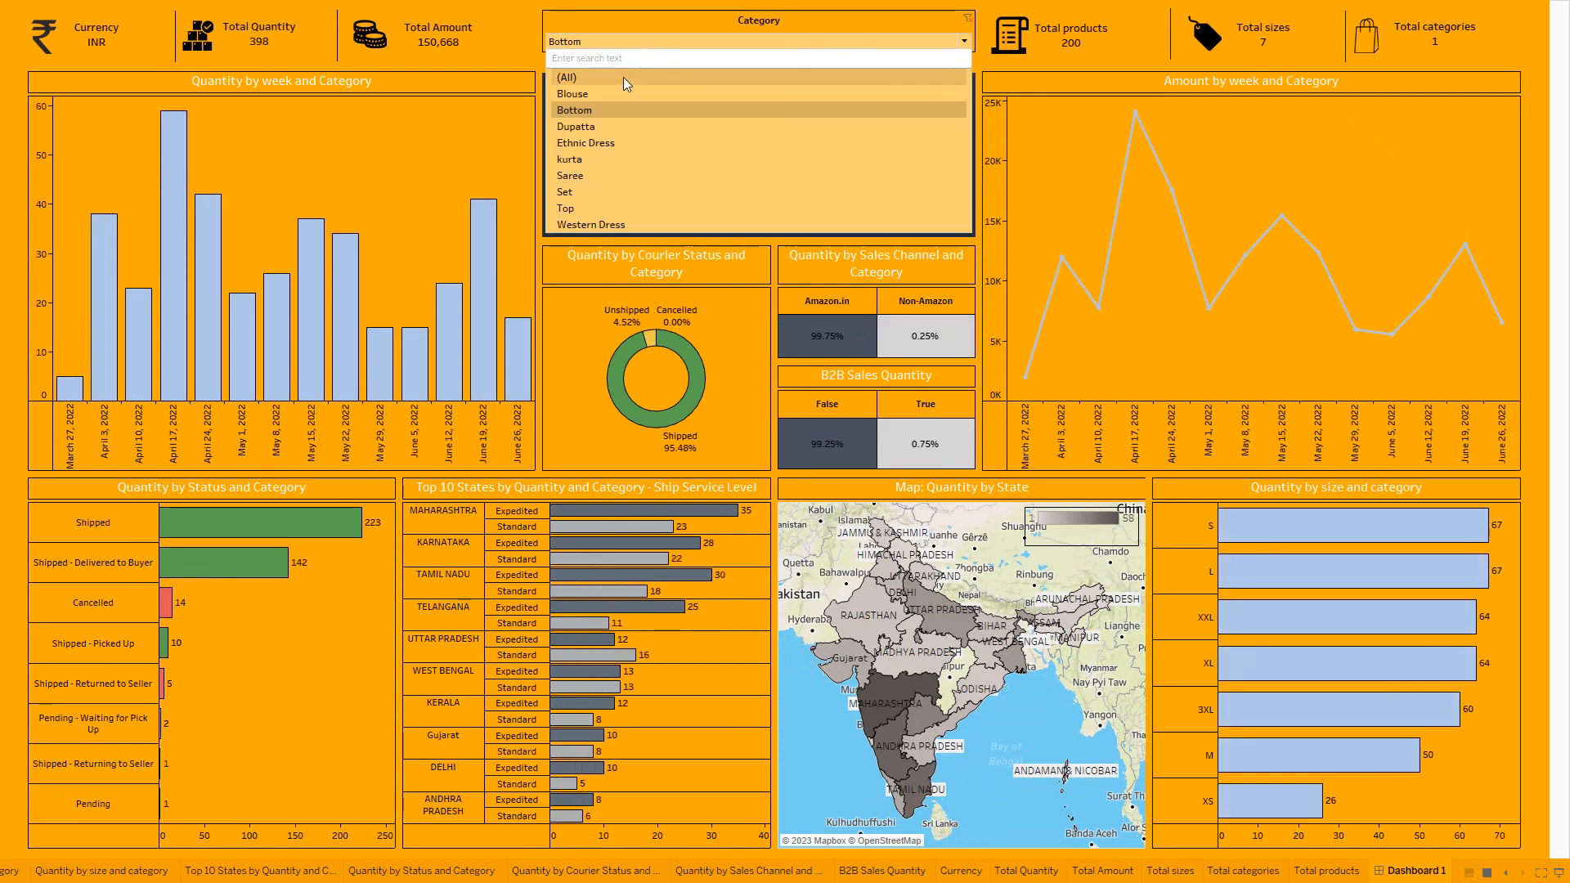
click(623, 76)
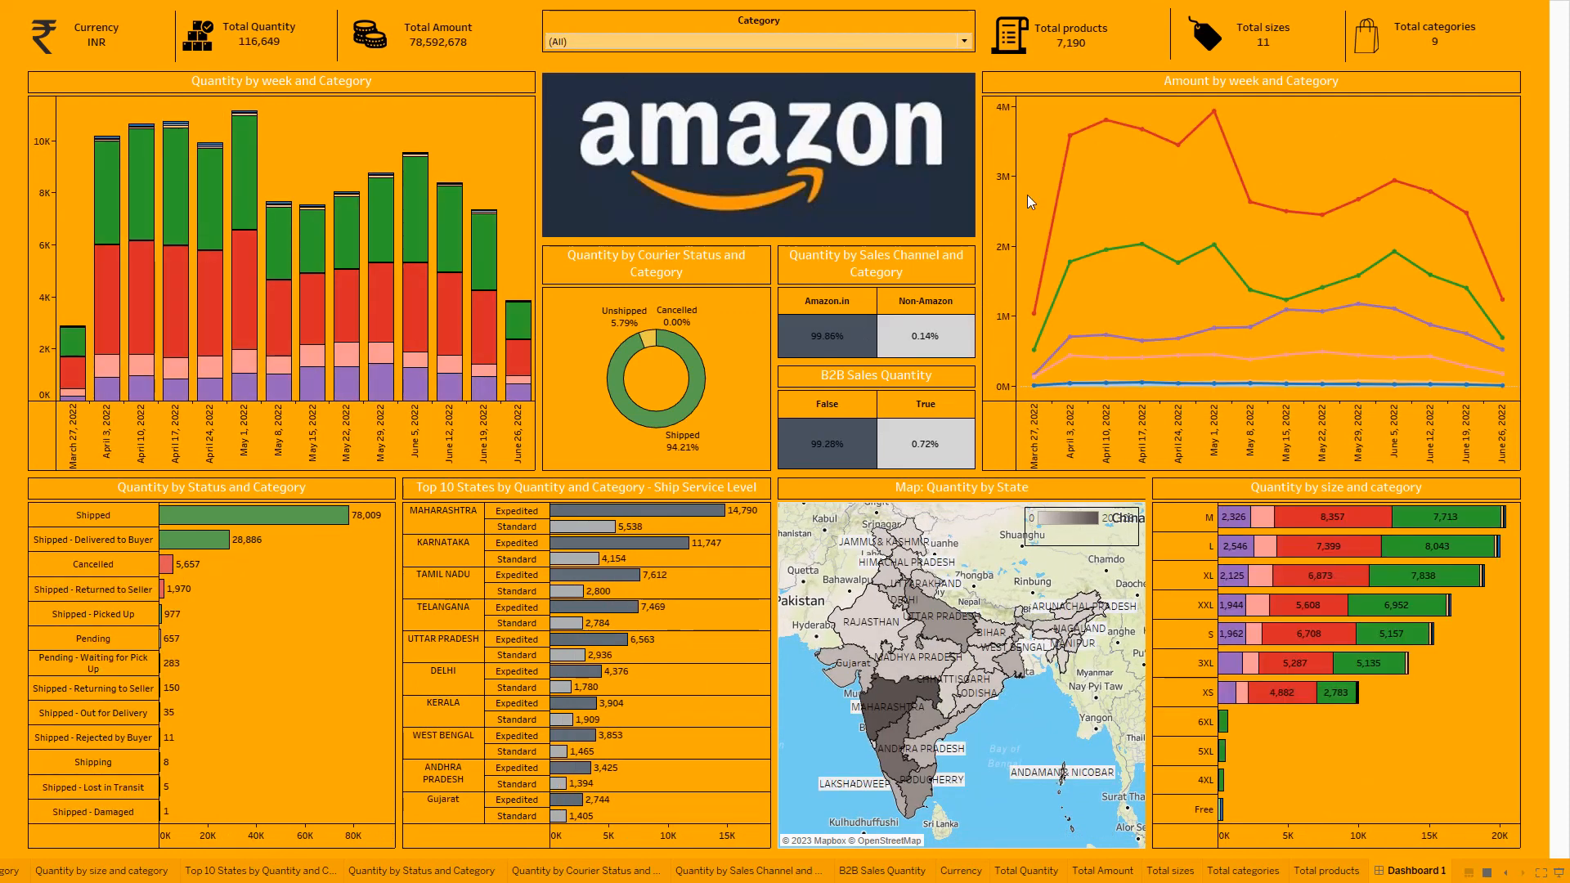